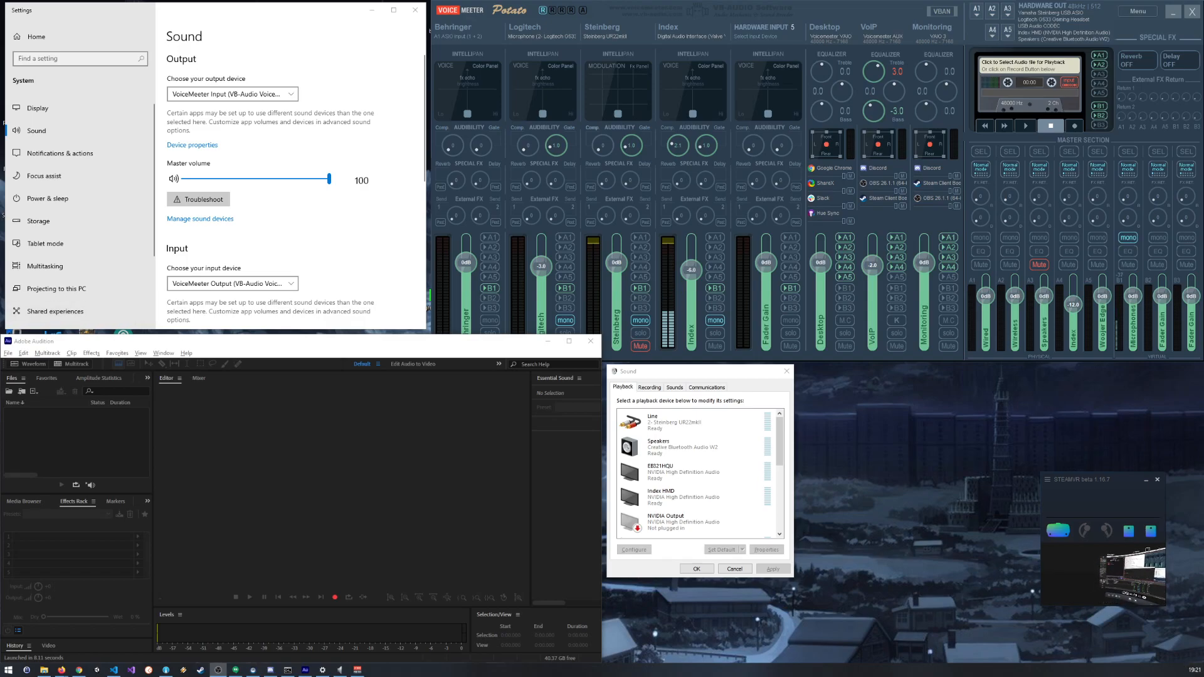
right_click(1203, 469)
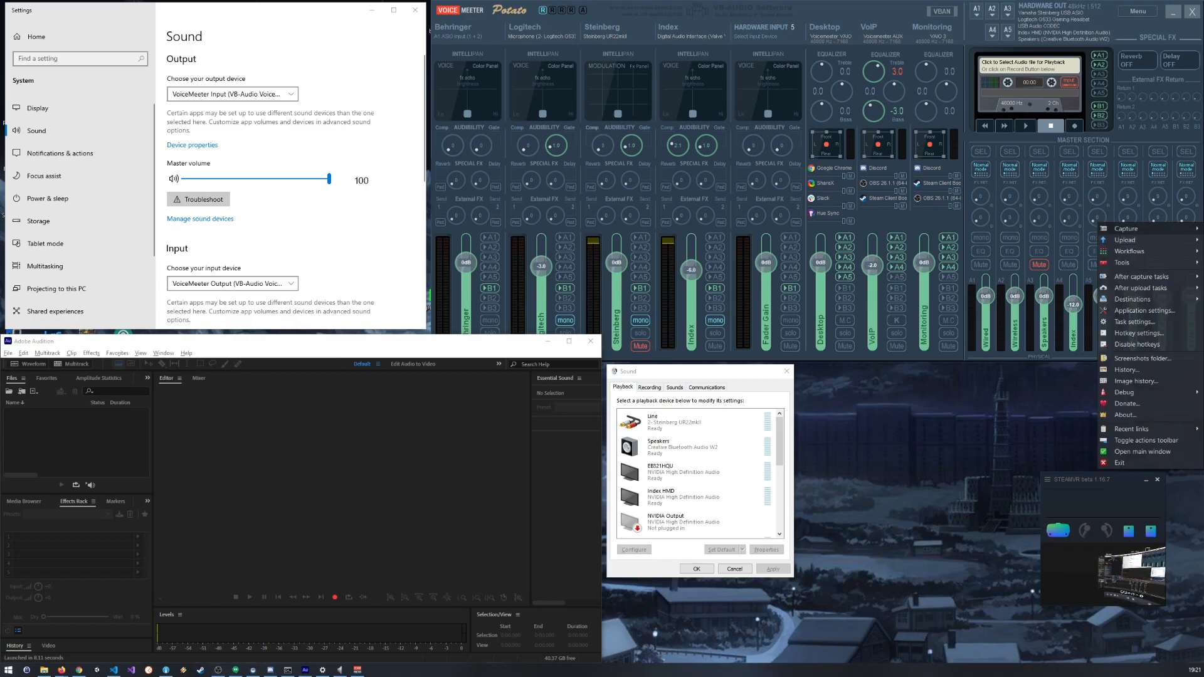
key(Escape)
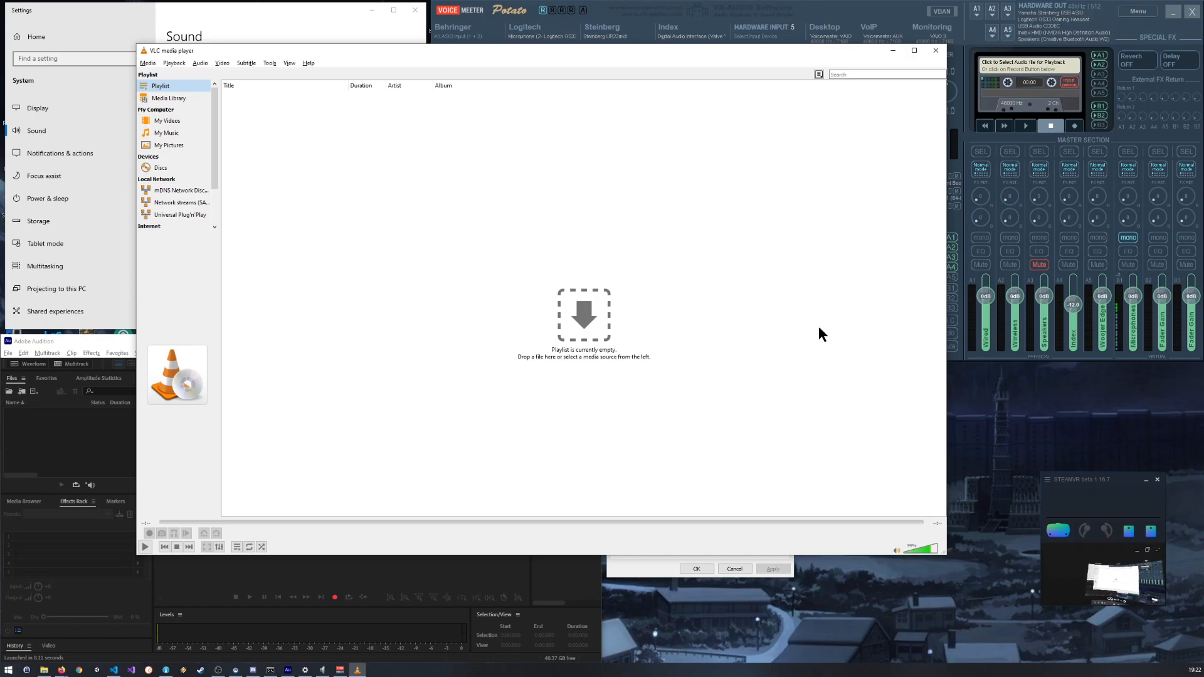
Step: Move the VLC media player window to the neighbouring monitor, along with a newly opened File Explorer window
drag(213, 50, 341, 313)
click(274, 324)
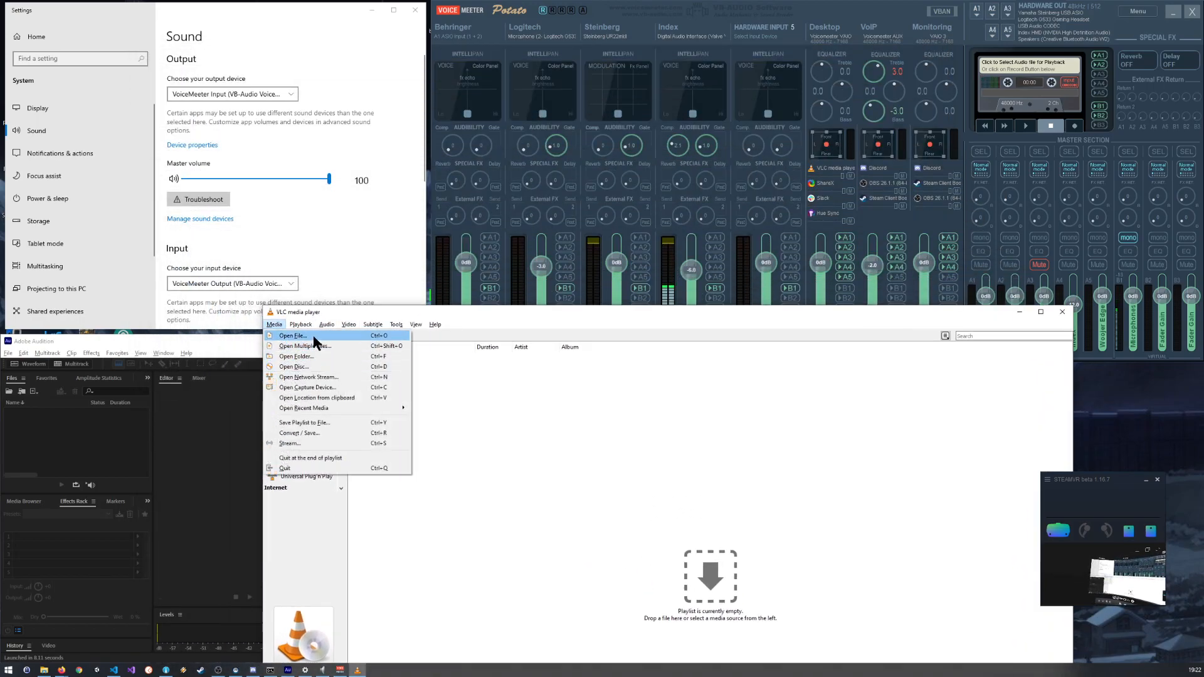
click(353, 308)
drag(352, 307, 1203, 100)
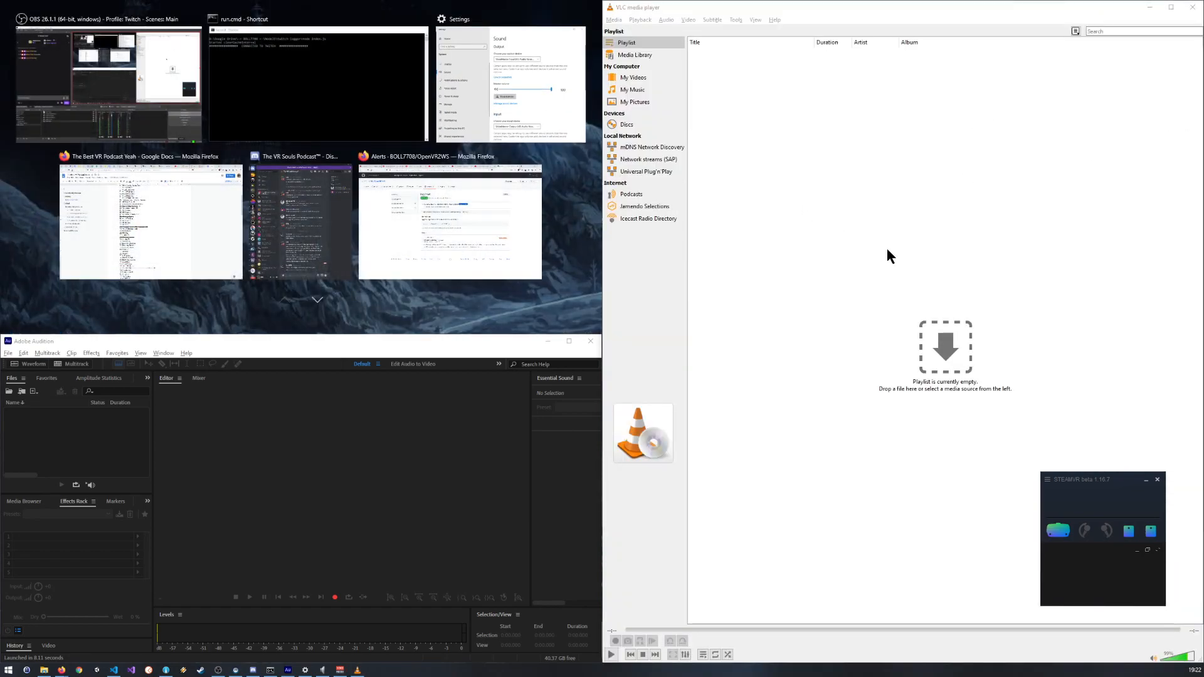
click(768, 167)
drag(691, 14, 1203, 132)
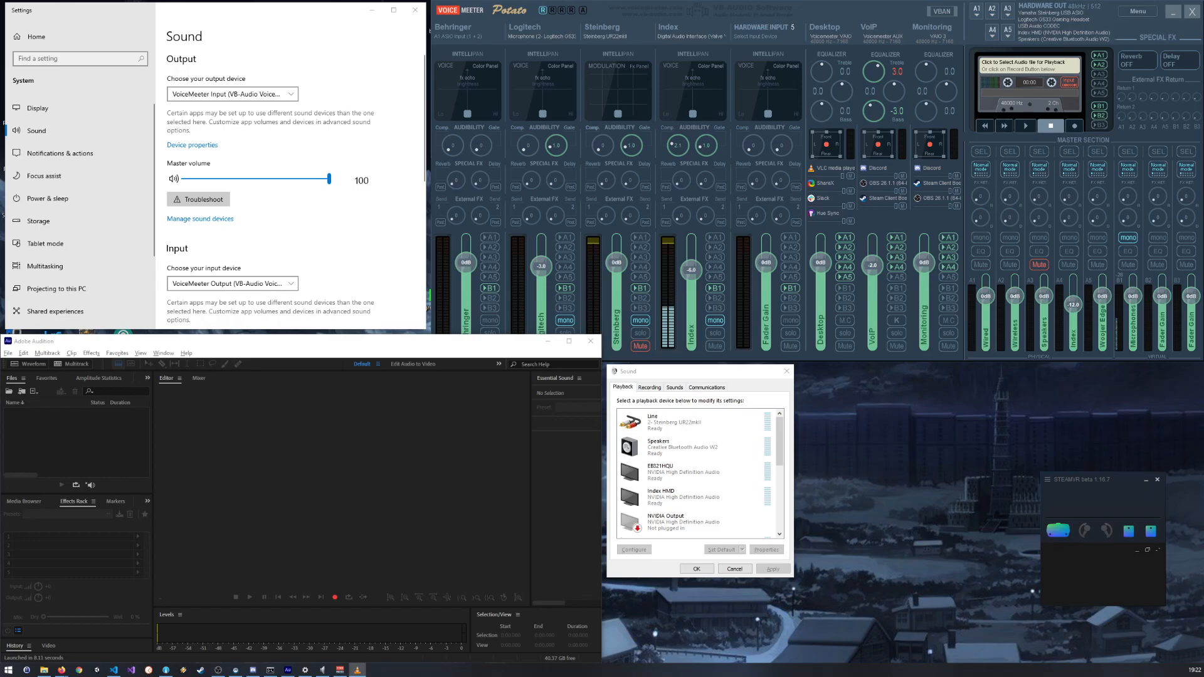
key(super+e)
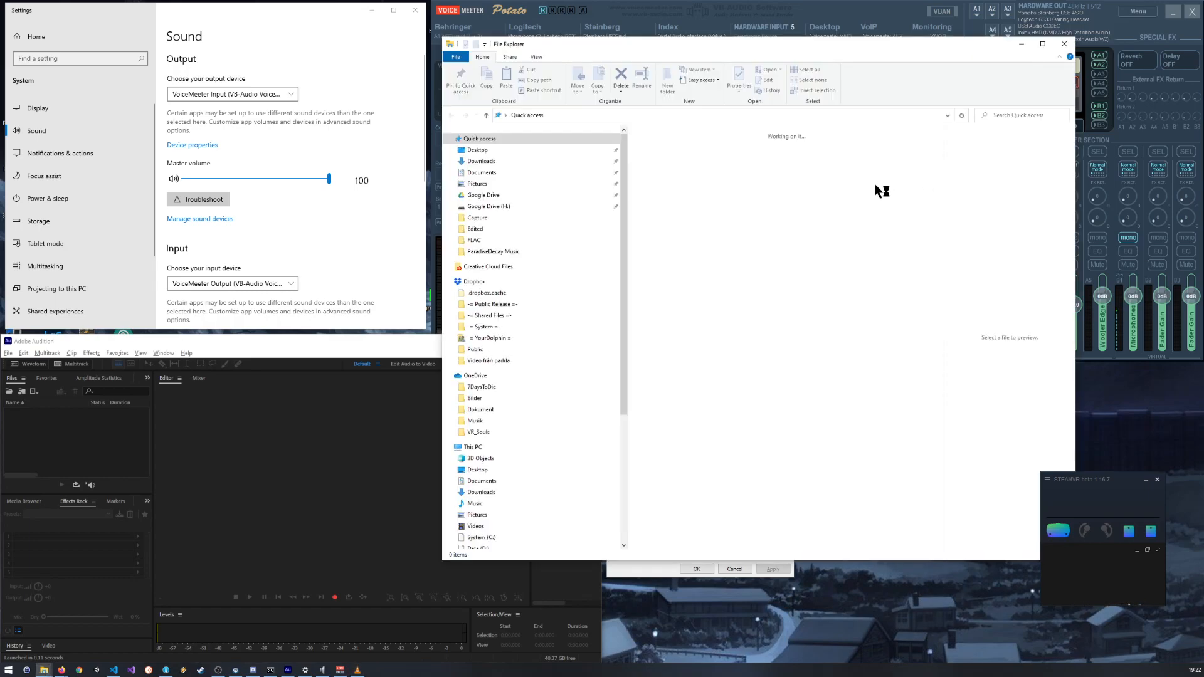
drag(844, 42, 1203, 106)
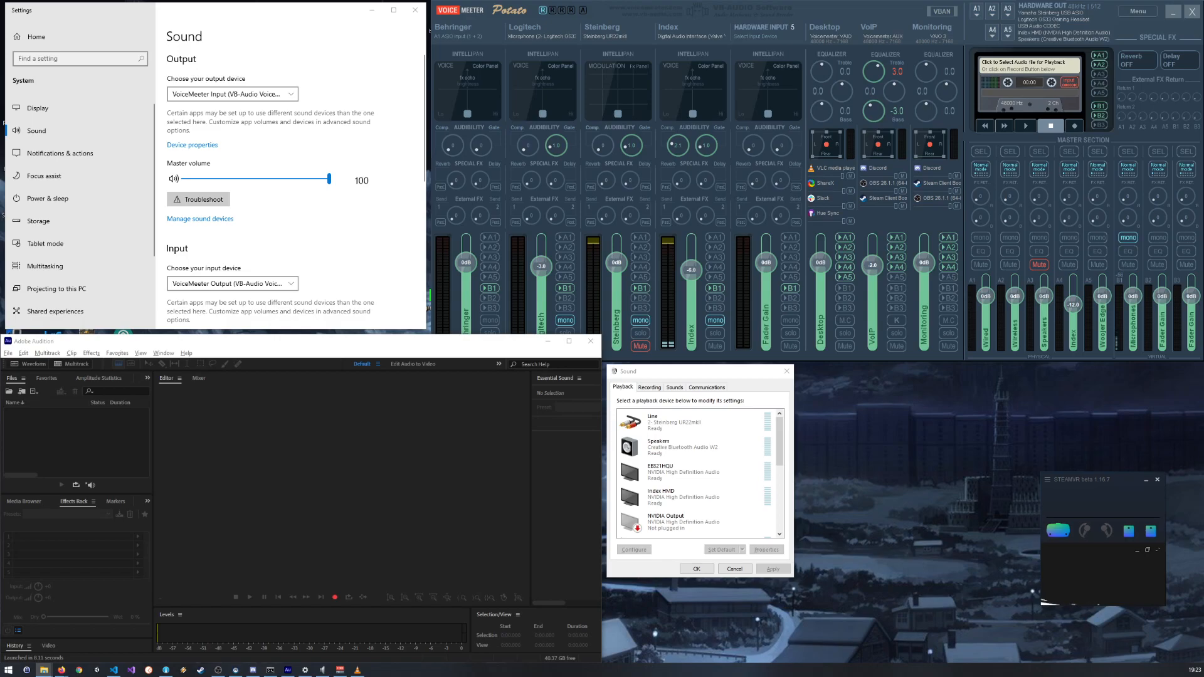
Step: Bring the VLC window back, pause the Dota 2 Sonic Boom Remix track, and shrink the window to fit beside the Sound dialog
key(alt+Tab)
drag(1203, 157, 543, 97)
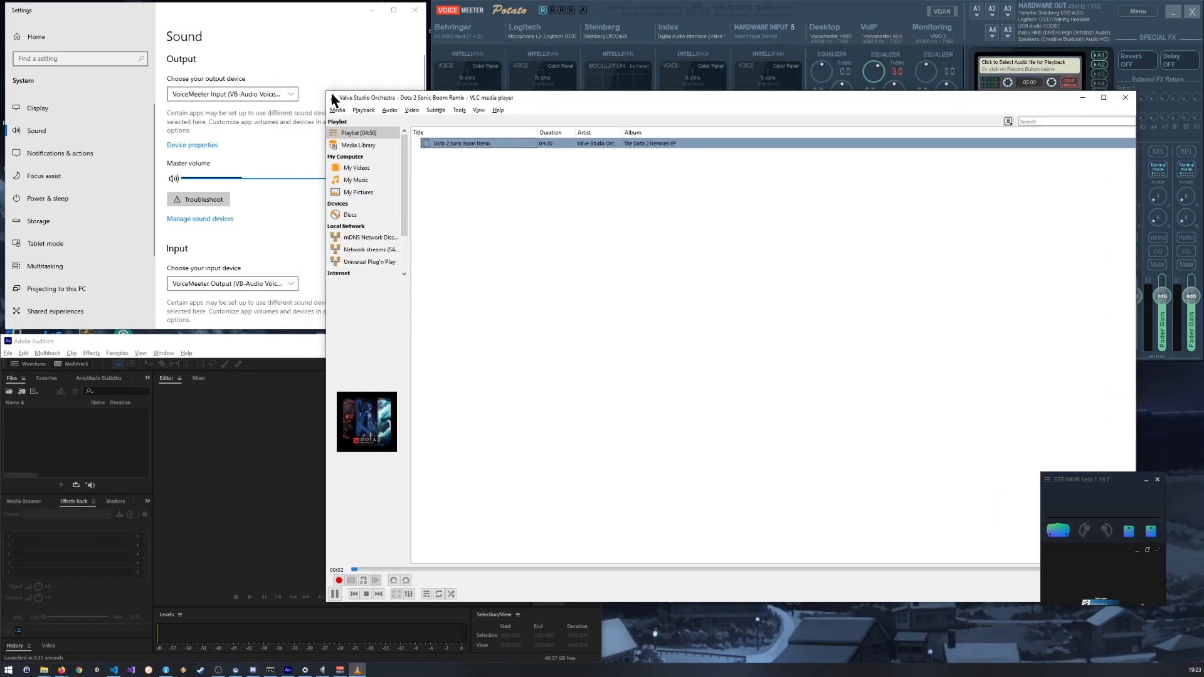
drag(334, 100, 714, 307)
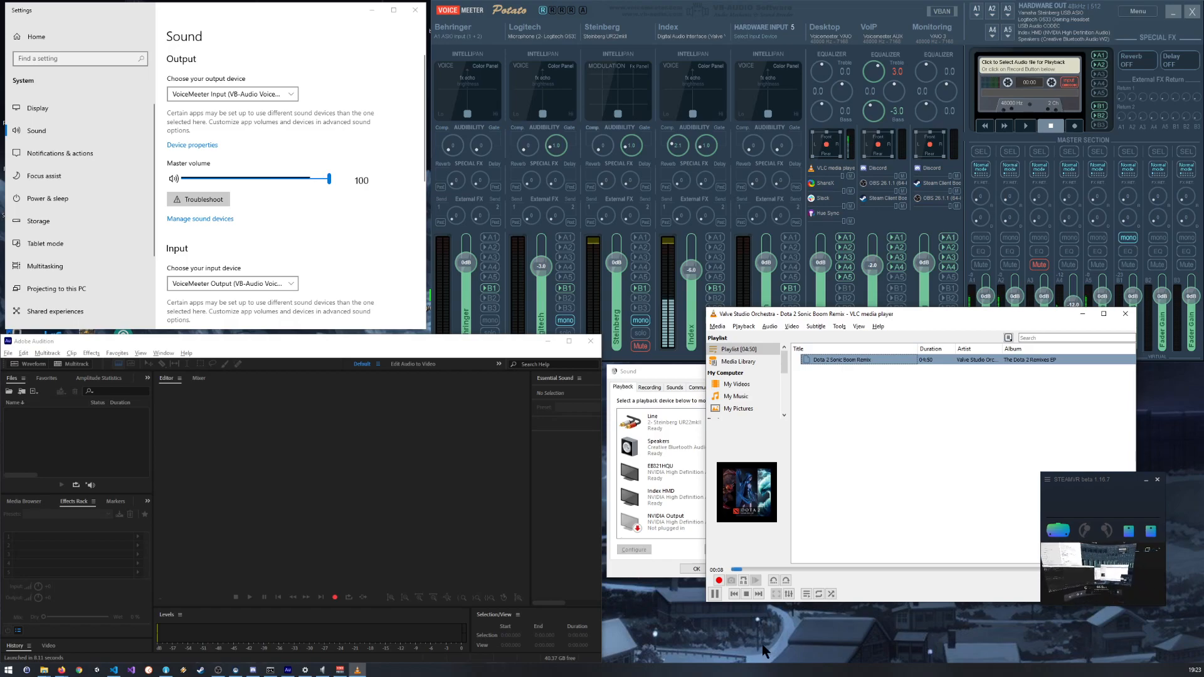
click(715, 594)
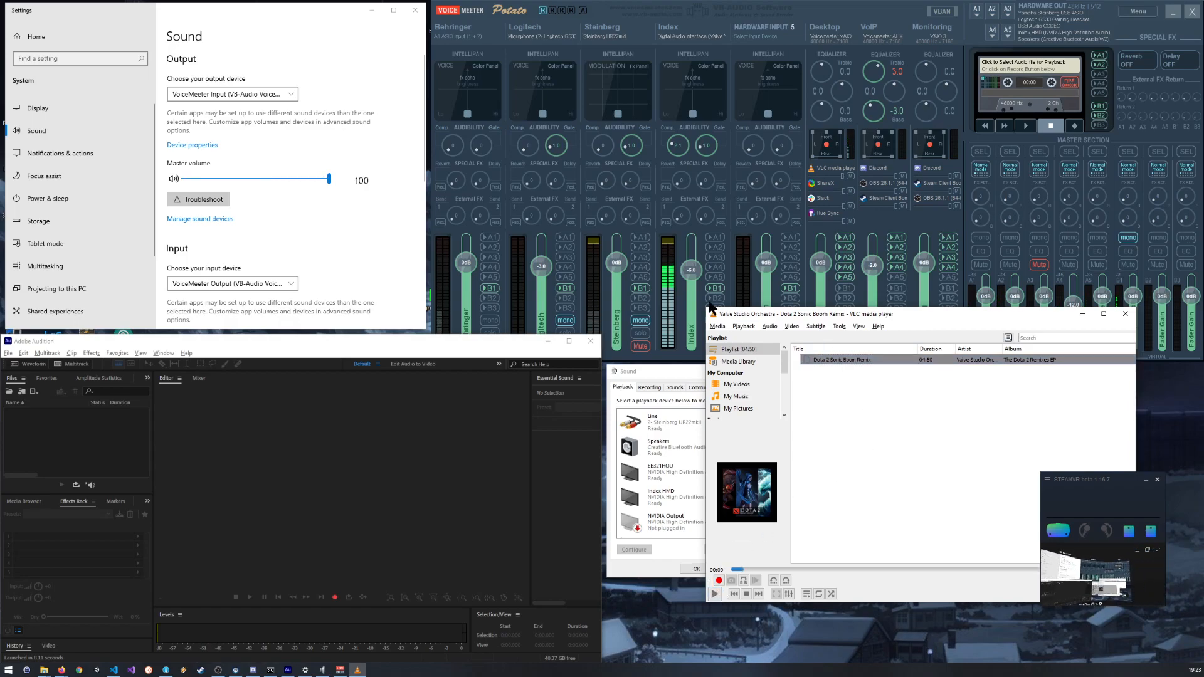
drag(708, 308, 811, 409)
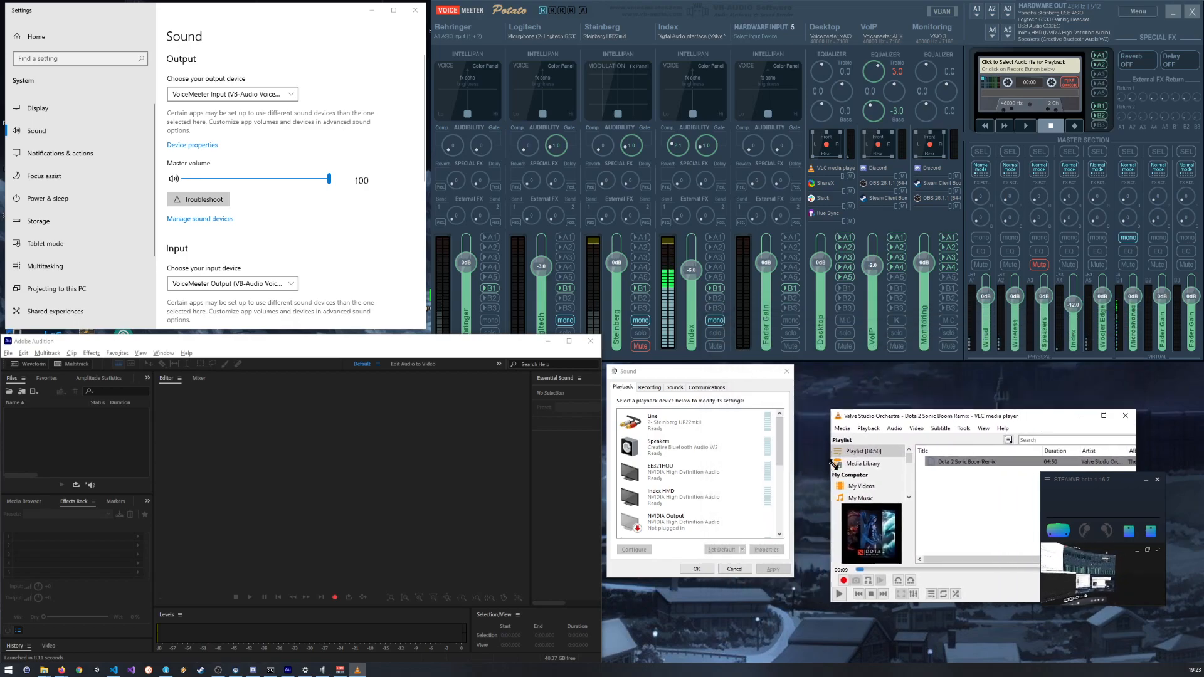
drag(1040, 415, 1033, 377)
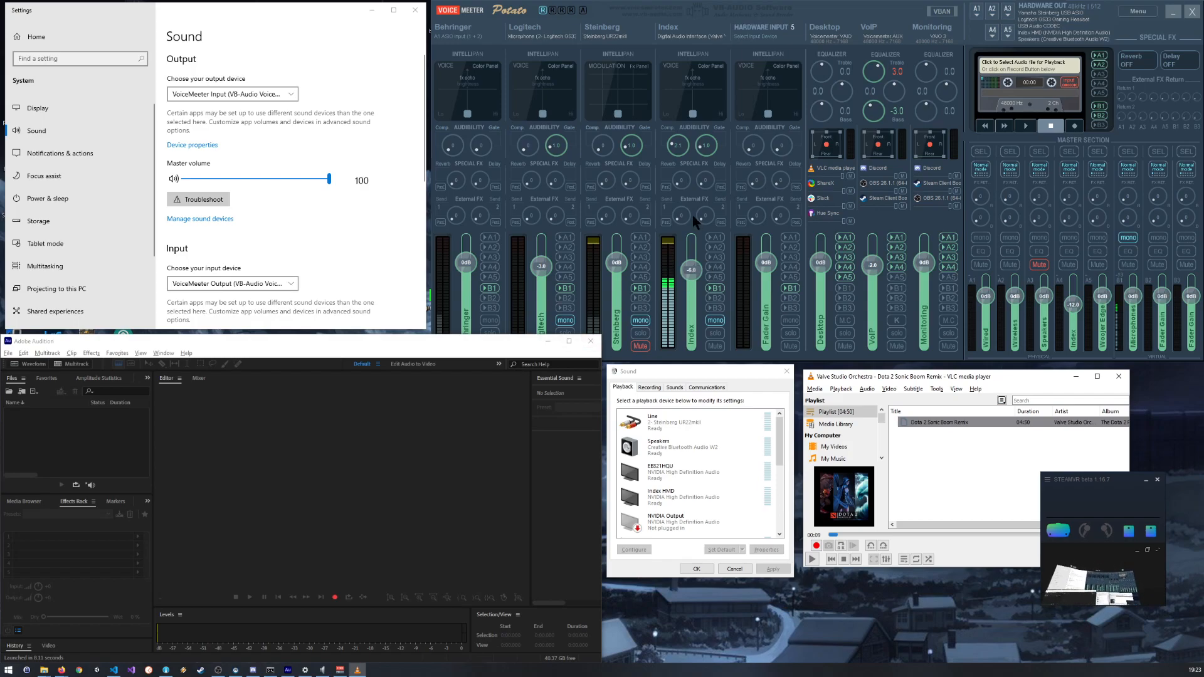
Step: In VoiceMeeter, reset both audibility knobs on the Index input strip and return its fader to 0 dB
double_click(708, 146)
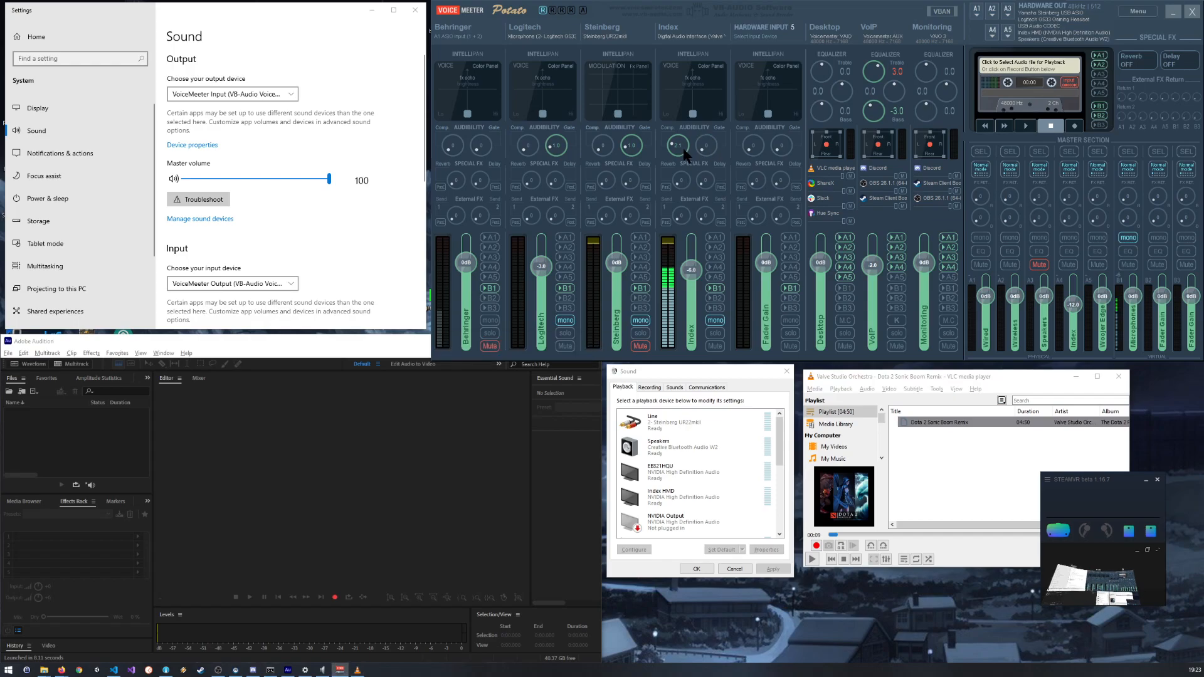
double_click(678, 147)
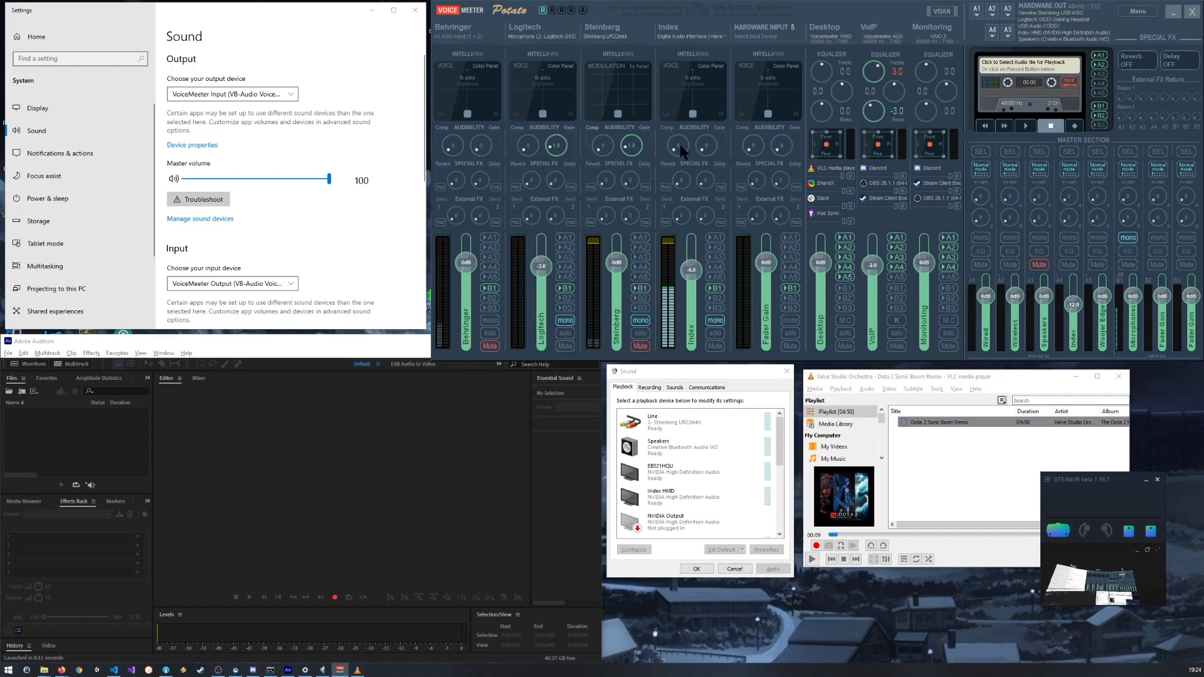
double_click(693, 280)
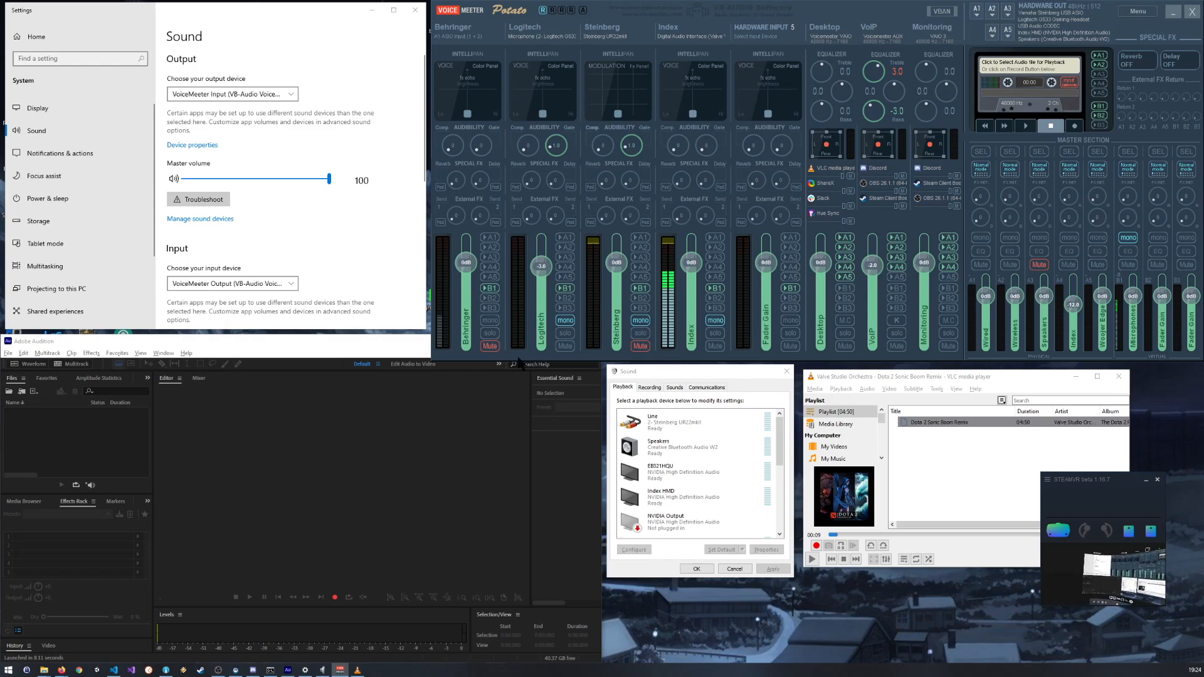
Step: Switch to Adobe Audition, open its Audio Hardware preferences, and place the dialog over the Audition window
click(9, 353)
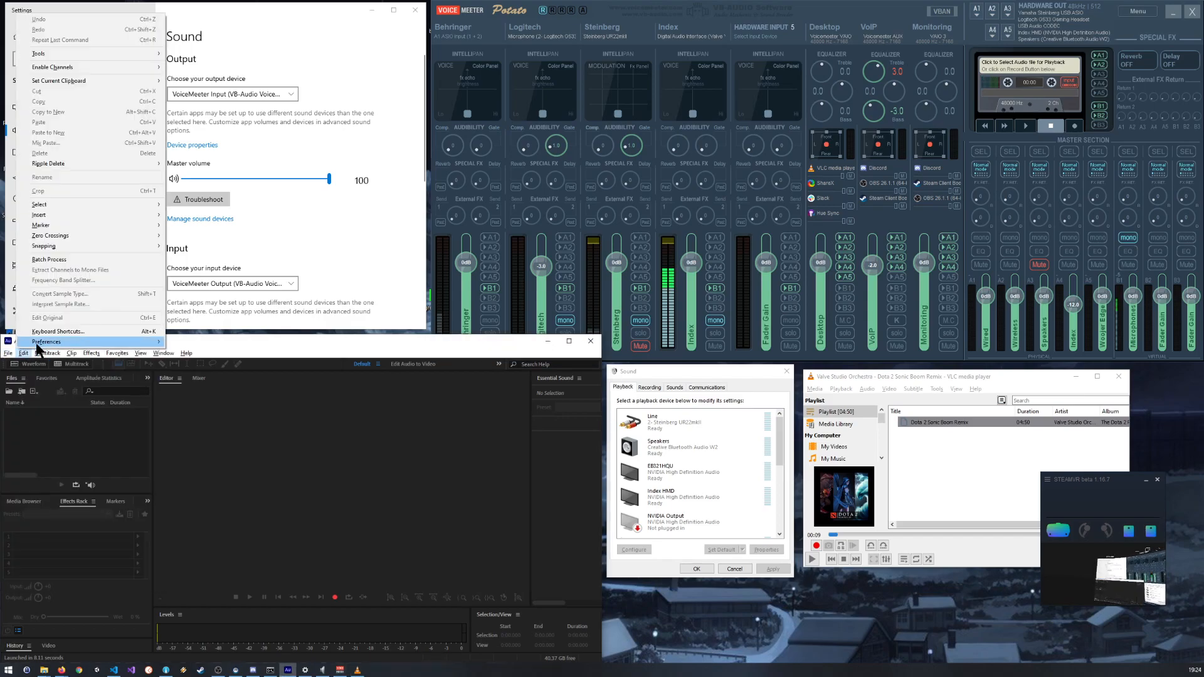
mouse_move(90, 357)
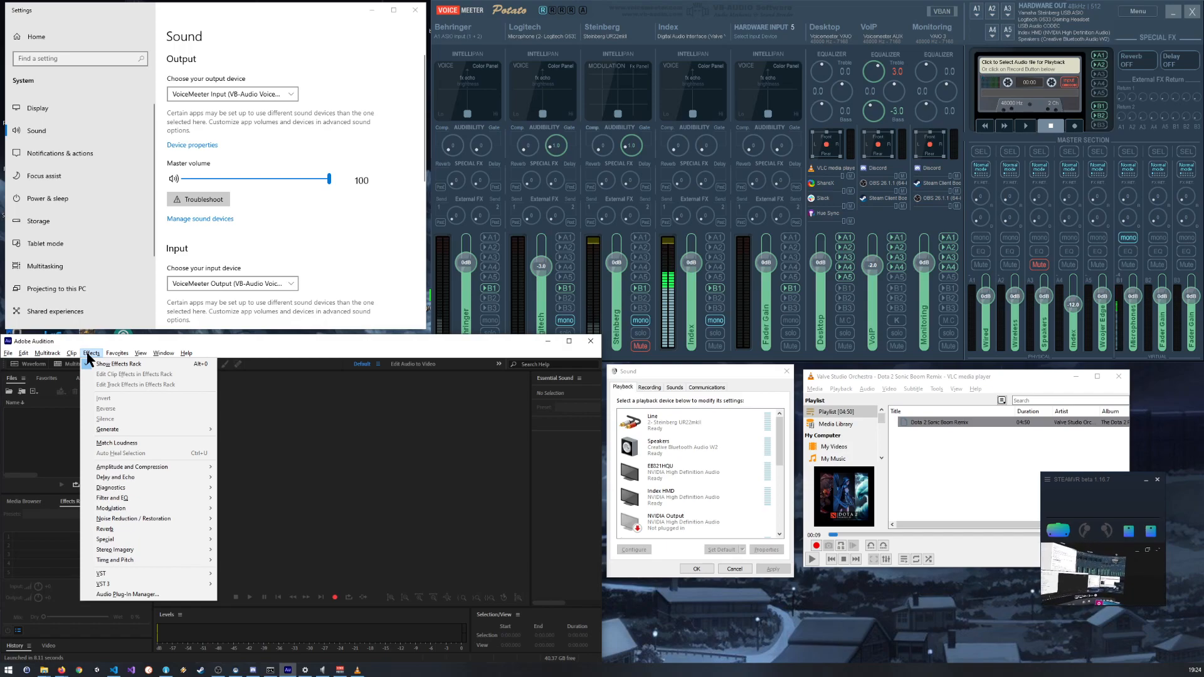
mouse_move(144, 488)
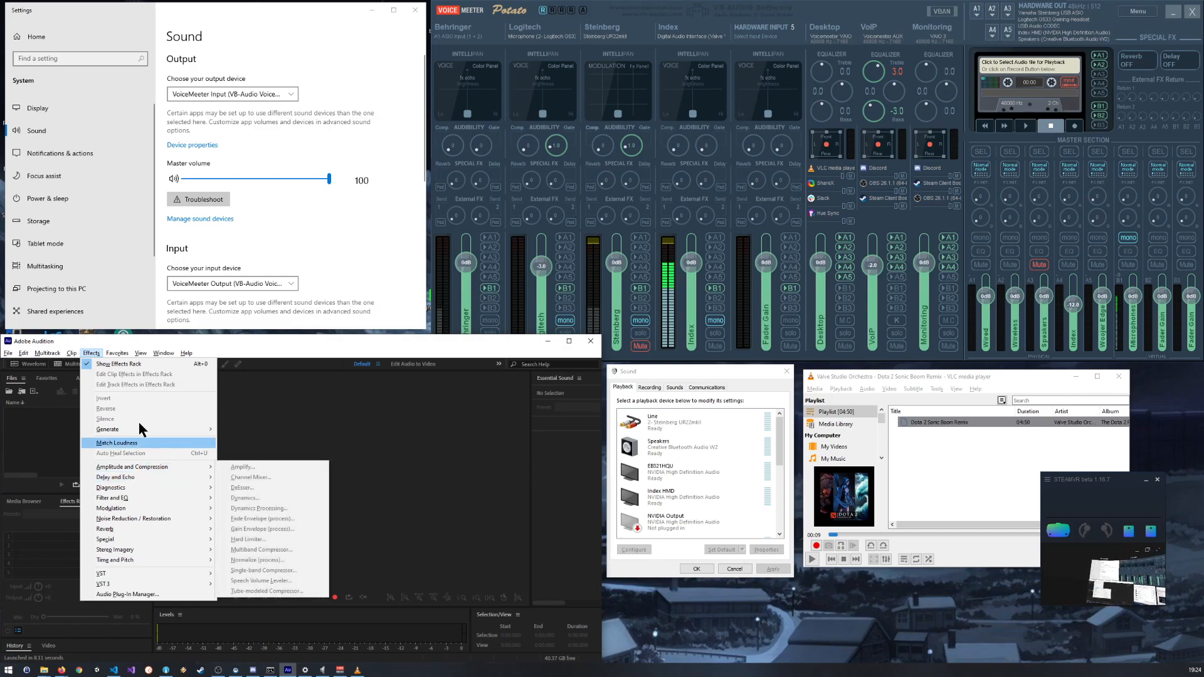
click(8, 353)
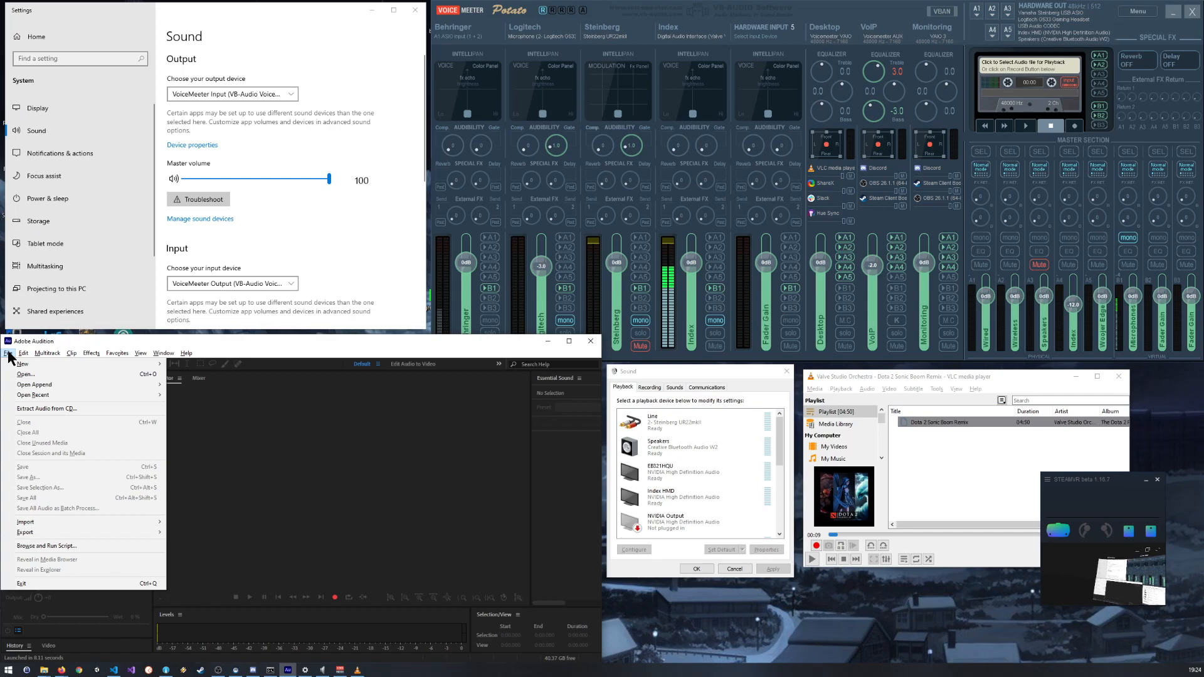
click(73, 353)
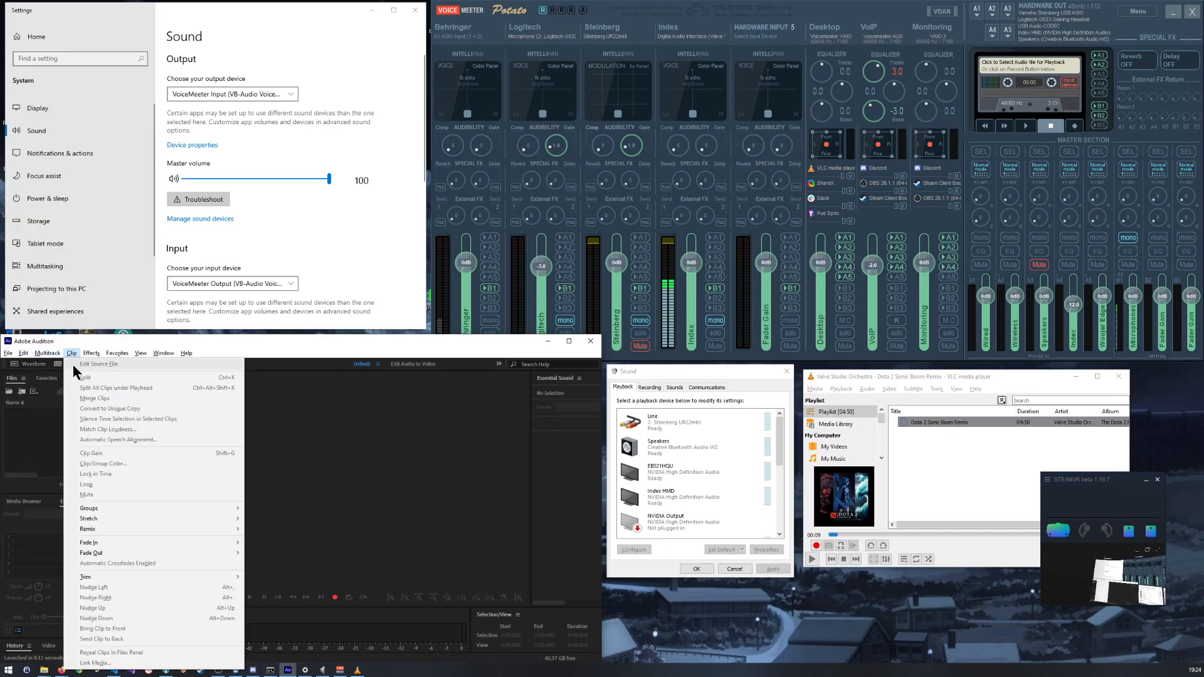
mouse_move(146, 358)
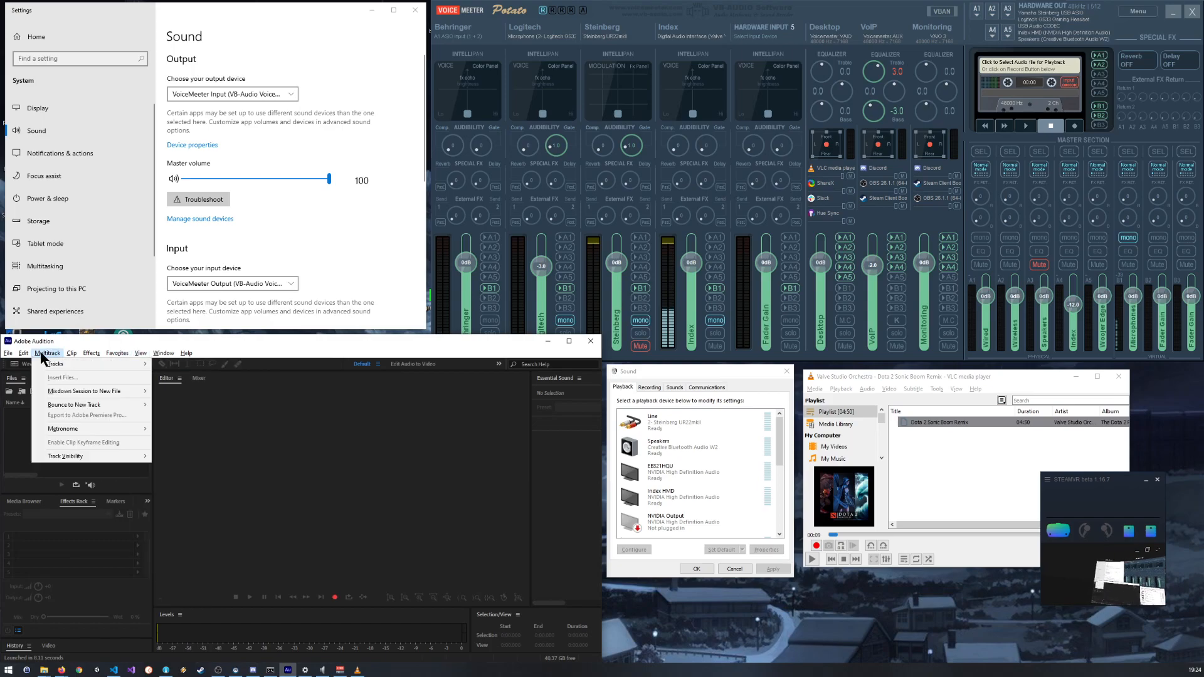
mouse_move(25, 355)
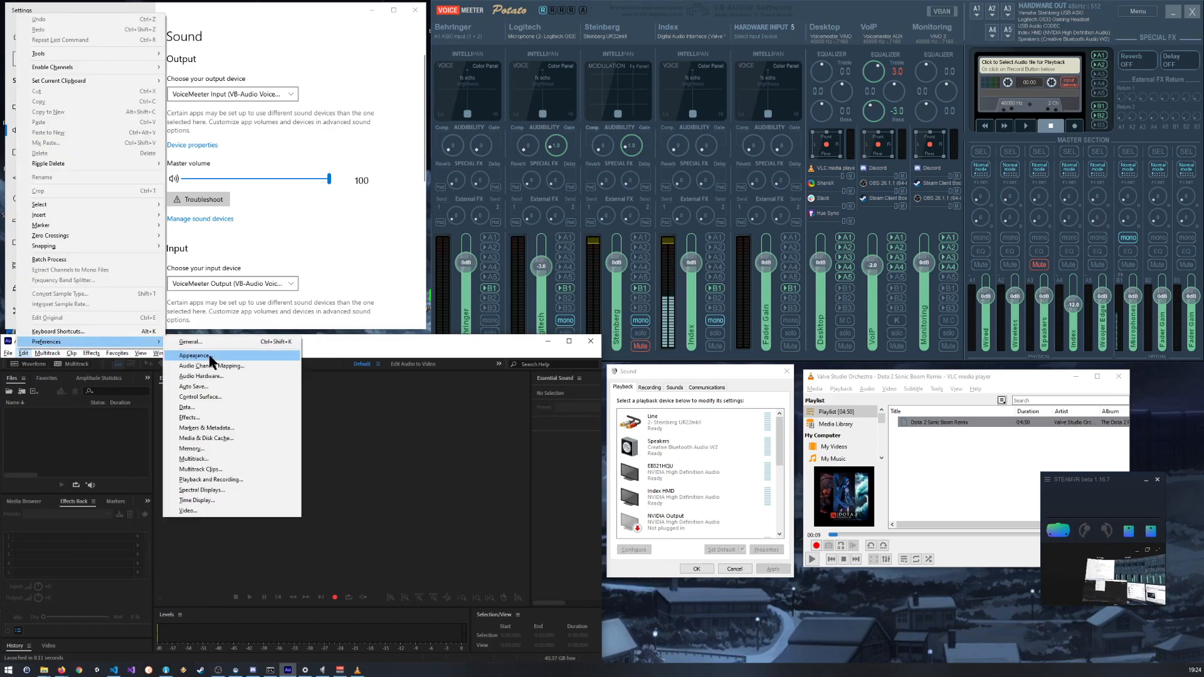
click(223, 375)
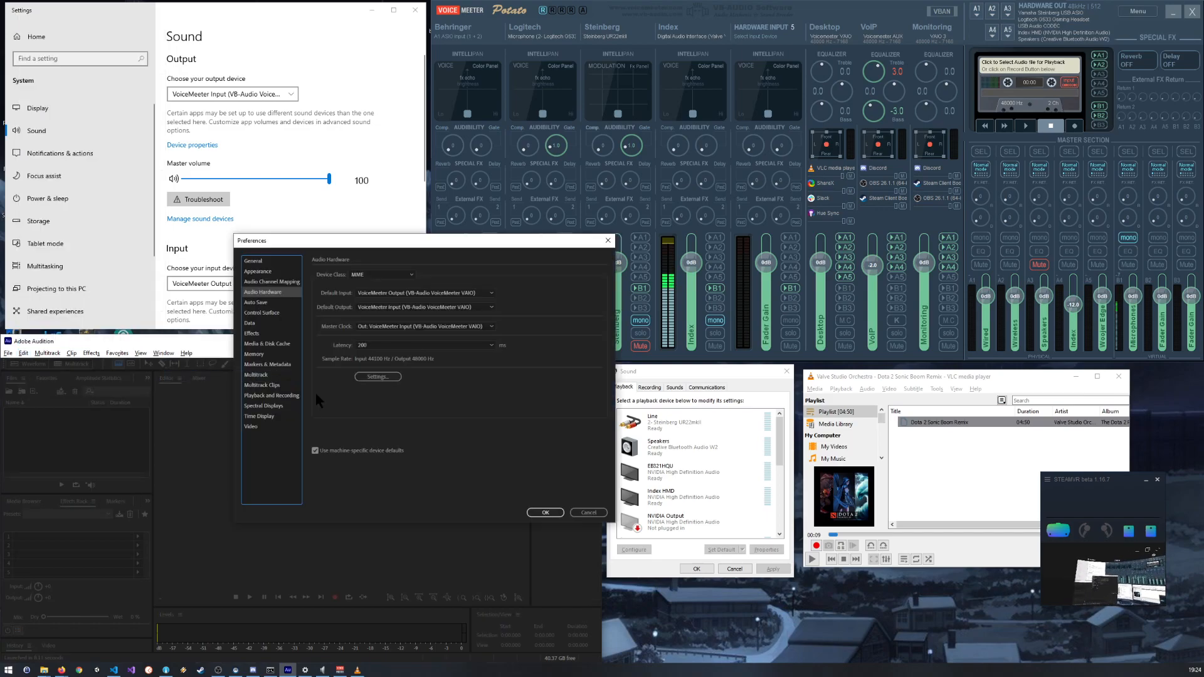
drag(397, 236, 329, 333)
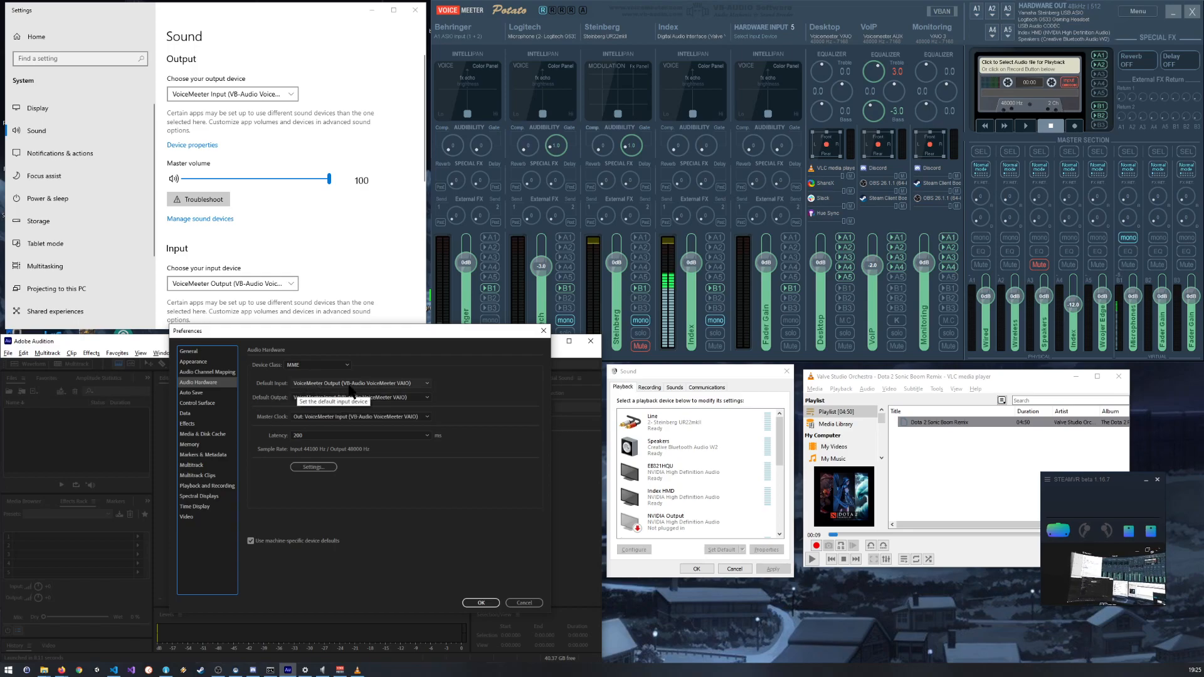
Step: Set the default input to Digital Audio Interface (Valve VR Radio & HMD Mic), keep MME as the device class, and accept the preferences
click(378, 385)
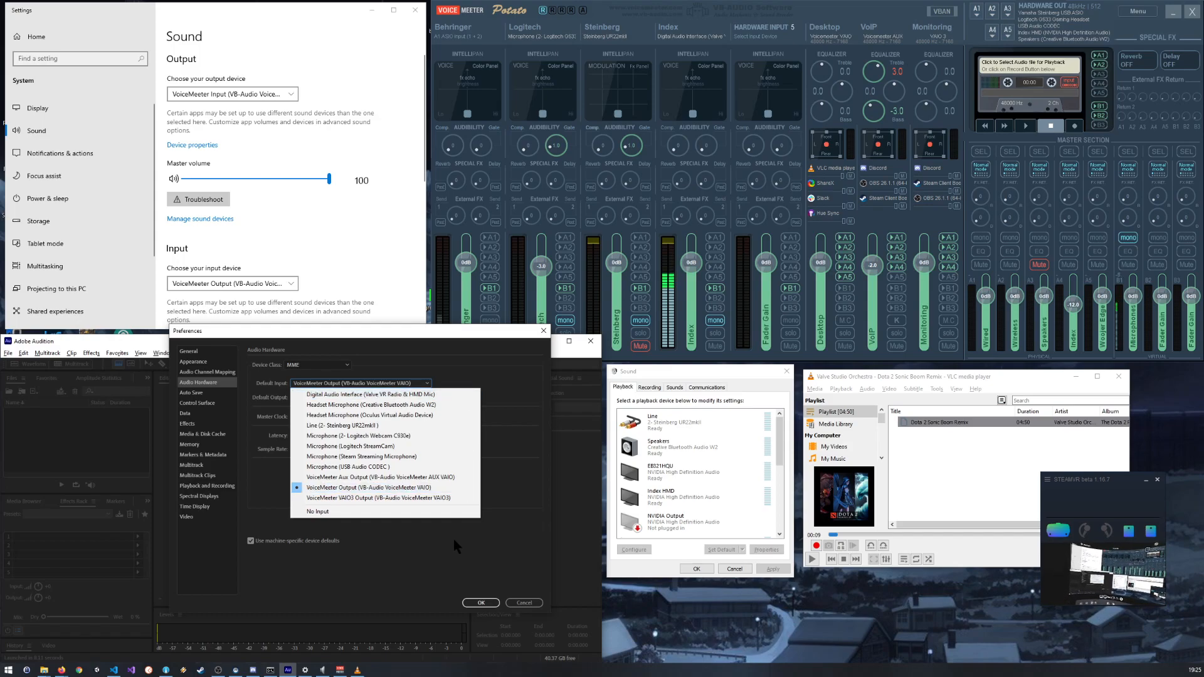
click(495, 526)
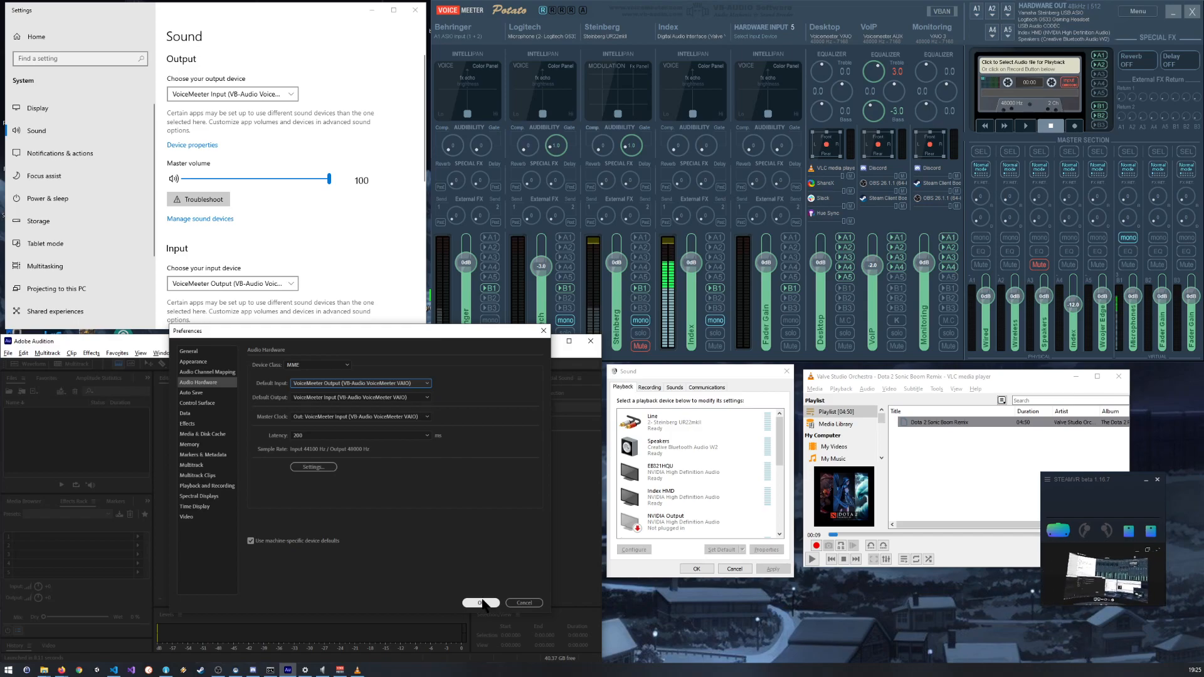
click(378, 386)
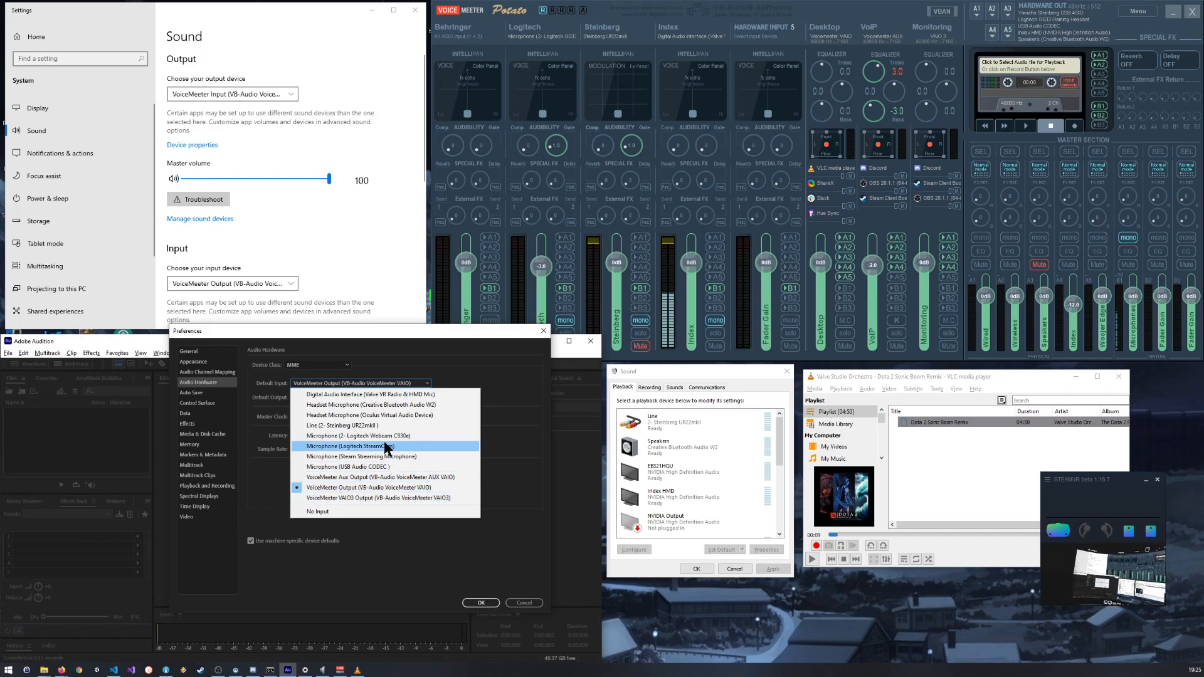
key(Up)
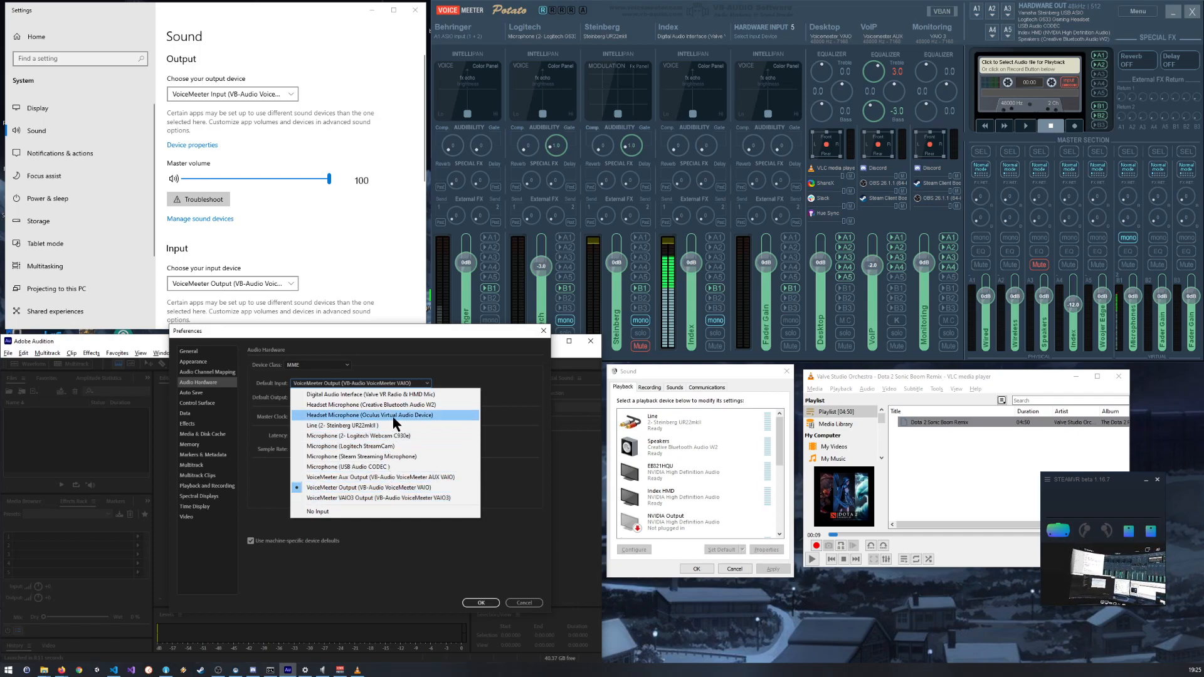
click(400, 394)
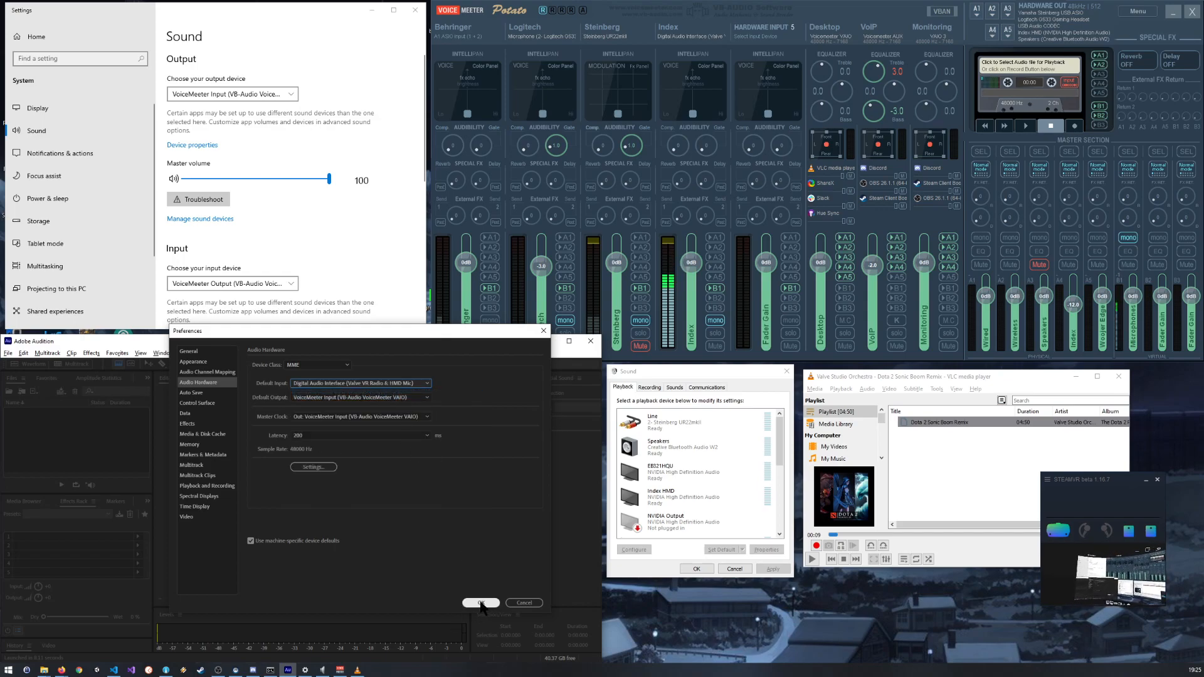
click(326, 365)
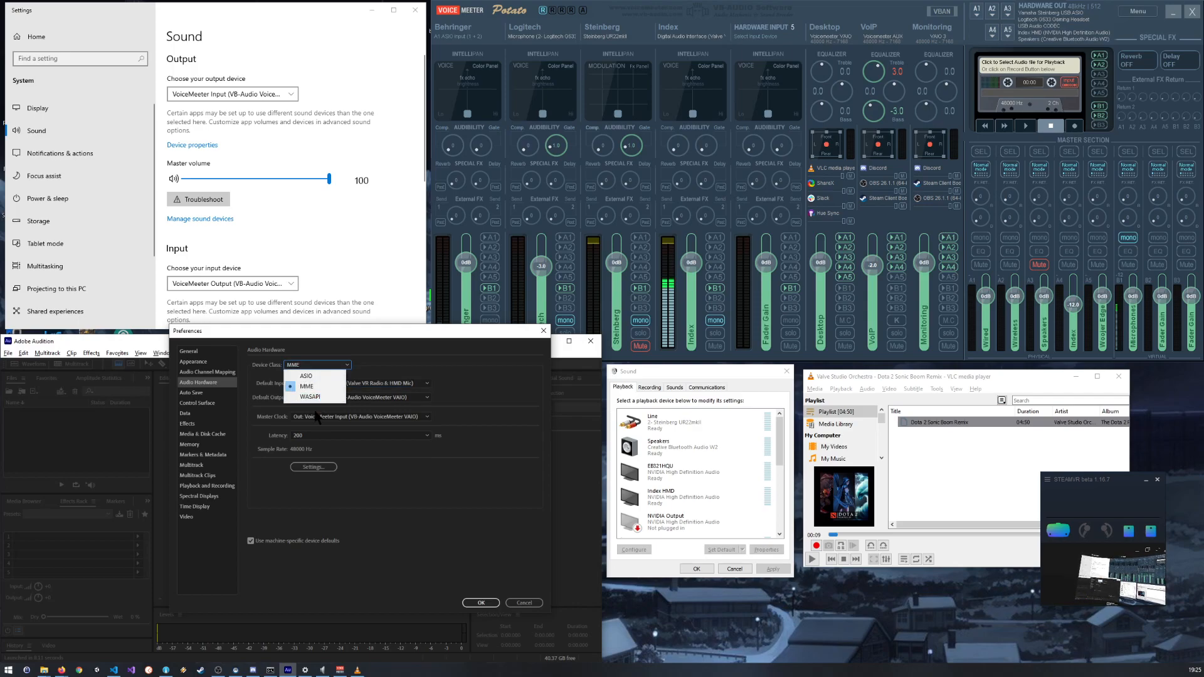
click(360, 363)
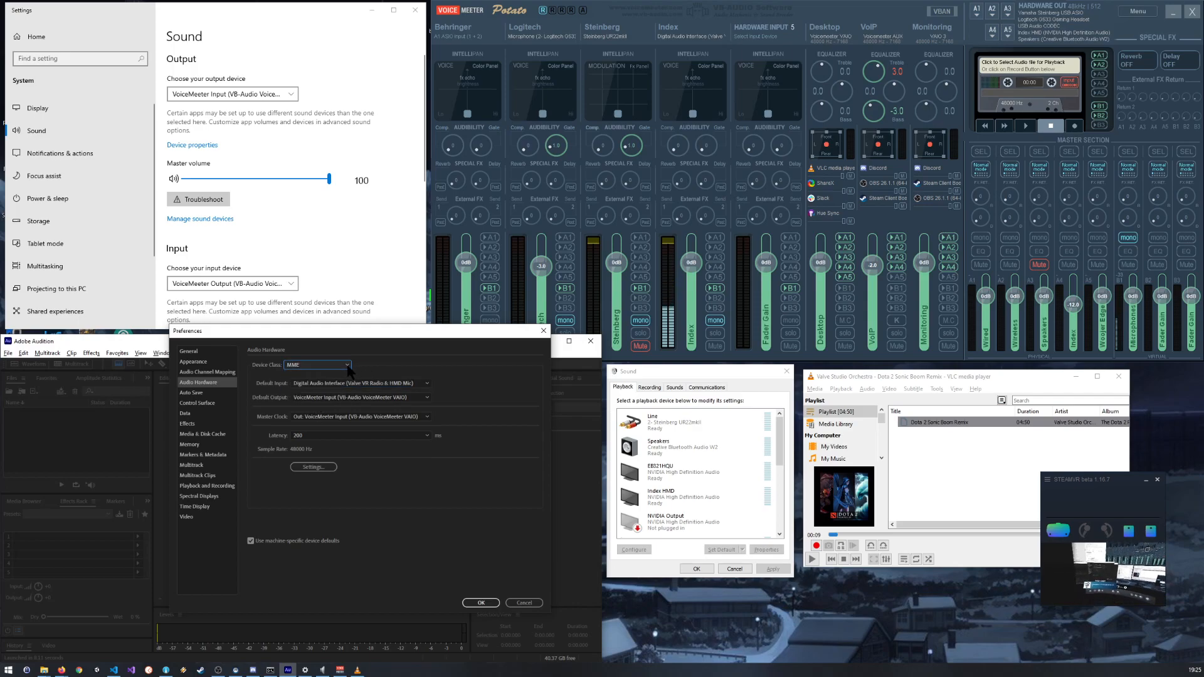
click(481, 604)
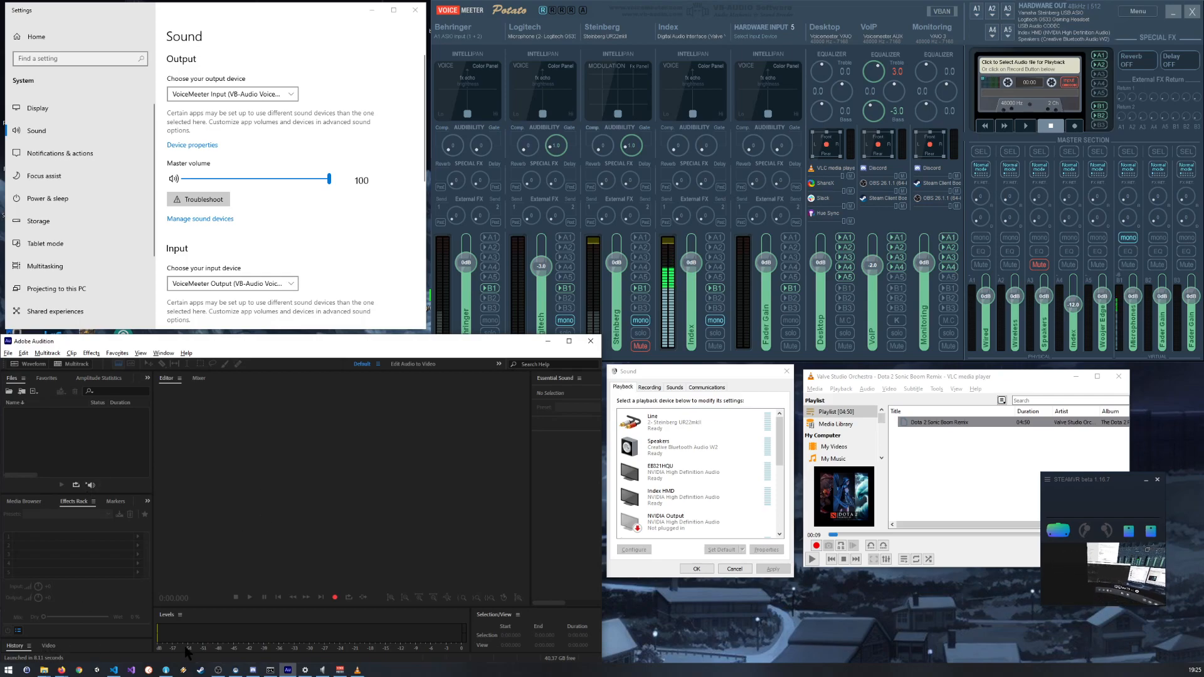
Step: Start recording into a new mono audio file with a 48000 Hz sample rate and 24-bit depth
click(336, 599)
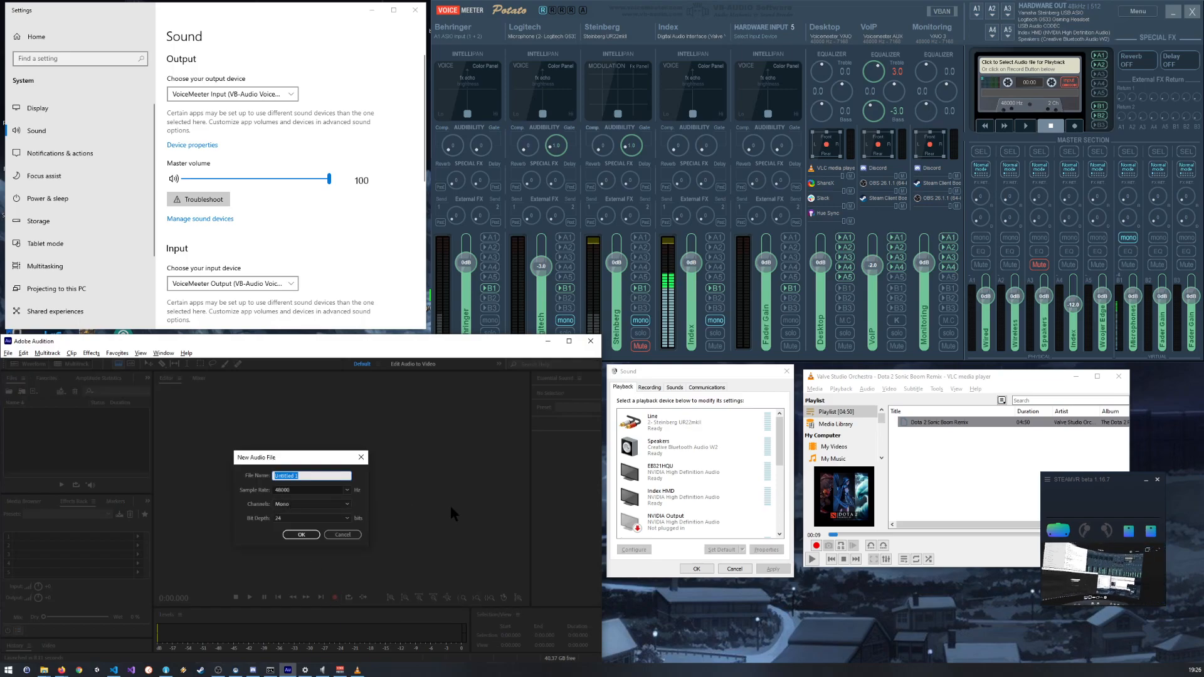
click(302, 536)
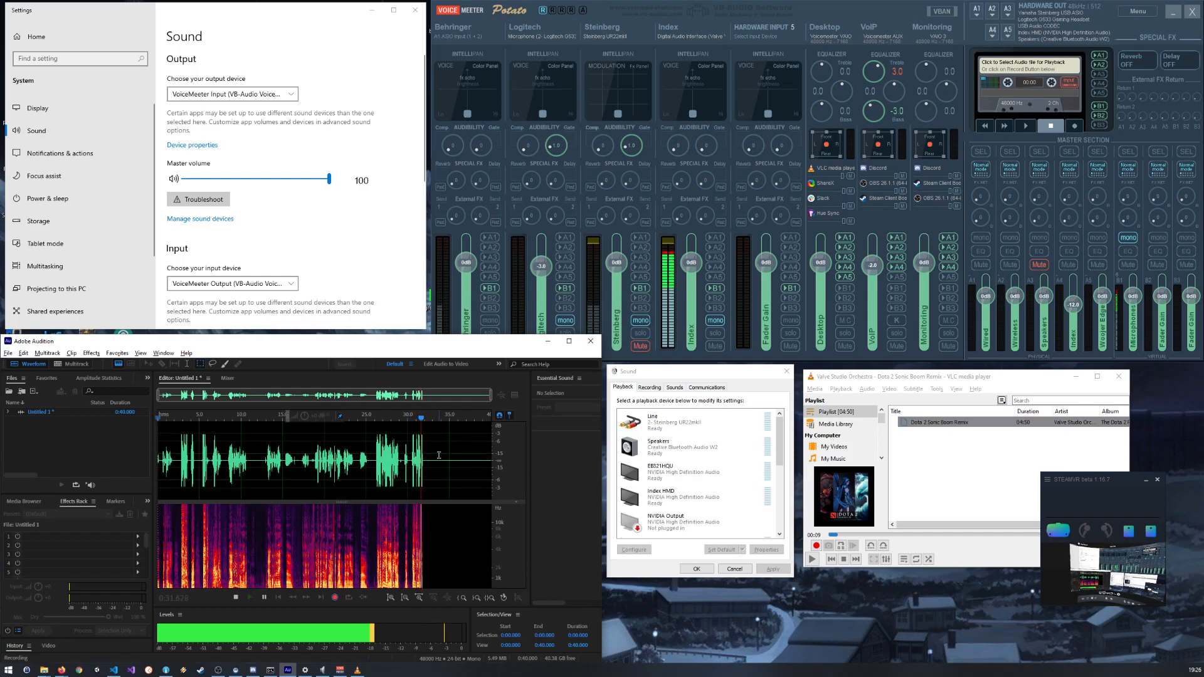
scroll(424, 458, up, 6)
scroll(413, 454, up, 2)
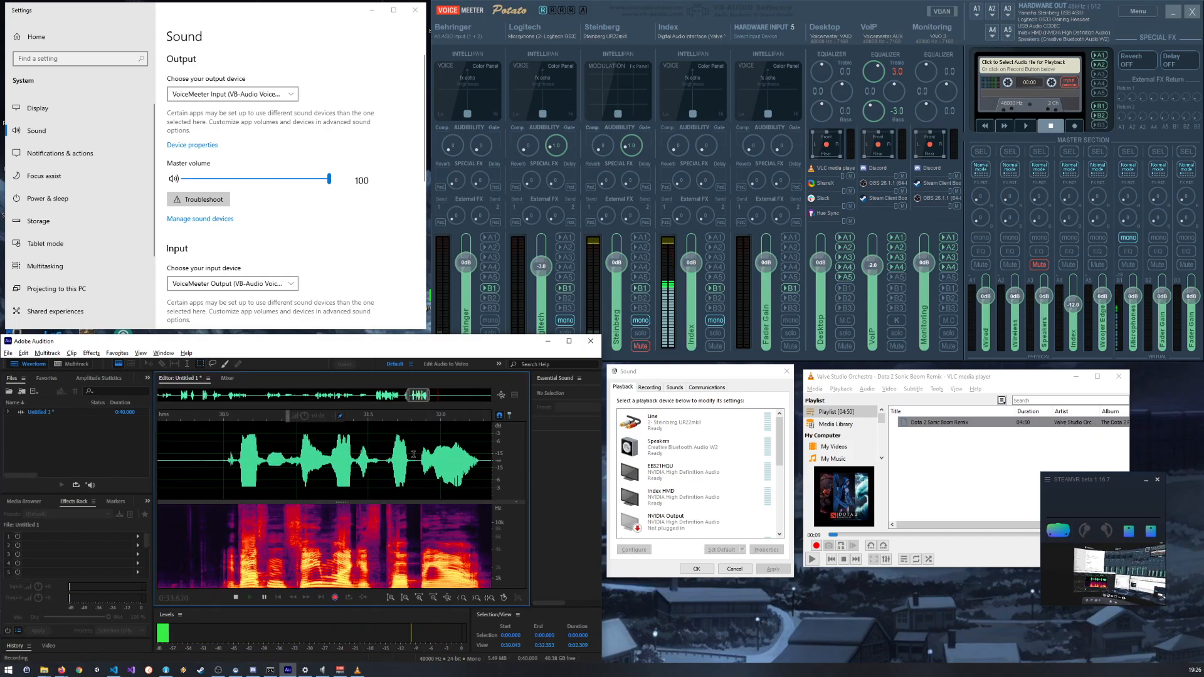
Step: Examine the speech waveform in the ongoing recording up close, around 0:31, 0:41 and 1:01, and compare it with the full take
scroll(414, 455, up, 3)
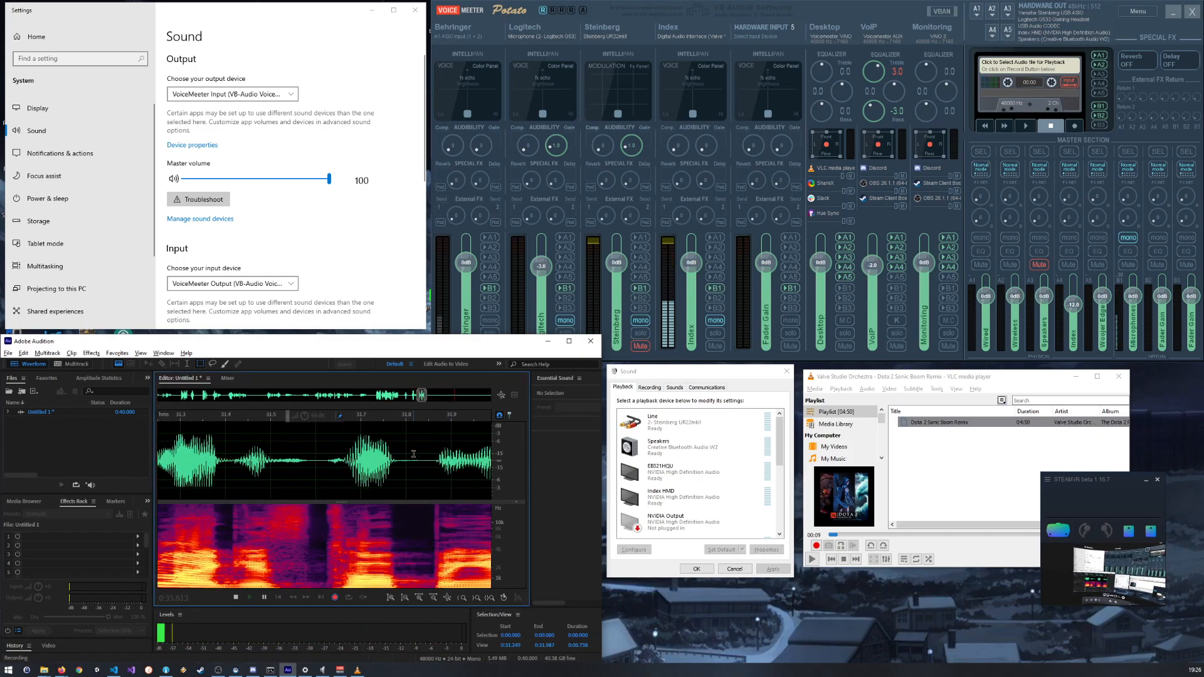
scroll(414, 454, down, 10)
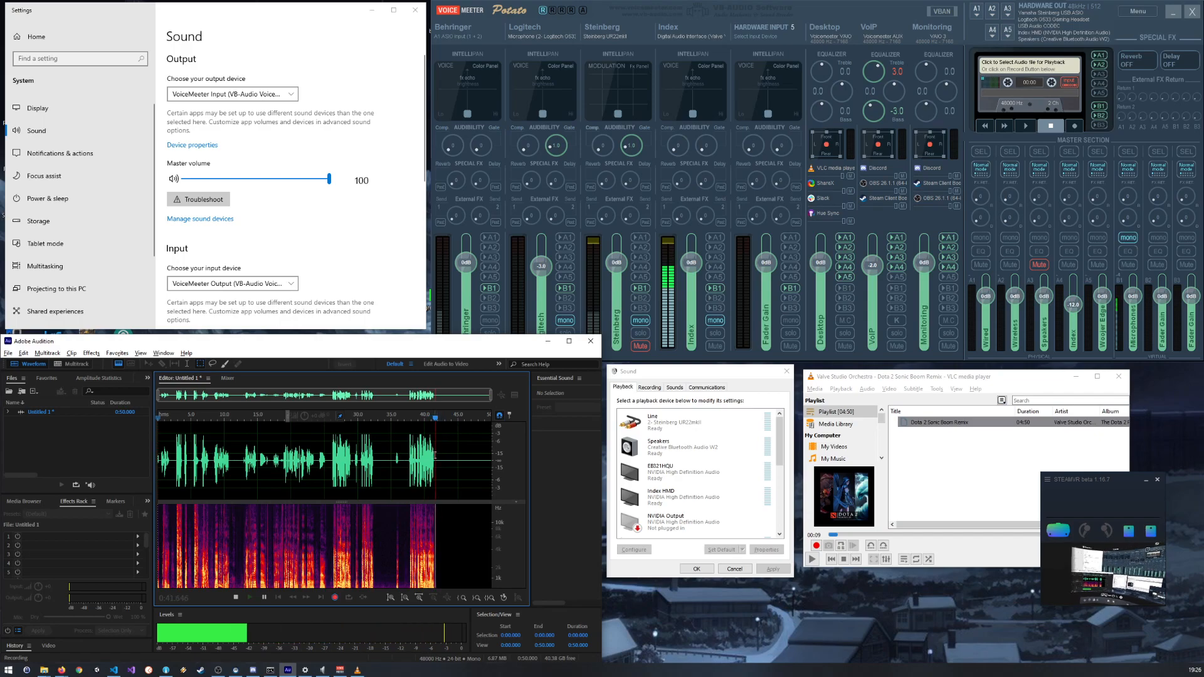
scroll(432, 456, up, 5)
scroll(432, 457, up, 4)
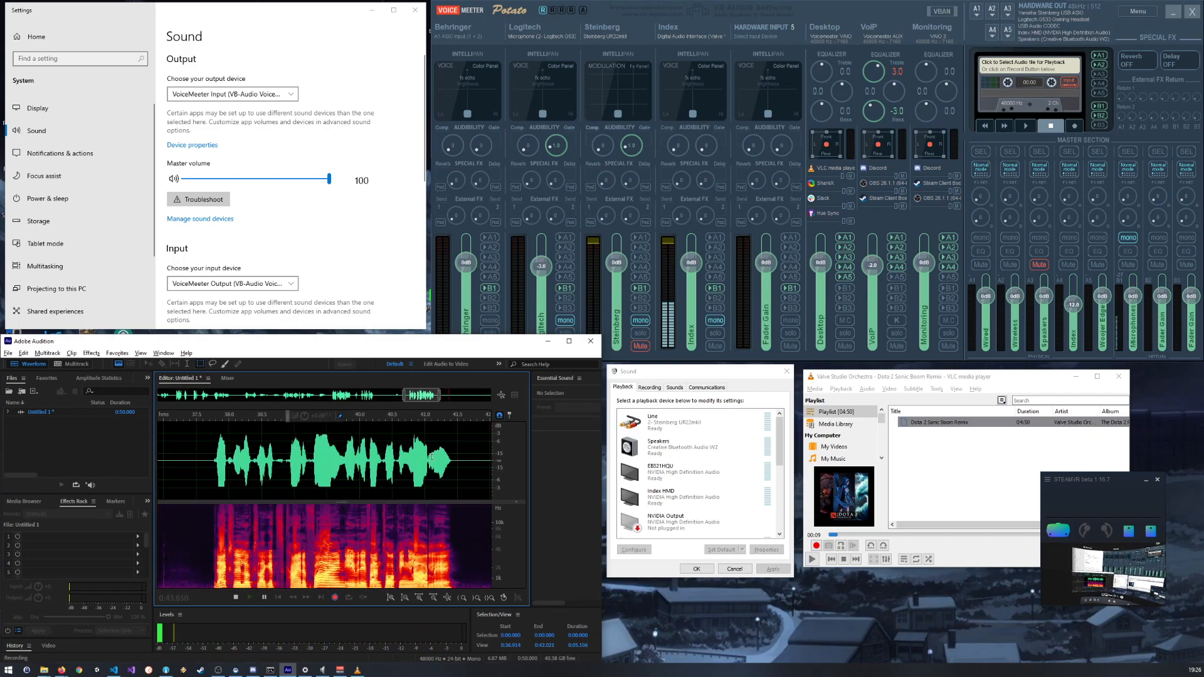
scroll(433, 457, up, 10)
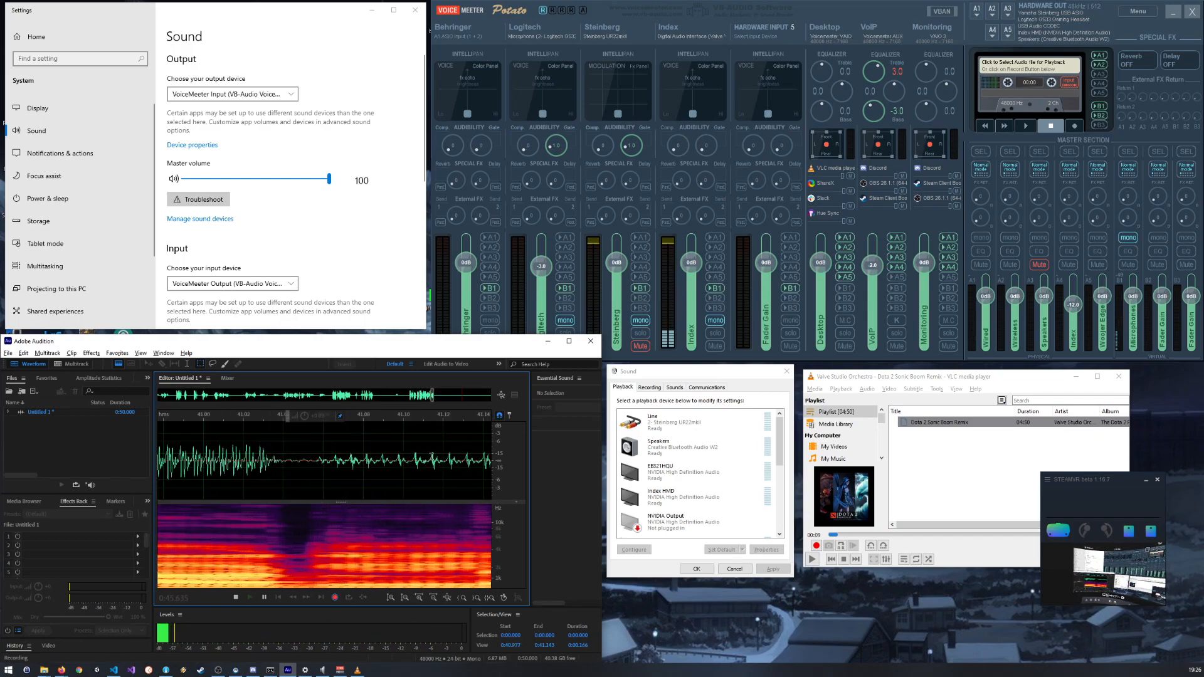
scroll(432, 457, down, 3)
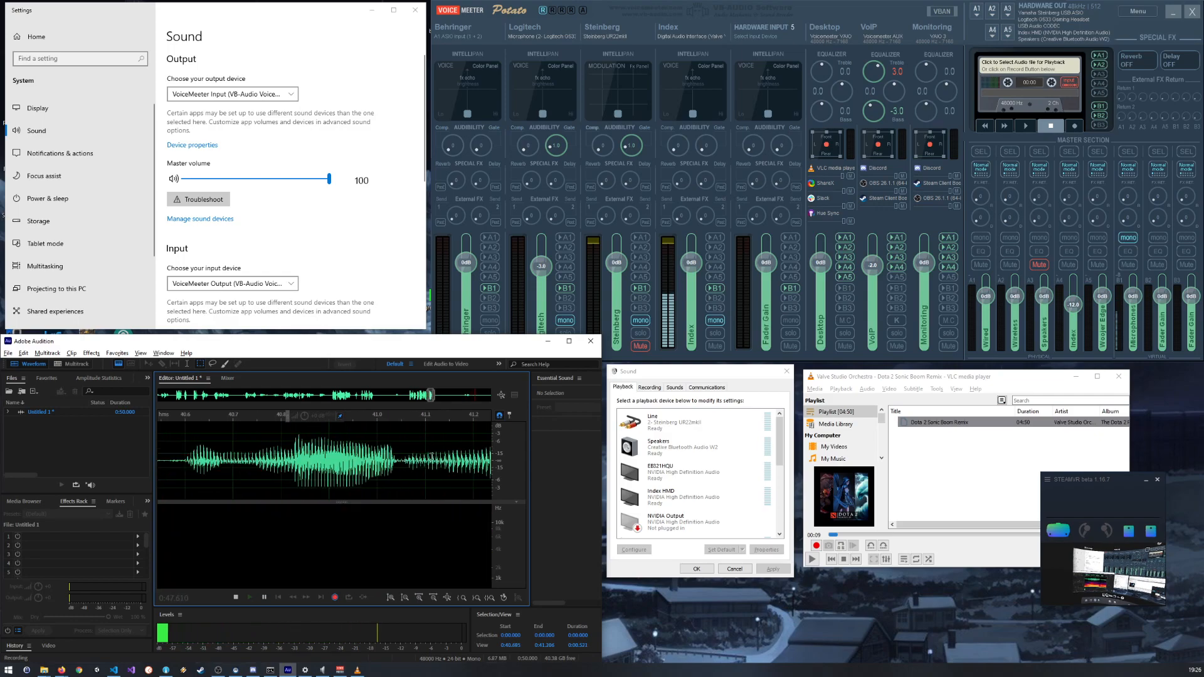
scroll(432, 457, down, 15)
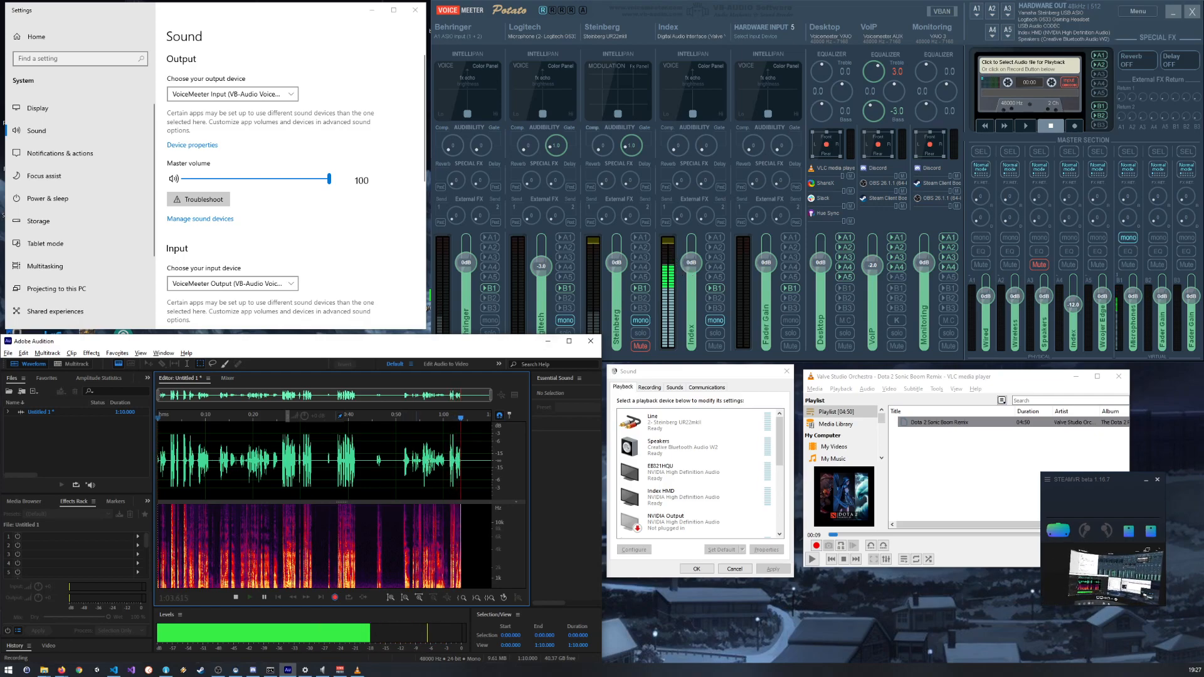
scroll(467, 450, up, 2)
scroll(467, 450, up, 4)
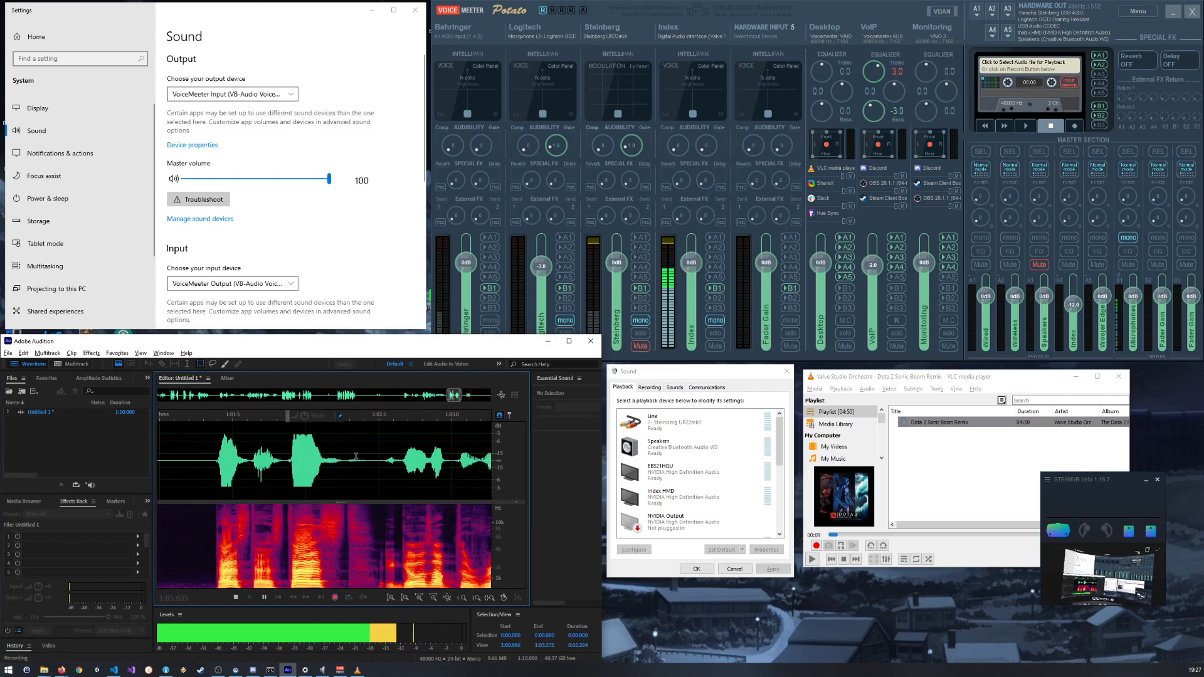
scroll(294, 438, up, 4)
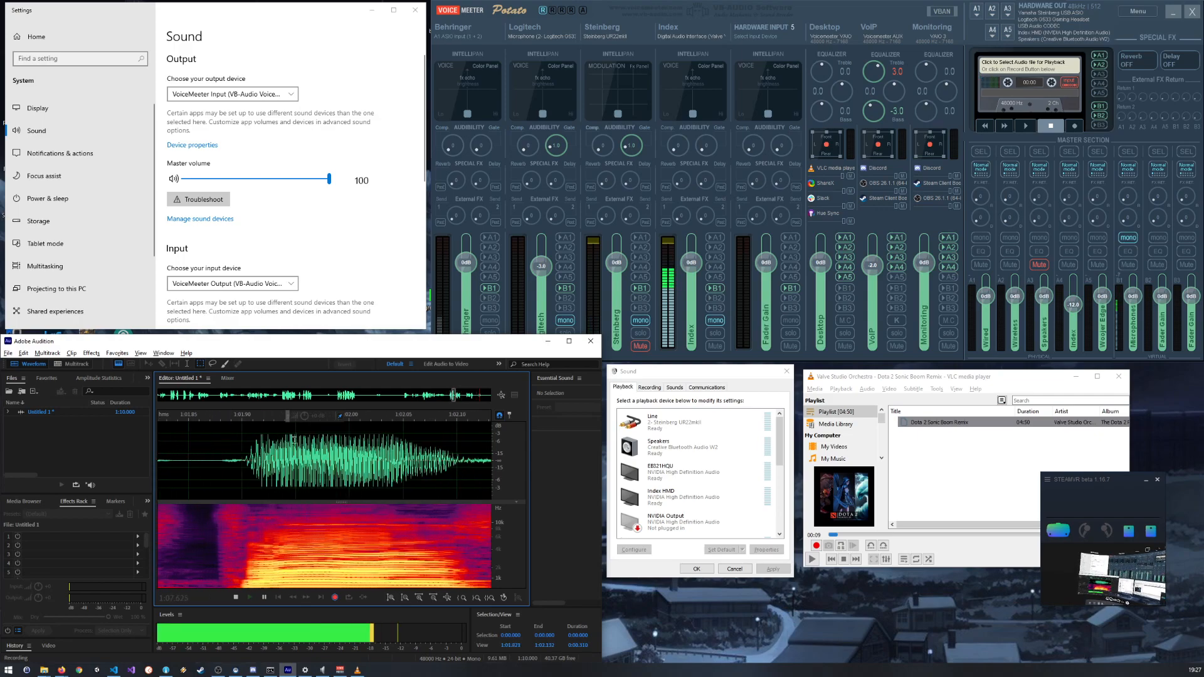
scroll(294, 438, up, 6)
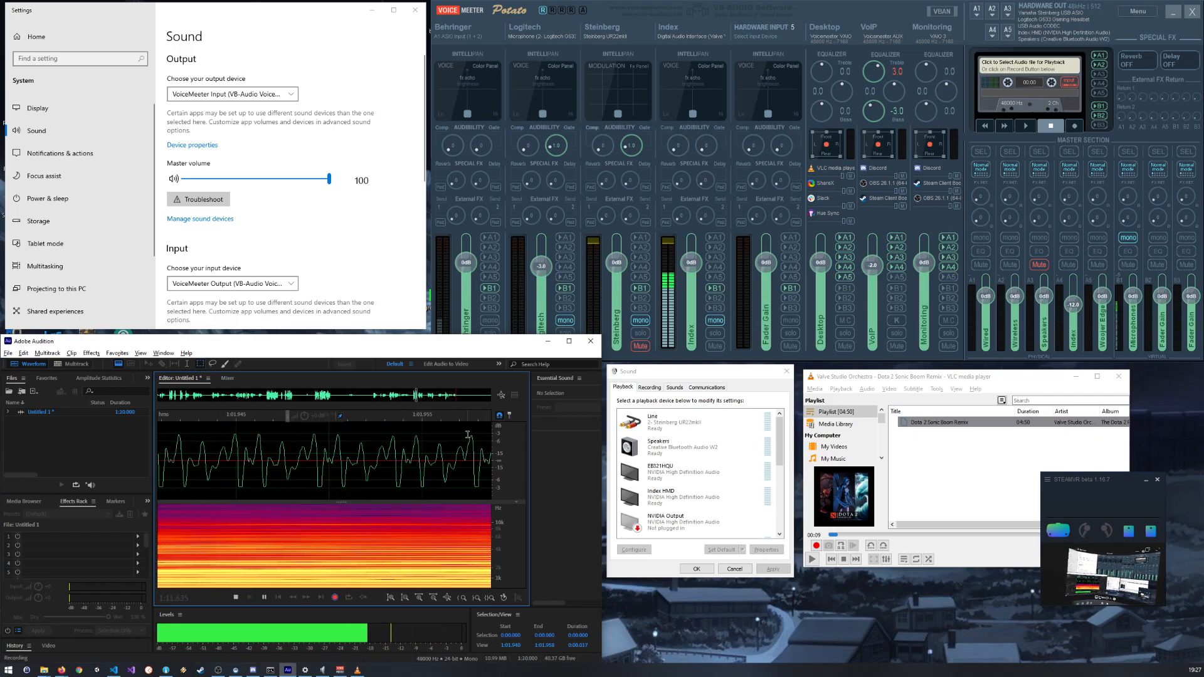
scroll(477, 435, down, 1)
scroll(477, 434, down, 12)
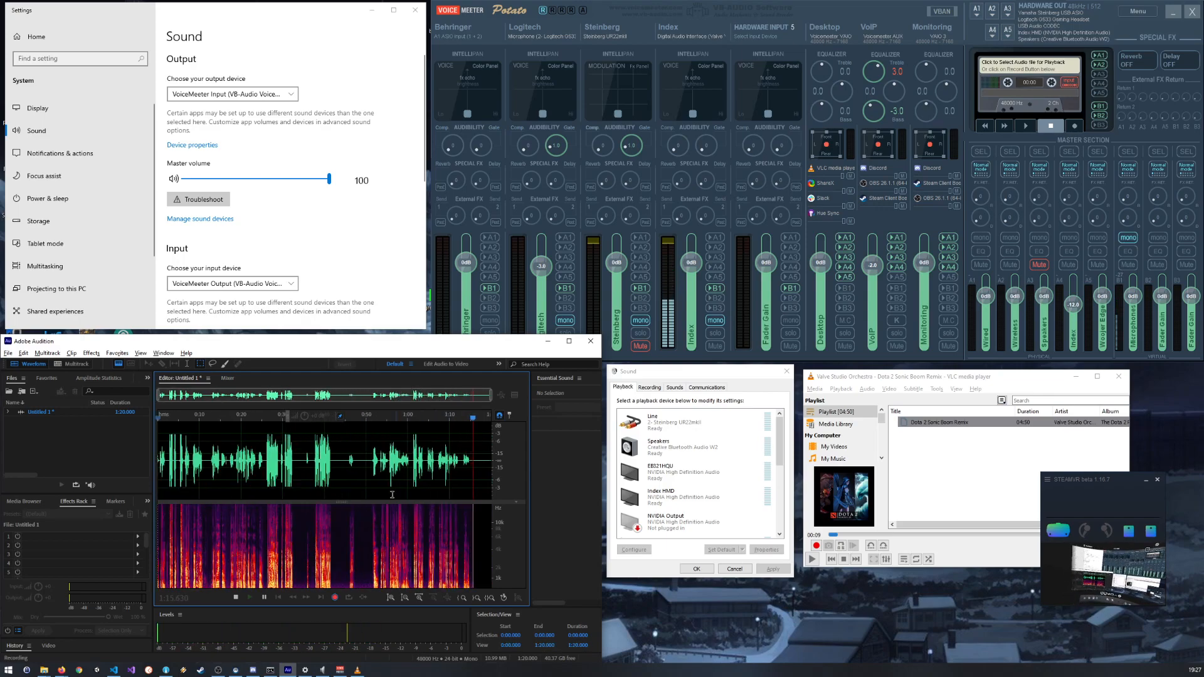
Step: Examine the spectrogram's frequency detail around 0:51 and 0:40 of the recording, including the low-frequency voice bands
scroll(378, 562, up, 10)
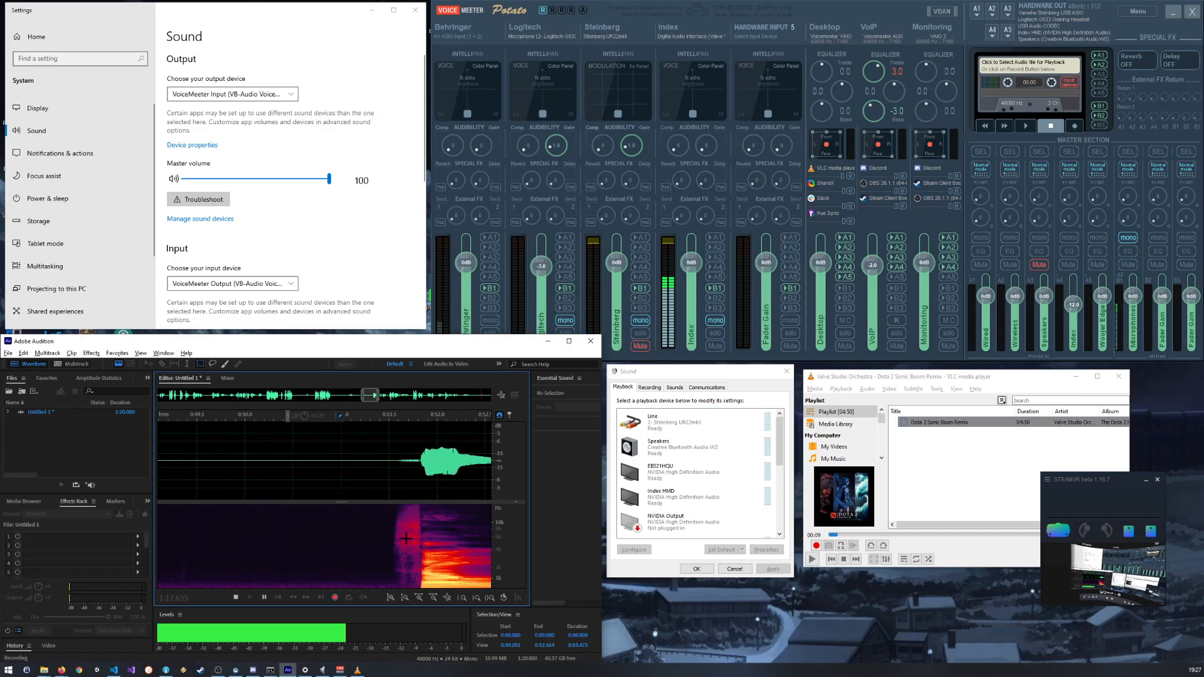
scroll(406, 538, up, 3)
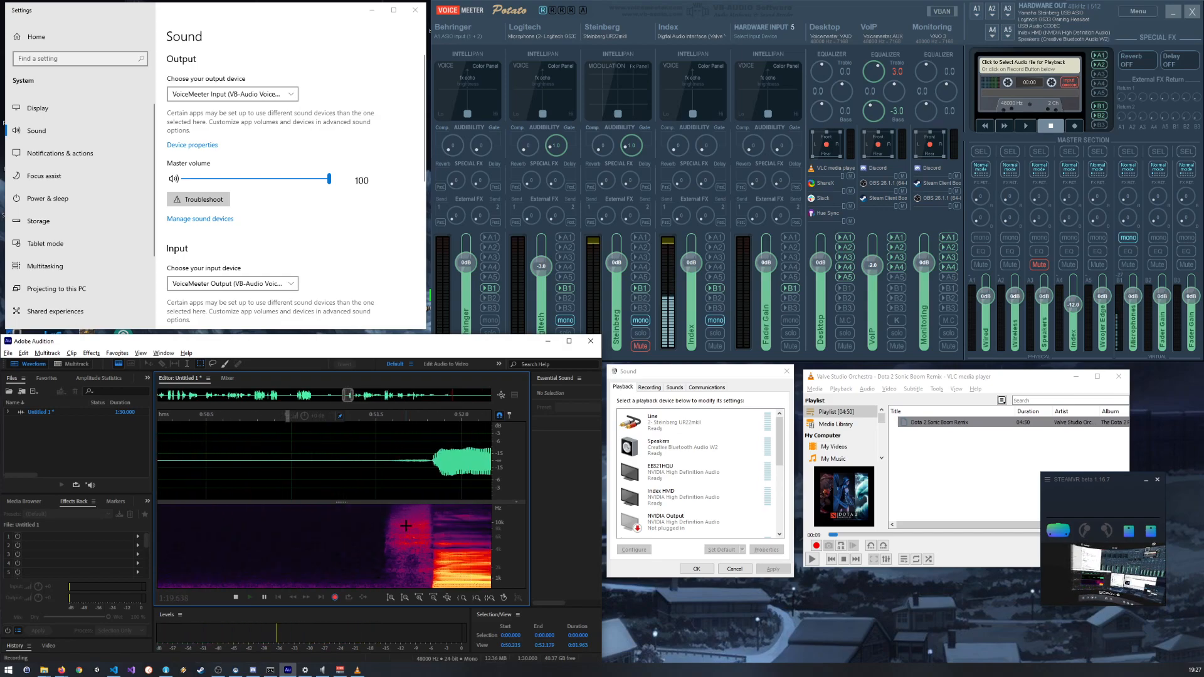
scroll(405, 517, up, 5)
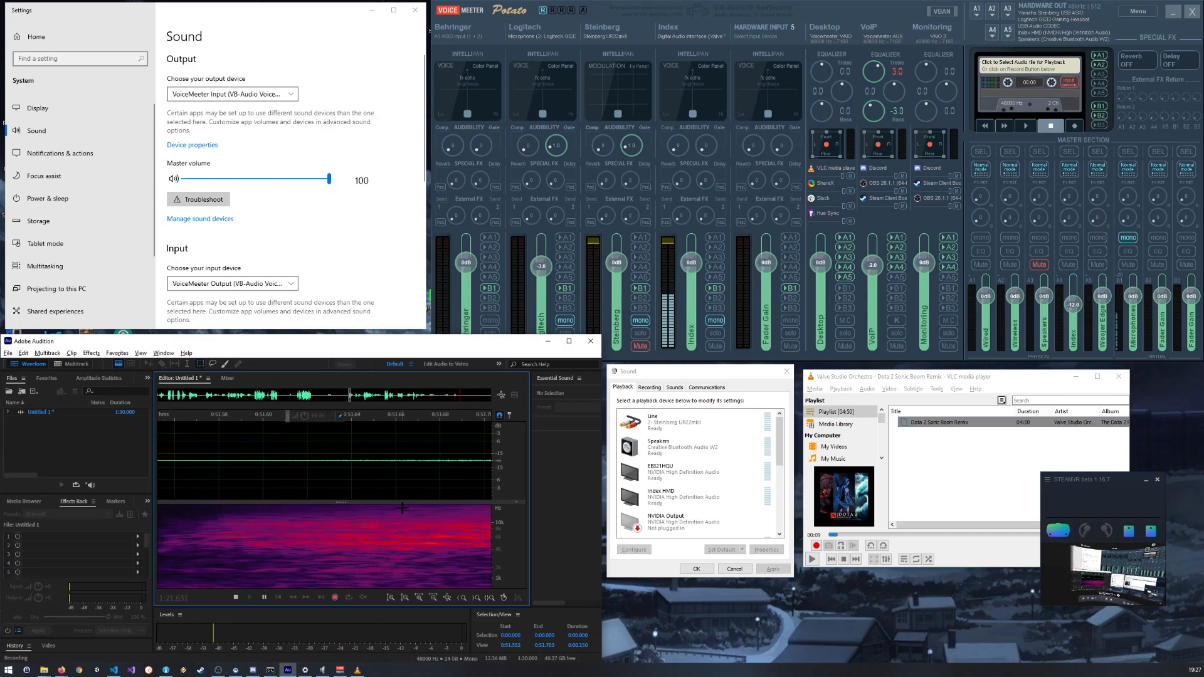
scroll(402, 508, down, 15)
scroll(307, 546, up, 10)
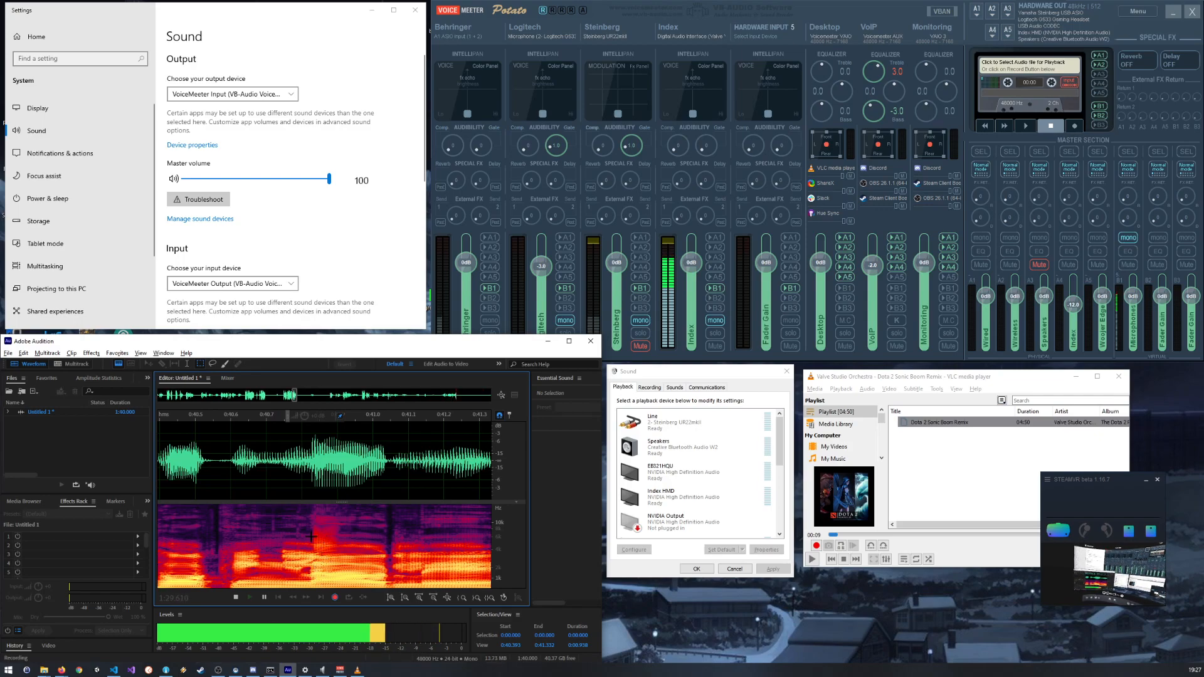
scroll(320, 533, down, 1)
scroll(320, 533, down, 9)
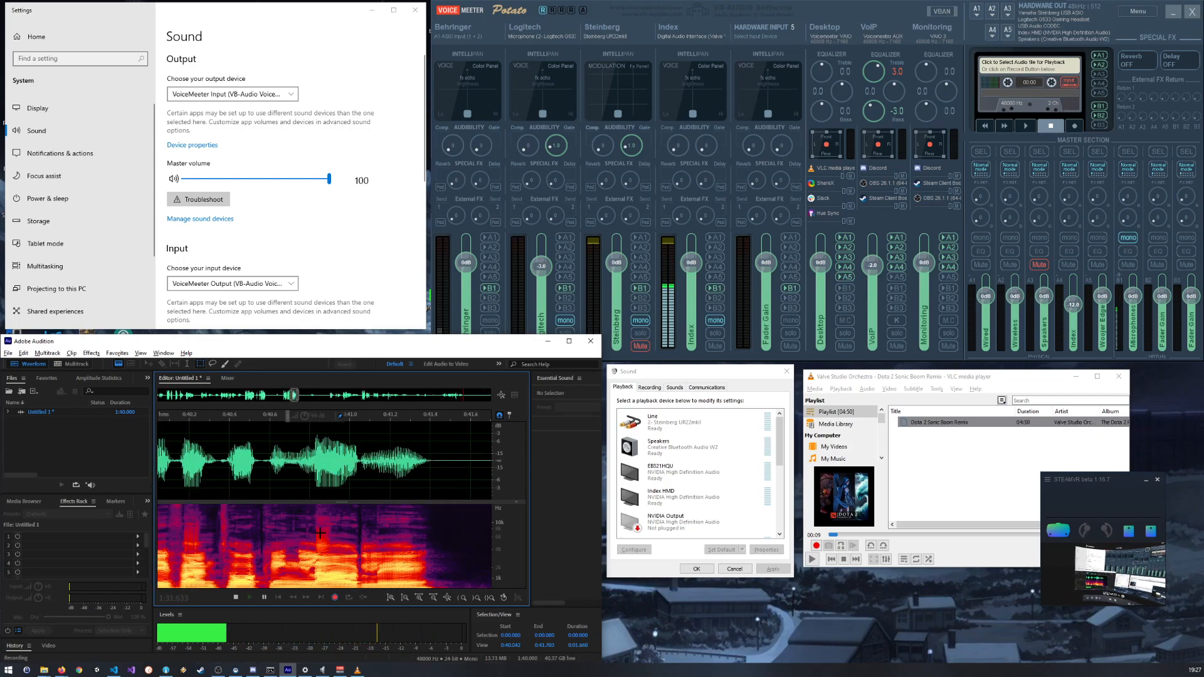
scroll(320, 533, up, 6)
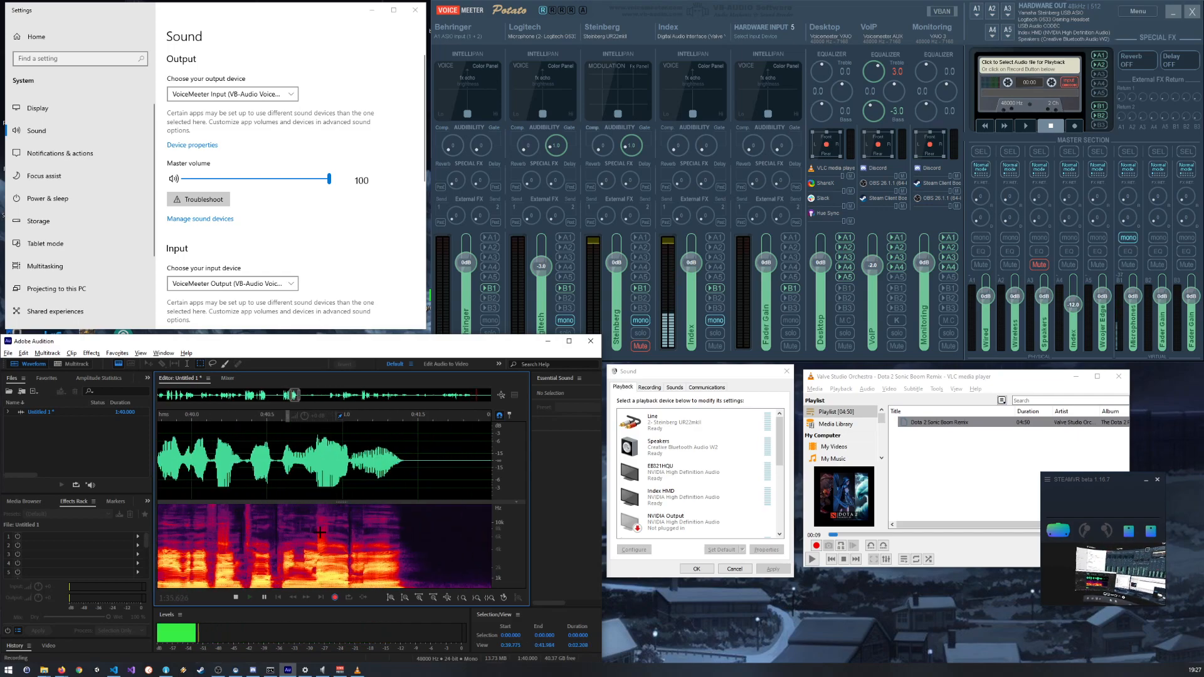
scroll(331, 576, up, 9)
scroll(320, 577, up, 5)
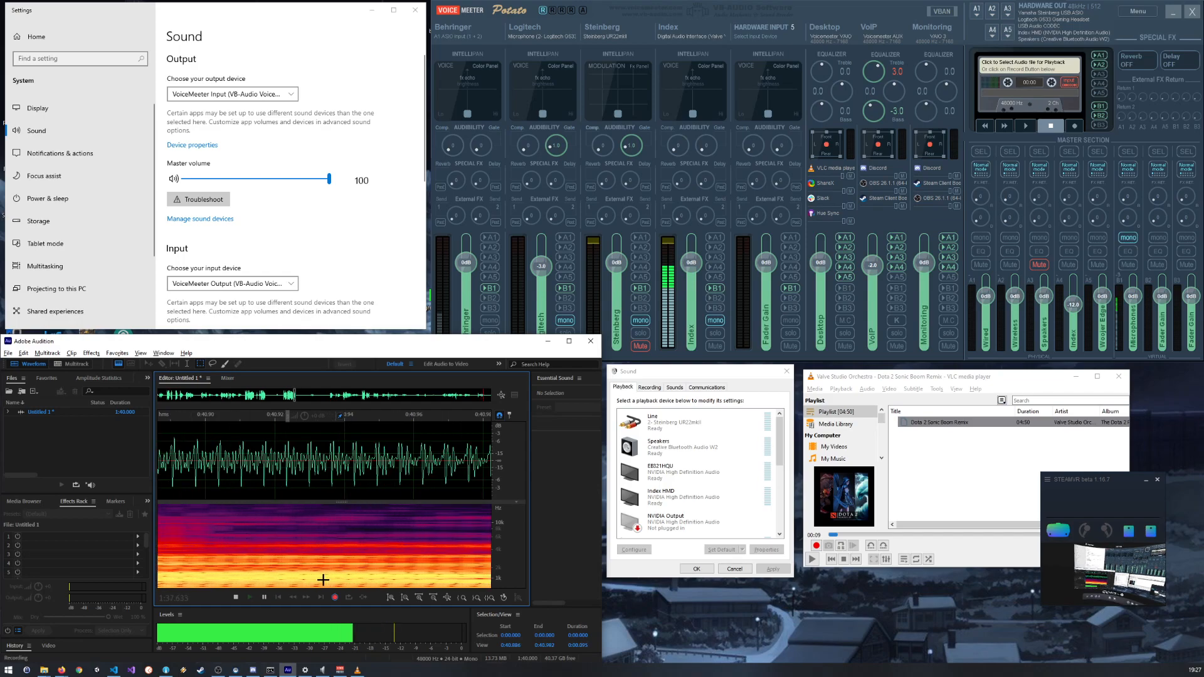
scroll(299, 574, down, 20)
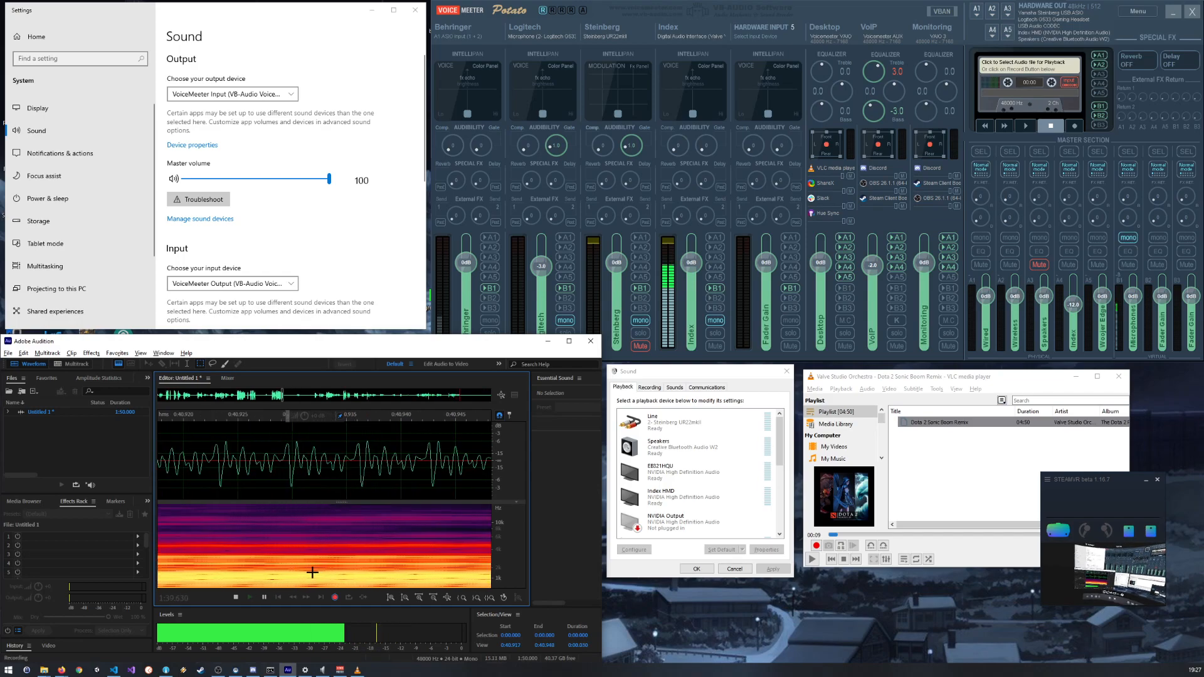
scroll(307, 572, down, 5)
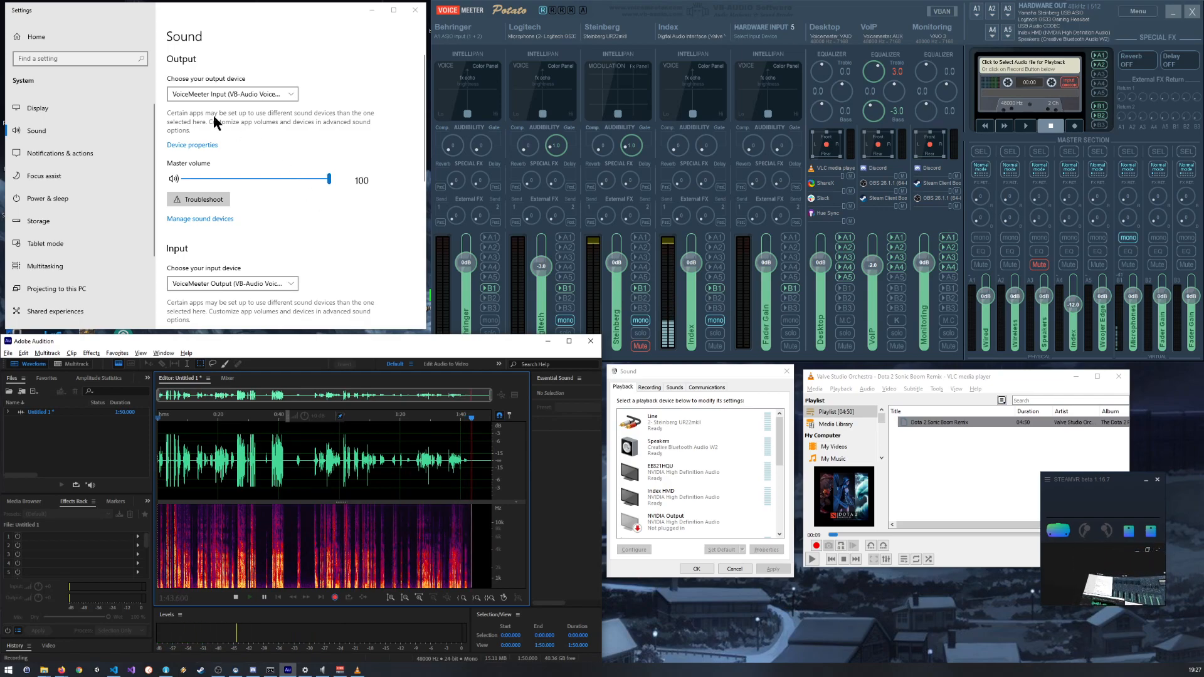
Step: Show the recording devices in the Sound window and look through the list for the Valve VR Radio & HMD Mic
click(649, 387)
click(683, 423)
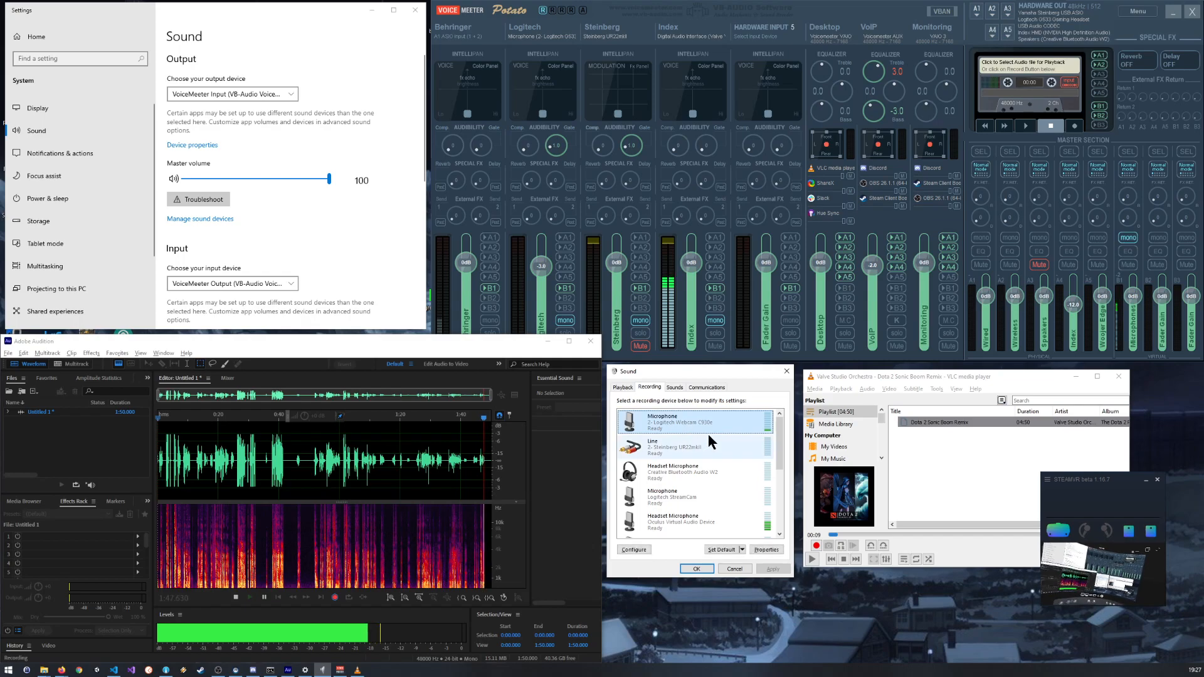
scroll(707, 477, down, 5)
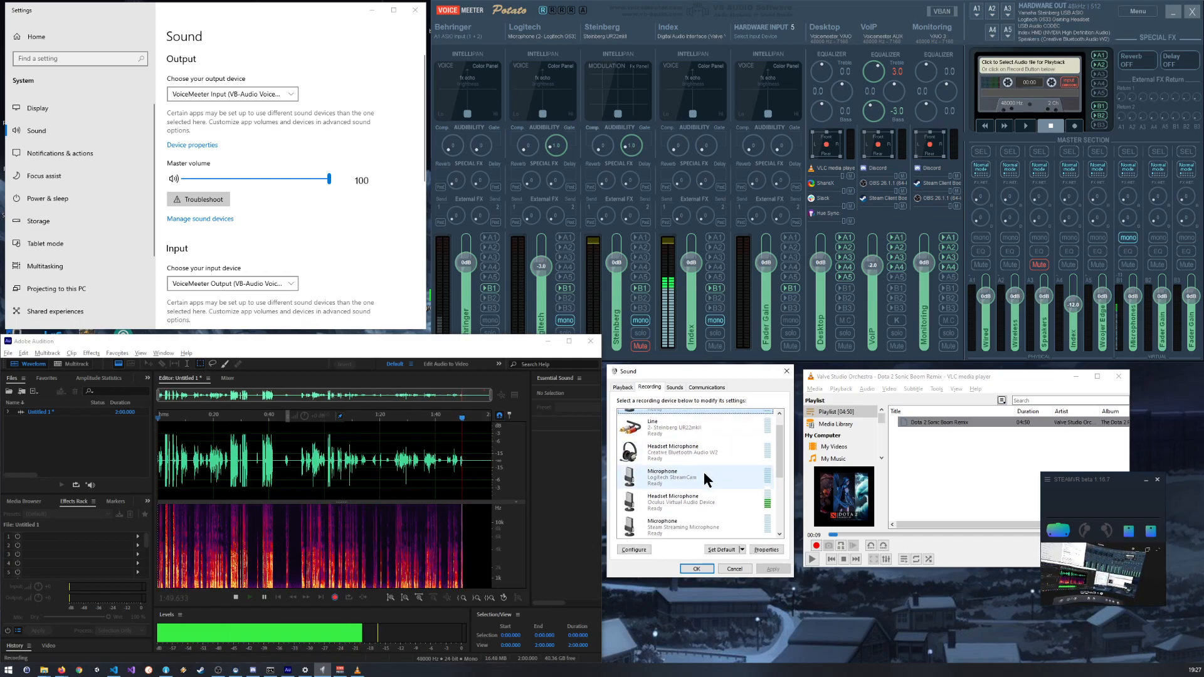
scroll(704, 491, up, 4)
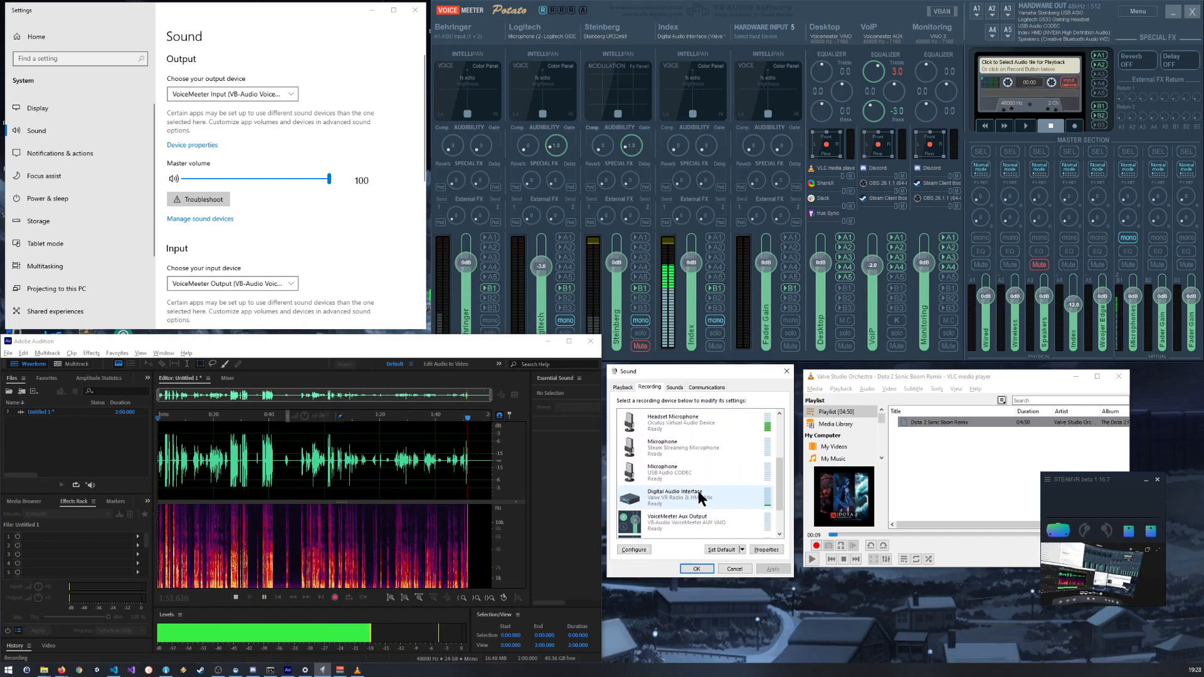
scroll(694, 488, up, 2)
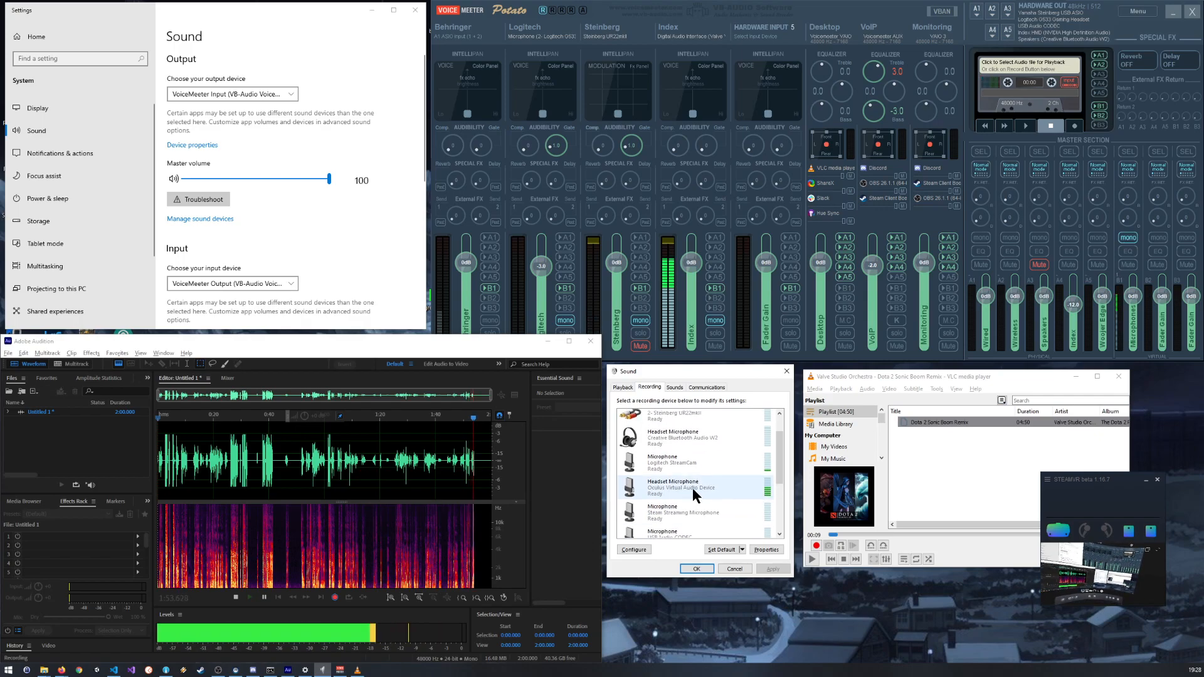
scroll(692, 488, up, 1)
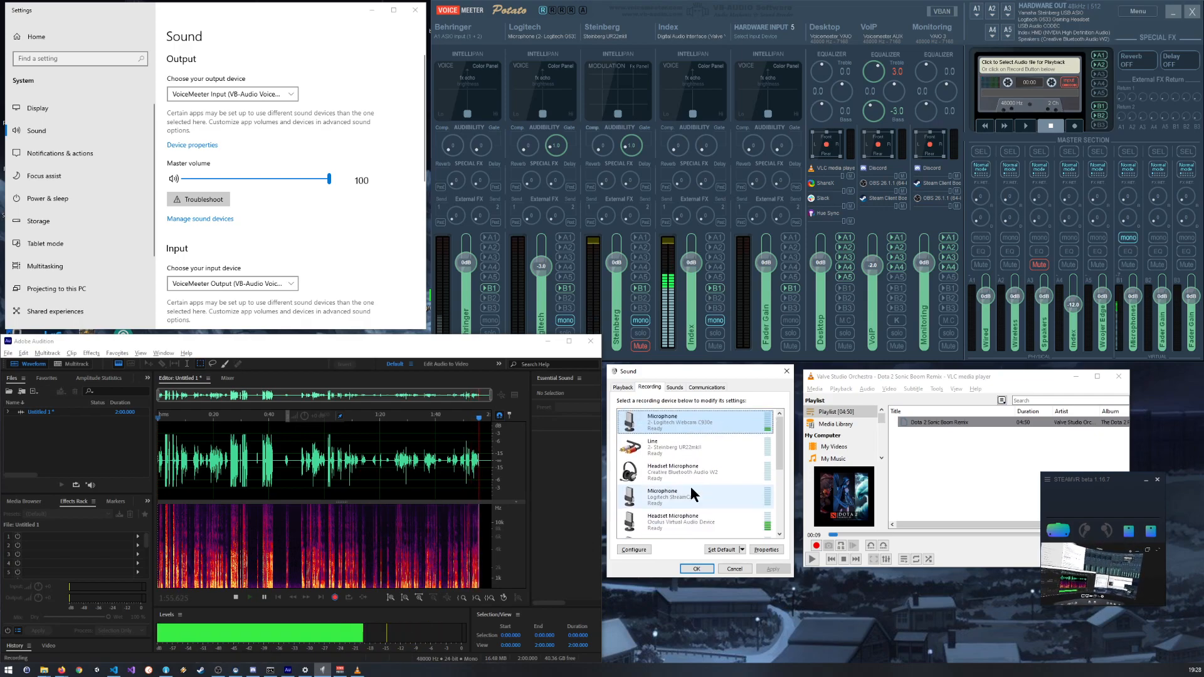
scroll(685, 475, down, 1)
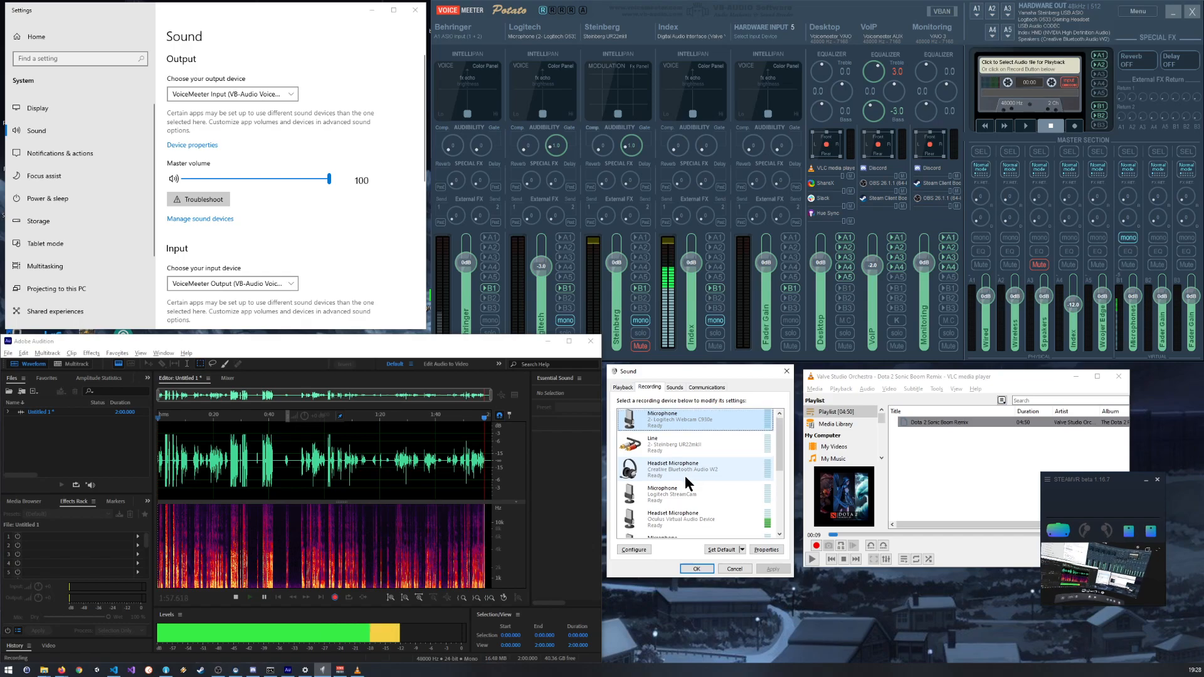
scroll(685, 476, down, 1)
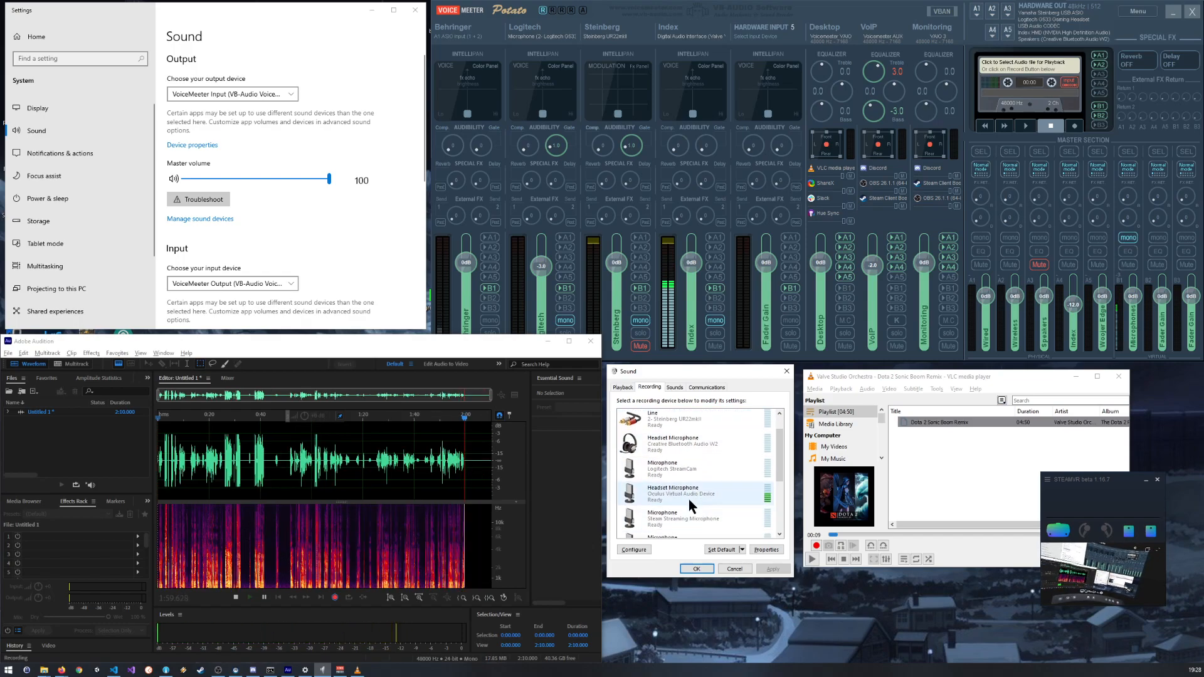
scroll(692, 495, down, 3)
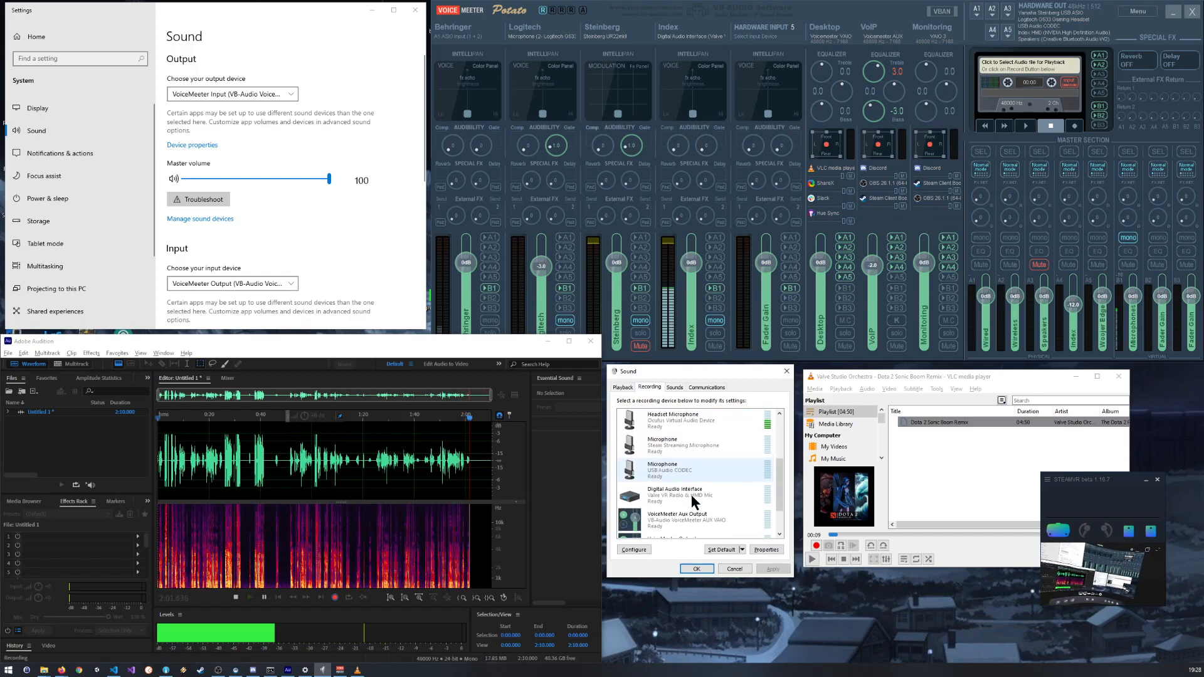
Step: Open the level properties of the Digital Audio Interface (Valve VR Radio & HMD Mic) and set its input level to 100
double_click(693, 495)
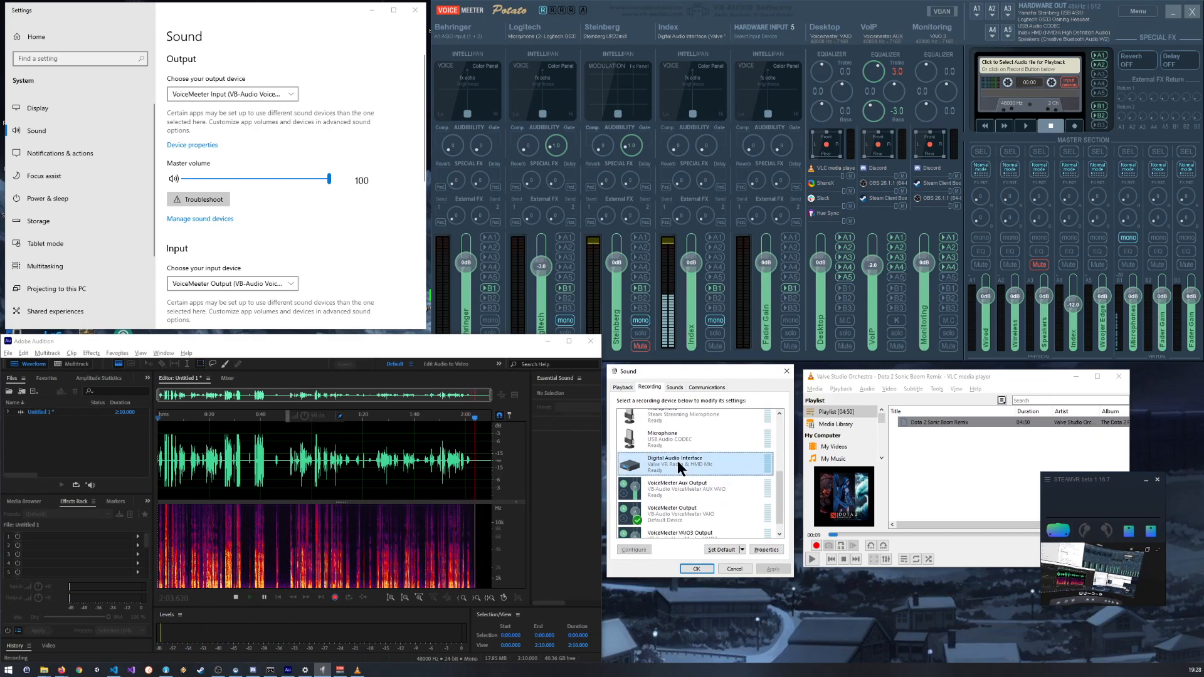
click(678, 422)
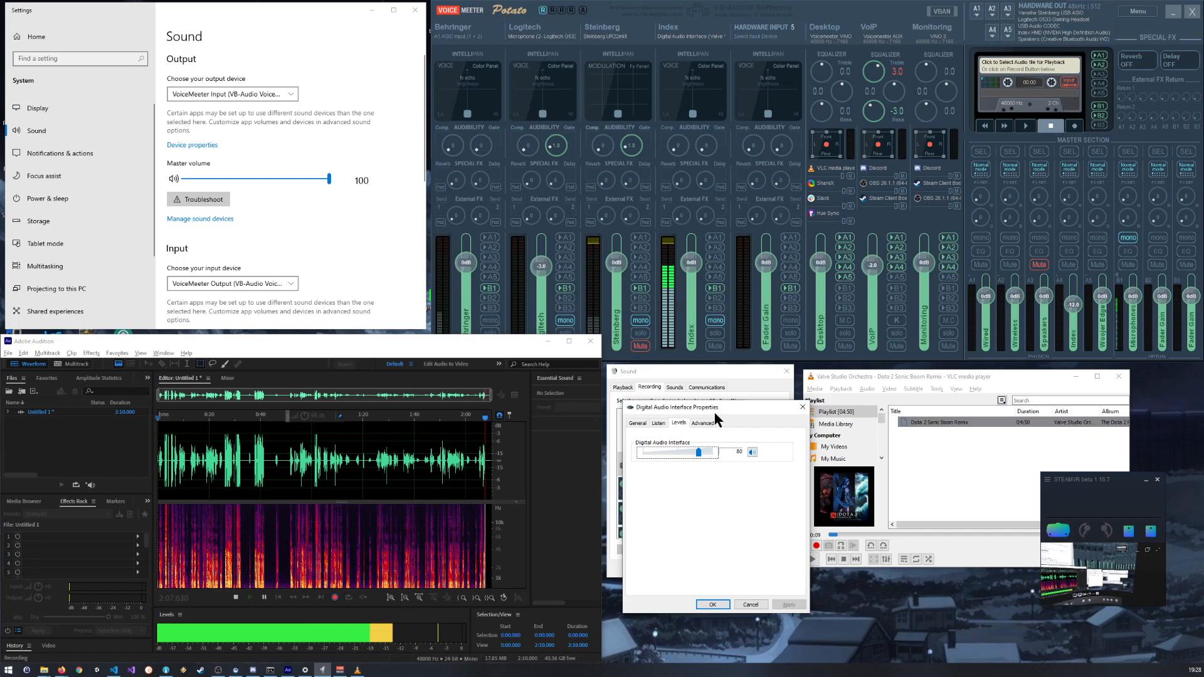
drag(730, 406, 645, 334)
drag(616, 379, 638, 381)
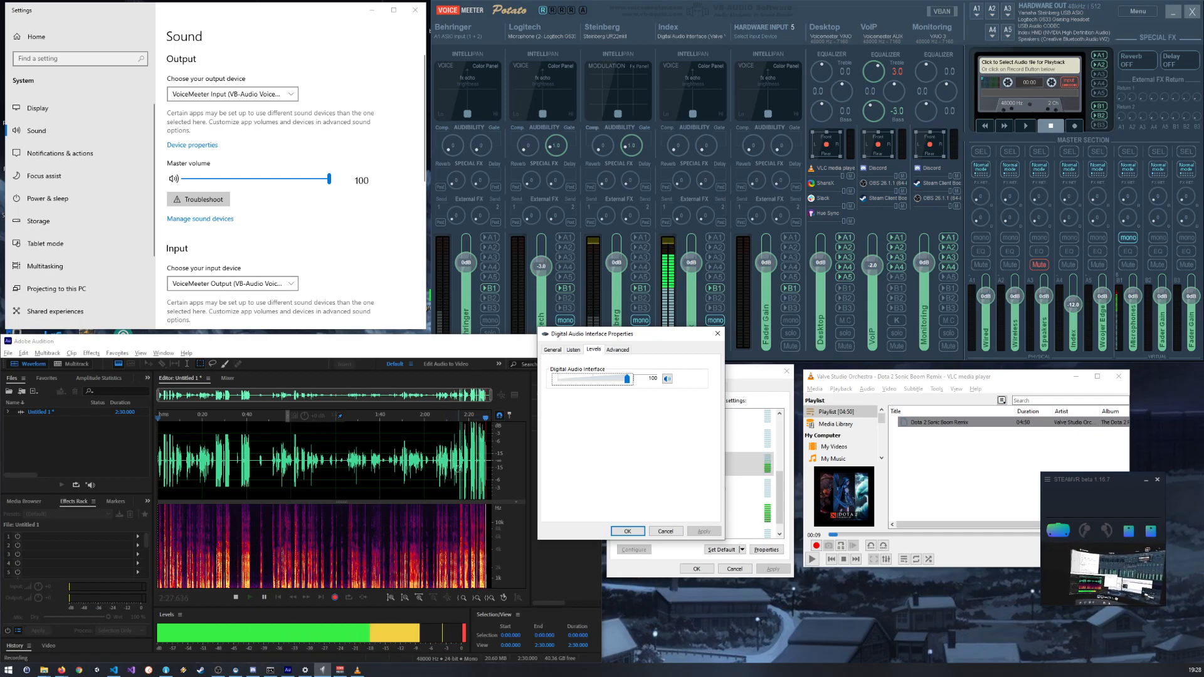
Step: Examine the waveform peaks of the loud speech around 2:21 in the Audition recording for clipping
scroll(444, 442, up, 2)
scroll(464, 444, up, 10)
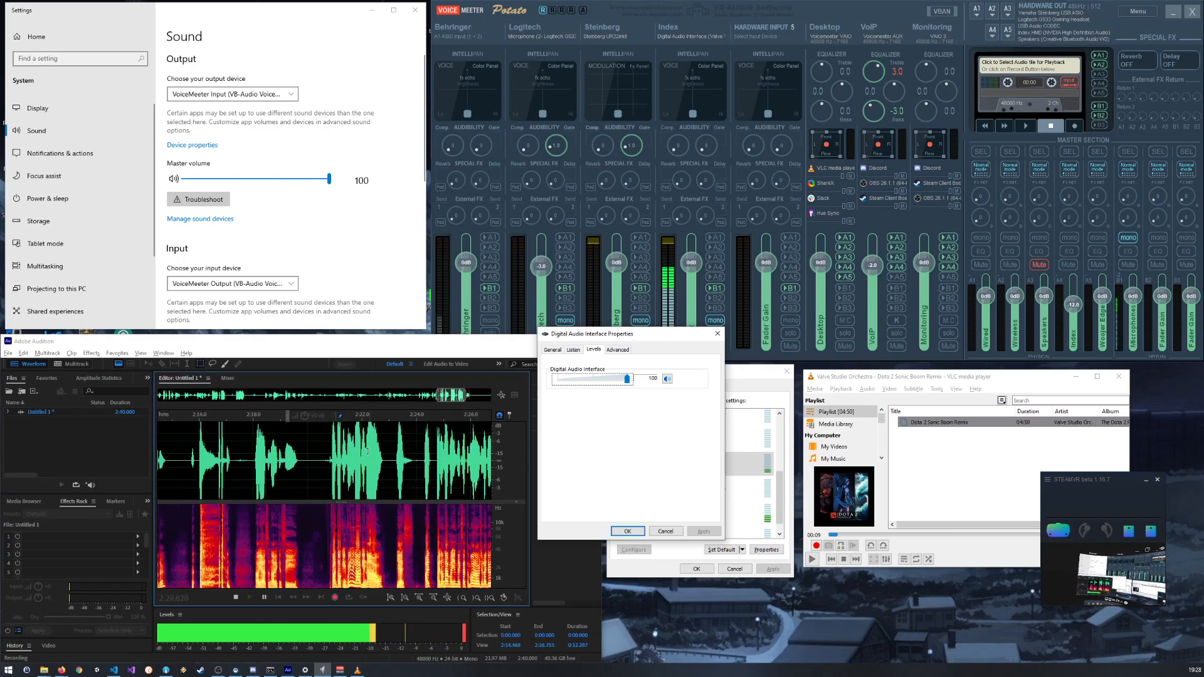
scroll(348, 436, up, 3)
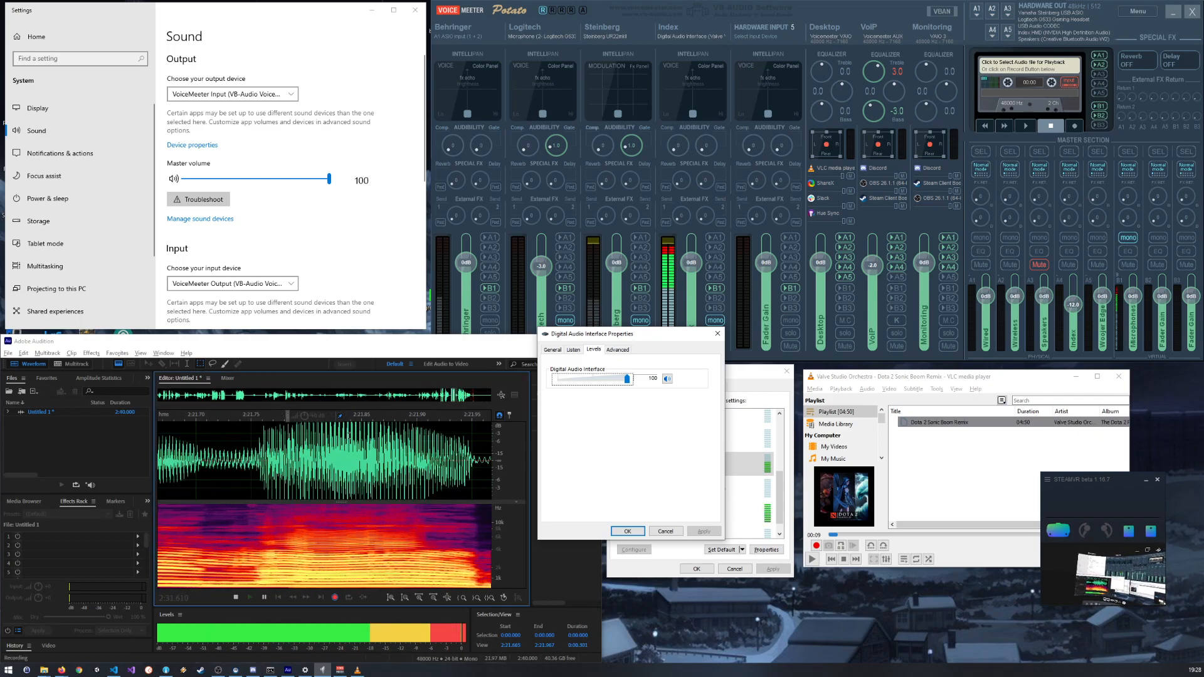
scroll(333, 448, up, 2)
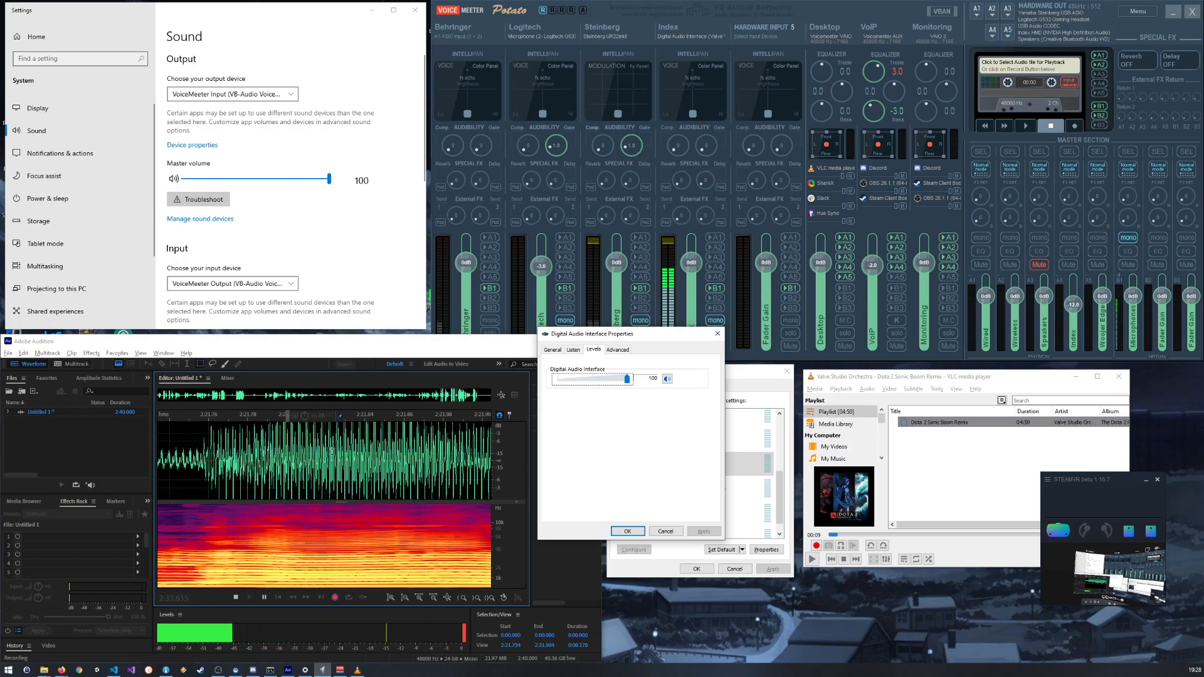
scroll(332, 452, down, 2)
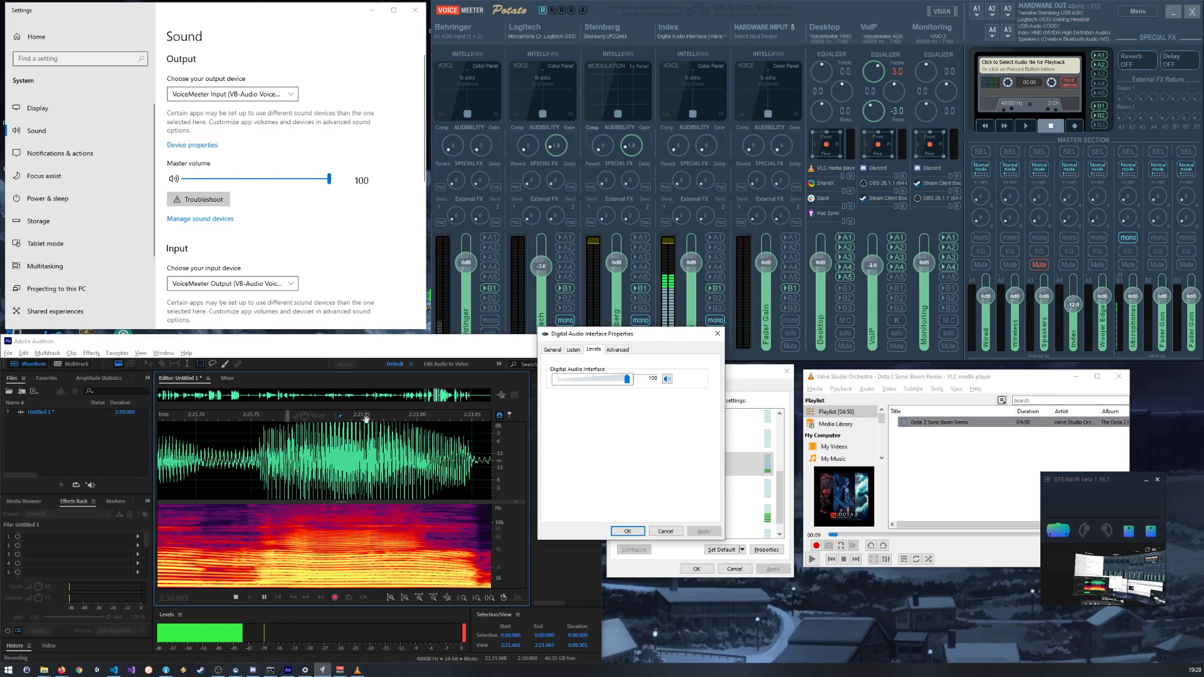
scroll(362, 419, down, 10)
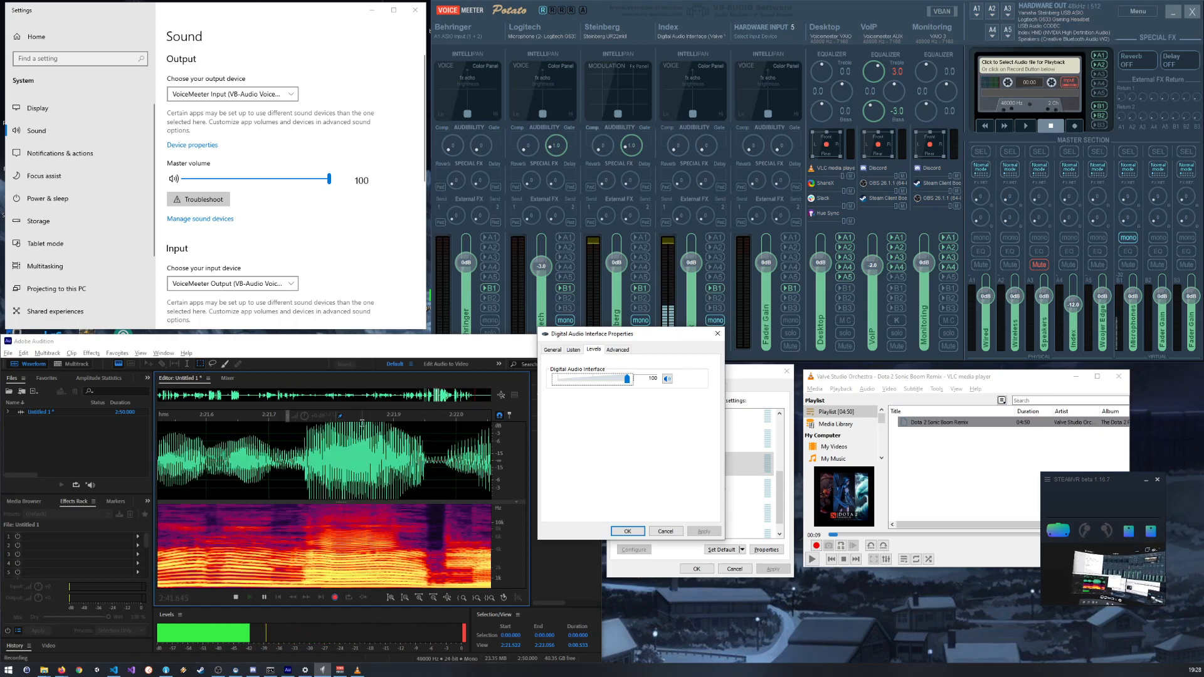
Step: Set the input level of the Digital Audio Interface (Valve VR Radio & HMD Mic) to 80 and apply it
scroll(362, 450, down, 1)
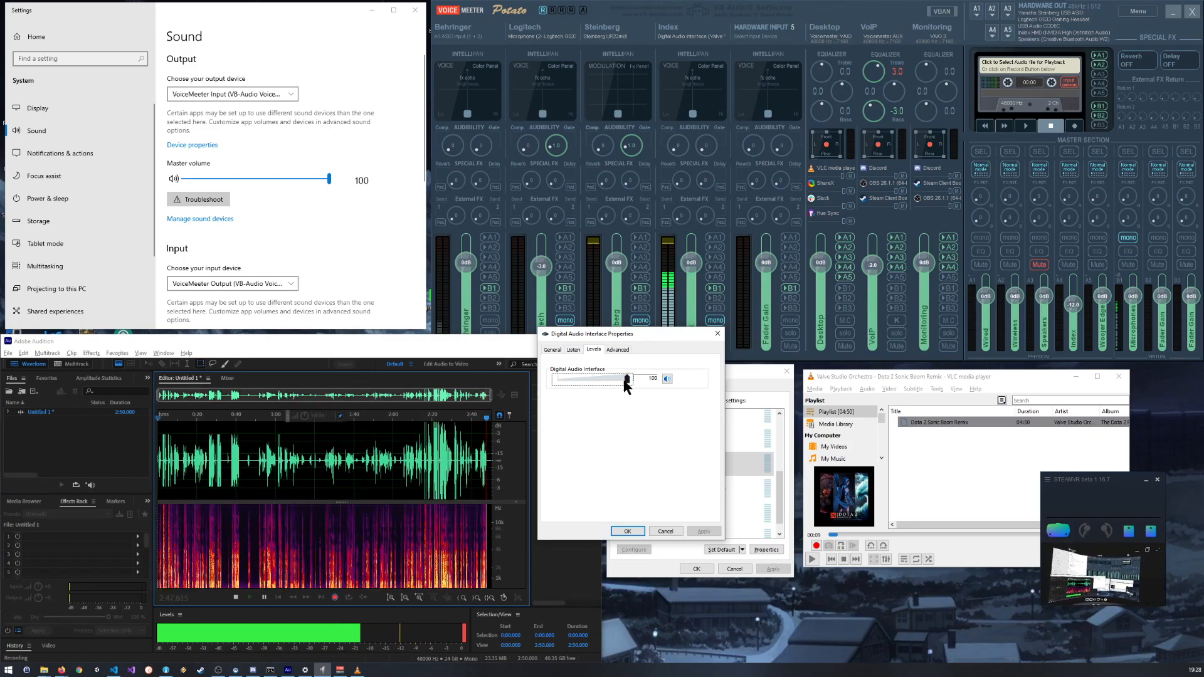
drag(625, 384, 616, 385)
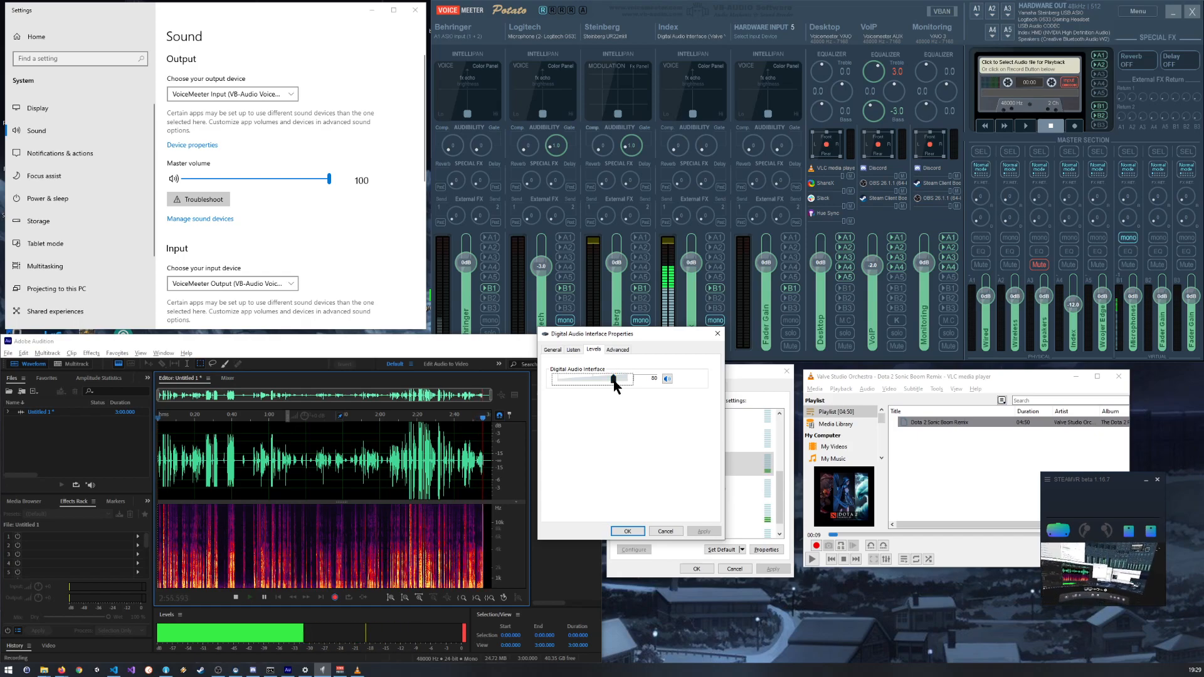
click(630, 530)
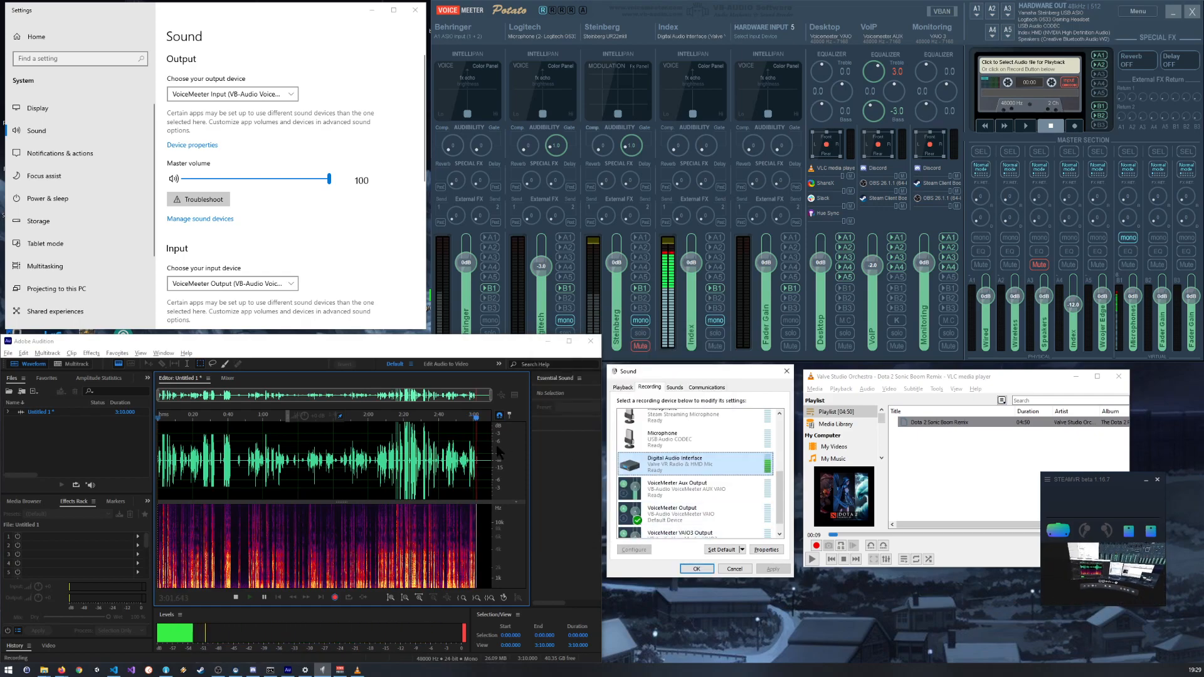
Step: Examine the waveform of the newly recorded speech between about 2:45 and 3:07 for peak height and clipping
scroll(496, 444, up, 5)
scroll(475, 462, down, 7)
scroll(482, 460, up, 6)
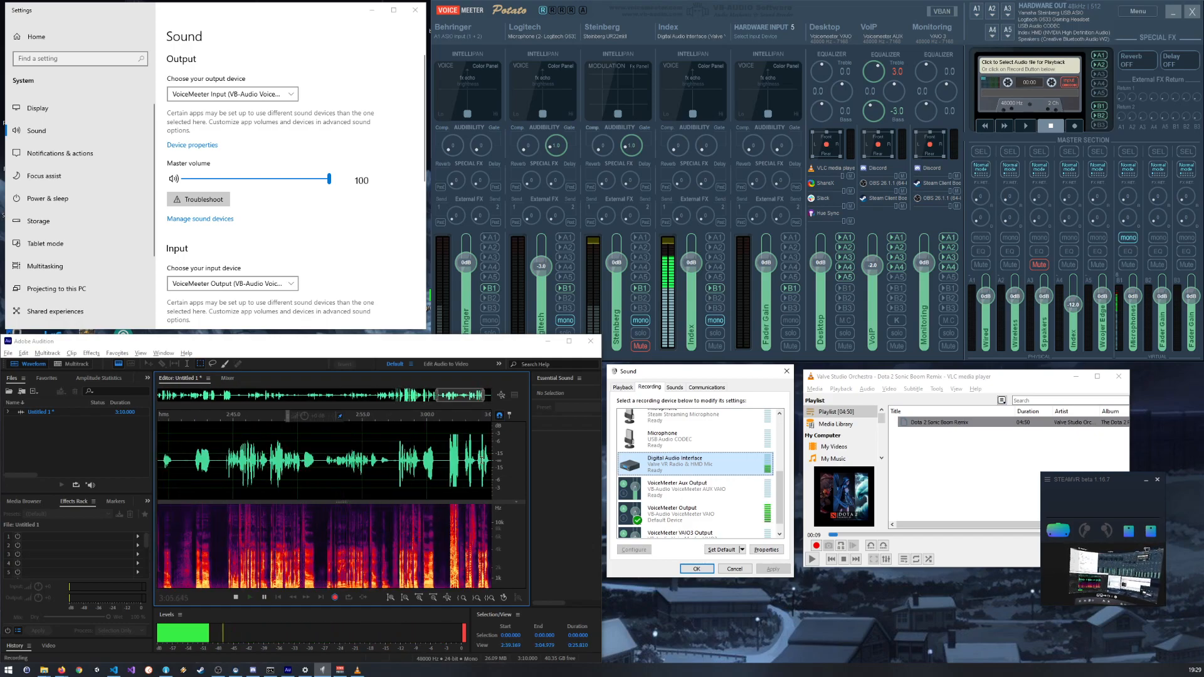
scroll(482, 460, down, 6)
scroll(482, 461, up, 8)
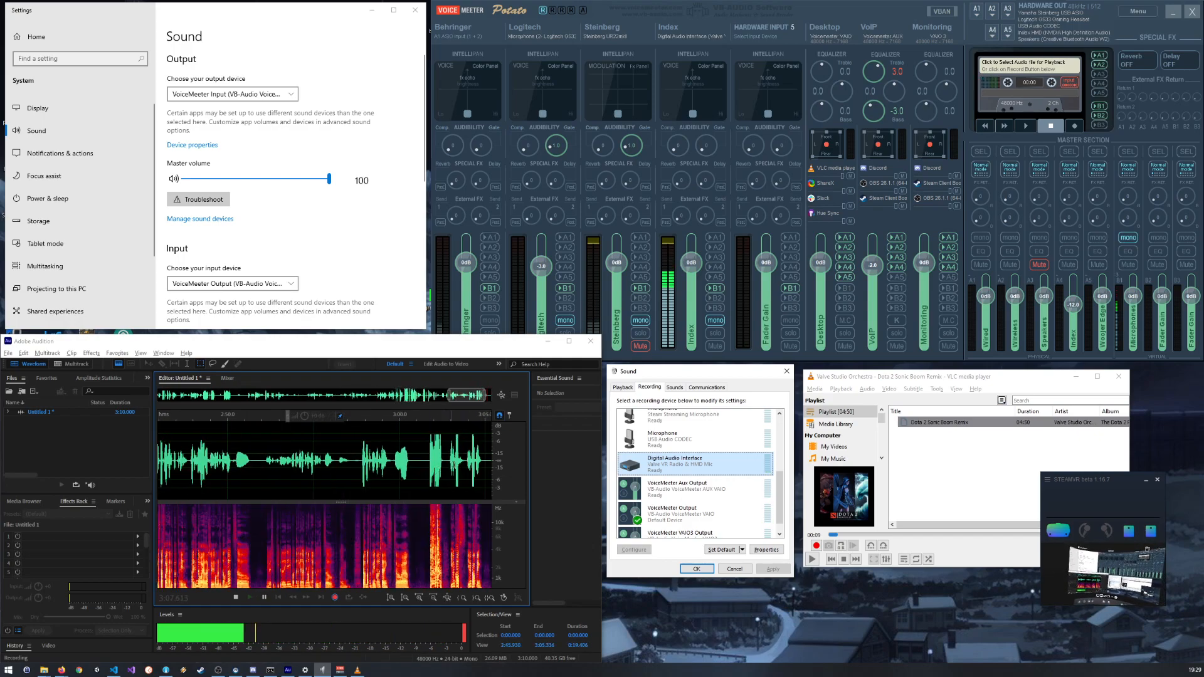
scroll(421, 443, up, 2)
scroll(421, 444, up, 1)
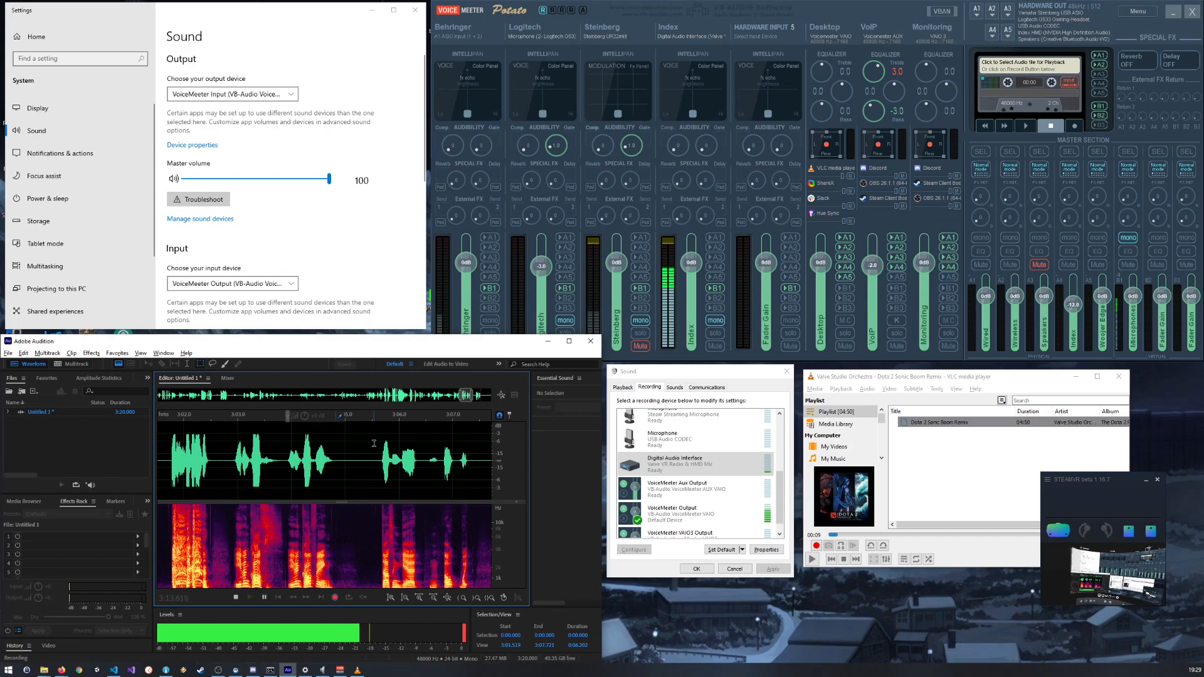
Step: Examine the peaks of the louder speech recorded between about 3:04 and 3:42 against the whole waveform
scroll(374, 443, down, 8)
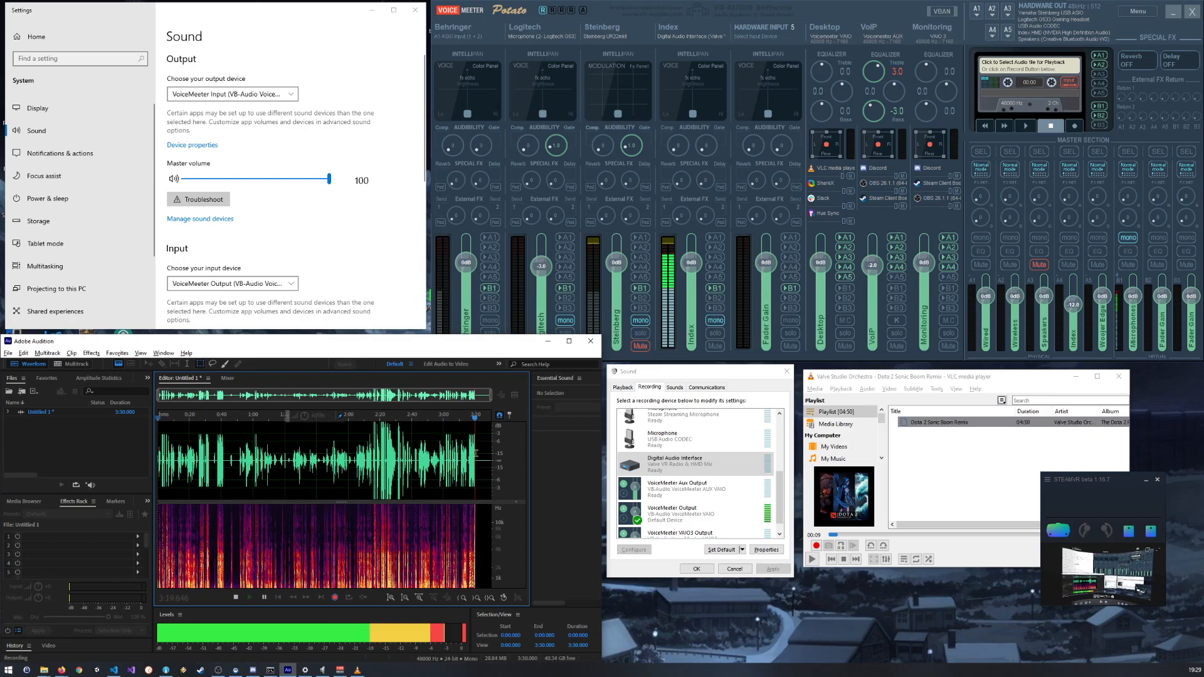
scroll(467, 451, up, 4)
scroll(447, 438, up, 3)
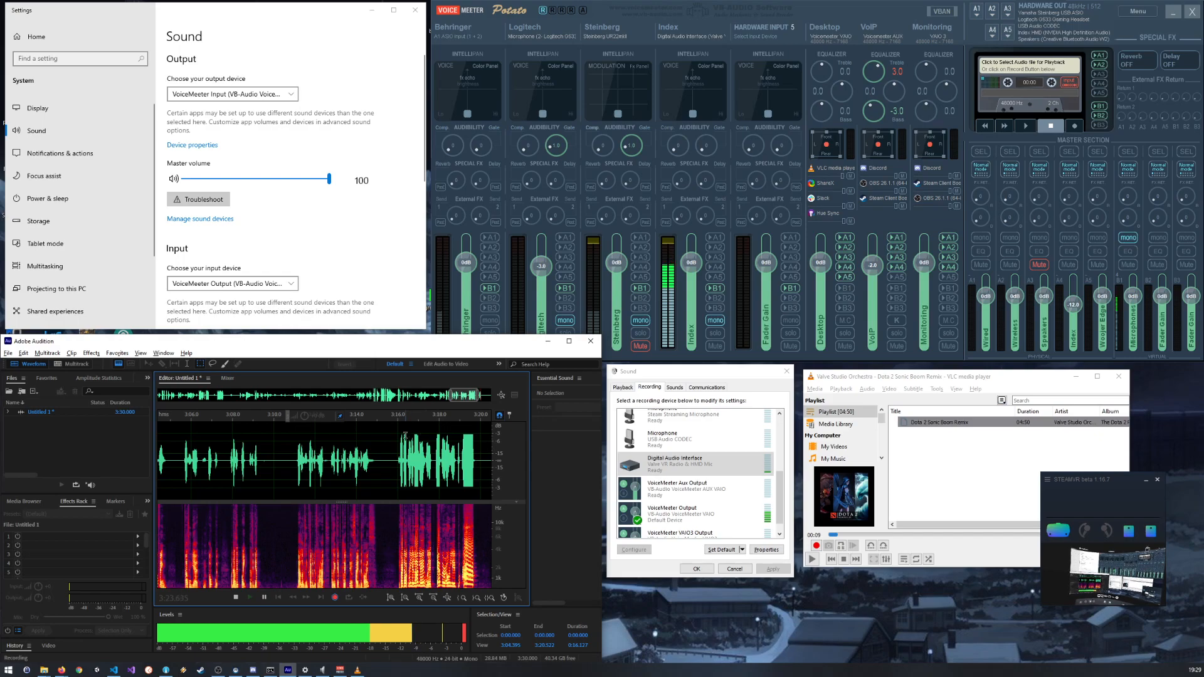
scroll(439, 439, down, 6)
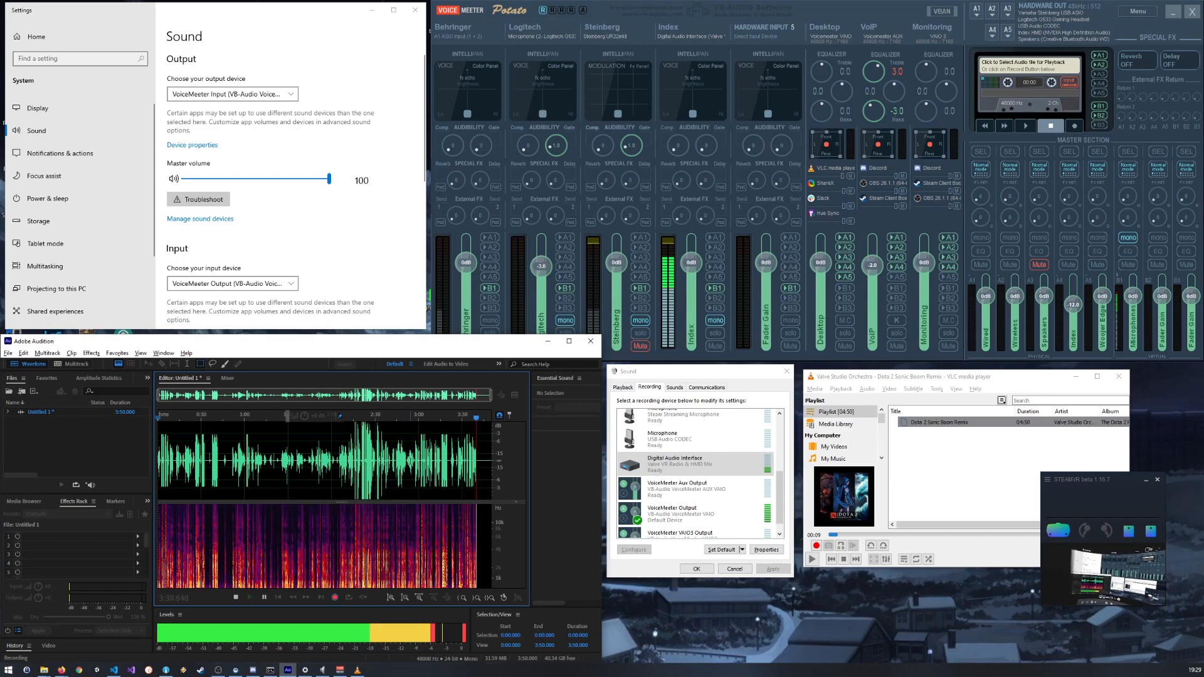
scroll(464, 460, up, 5)
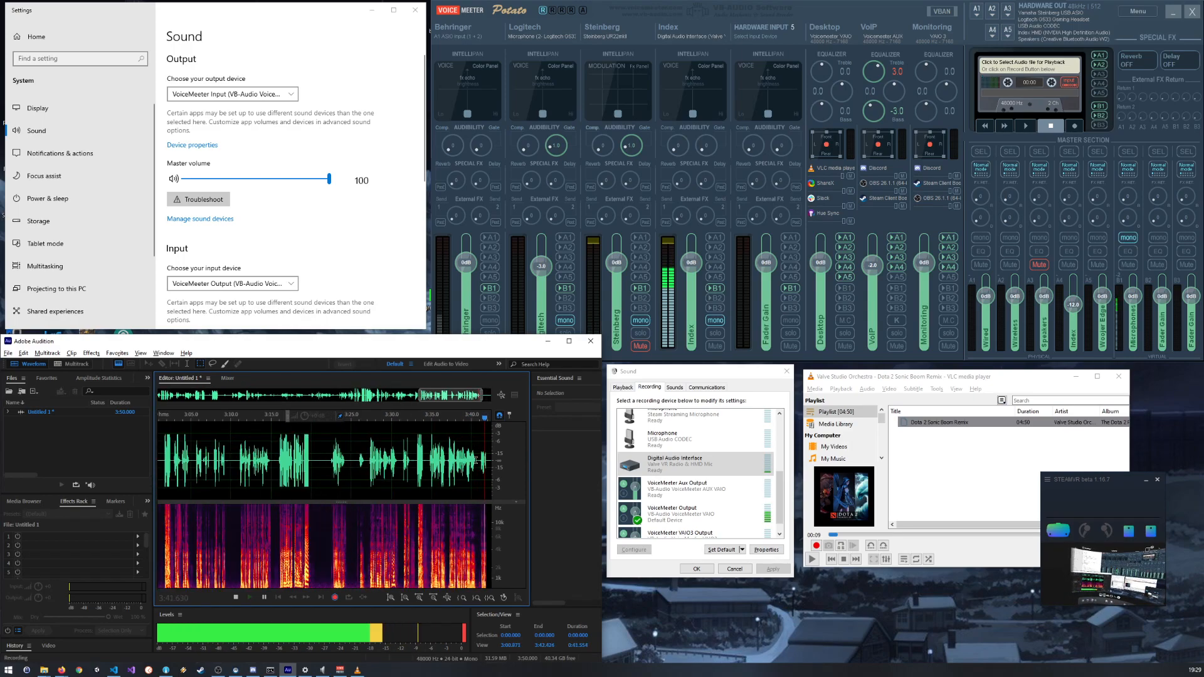
Step: Compare the waveform of the speech around 3:47 with an earlier passage of the recording
scroll(474, 459, down, 5)
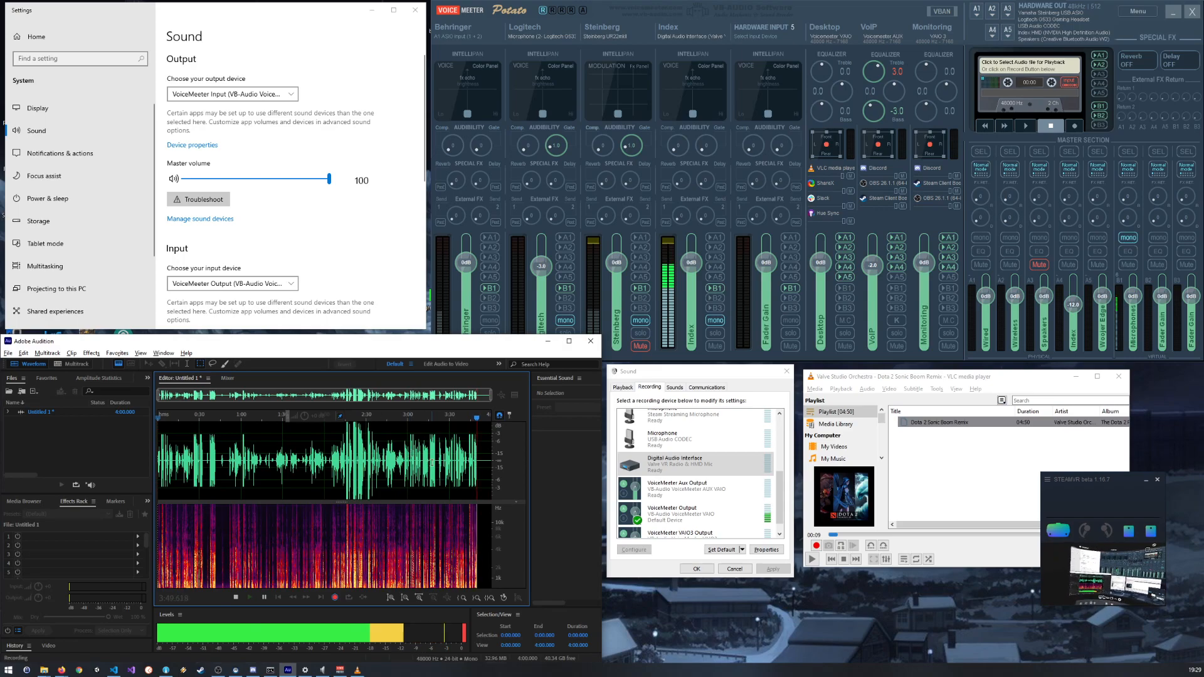
scroll(476, 447, up, 8)
scroll(472, 447, up, 8)
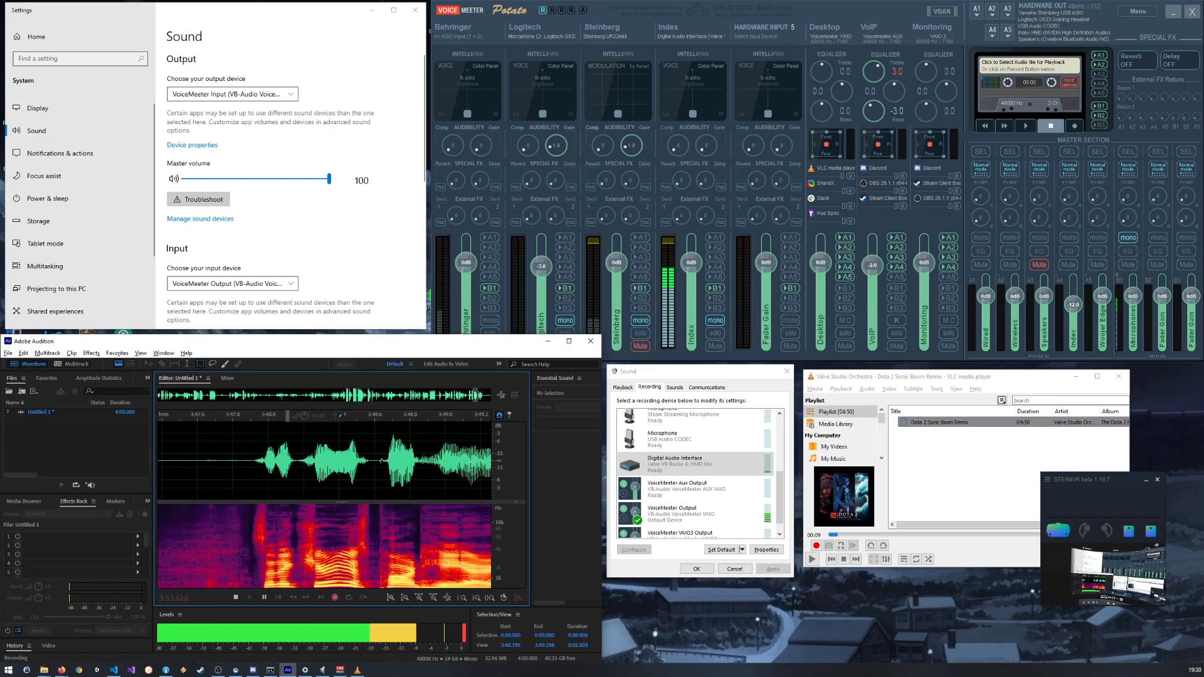
scroll(471, 466, down, 15)
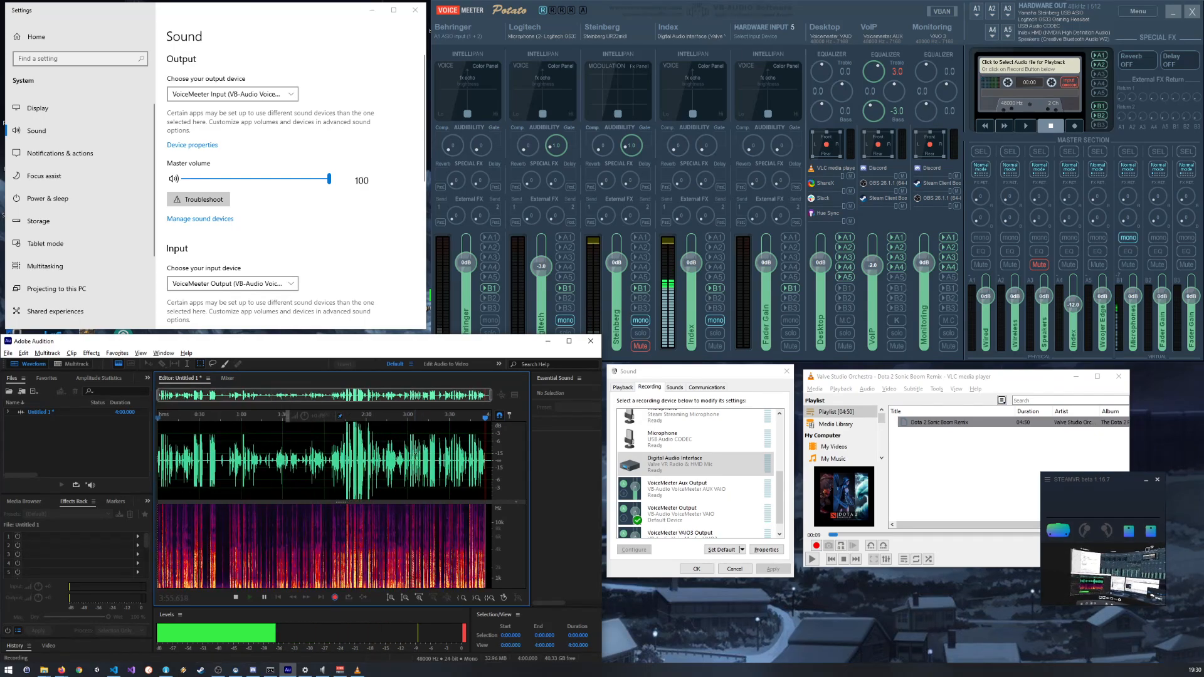
scroll(343, 456, up, 15)
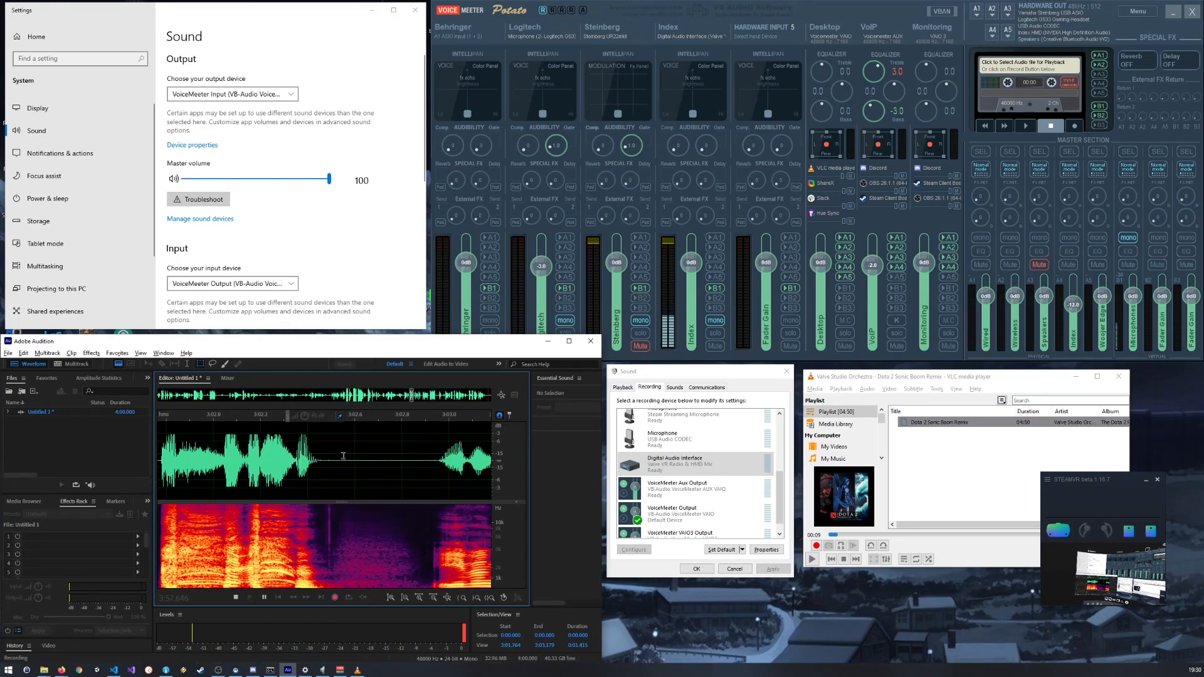
scroll(343, 456, down, 15)
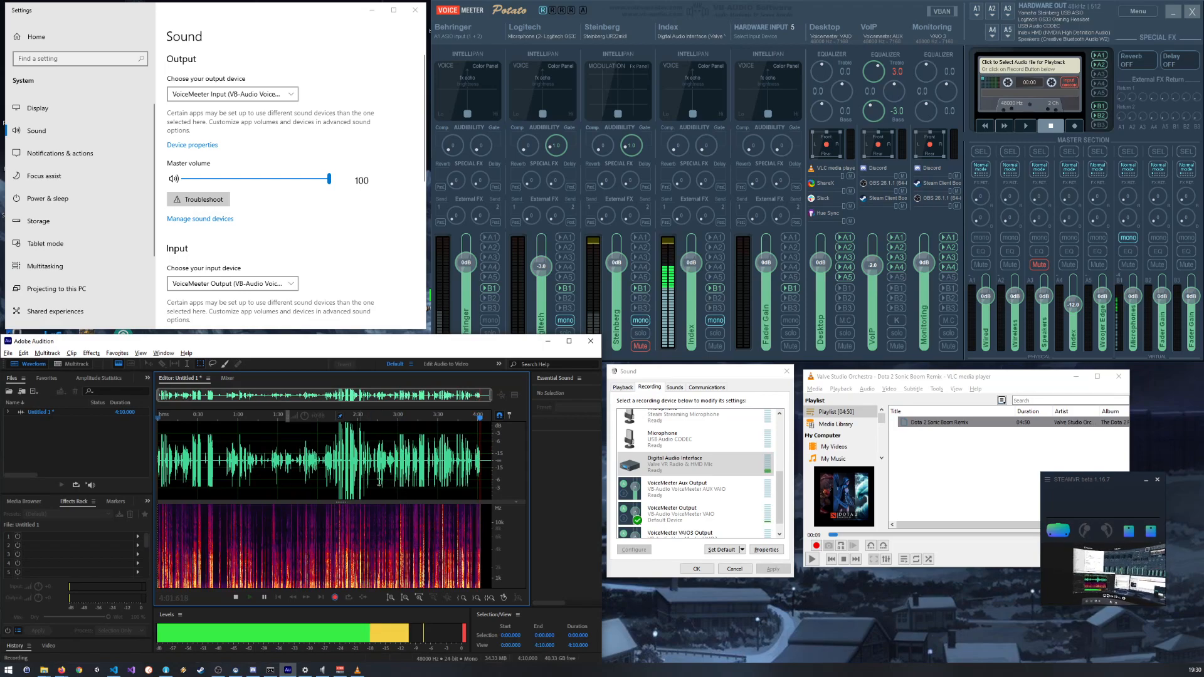
Step: Open the level properties of the Digital Audio Interface again and set its input level to 90
click(670, 460)
click(713, 458)
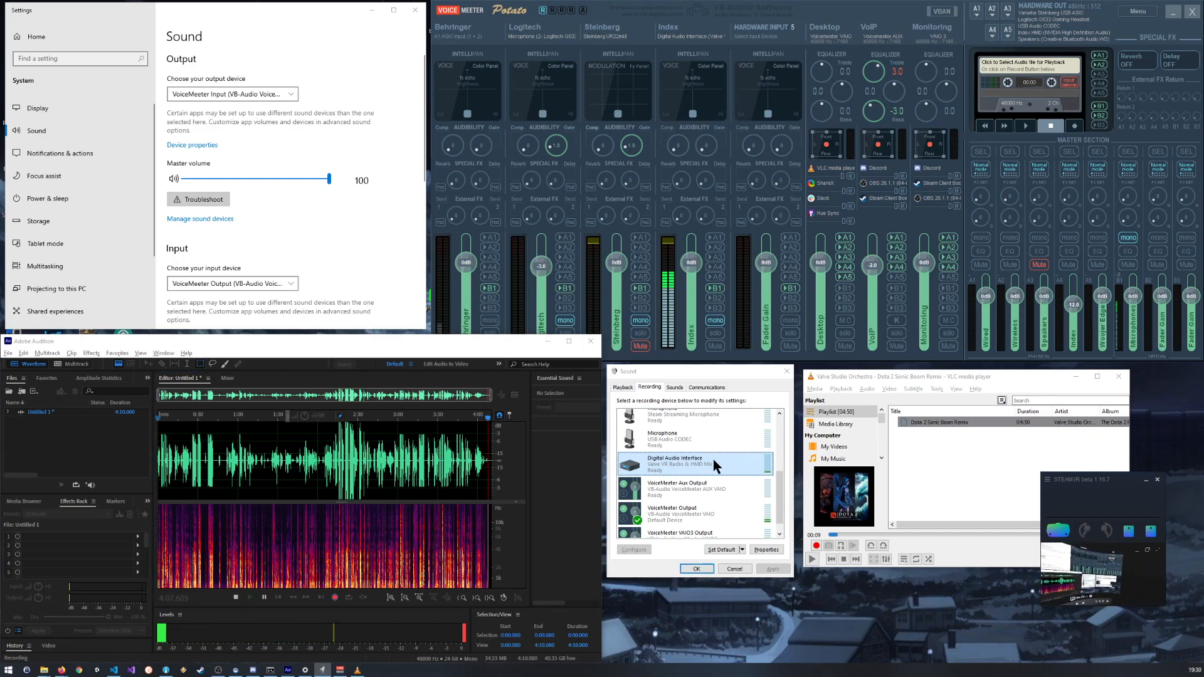
double_click(713, 458)
click(677, 422)
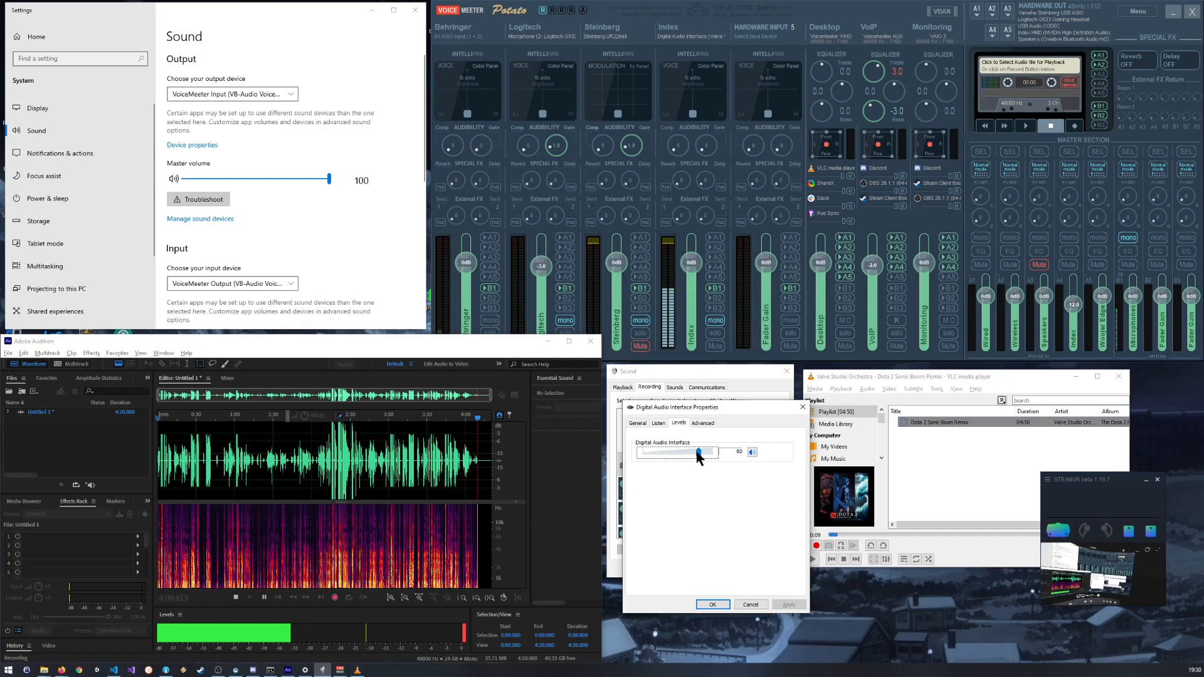
drag(704, 456, 708, 458)
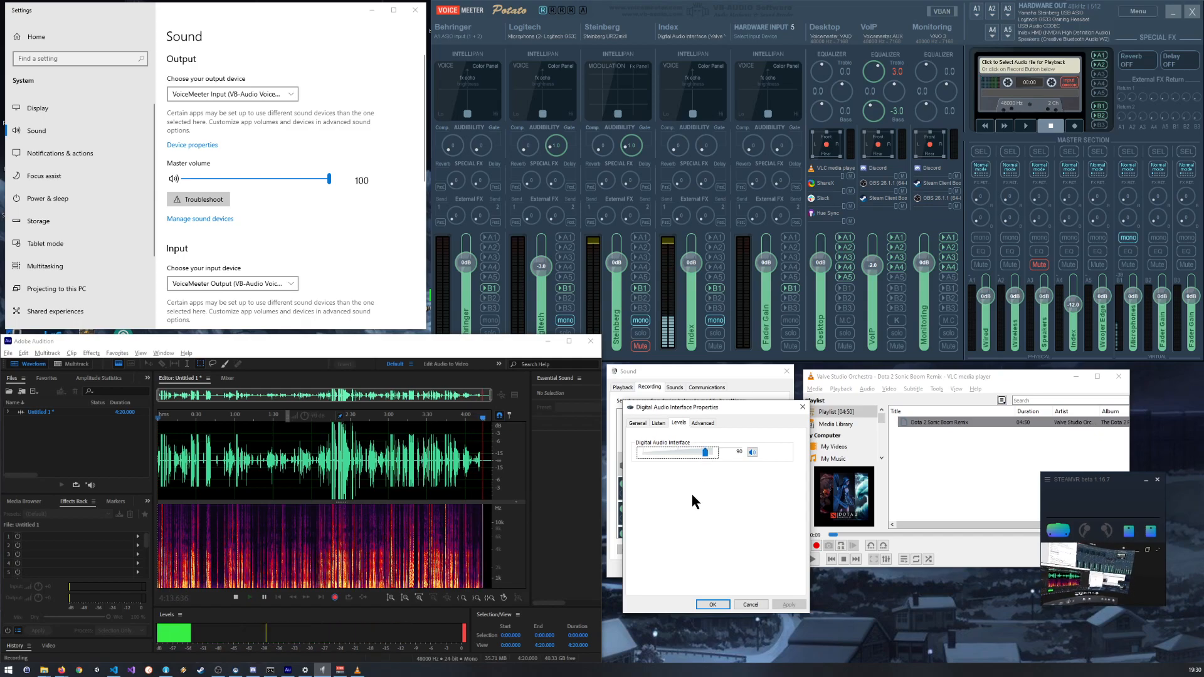
click(713, 605)
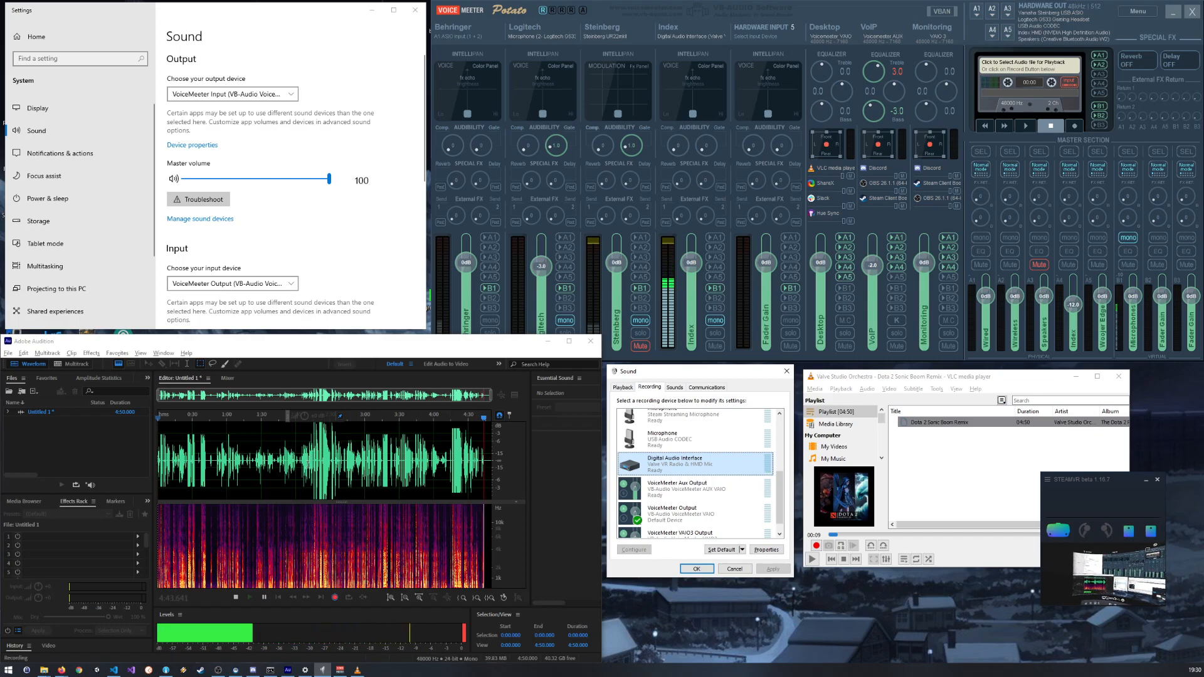
Step: Compare the waveform around 4:20 with the loud speech in the middle and the passage around 0:27
scroll(459, 439, up, 5)
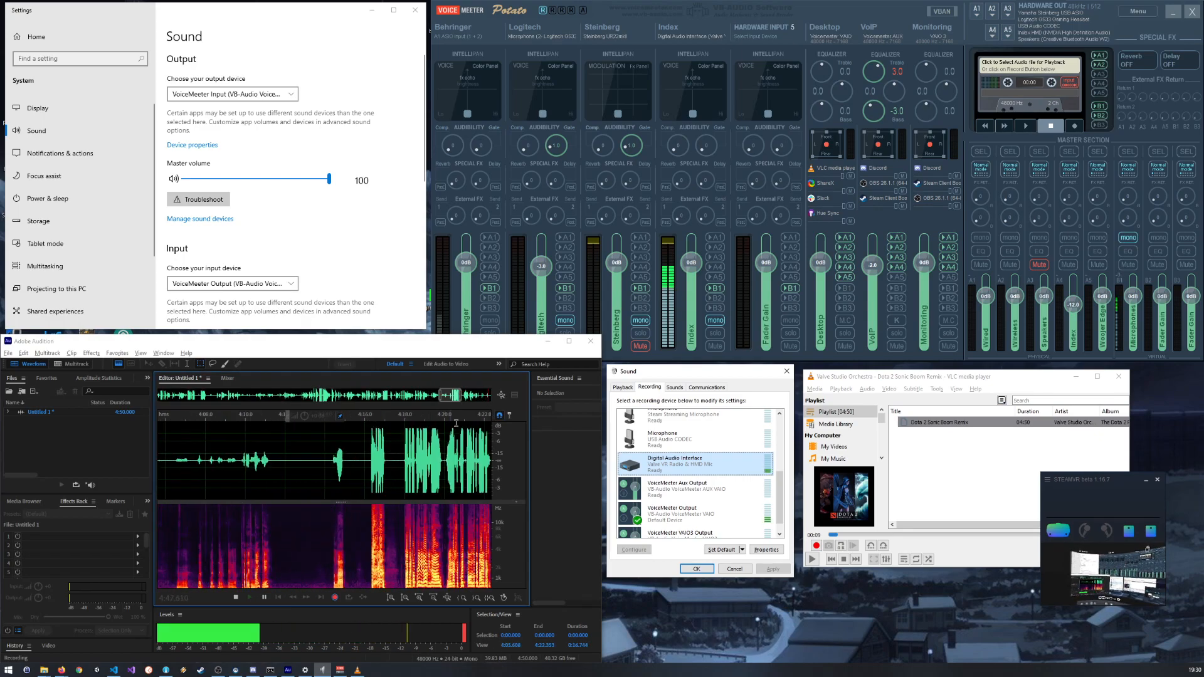
scroll(468, 433, down, 4)
scroll(467, 432, down, 2)
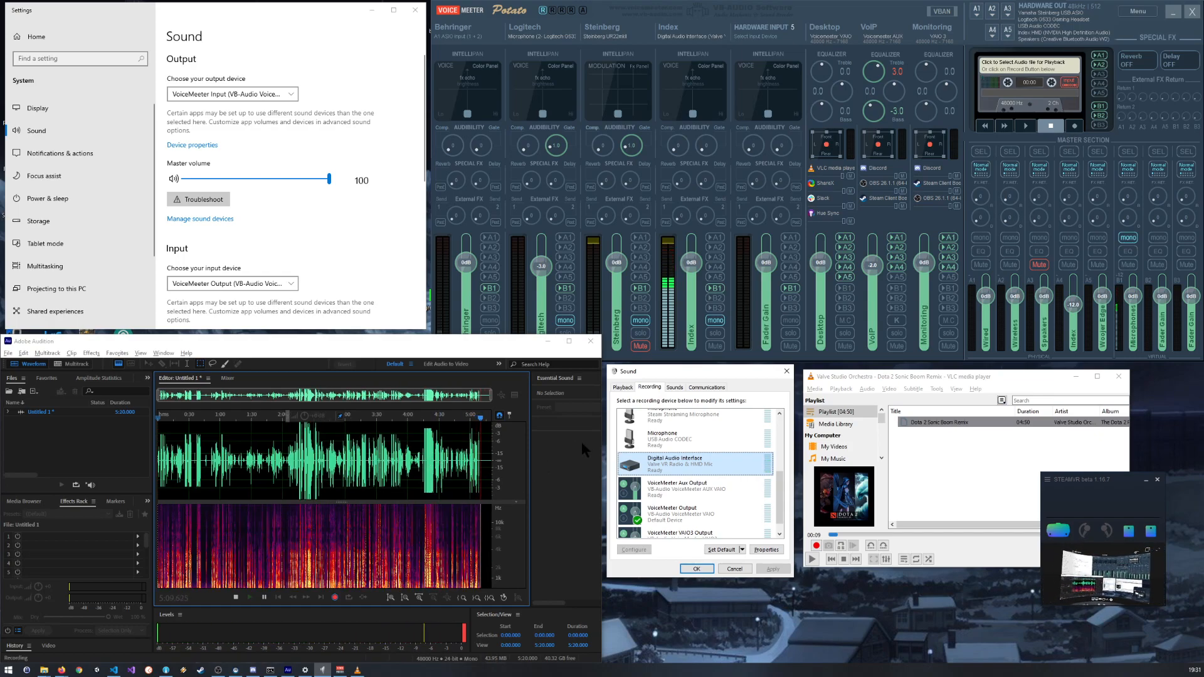
scroll(309, 451, up, 10)
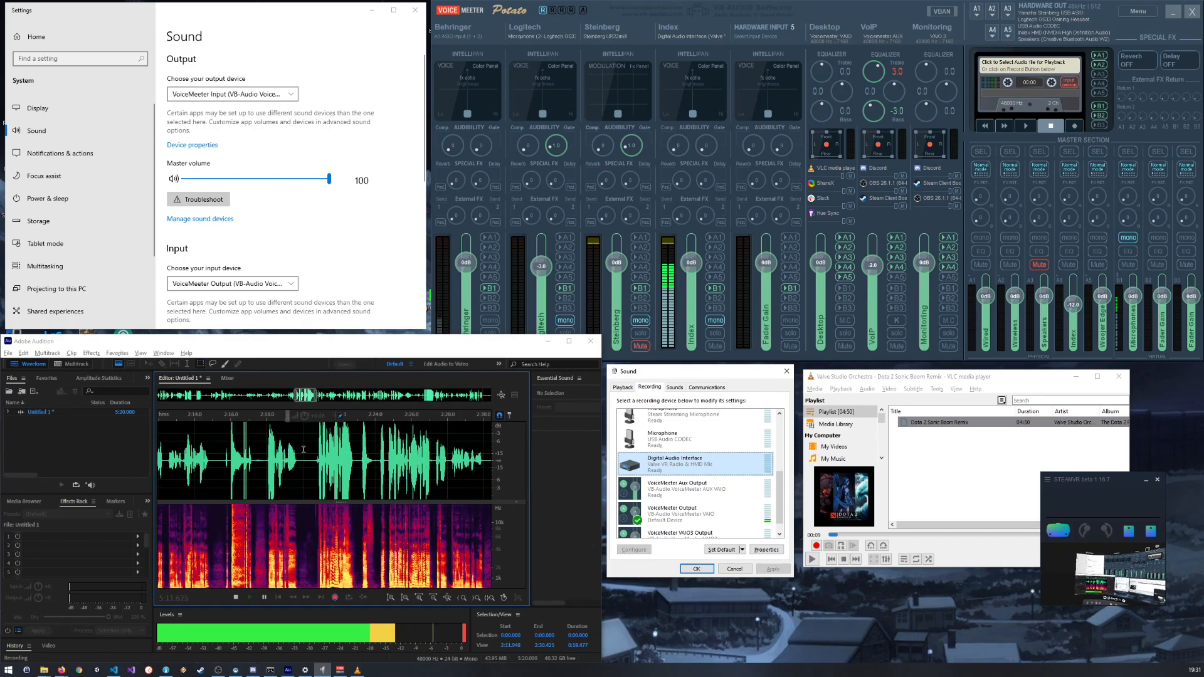
scroll(304, 450, down, 10)
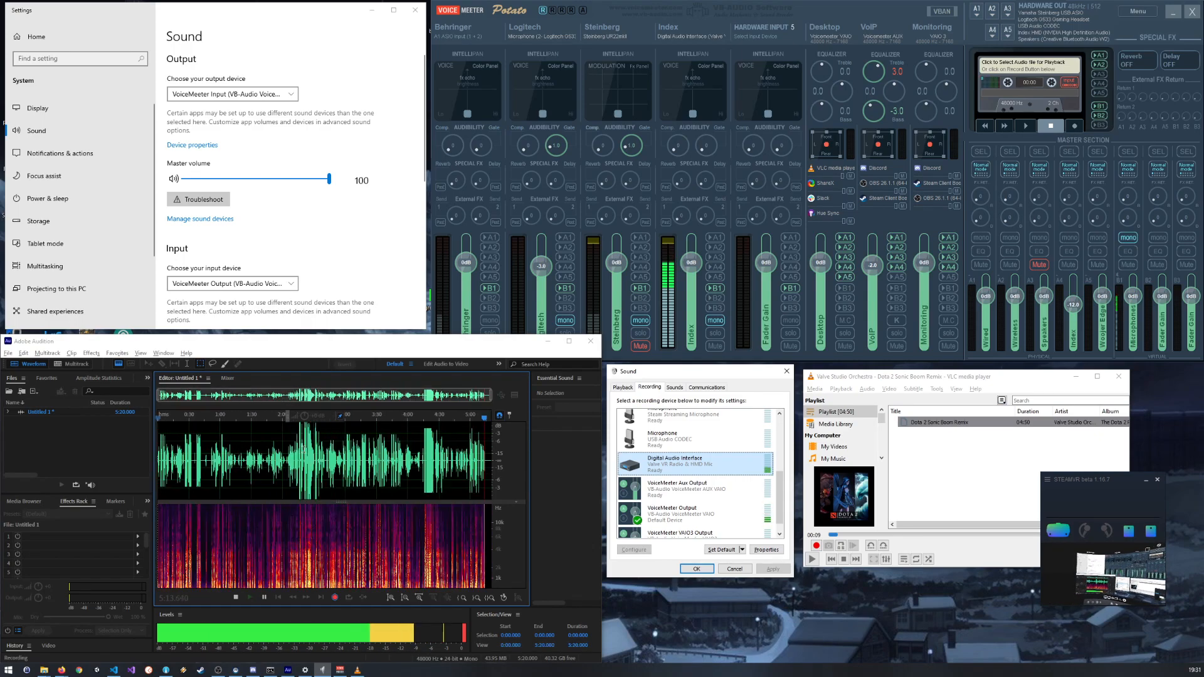
scroll(182, 466, up, 10)
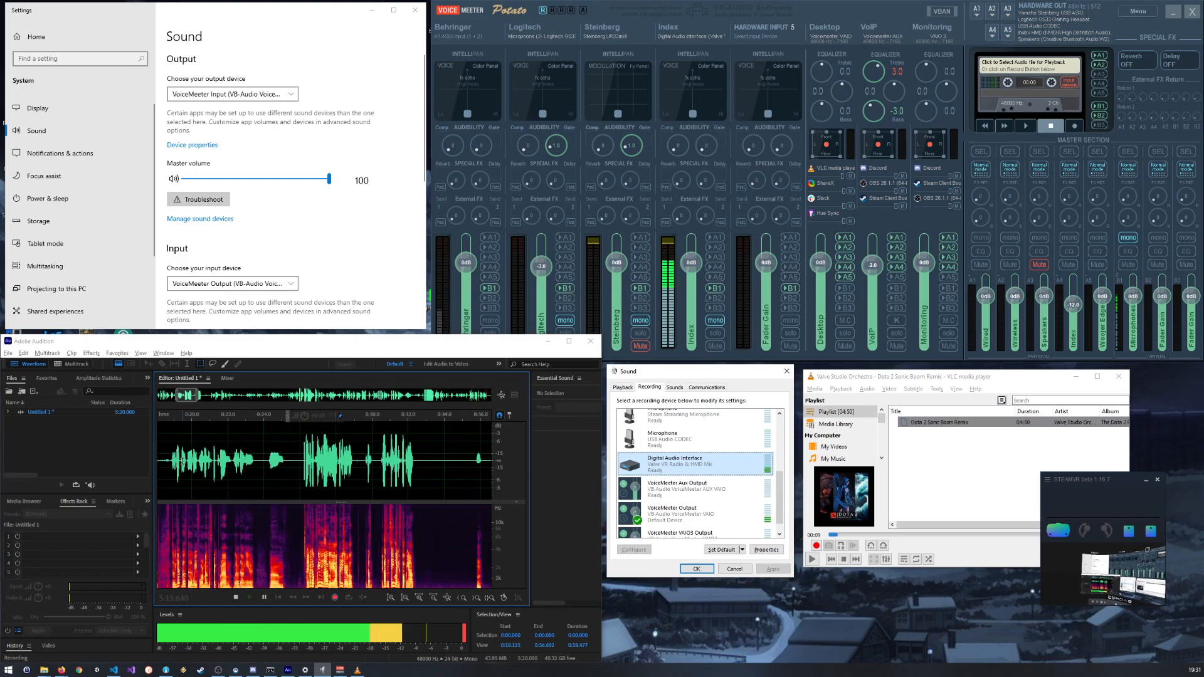
scroll(188, 456, down, 10)
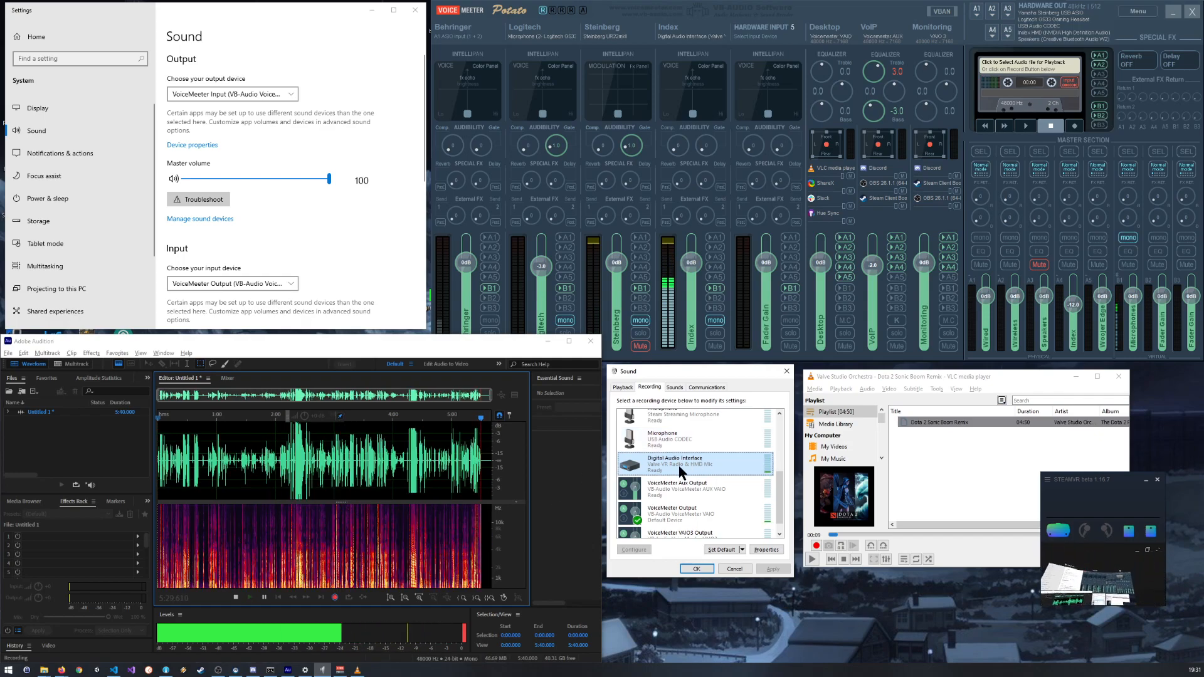
Step: Bring VoiceMeeter forward at the Index input strip and look through the recording devices in the Sound window
click(672, 246)
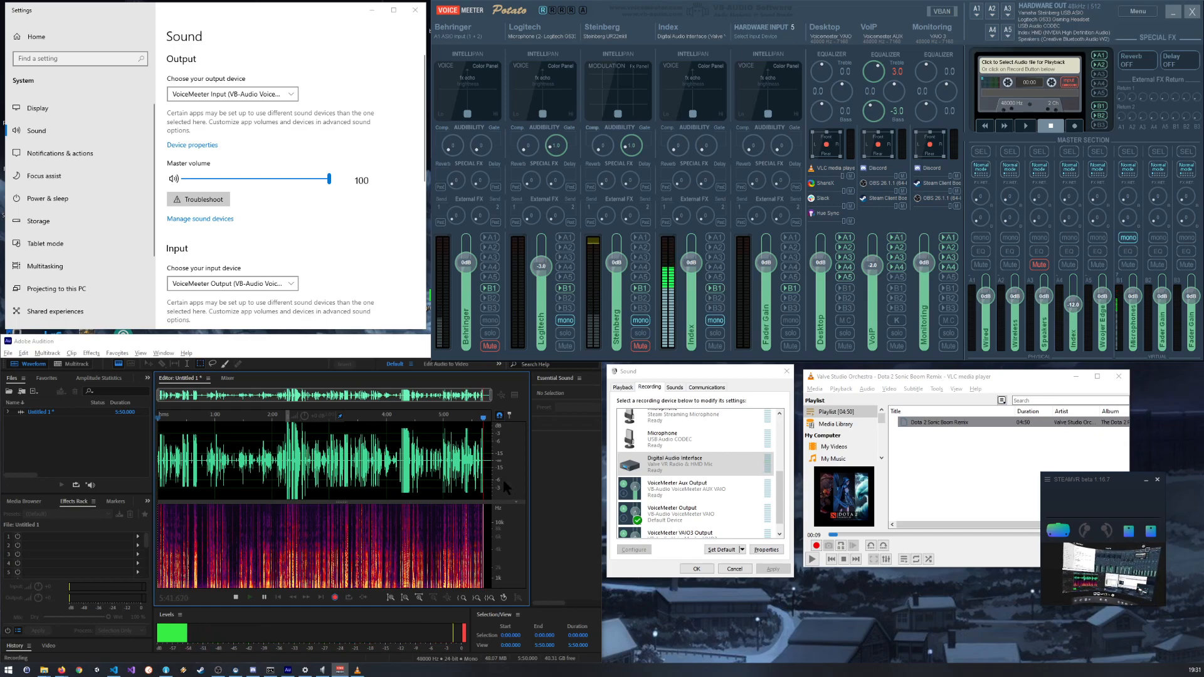
scroll(710, 454, up, 2)
scroll(712, 456, up, 3)
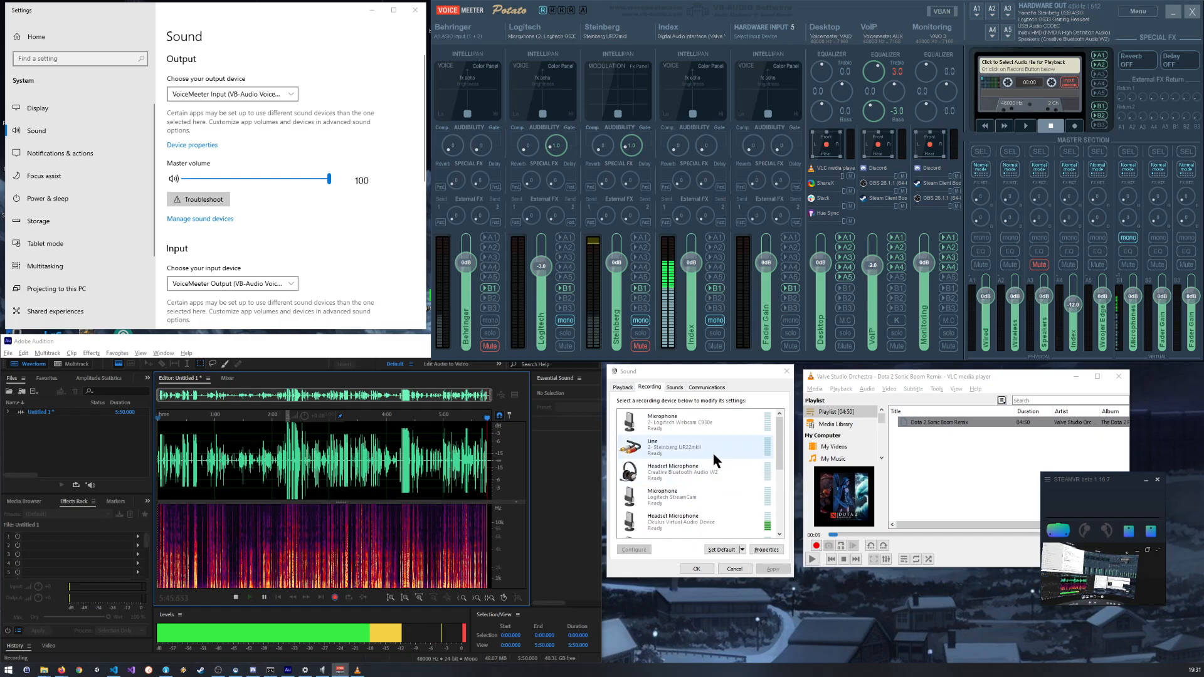
scroll(714, 451, down, 3)
scroll(713, 450, down, 1)
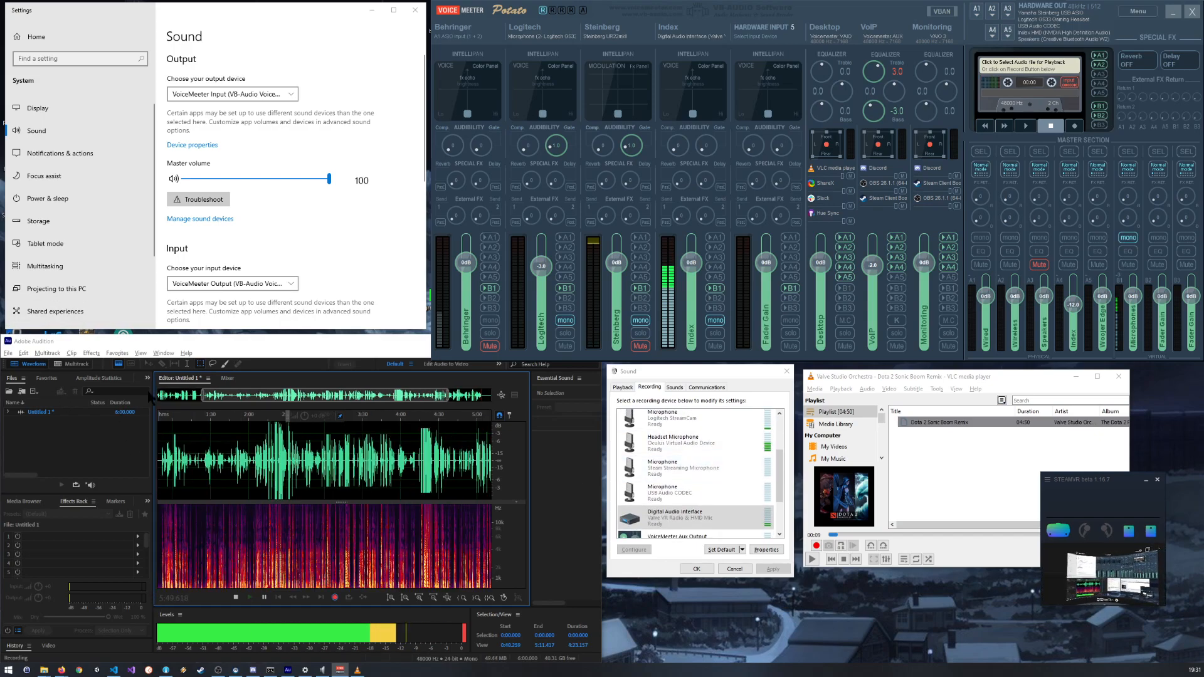
scroll(713, 452, up, 1)
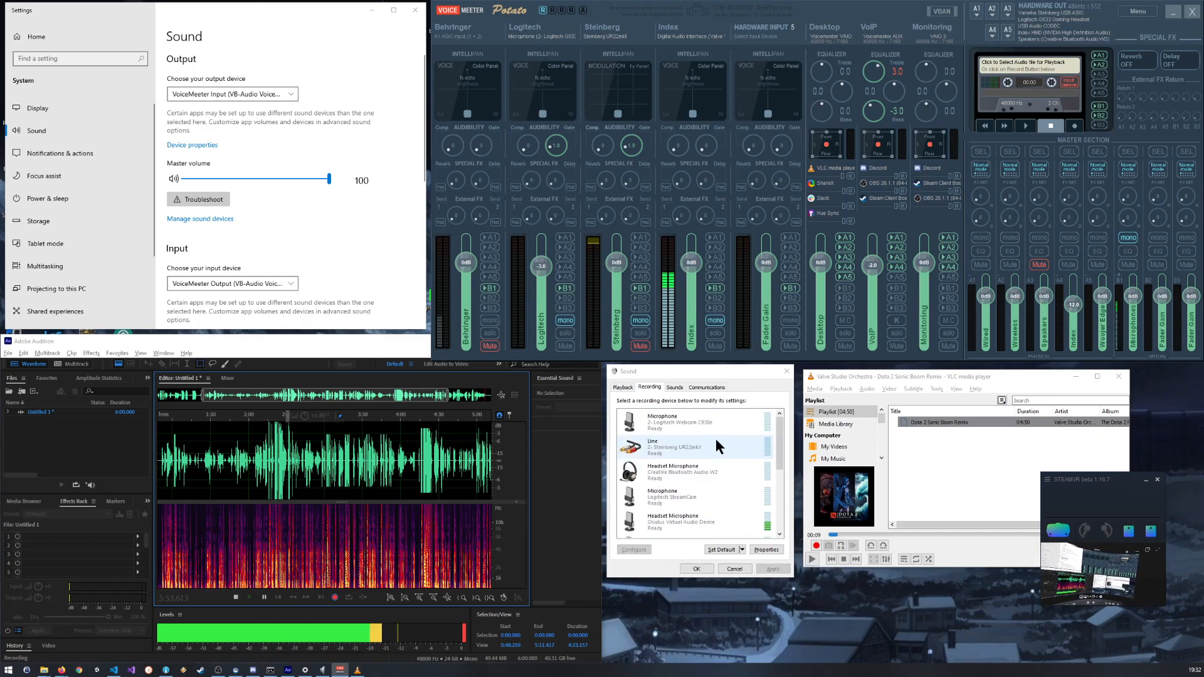
scroll(714, 435, down, 3)
Step: Open the Digital Audio Interface's level properties, set its input level back to 80 and apply it
double_click(678, 515)
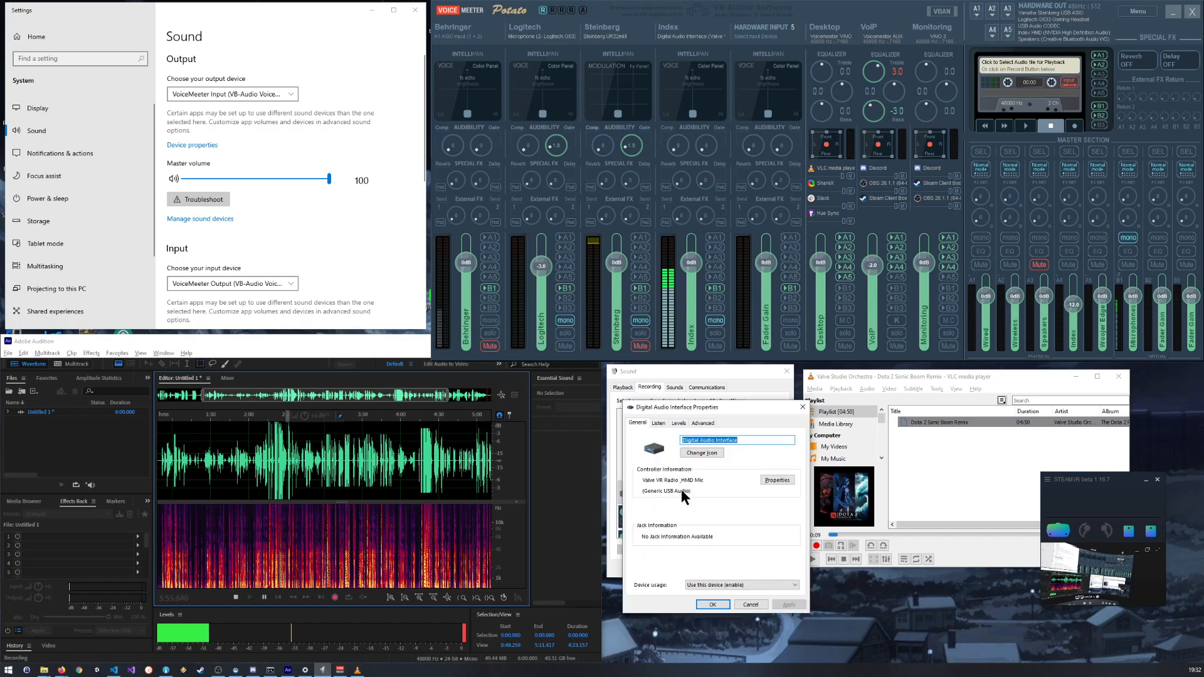
click(679, 423)
click(705, 454)
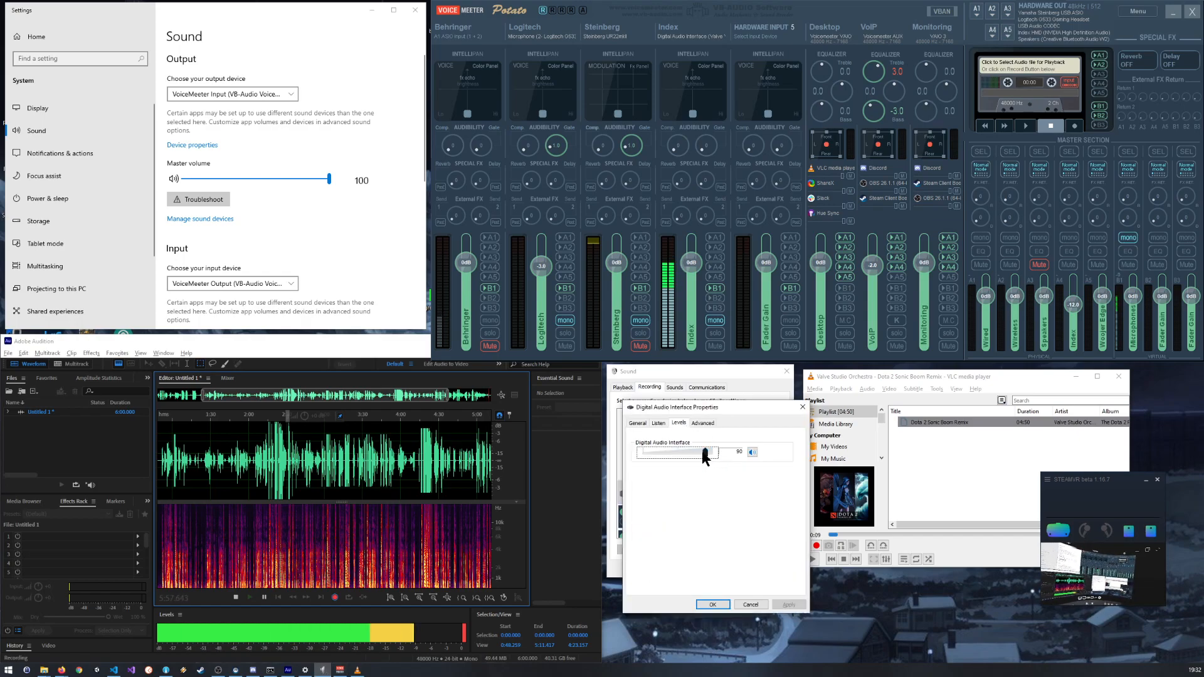
drag(707, 457, 700, 457)
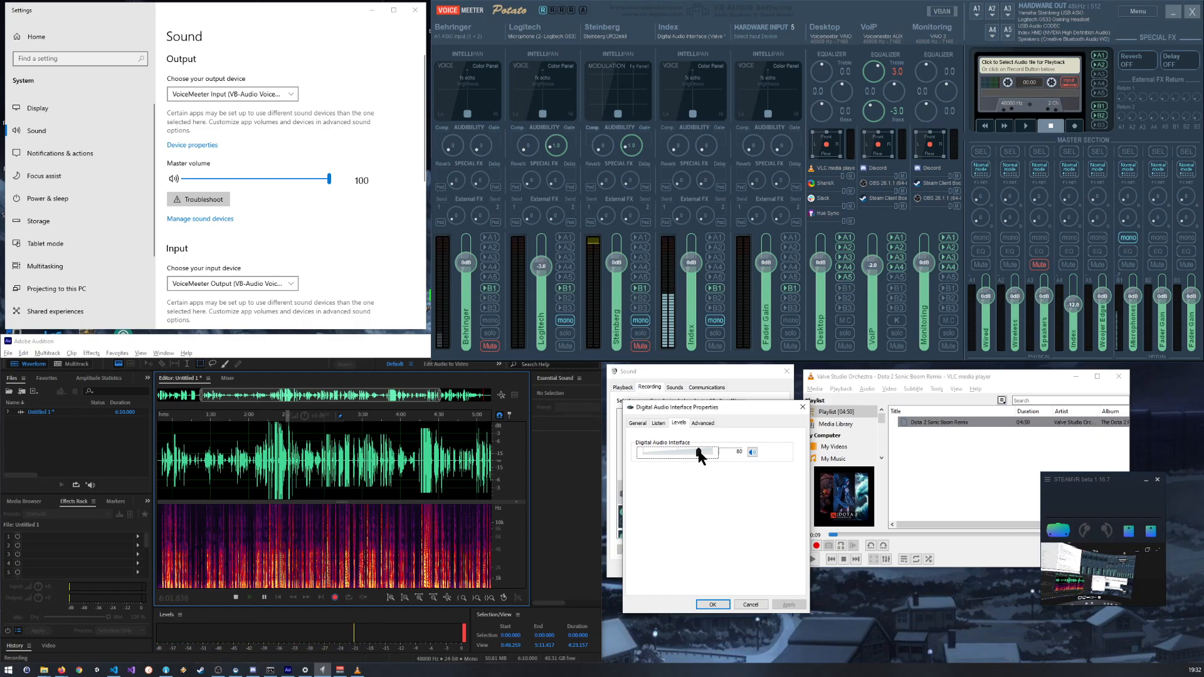
click(712, 604)
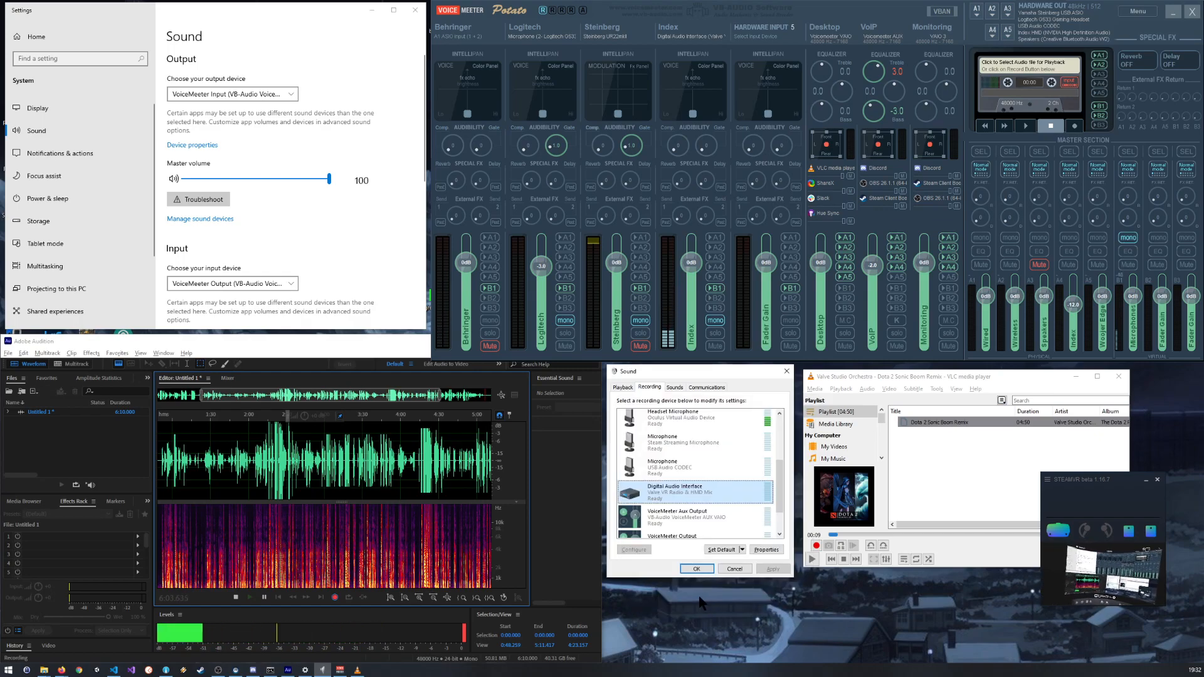
Step: Return to the Audition recording and examine the later part of its waveform
click(345, 465)
scroll(345, 465, right, 5)
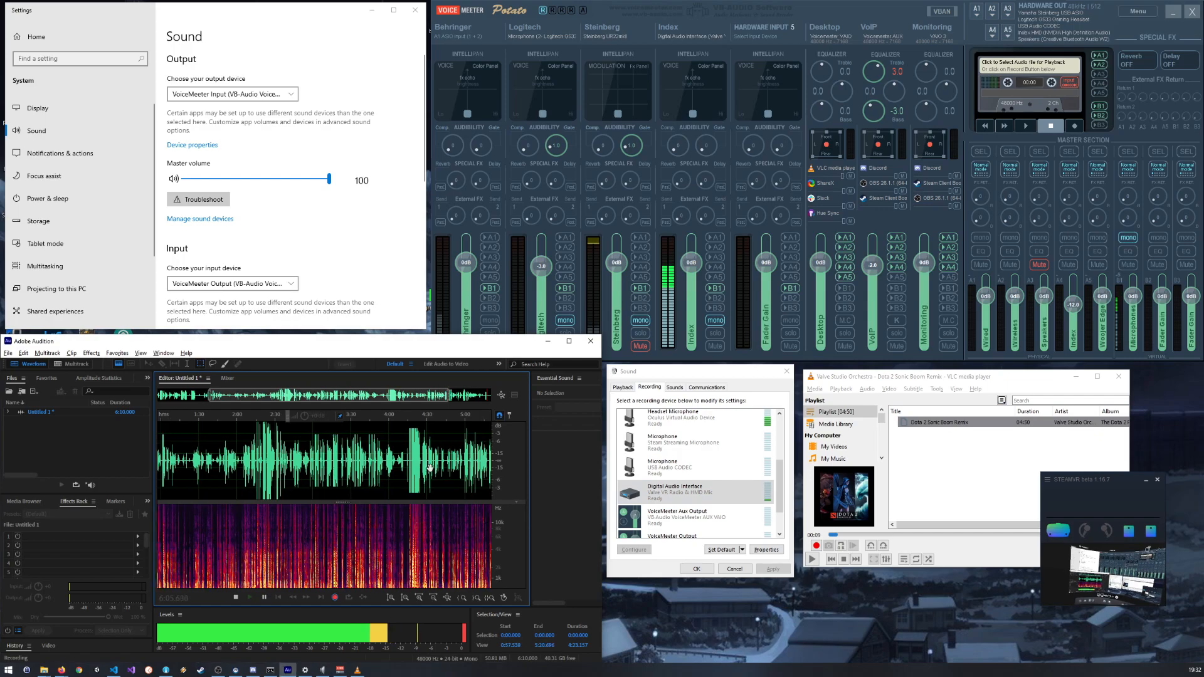
scroll(457, 462, down, 3)
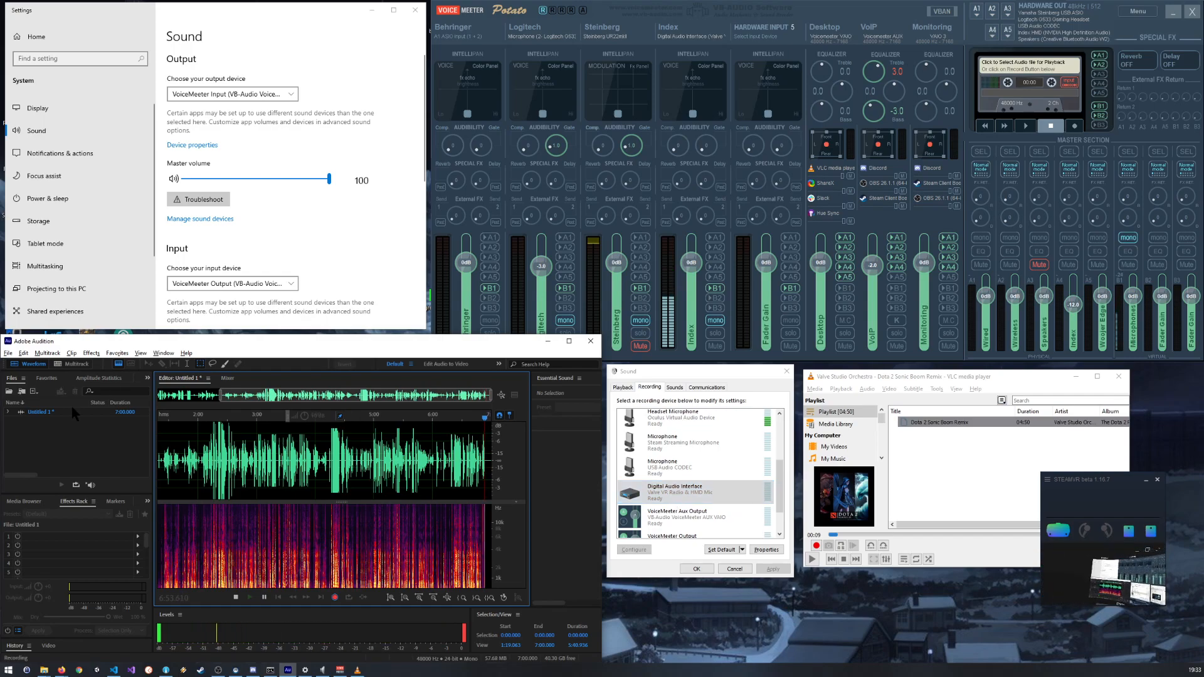
Step: Stop the running recording and open the Audio Hardware preferences
click(236, 598)
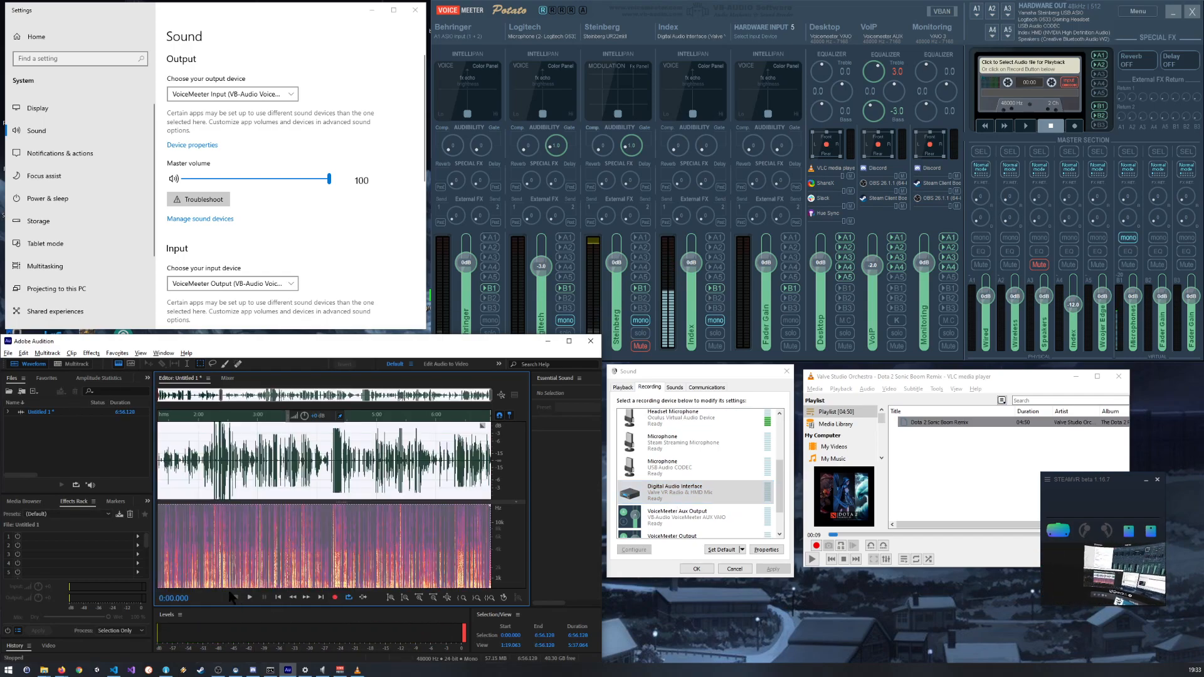
click(47, 353)
click(24, 354)
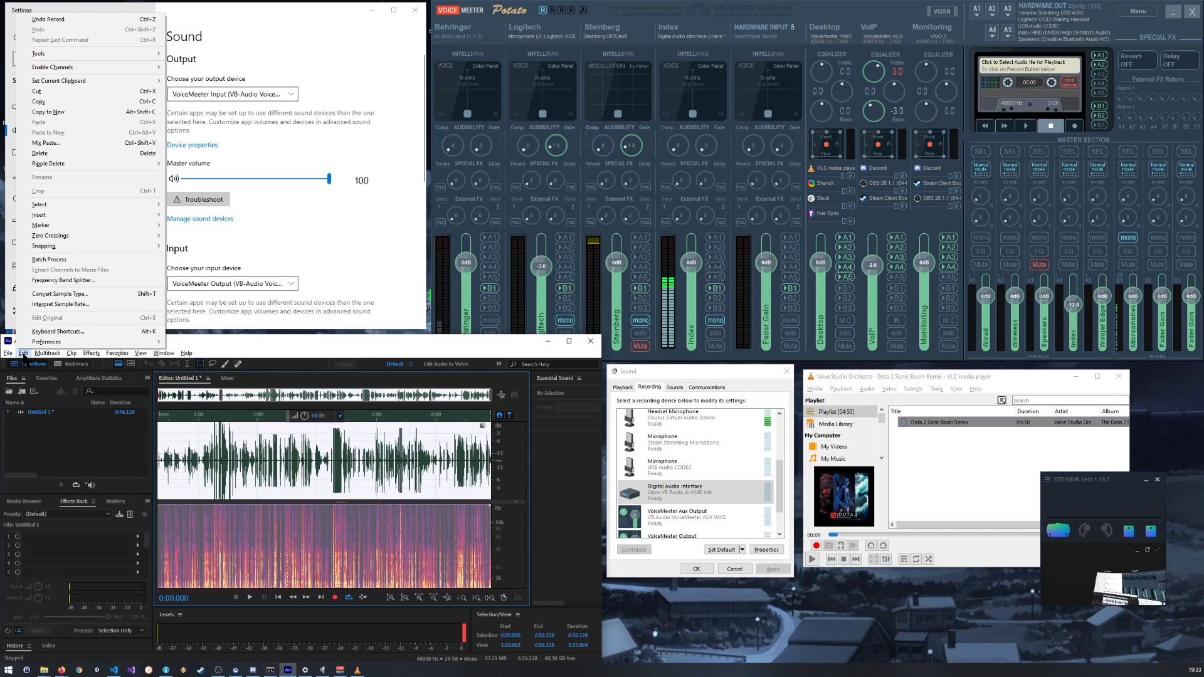
click(24, 353)
click(24, 353)
mouse_move(35, 344)
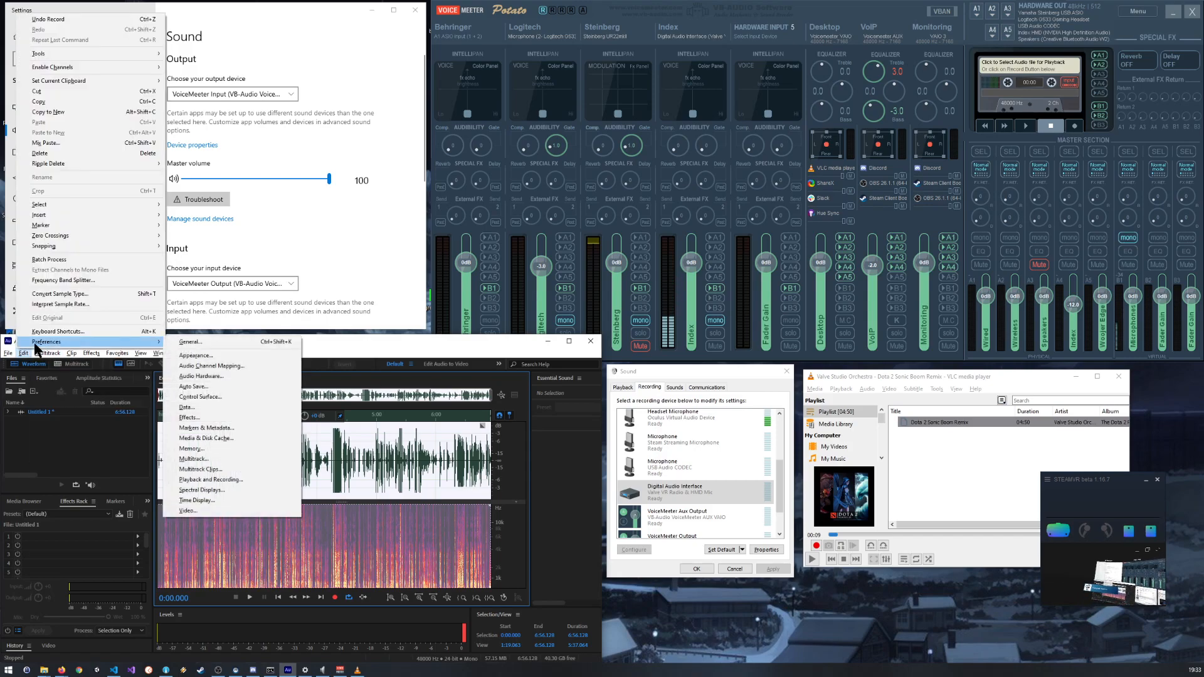
click(201, 375)
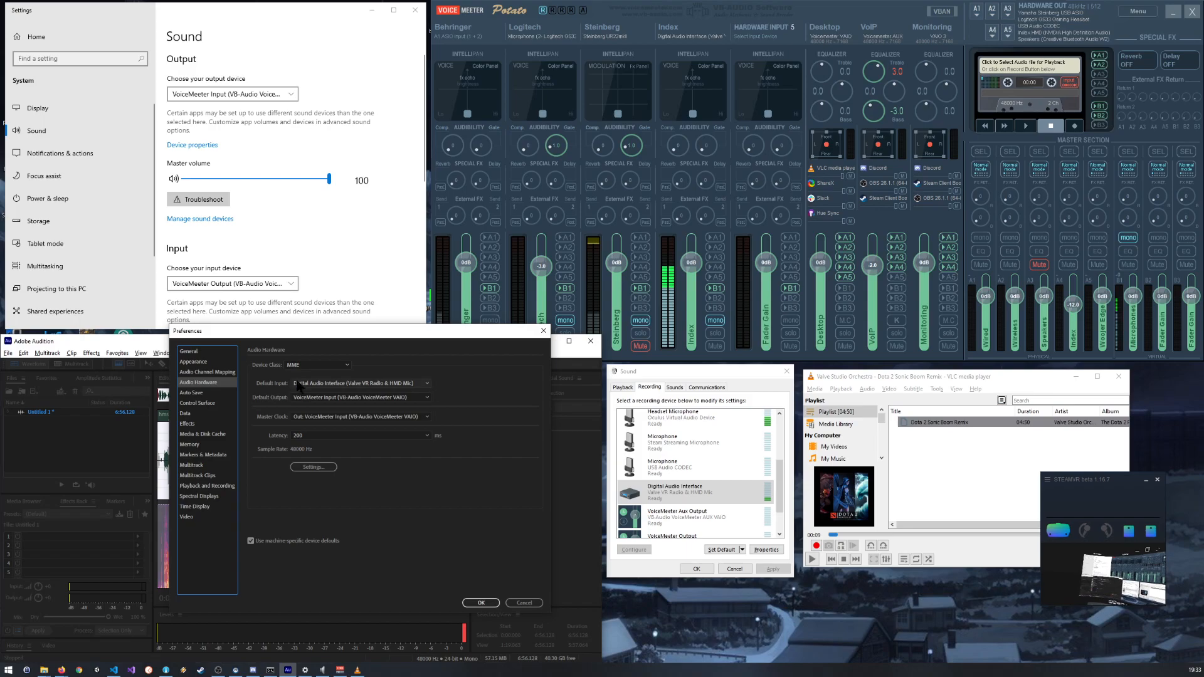
Step: Set the default output device to Line (2- Steinberg UR22mkII), keeping the MME device class, and apply the preferences
click(320, 398)
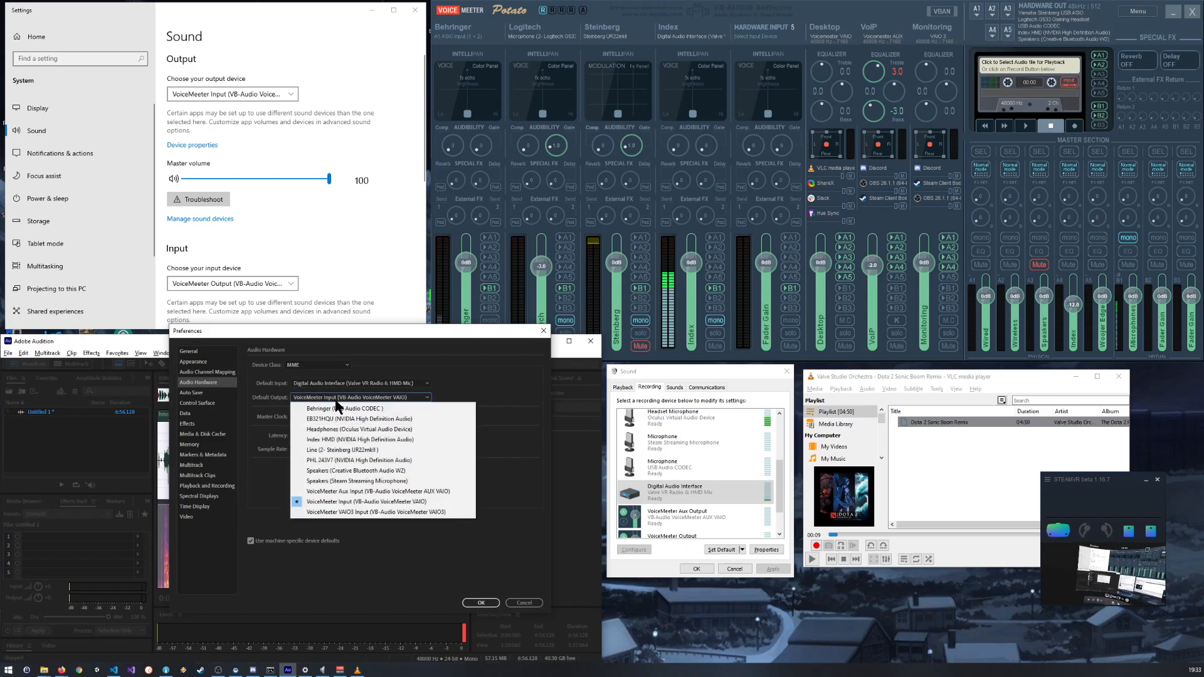
click(342, 450)
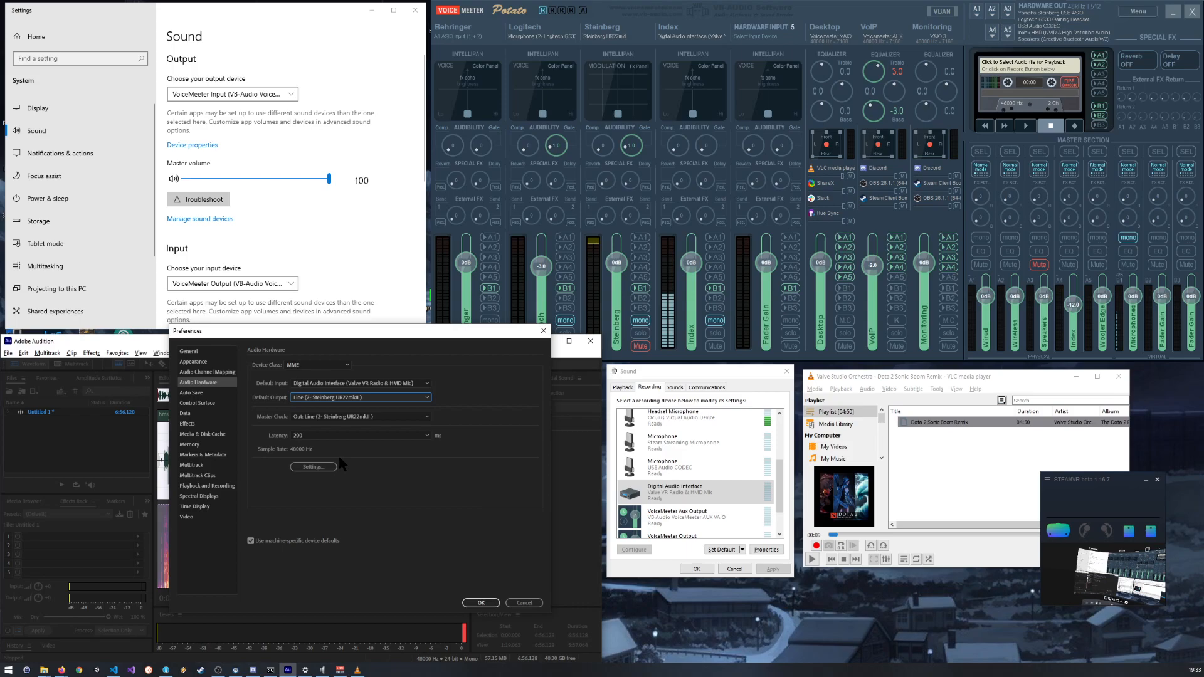
click(312, 366)
click(383, 374)
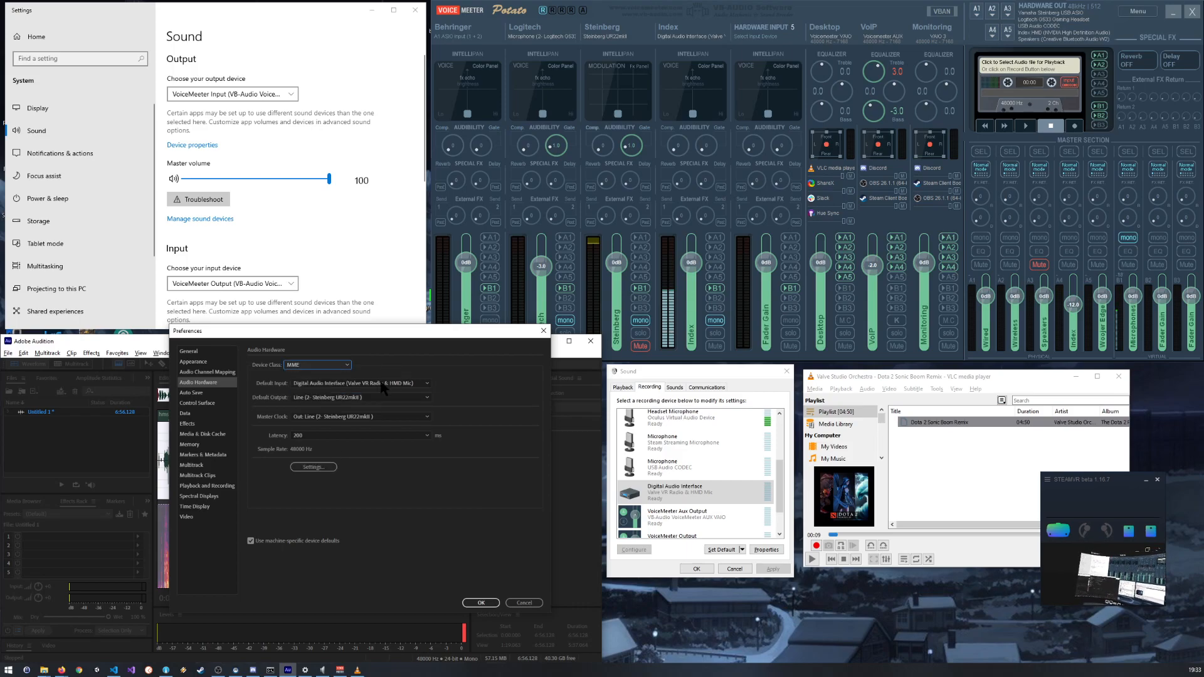
click(481, 604)
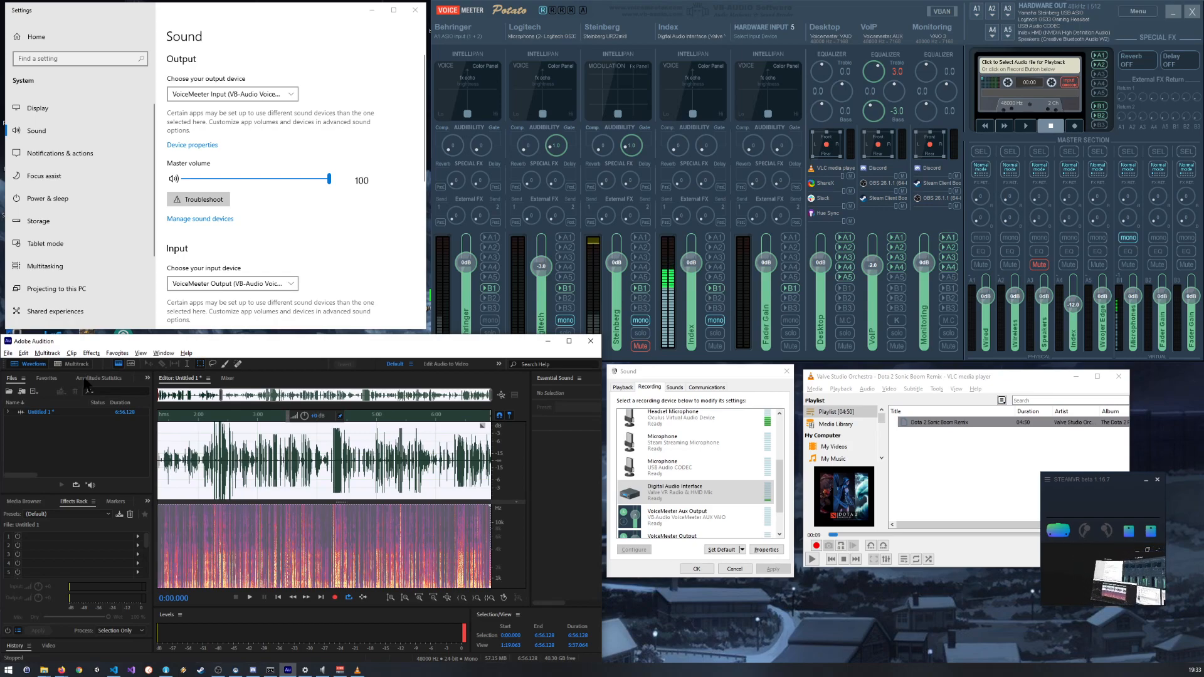
double_click(266, 382)
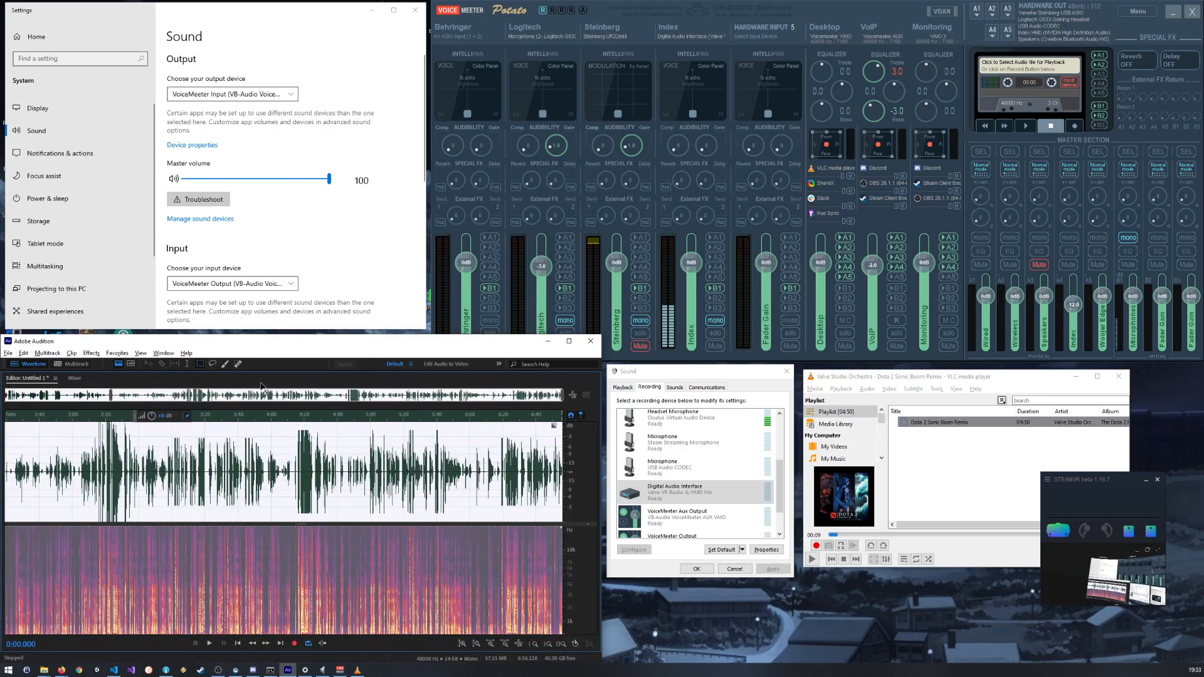
double_click(261, 383)
double_click(261, 384)
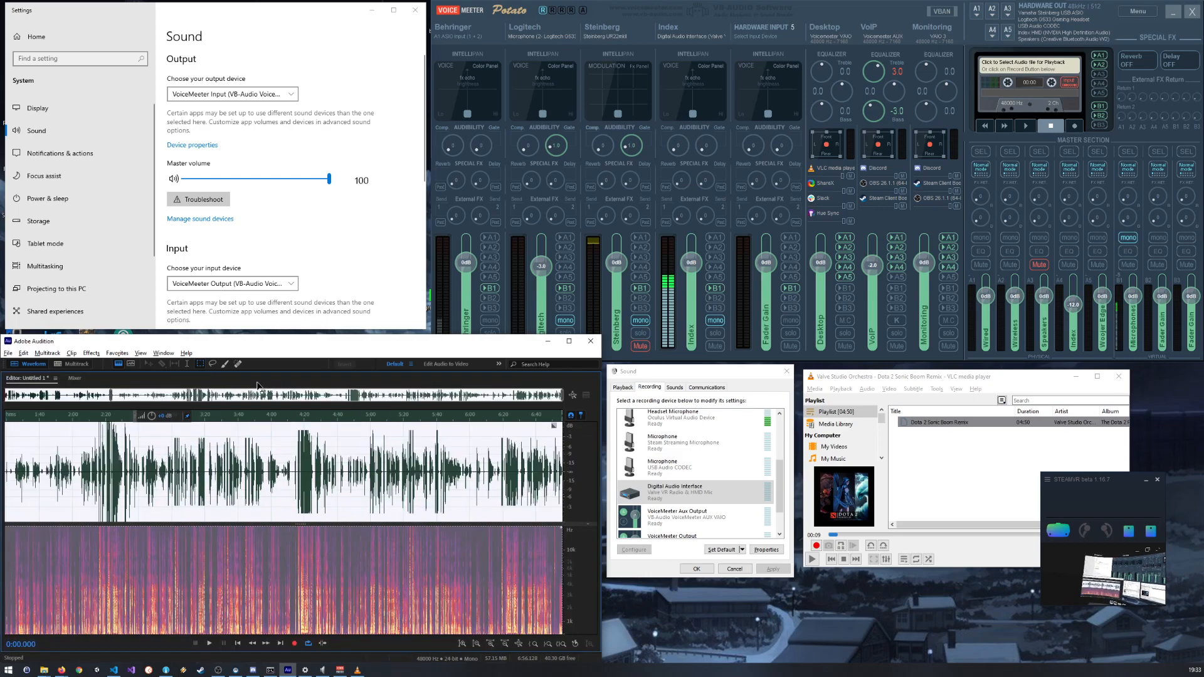
double_click(241, 382)
Step: Create a new mono audio file at 48000 Hz and 24 bits and start recording into it with the editor panel maximized
click(8, 353)
mouse_move(23, 364)
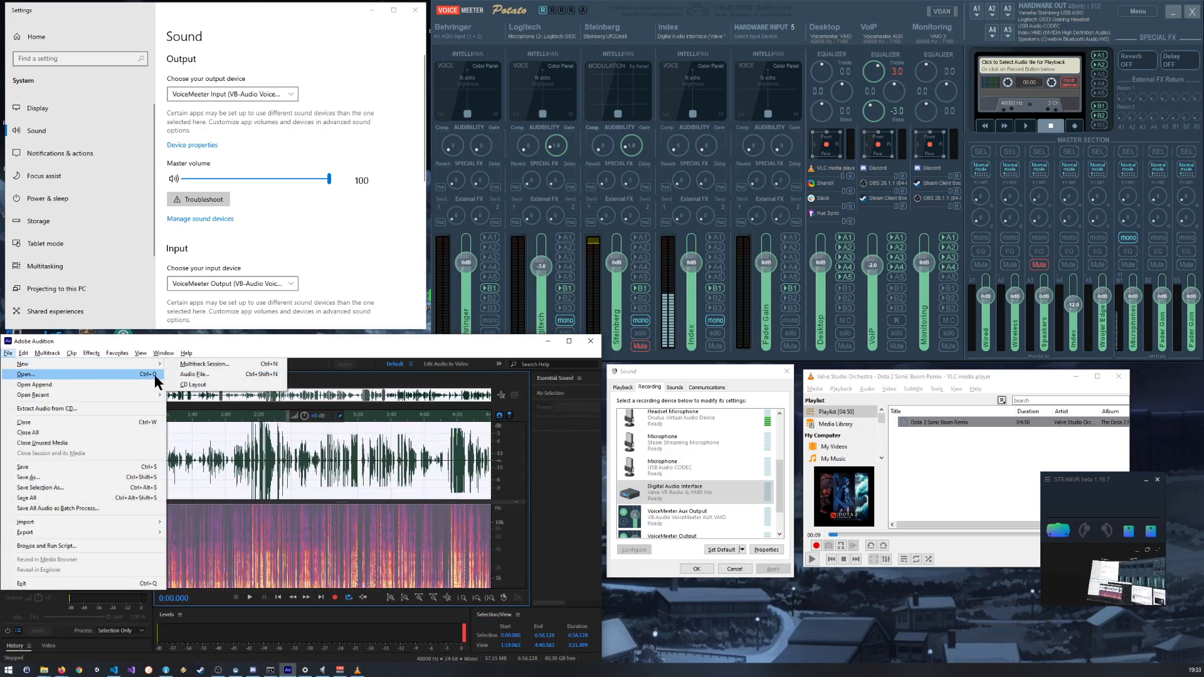
click(230, 374)
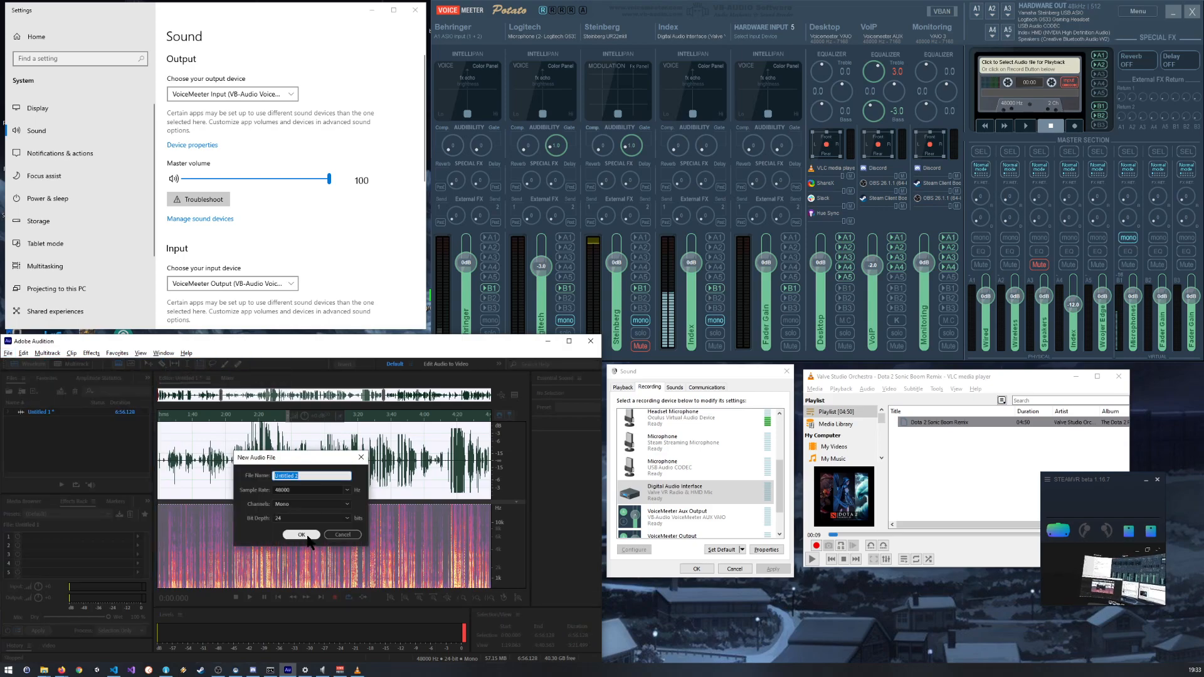
click(302, 536)
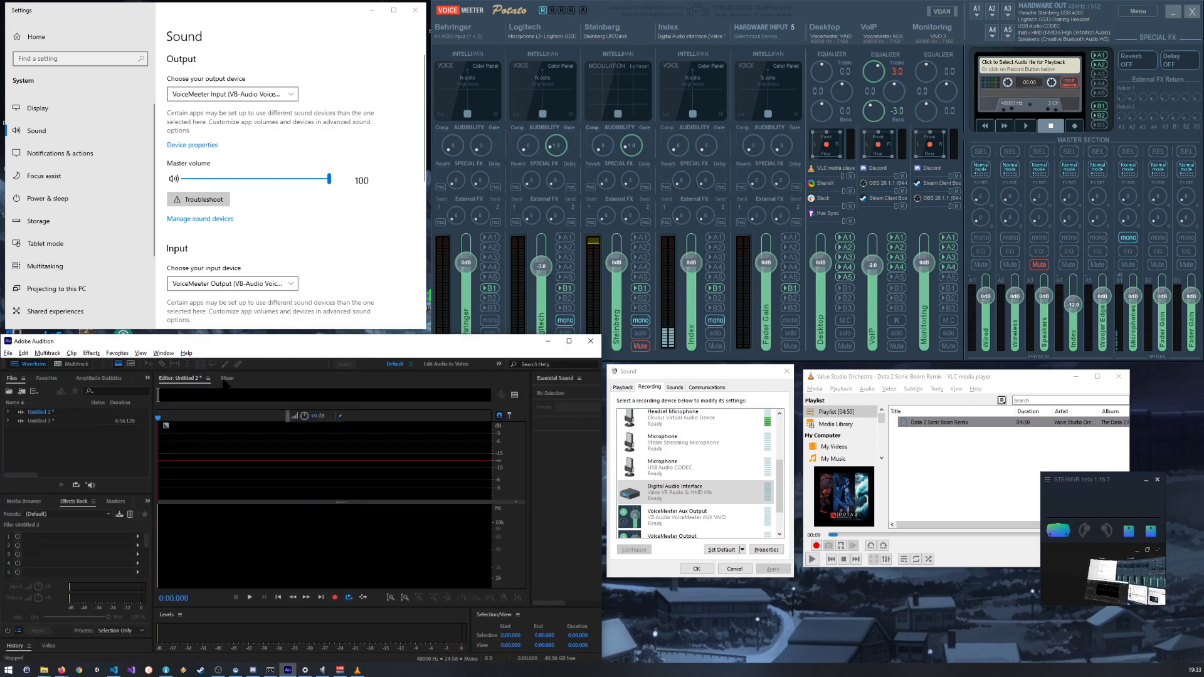
click(334, 598)
double_click(274, 382)
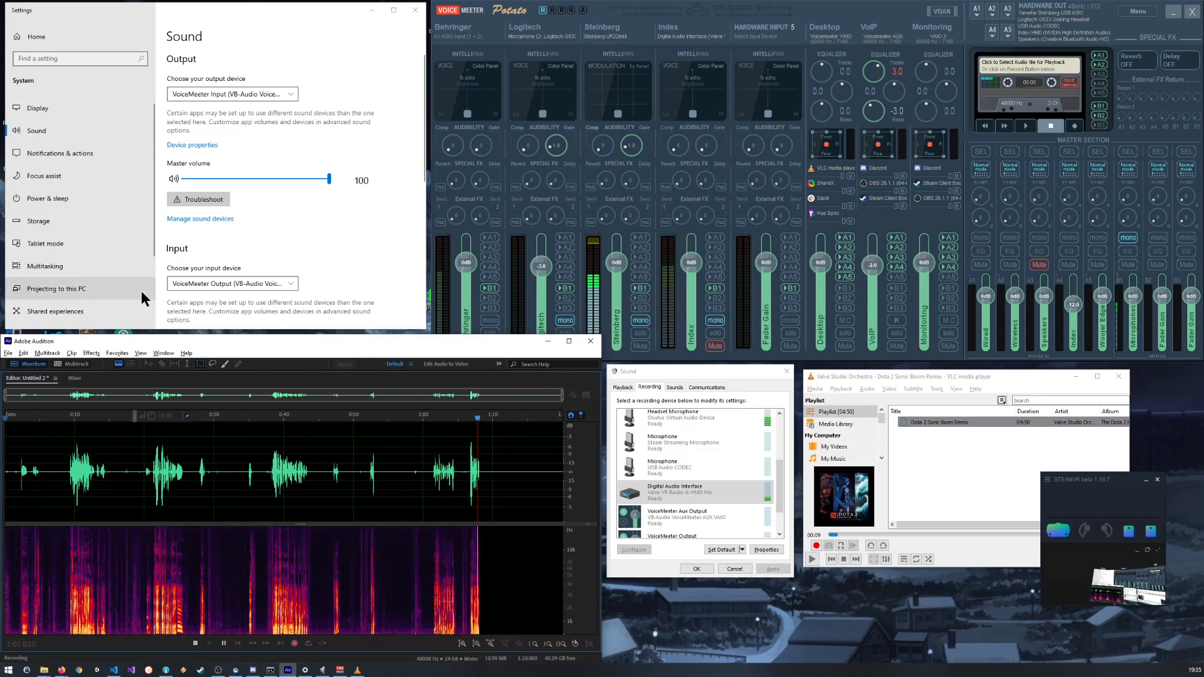
click(8, 353)
click(23, 354)
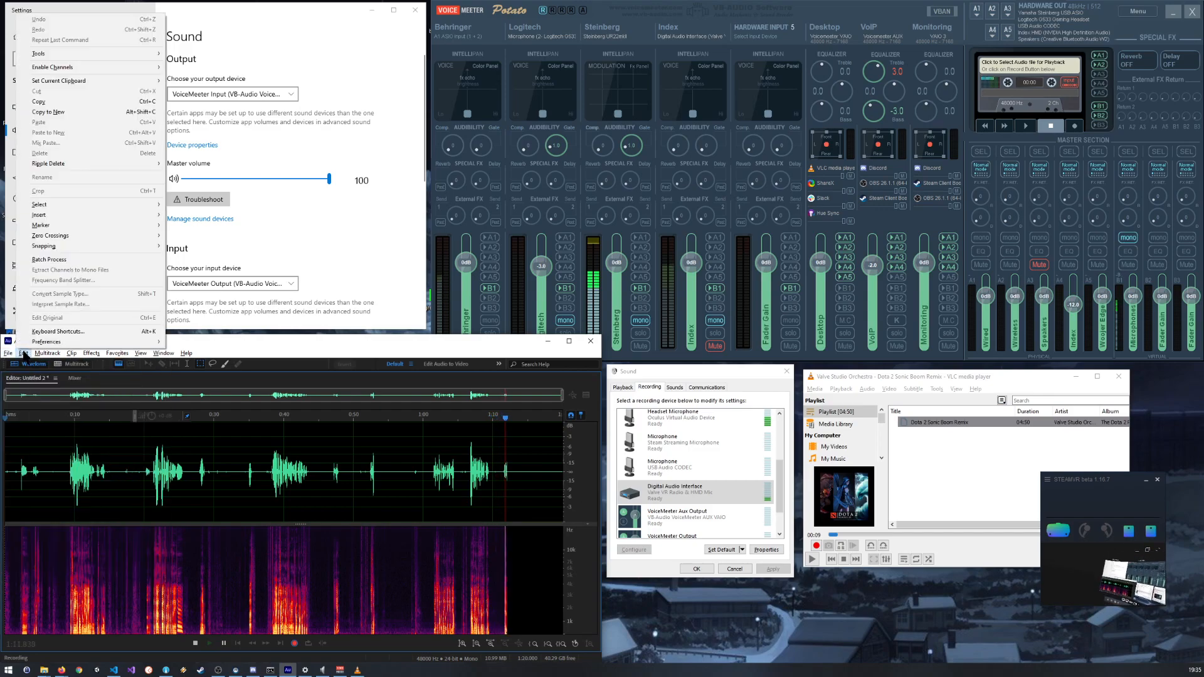
mouse_move(134, 347)
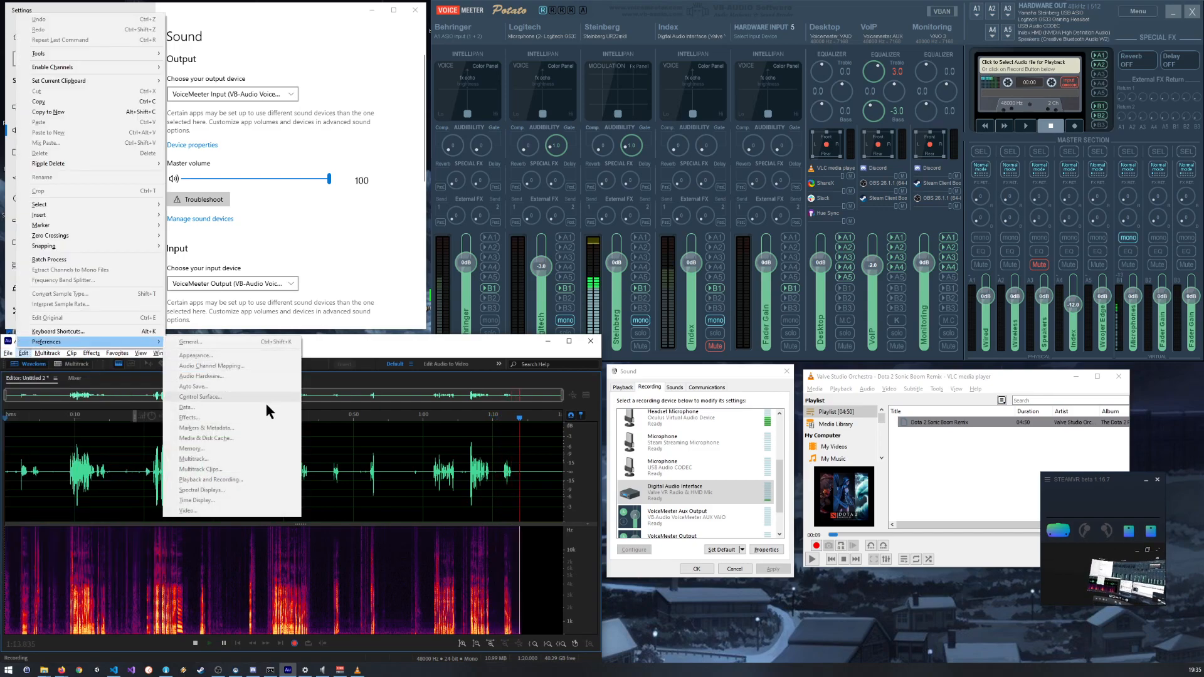
click(357, 490)
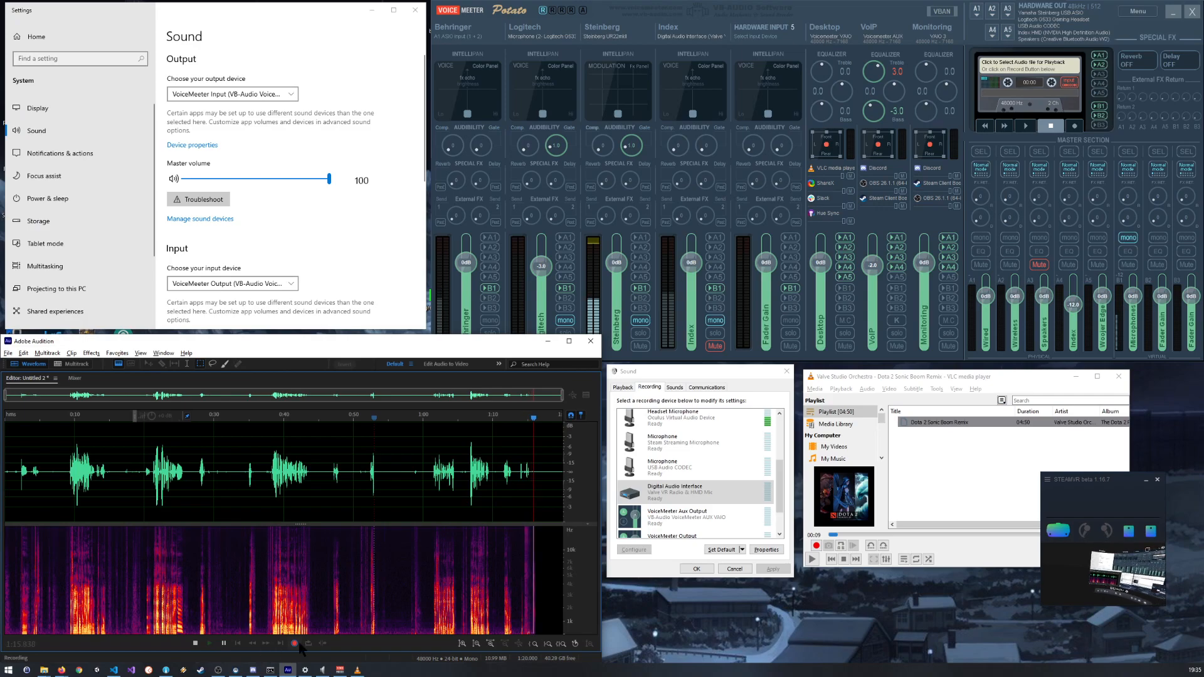
Step: Stop the second recording and reopen the Audio Hardware preferences
click(196, 643)
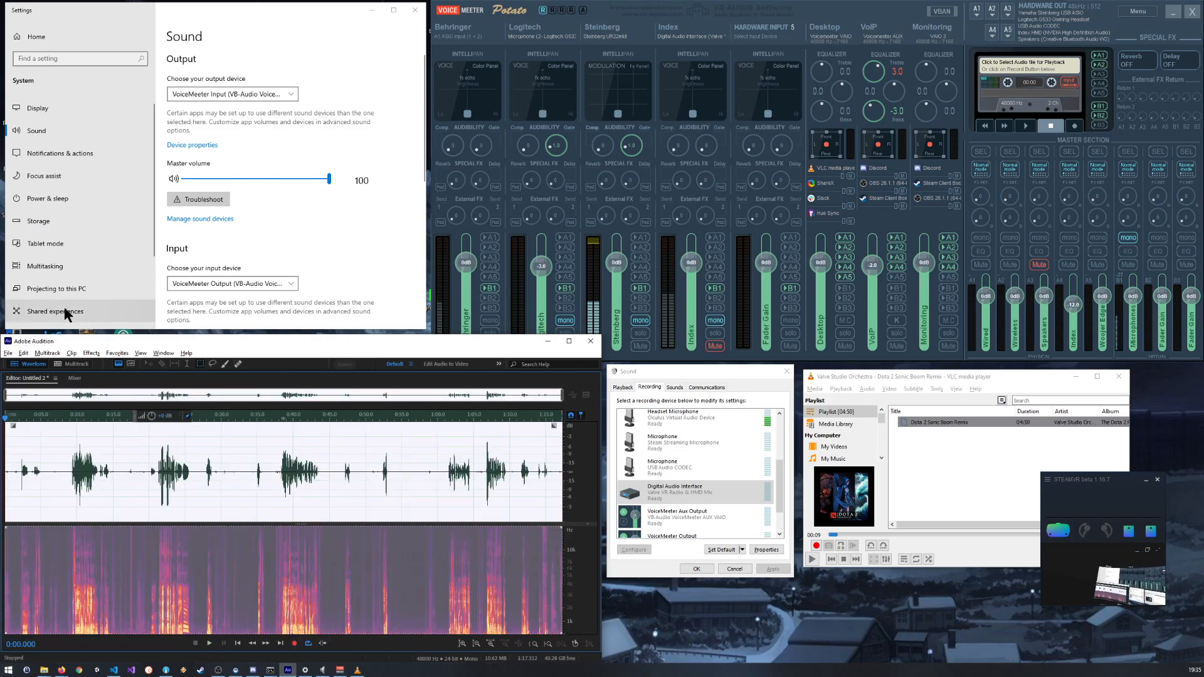
click(76, 353)
mouse_move(53, 354)
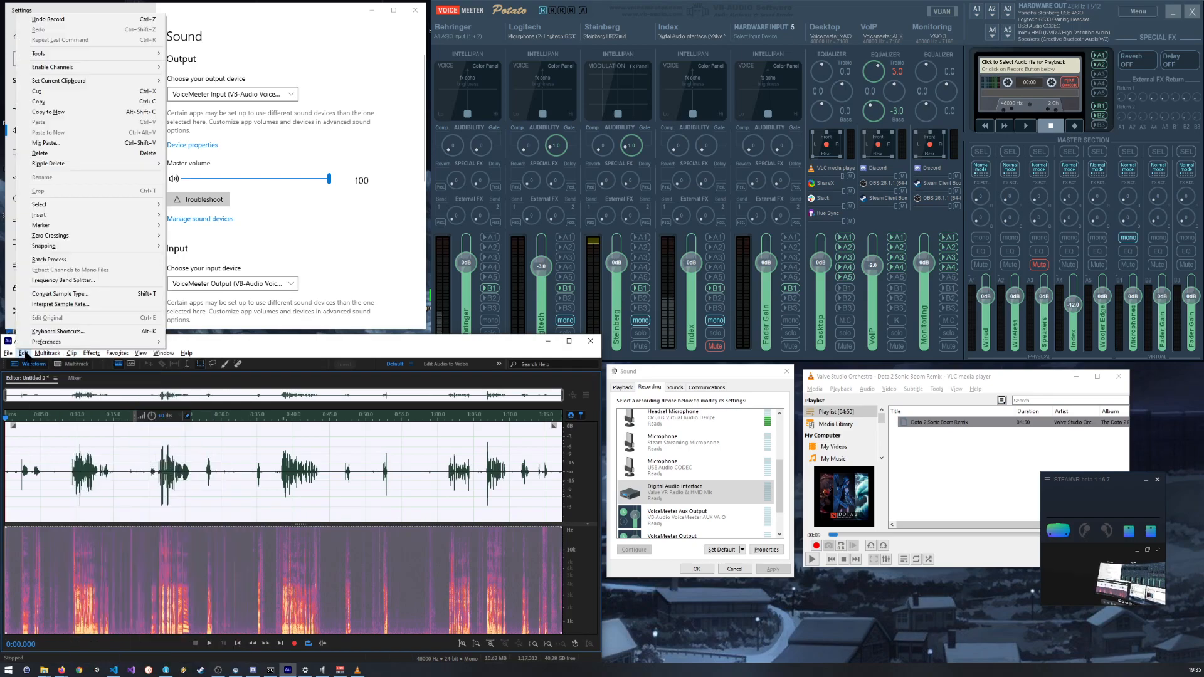
mouse_move(148, 342)
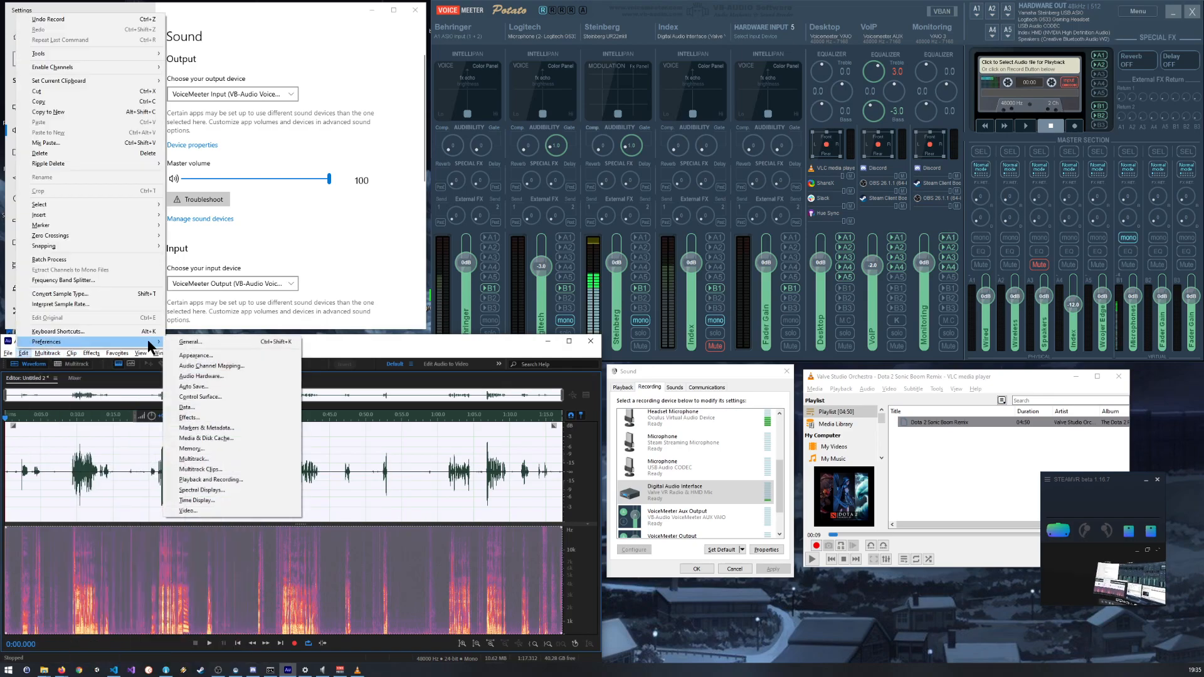
click(216, 376)
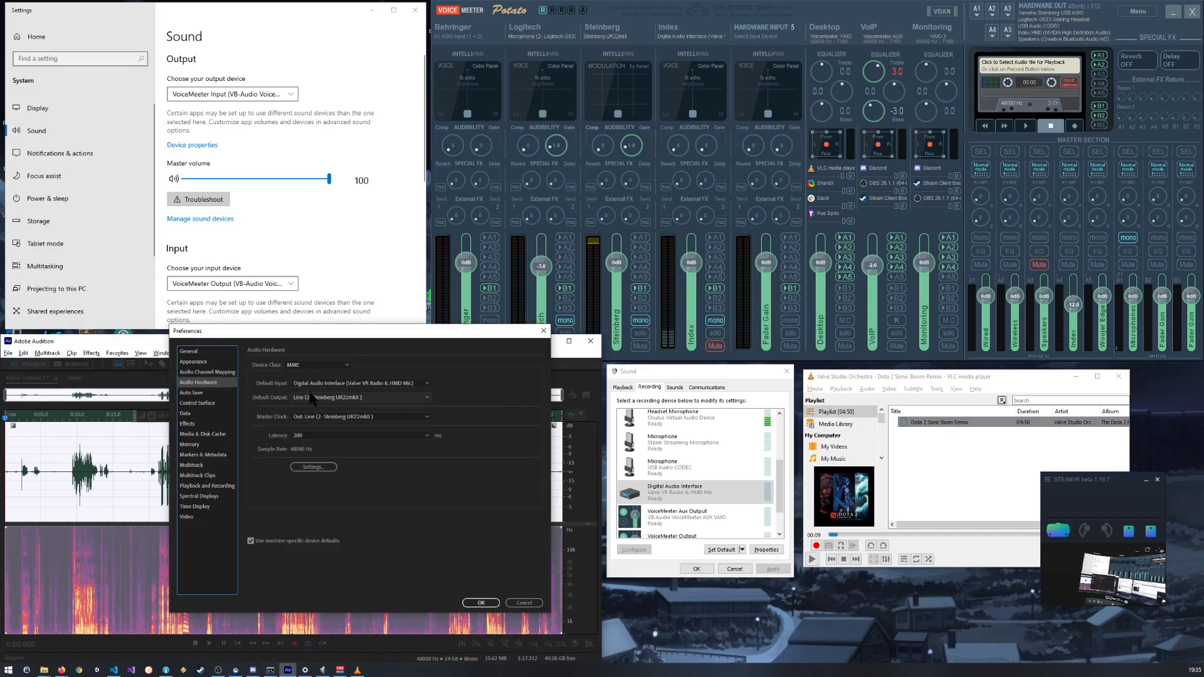
Step: Switch the master clock to the Digital Audio Interface input and back to the Line (2- Steinberg UR22mkII) output
click(333, 419)
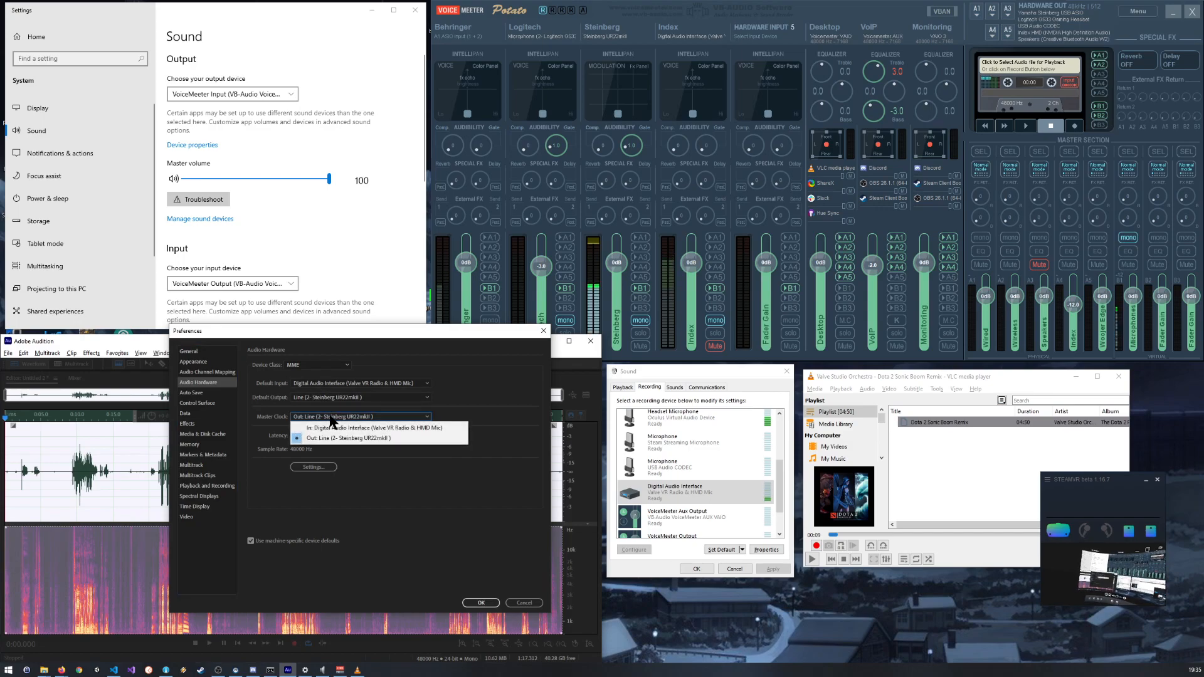
click(332, 428)
click(333, 417)
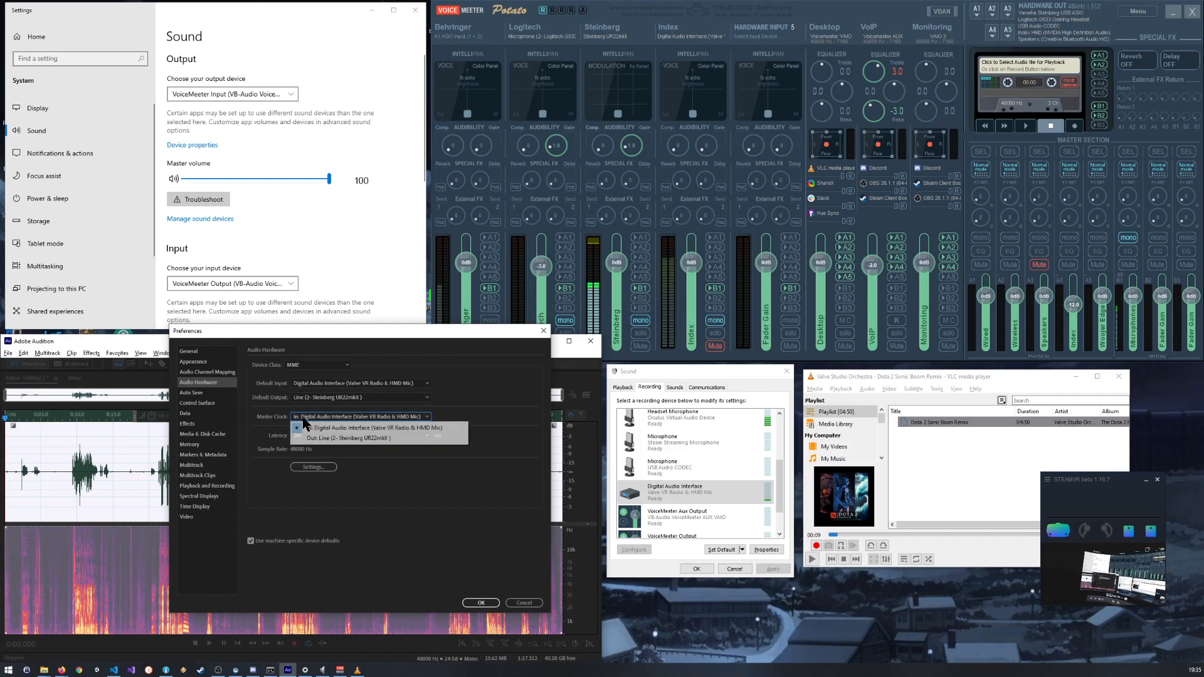
click(339, 439)
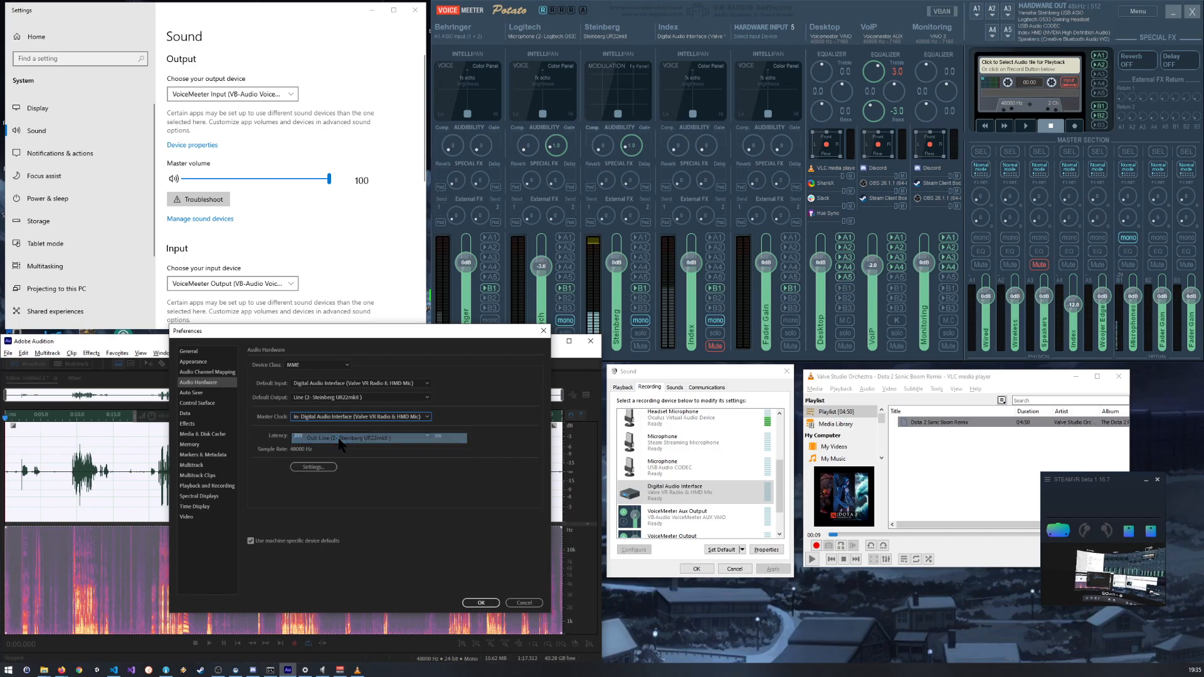
Step: Try to use VoiceMeeter Input as the default output and Line (2- Steinberg UR22mkII) as the default input
click(313, 400)
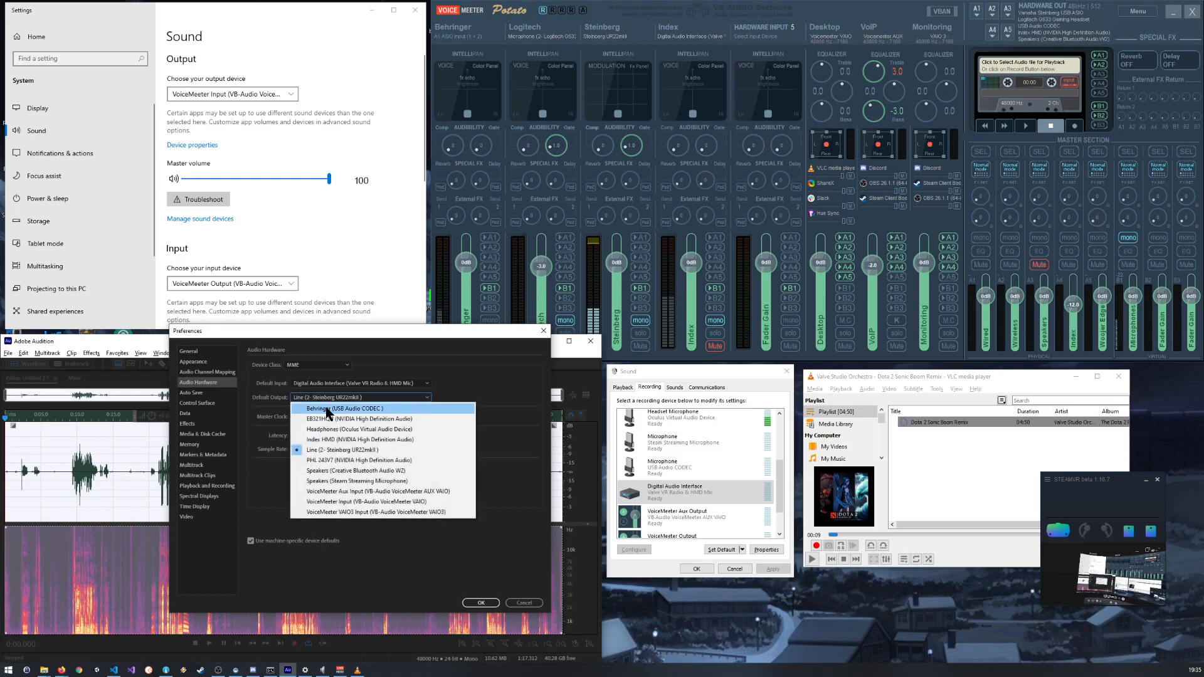
click(374, 506)
click(345, 384)
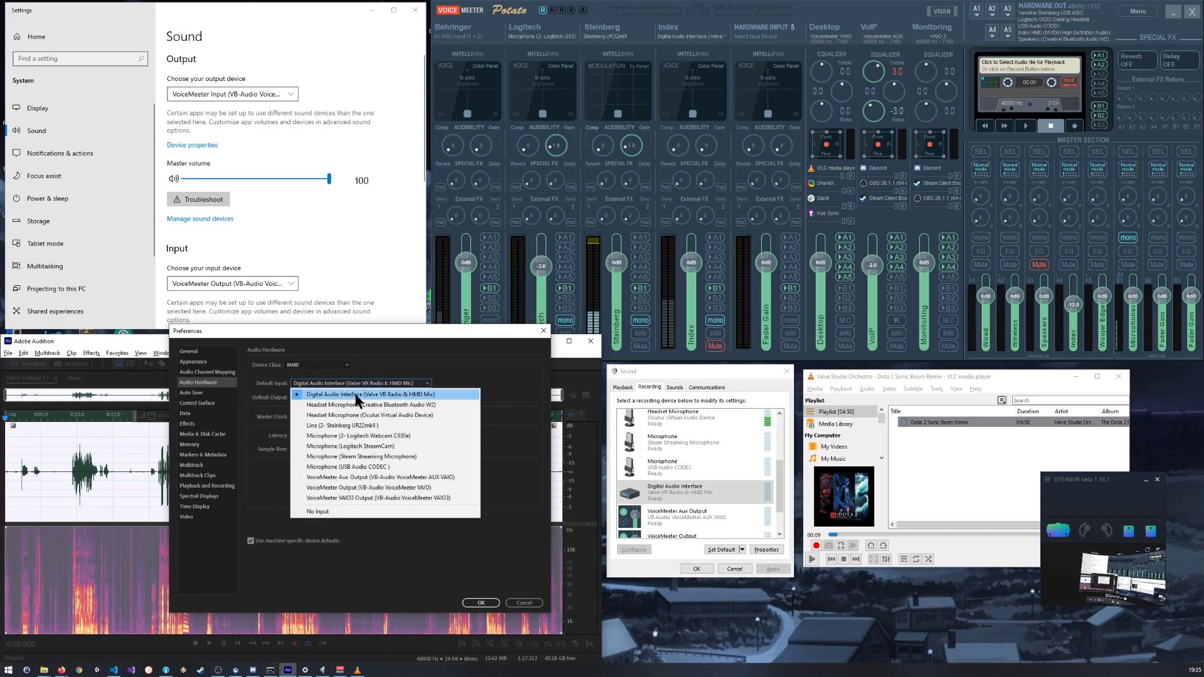
click(371, 425)
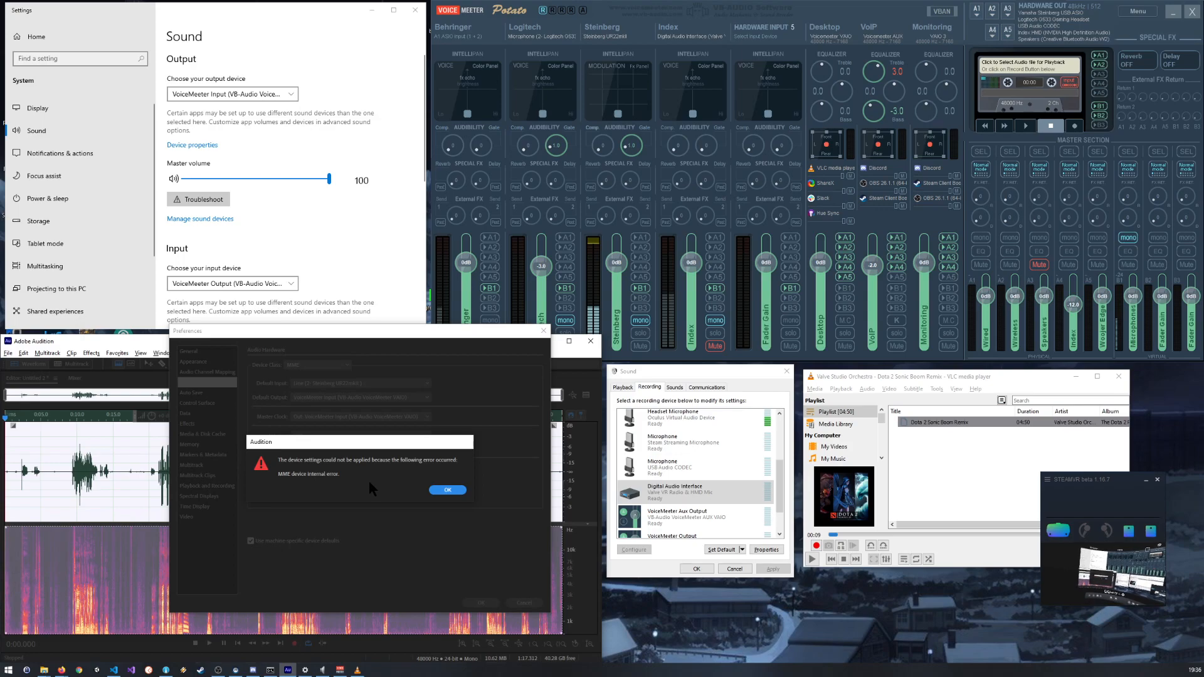
click(447, 490)
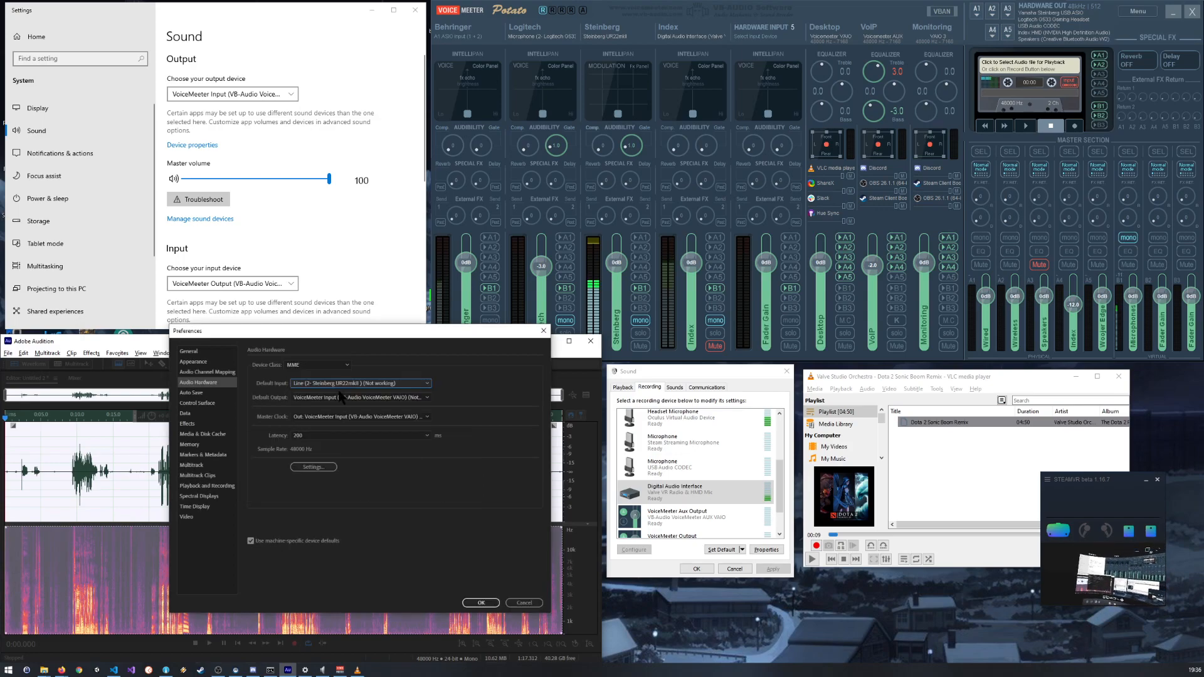
Step: Change the device class to ASIO and try Yamaha Steinberg USB ASIO as the device
click(340, 366)
click(308, 376)
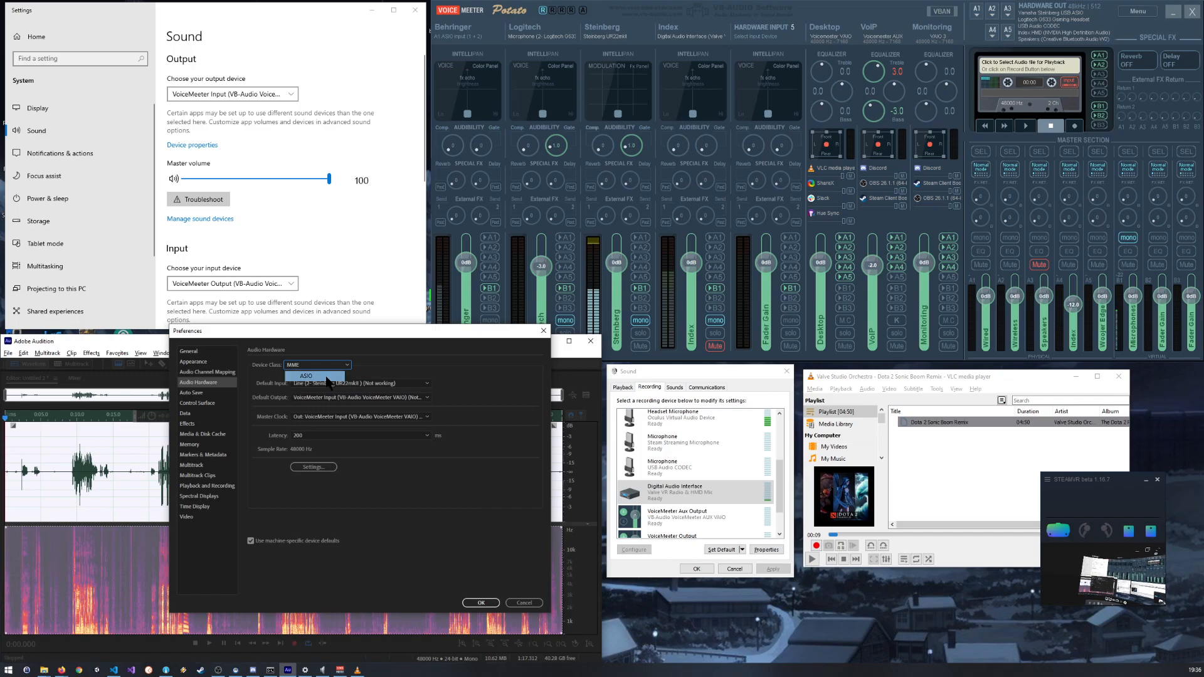
click(361, 383)
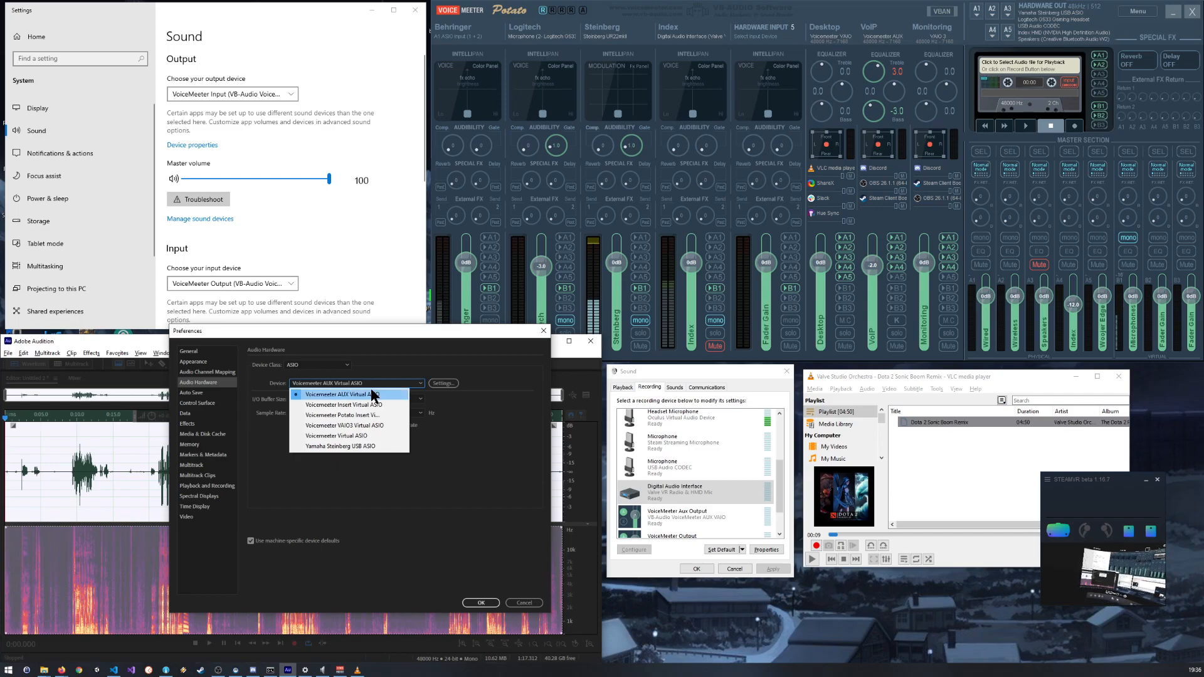
click(371, 446)
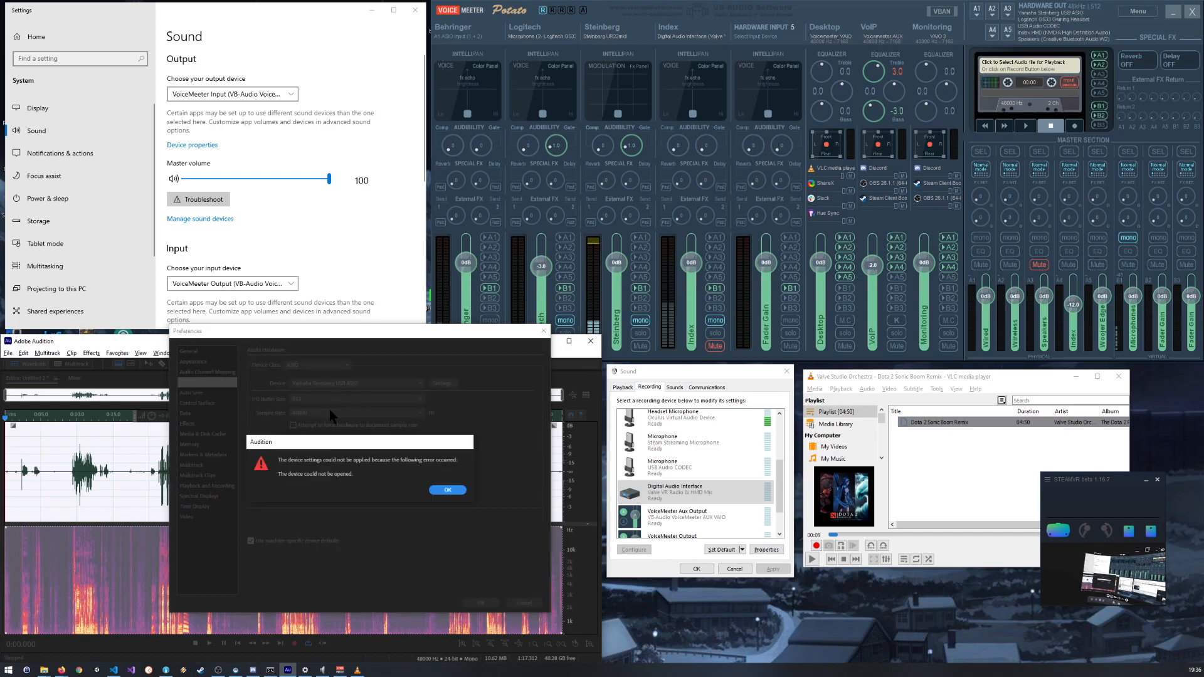
click(448, 490)
click(345, 367)
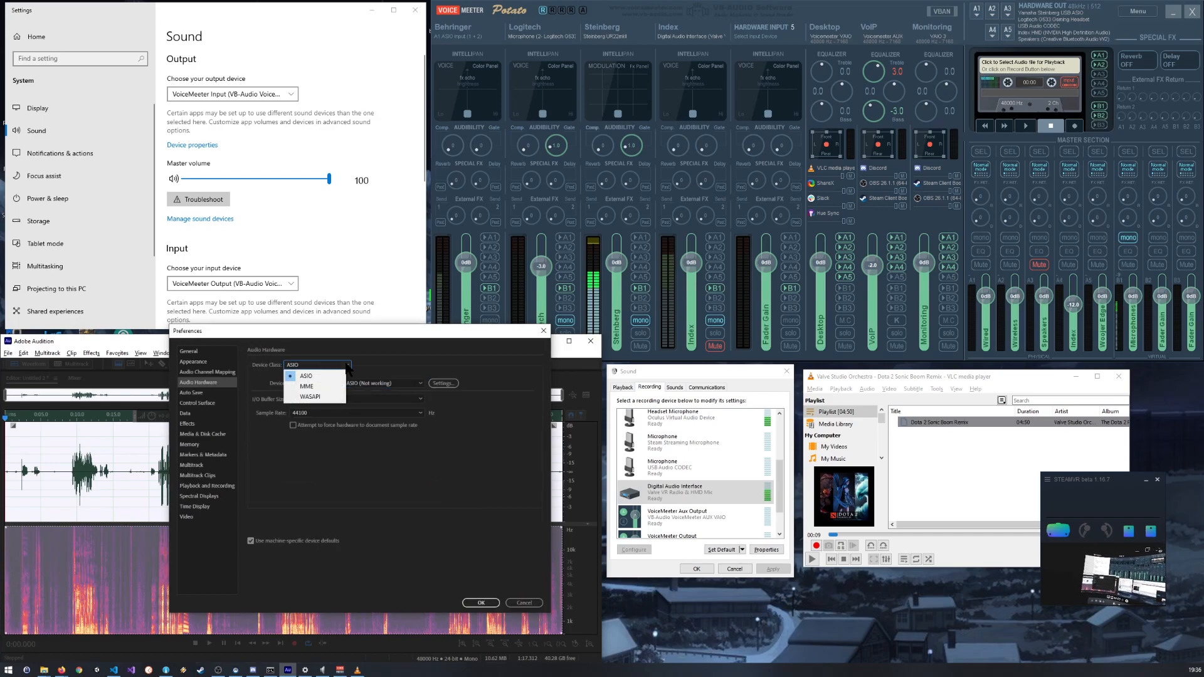
click(381, 370)
click(419, 384)
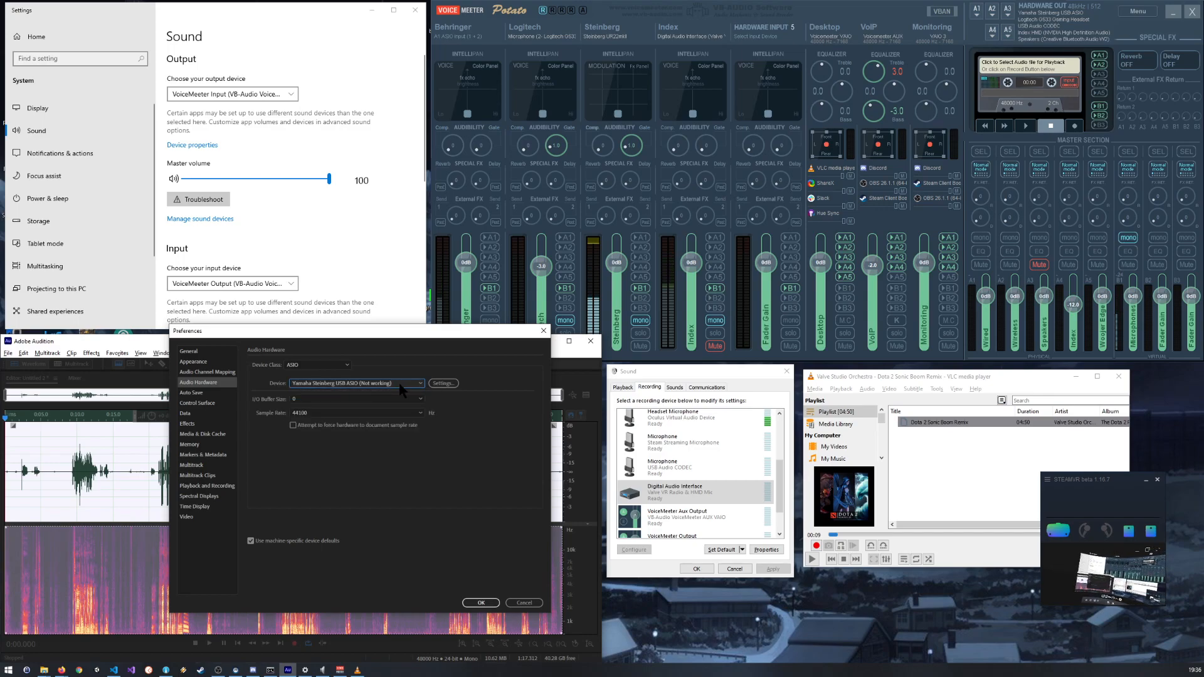
click(379, 385)
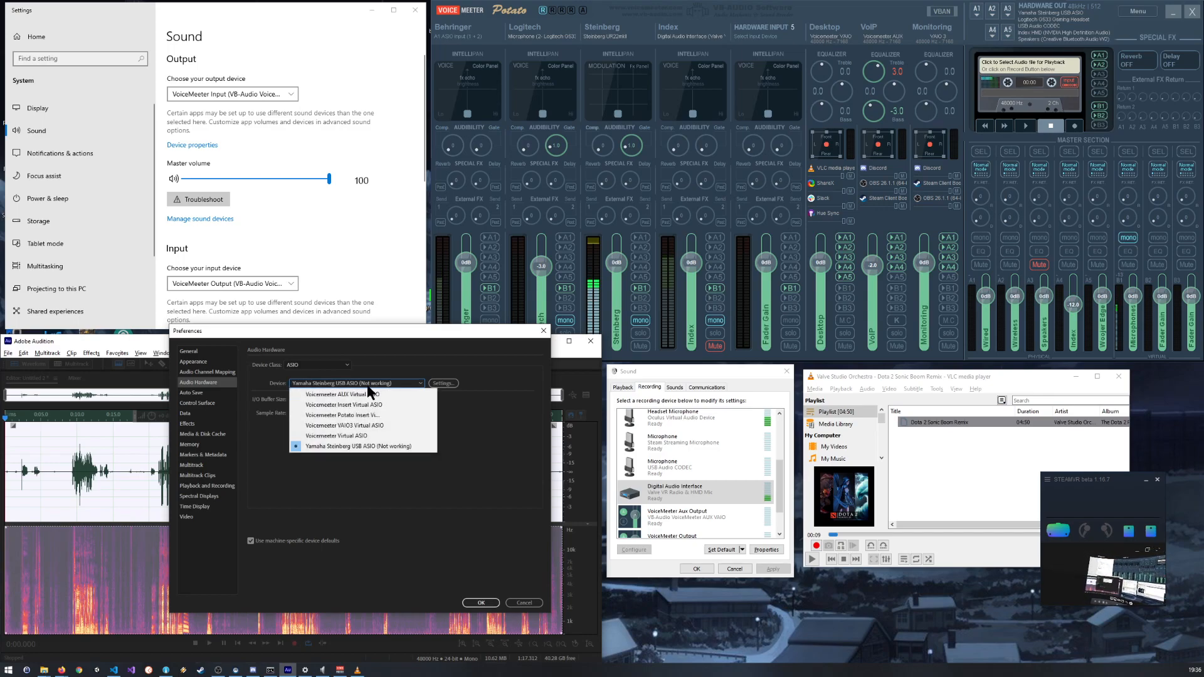
click(368, 387)
Step: Set the audio hardware device class to MME with VoiceMeeter Output (VB-Audio VoiceMeeter VAIO) as default input, and apply the preferences
click(338, 368)
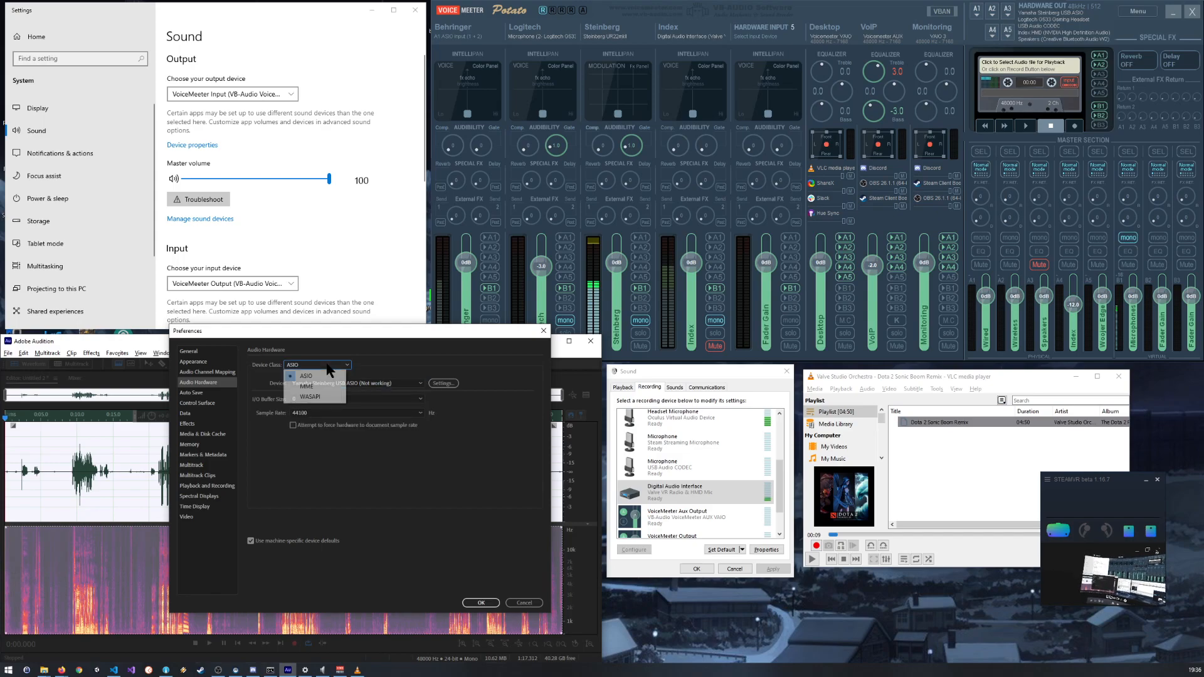
click(313, 387)
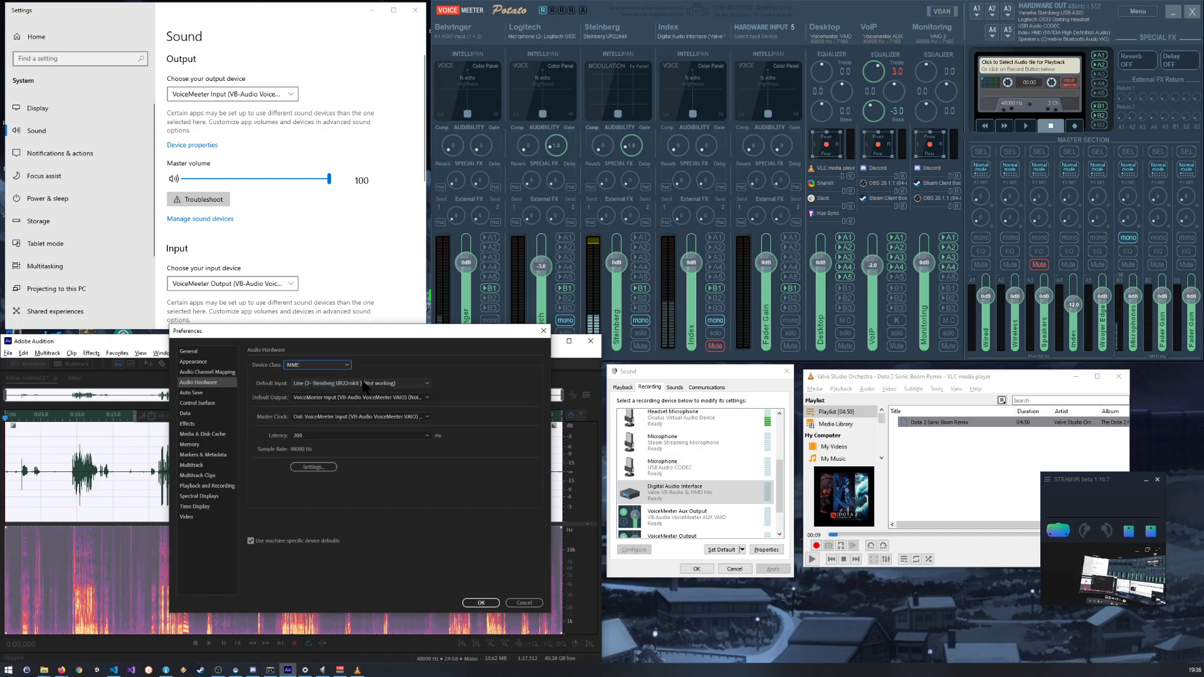
click(363, 383)
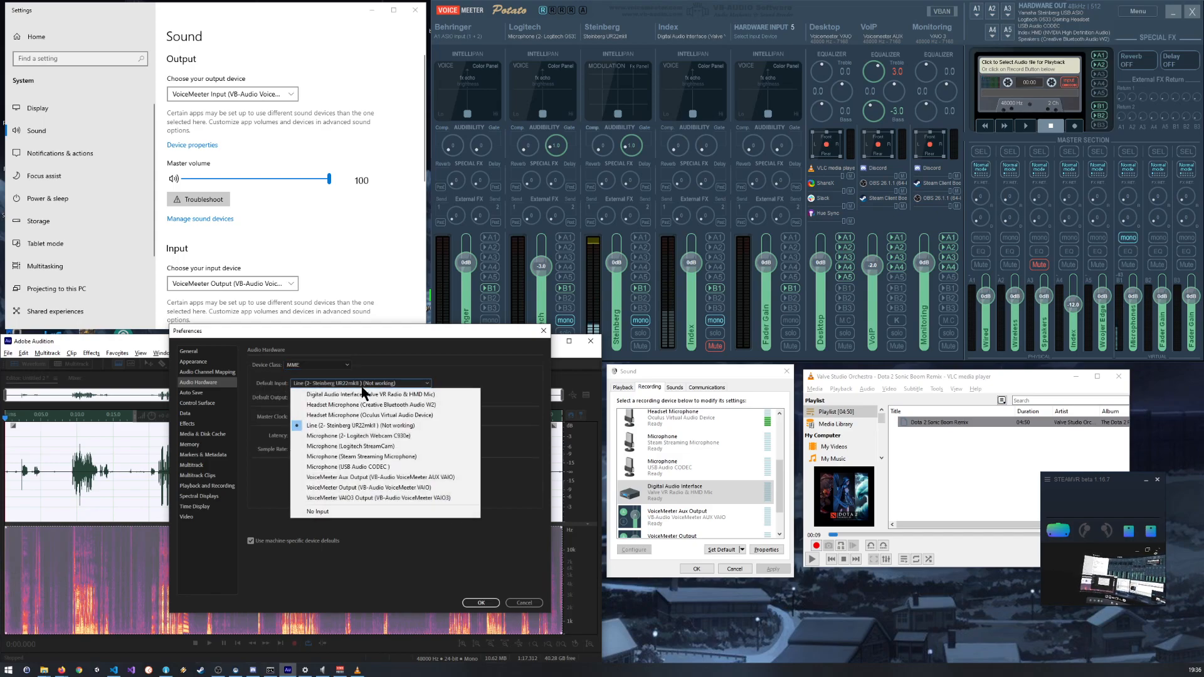
click(382, 487)
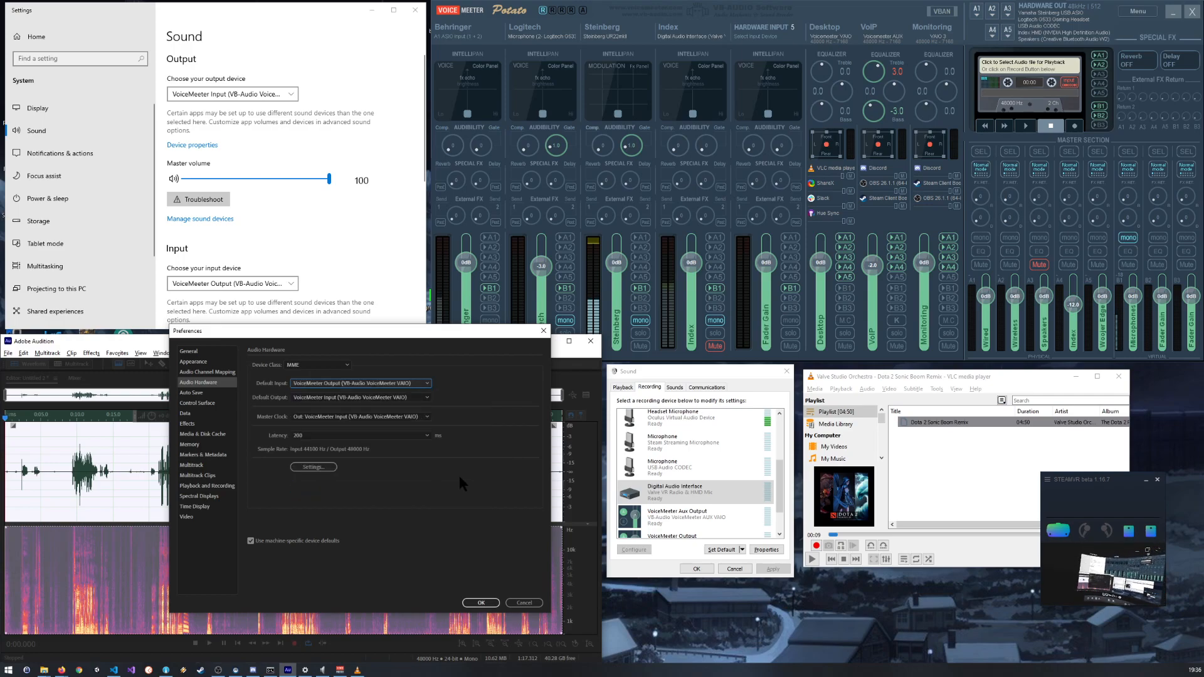
click(481, 606)
click(480, 603)
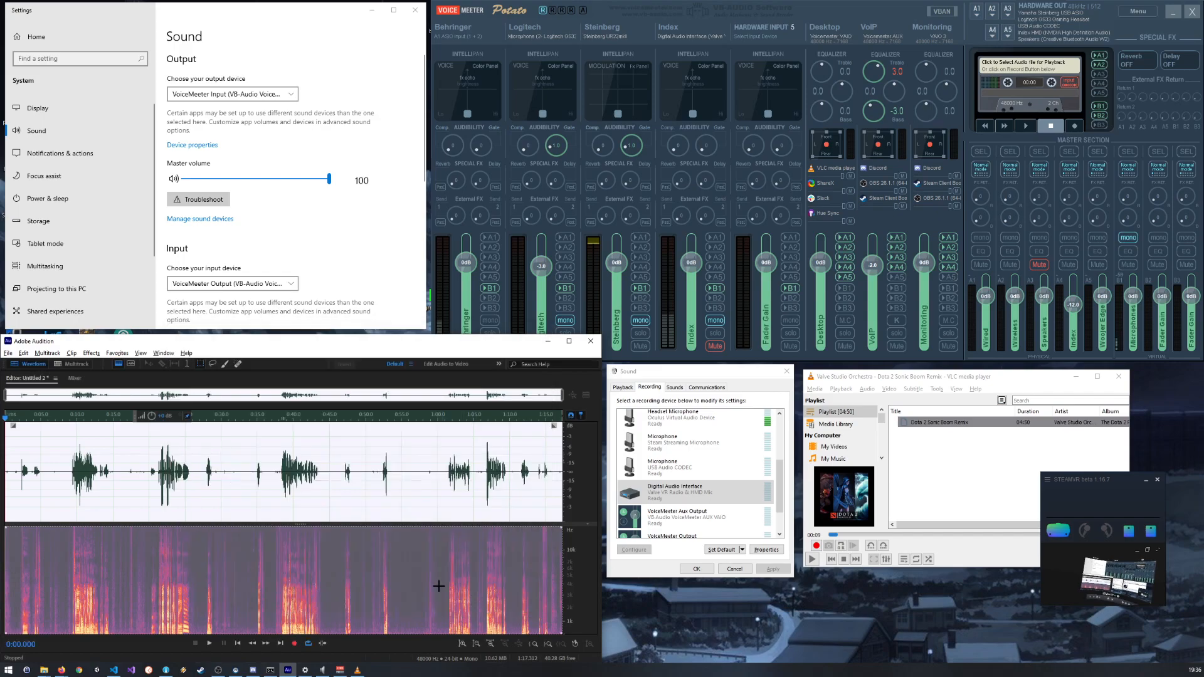
Step: Create a new empty audio file for the next recording, accepting the offered settings
click(8, 353)
mouse_move(38, 364)
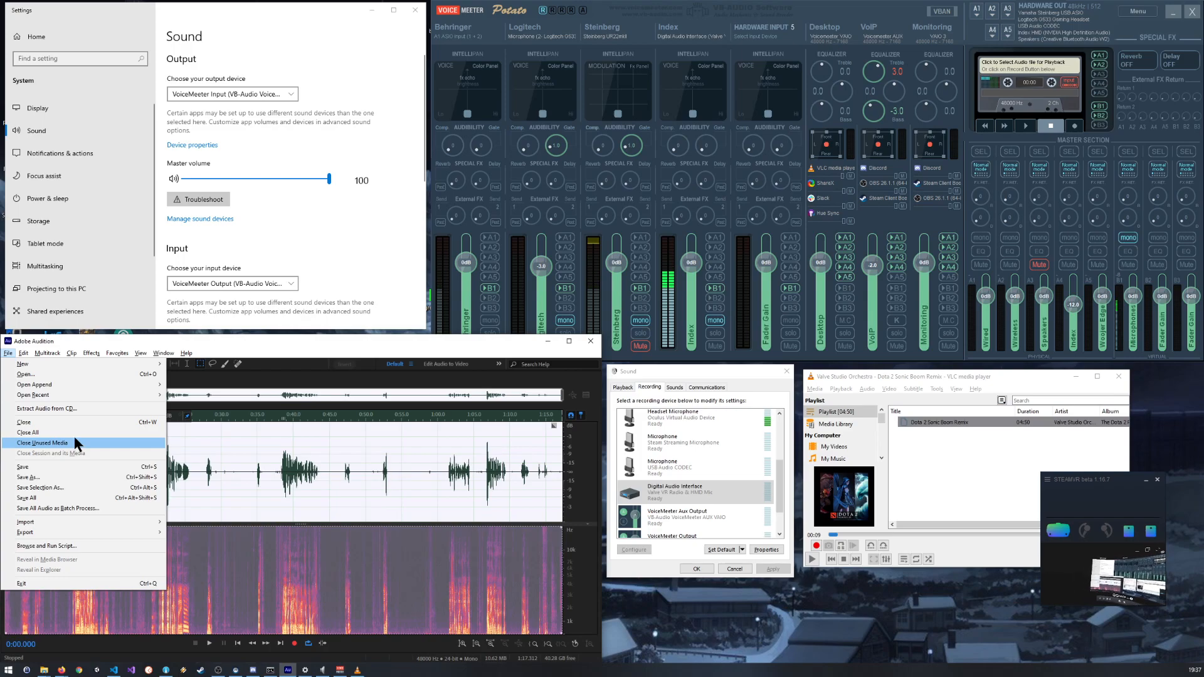
mouse_move(63, 392)
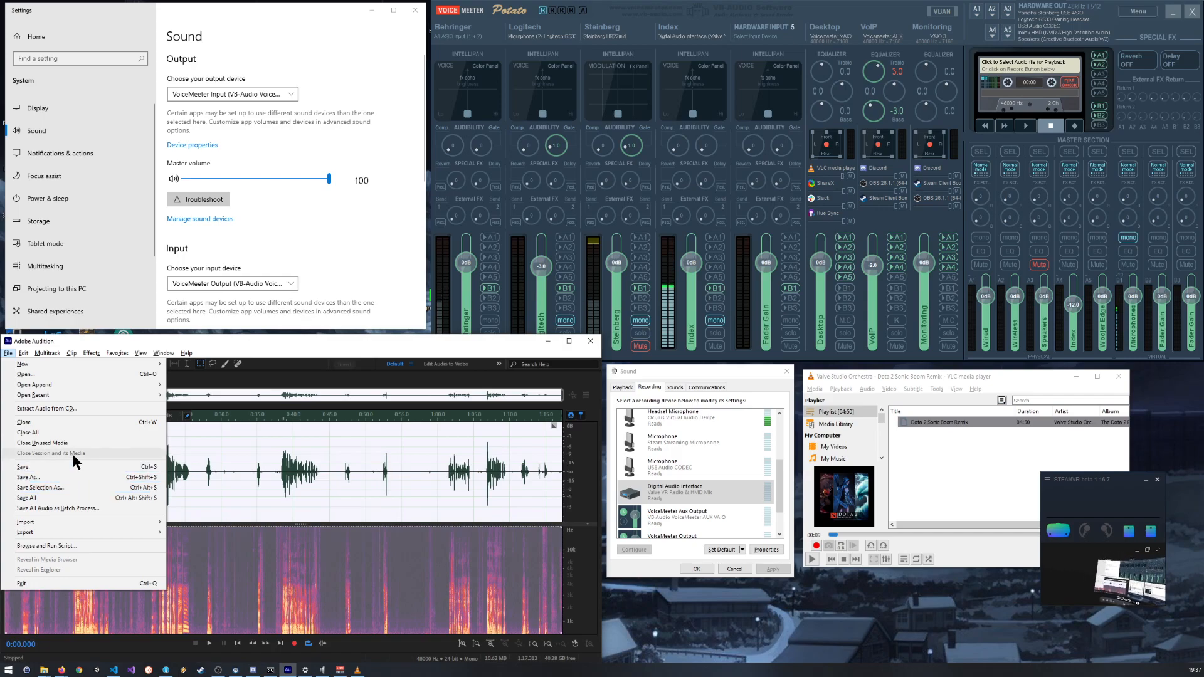
mouse_move(99, 362)
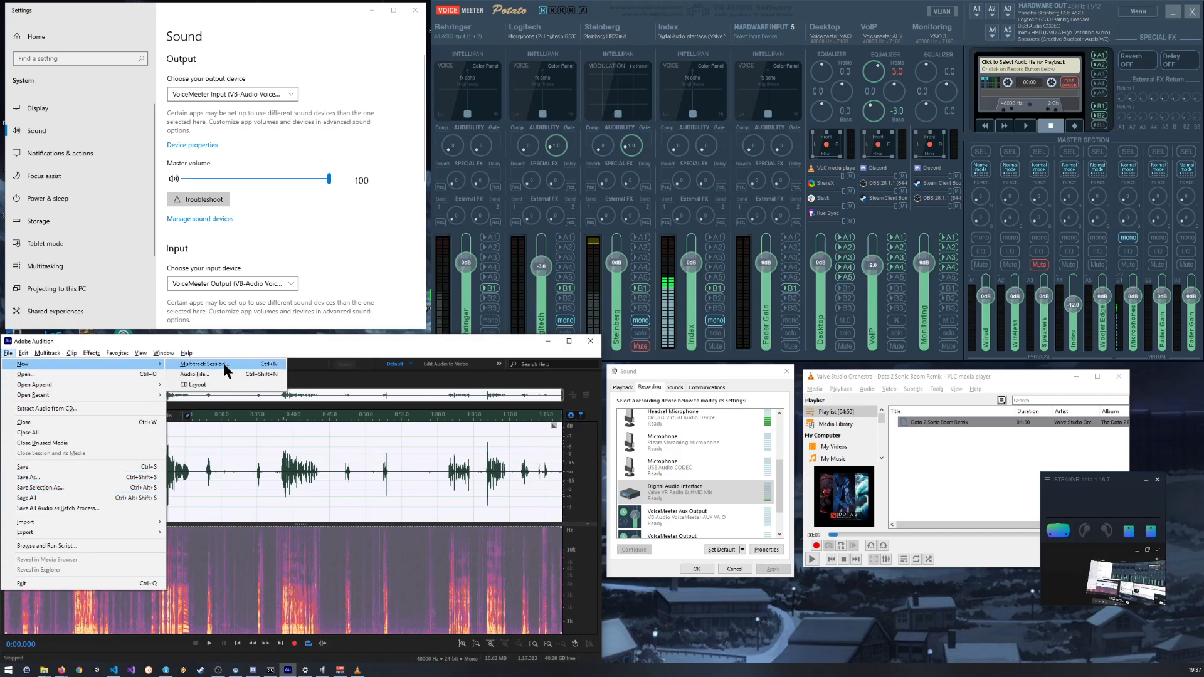
click(200, 375)
click(303, 535)
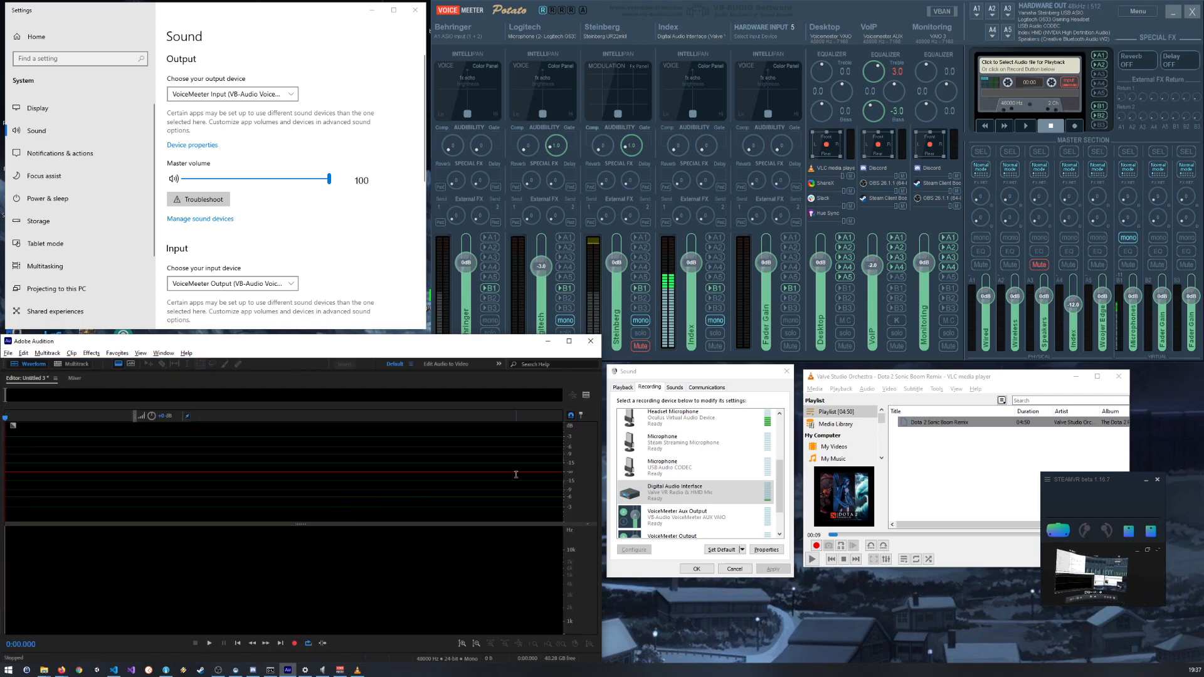
Step: Set the Windows recording level of the Digital Audio Interface to 100 and confirm its properties
scroll(728, 427, up, 2)
scroll(734, 431, down, 4)
double_click(722, 446)
click(714, 451)
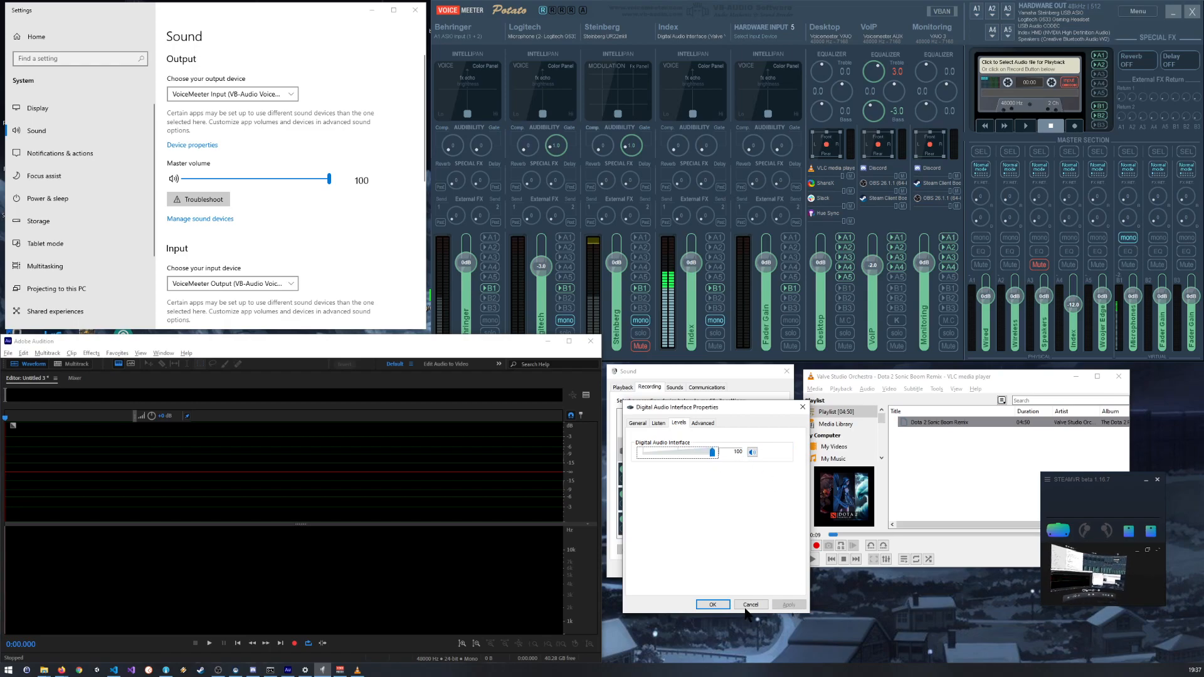
click(716, 604)
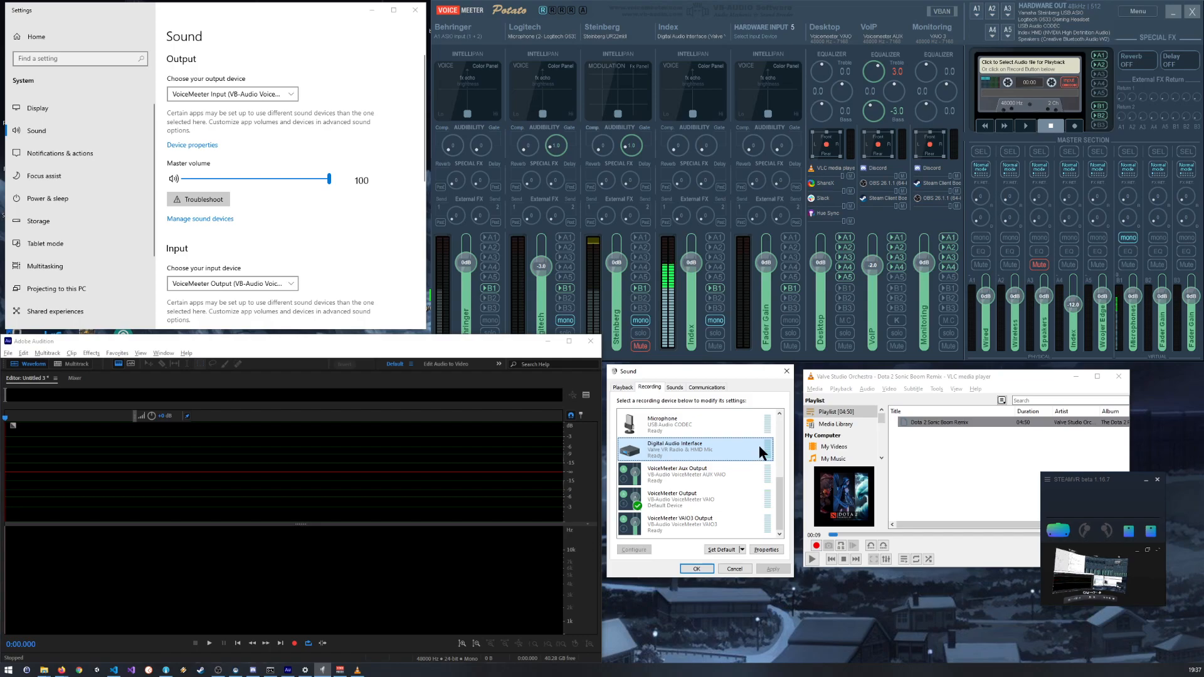
Step: Close the Windows Sound dialog and start recording into the new audio file
click(698, 569)
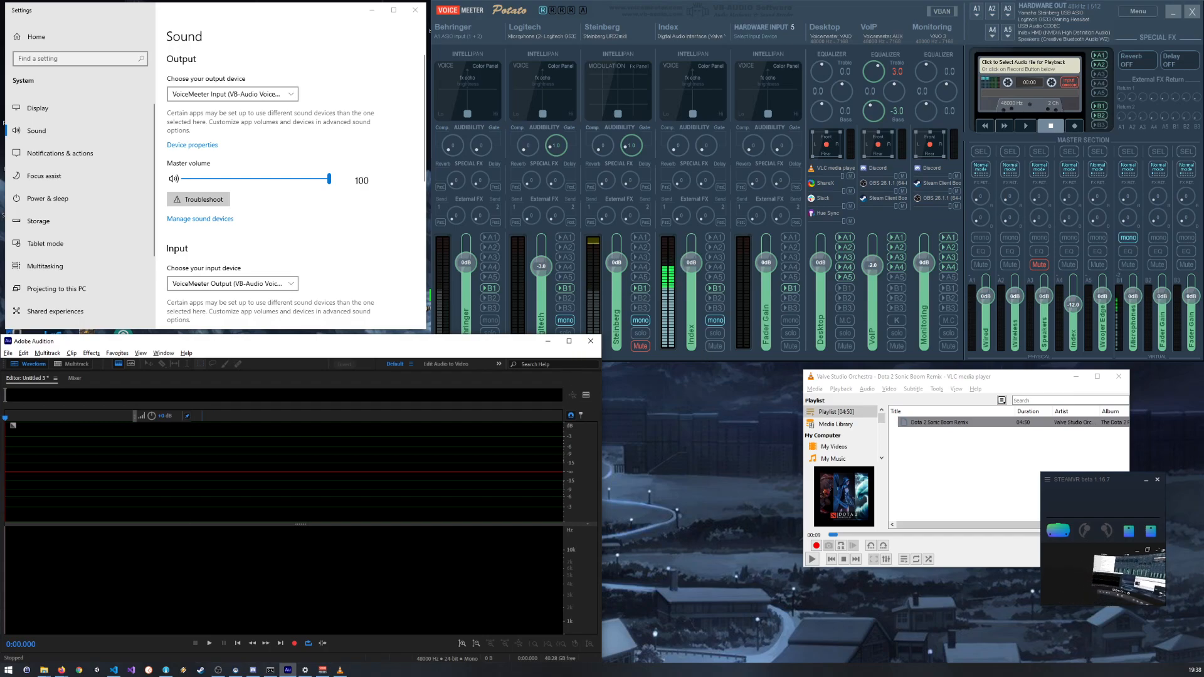
click(295, 643)
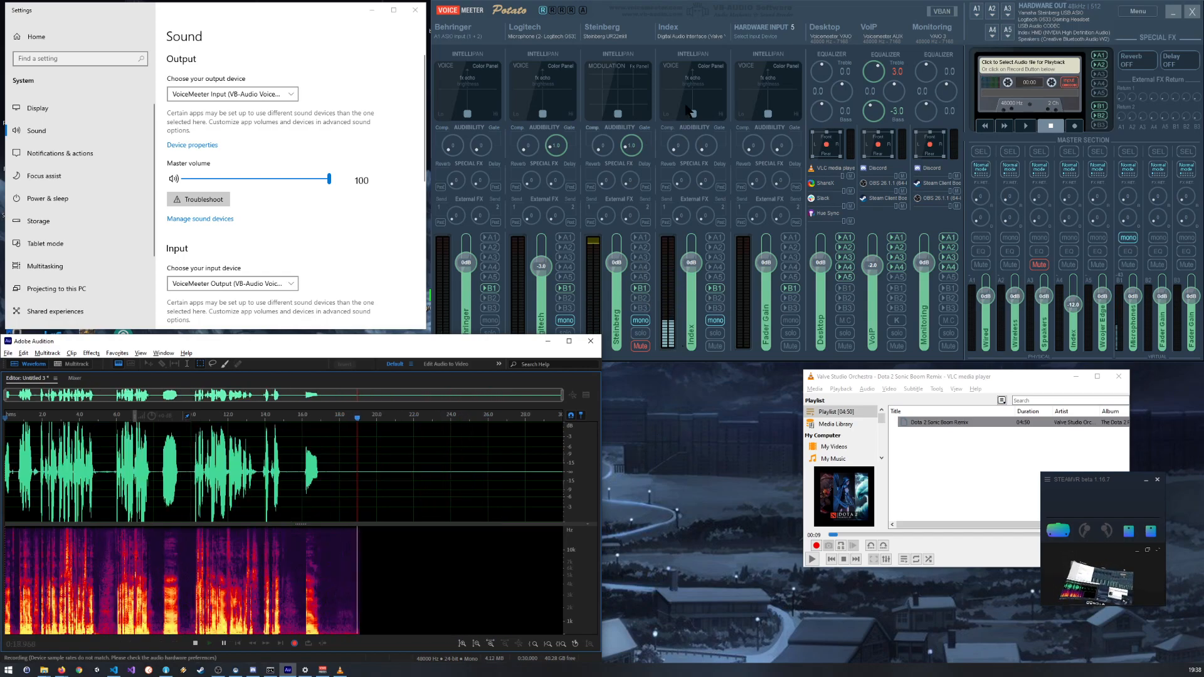
click(694, 265)
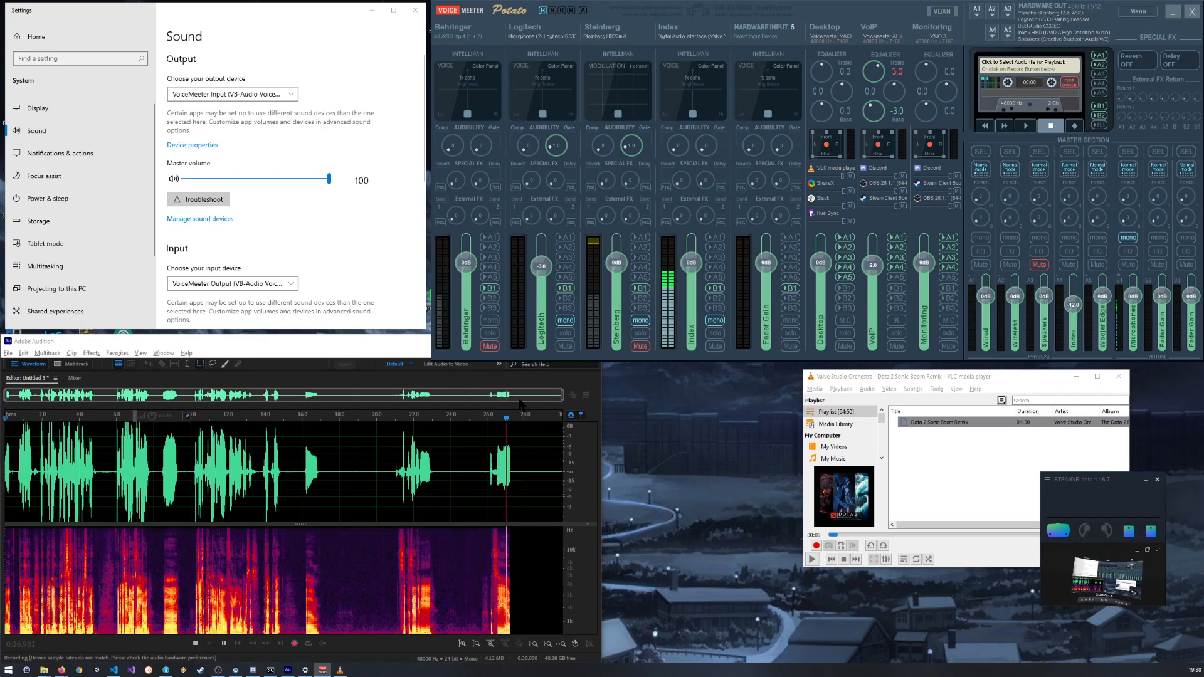
Step: Reopen the Windows Sound Control Panel and move its window to the empty desktop area beside Audition
scroll(283, 231, down, 4)
scroll(281, 224, down, 2)
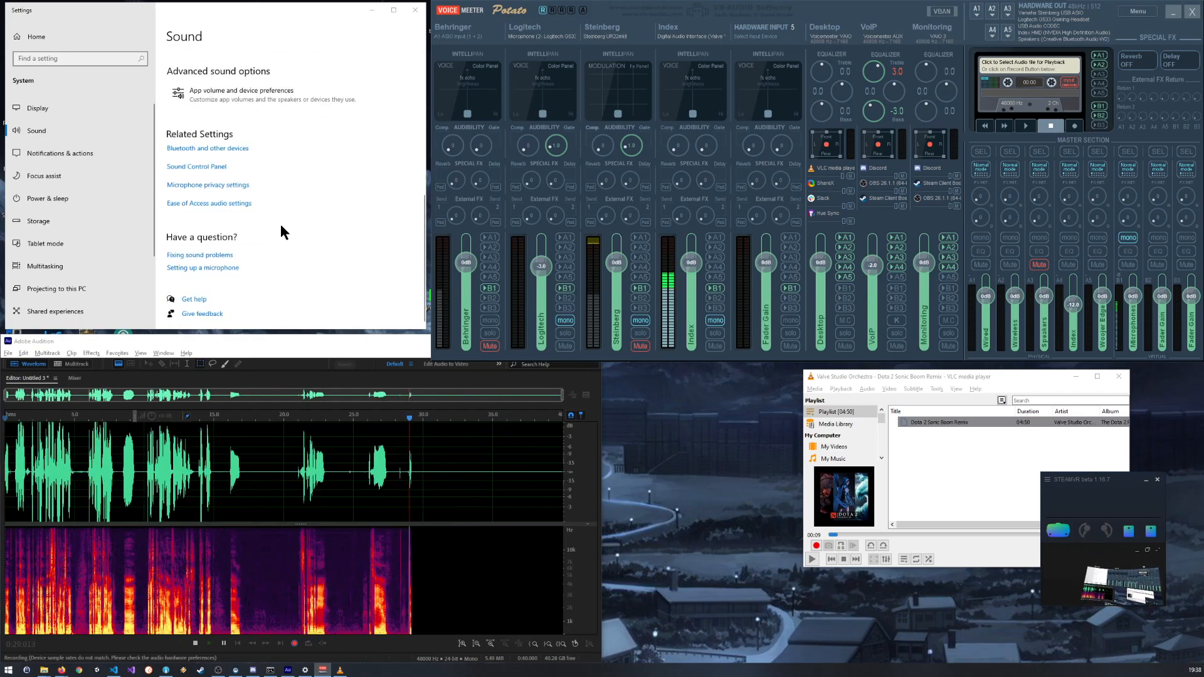
click(214, 168)
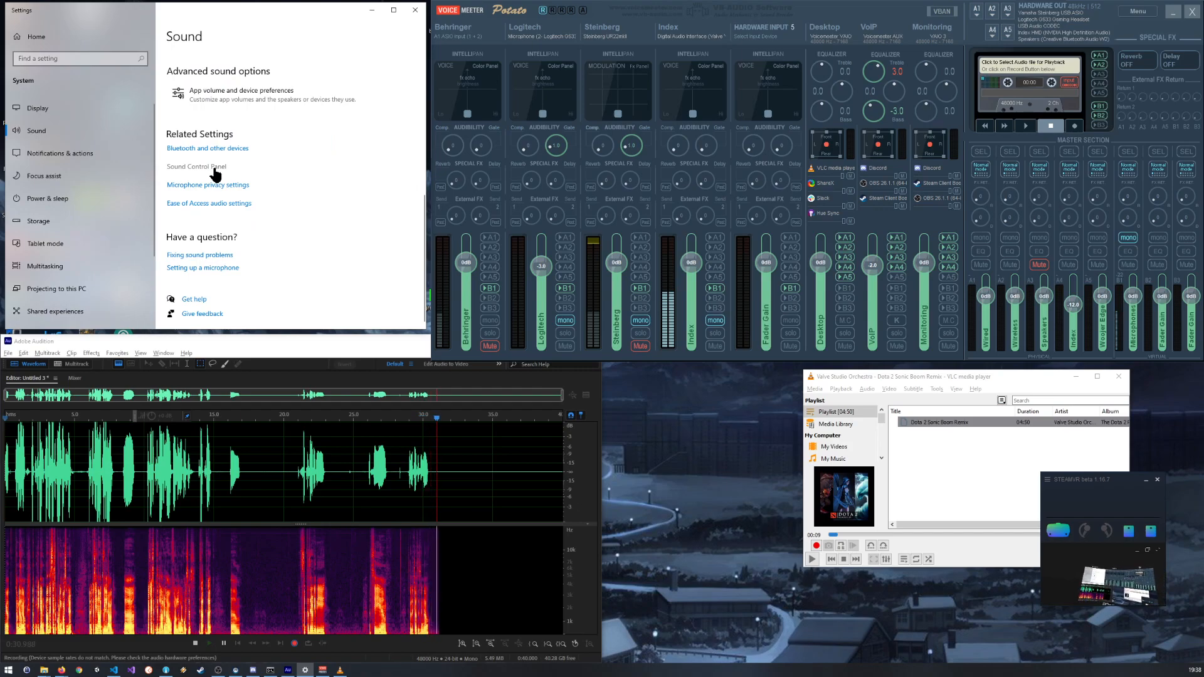
drag(153, 88, 716, 397)
scroll(710, 518, down, 5)
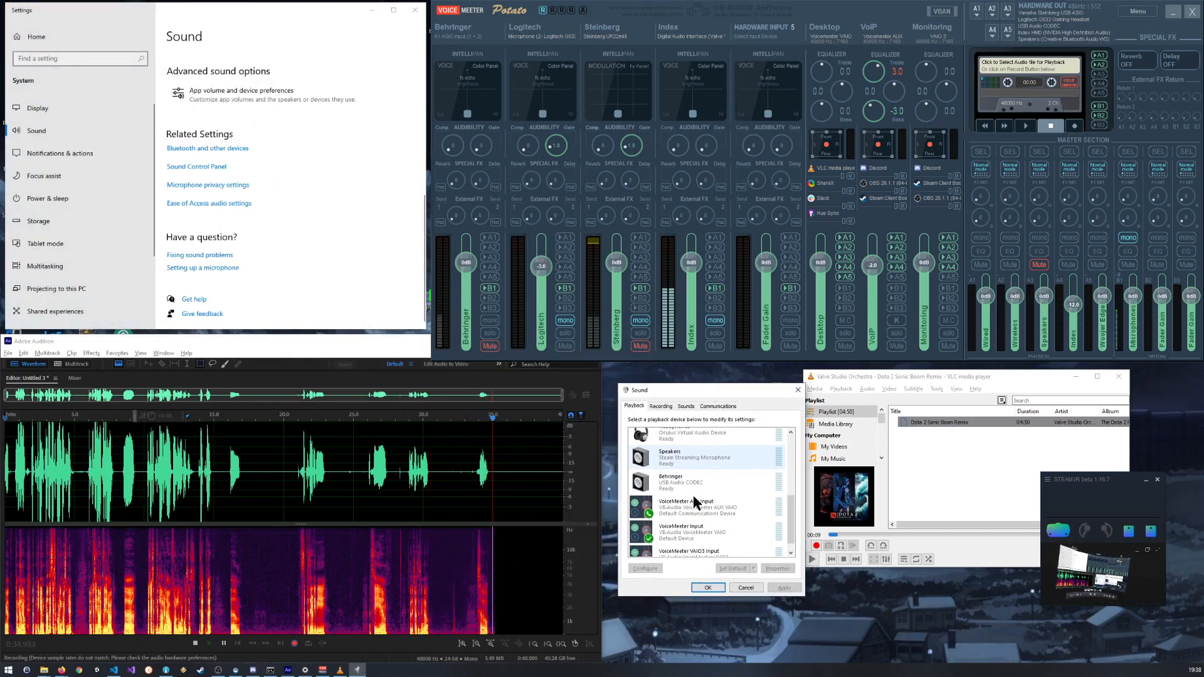
Step: Lower the Digital Audio Interface recording level to about 80 and confirm while the recording runs
click(661, 406)
double_click(682, 464)
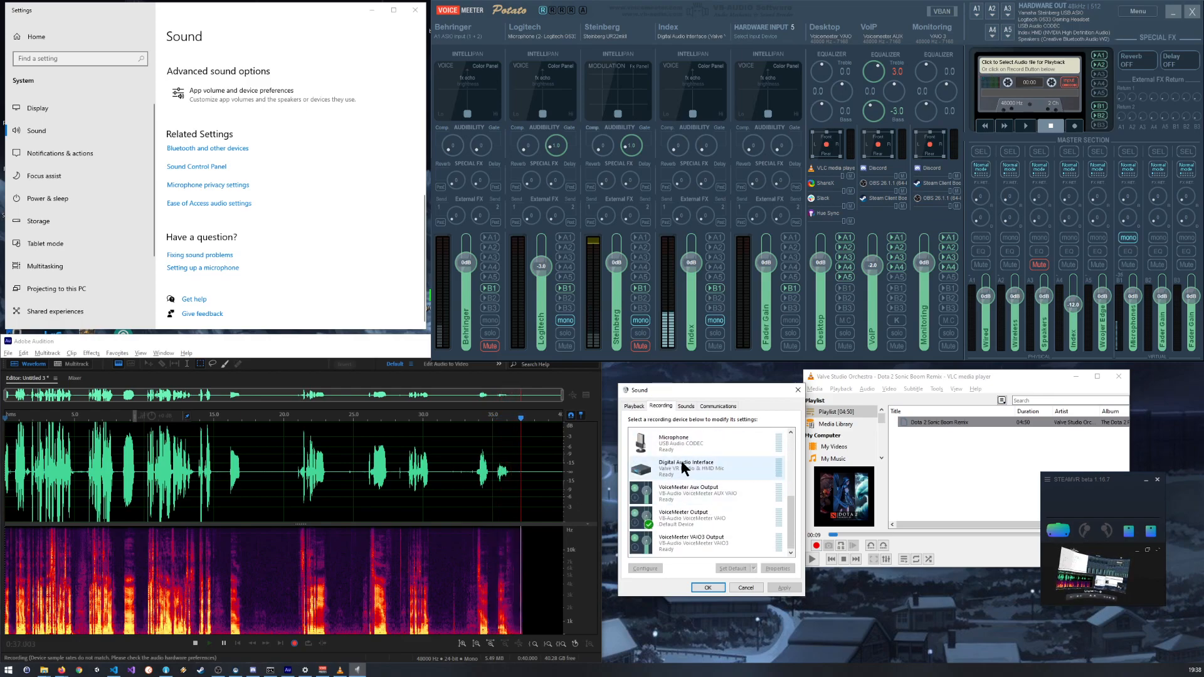
click(690, 442)
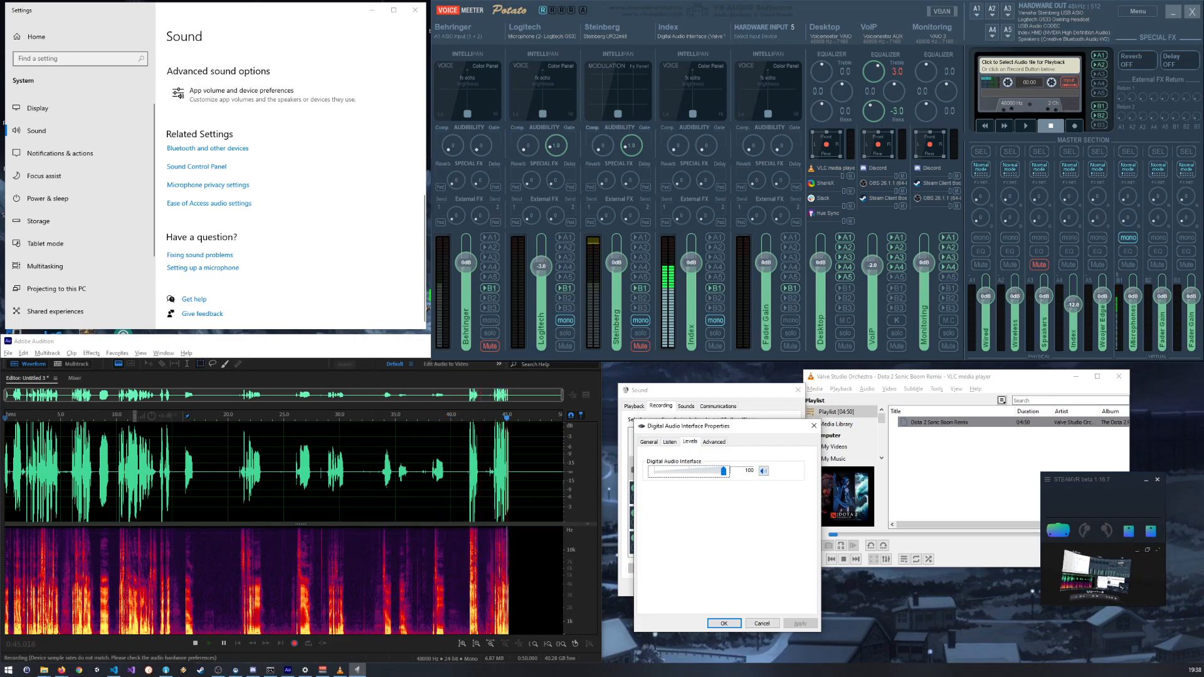
drag(724, 471, 711, 471)
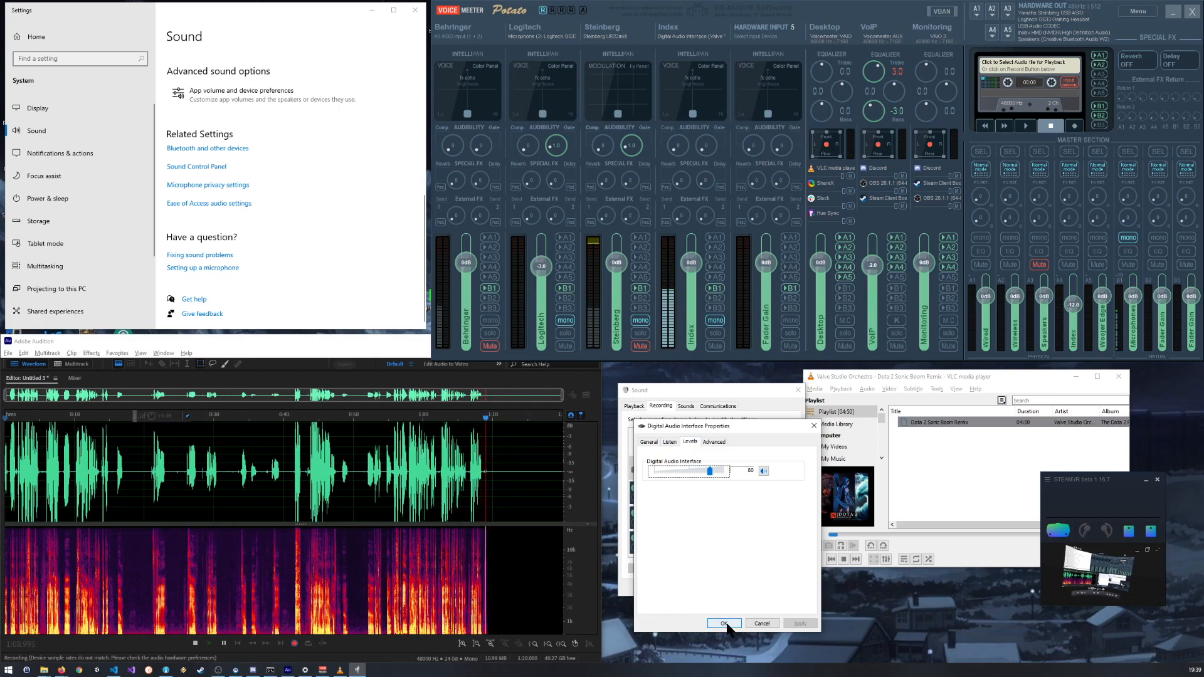
click(724, 623)
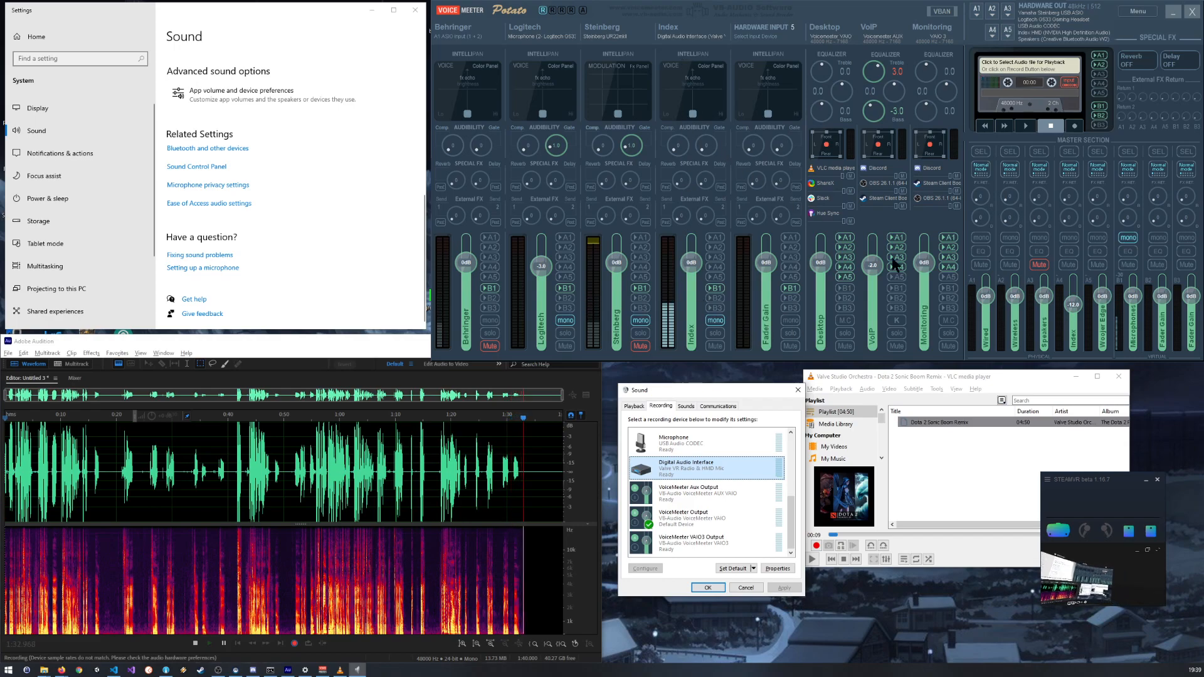
click(1134, 304)
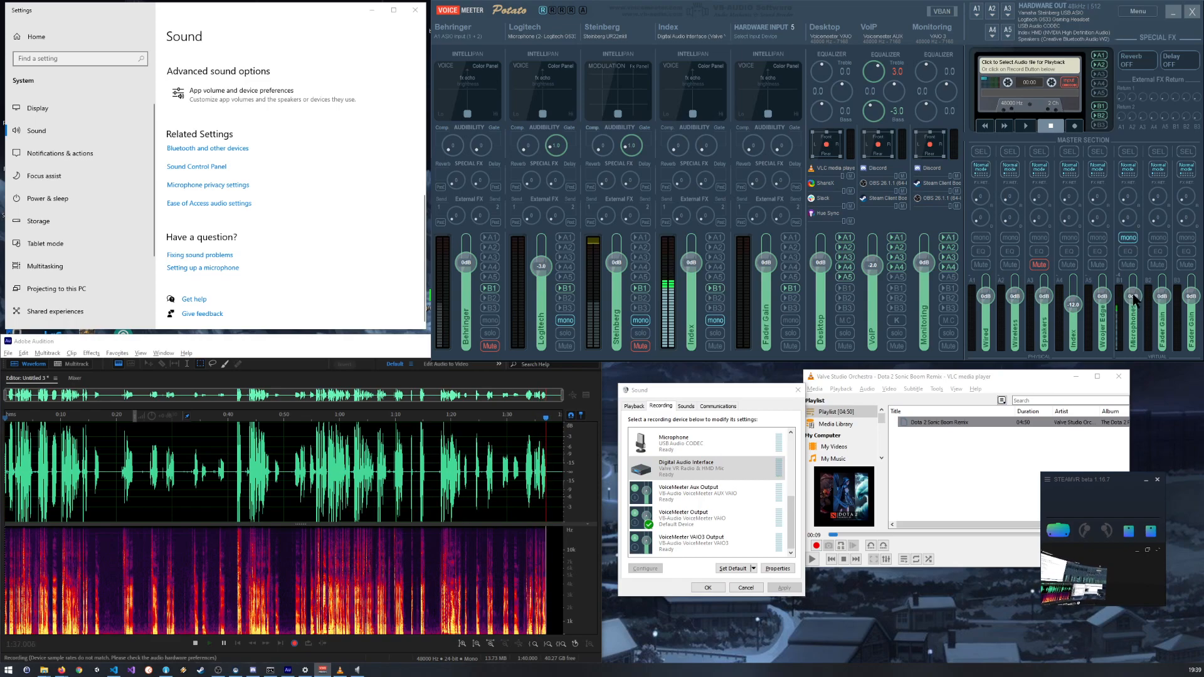
click(1128, 239)
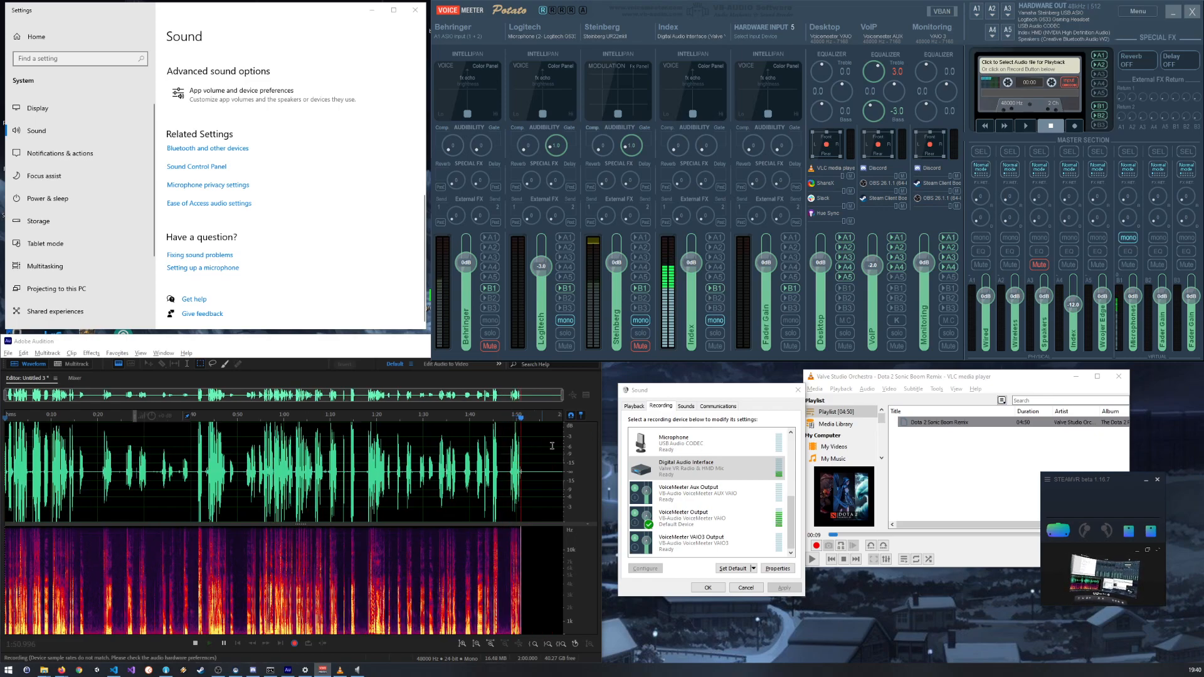
Step: Reduce the Digital Audio Interface recording level to 59 and confirm its properties
double_click(681, 469)
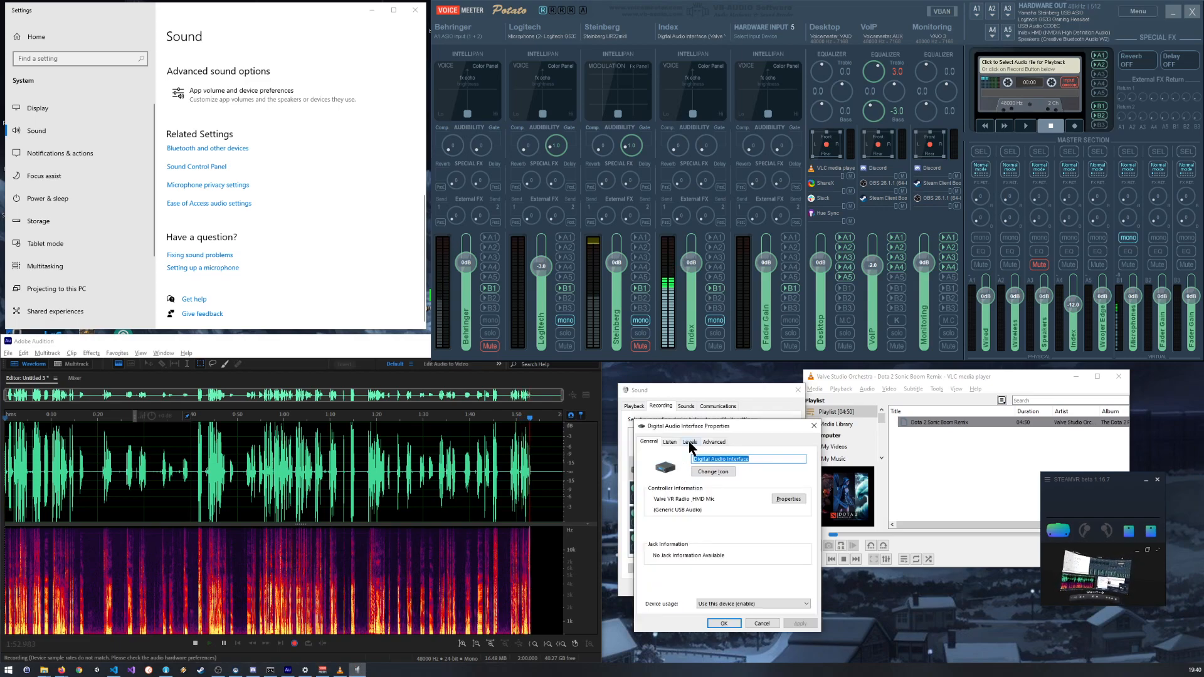
click(690, 443)
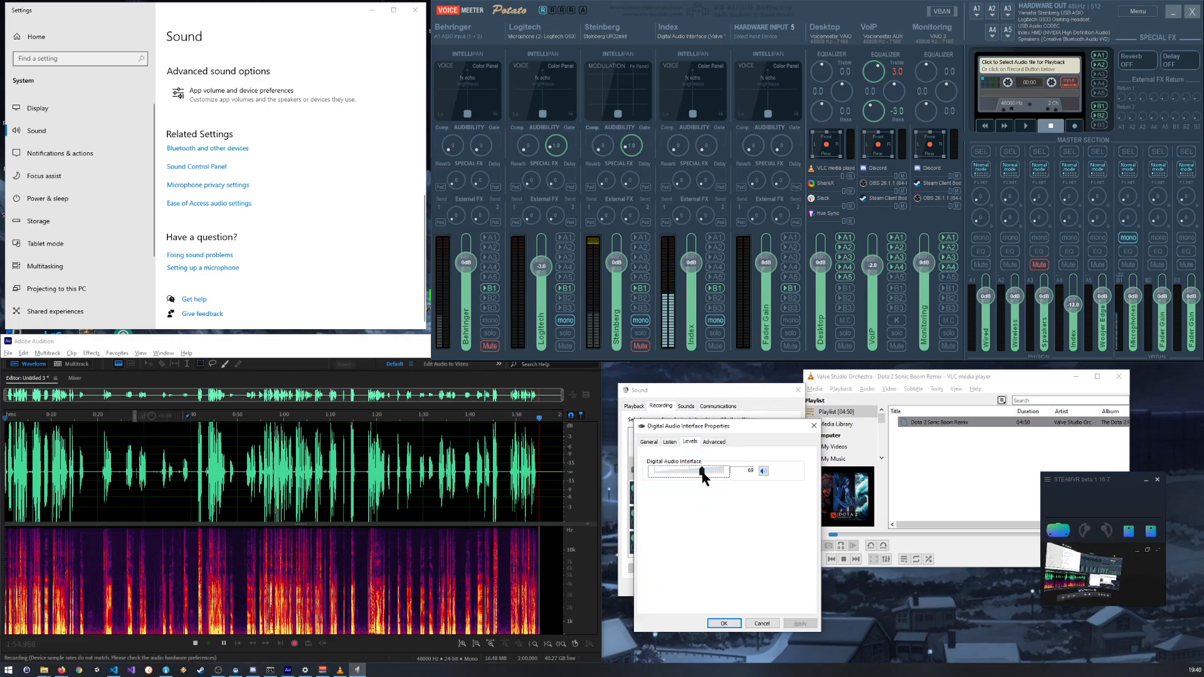
drag(702, 473, 697, 471)
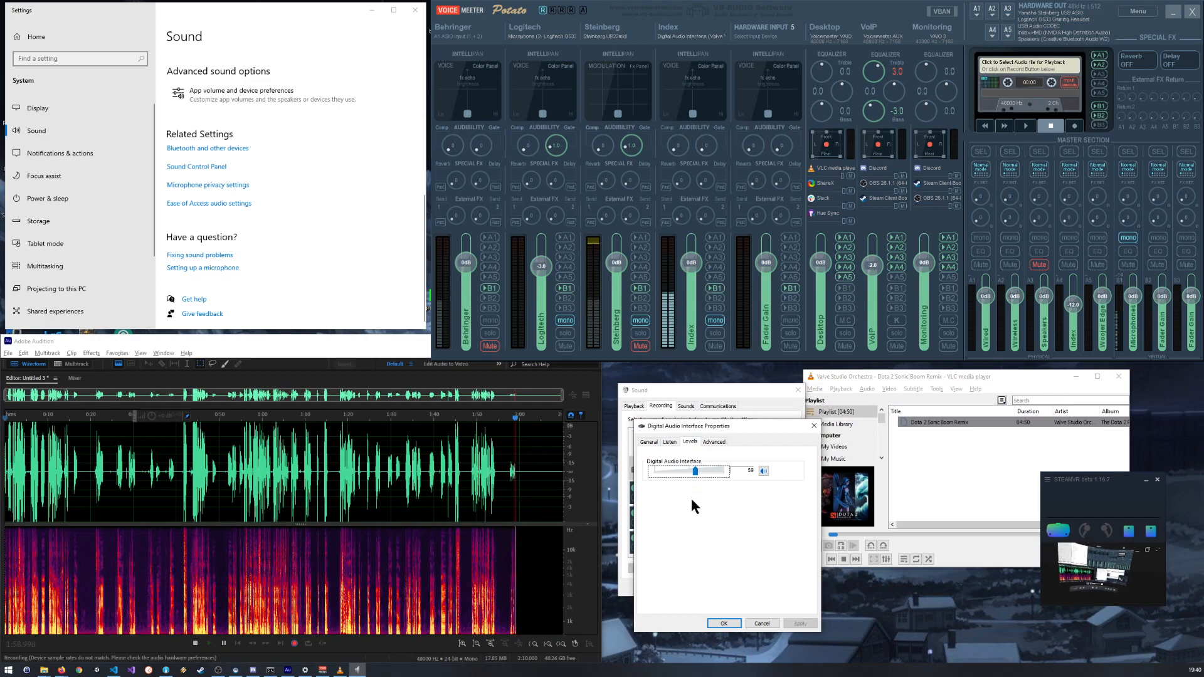
click(725, 624)
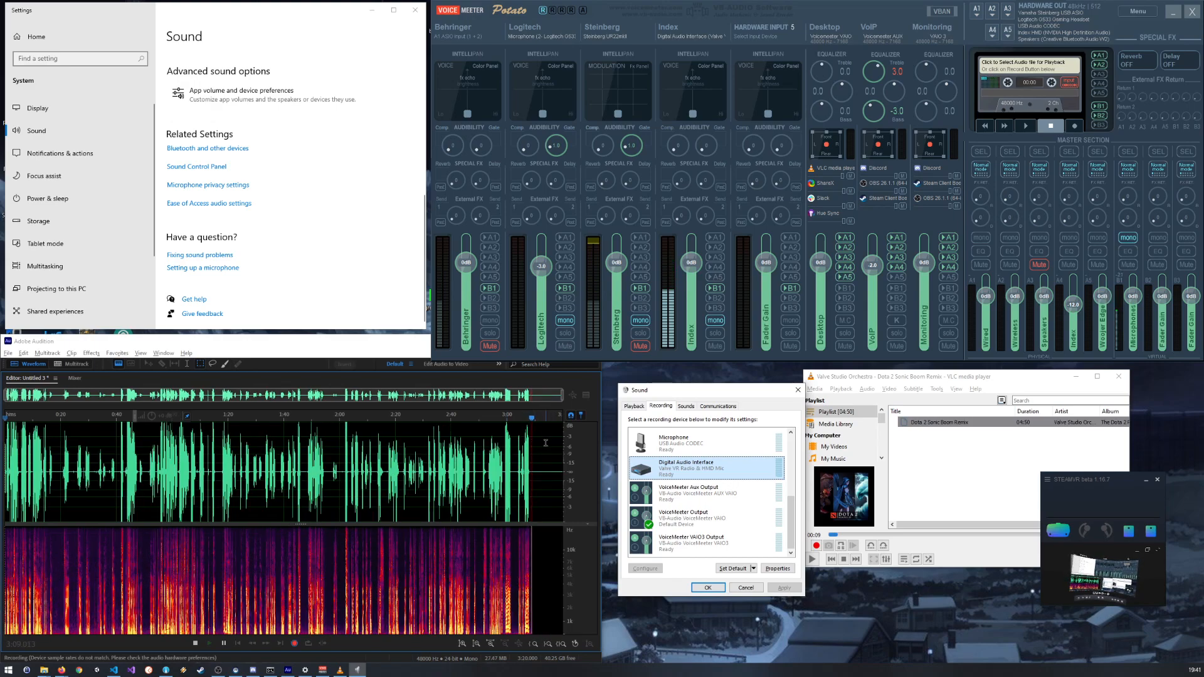
Step: Raise the Digital Audio Interface recording level to about 78 and confirm while the recording runs
scroll(526, 457, up, 5)
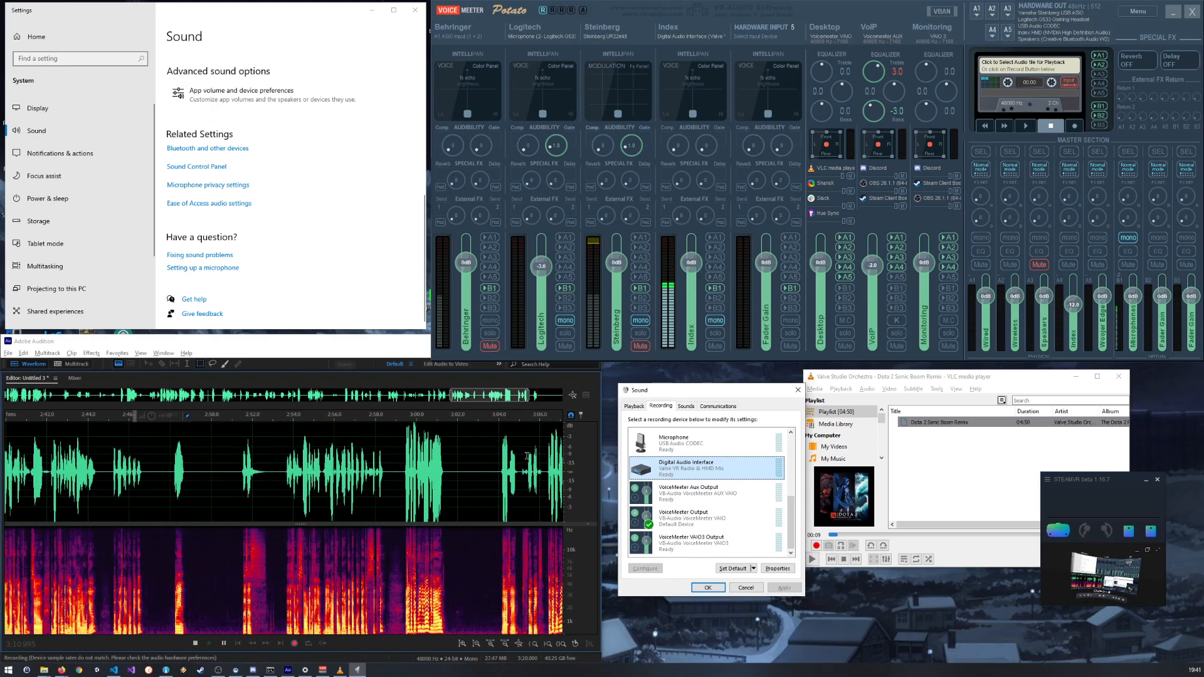
scroll(525, 456, up, 3)
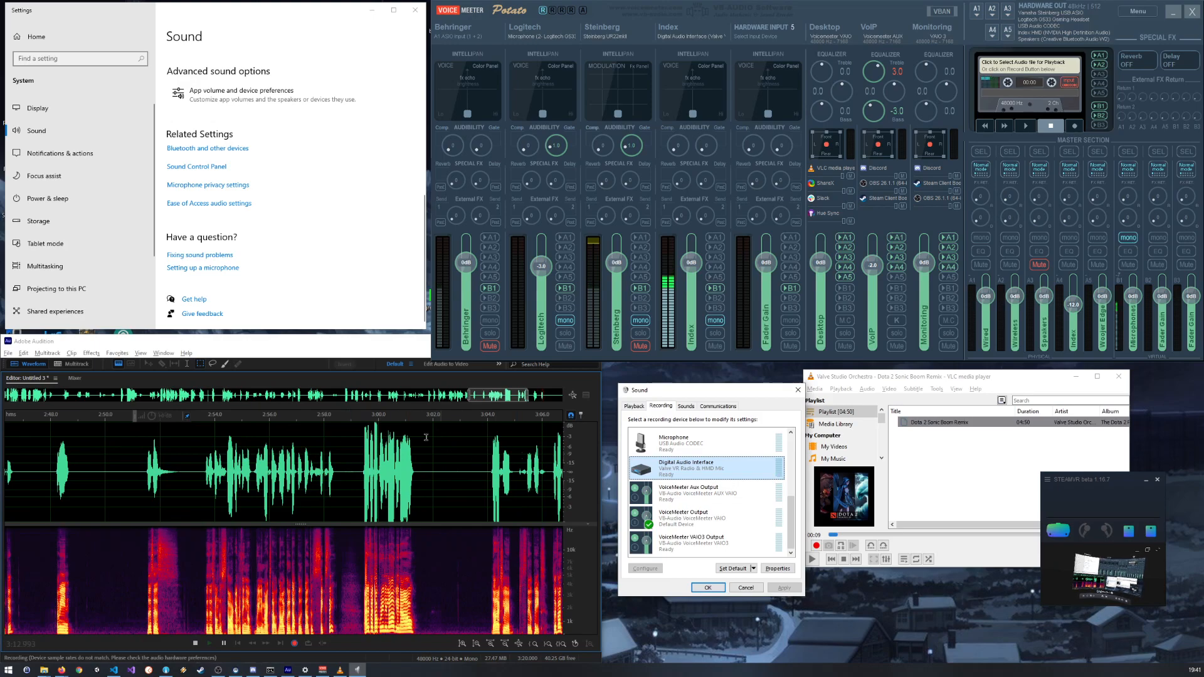
scroll(541, 463, down, 8)
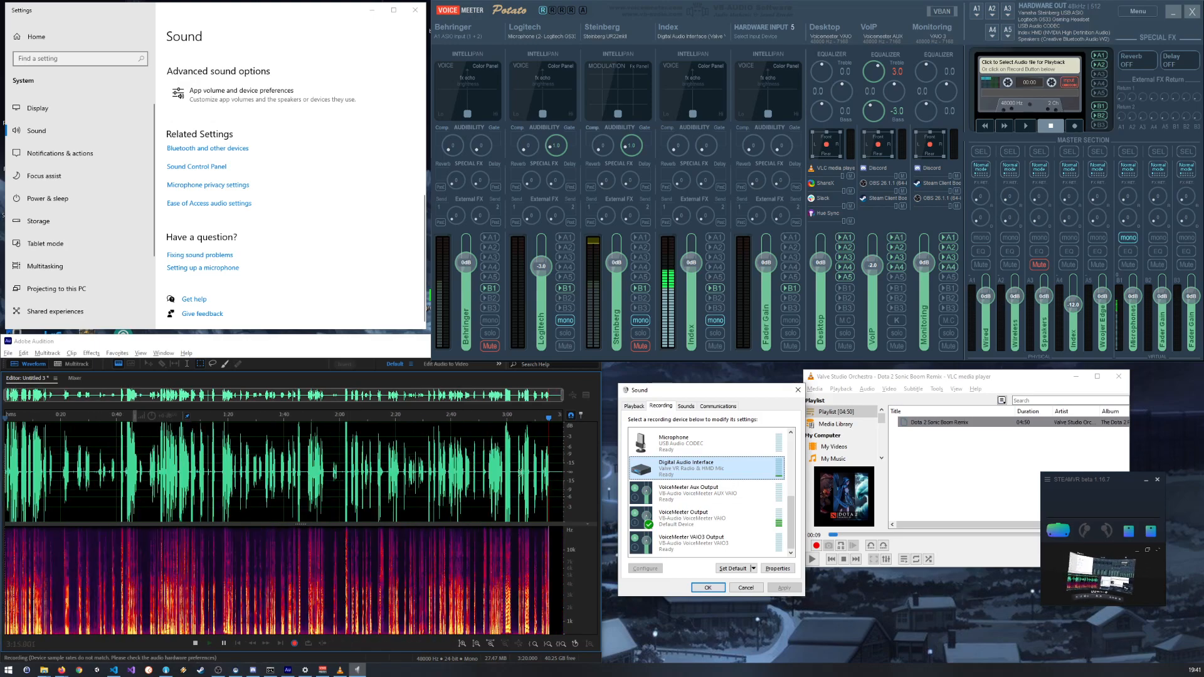
double_click(702, 463)
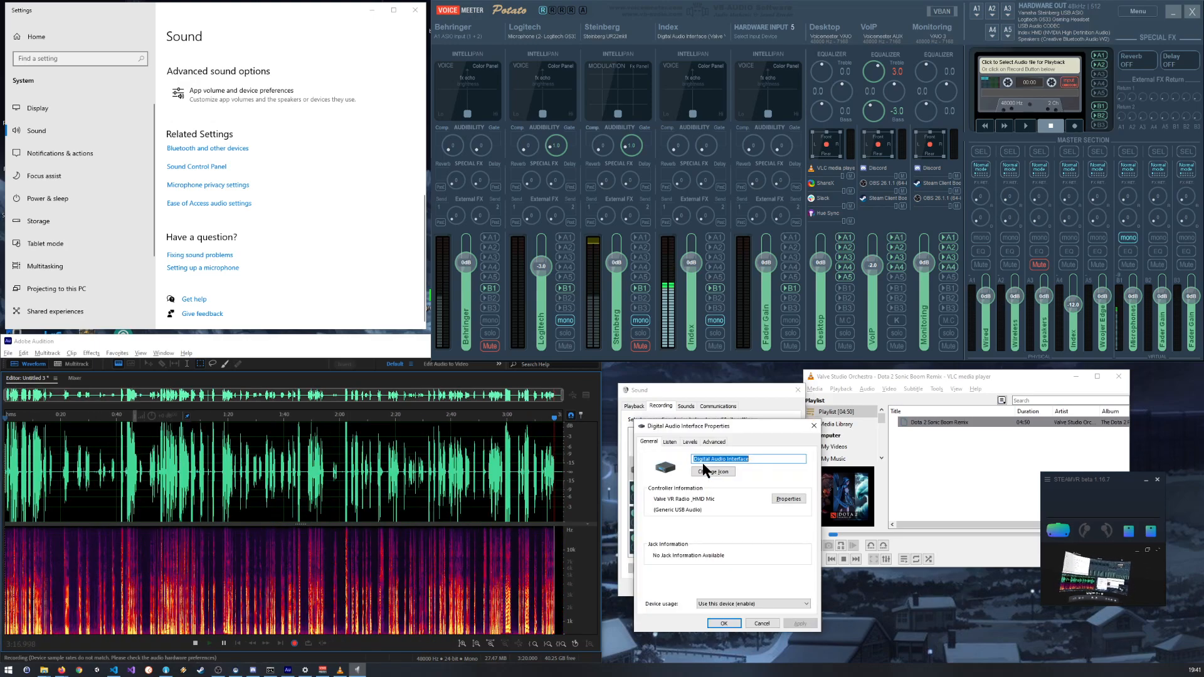
click(690, 442)
drag(695, 471, 710, 471)
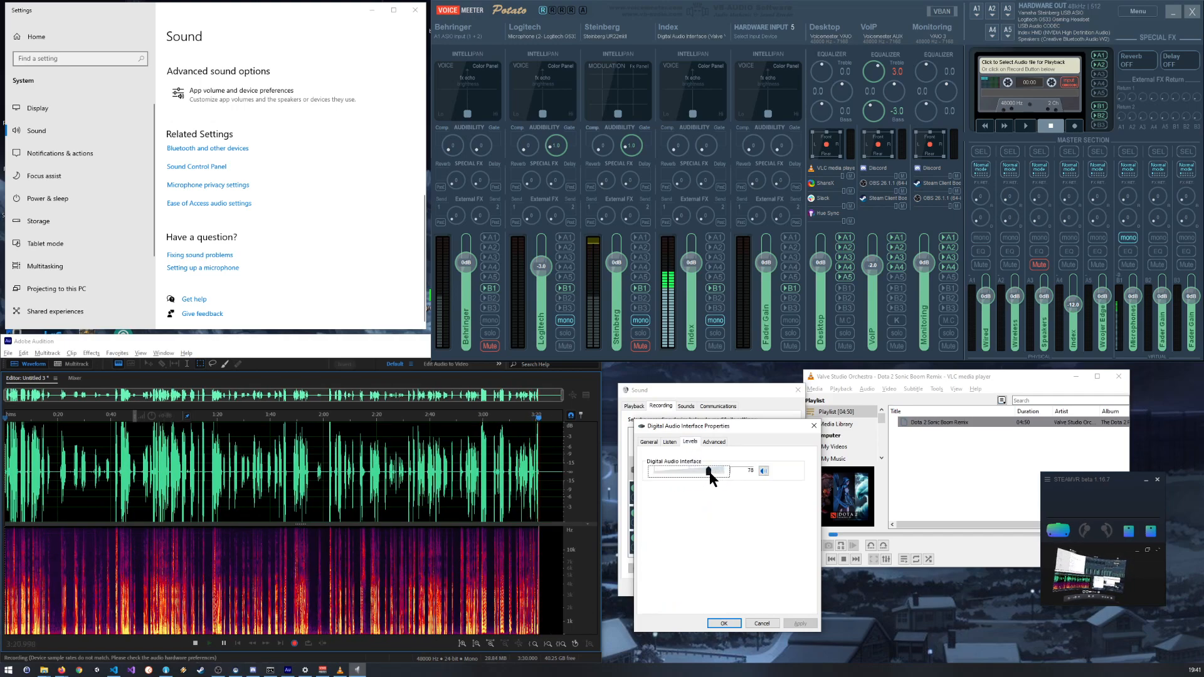
click(724, 624)
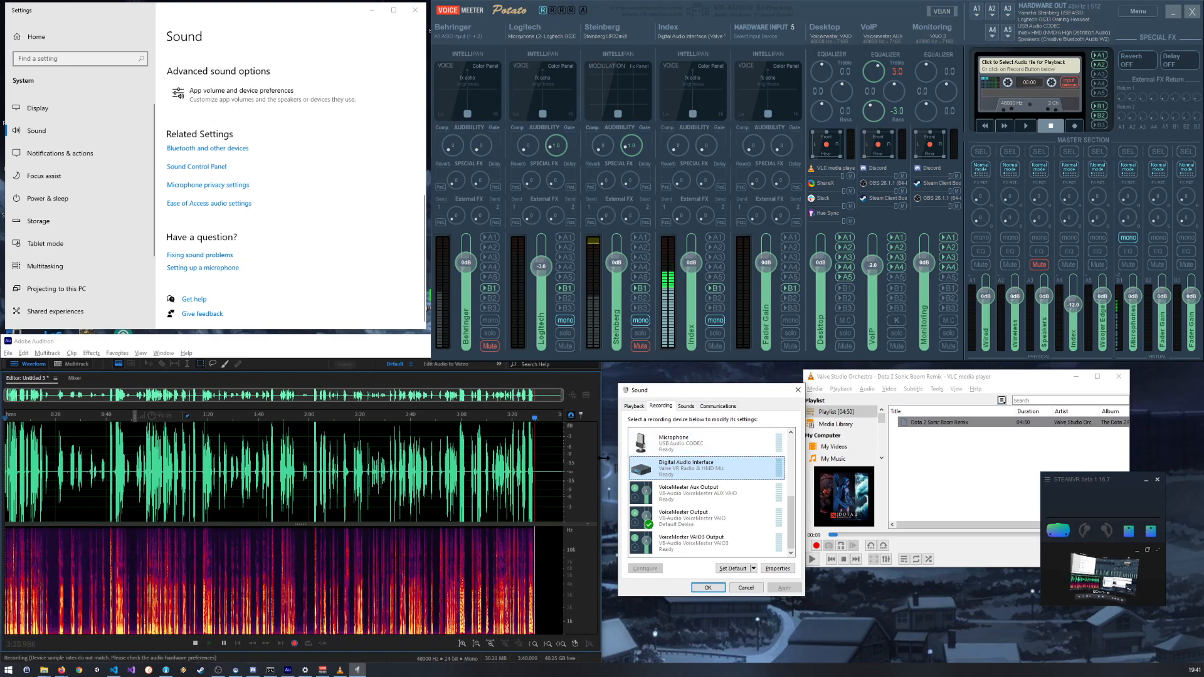
Step: Examine the recorded waveform up close between about 3:25 and 3:38 for clipped peaks
scroll(438, 466, up, 7)
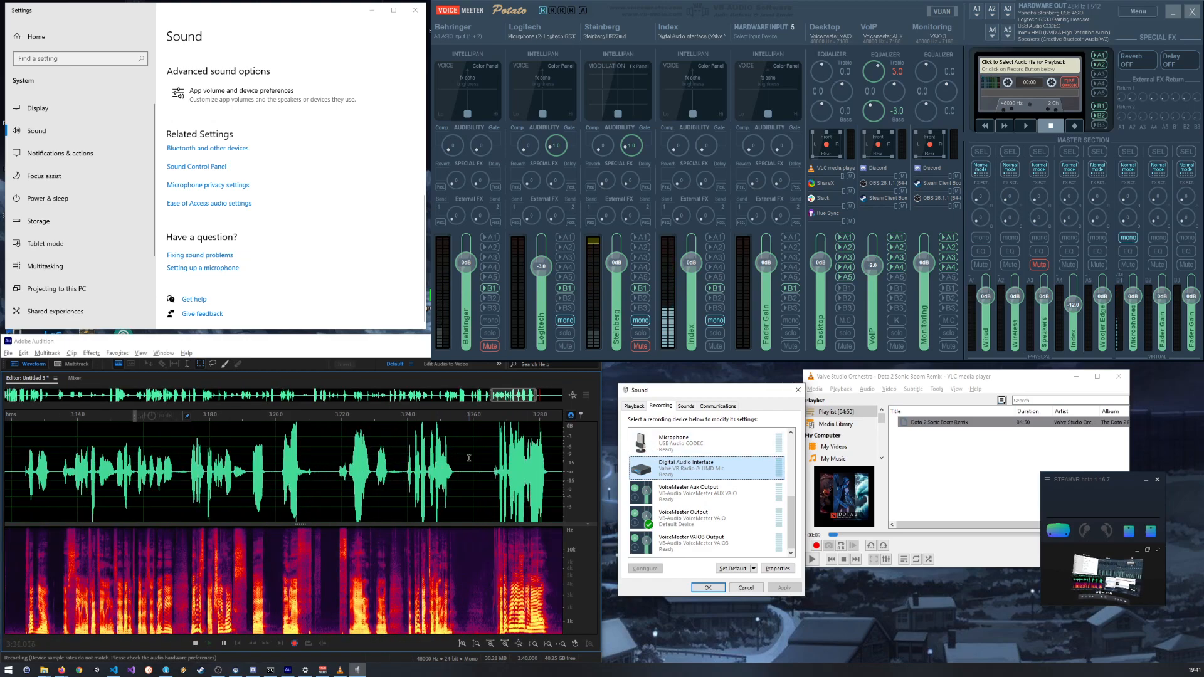
scroll(469, 458, down, 3)
scroll(469, 457, down, 1)
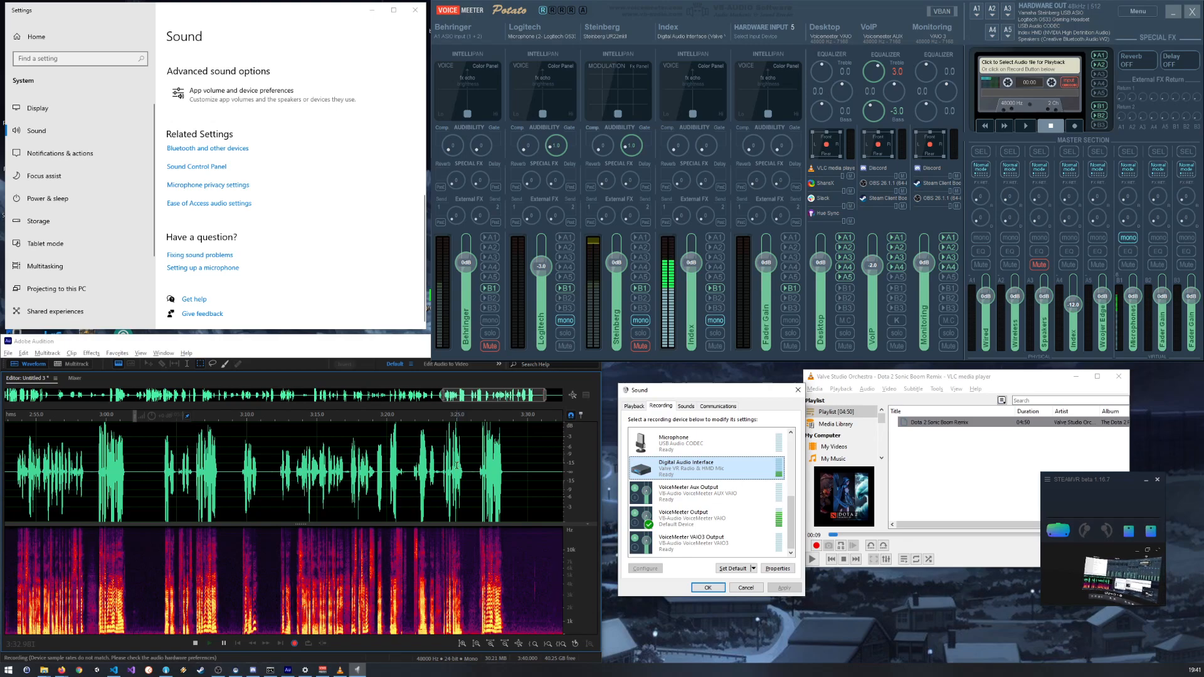
scroll(492, 437, down, 5)
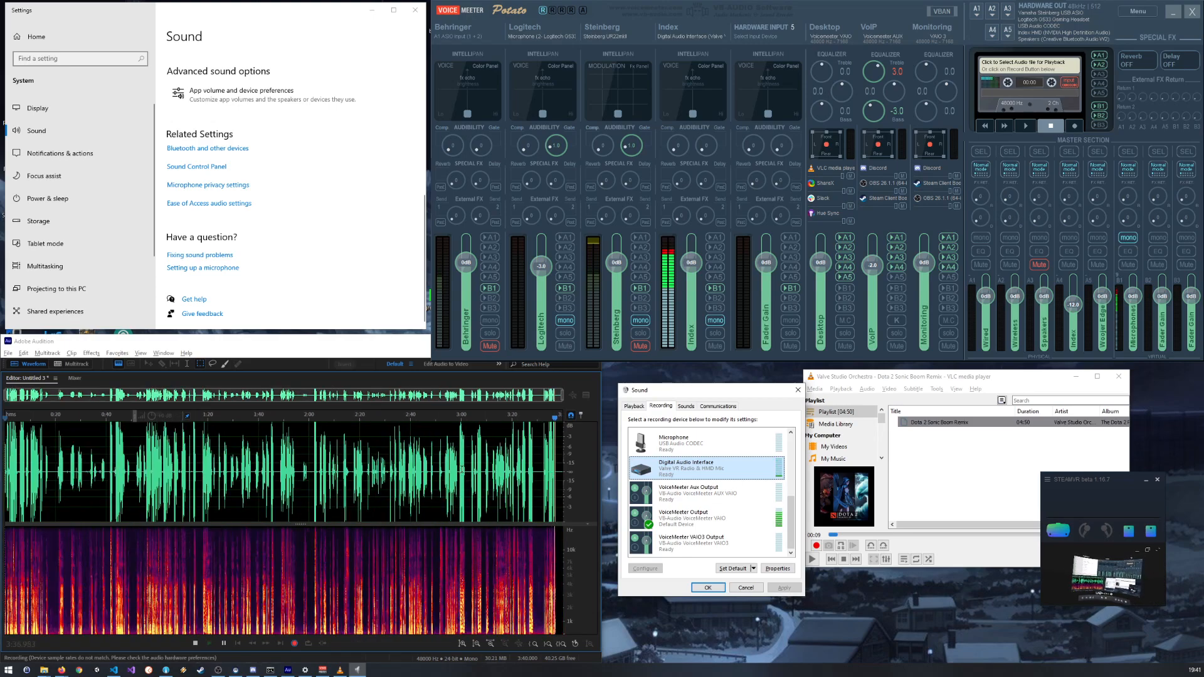
scroll(554, 458, up, 10)
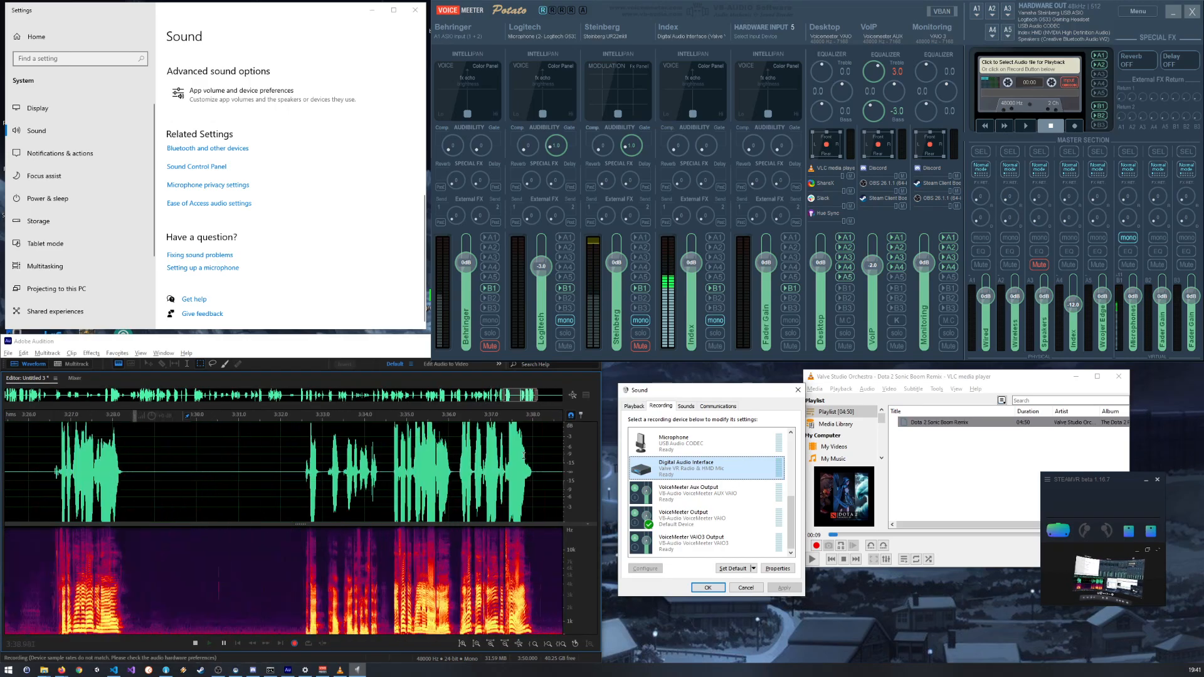
scroll(524, 455, up, 2)
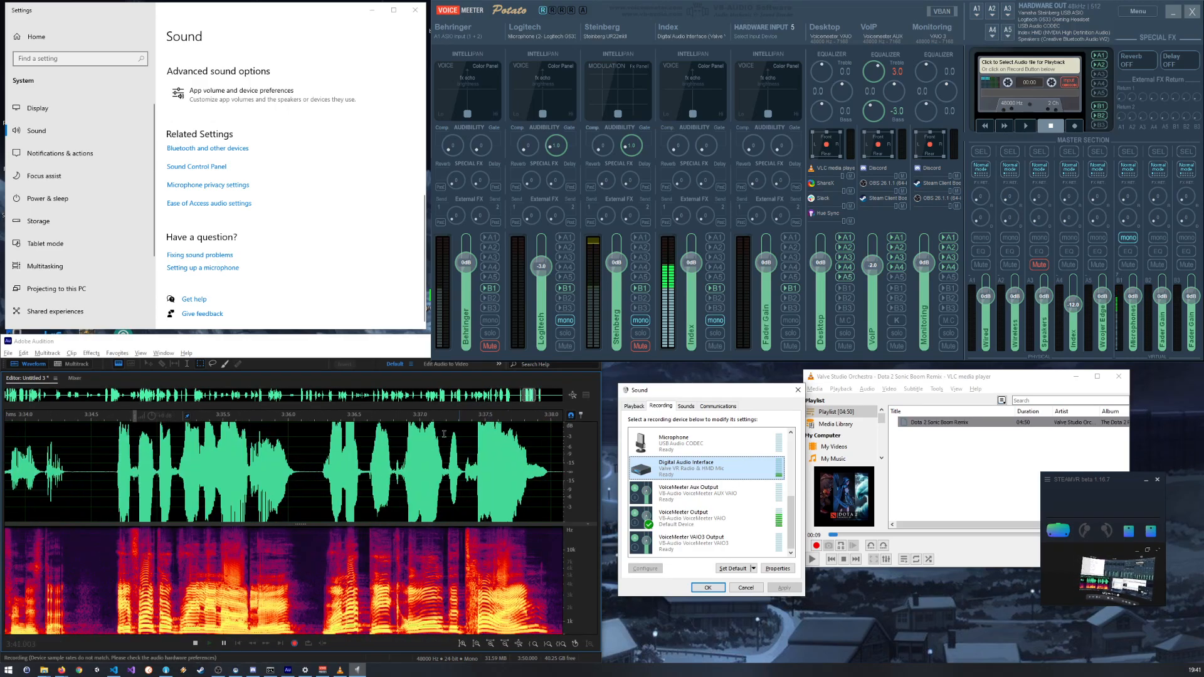
scroll(319, 462, down, 4)
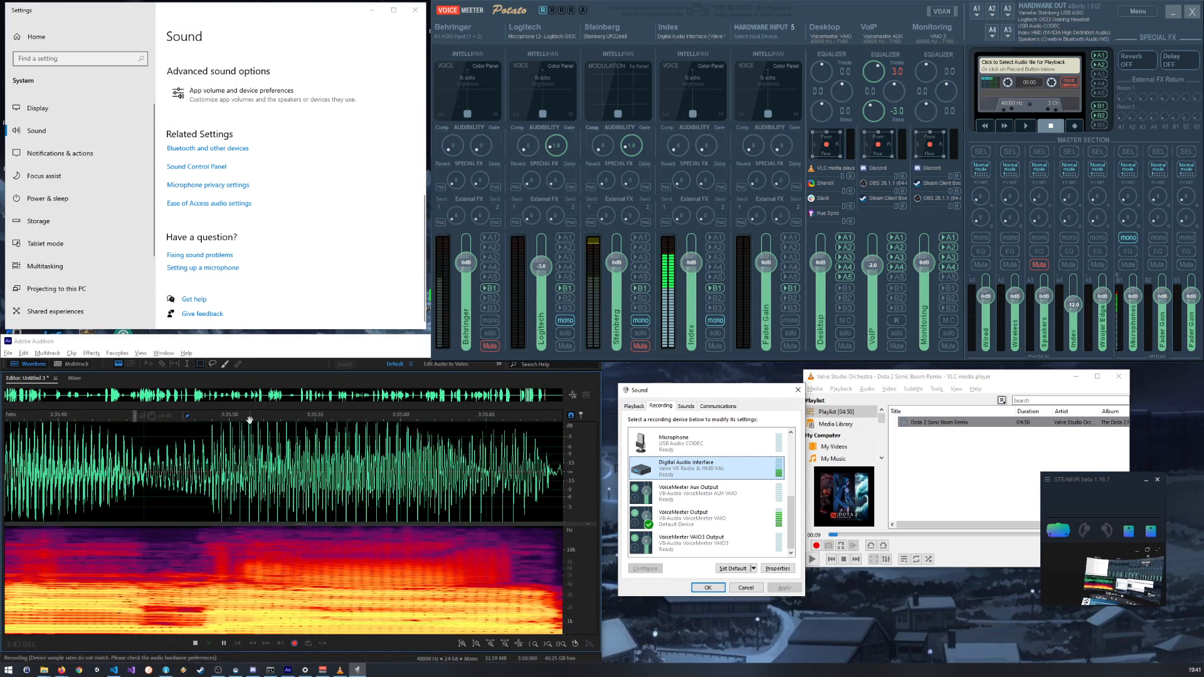
scroll(319, 462, down, 10)
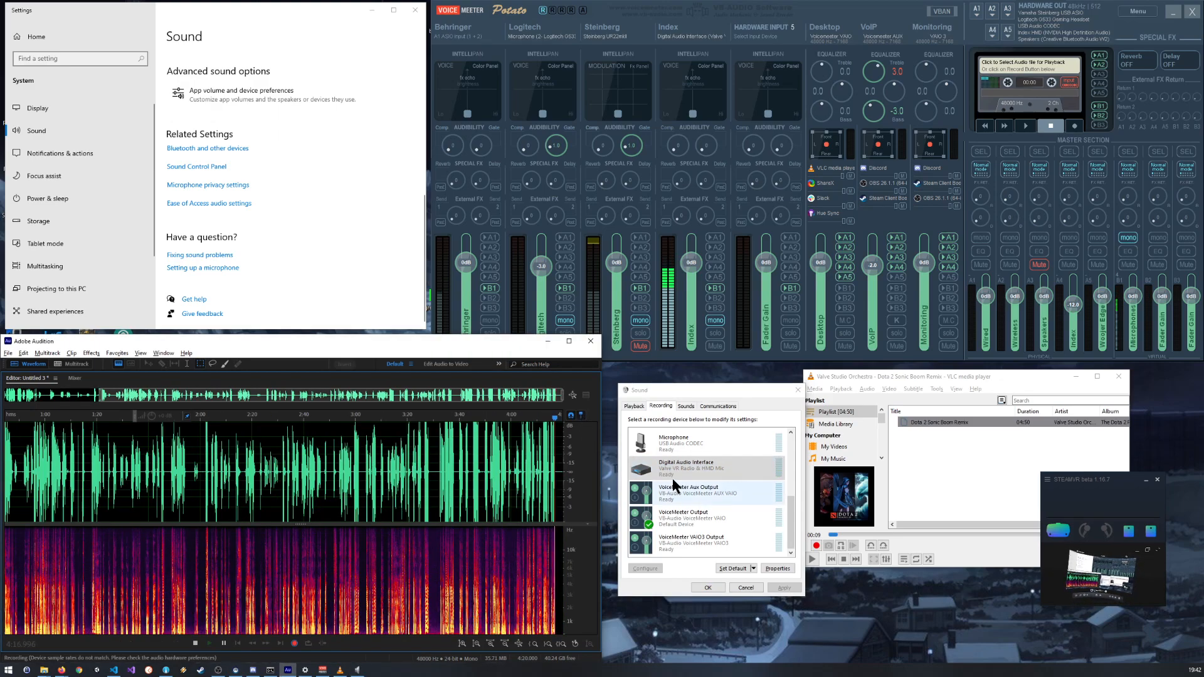
Step: Set the Digital Audio Interface recording level to 67 and confirm its properties
double_click(669, 470)
click(690, 442)
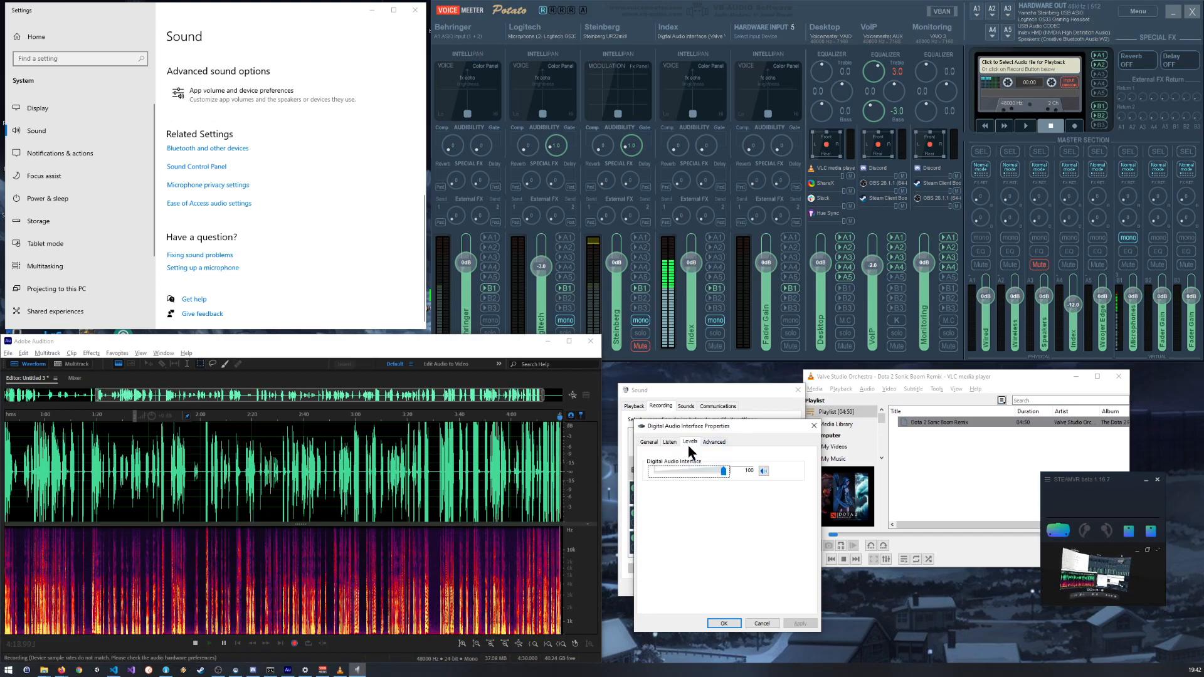
drag(725, 476, 700, 469)
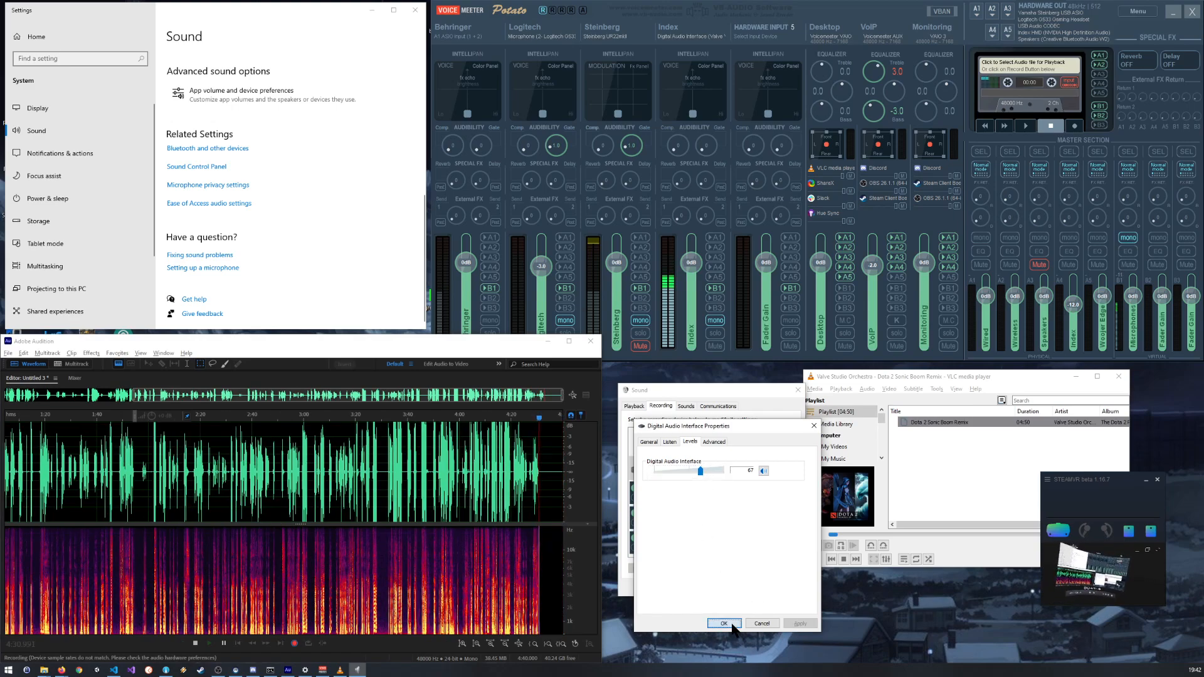
click(725, 624)
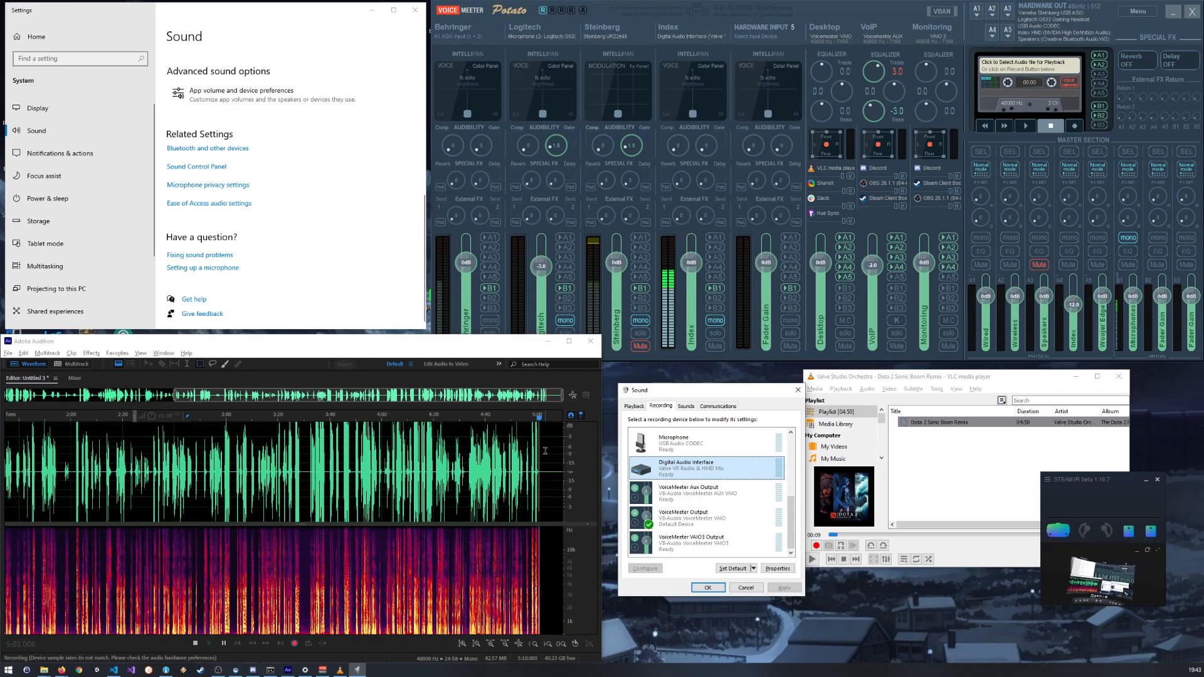
Step: Inspect the recorded peaks around 4:59 up close for clipping and close the Sound dialog
scroll(552, 471, up, 8)
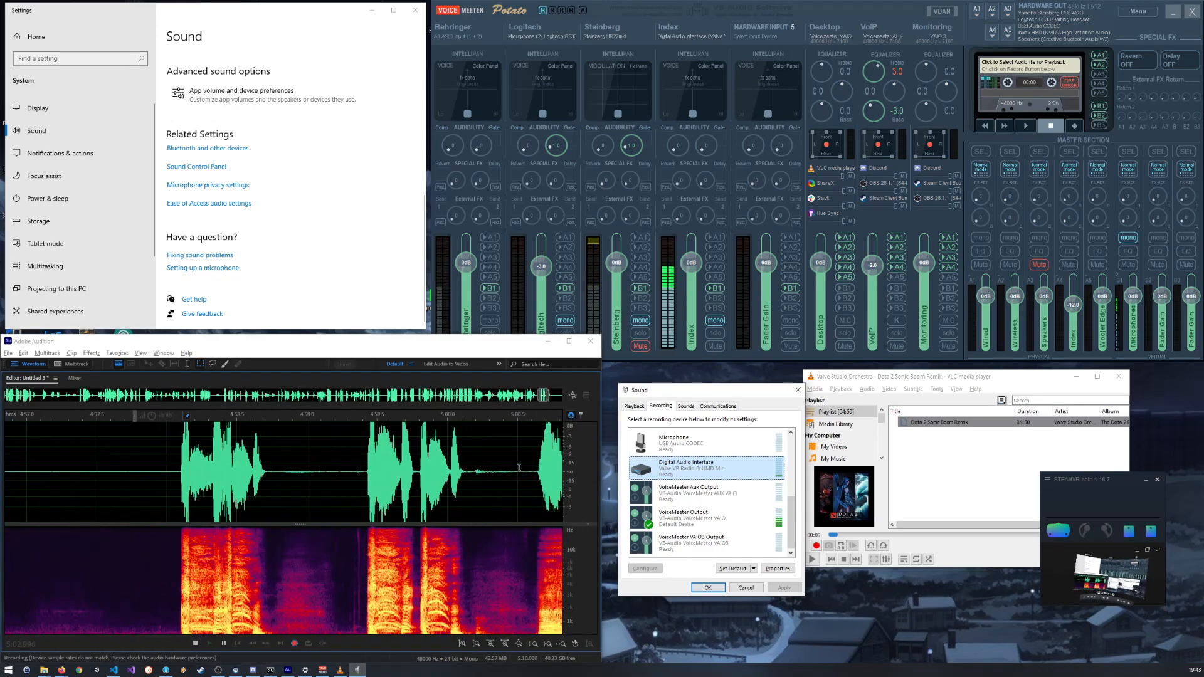
scroll(431, 473, up, 5)
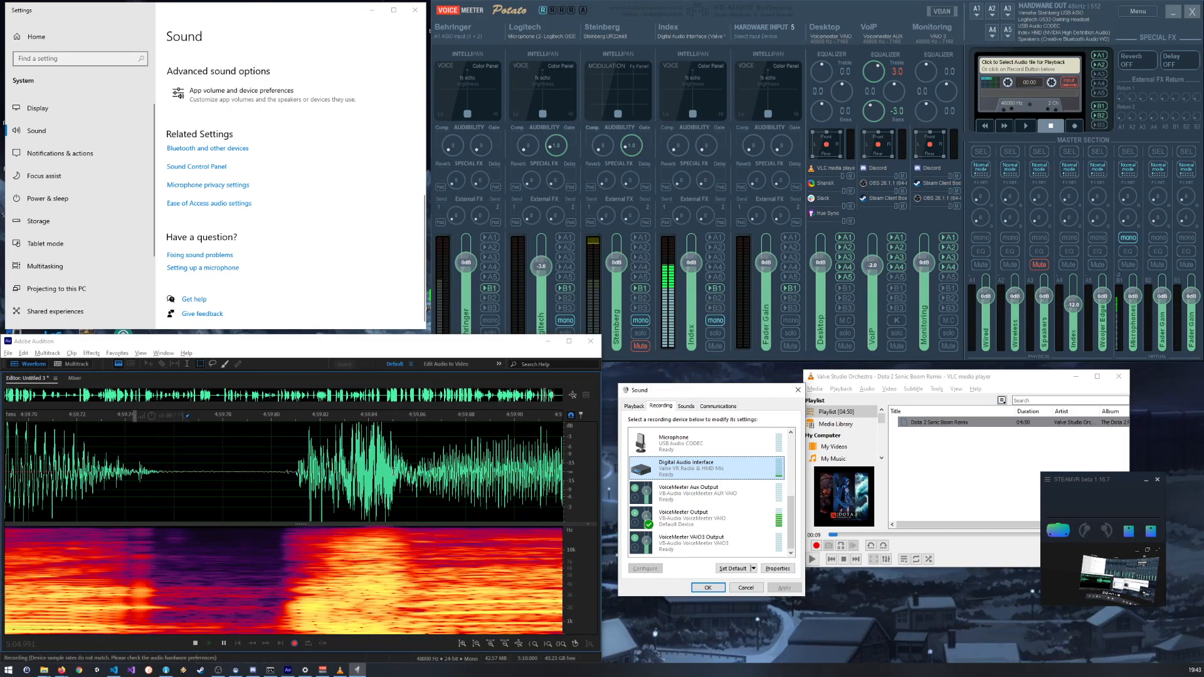
scroll(394, 471, down, 15)
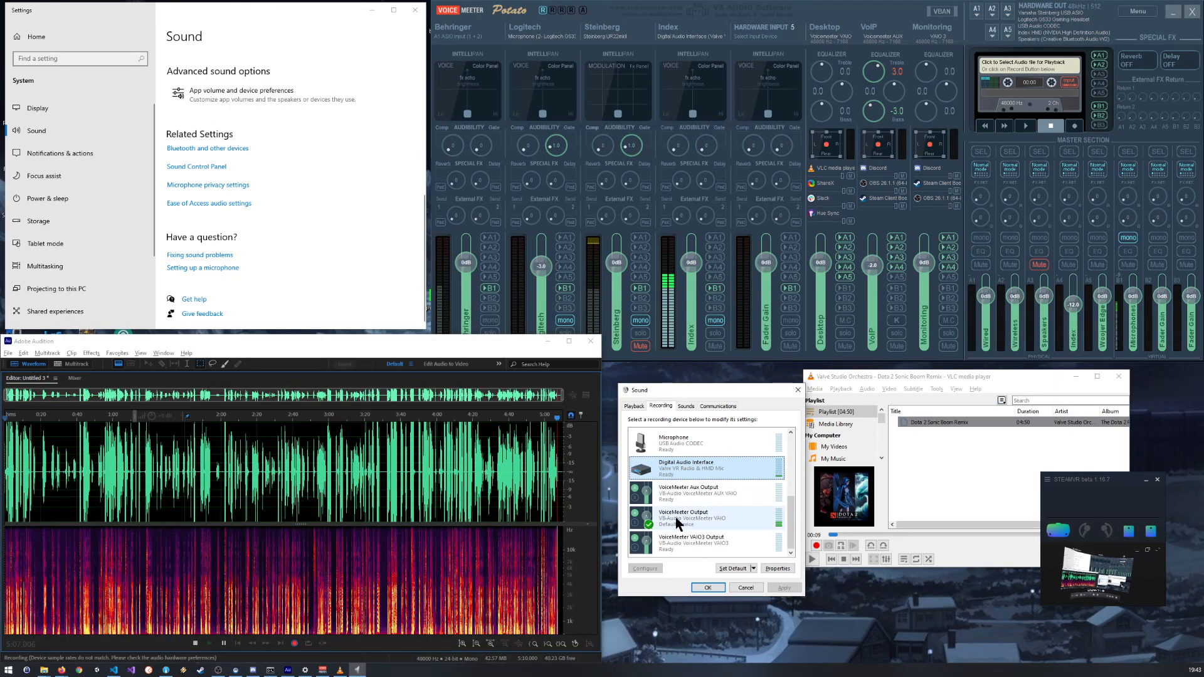
click(715, 588)
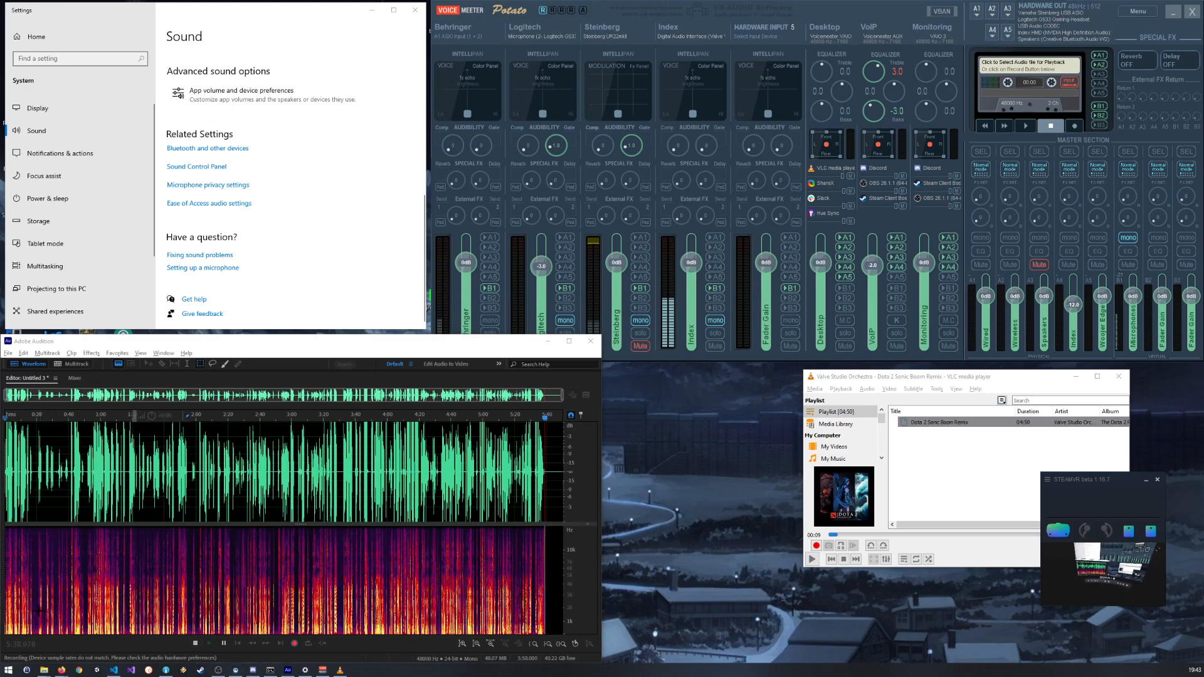
Step: Move the VLC window lower on the desktop and reopen the Sound Control Panel in the empty area above it
drag(882, 378, 799, 442)
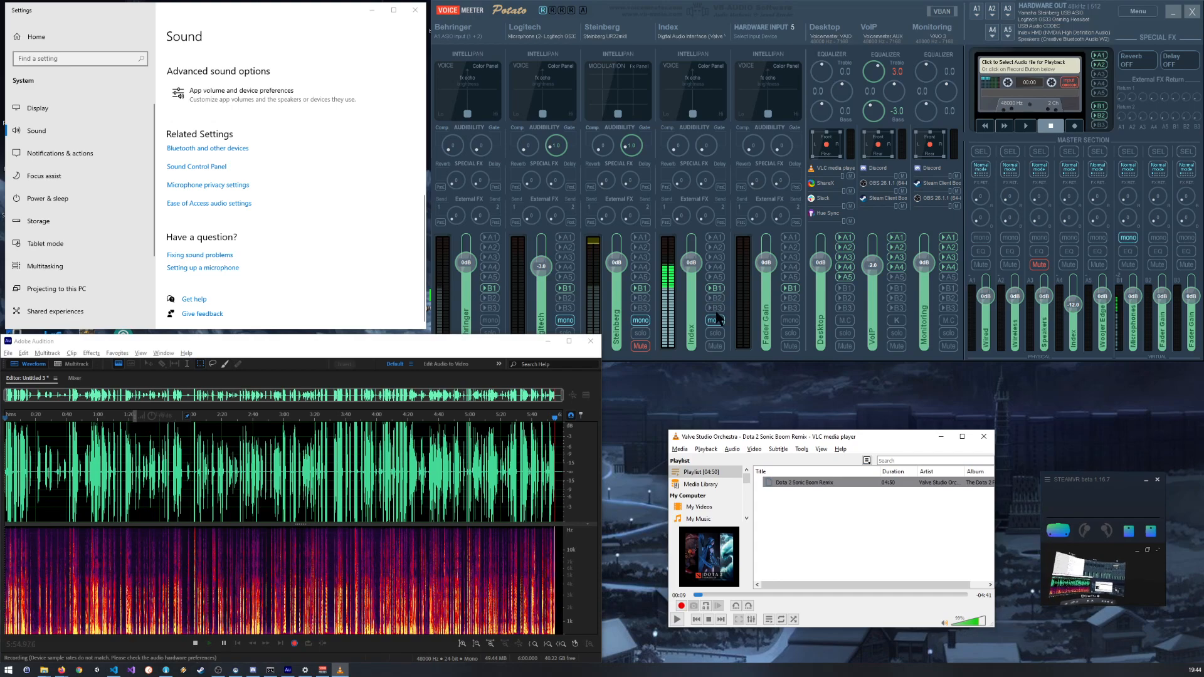
click(190, 168)
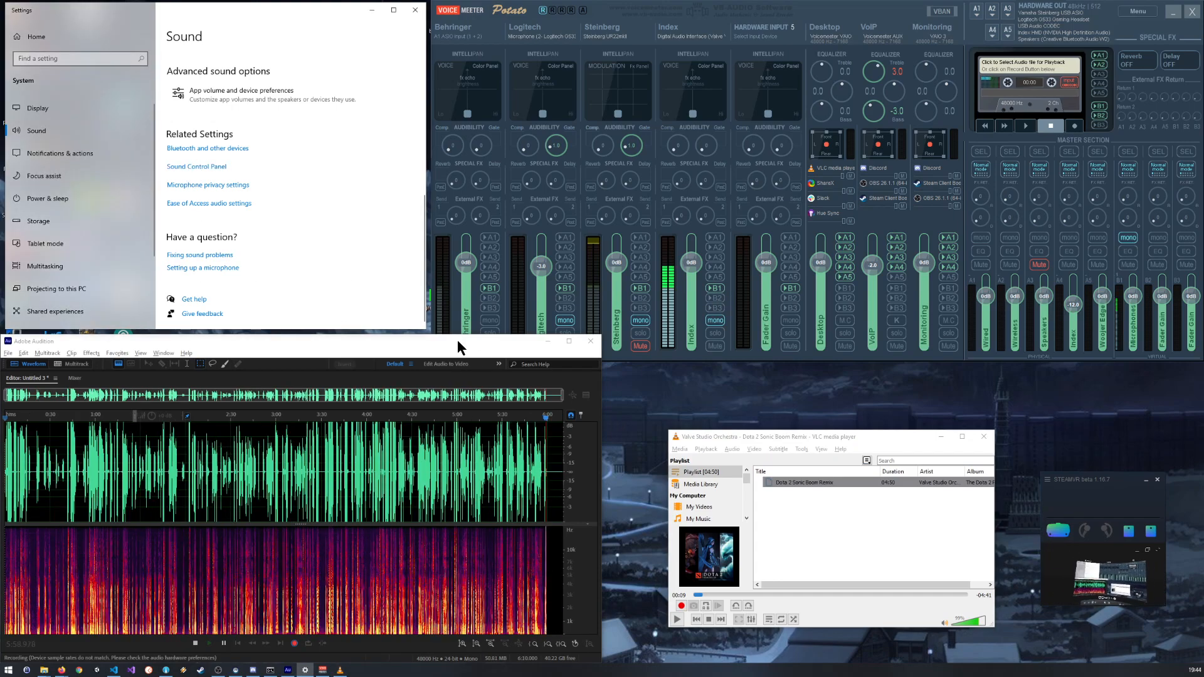
drag(162, 92, 699, 372)
Step: Set the Digital Audio Interface recording level to 50, confirm its properties and close the Sound dialog
scroll(693, 474, down, 2)
scroll(693, 473, down, 3)
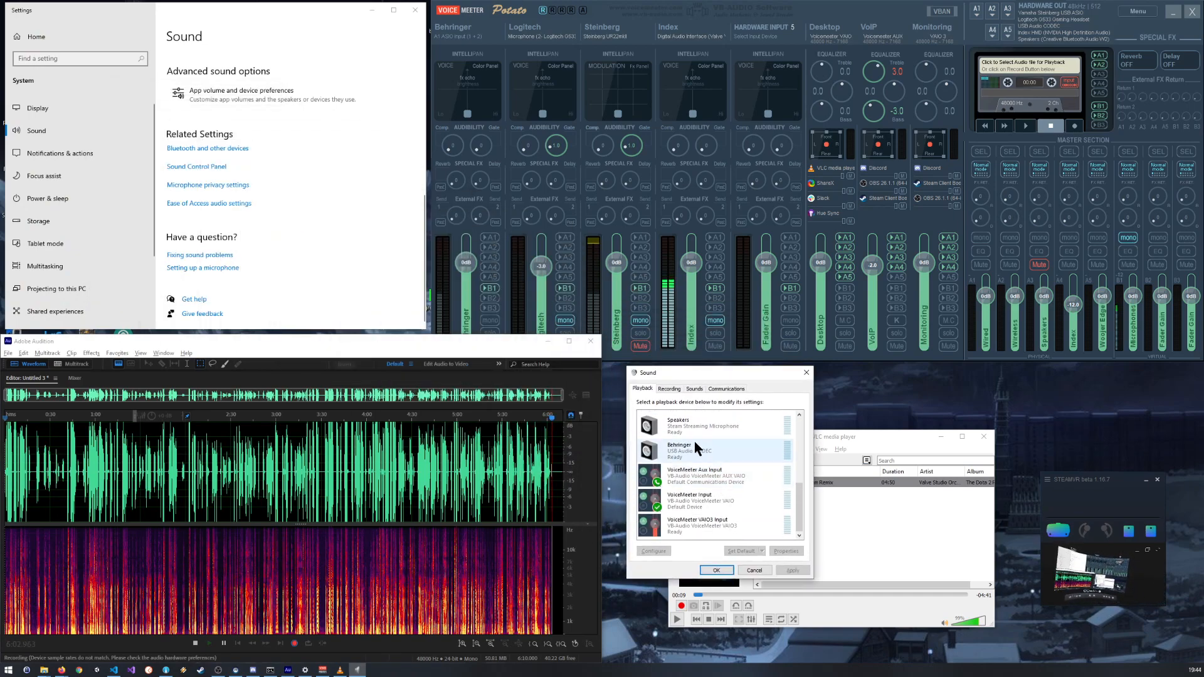
scroll(691, 448, up, 3)
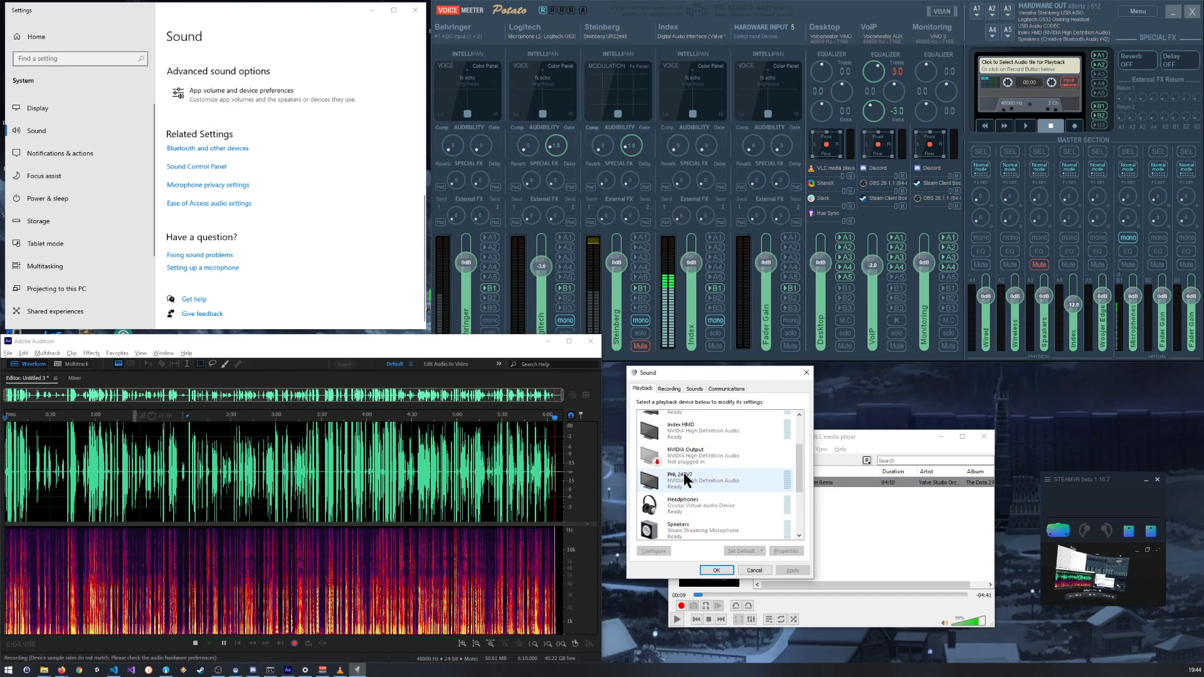
scroll(698, 469, up, 1)
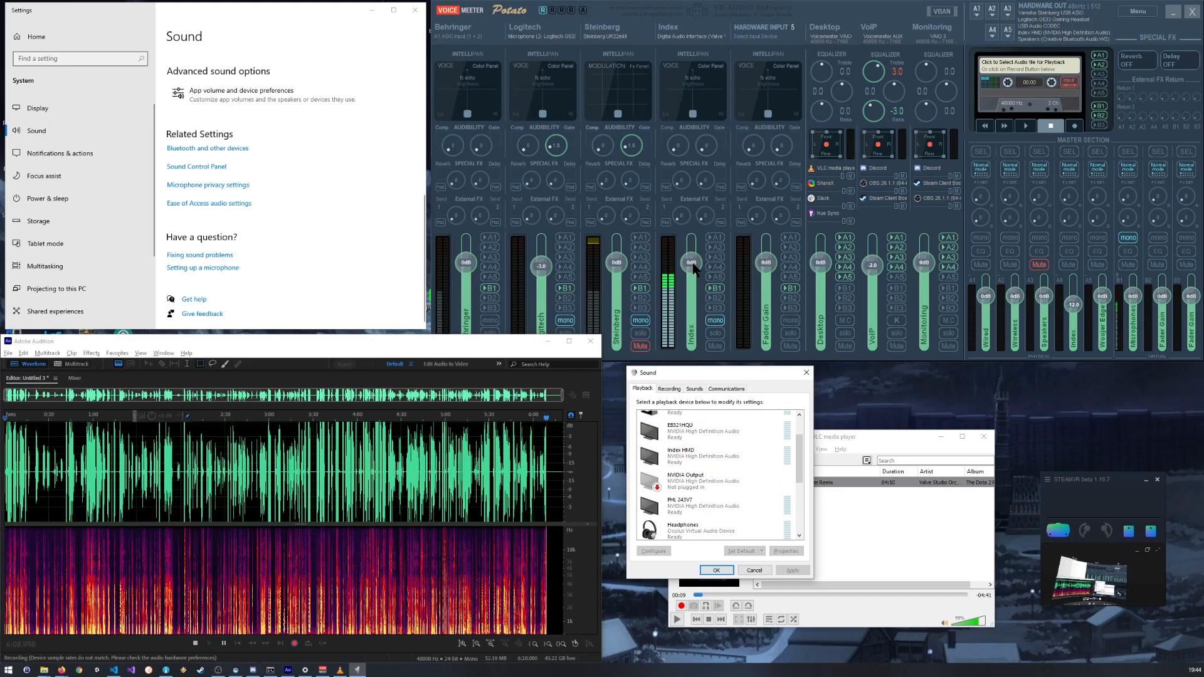
scroll(715, 452, down, 6)
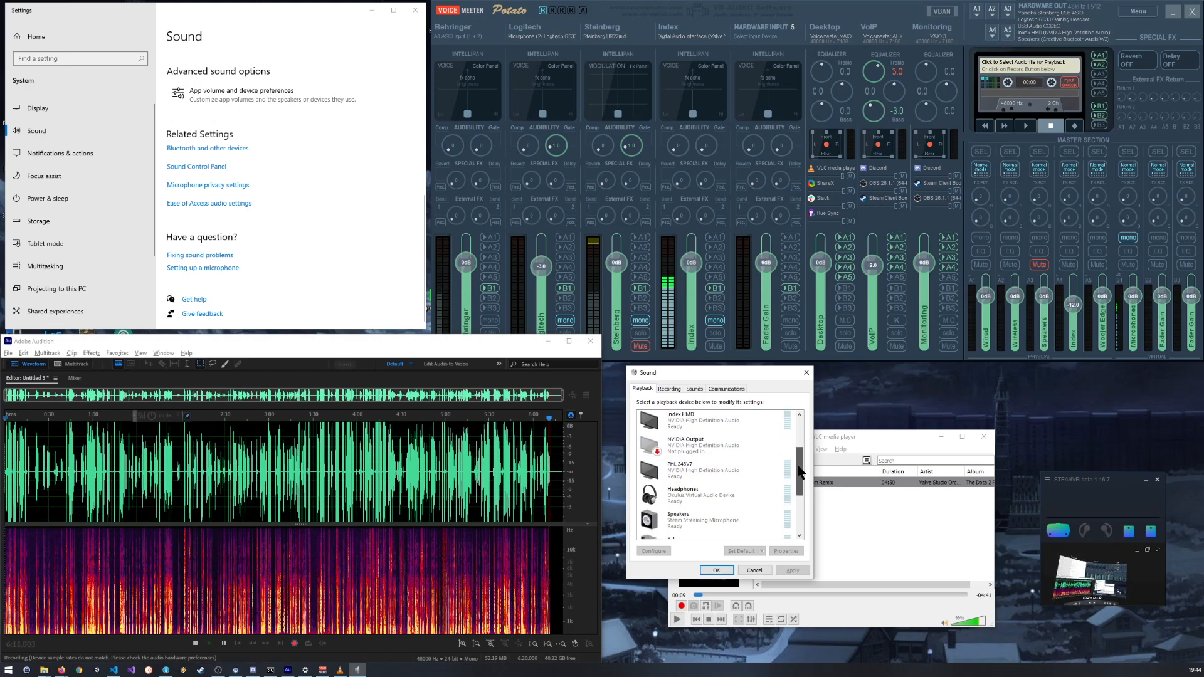
click(668, 389)
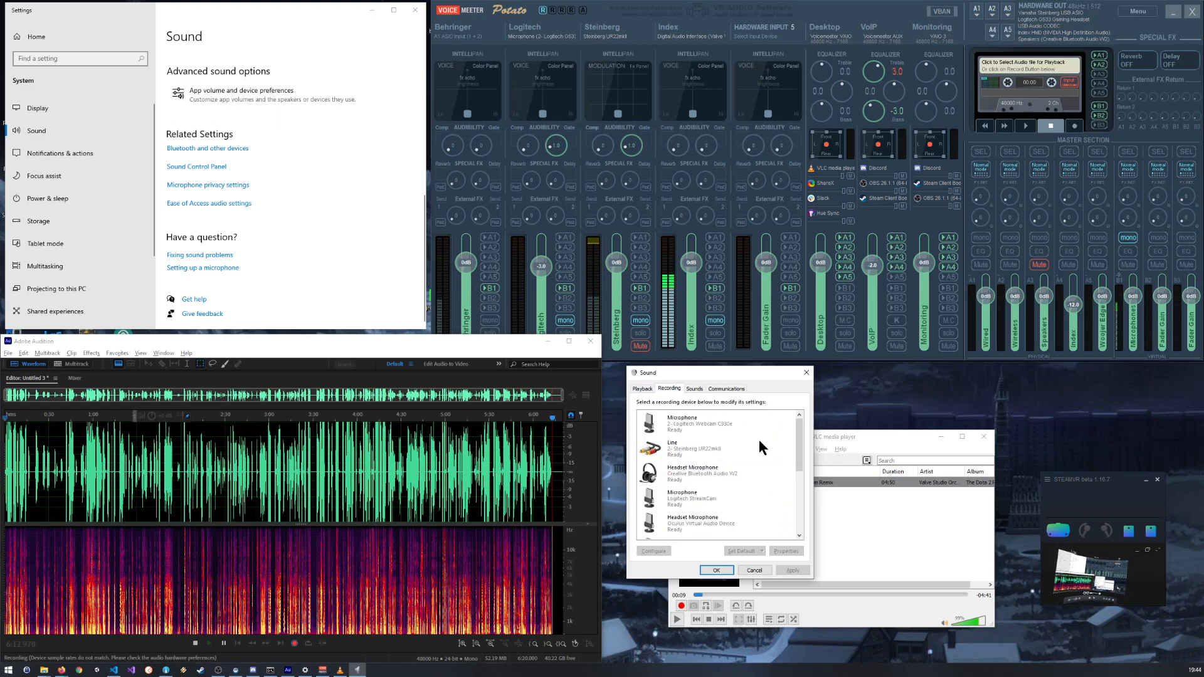
scroll(781, 514, down, 3)
double_click(695, 451)
click(698, 425)
mouse_move(709, 451)
mouse_down()
mouse_move(690, 453)
mouse_move(698, 462)
mouse_up()
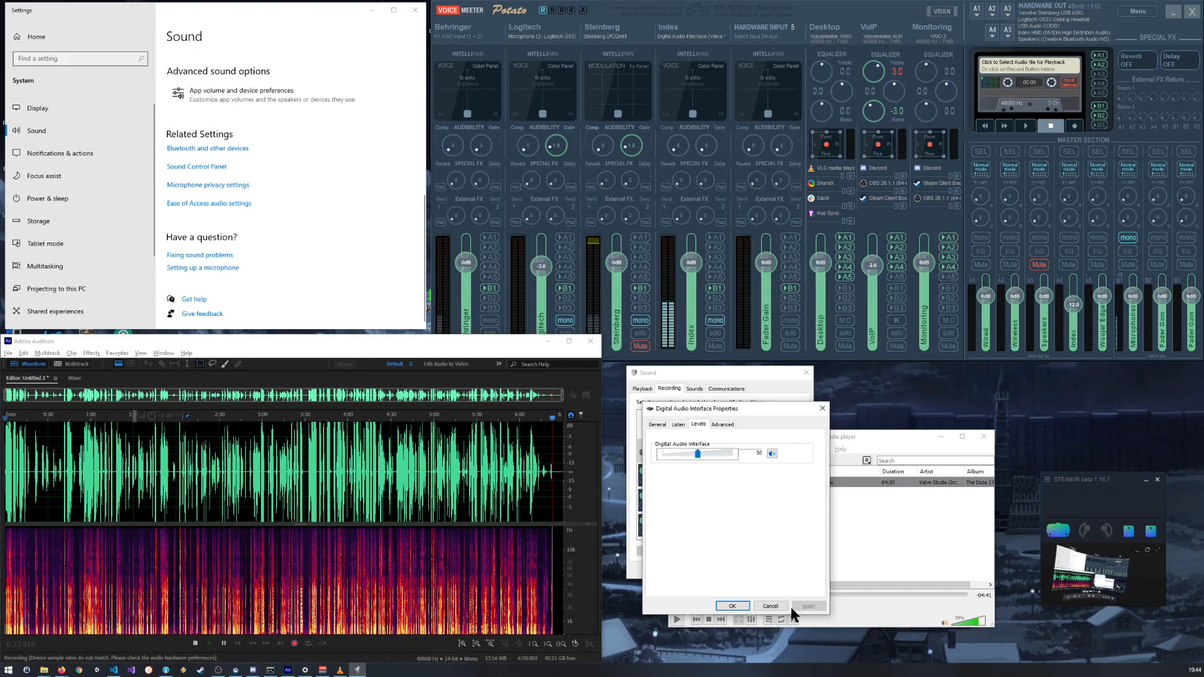
click(733, 606)
click(717, 571)
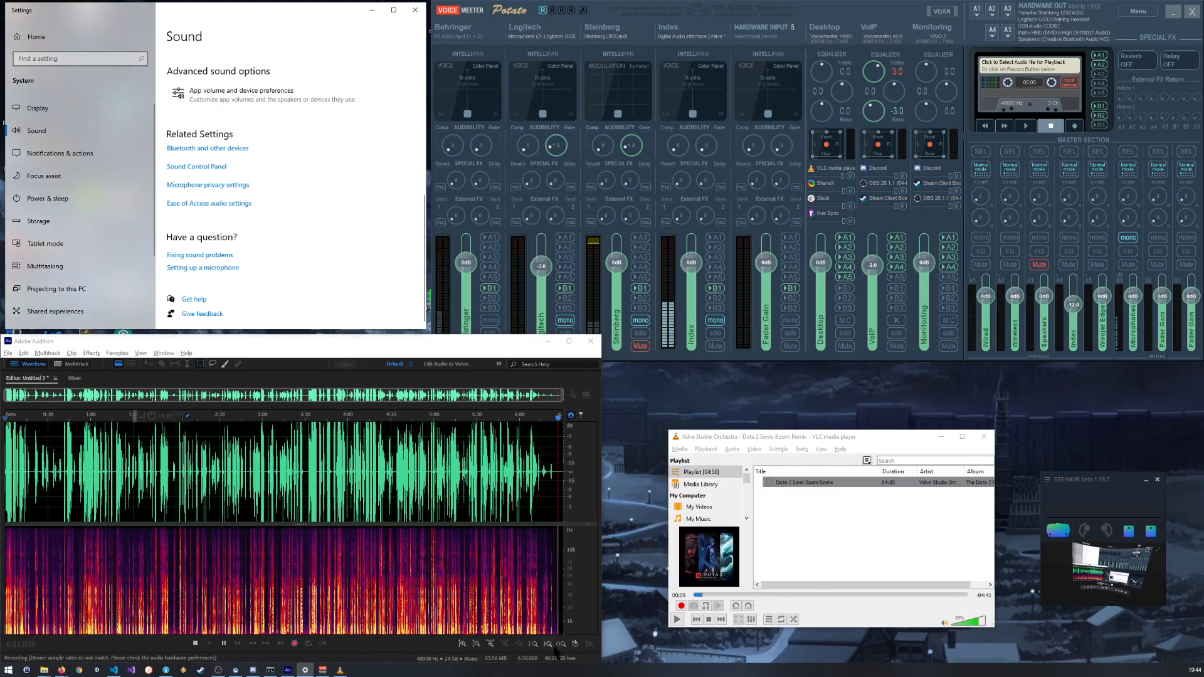
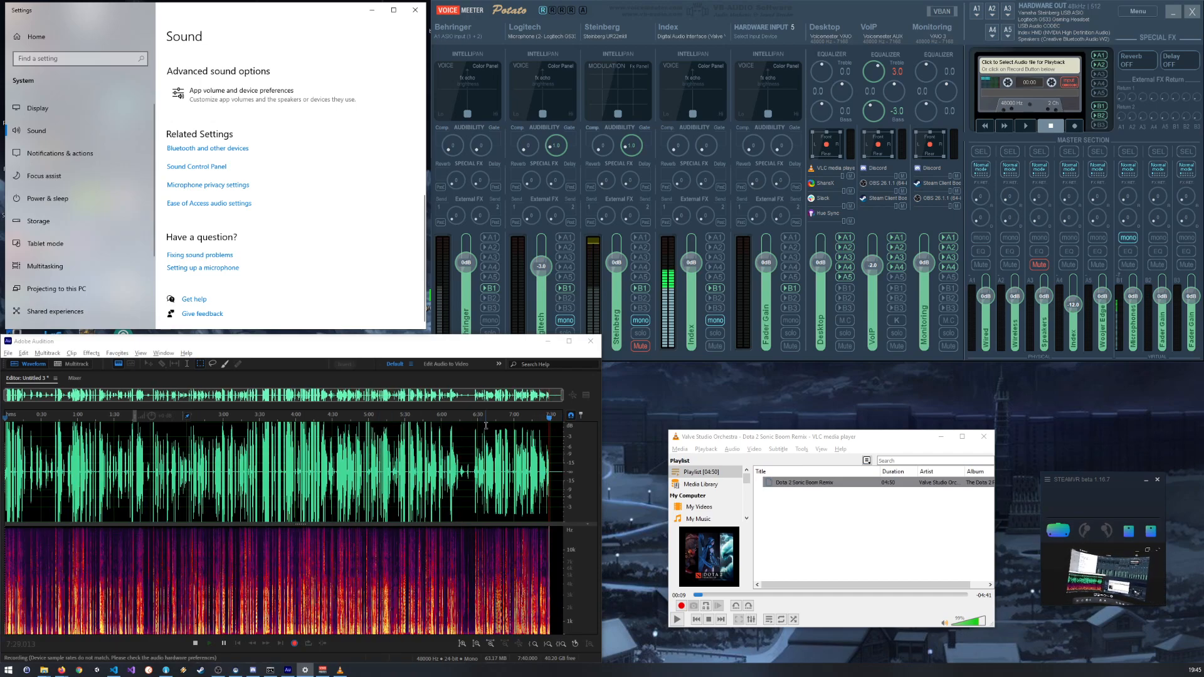
Step: Inspect the recorded waveform around 7:00 up close for clipping
scroll(518, 426, up, 5)
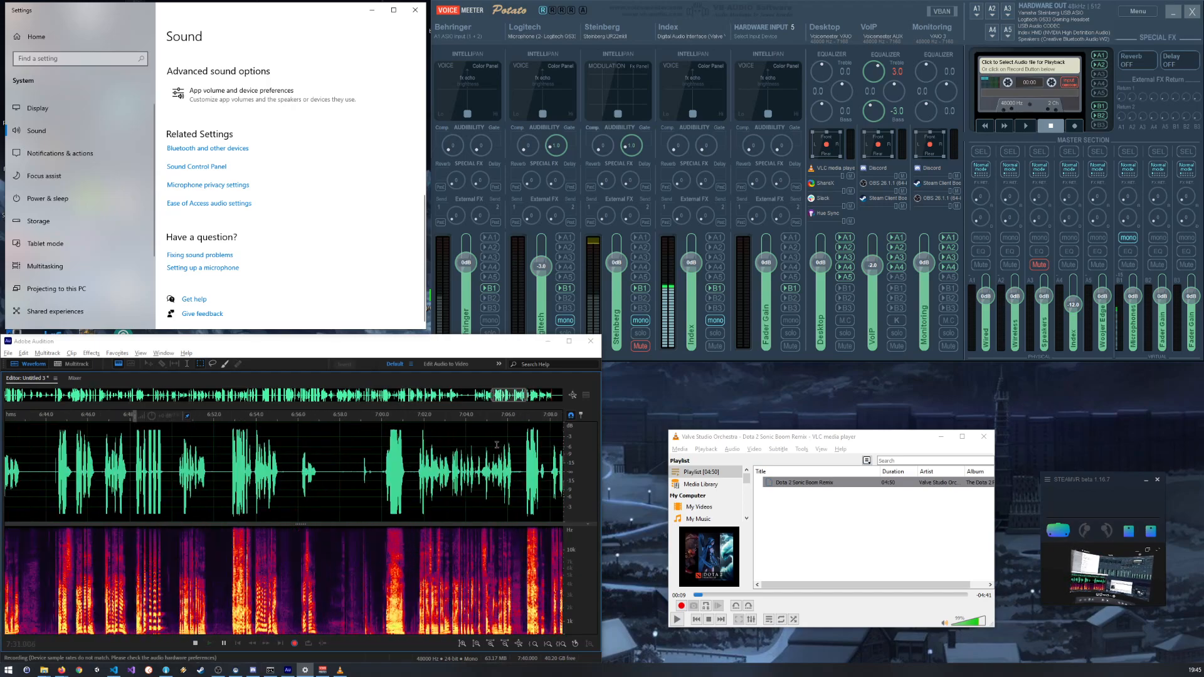
scroll(497, 445, up, 3)
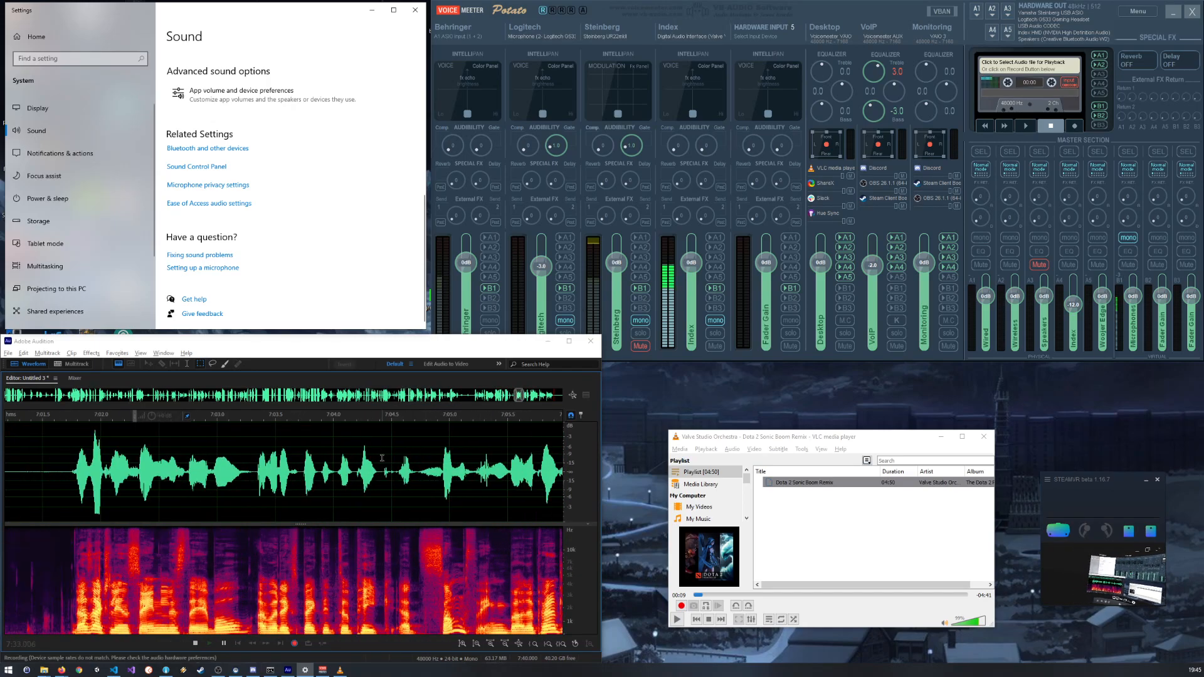
scroll(236, 442, up, 4)
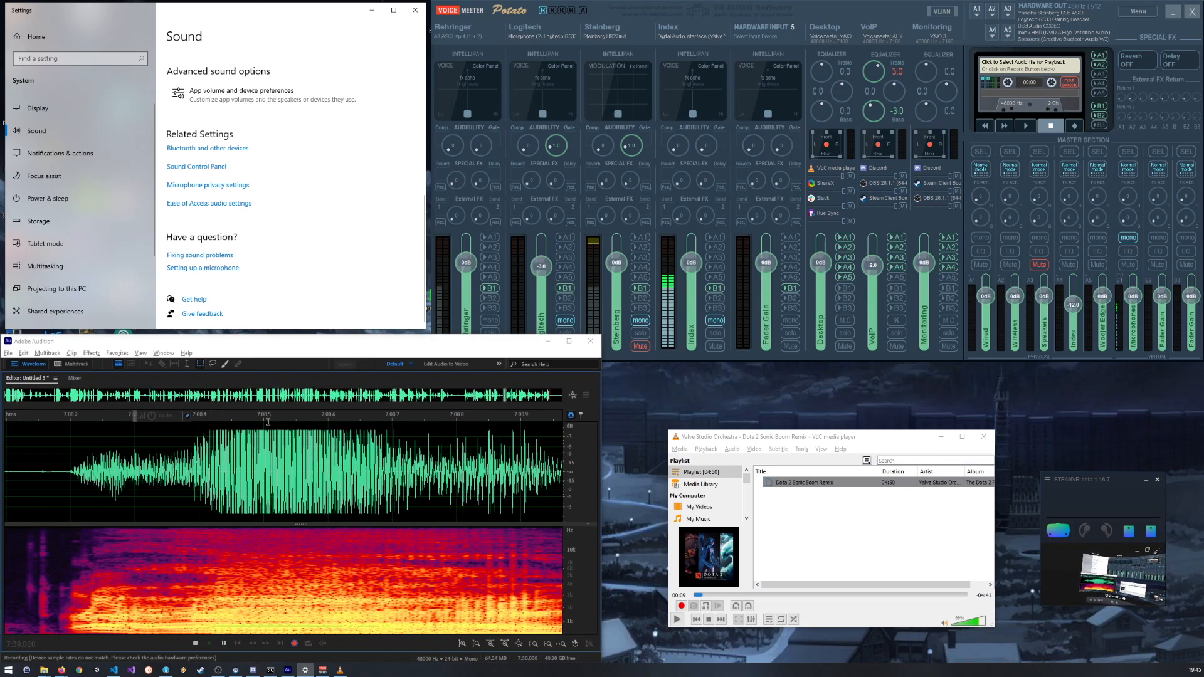
scroll(378, 426, up, 3)
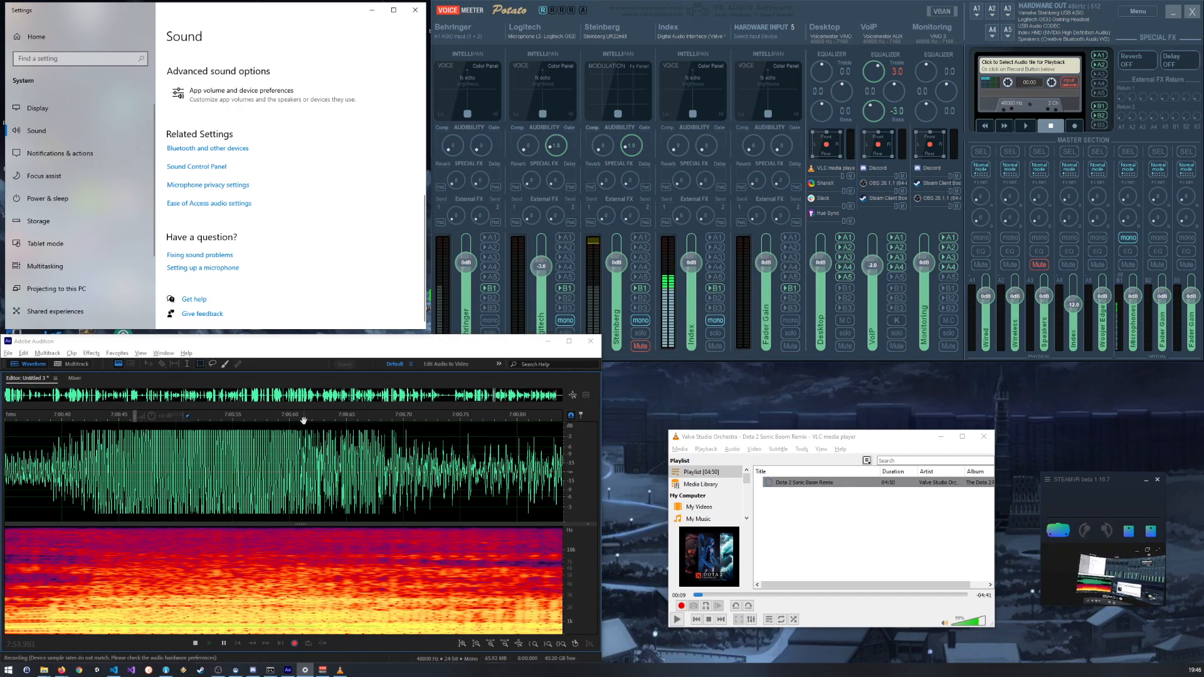
Step: Reopen the Sound Control Panel, place it over the VLC window and bring up the end of the playback device list
click(209, 167)
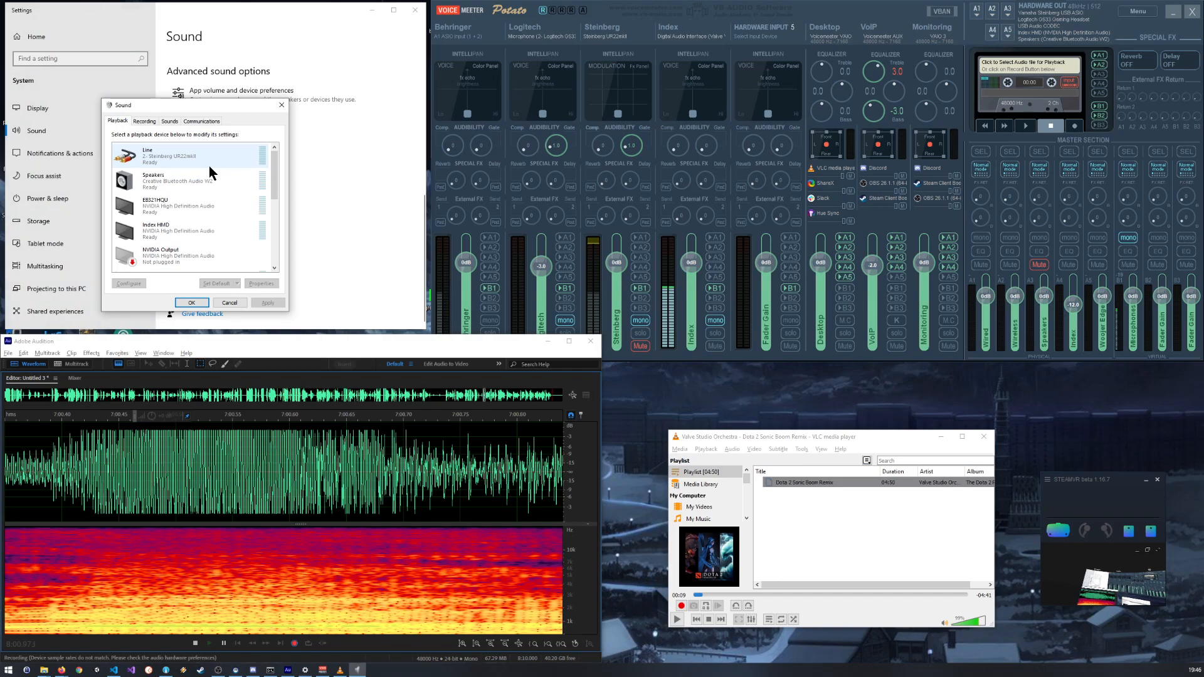
drag(192, 104, 710, 378)
drag(790, 450, 804, 531)
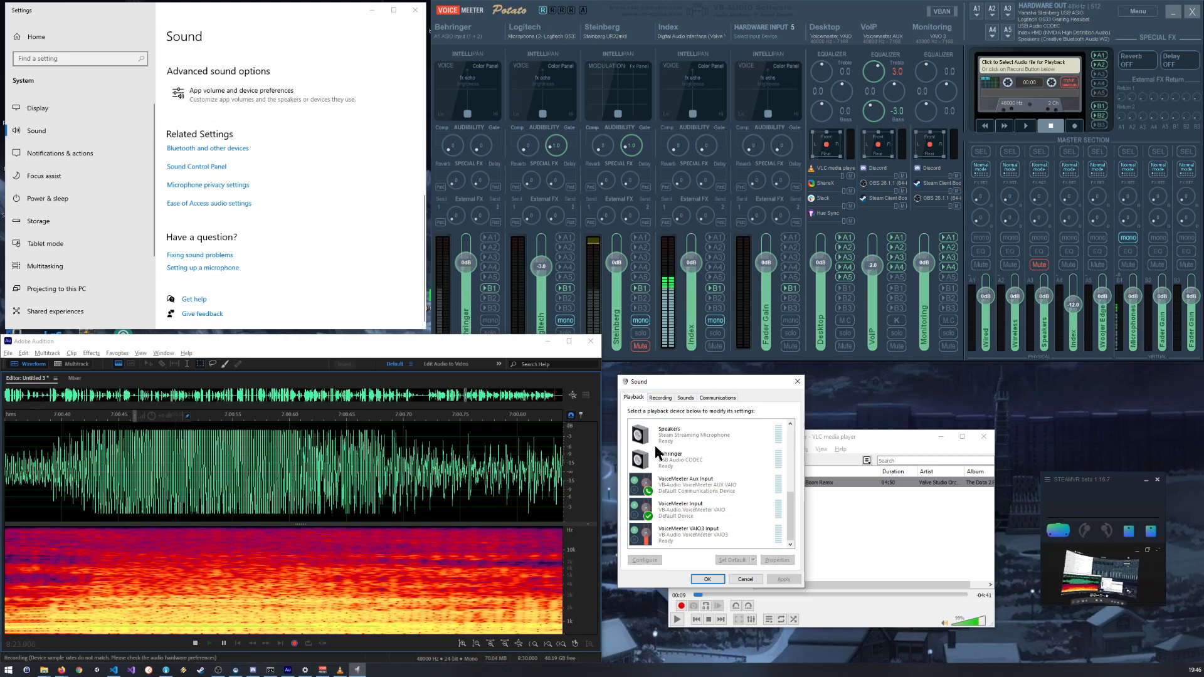
Step: Compare the Windows recording devices with the playback devices
click(661, 397)
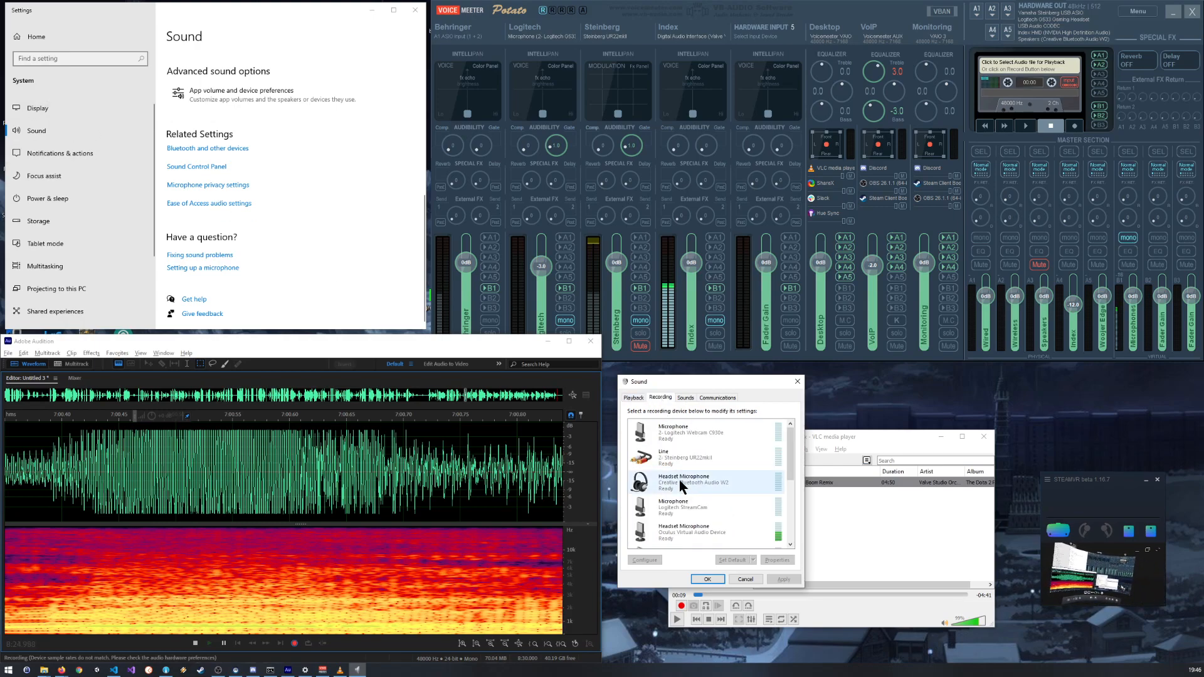
click(634, 398)
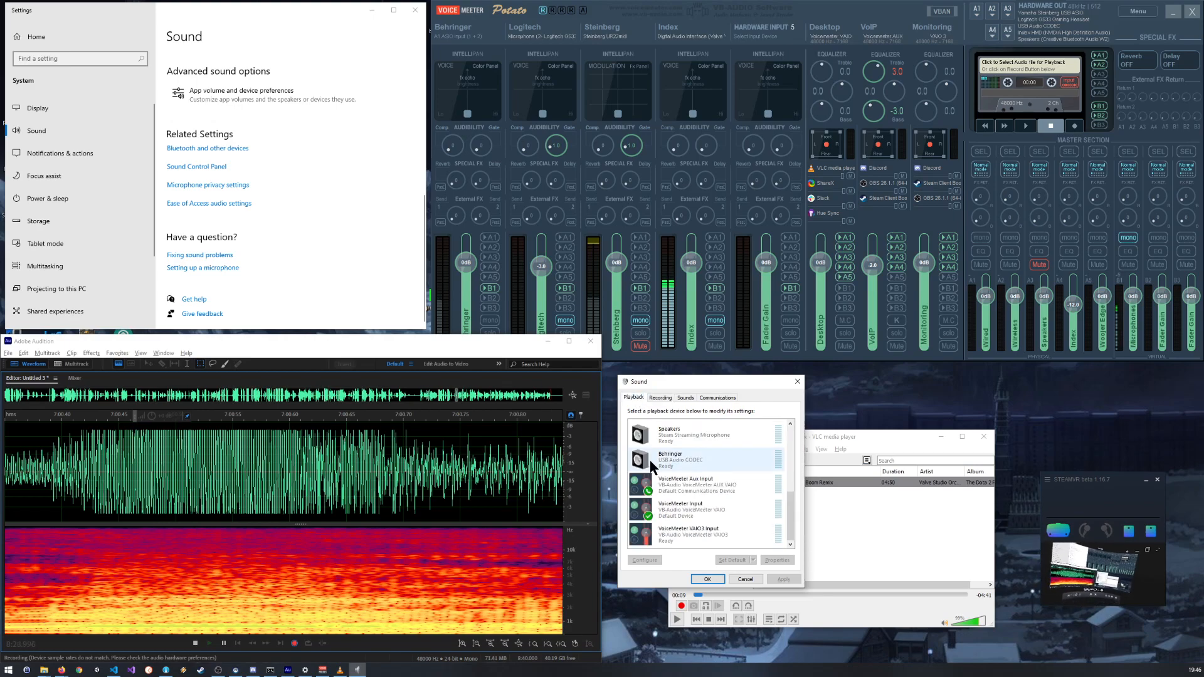
click(659, 399)
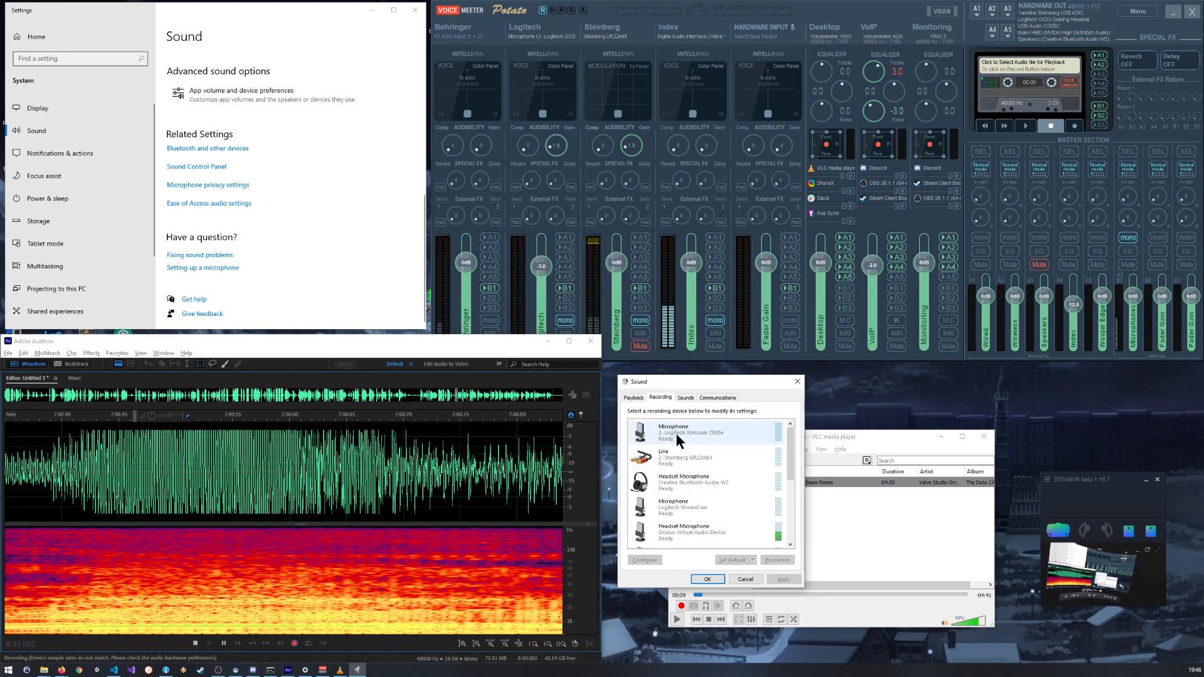
click(635, 398)
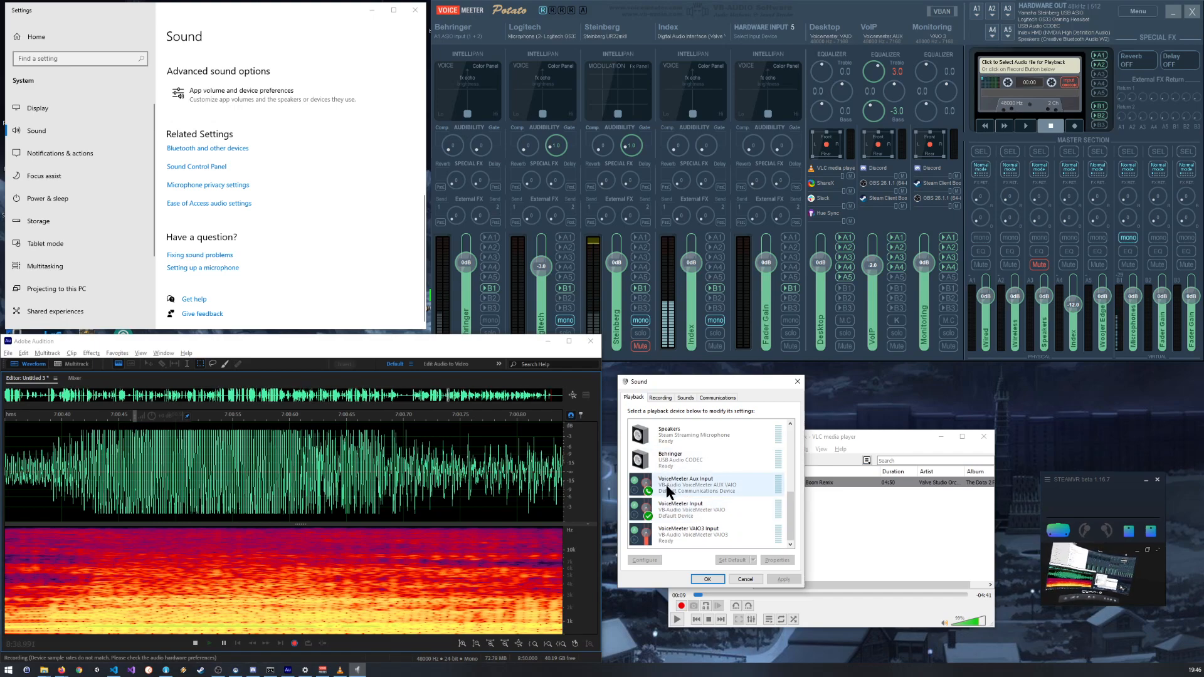
Step: Open the properties of the VoiceMeeter Output recording device
click(661, 399)
scroll(699, 484, down, 3)
click(688, 510)
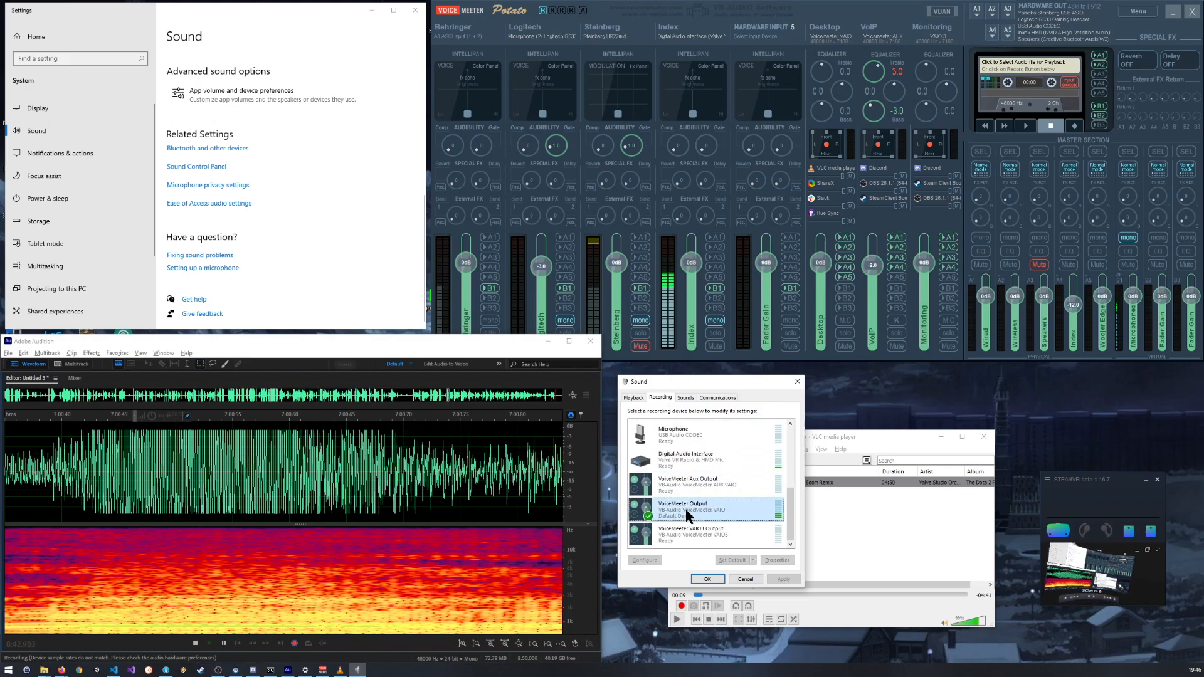
right_click(694, 513)
click(714, 549)
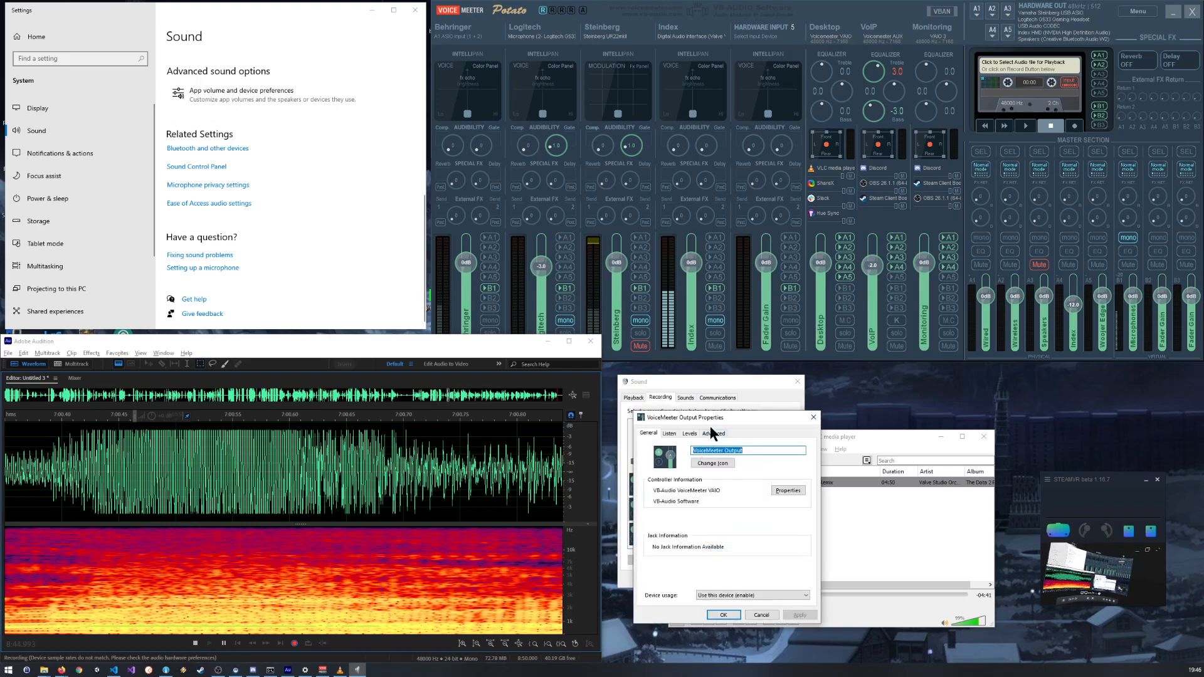
Step: Place the VoiceMeeter Output Properties window over the Audition waveform and look at its default format options
drag(700, 421, 320, 421)
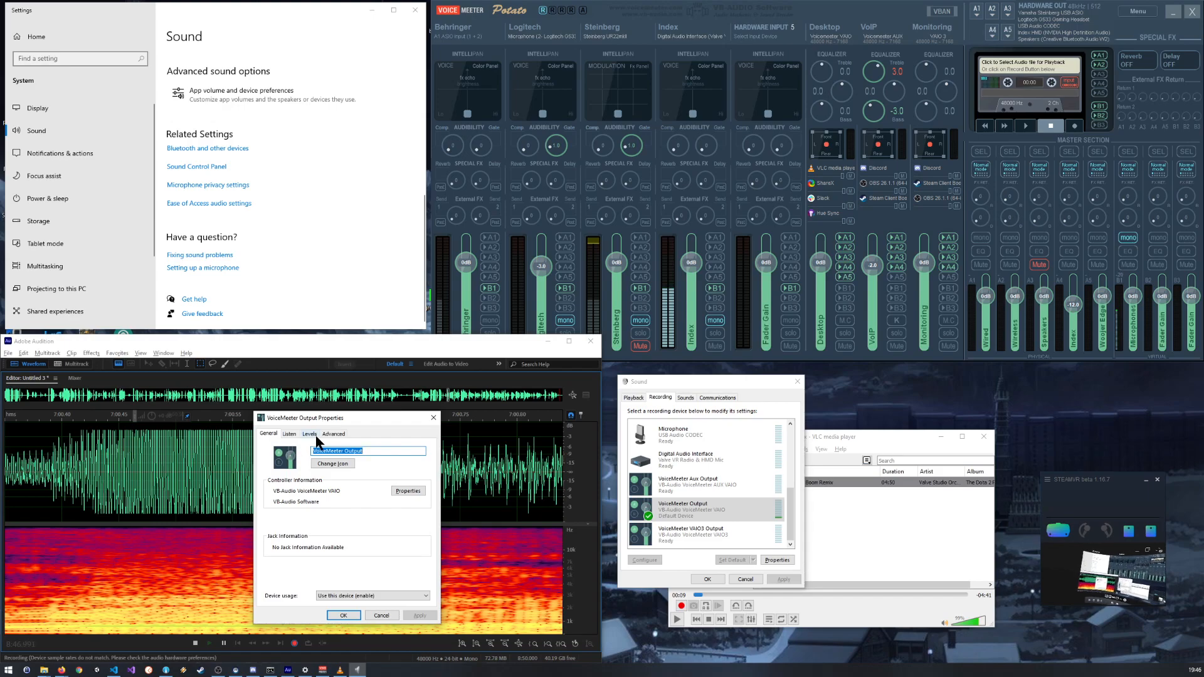
click(333, 434)
click(337, 478)
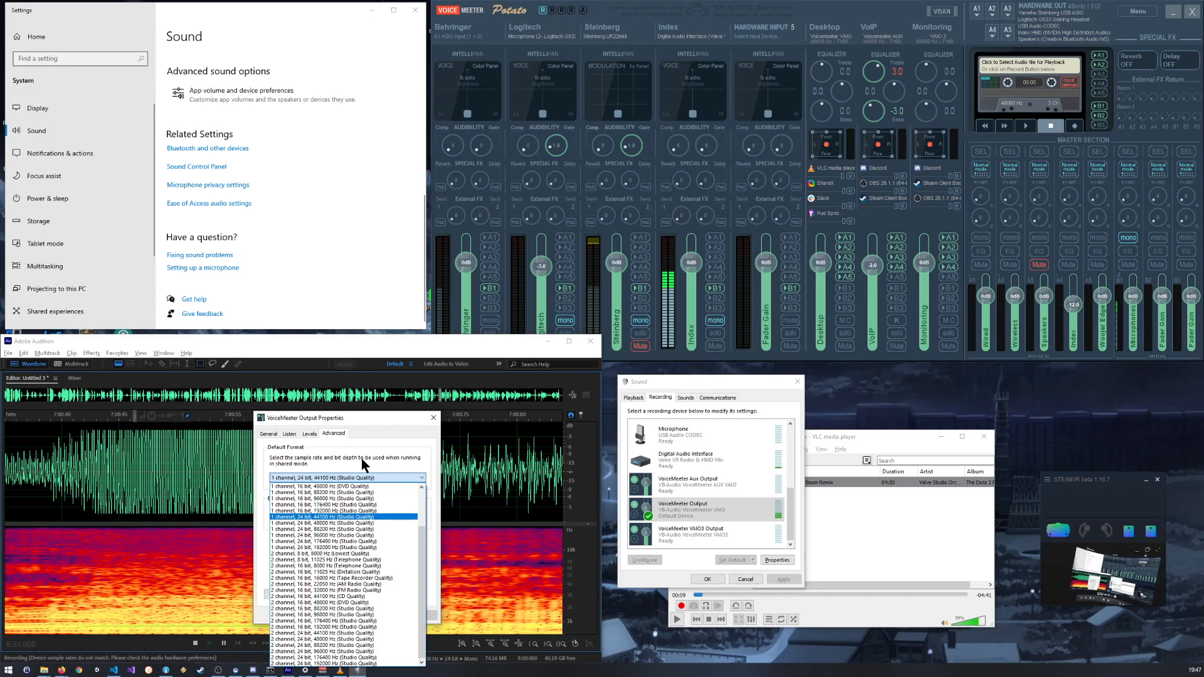
click(371, 416)
drag(371, 416, 258, 444)
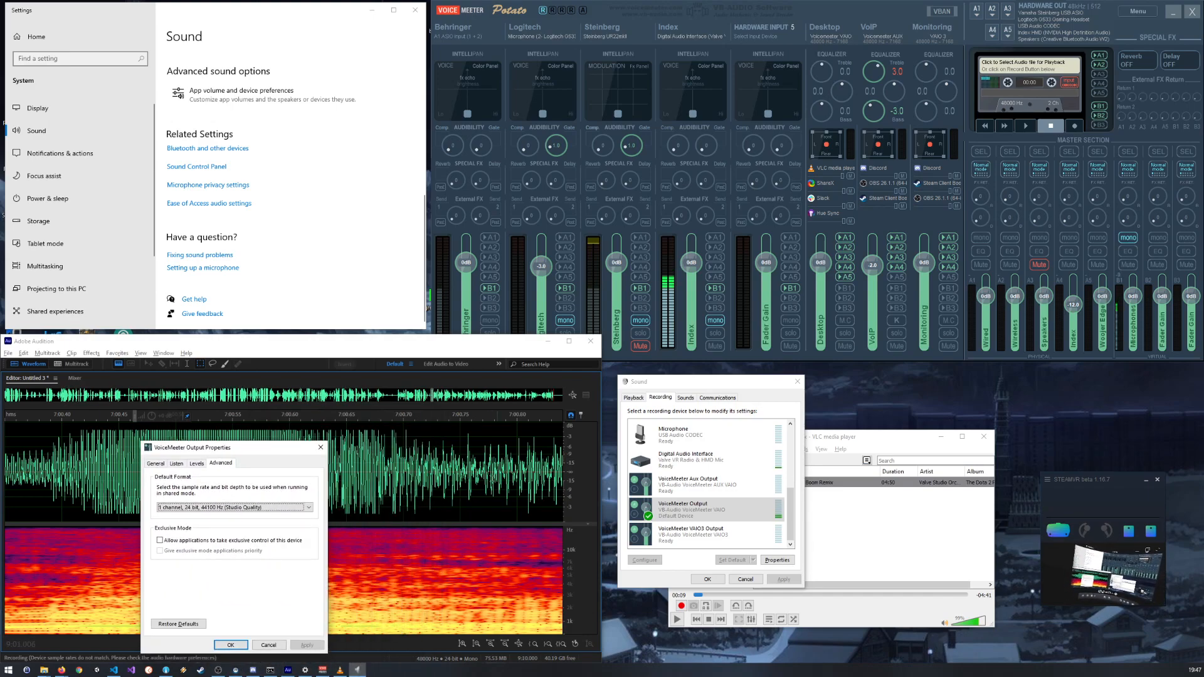
drag(275, 451, 368, 425)
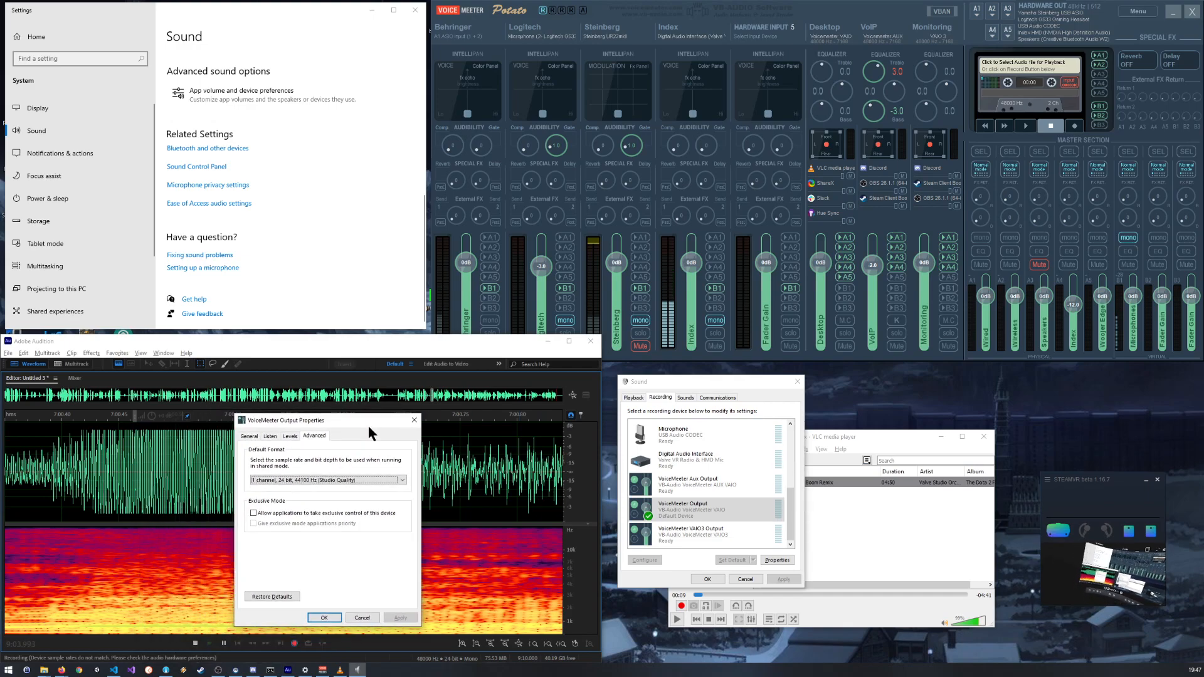
Step: Review the sample rate and bit depth choices for VoiceMeeter Output again and cancel its properties without changing the format
click(282, 480)
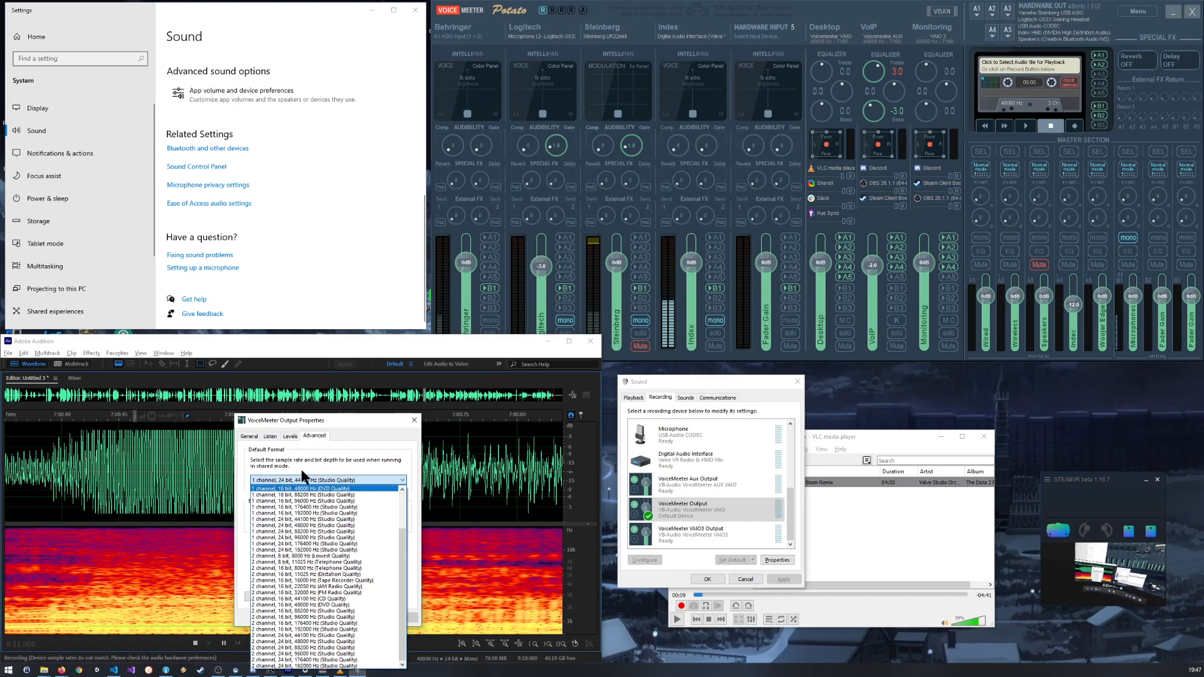
click(322, 454)
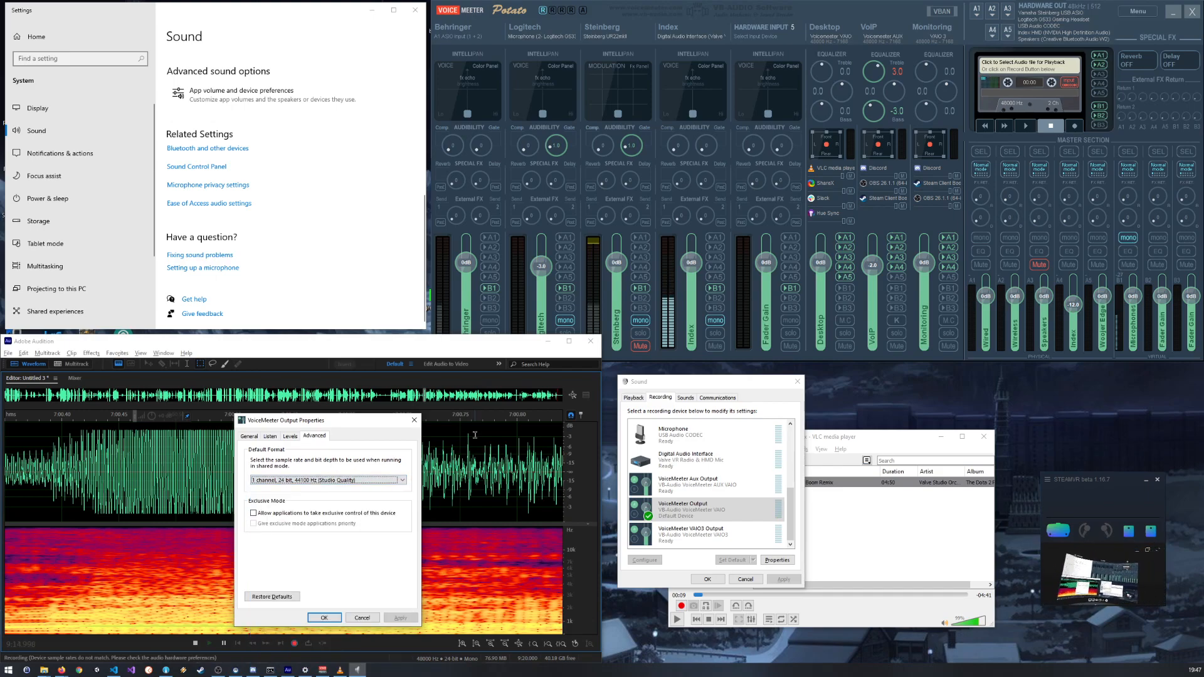
click(373, 478)
click(372, 477)
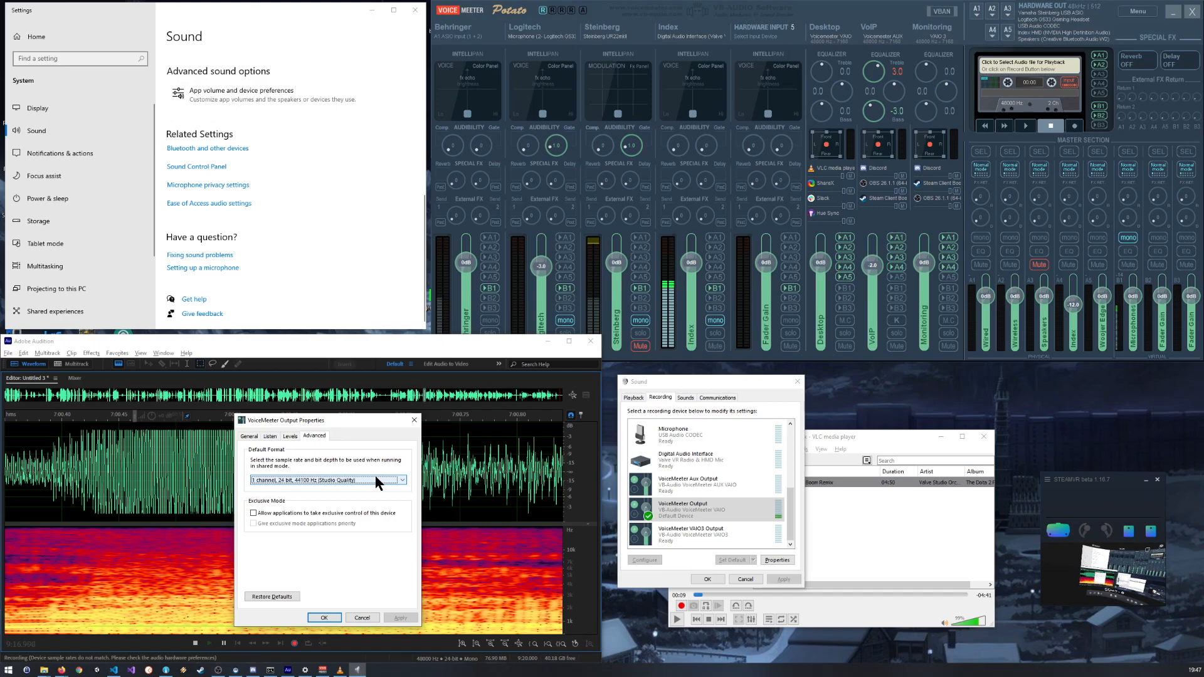
click(365, 476)
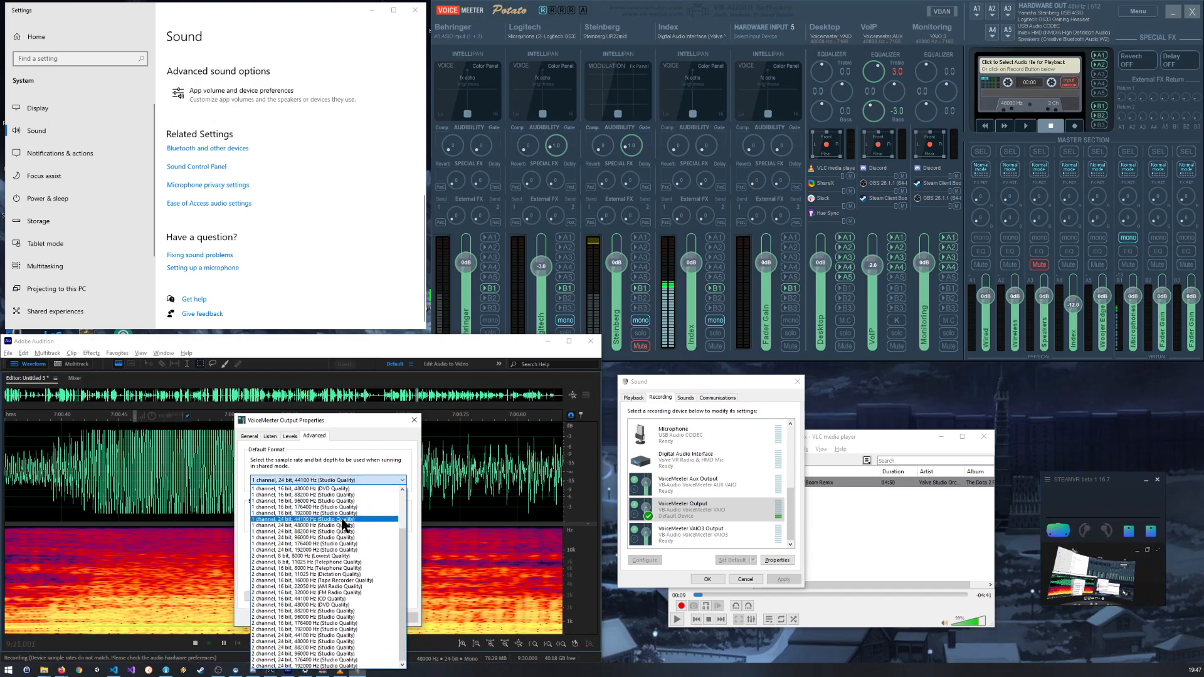
click(372, 453)
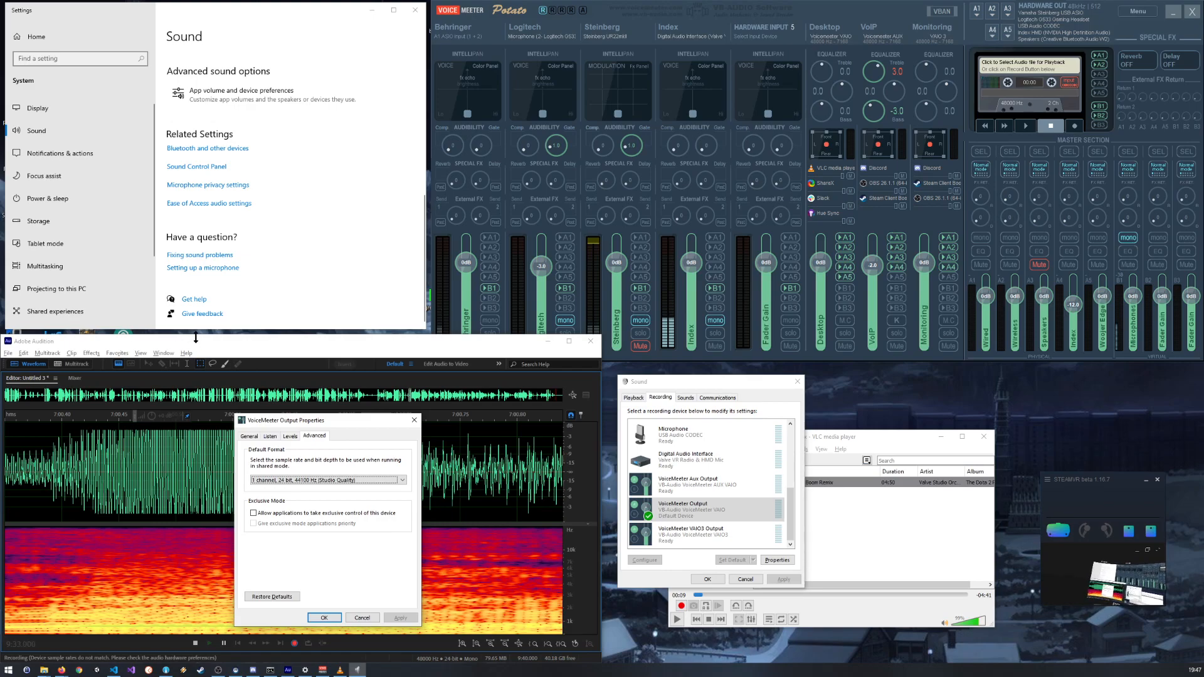
click(360, 618)
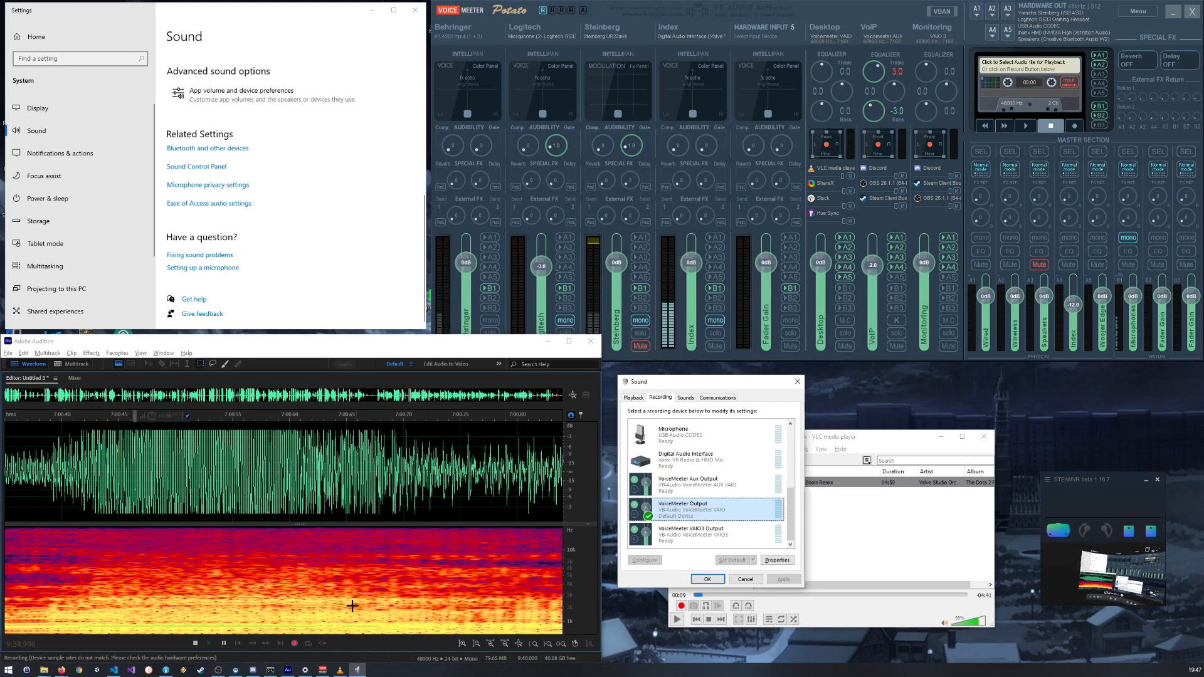
Step: Stop the running recording in Adobe Audition
click(13, 354)
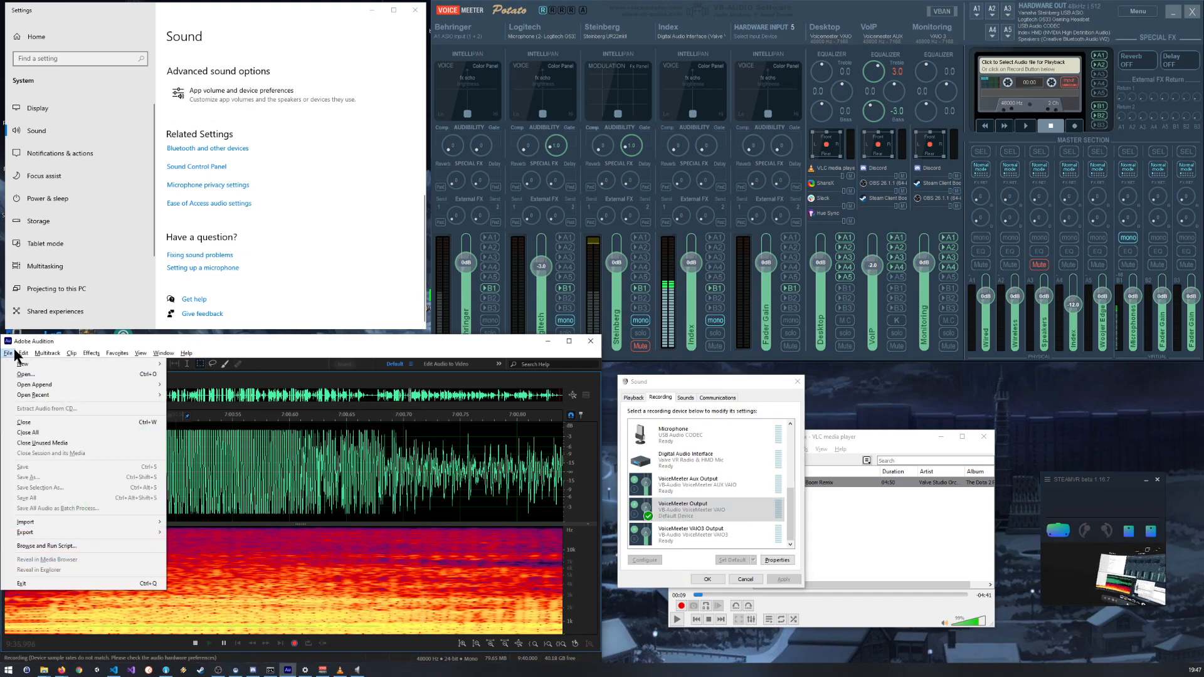
click(207, 340)
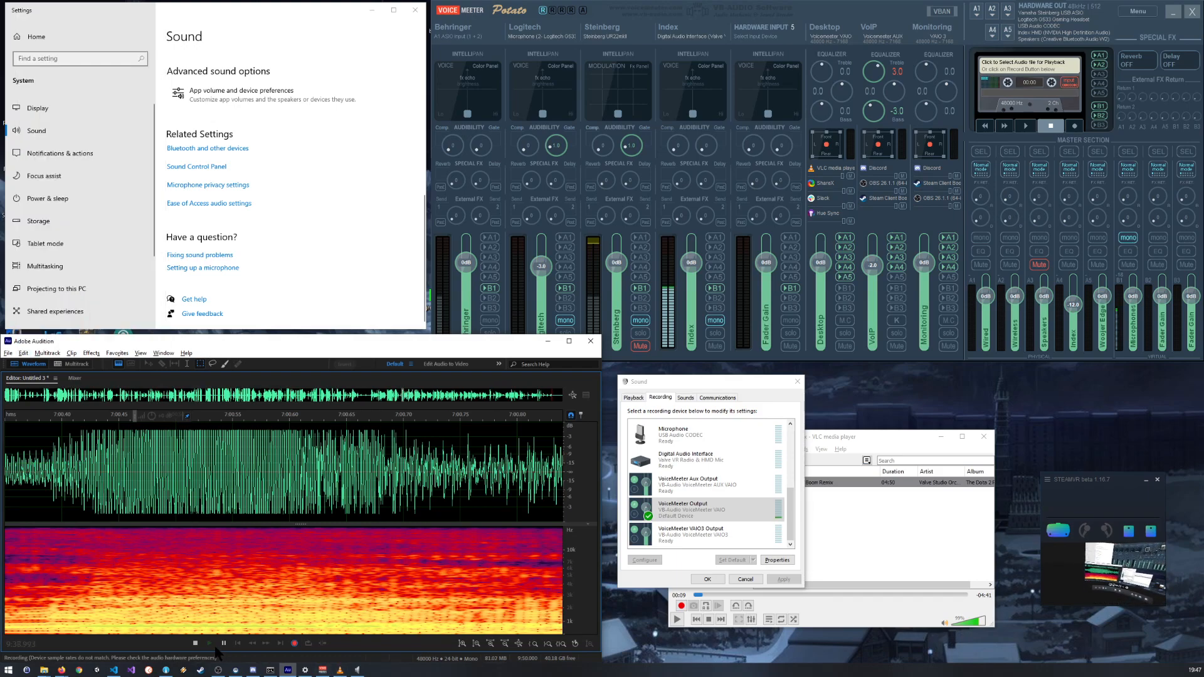
click(195, 643)
click(10, 355)
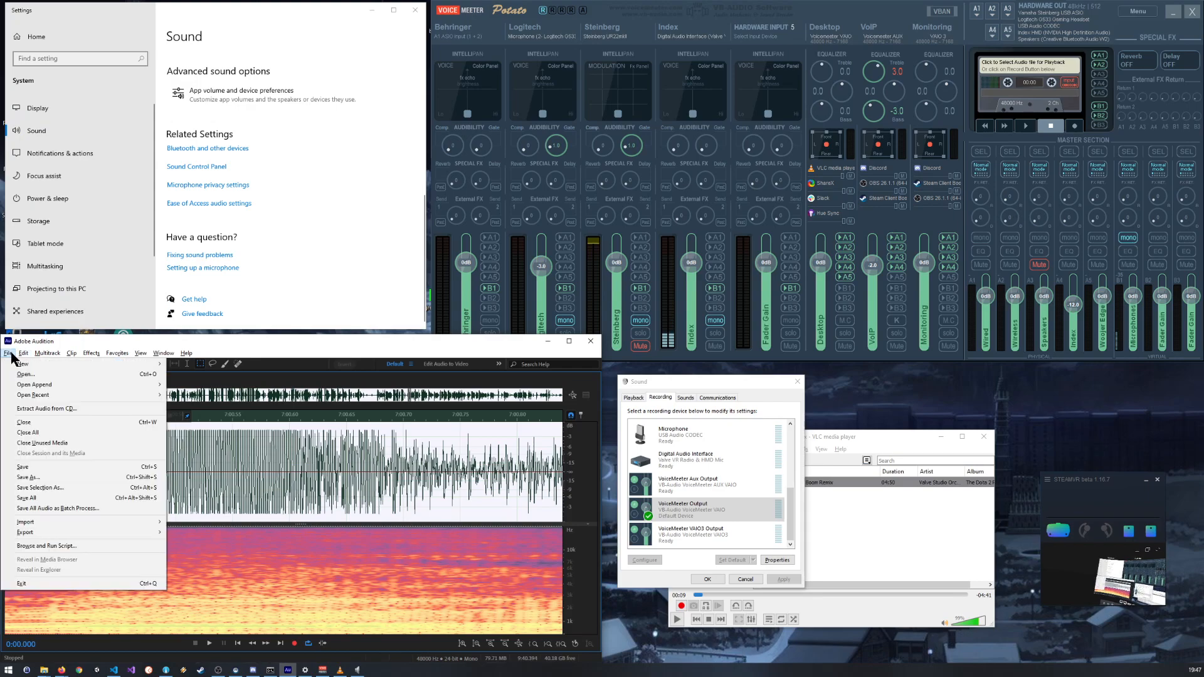
click(271, 344)
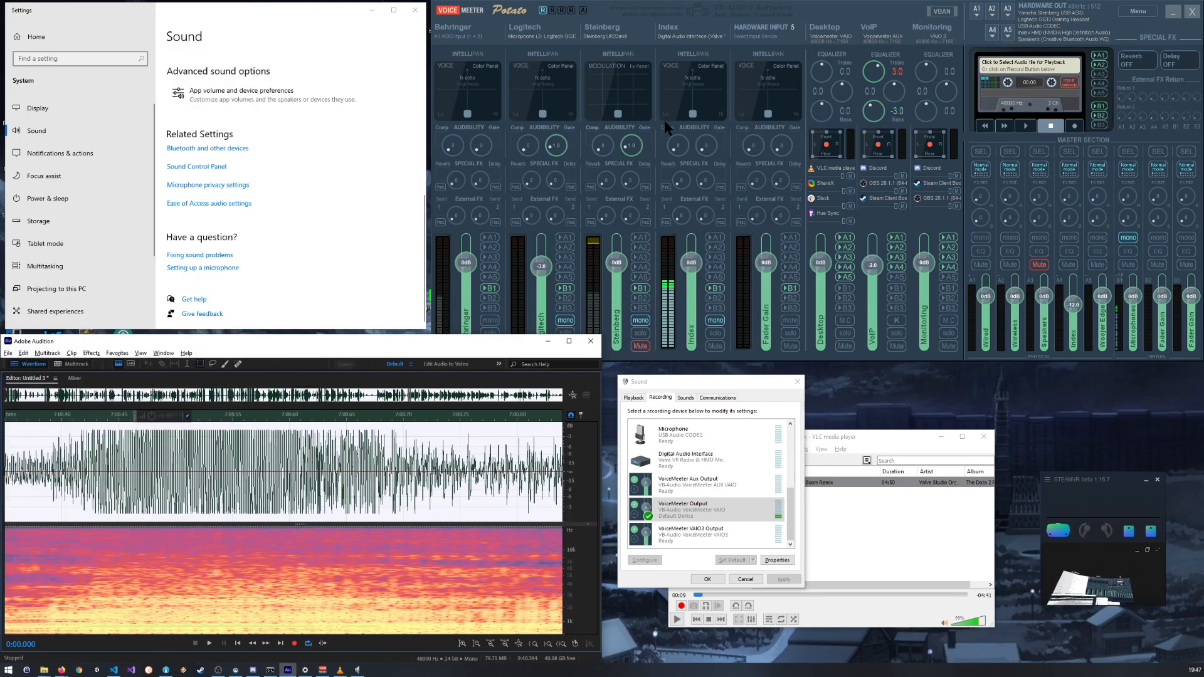
Step: Reselect WDM: Digital Audio Interface for VoiceMeeter's Index strip and open the System Settings / Options window, placing it over Audition
click(677, 38)
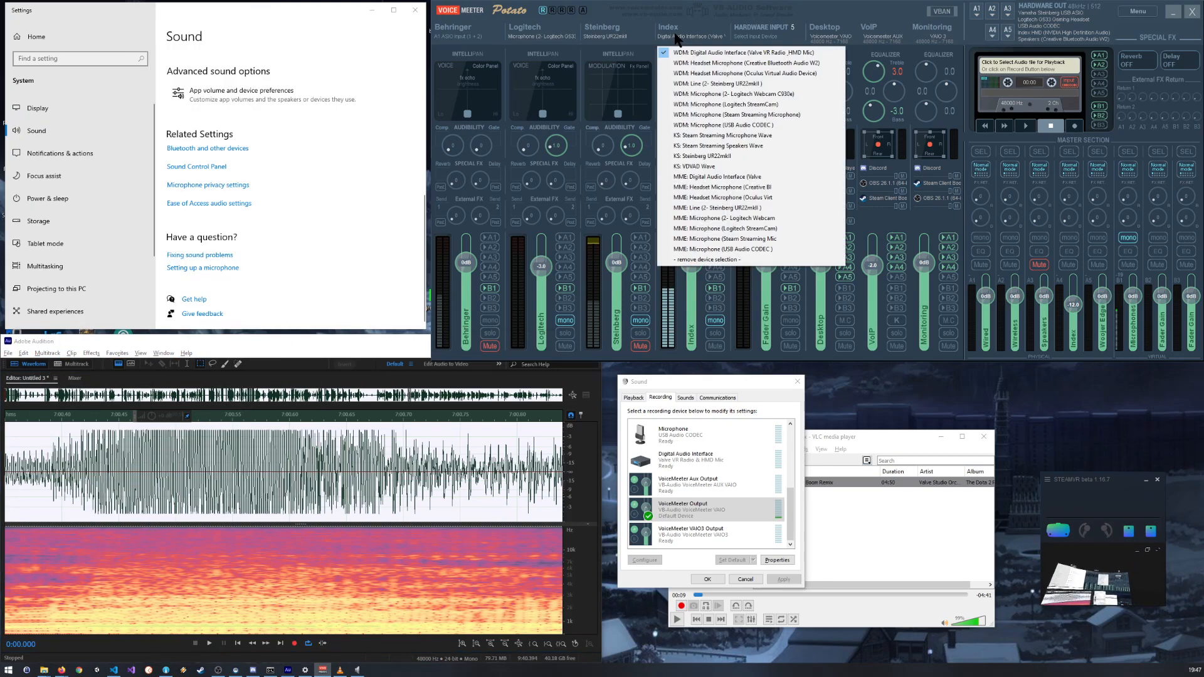
click(712, 54)
click(1134, 11)
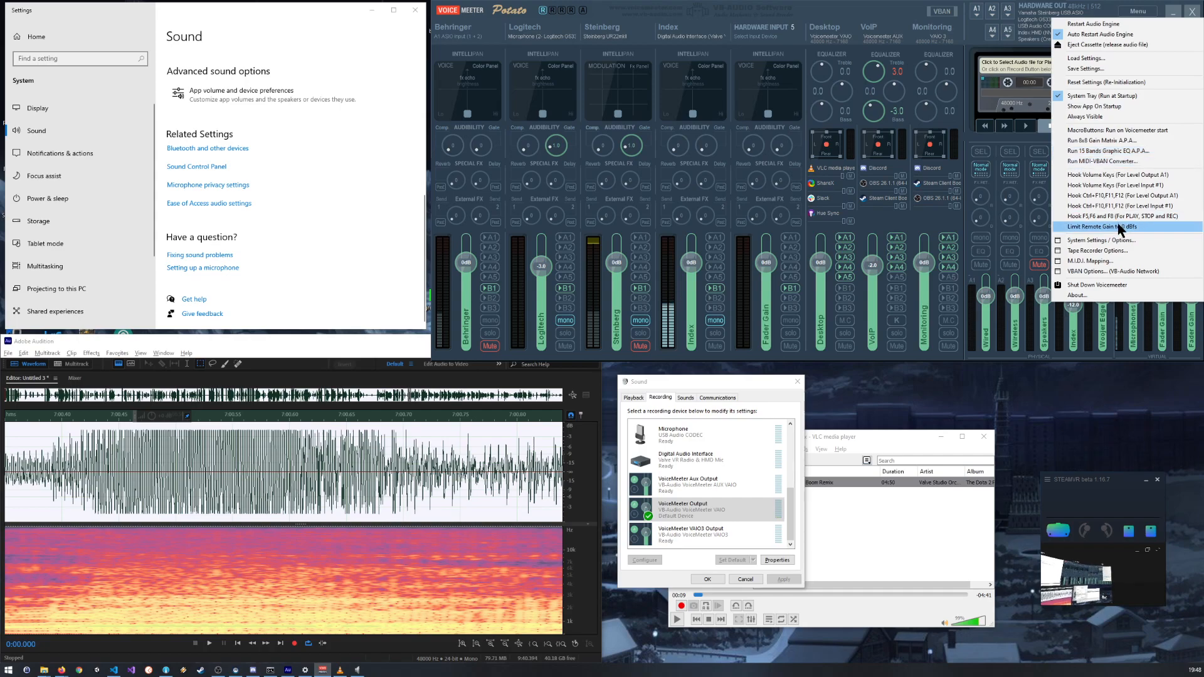
click(1120, 240)
drag(1059, 6, 436, 165)
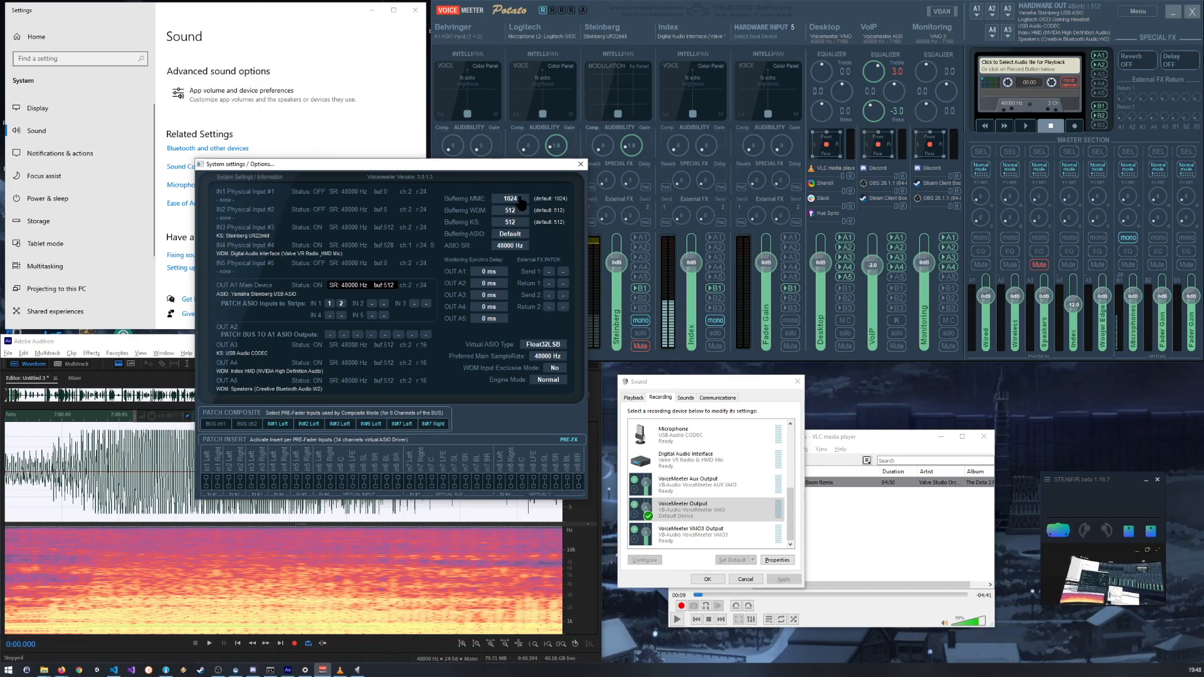
Step: Check the Buffering ASIO and Virtual ASIO Type options, leave them unchanged and close the system settings
click(509, 245)
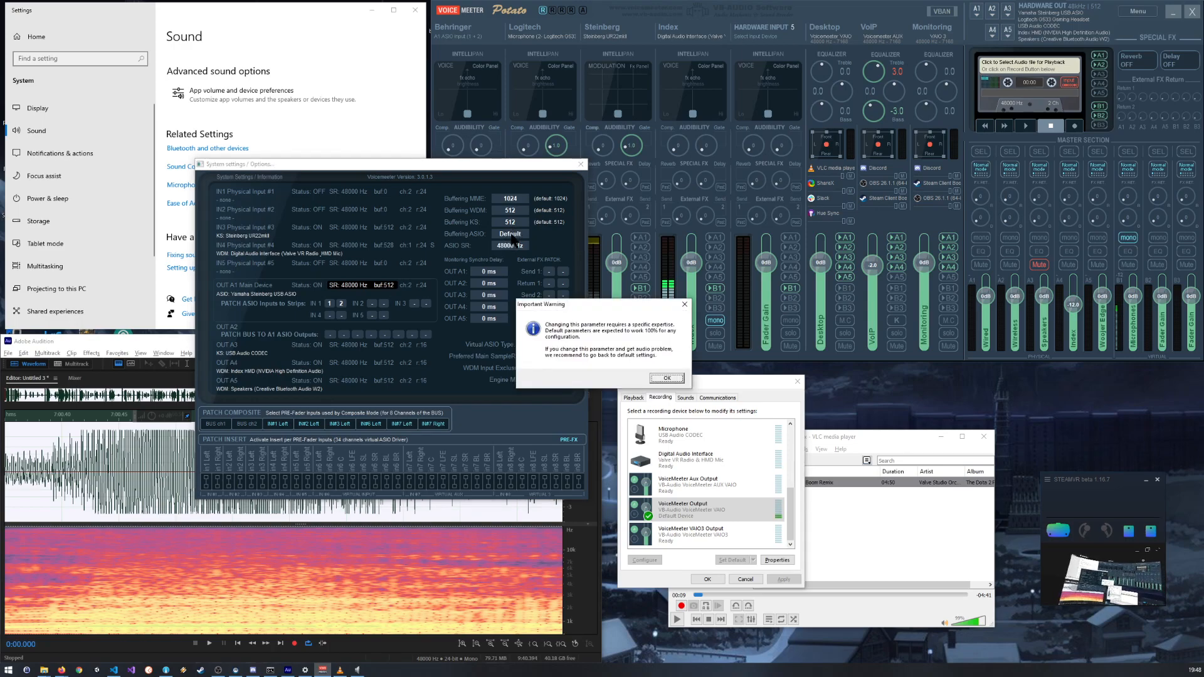
click(667, 379)
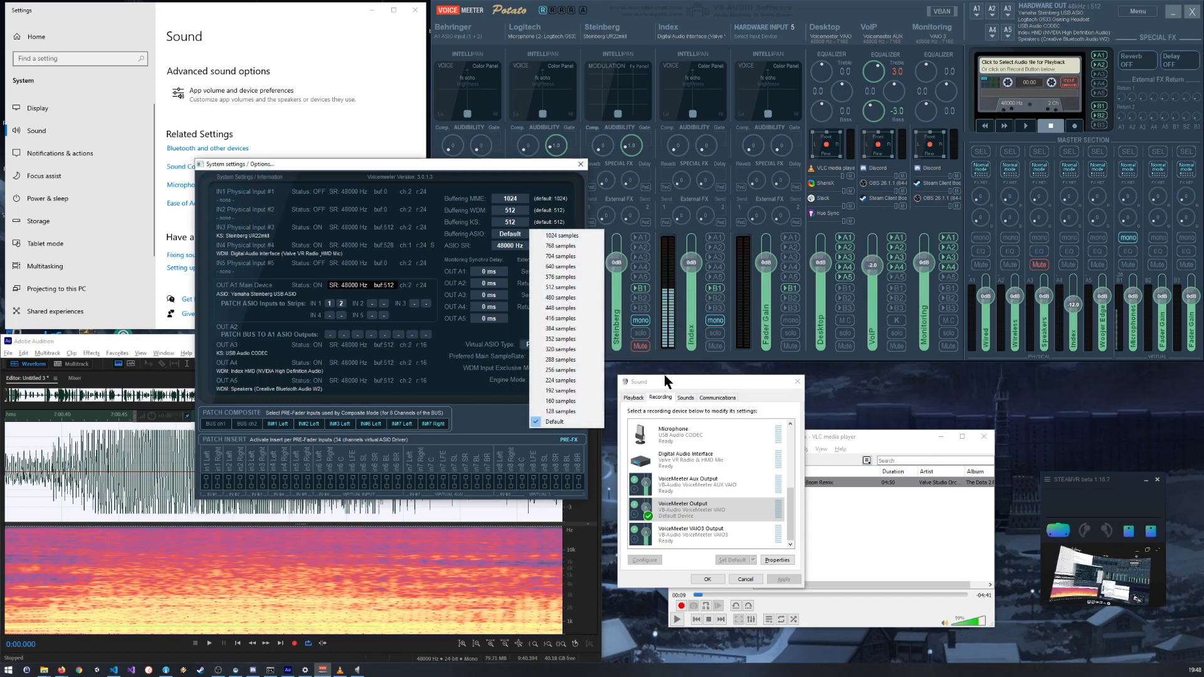
click(553, 178)
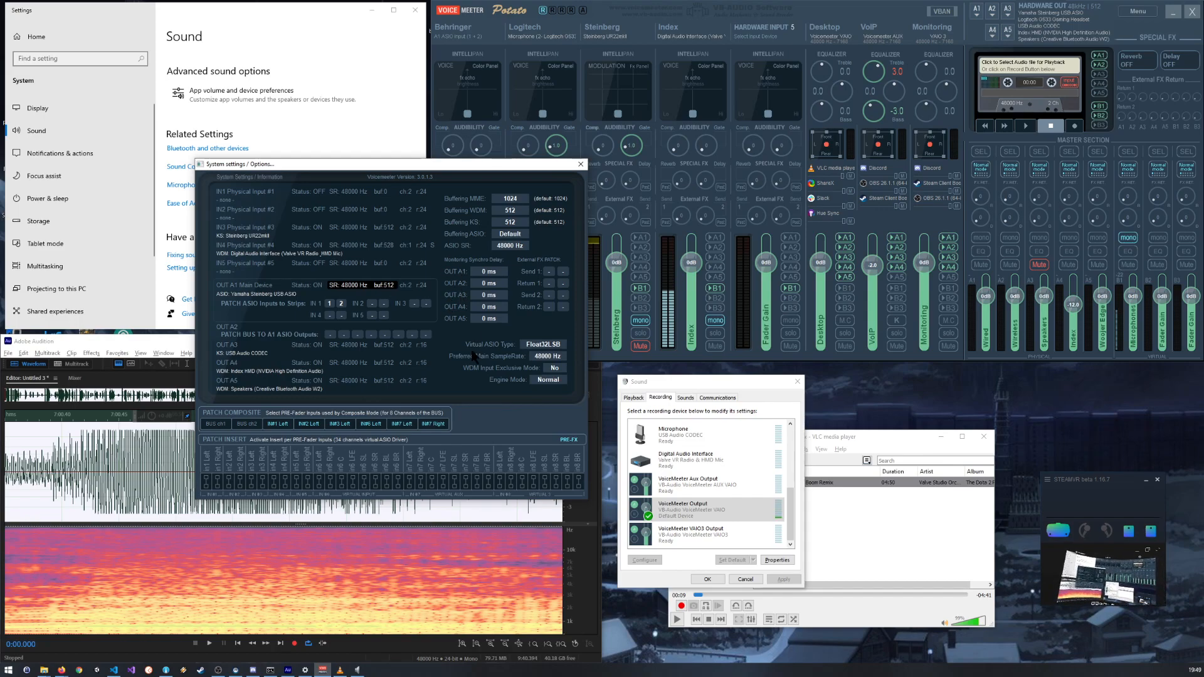
click(543, 345)
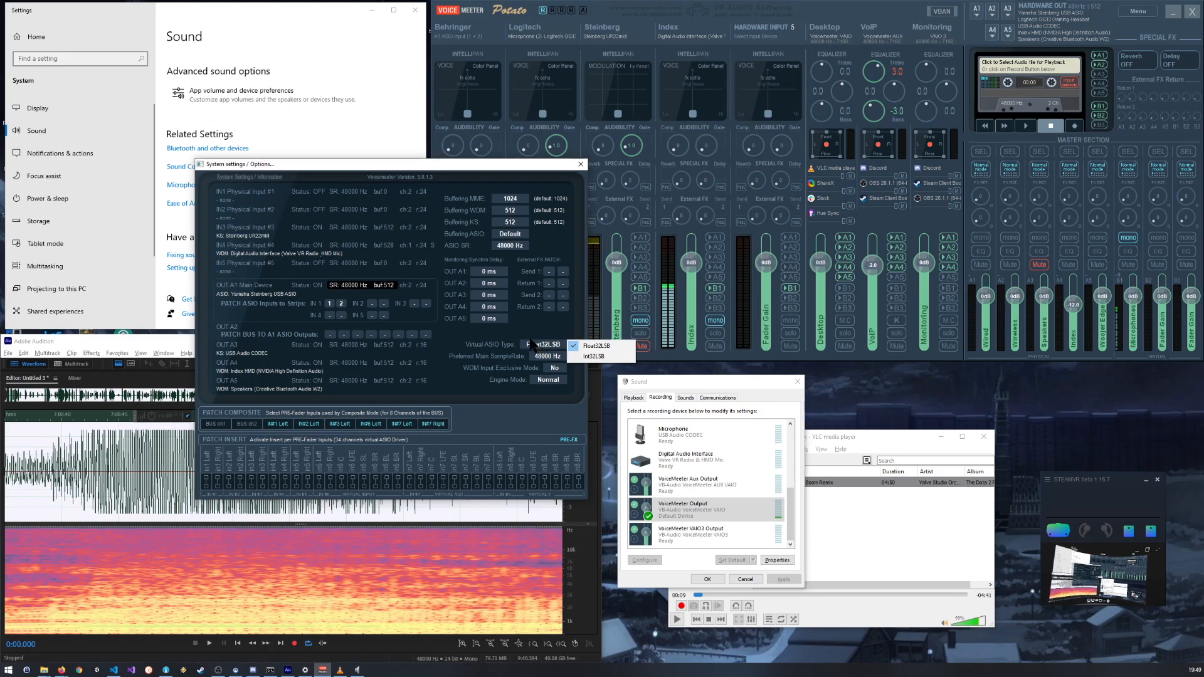
click(531, 331)
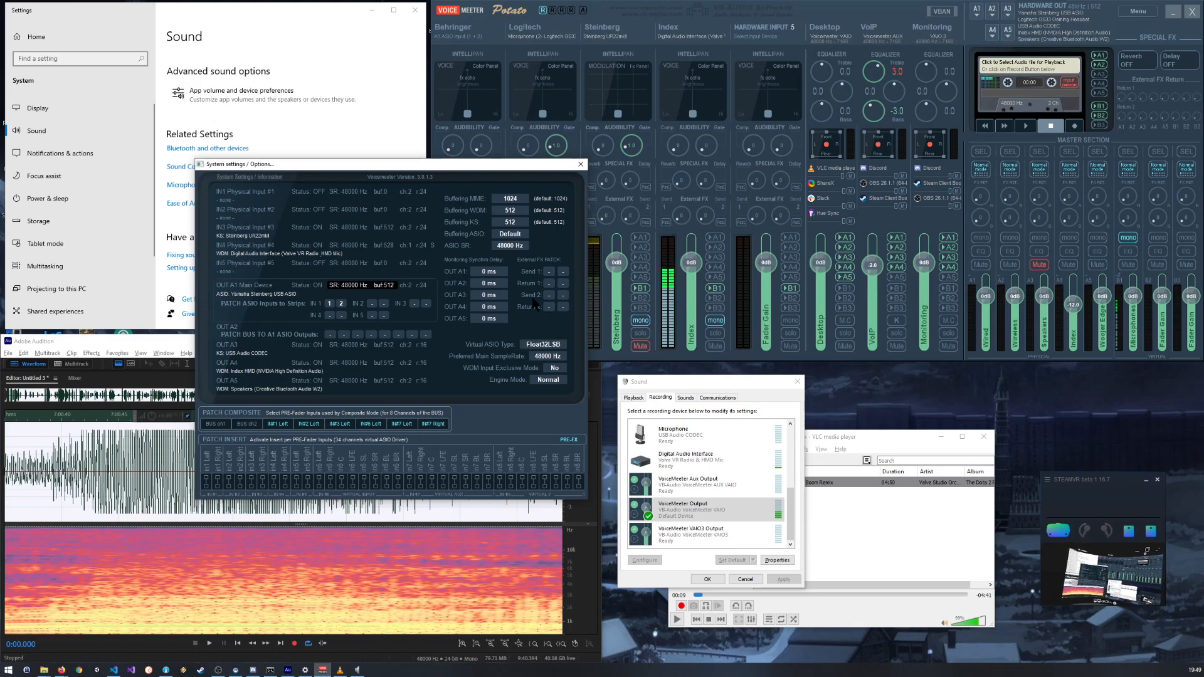
click(581, 164)
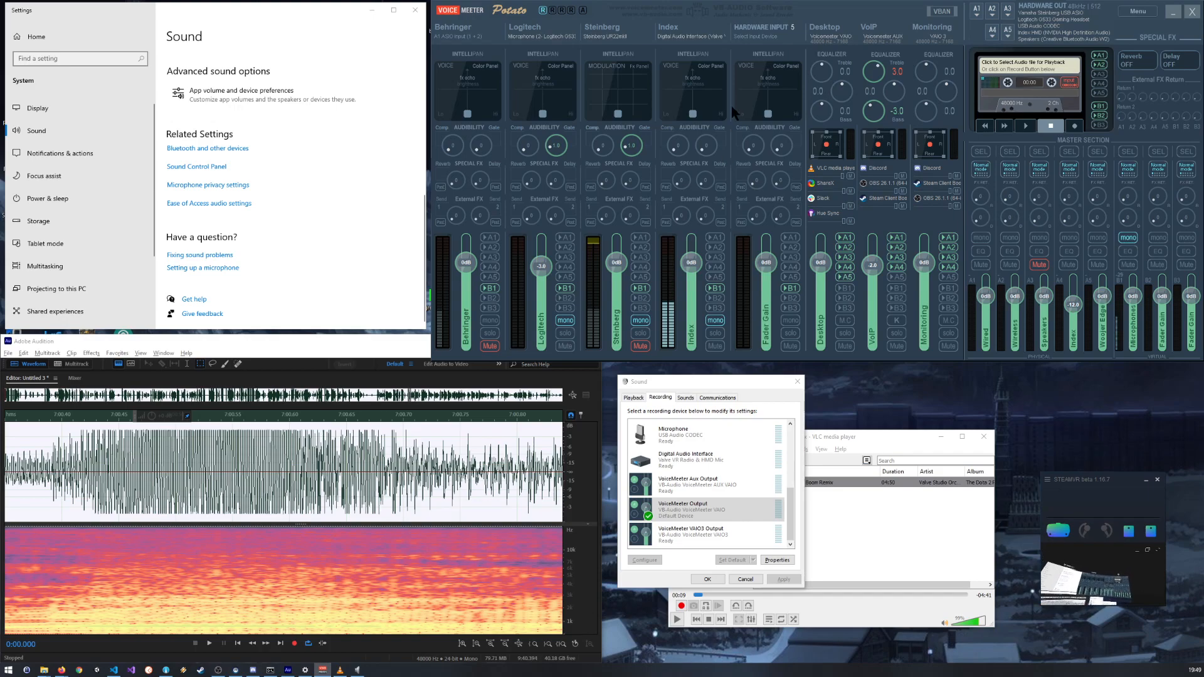
Step: Open the properties of VoiceMeeter Output in the Windows recording devices and cancel them without changing anything
click(704, 509)
double_click(703, 508)
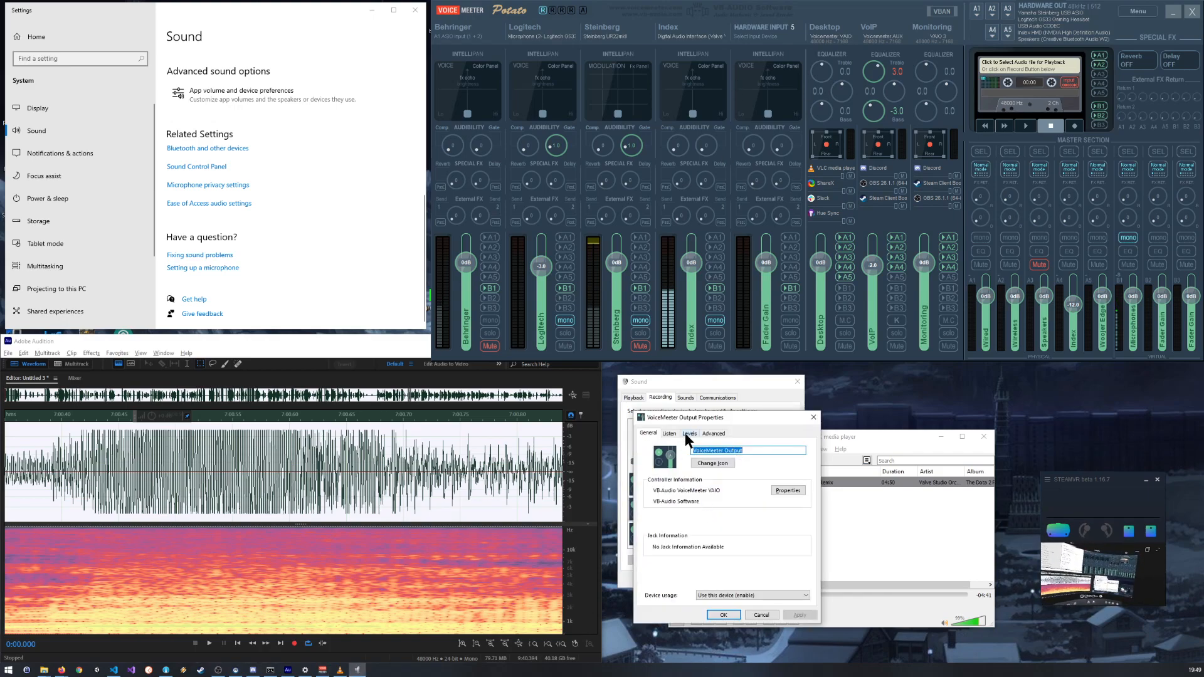
click(757, 616)
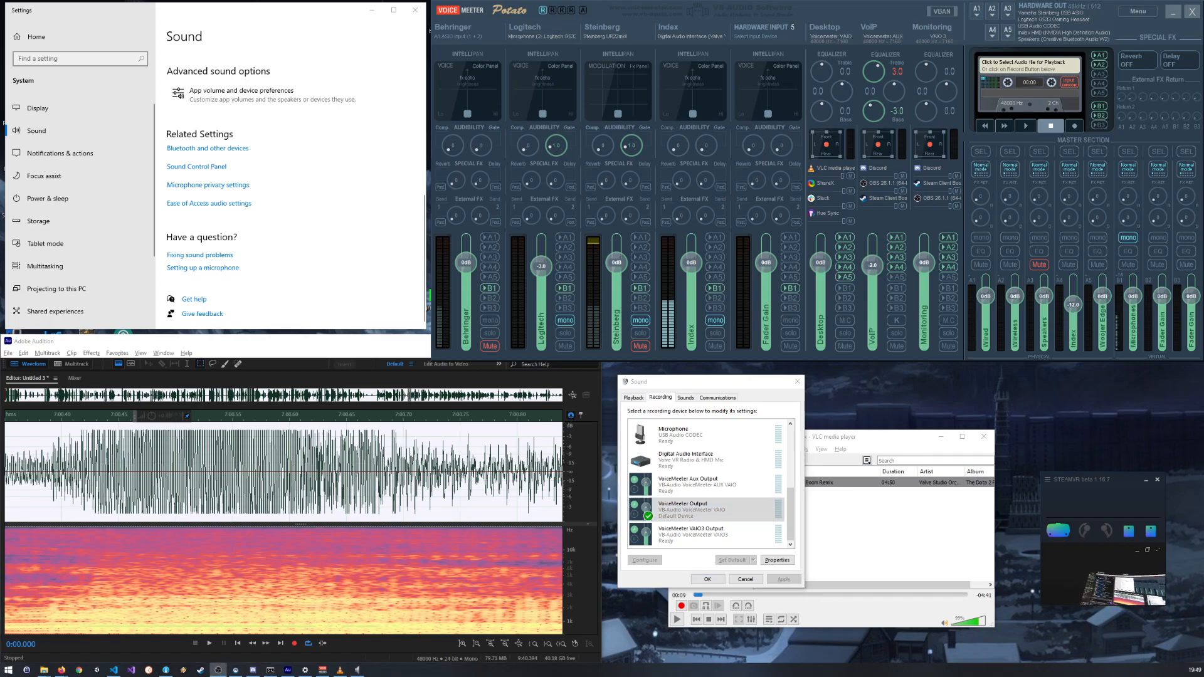
Step: Bring the OBS Studio settings into view and review the streaming, recording and audio track options of its output configuration
drag(982, 164, 638, 196)
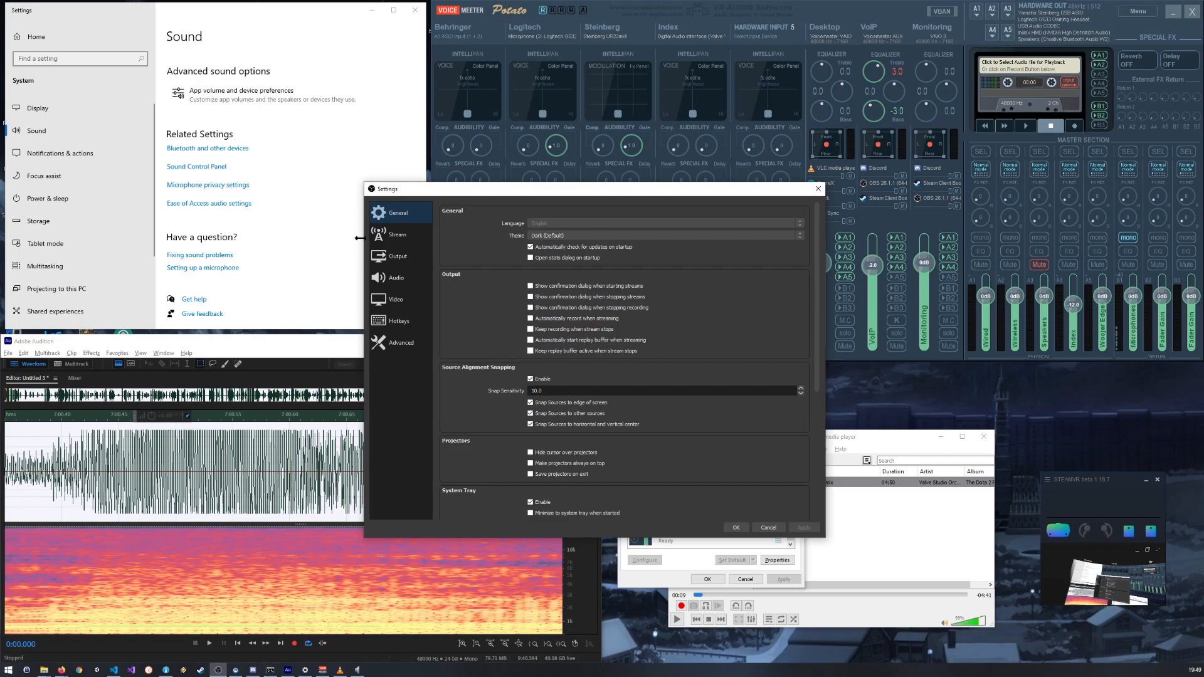
click(392, 258)
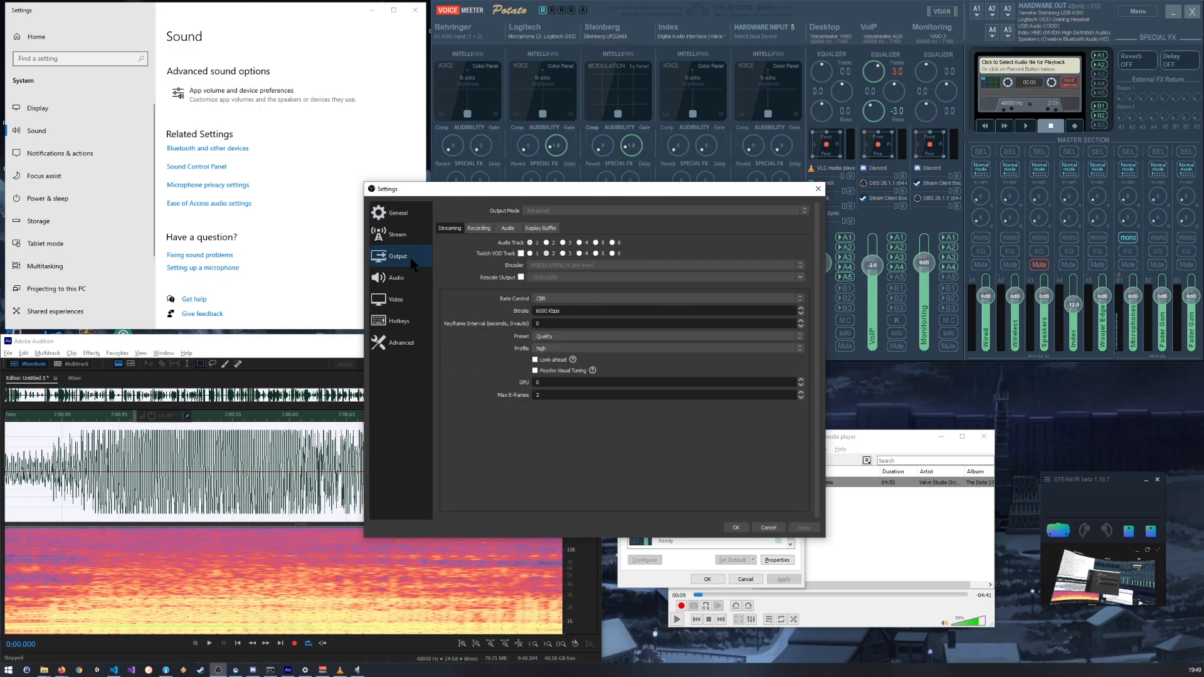
click(500, 231)
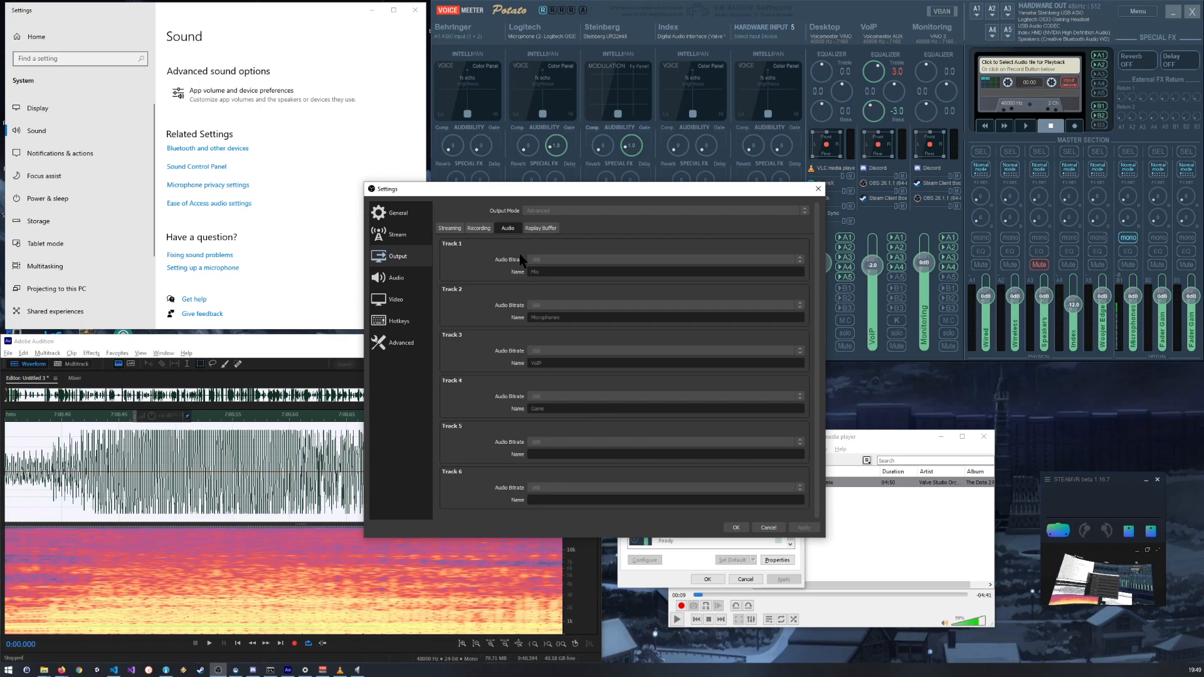
click(489, 230)
click(445, 228)
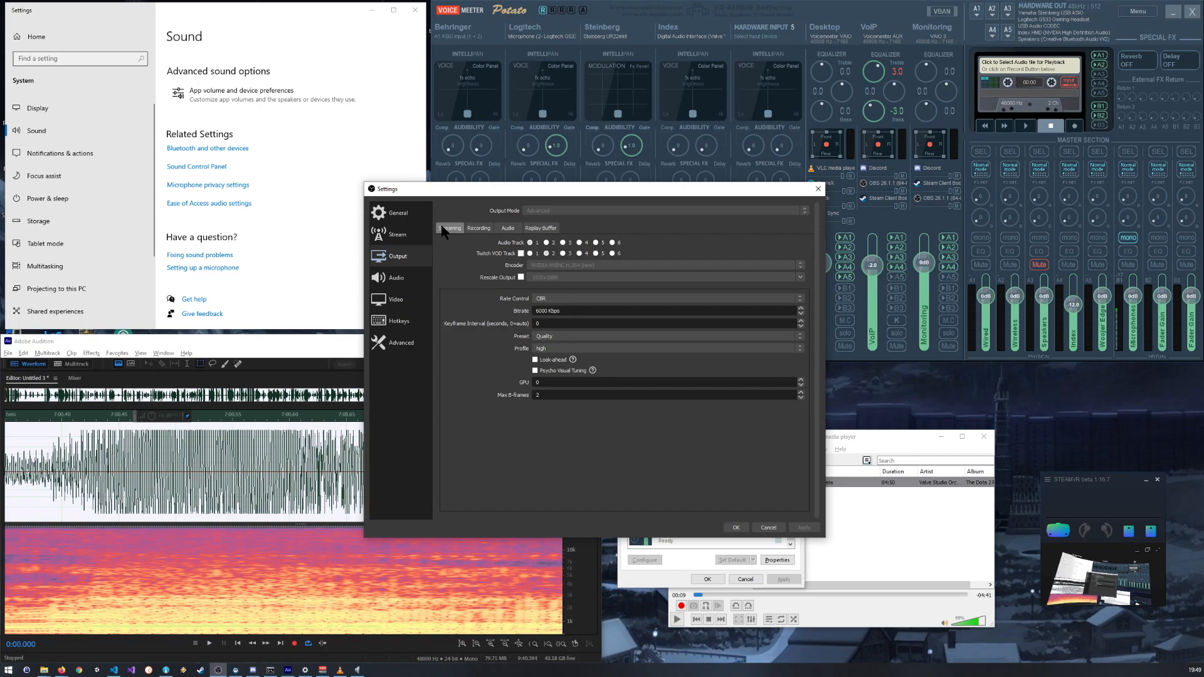
click(477, 229)
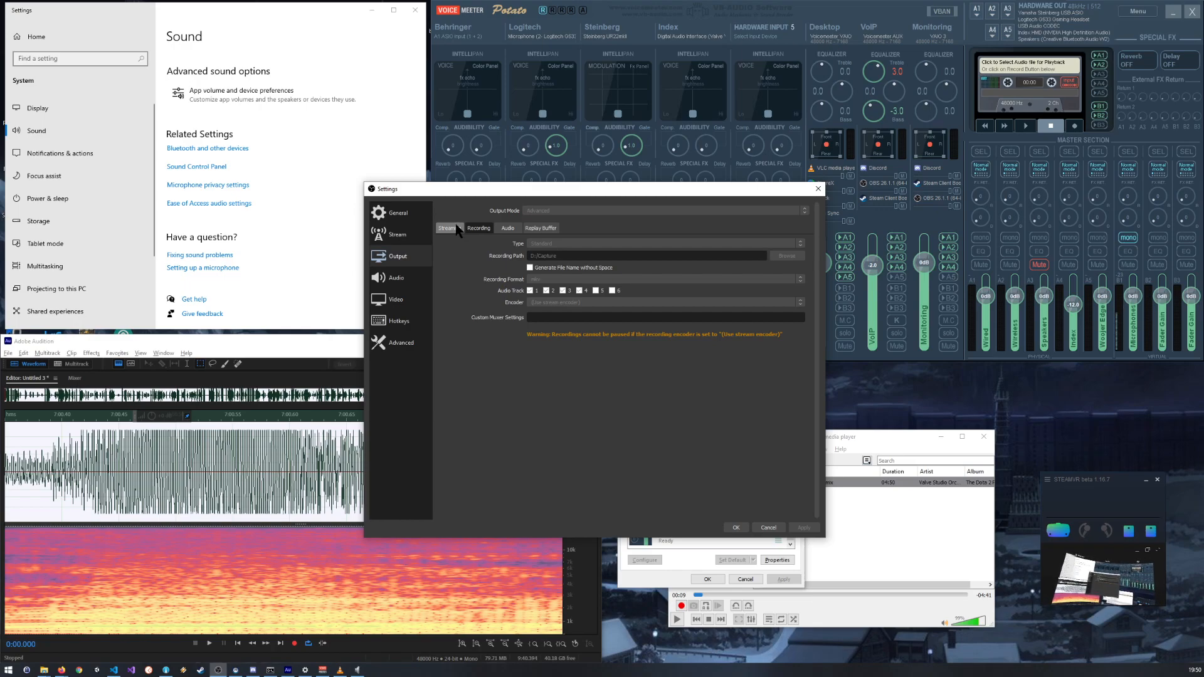
click(456, 229)
Step: Examine the general audio settings and the full list of advanced settings for anything affecting the audio format
click(384, 279)
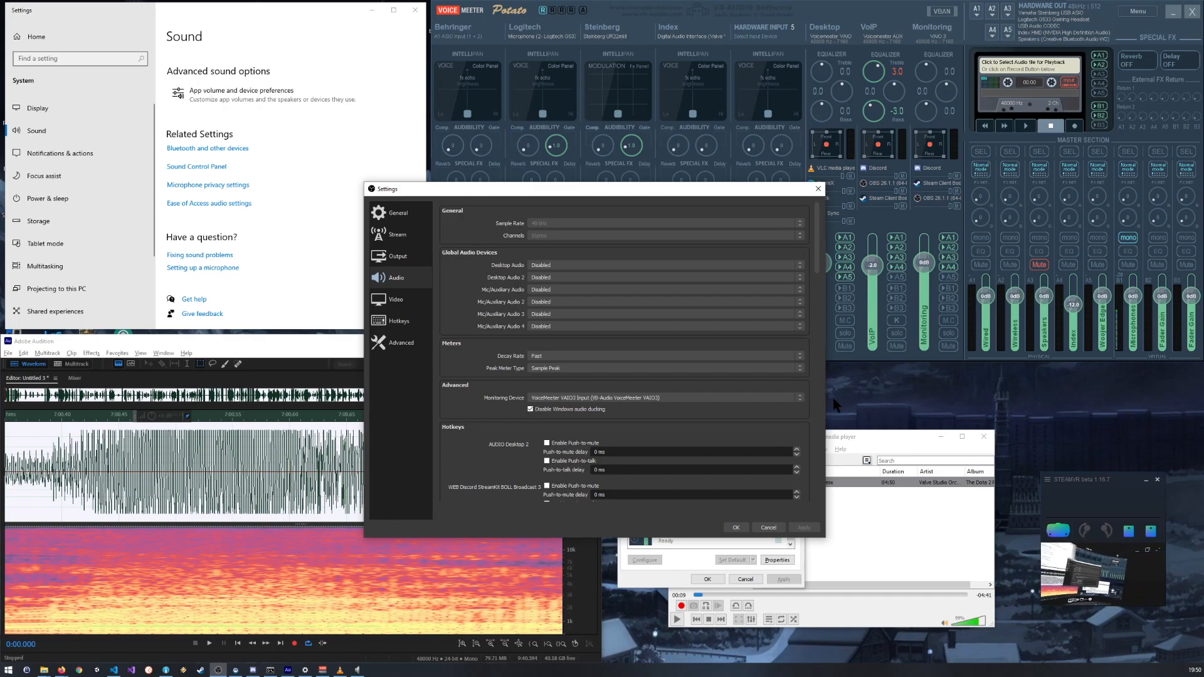
drag(815, 250, 815, 213)
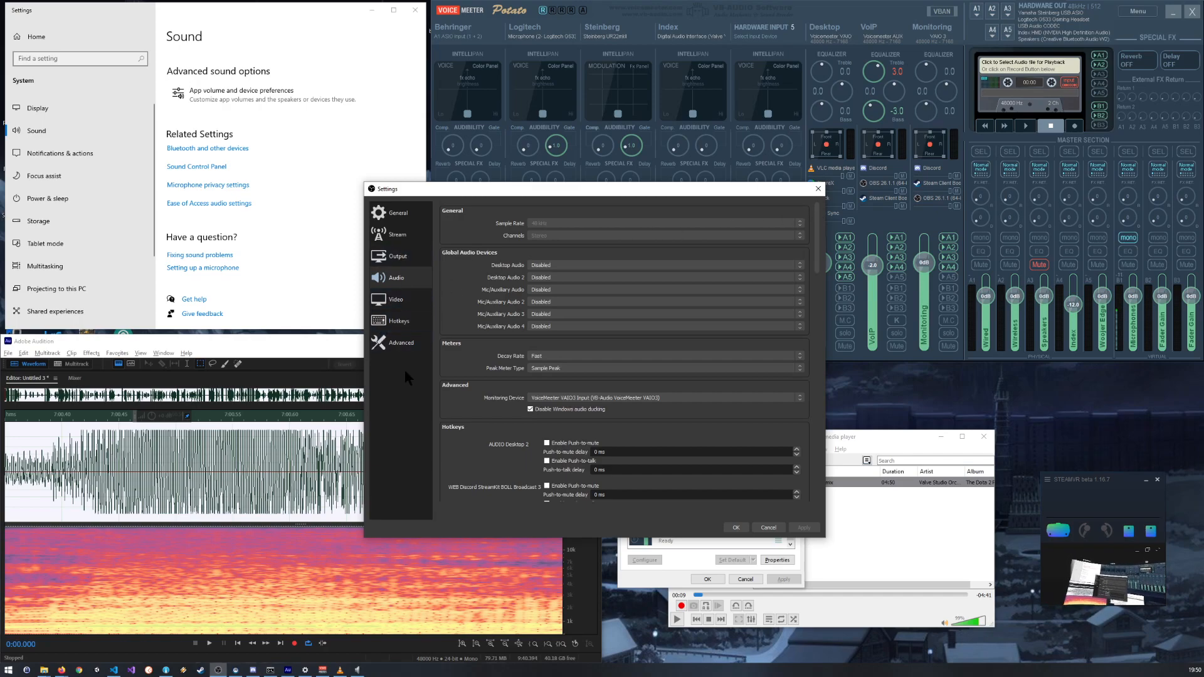
click(398, 351)
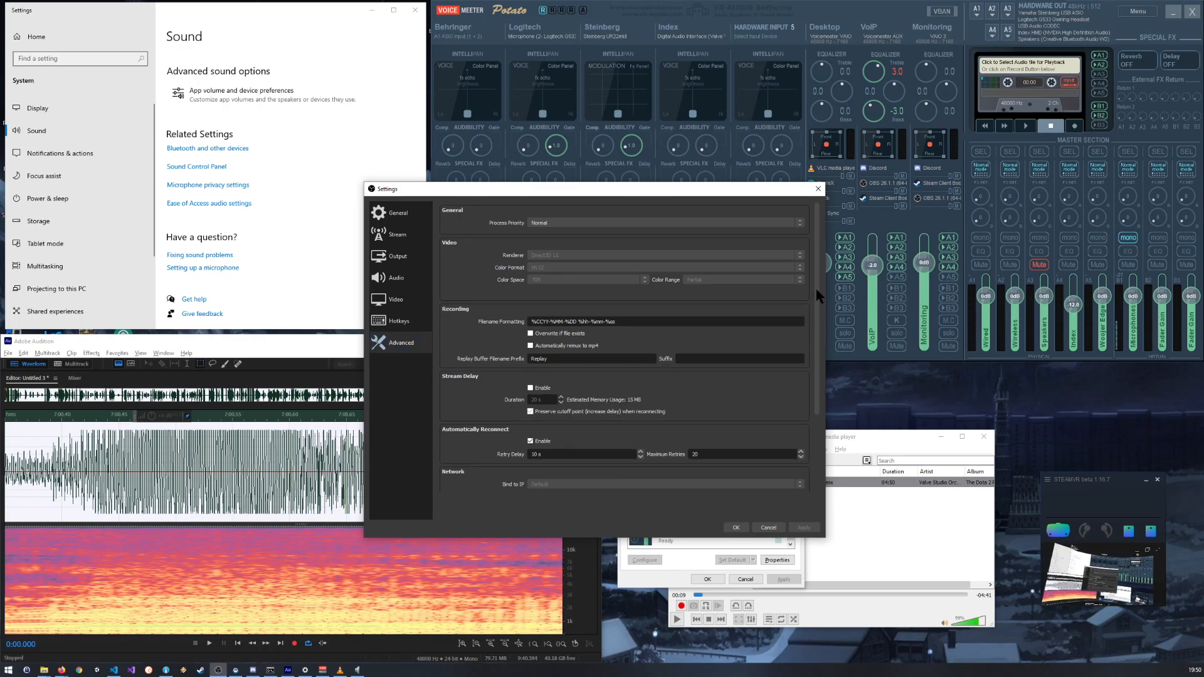
drag(816, 288, 803, 370)
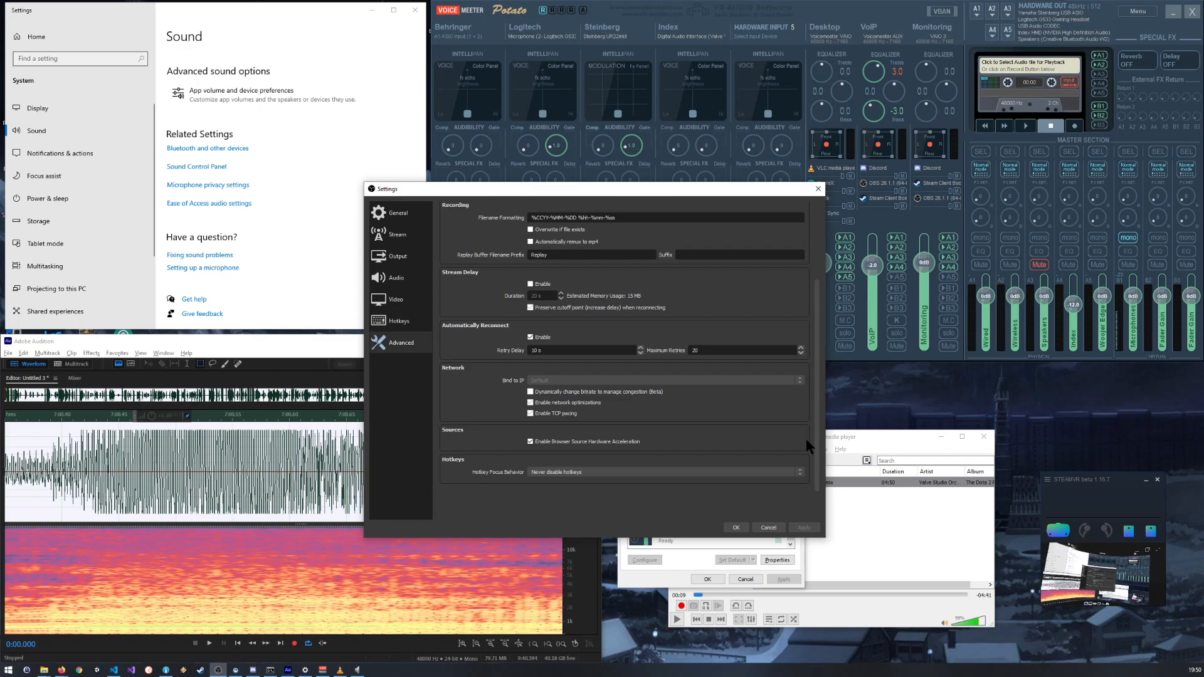
scroll(806, 439, up, 3)
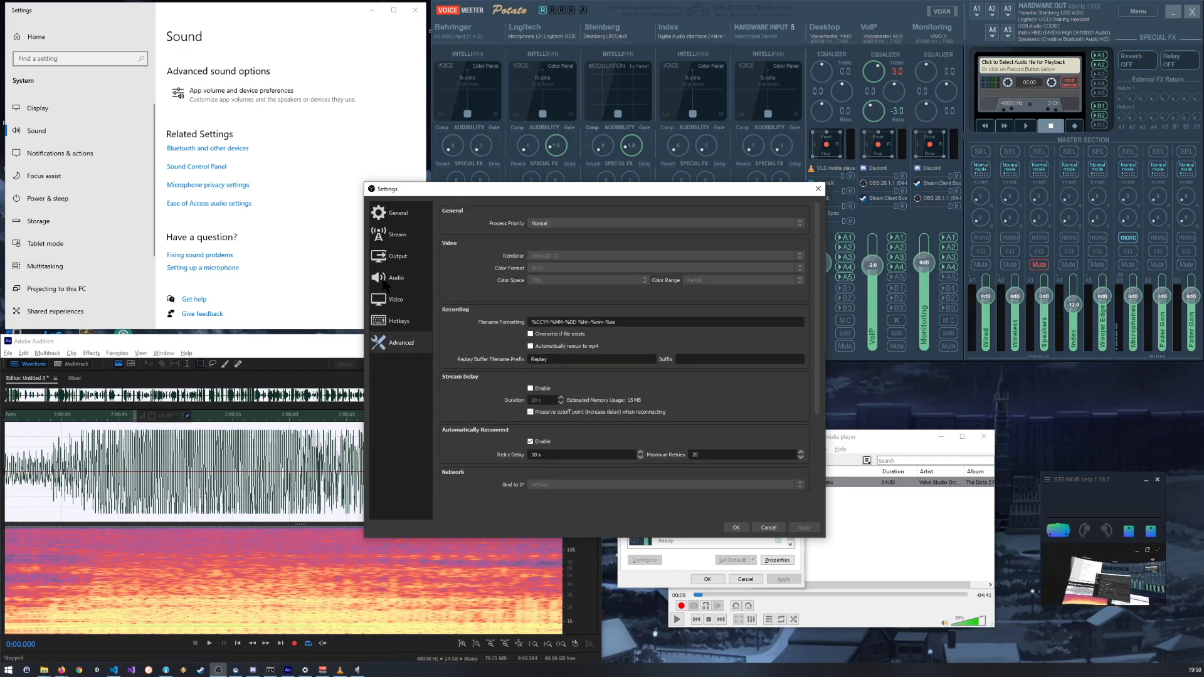
Step: Check the hotkey and video settings and re-examine the sample rate, channels and global devices in the audio settings
click(398, 322)
click(397, 300)
click(397, 276)
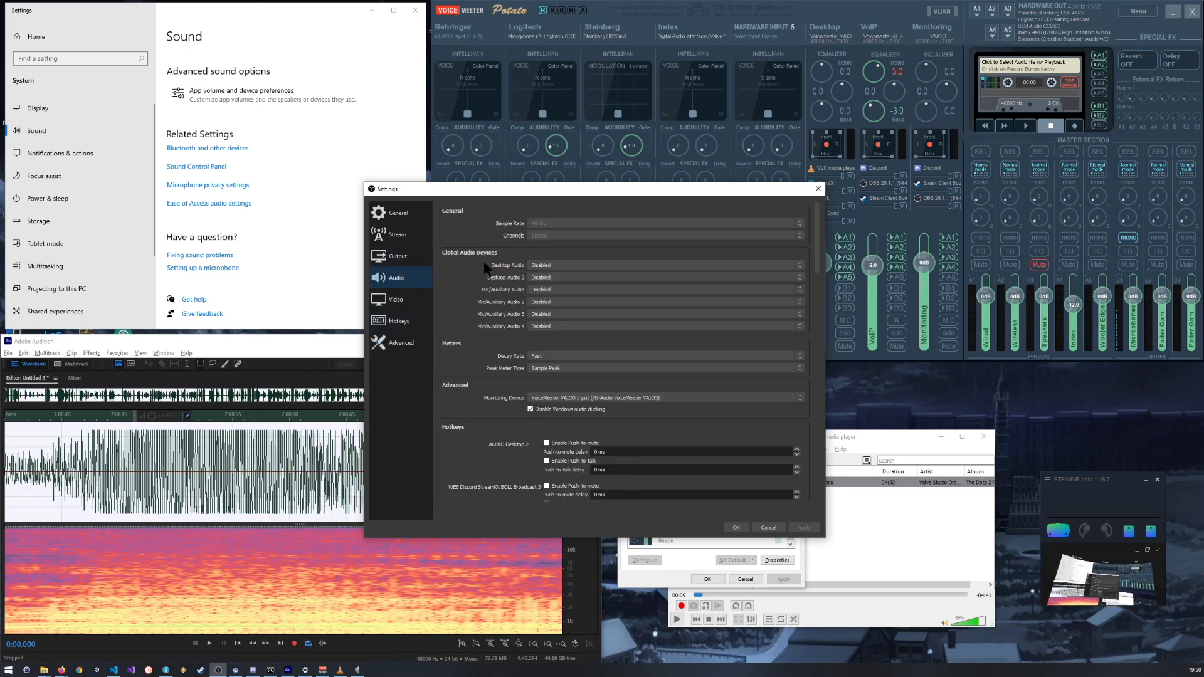
drag(811, 255, 794, 217)
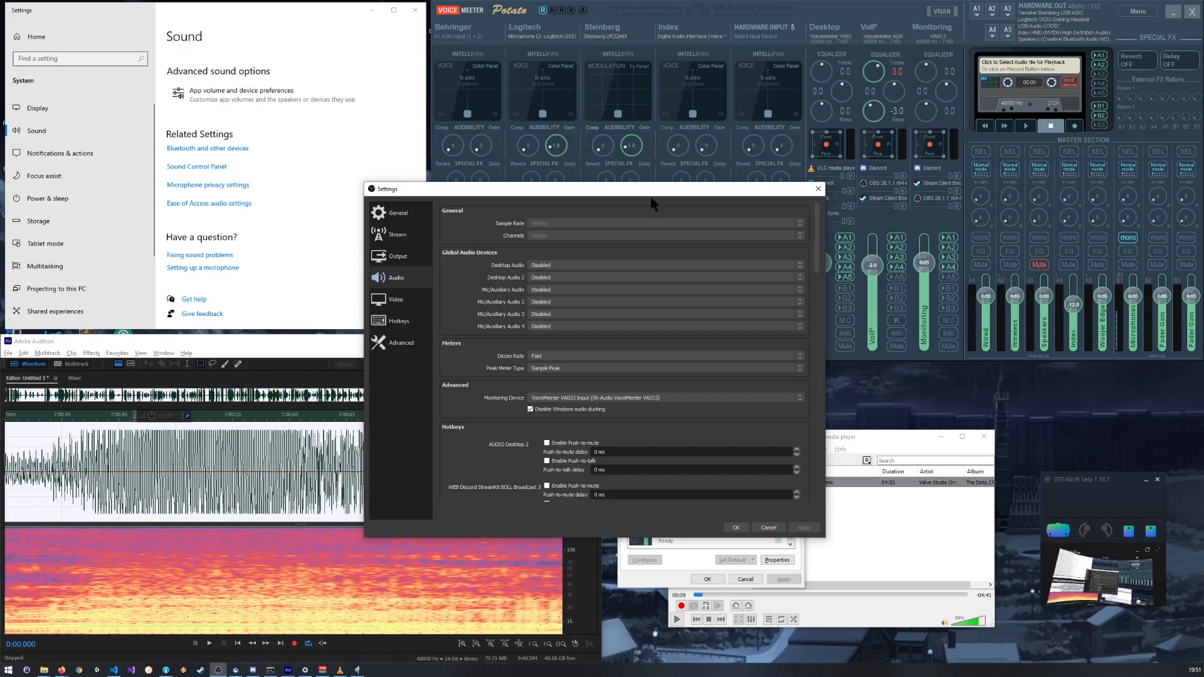
Step: Review the output settings again, comparing the streaming, recording and per-track audio bitrate options
click(396, 257)
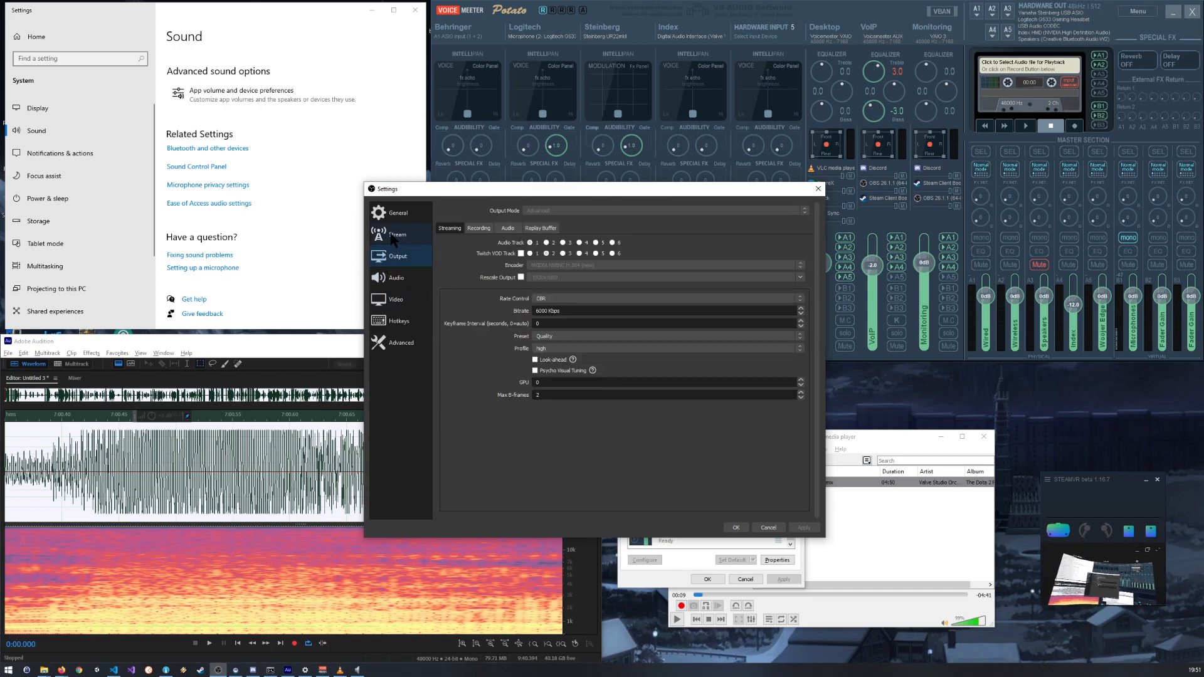
click(478, 228)
click(442, 229)
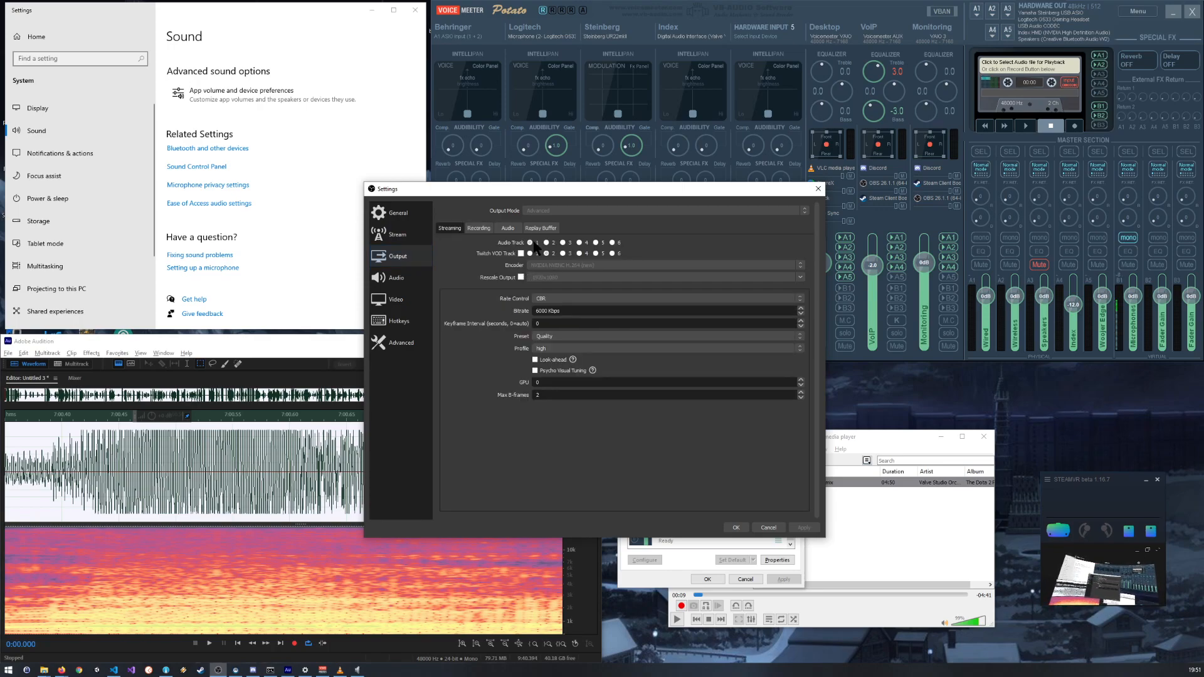
click(479, 230)
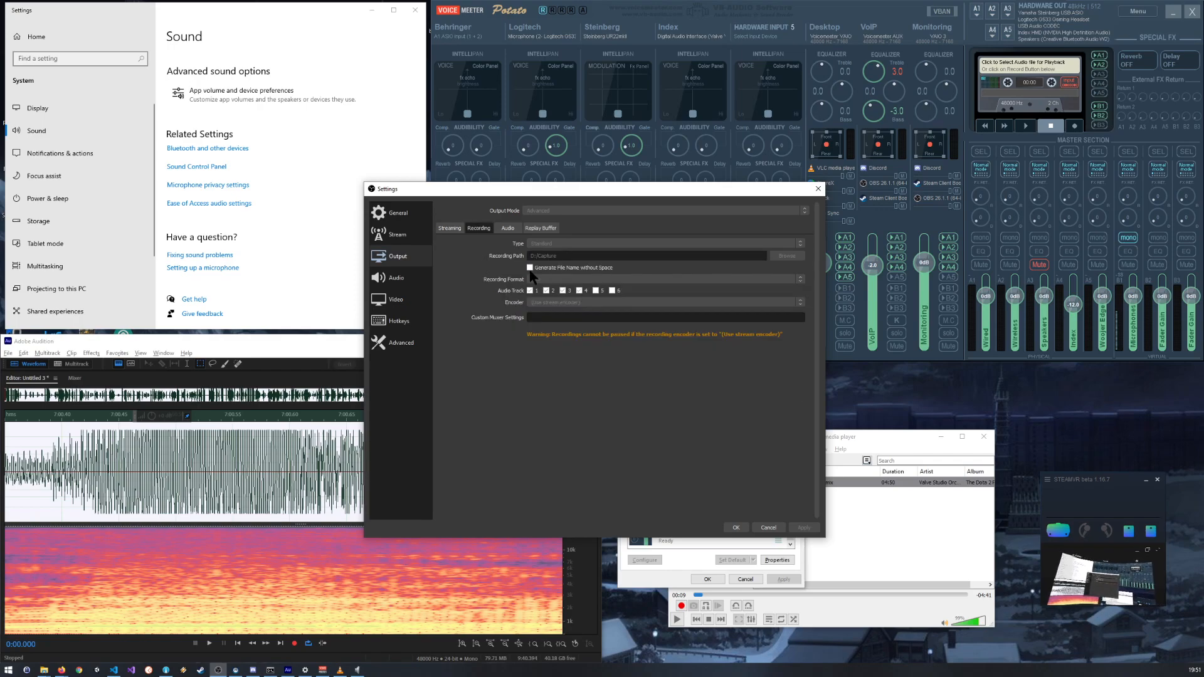
click(507, 229)
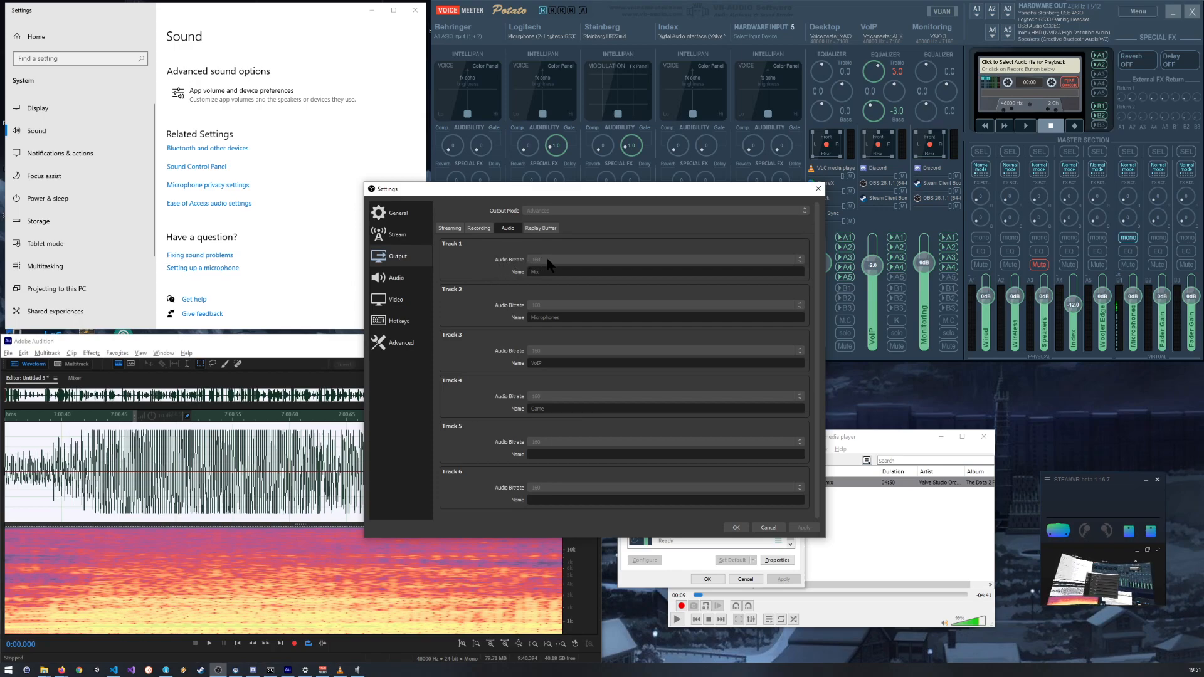
Step: Reposition the settings window, recheck the replay buffer, track and general audio options, and cancel the OBS settings without changes
drag(562, 193, 641, 257)
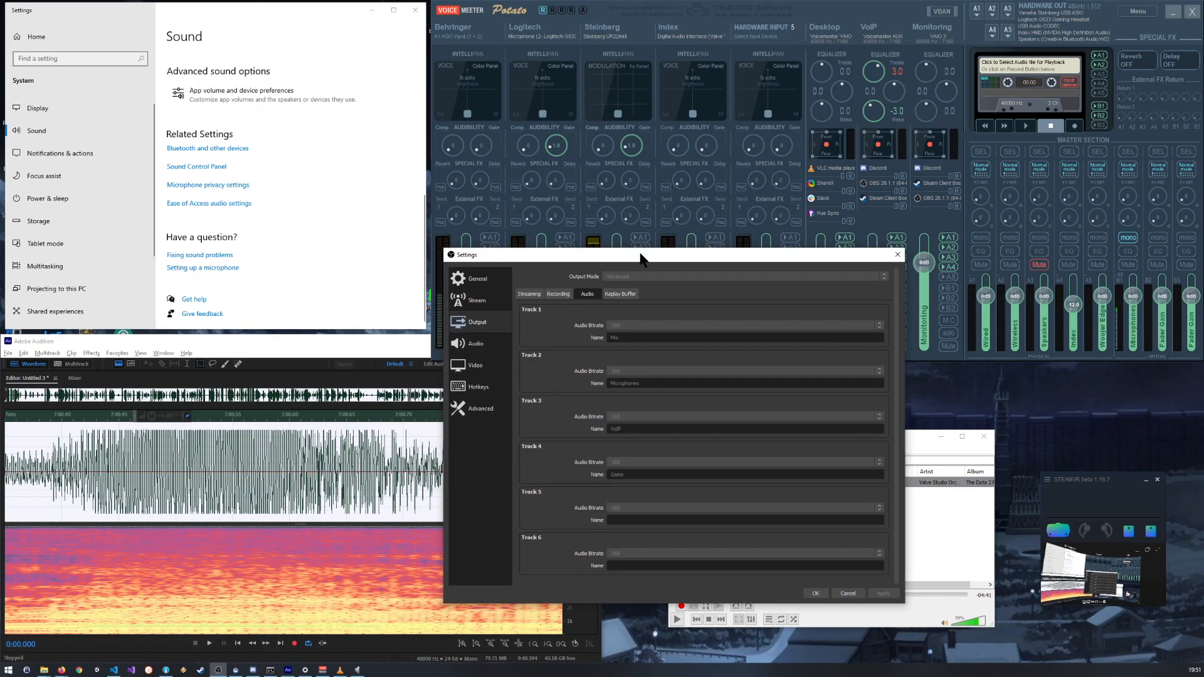
drag(641, 258, 491, 285)
drag(671, 215, 667, 217)
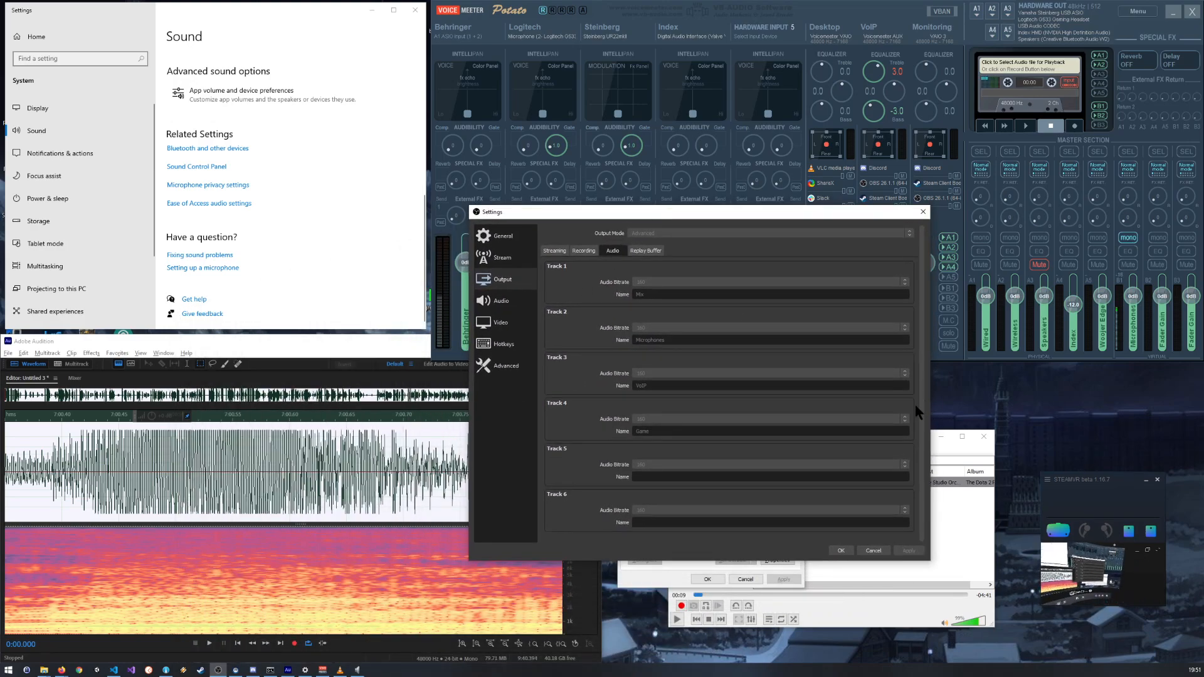
drag(921, 401, 921, 347)
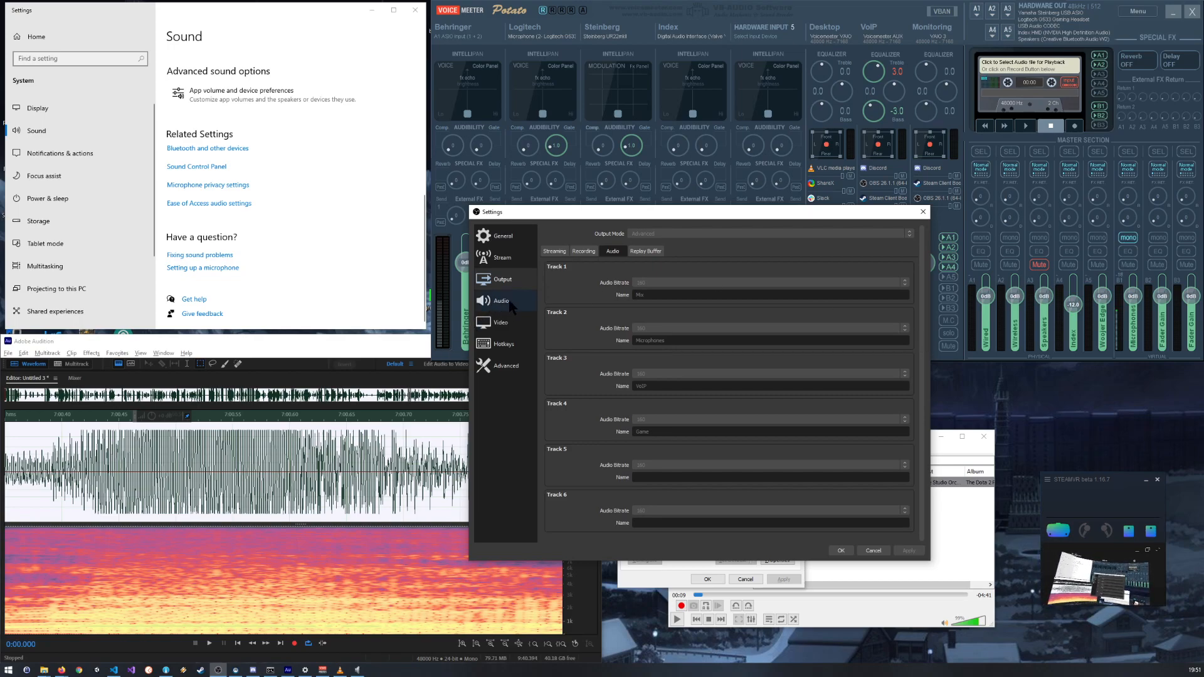
click(647, 252)
click(612, 252)
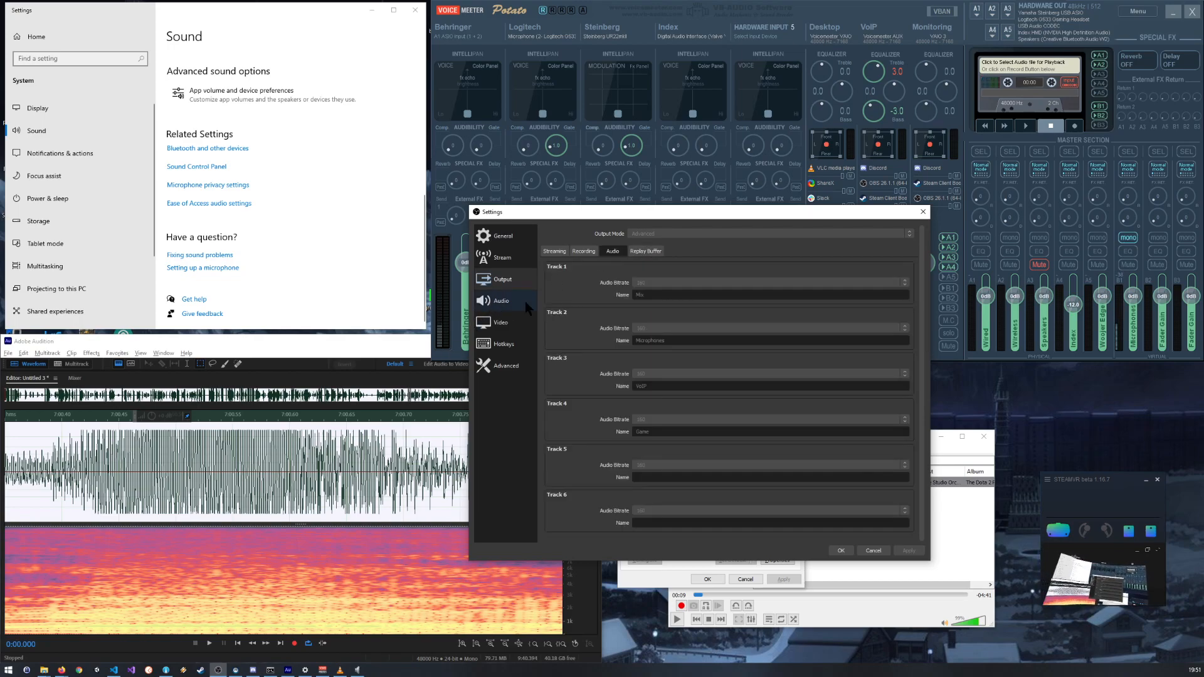
click(500, 305)
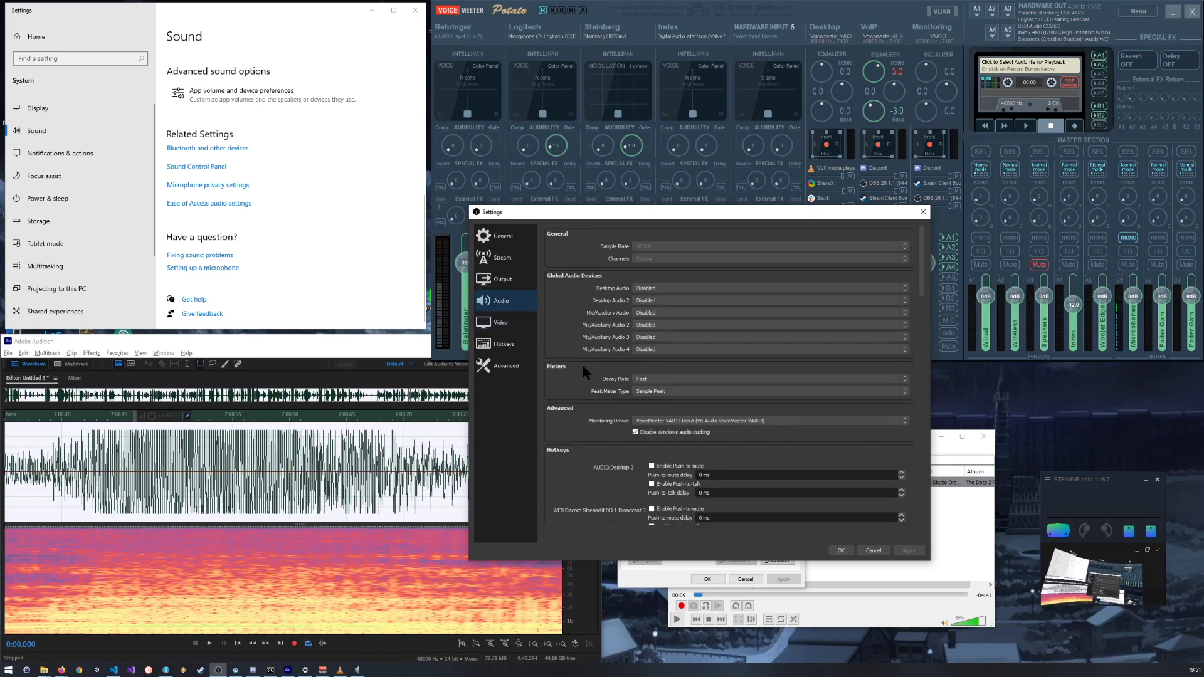
click(868, 550)
drag(676, 375, 674, 368)
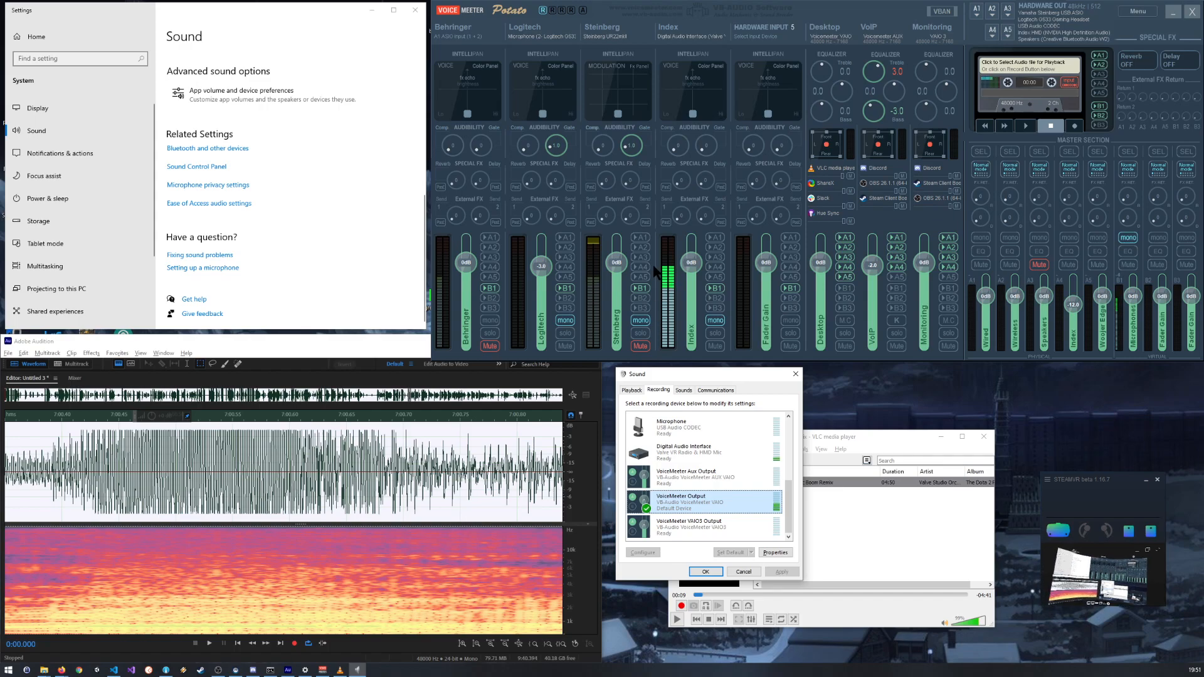
Step: Create a new mono audio file in Adobe Audition with a 48000 Hz sample rate and 24-bit depth
click(343, 483)
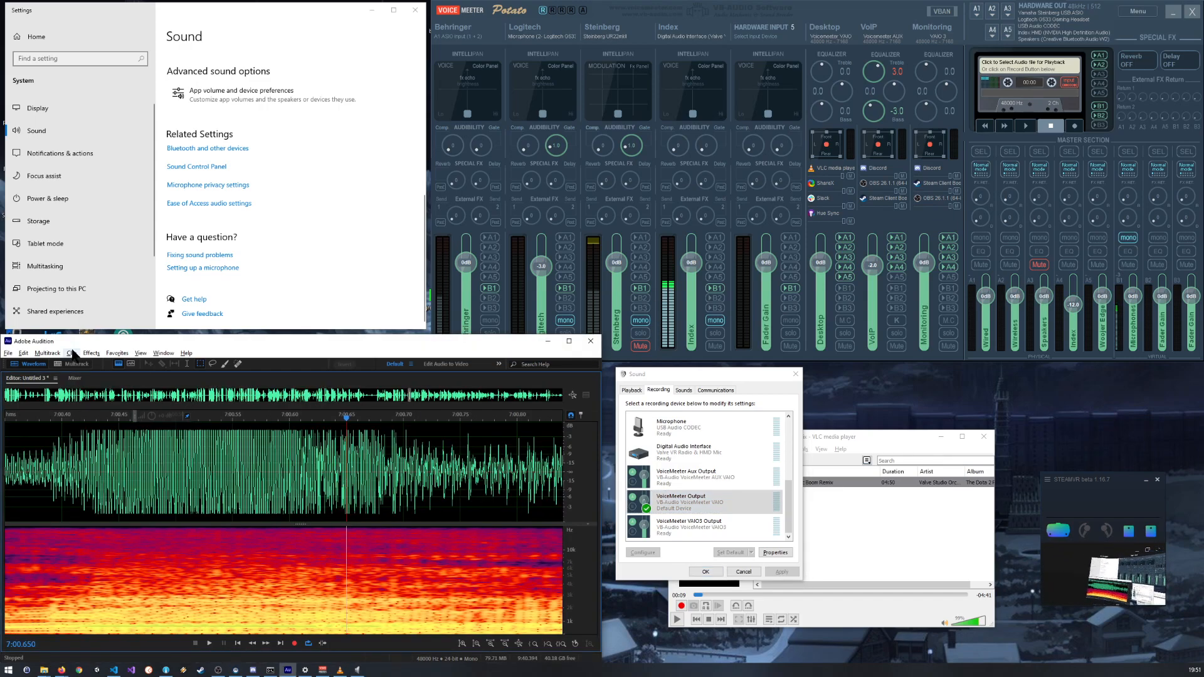
click(8, 353)
mouse_move(40, 366)
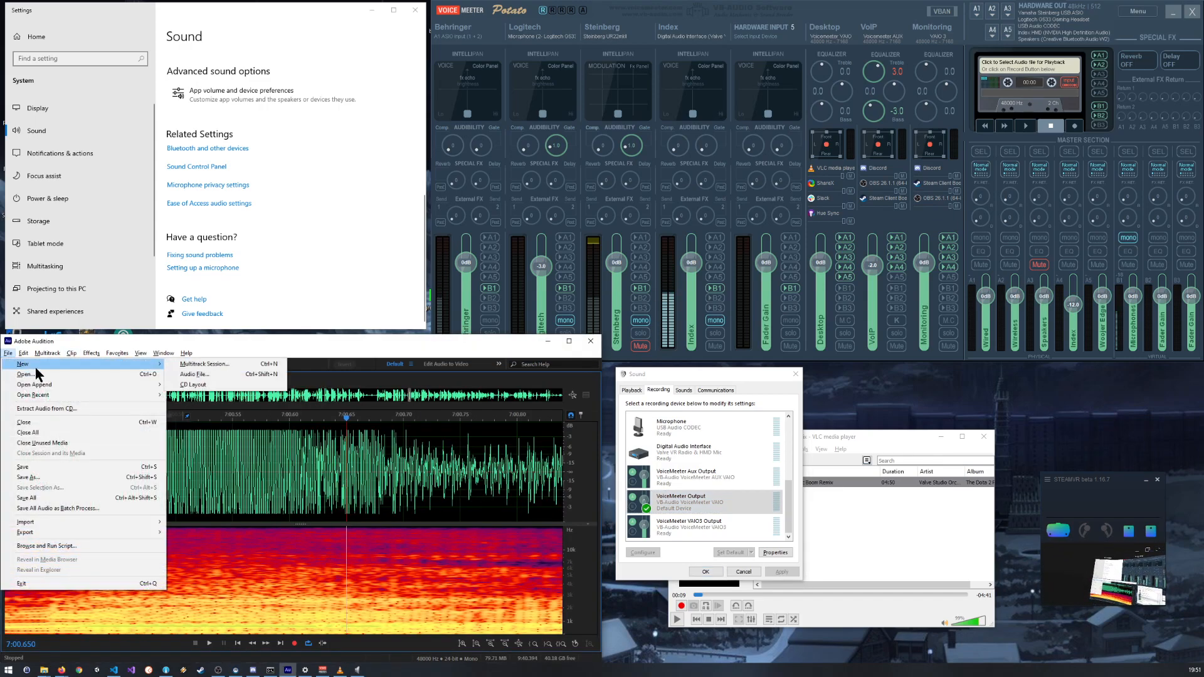
click(182, 375)
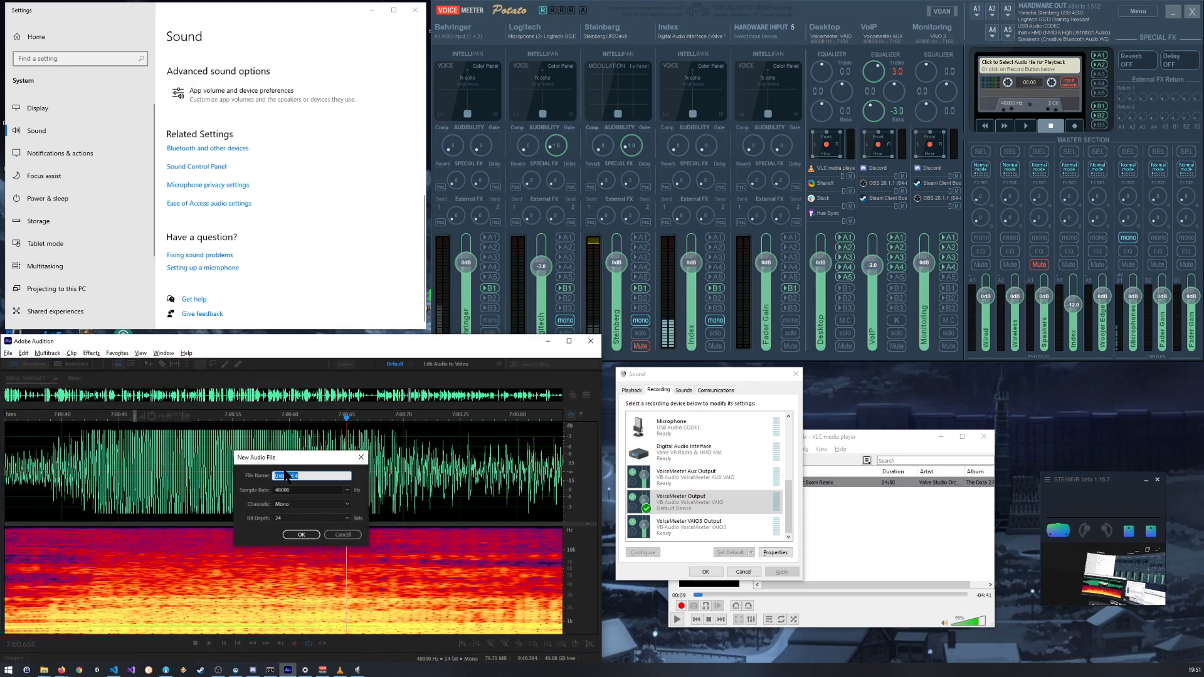
click(347, 519)
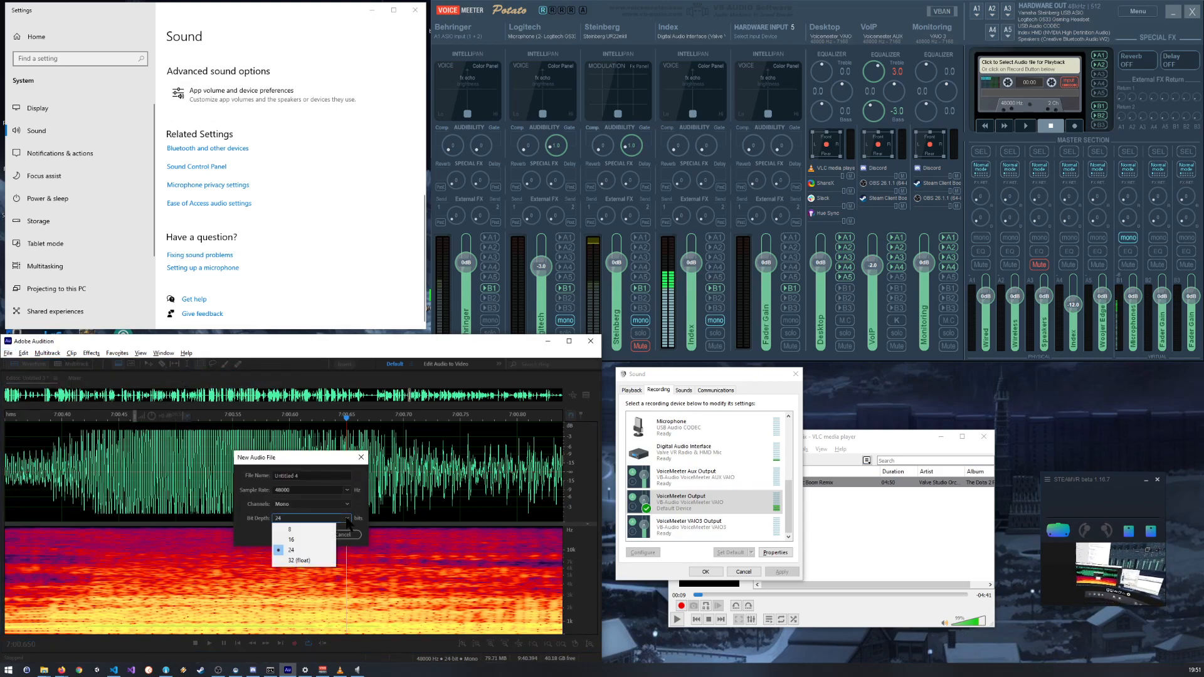
click(302, 550)
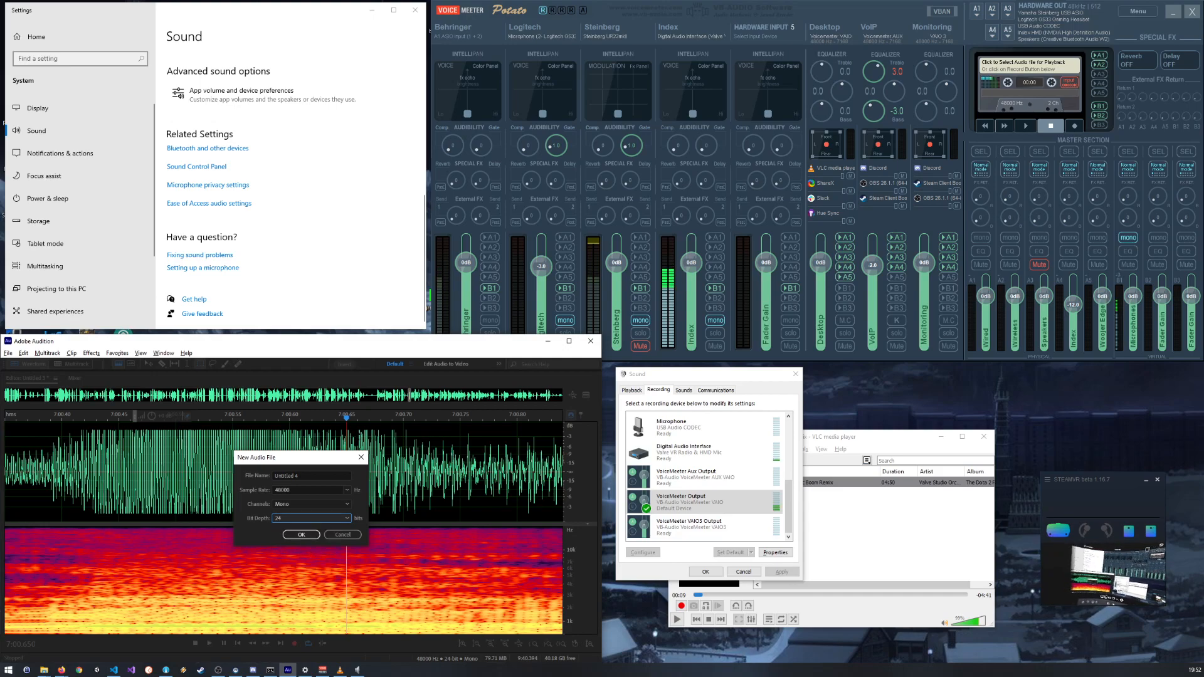
click(309, 518)
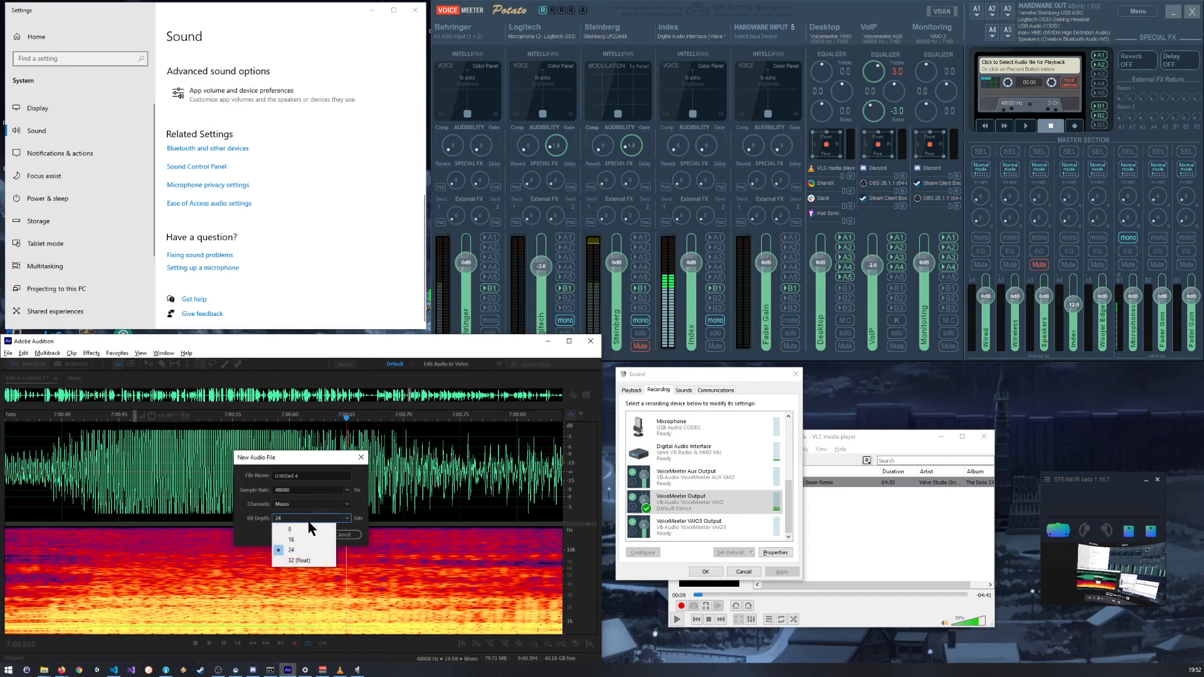
click(298, 533)
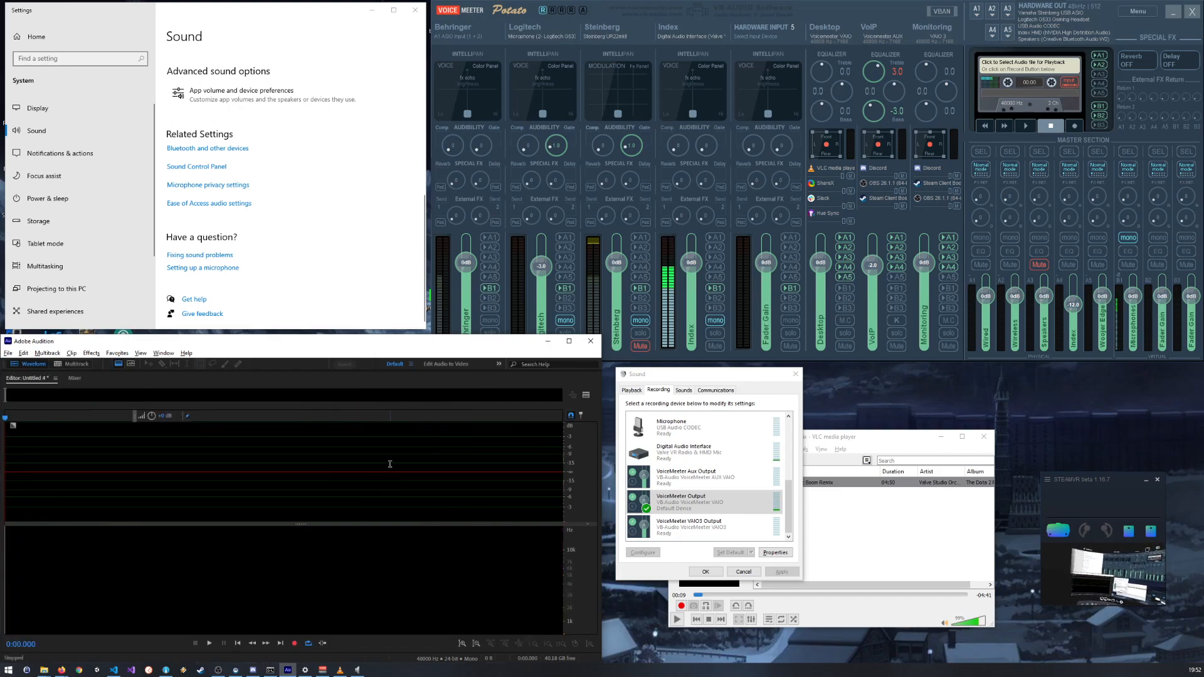
Step: Start recording into the new audio file and raise the Windows input level of the Digital Audio Interface to 55
click(294, 644)
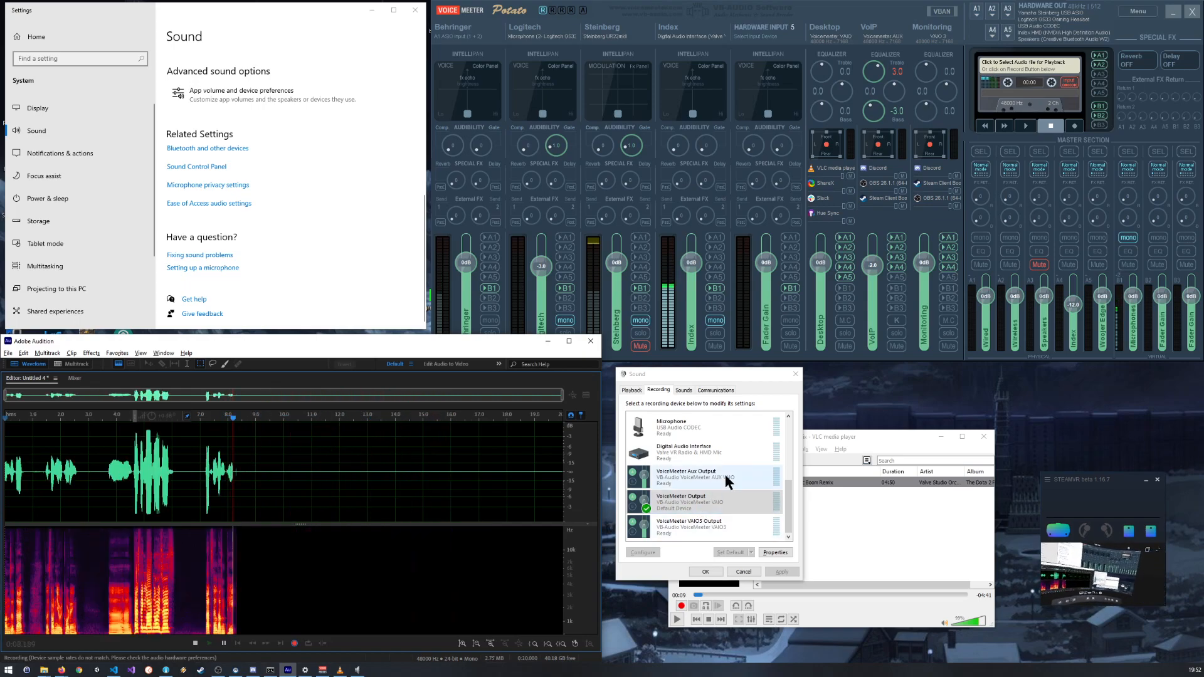
double_click(698, 453)
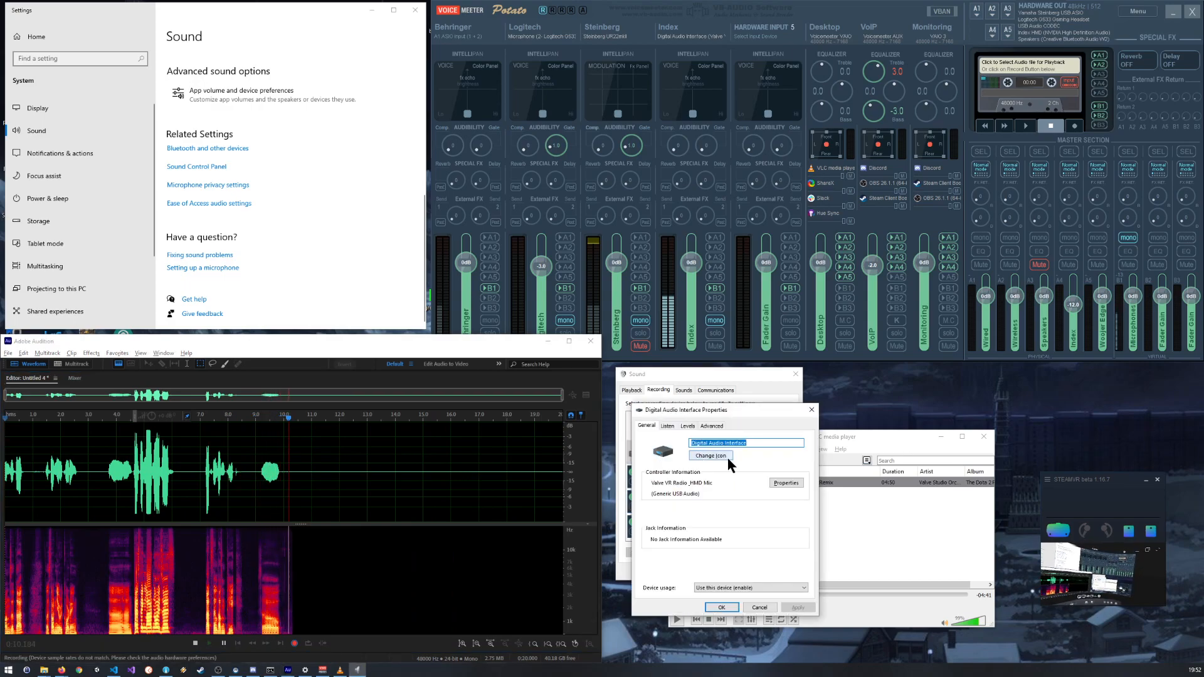
click(690, 425)
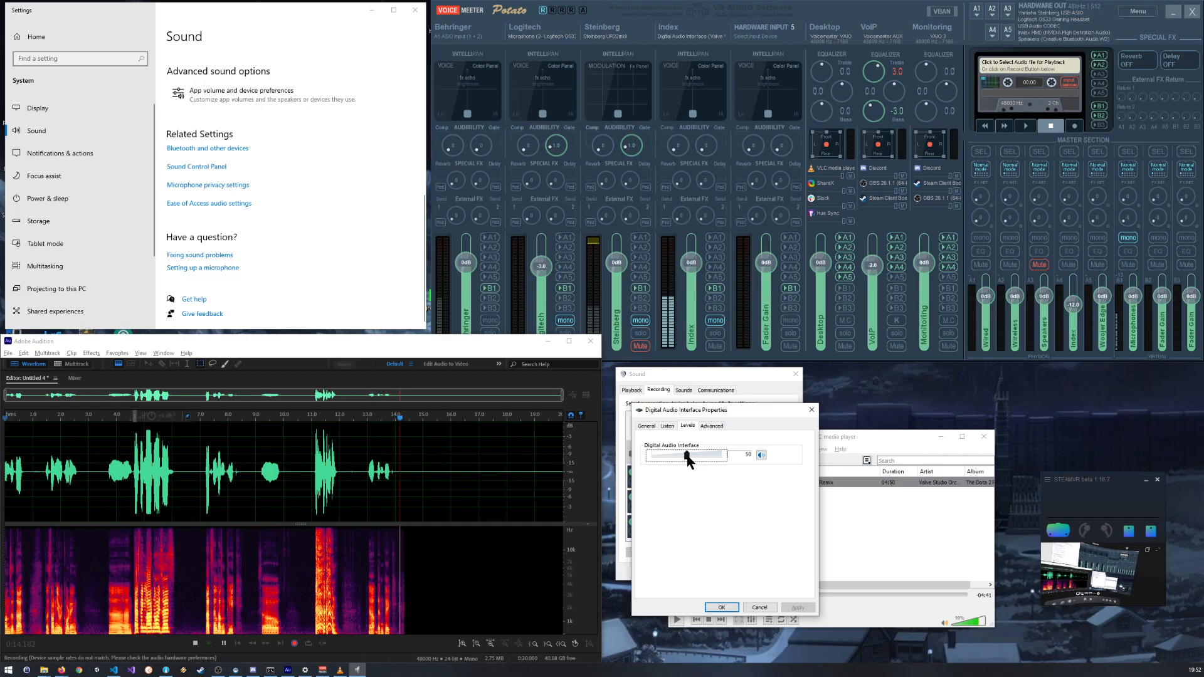
drag(687, 456, 689, 458)
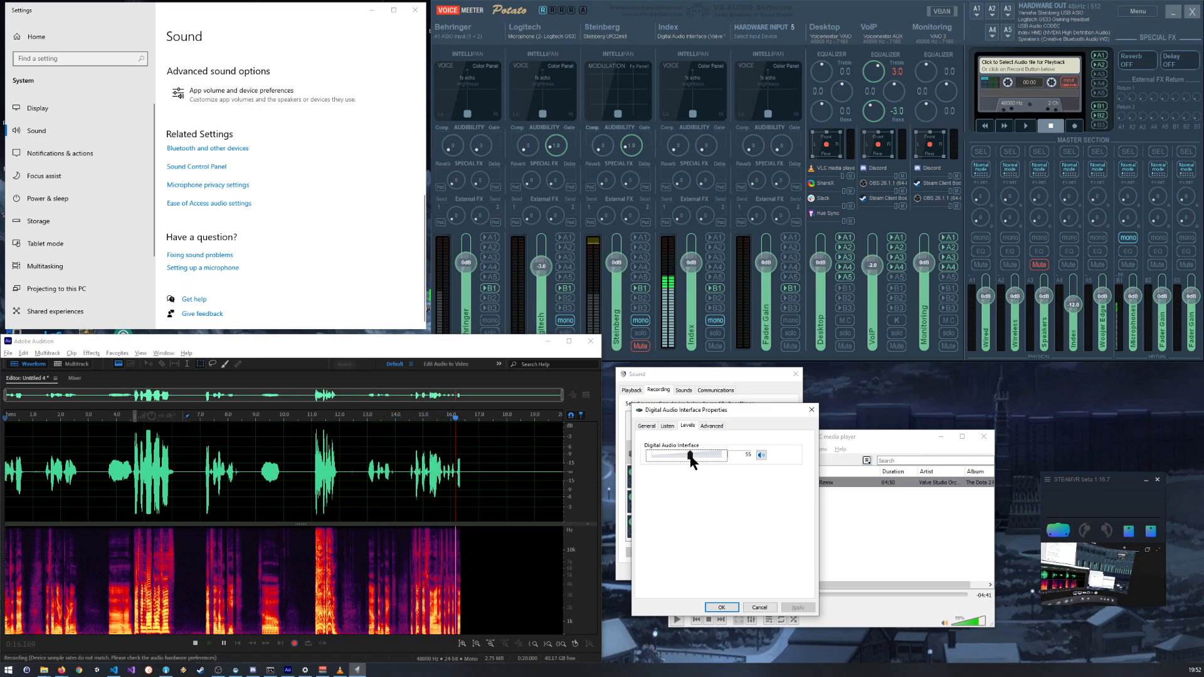
Step: Confirm the Digital Audio Interface input level and examine the newly recorded waveform peaks down to sample level for clipping
click(727, 606)
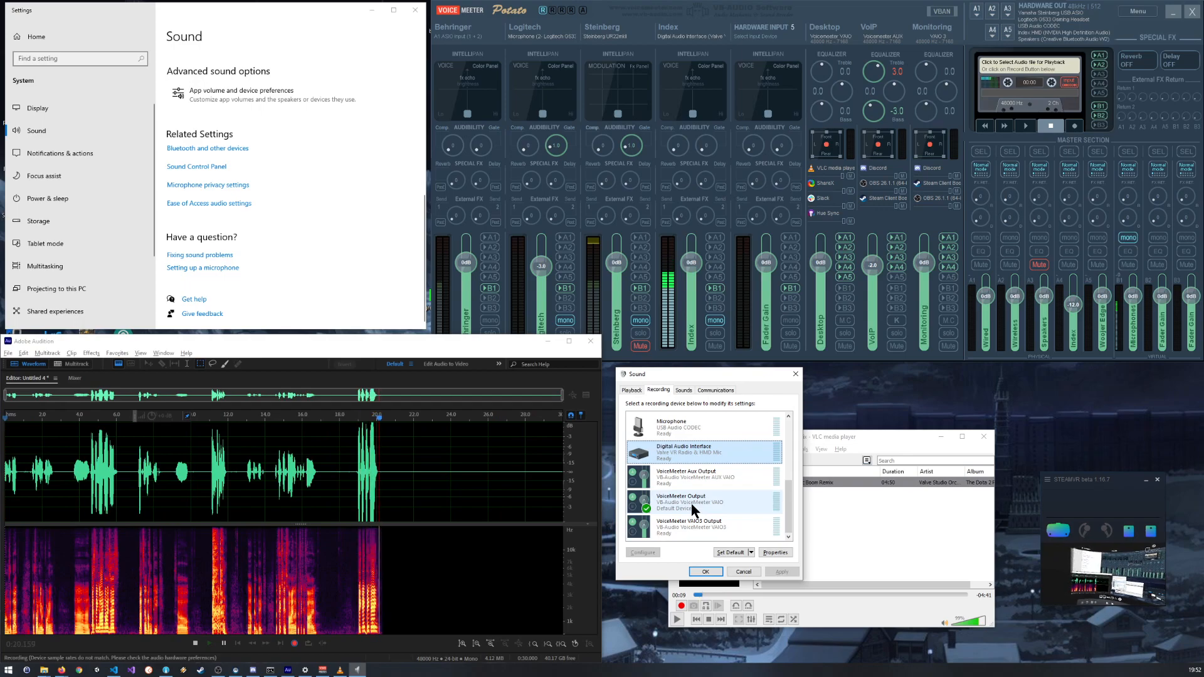
scroll(384, 435, up, 2)
scroll(361, 426, up, 6)
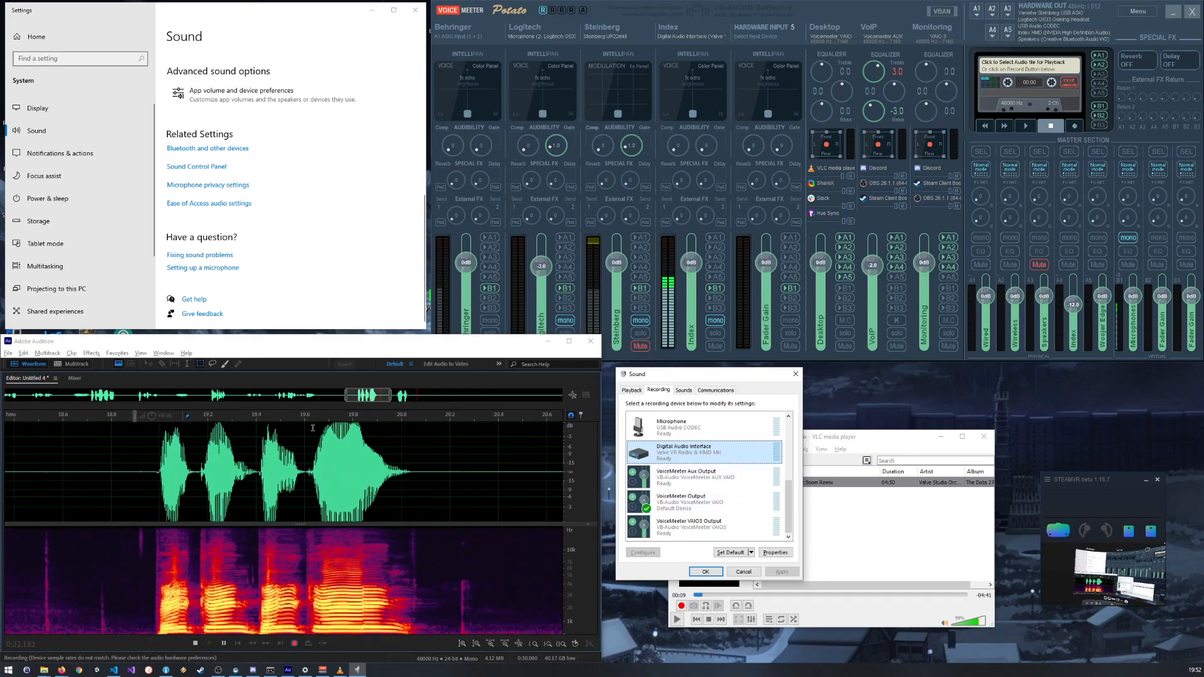
scroll(339, 427, up, 10)
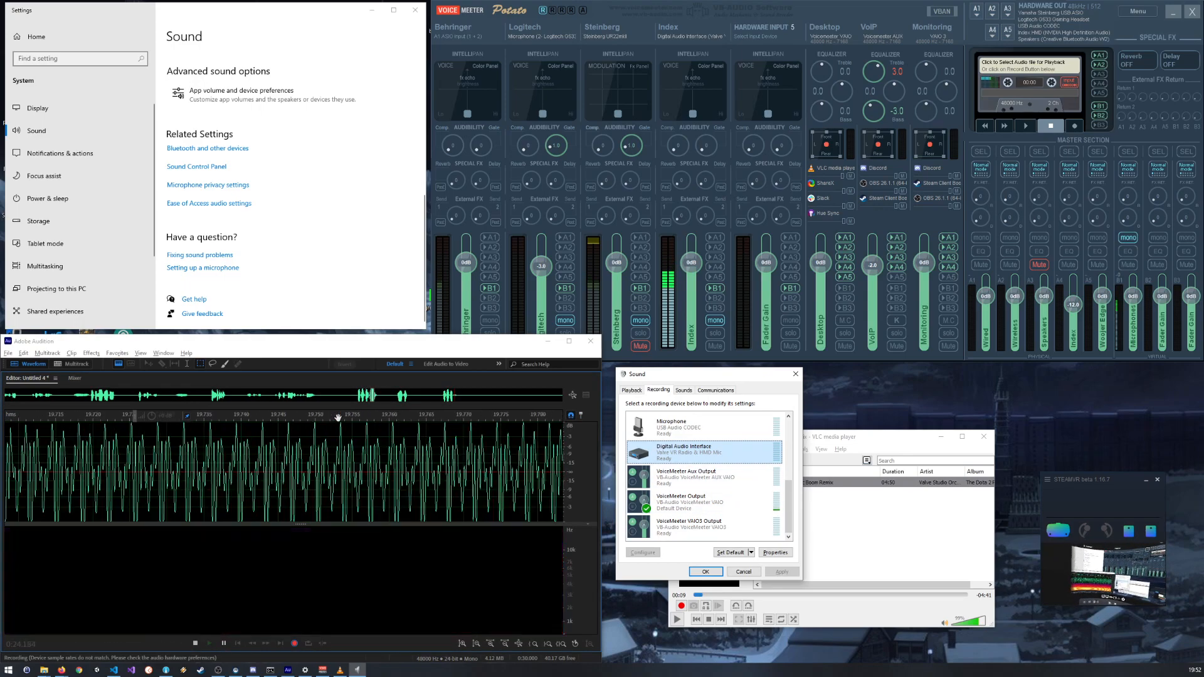
scroll(370, 427, up, 2)
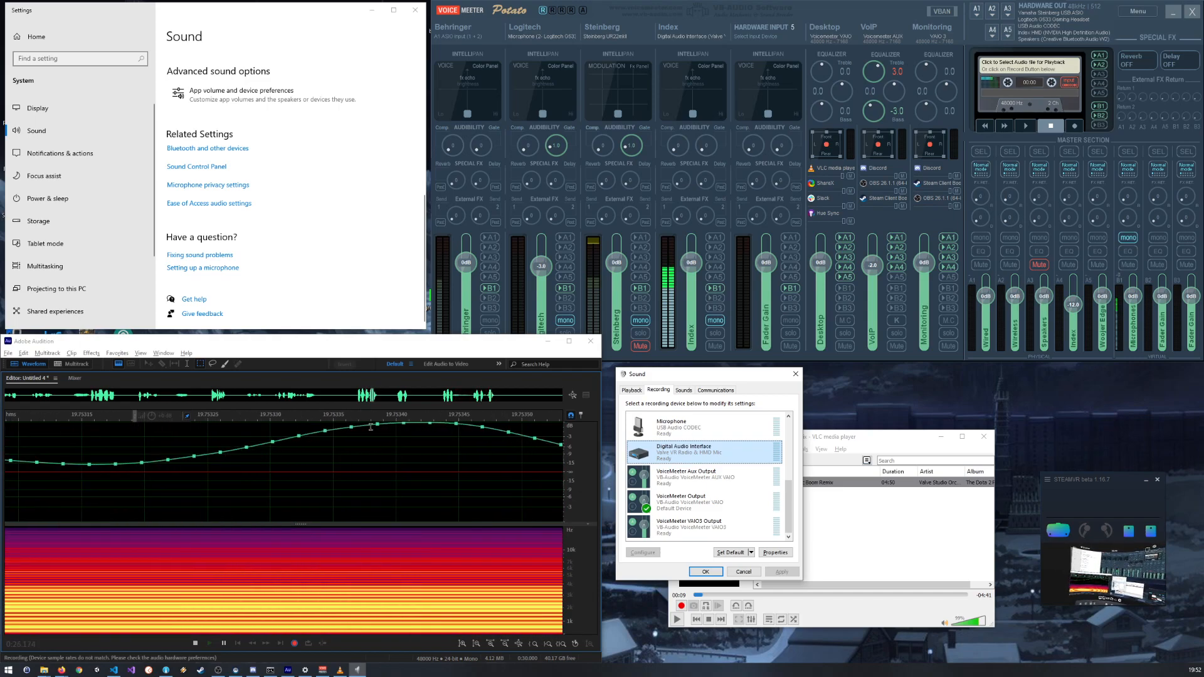
scroll(410, 423, down, 15)
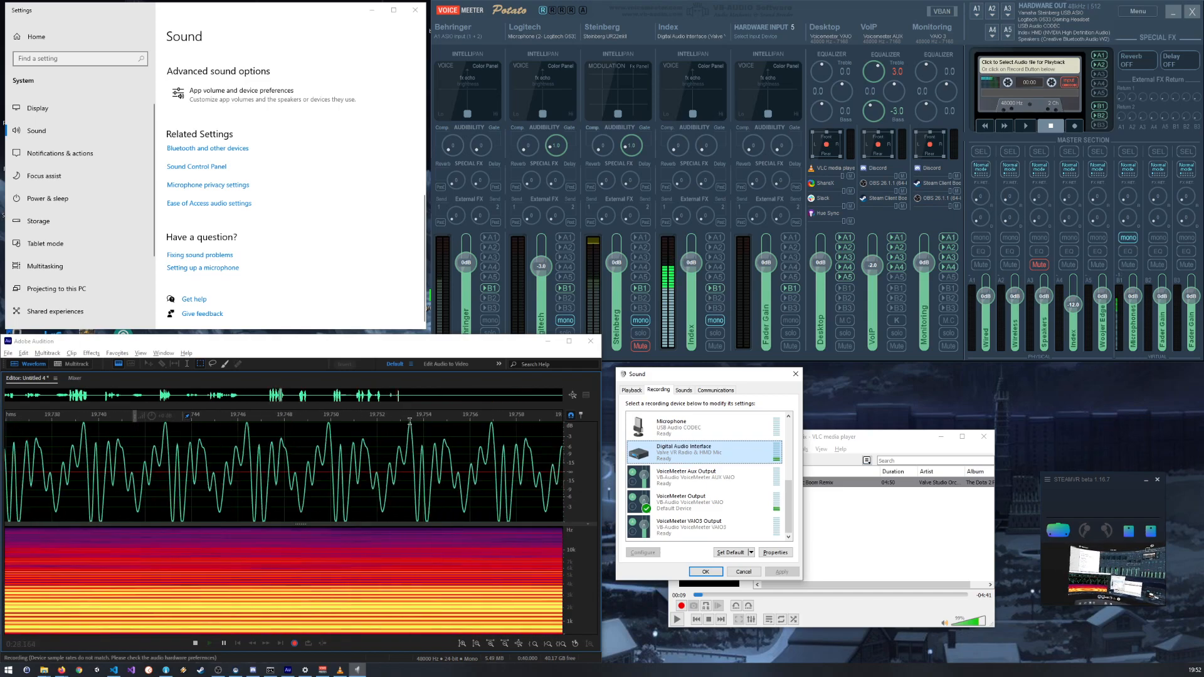
scroll(335, 449, down, 5)
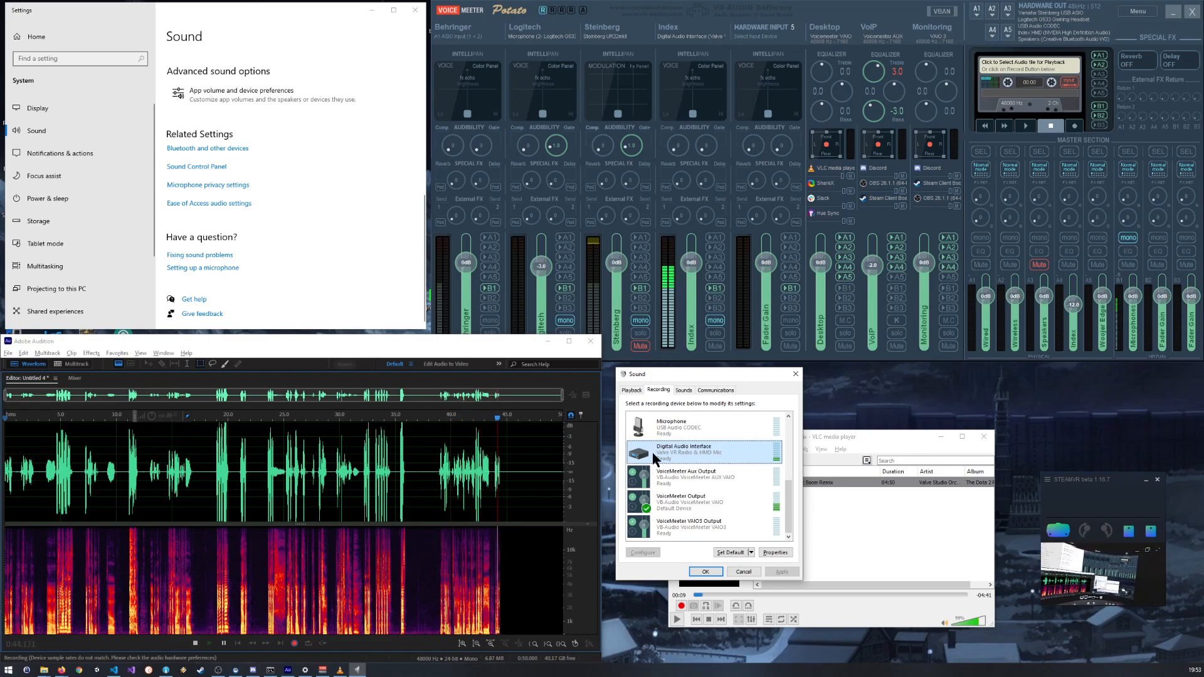
Step: Lower the Windows input level of the Digital Audio Interface to 50 while the recording continues
double_click(684, 451)
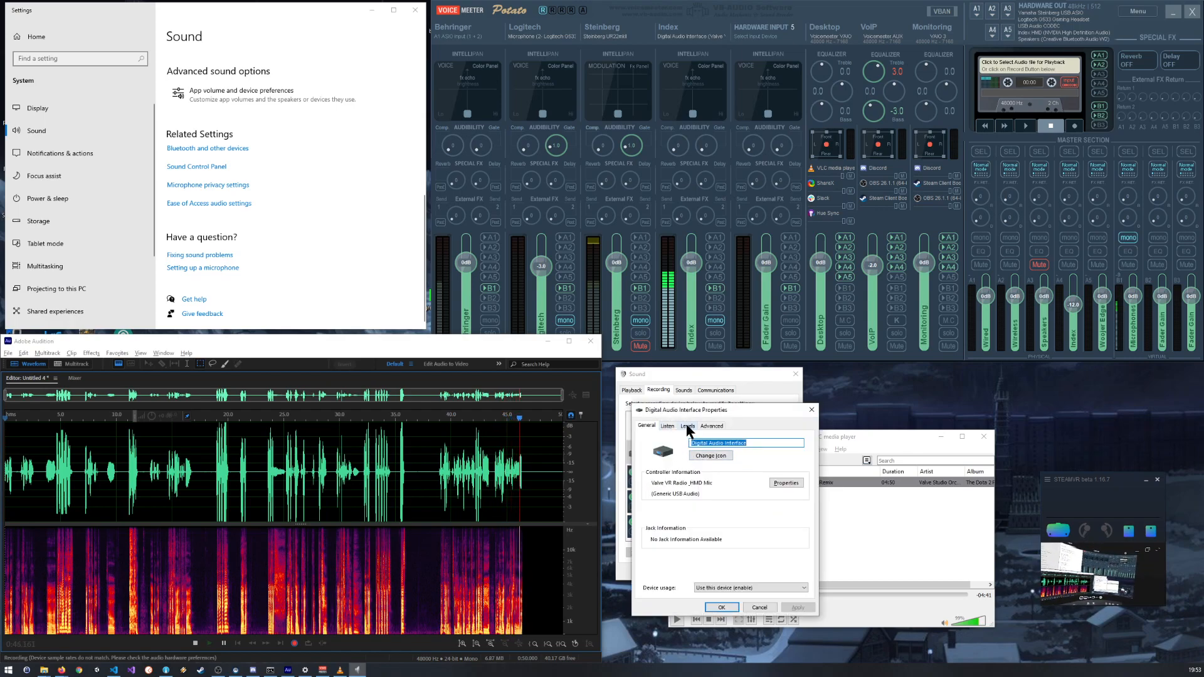
click(686, 427)
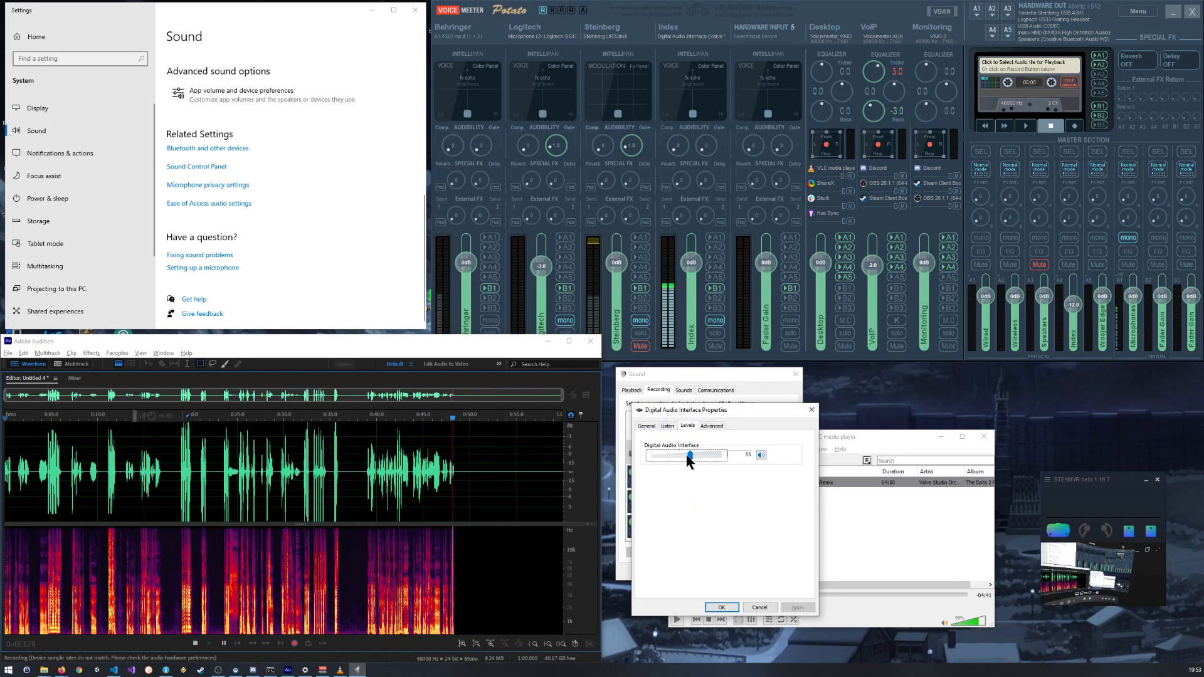
drag(690, 456, 687, 456)
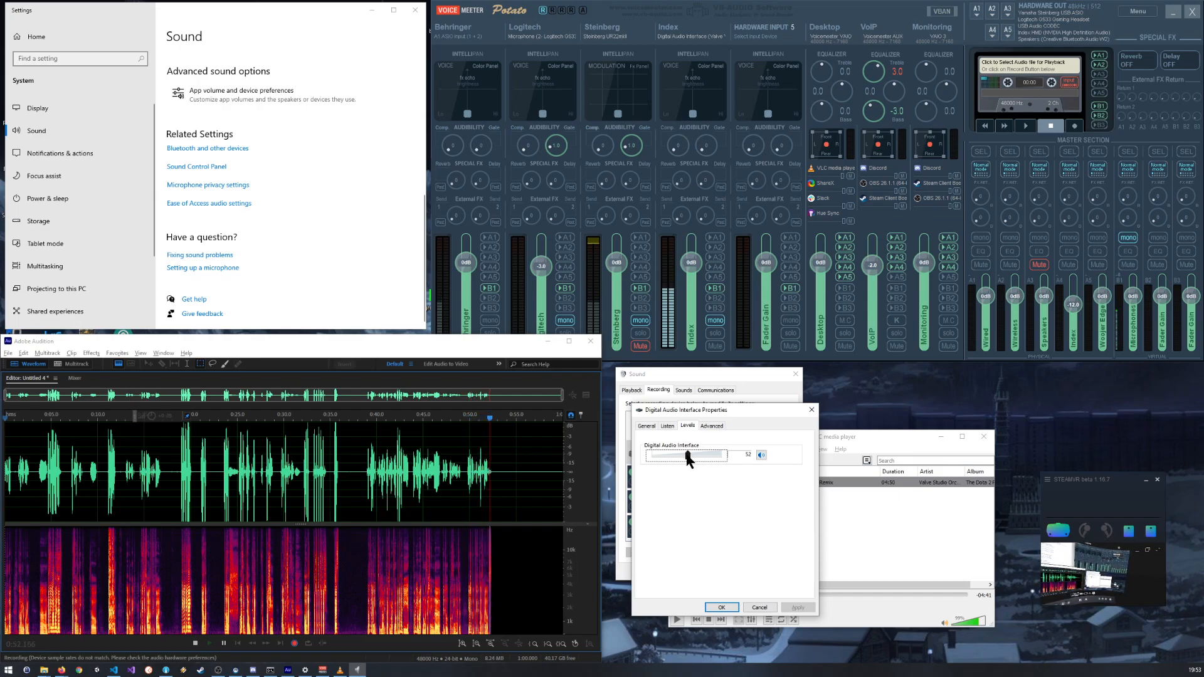
drag(687, 456, 686, 457)
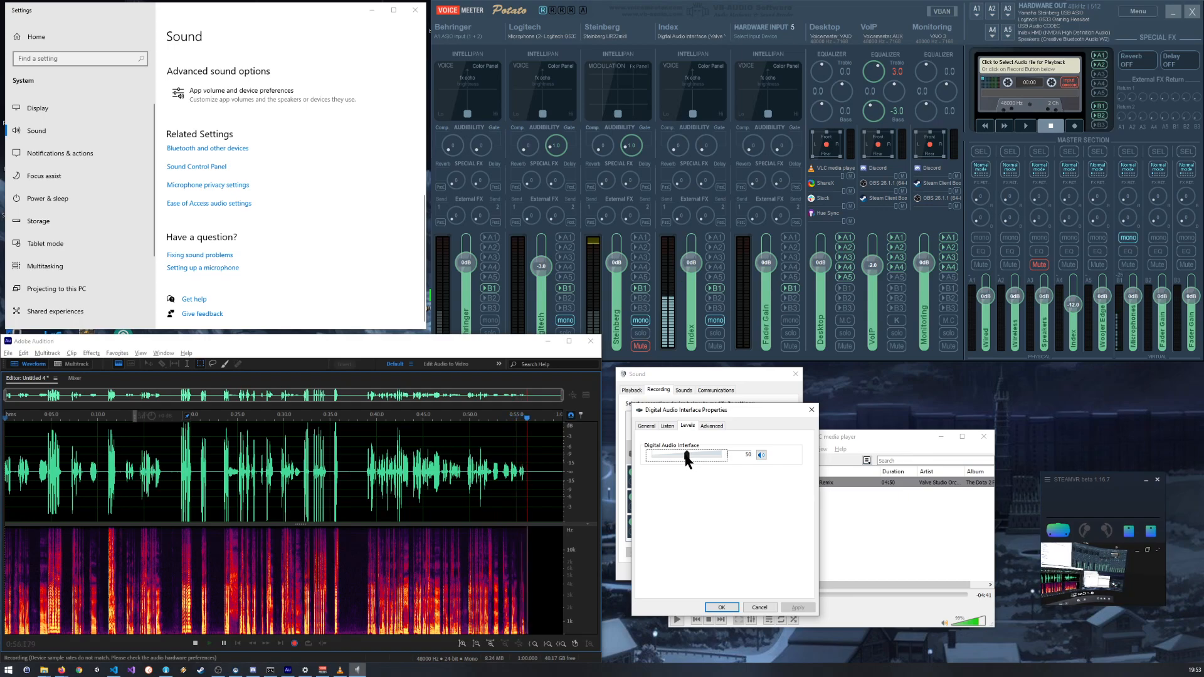
click(722, 608)
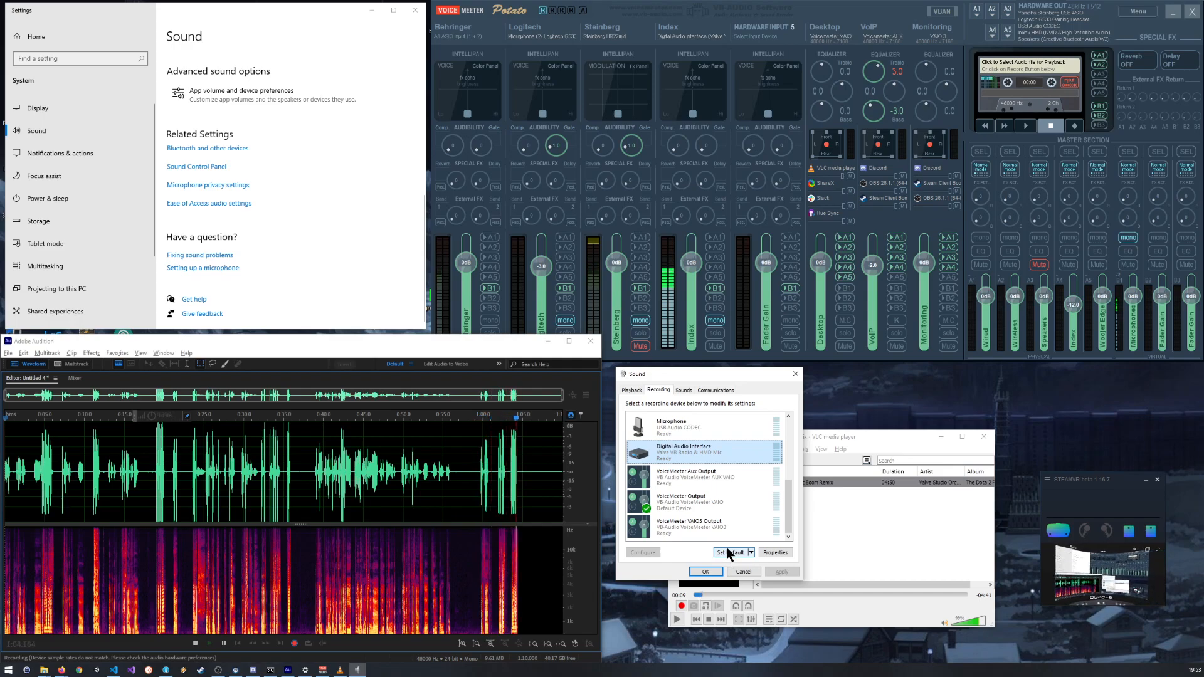
Step: Set the Digital Audio Interface input level to 52 and check the newest peaks in the recorded waveform
double_click(679, 450)
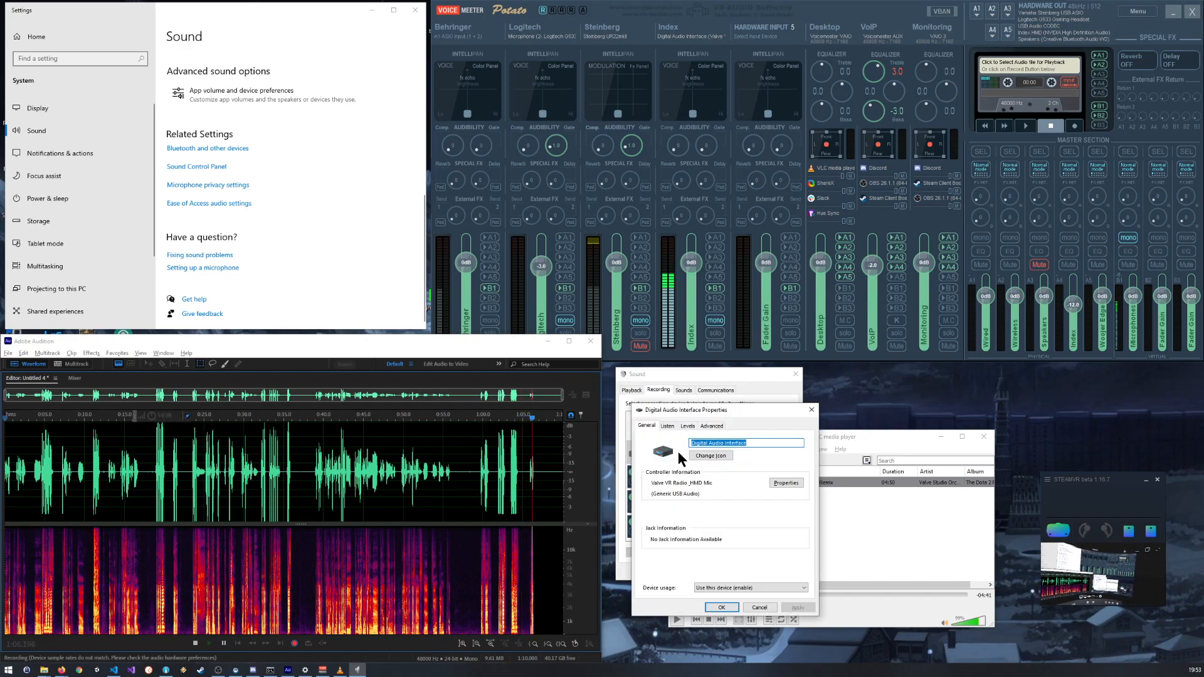
click(688, 426)
drag(687, 456, 690, 456)
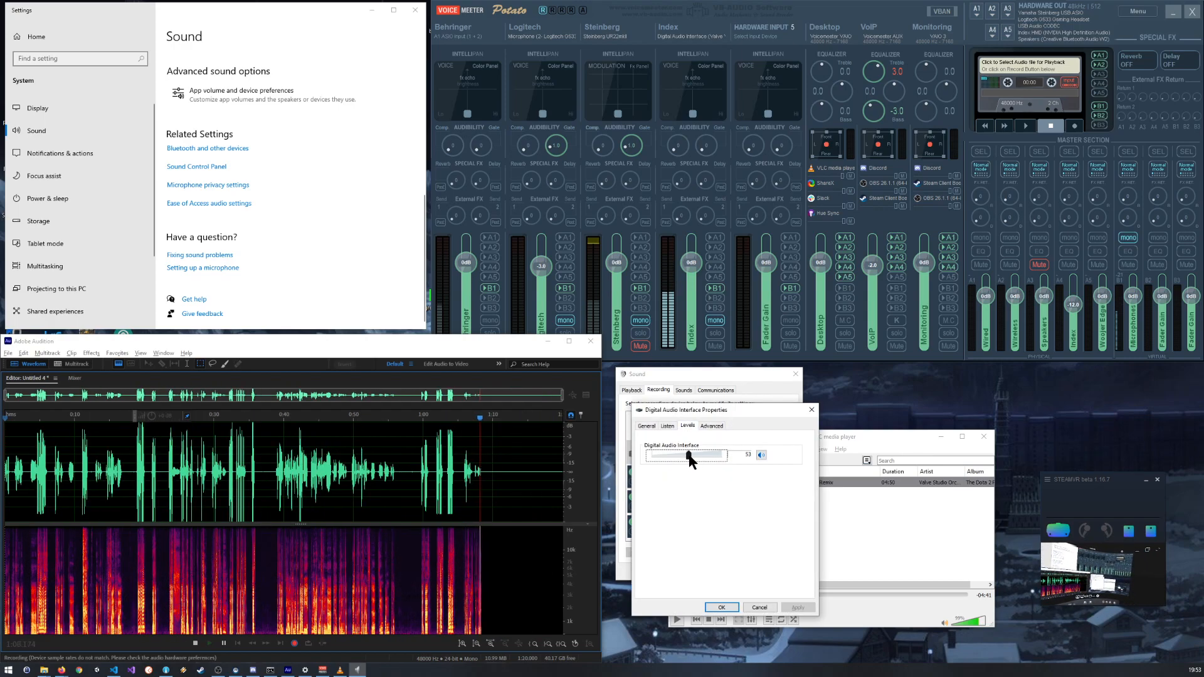
click(726, 607)
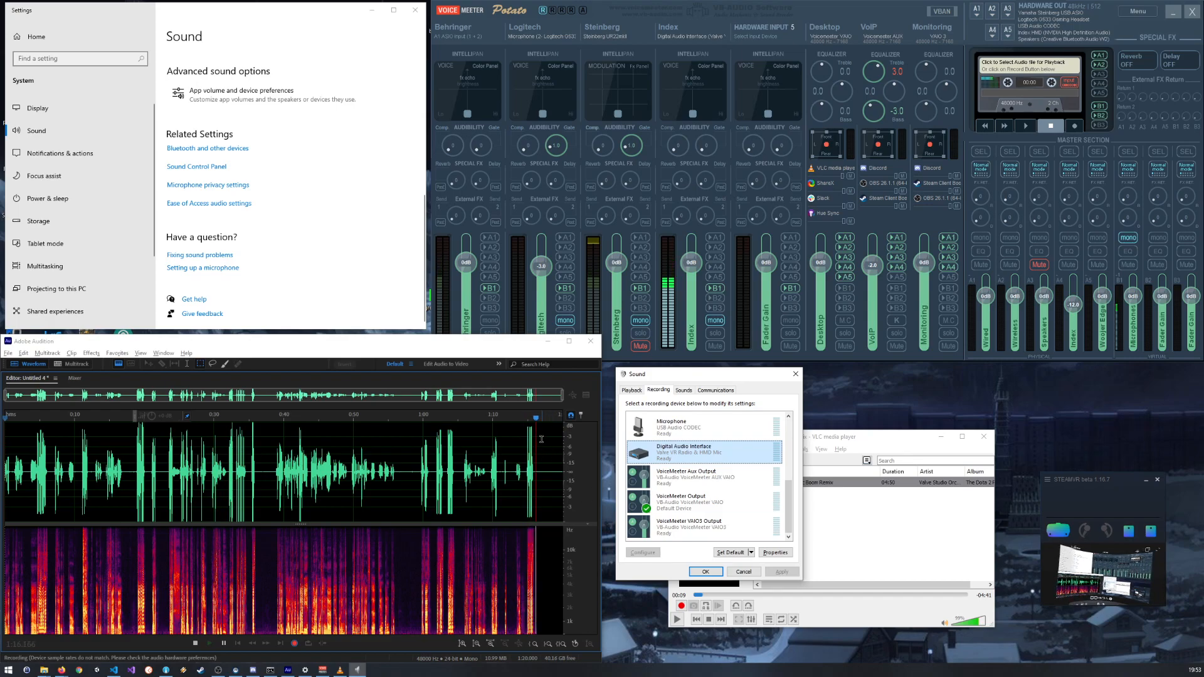
scroll(530, 425, up, 4)
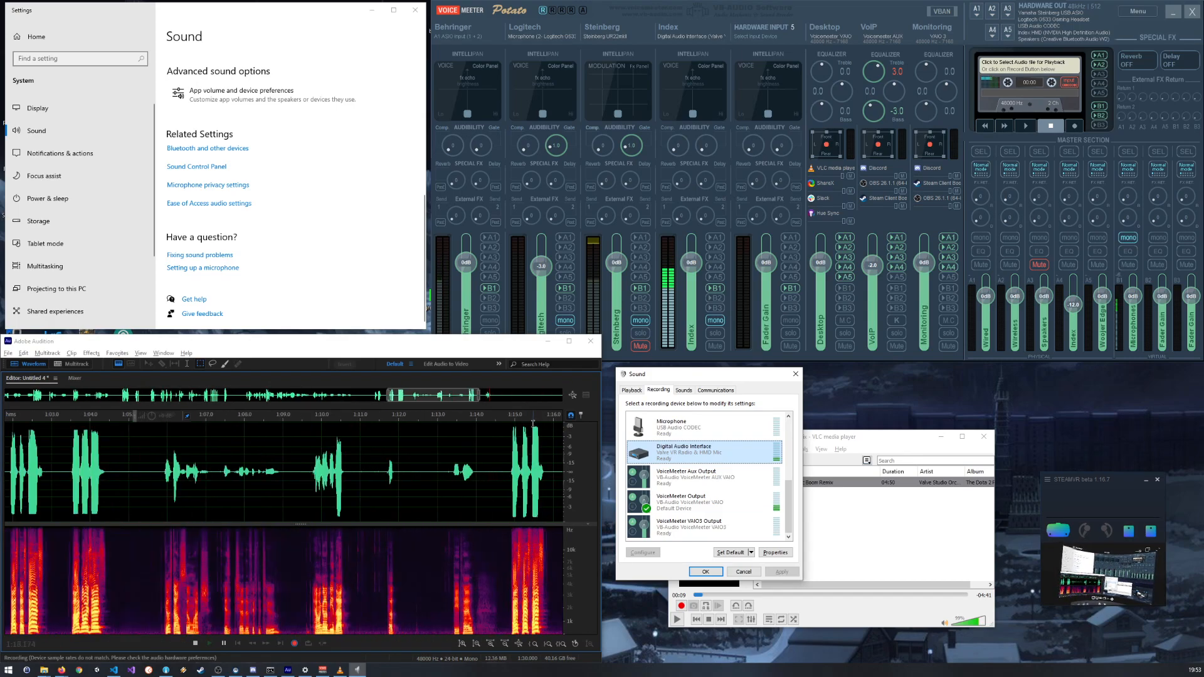
Step: Raise the Digital Audio Interface input level to 54 in its device properties
double_click(671, 465)
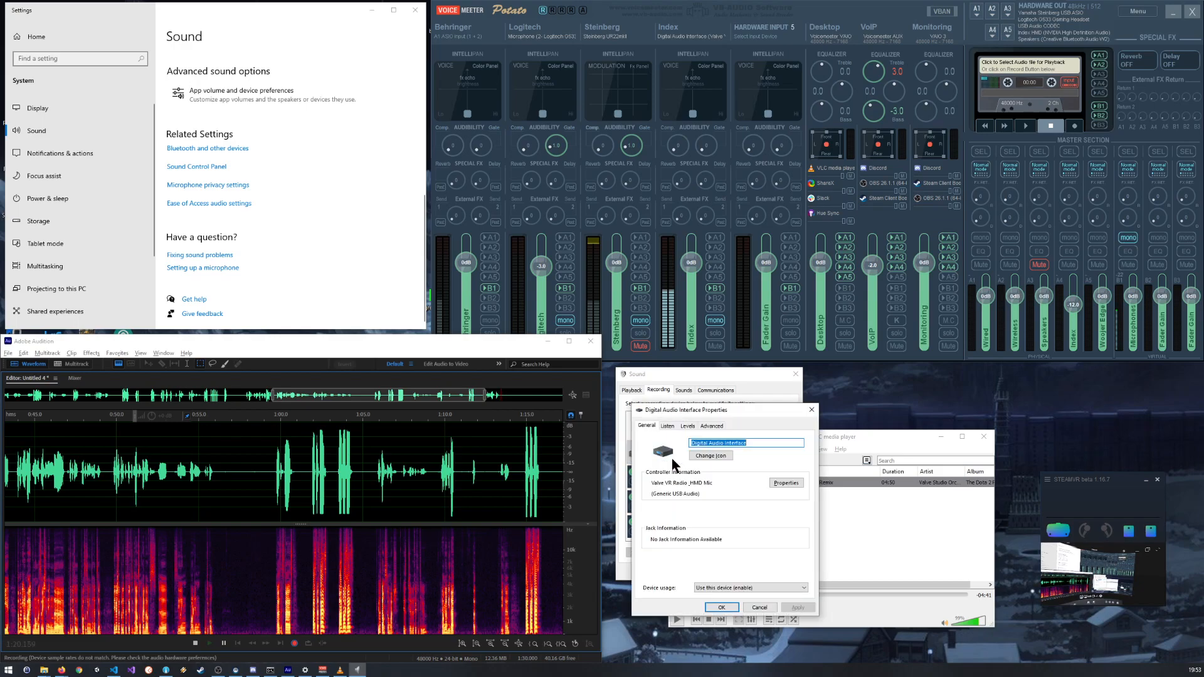
click(685, 426)
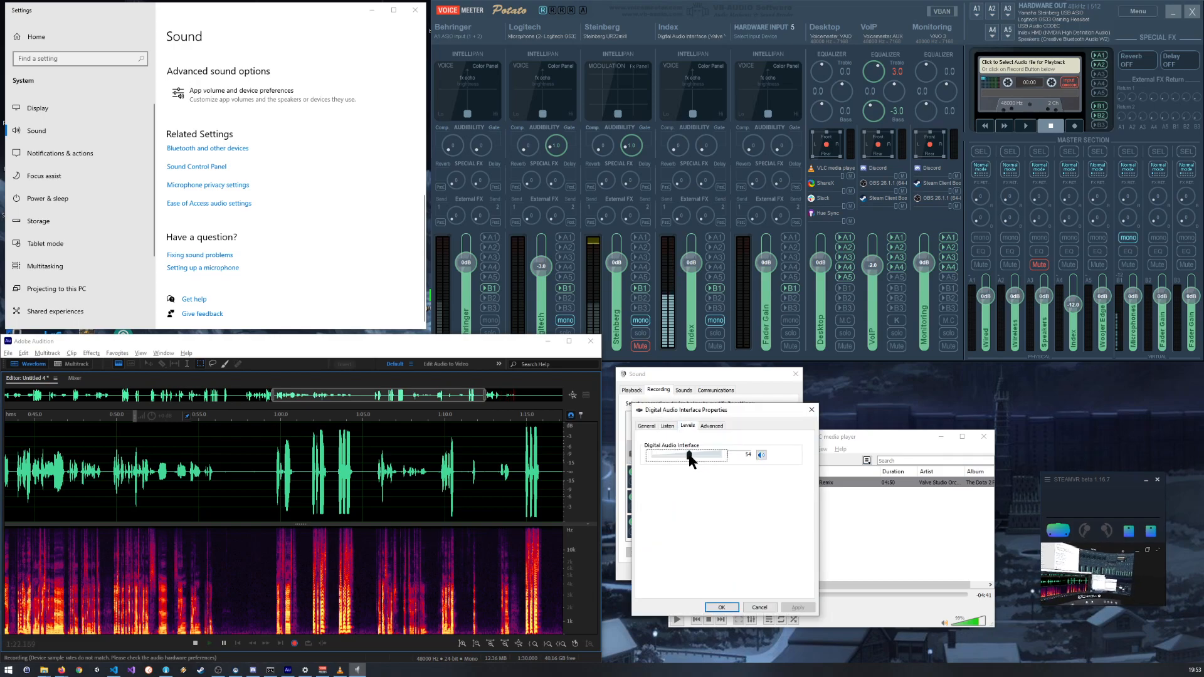
click(722, 609)
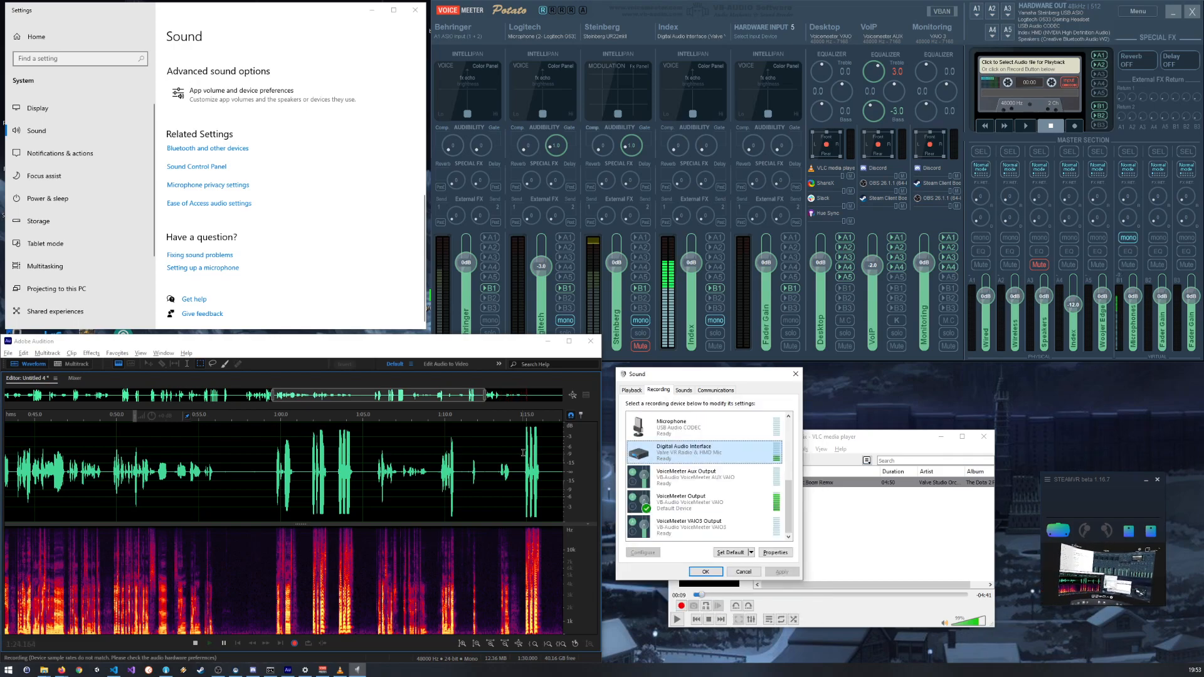
Step: Examine the latest loud peaks in the Audition waveform at sample level for flattened tops
click(567, 430)
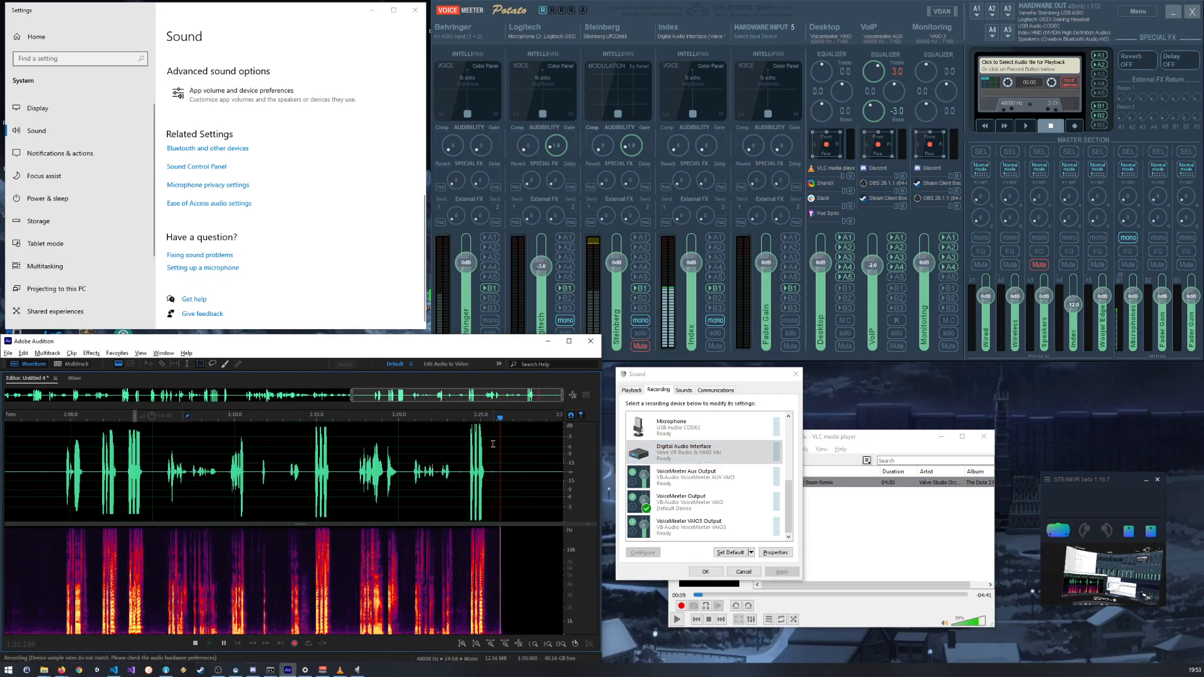
scroll(476, 426, up, 5)
scroll(476, 426, up, 8)
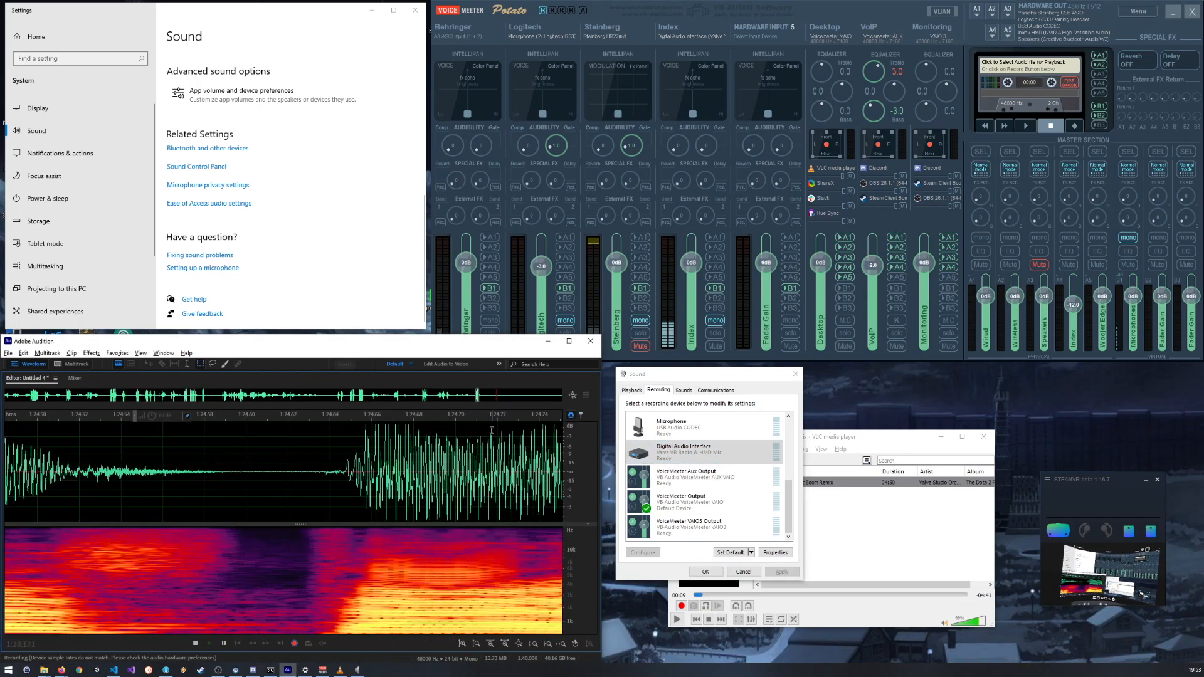
scroll(322, 428, up, 5)
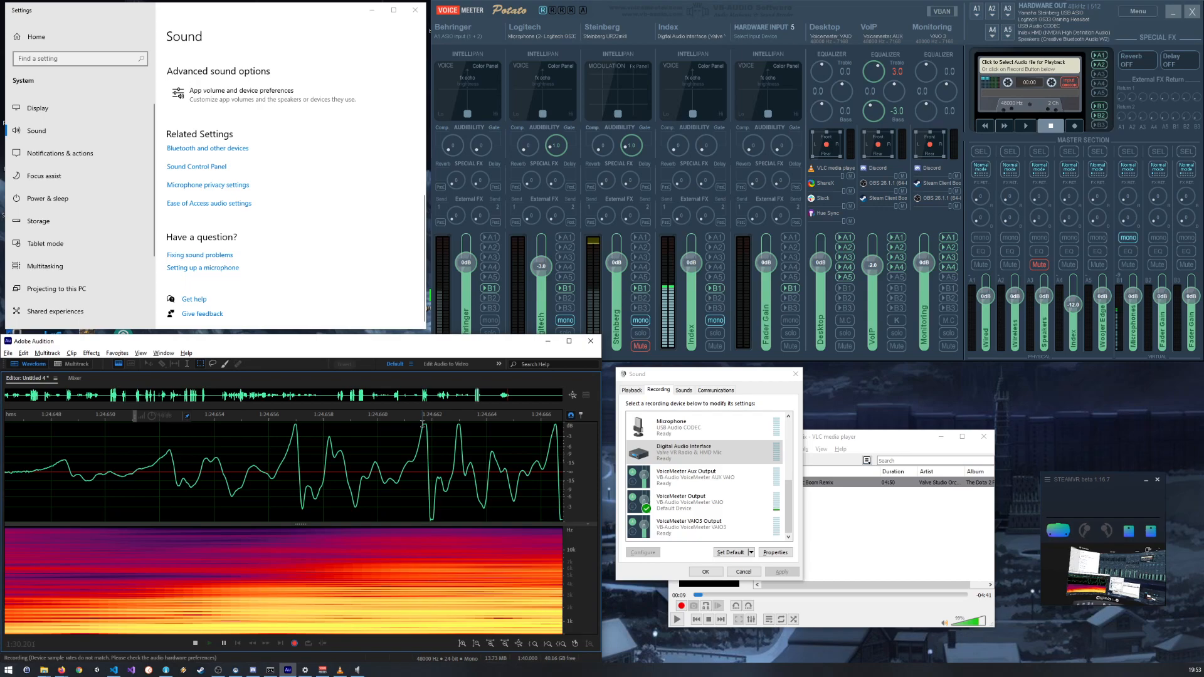
scroll(423, 424, up, 5)
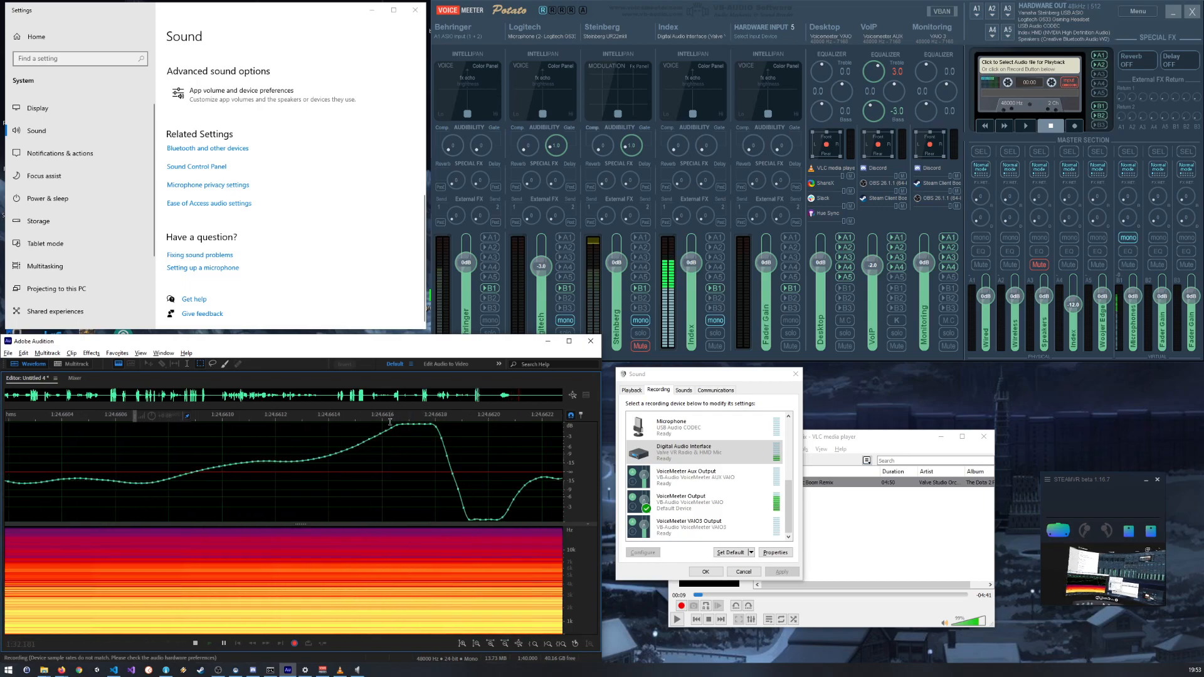
Step: Set the Digital Audio Interface input level to 53 in its device properties
double_click(722, 453)
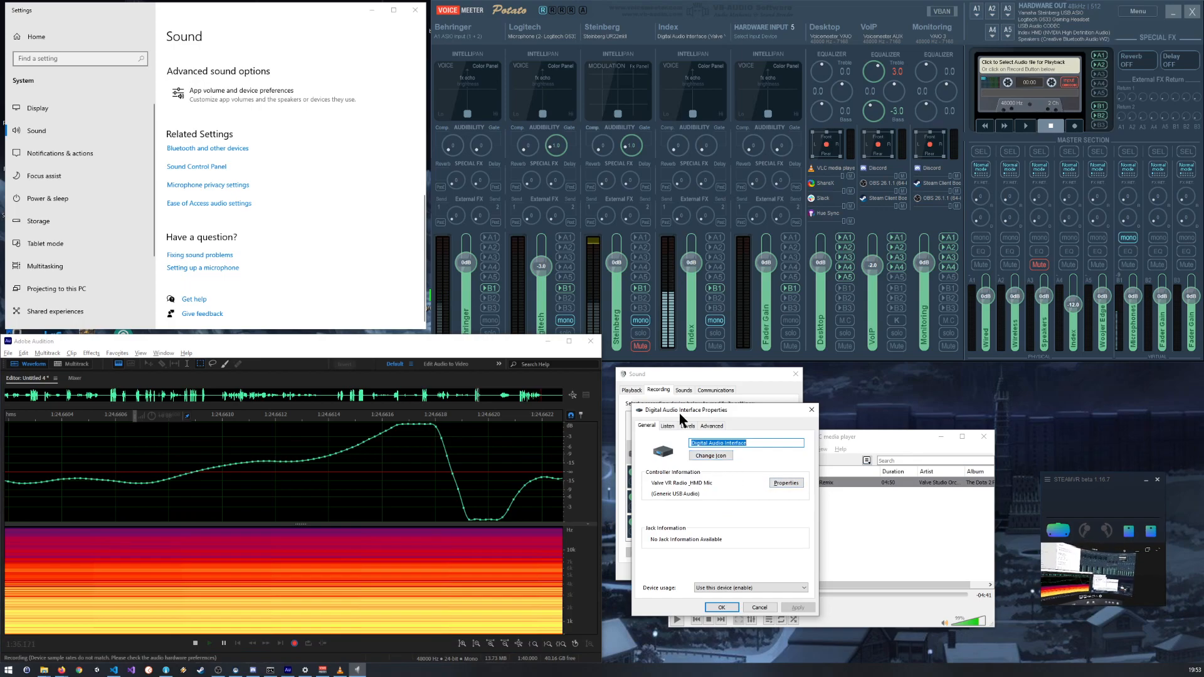
click(688, 427)
drag(689, 459, 689, 460)
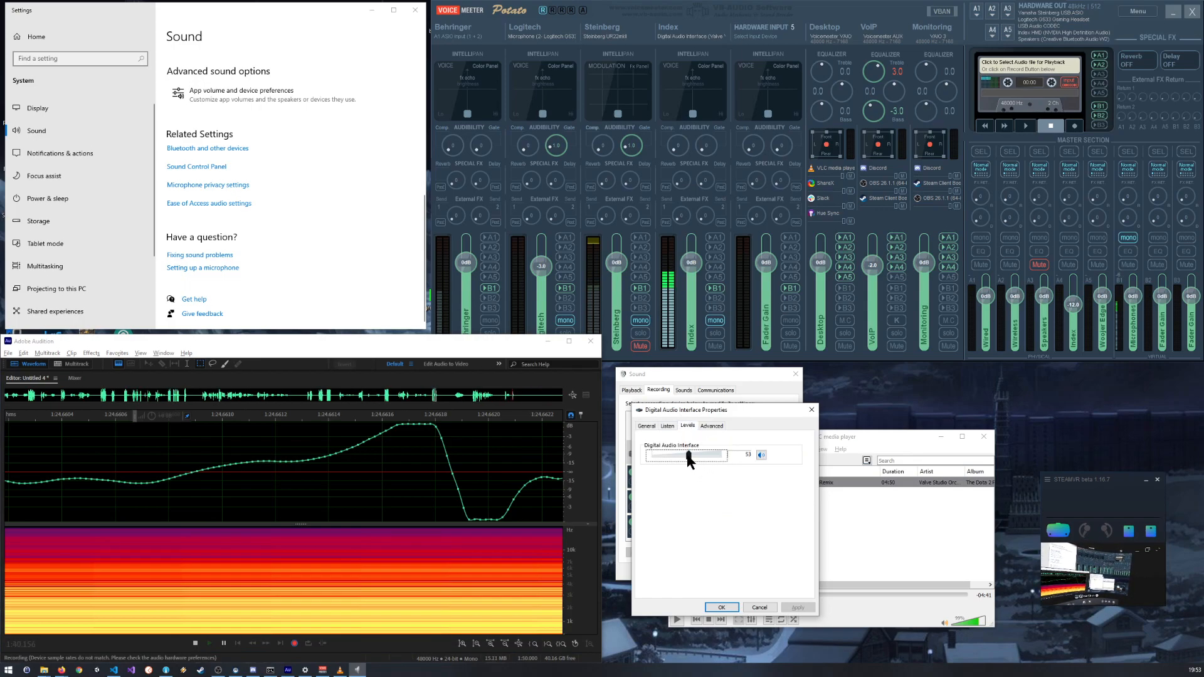
click(721, 608)
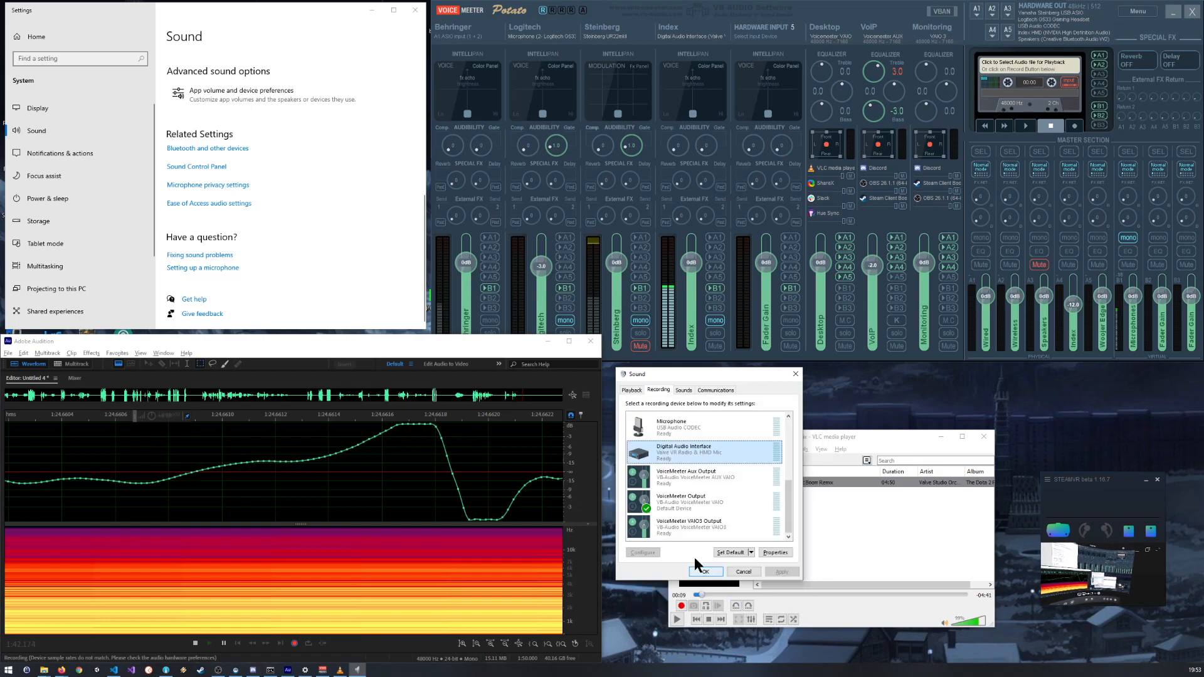
Step: Inspect the peaks recorded at the new input level for clipping, and close the Windows sound device list
scroll(484, 475, down, 4)
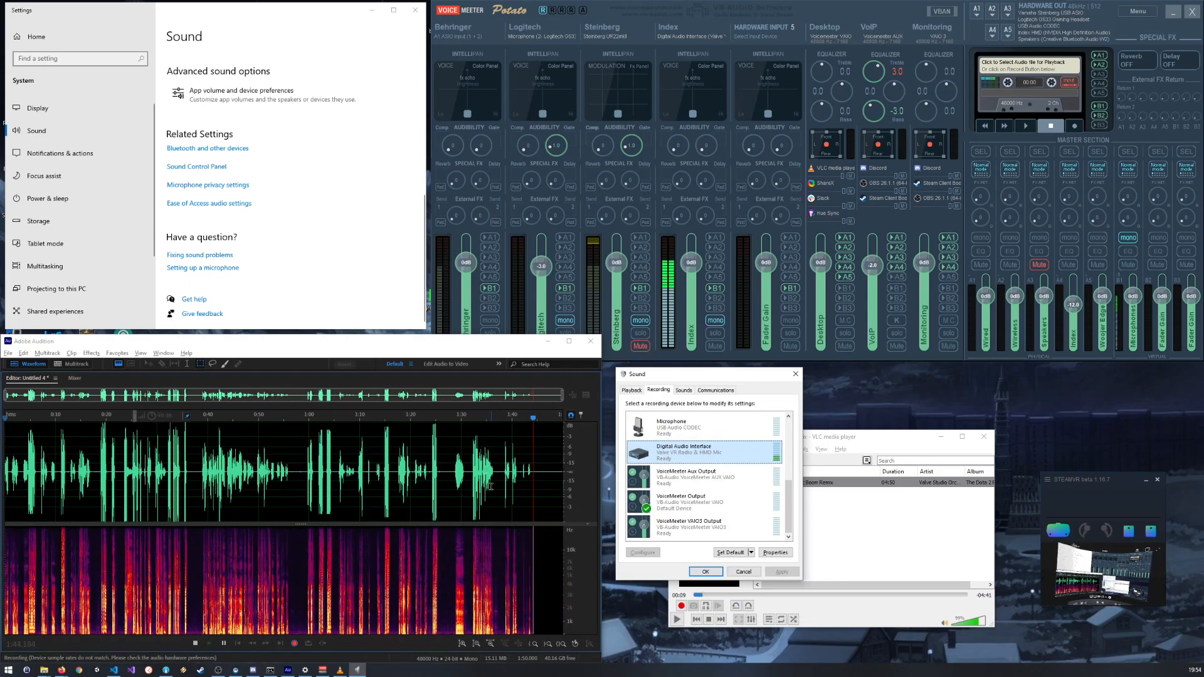
scroll(541, 447, up, 10)
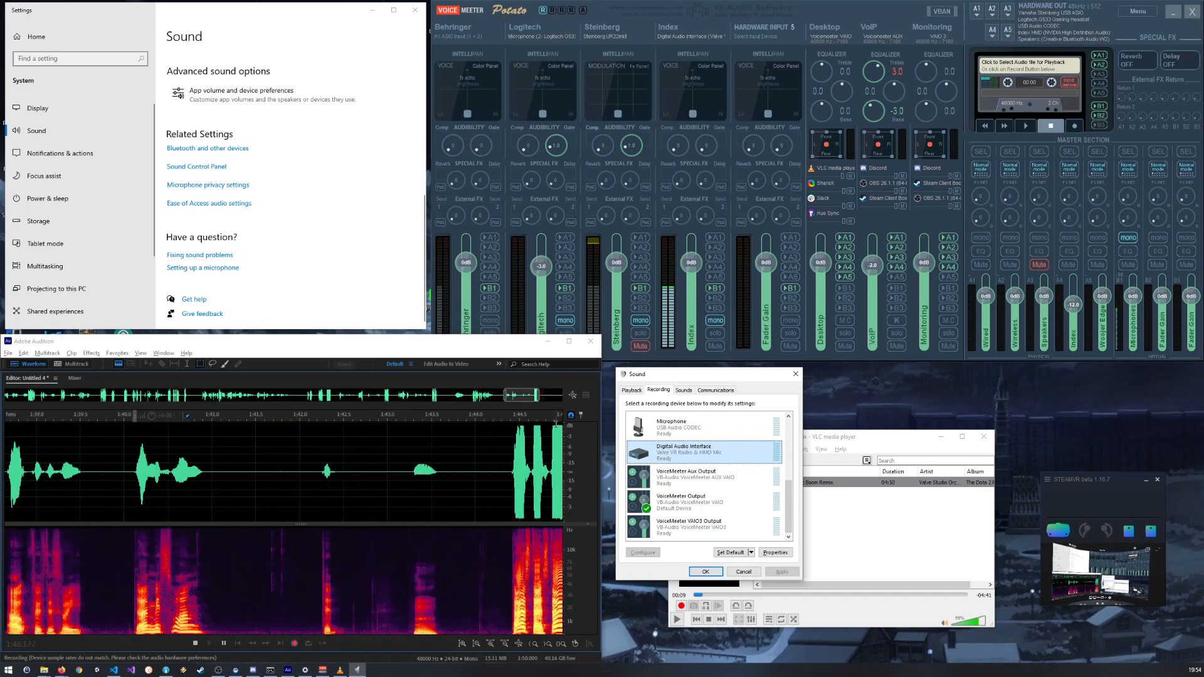
scroll(486, 421, up, 3)
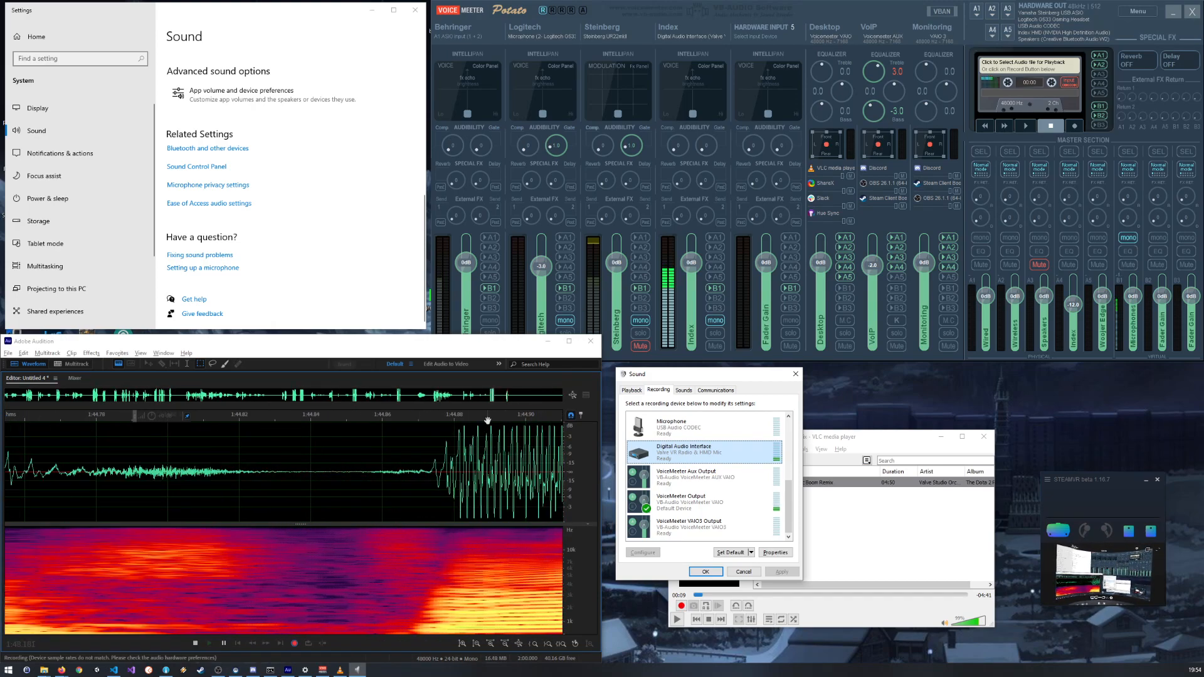
scroll(500, 433, down, 12)
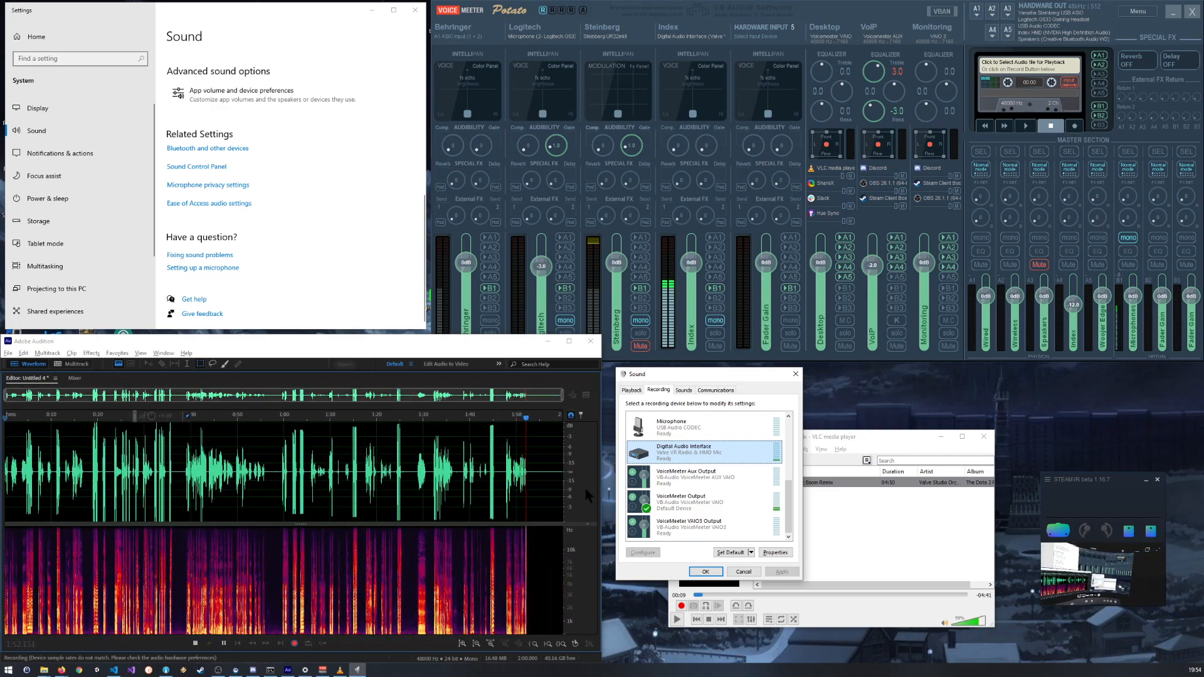
click(704, 573)
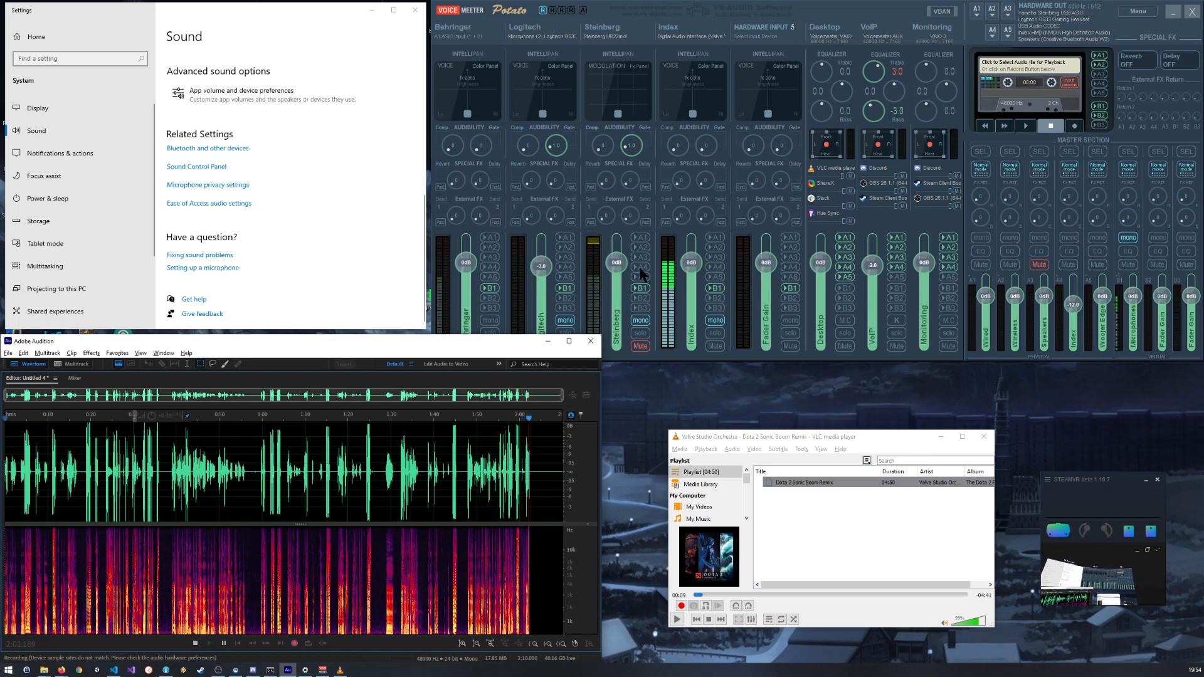
Step: Reposition the VoiceMeeter window slightly and adjust the compressor amount on the Index input strip
mouse_move(796, 8)
mouse_down()
mouse_move(841, 52)
mouse_move(805, 23)
mouse_move(819, 10)
mouse_up()
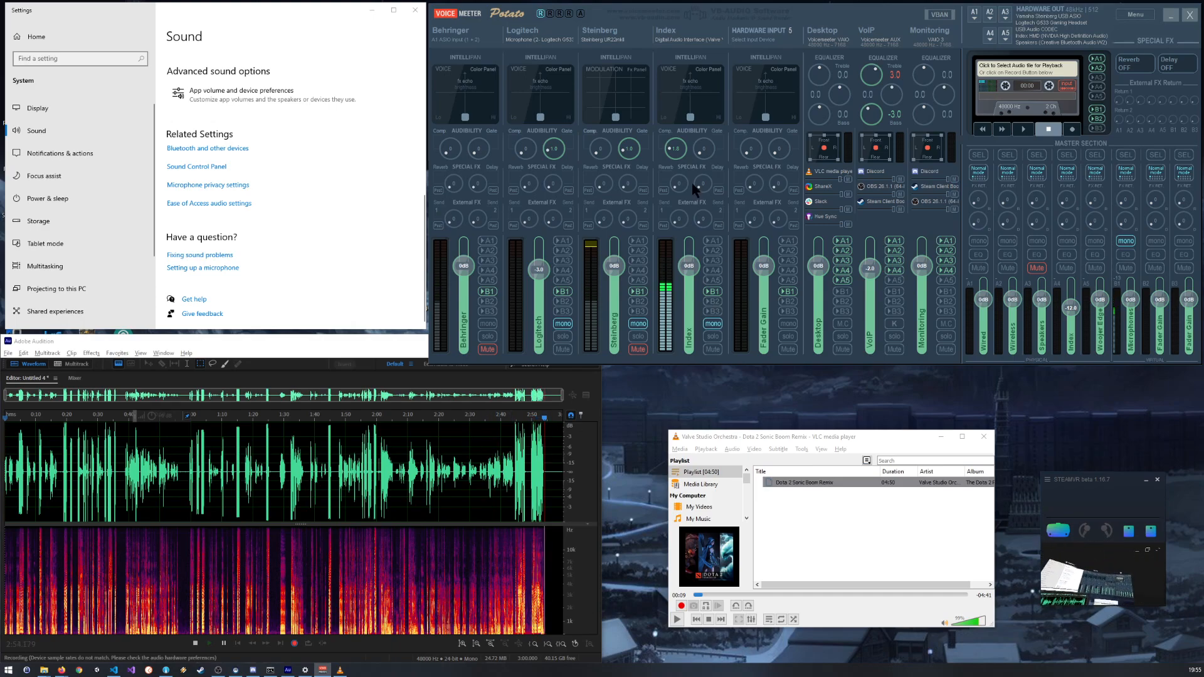
drag(672, 154, 668, 147)
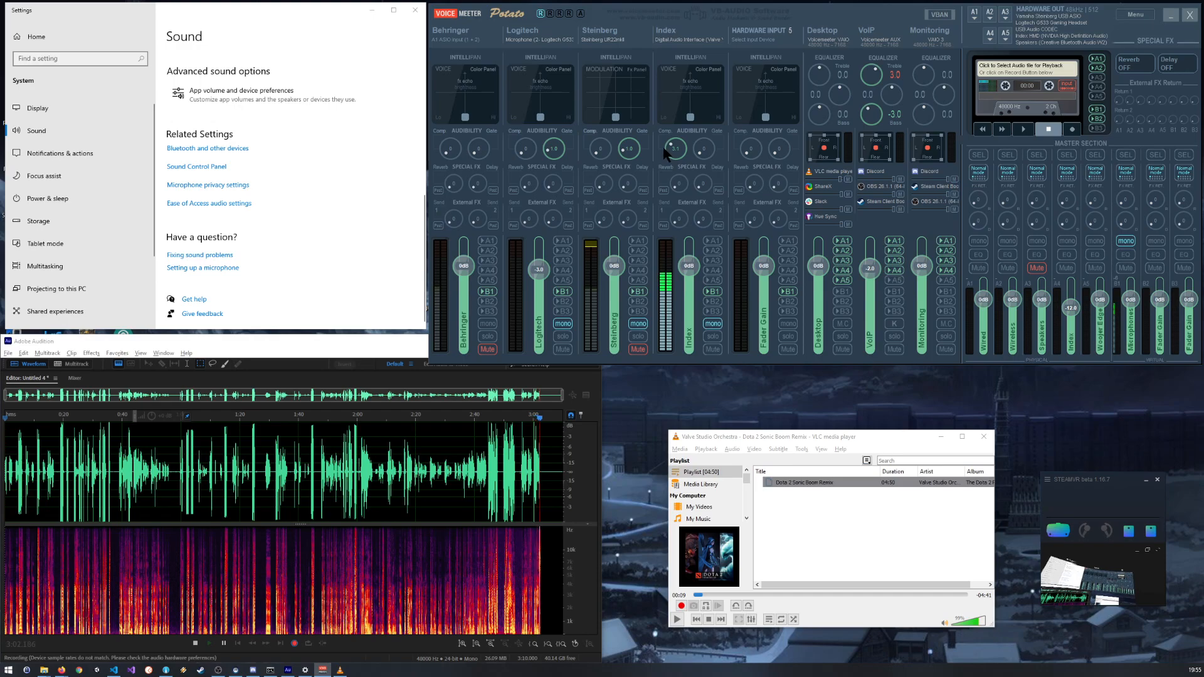
drag(664, 147, 664, 149)
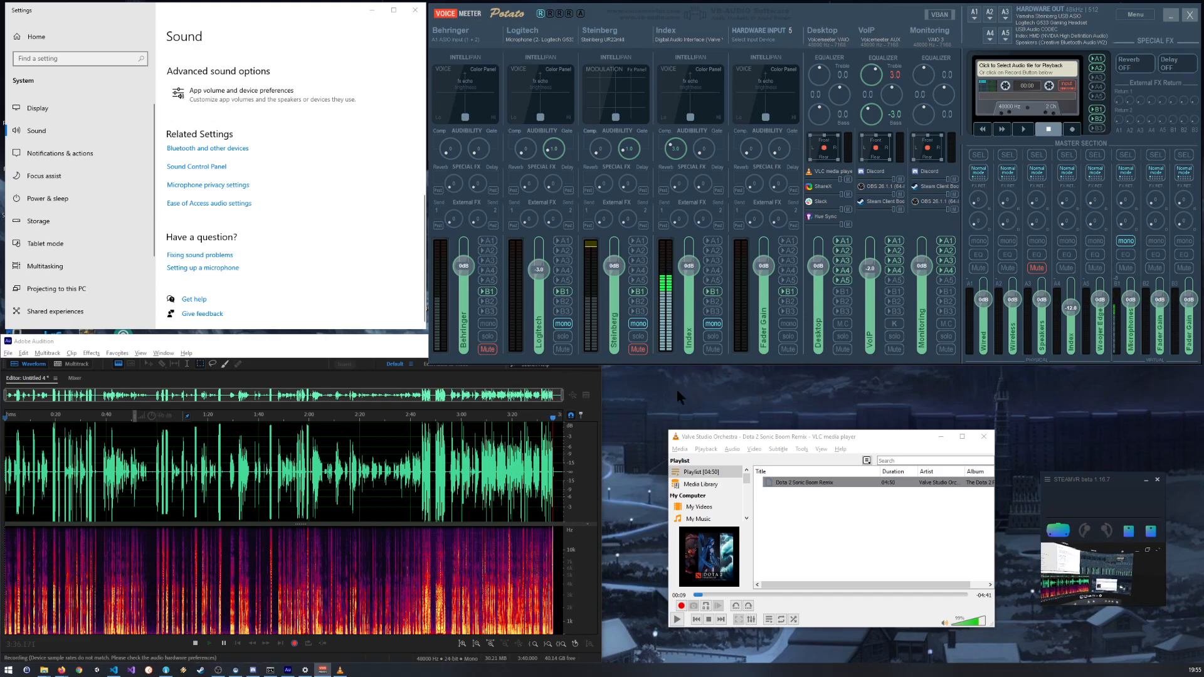
drag(879, 433, 863, 415)
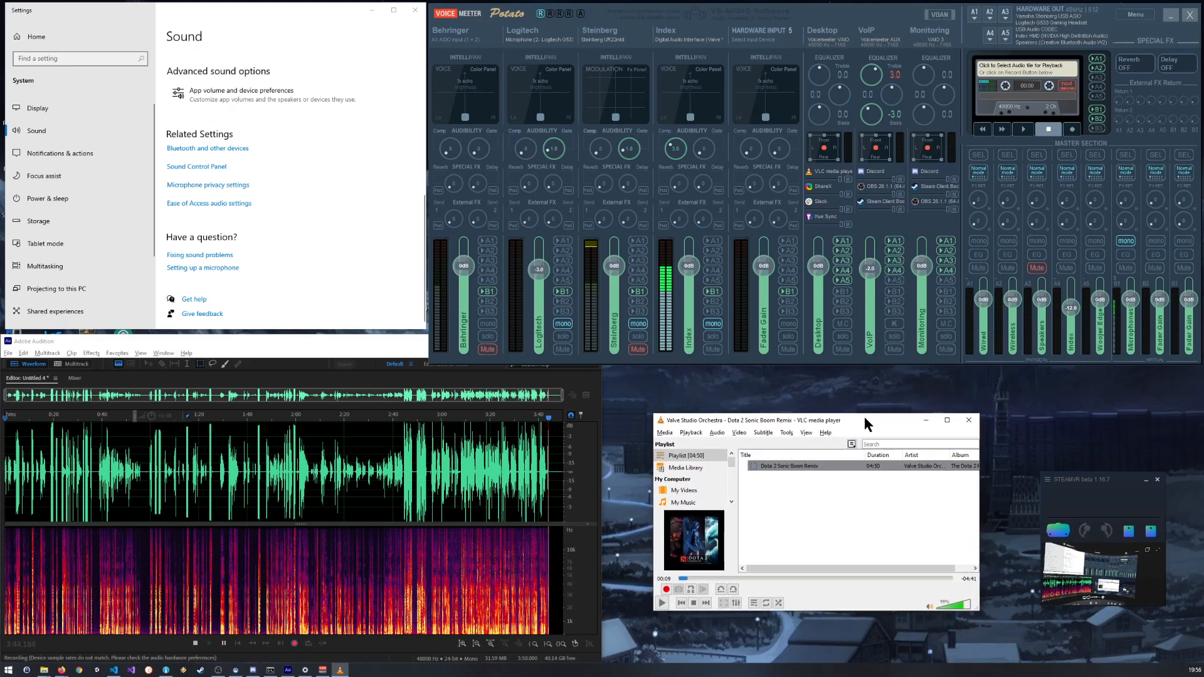
click(637, 394)
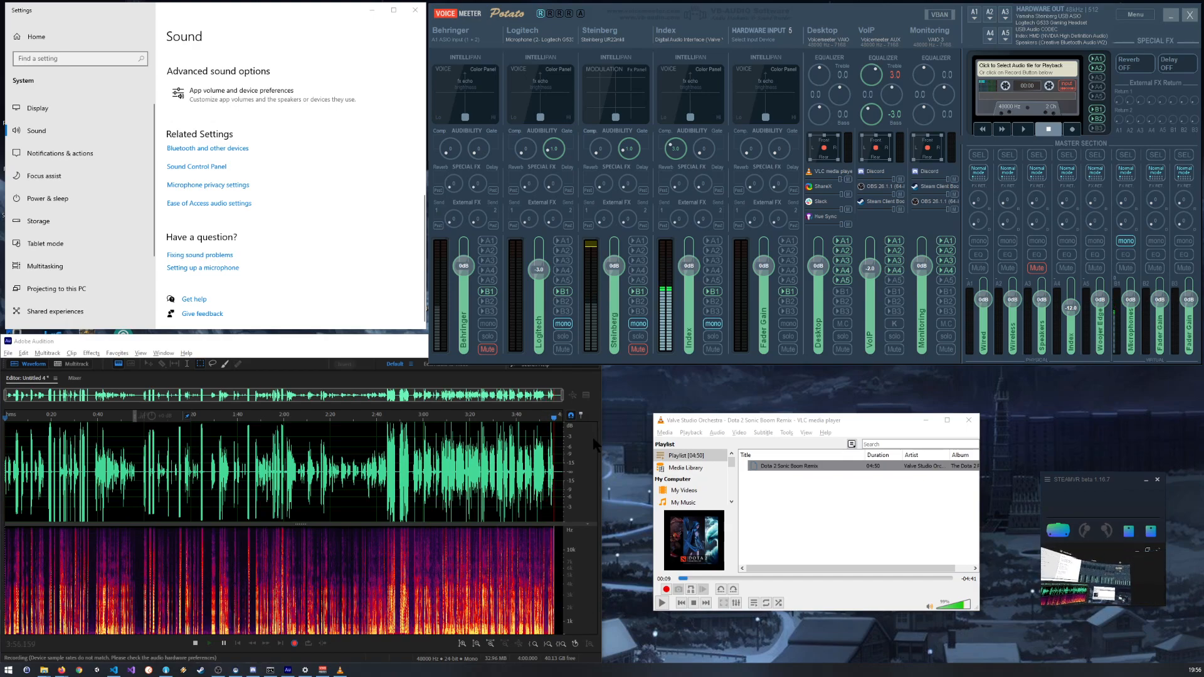
Step: Check the newest peaks in the Audition waveform, and reset the compressor on VoiceMeeter's Index strip
scroll(542, 449, up, 5)
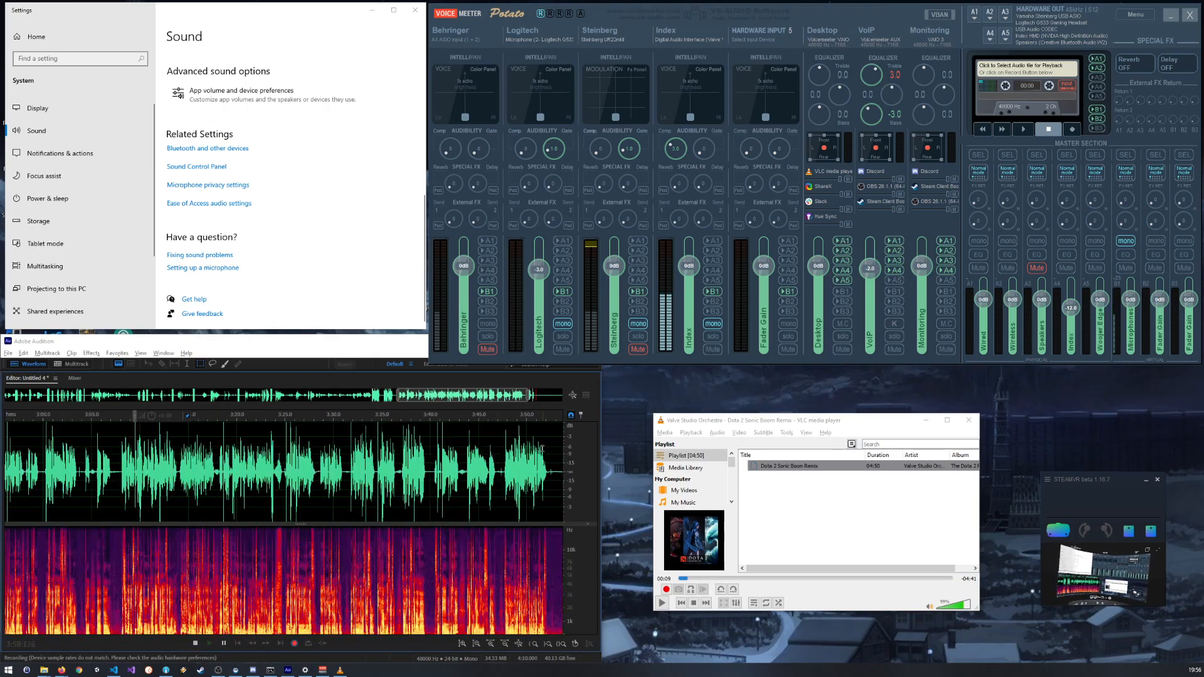
scroll(542, 449, up, 1)
scroll(331, 451, down, 6)
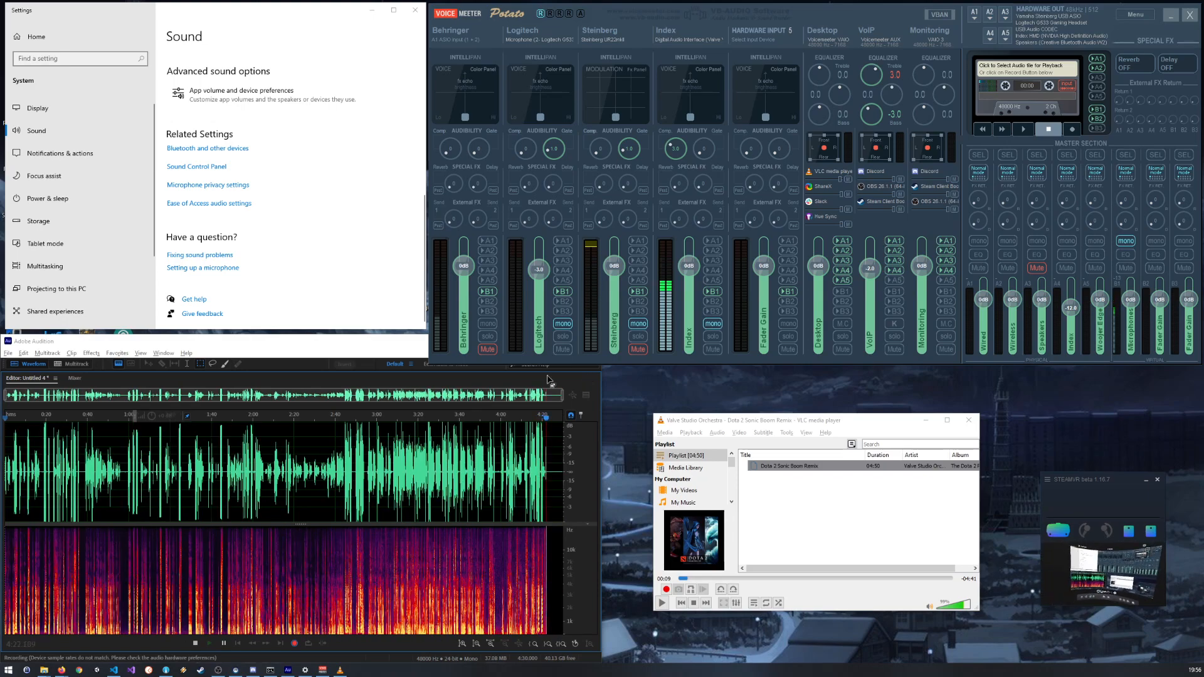
double_click(676, 151)
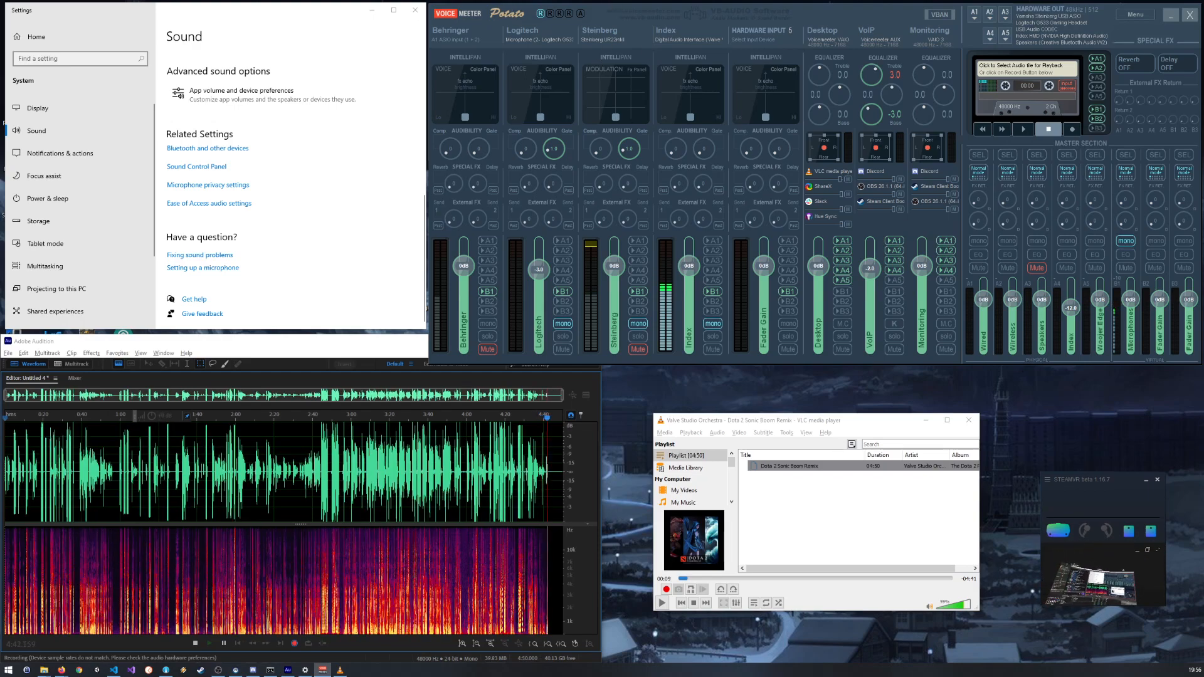
Step: Bring up the OBS window, shrink it to fit below VoiceMeeter, and move the SteamVR window over the Settings window
drag(1203, 234, 834, 161)
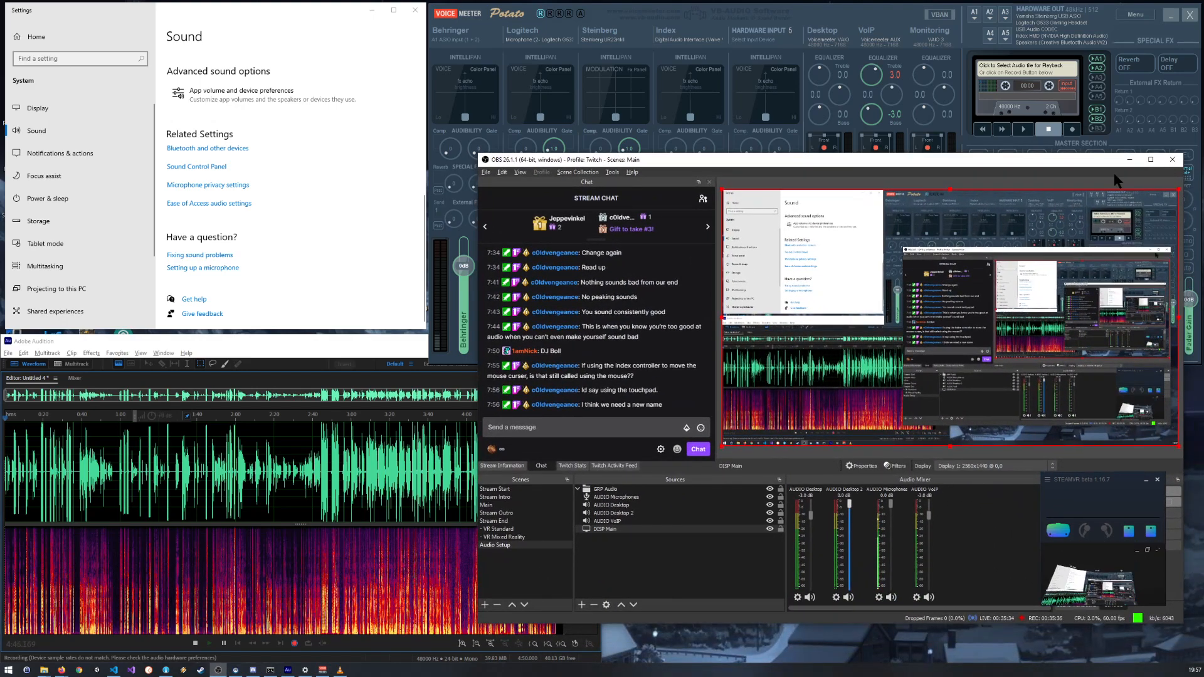
drag(890, 162, 905, 203)
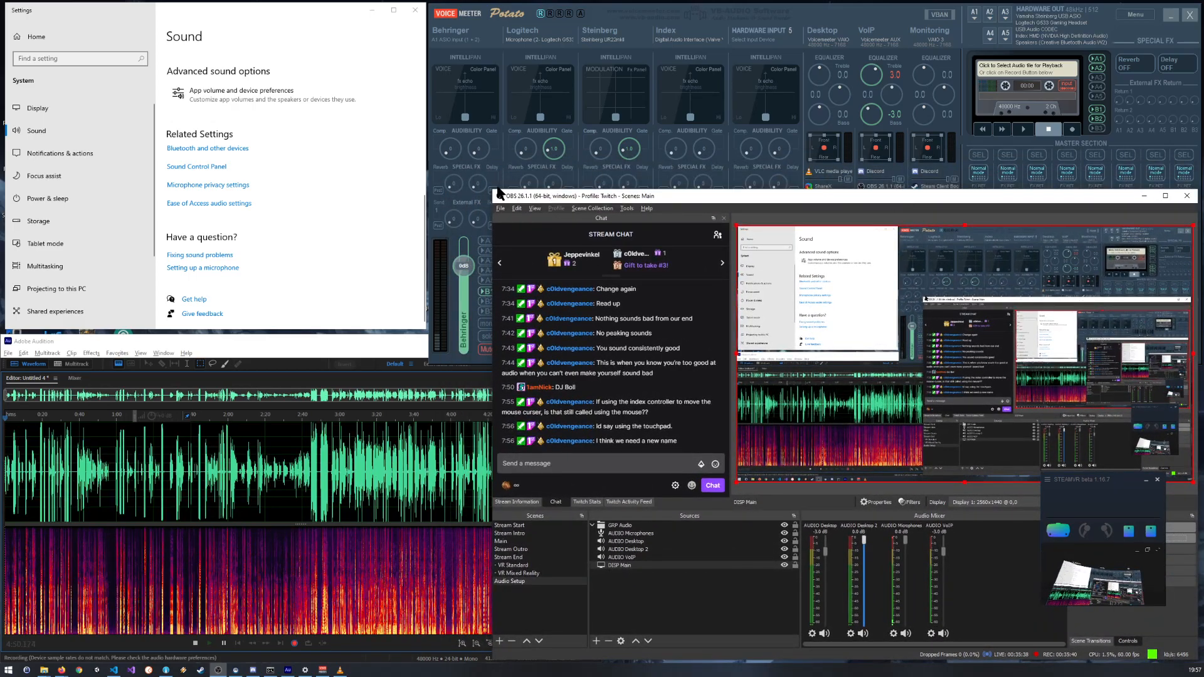
drag(496, 193, 604, 367)
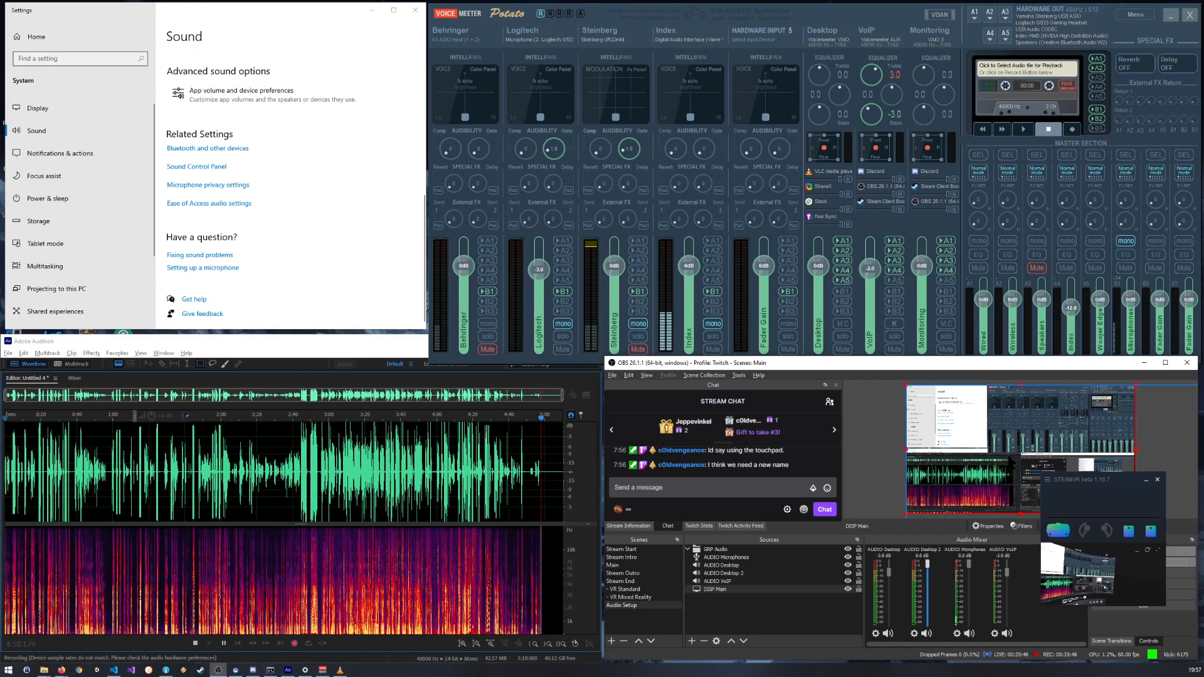
drag(1127, 479, 378, 224)
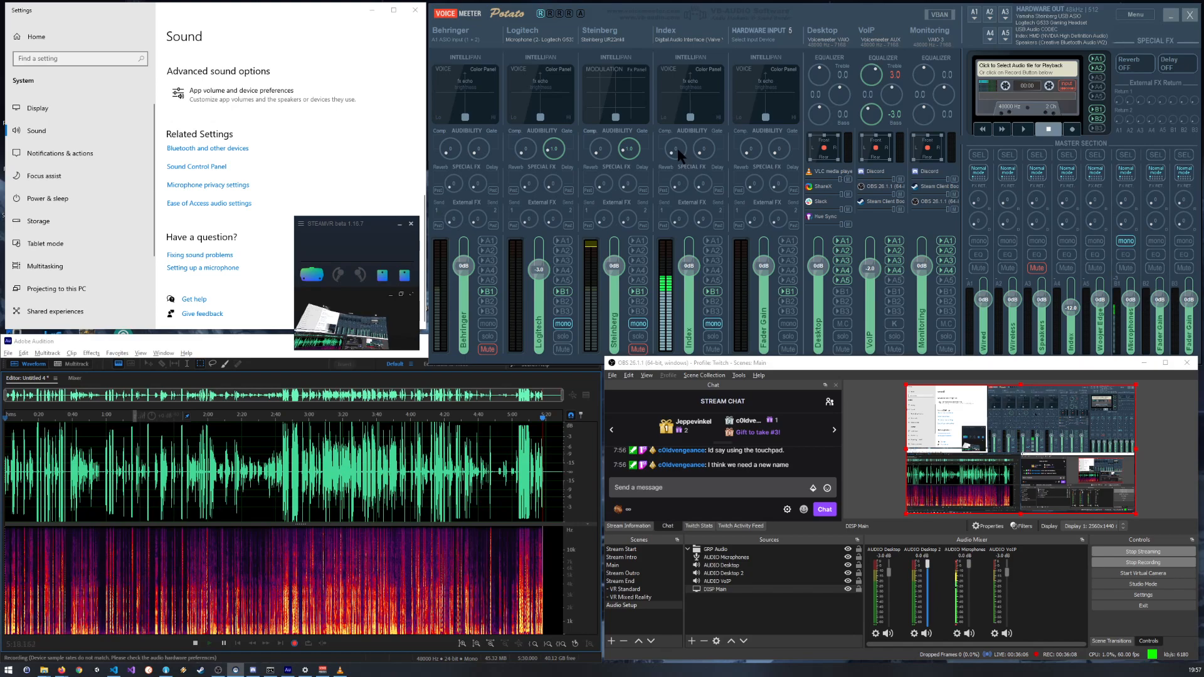
Step: Raise the Index strip's compressor again and try its gain fader slightly below and above 0 dB
drag(676, 153, 659, 140)
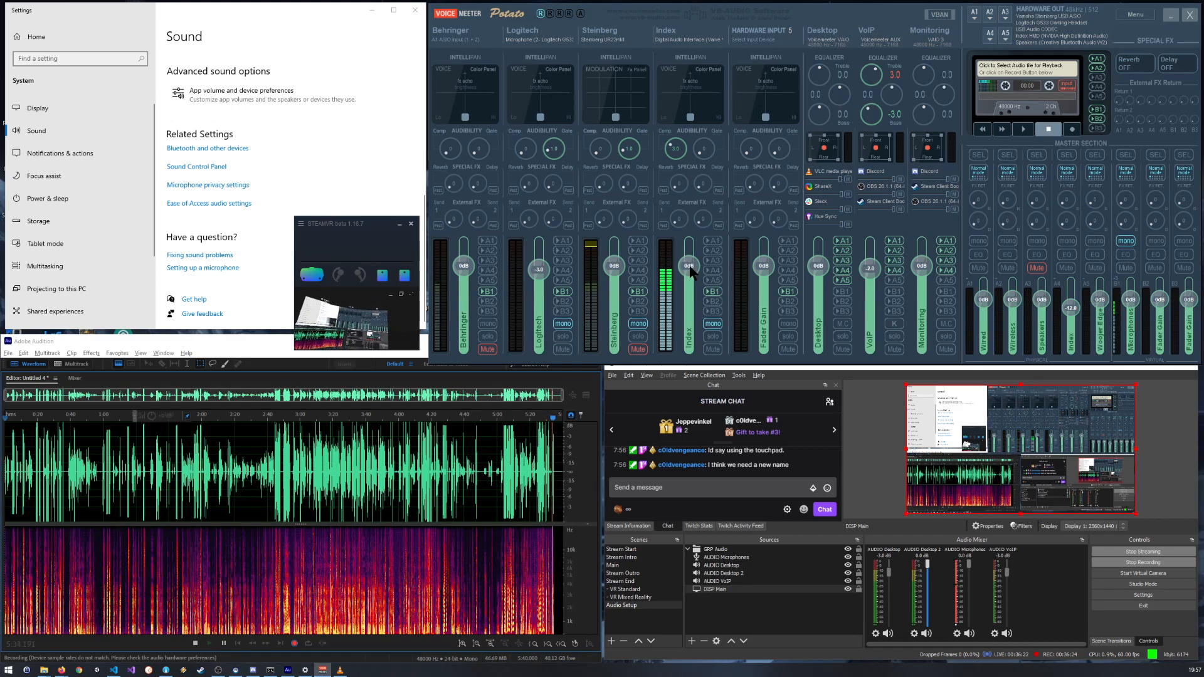
drag(691, 271, 690, 276)
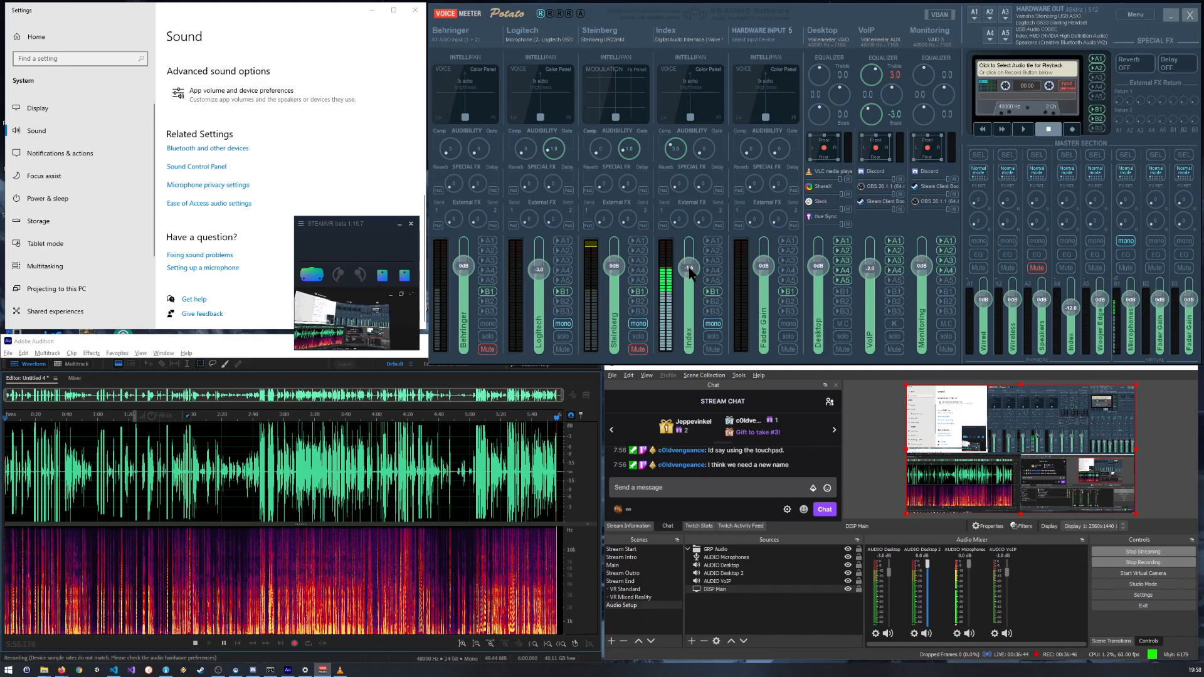
drag(690, 276, 690, 274)
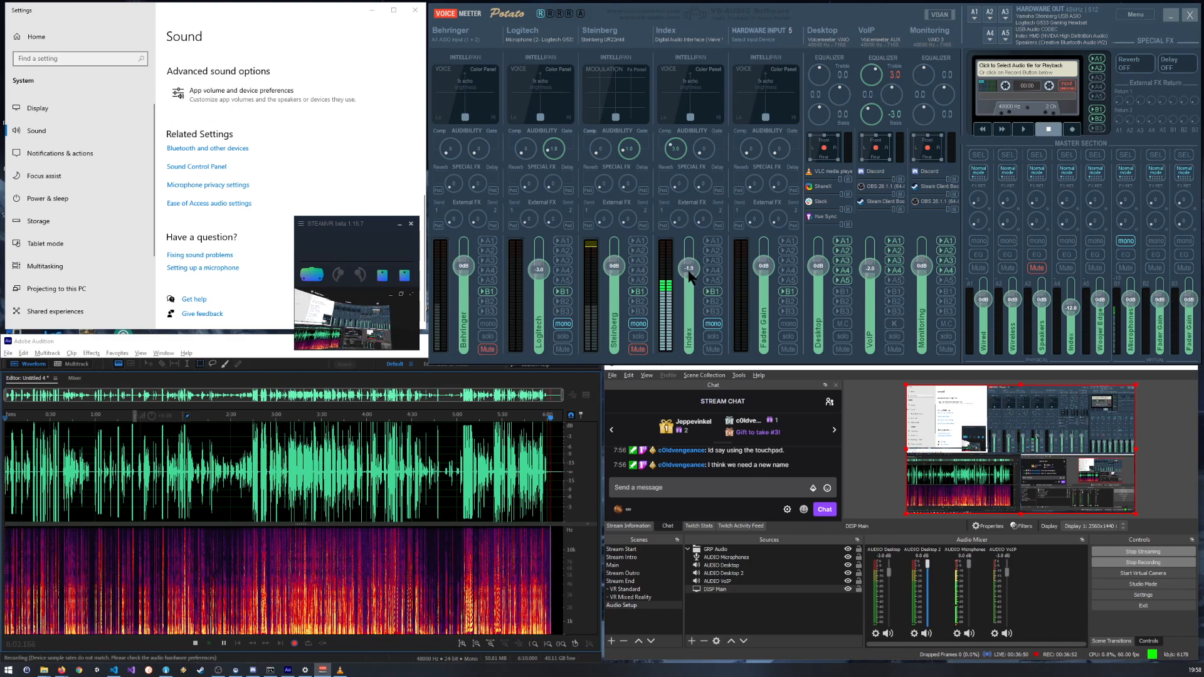
drag(691, 276, 687, 268)
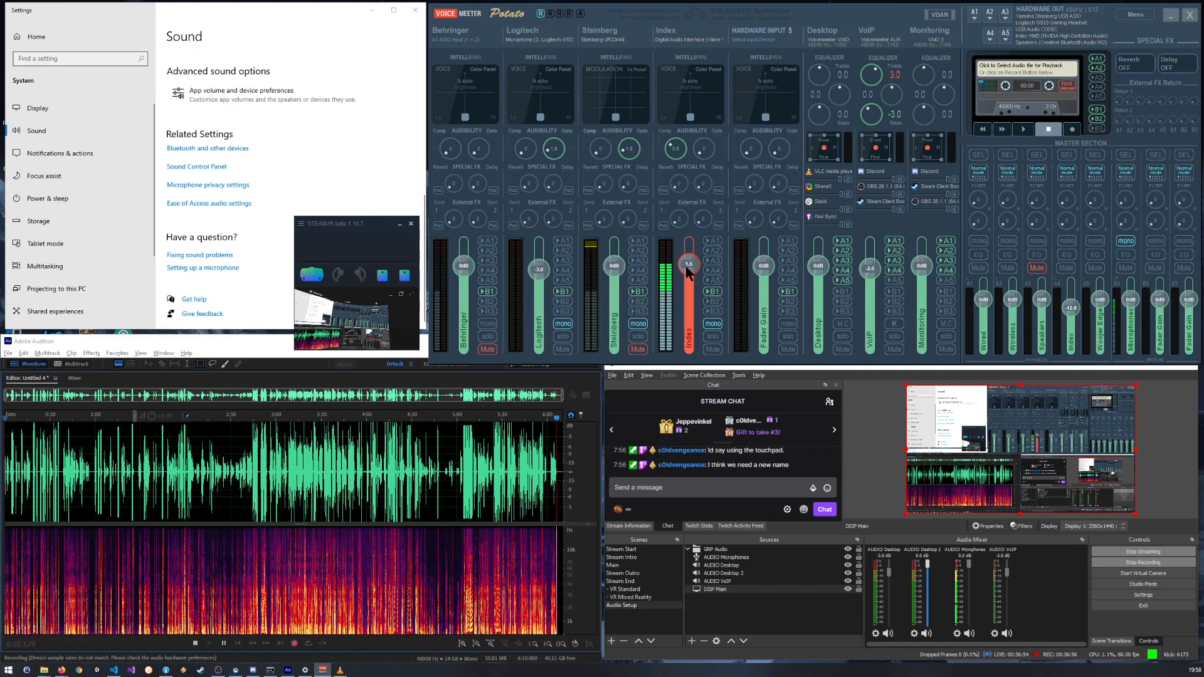
Step: Enter an exact gain of -1.5 dB for the Index strip's fader
double_click(690, 270)
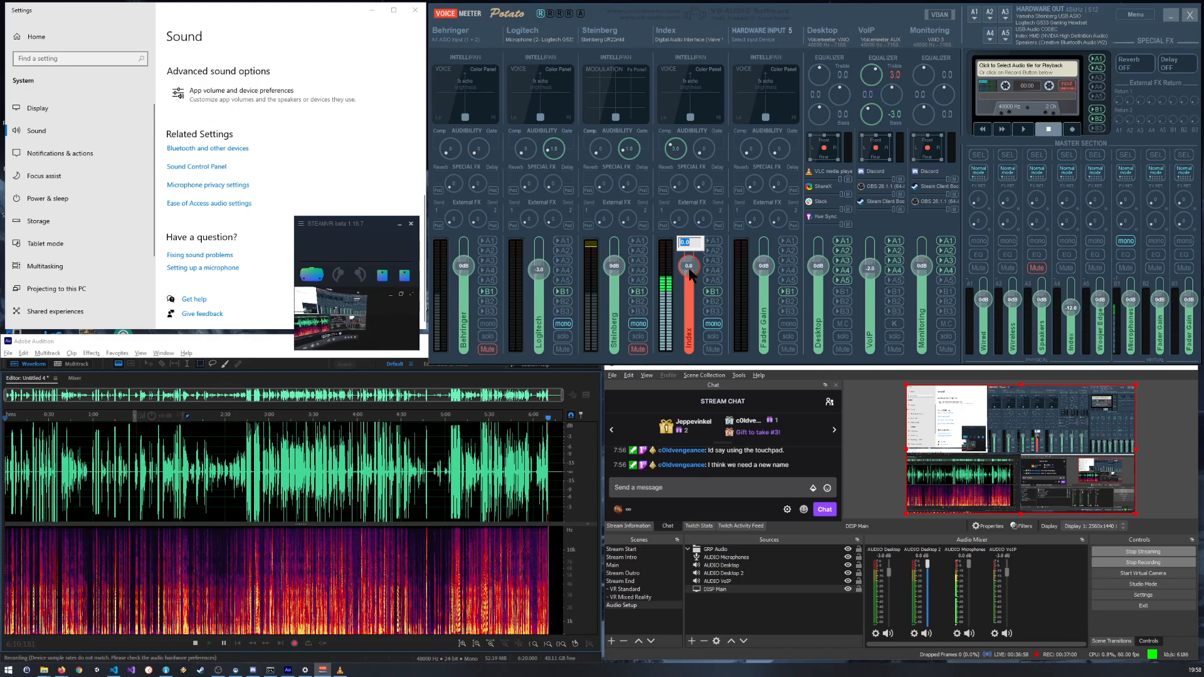
text(1.5)
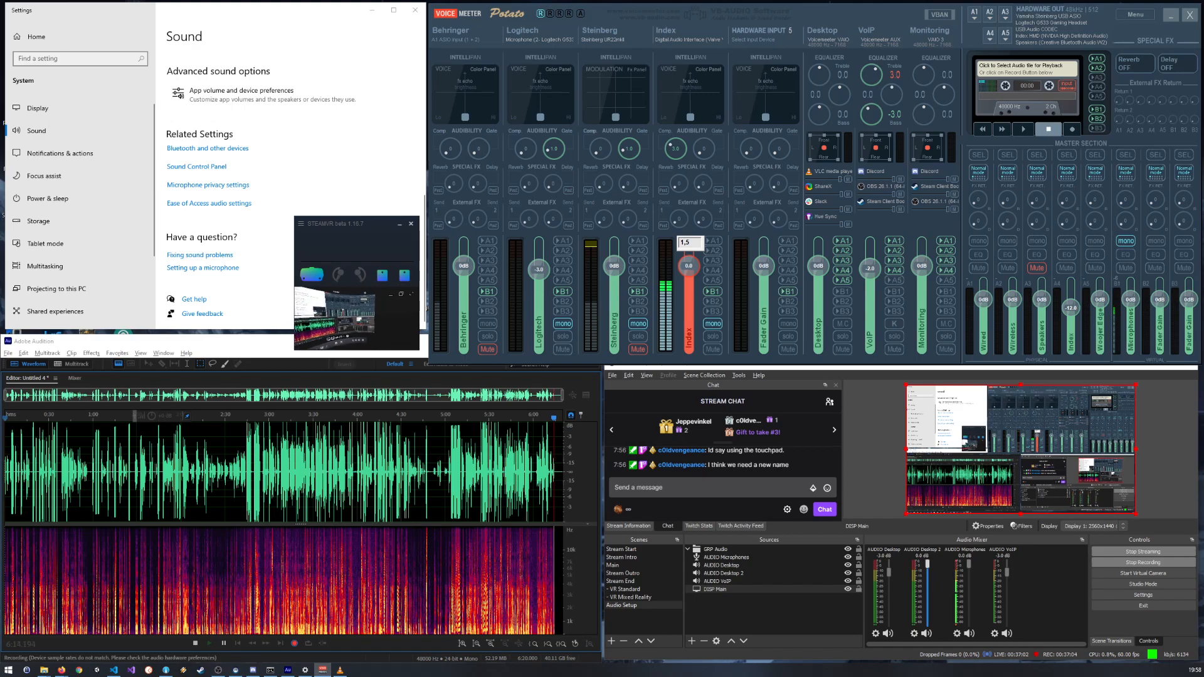
key(Return)
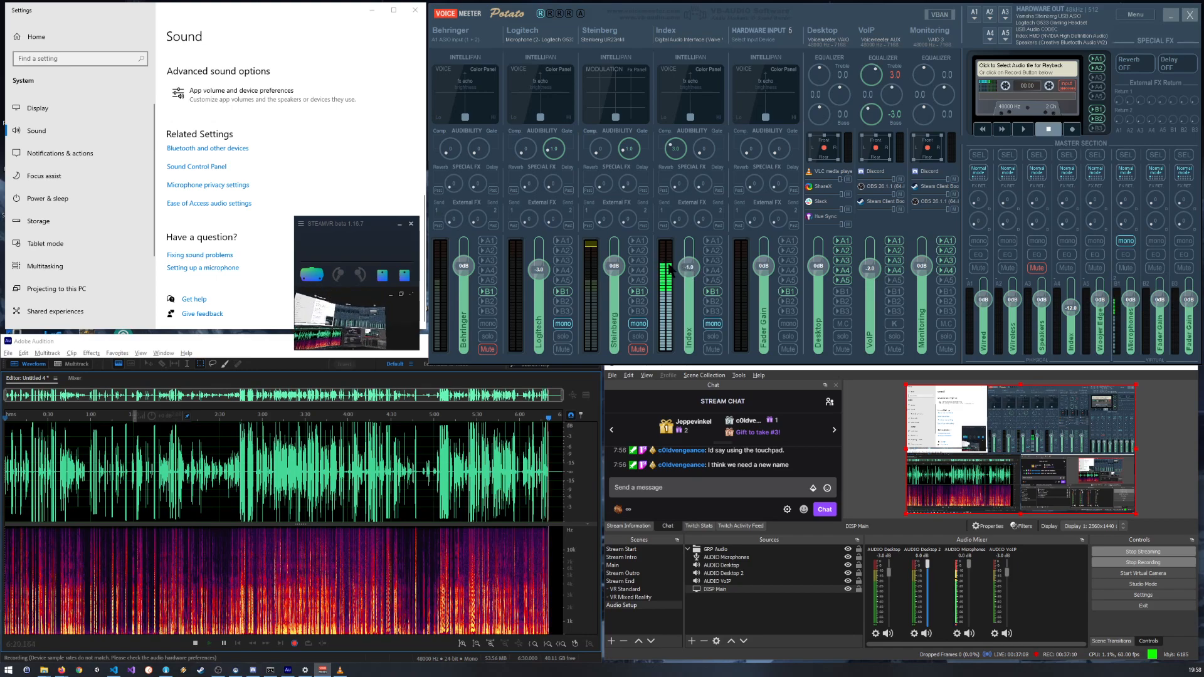
double_click(690, 269)
key(BackSpace)
text(-1.5)
key(Return)
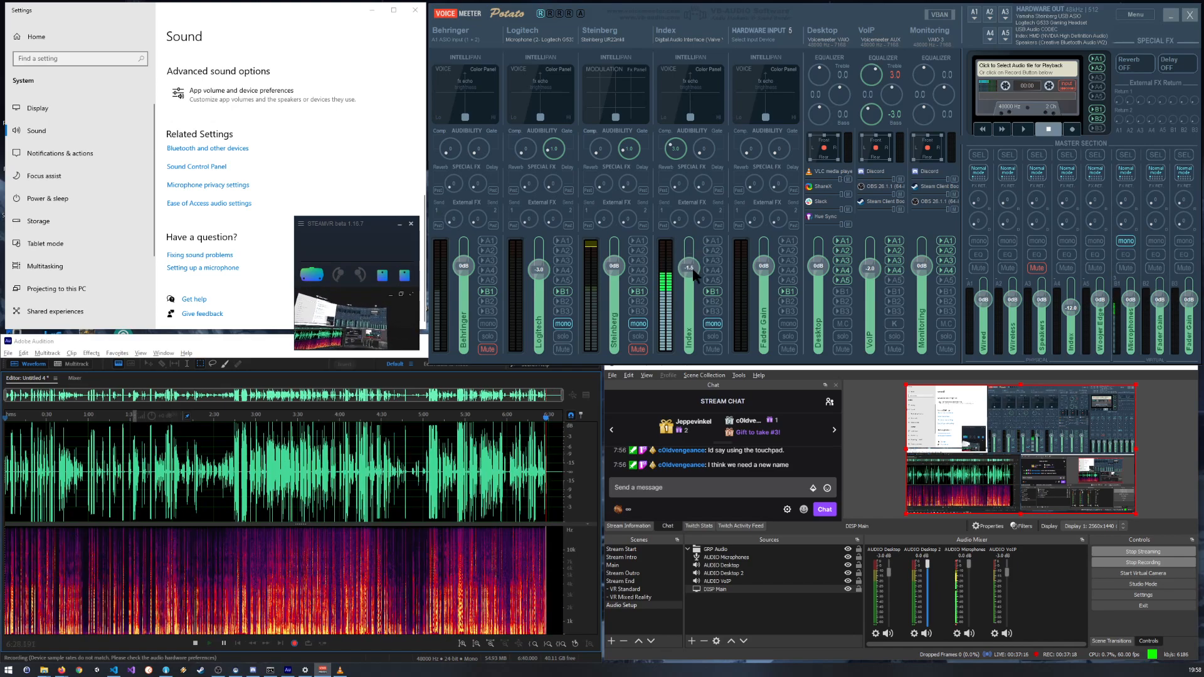
Step: Set the Index strip's gain to -3 dB and review the recent recording in the Audition waveform
double_click(689, 268)
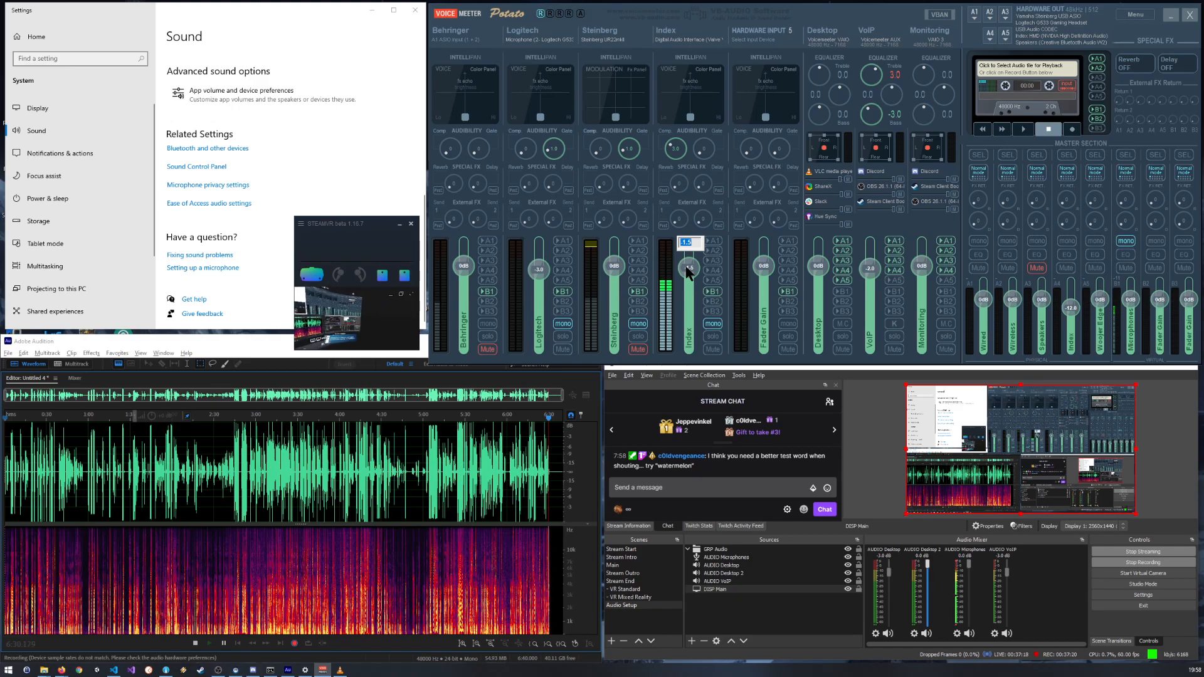
key(Return)
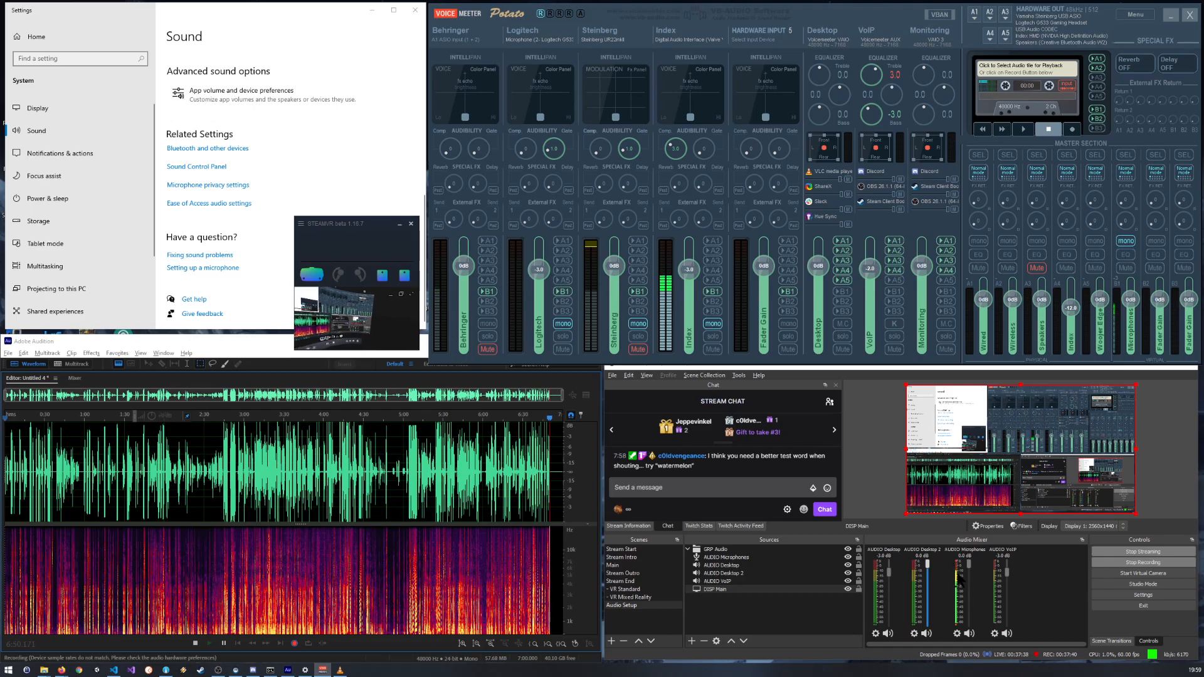
scroll(547, 444, up, 5)
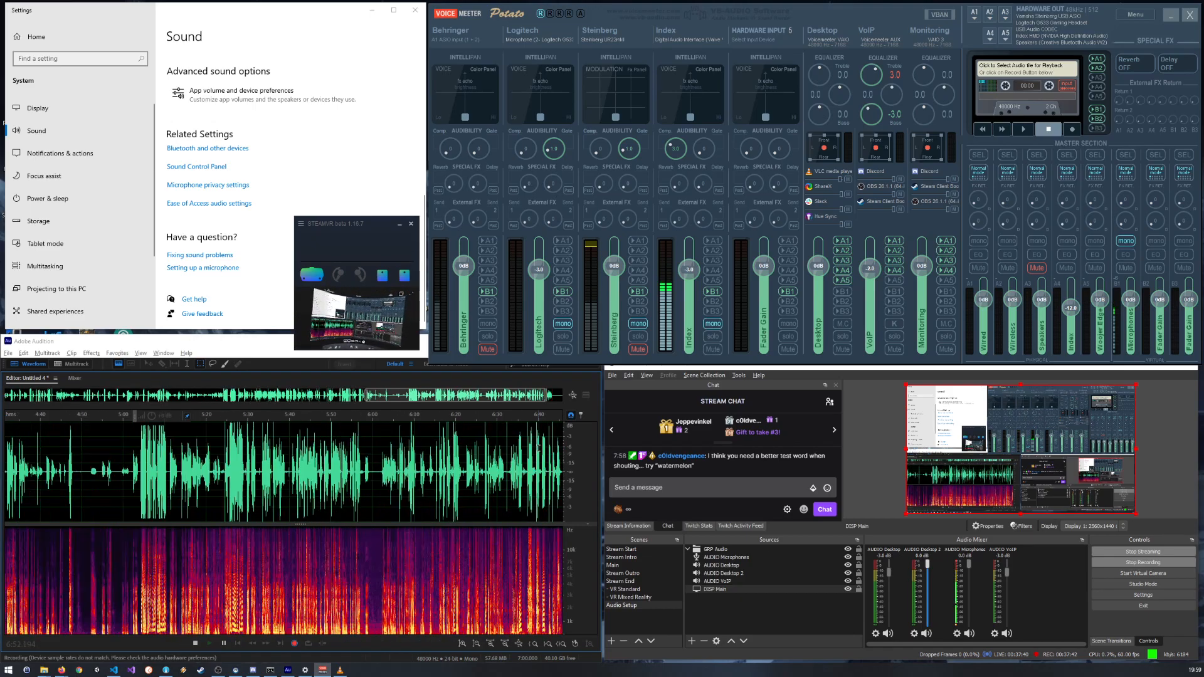
scroll(547, 445, down, 5)
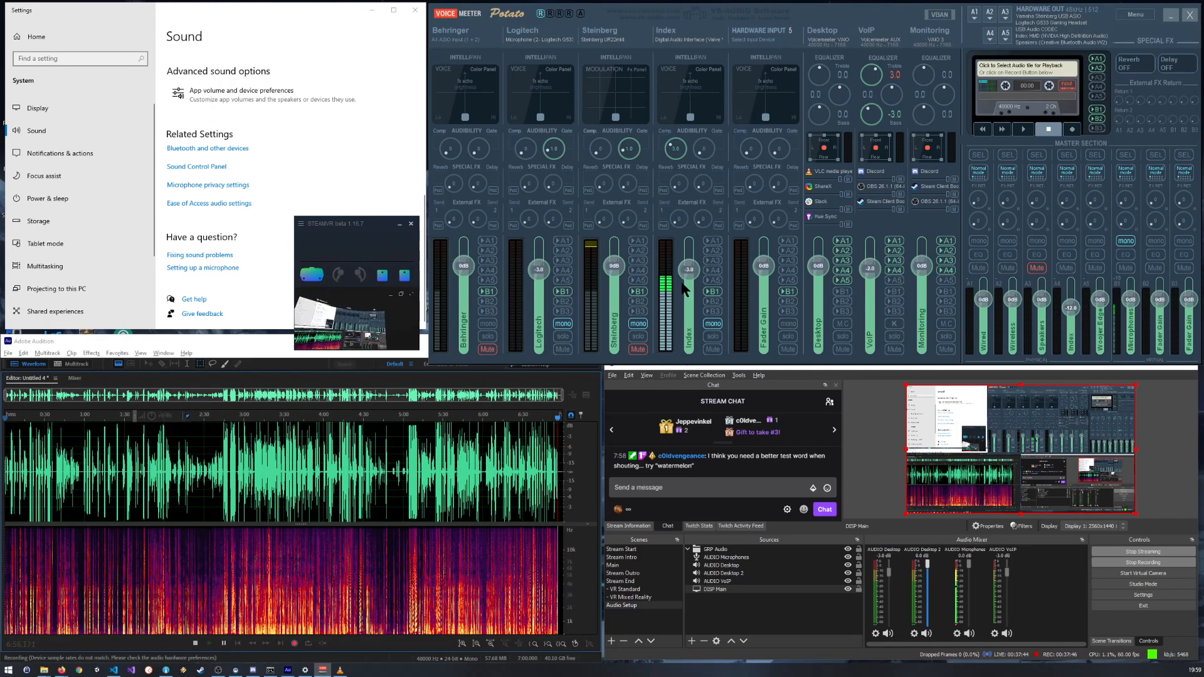
Step: Try the Index strip's gain at 0 dB for comparison, and set it back to -3 dB
mouse_move(690, 269)
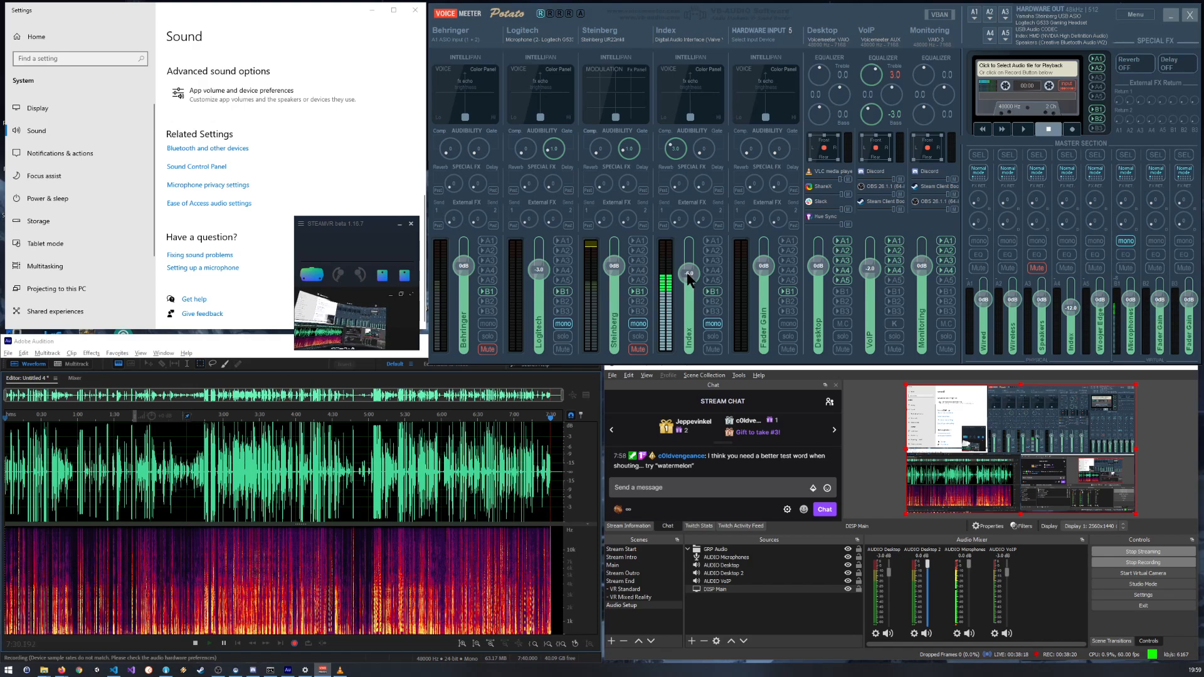
drag(688, 274, 690, 268)
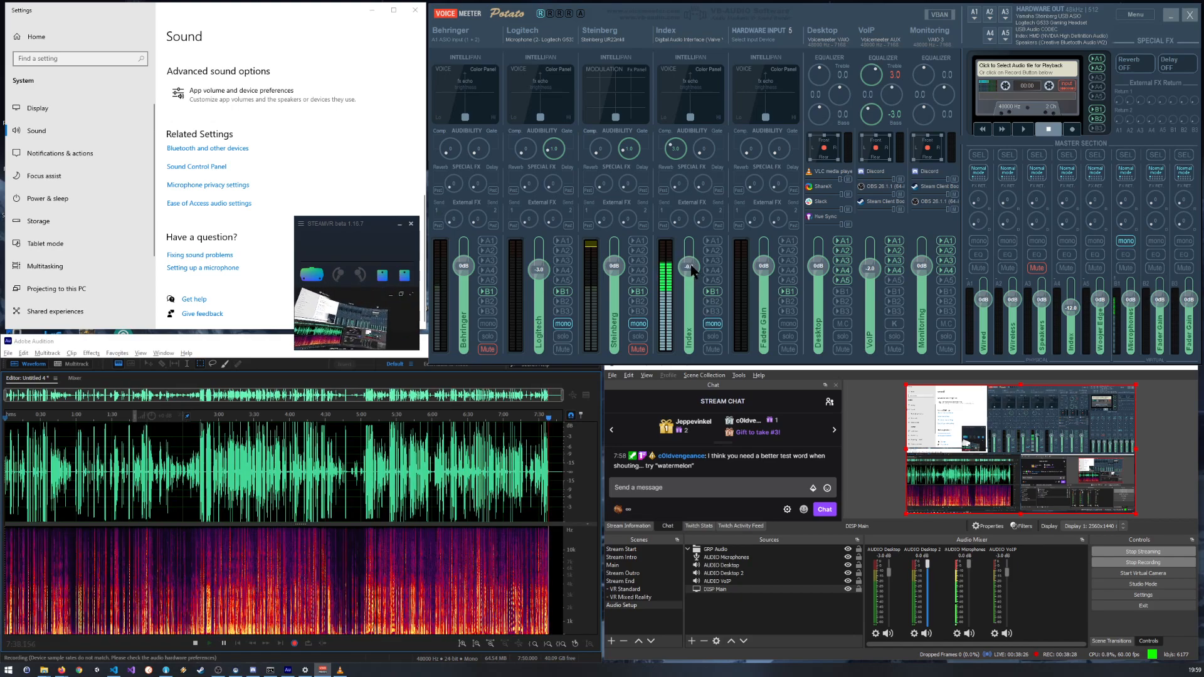
double_click(694, 269)
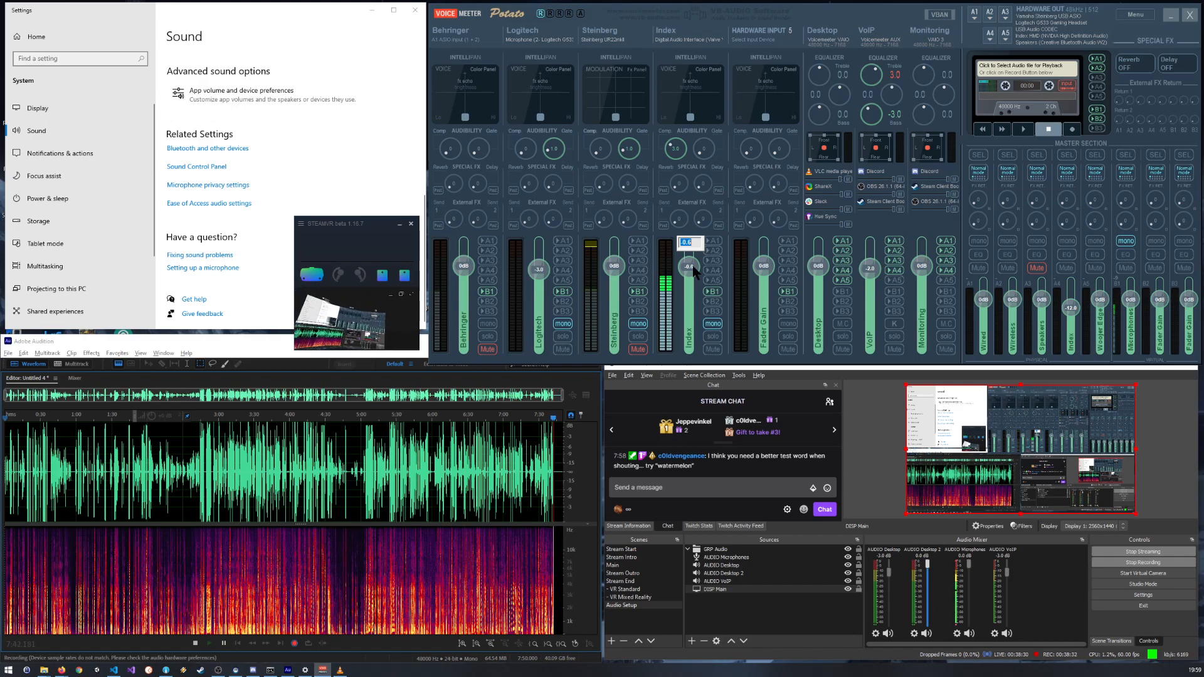
text(0)
key(Return)
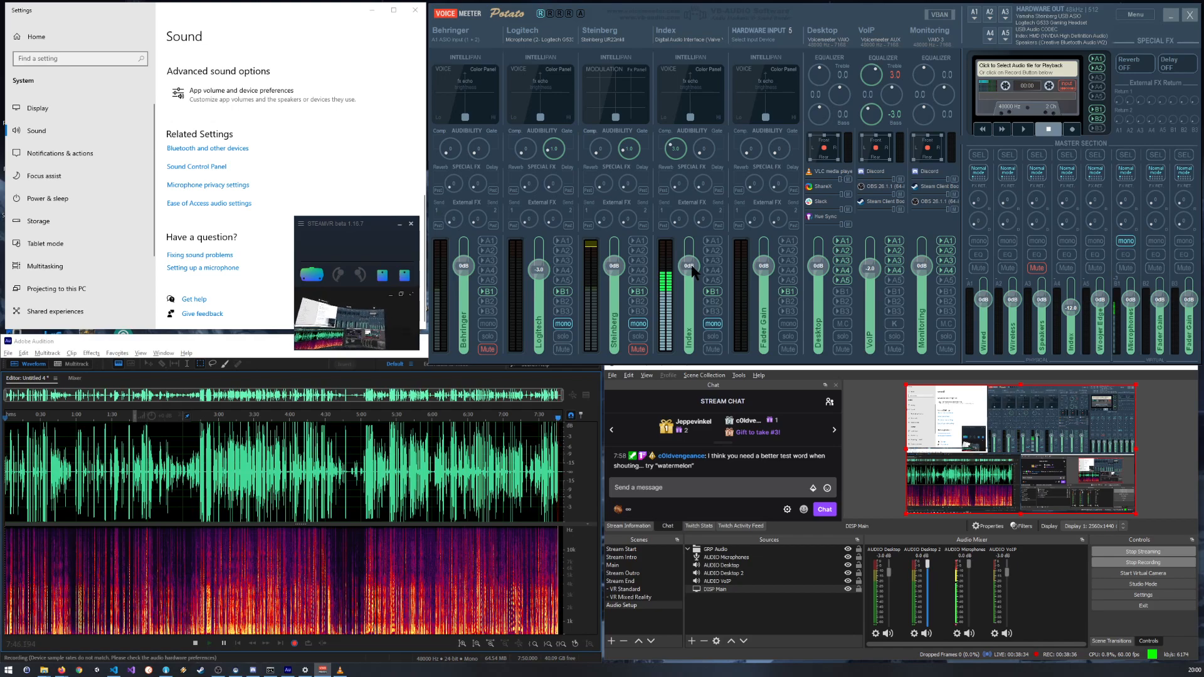
double_click(688, 266)
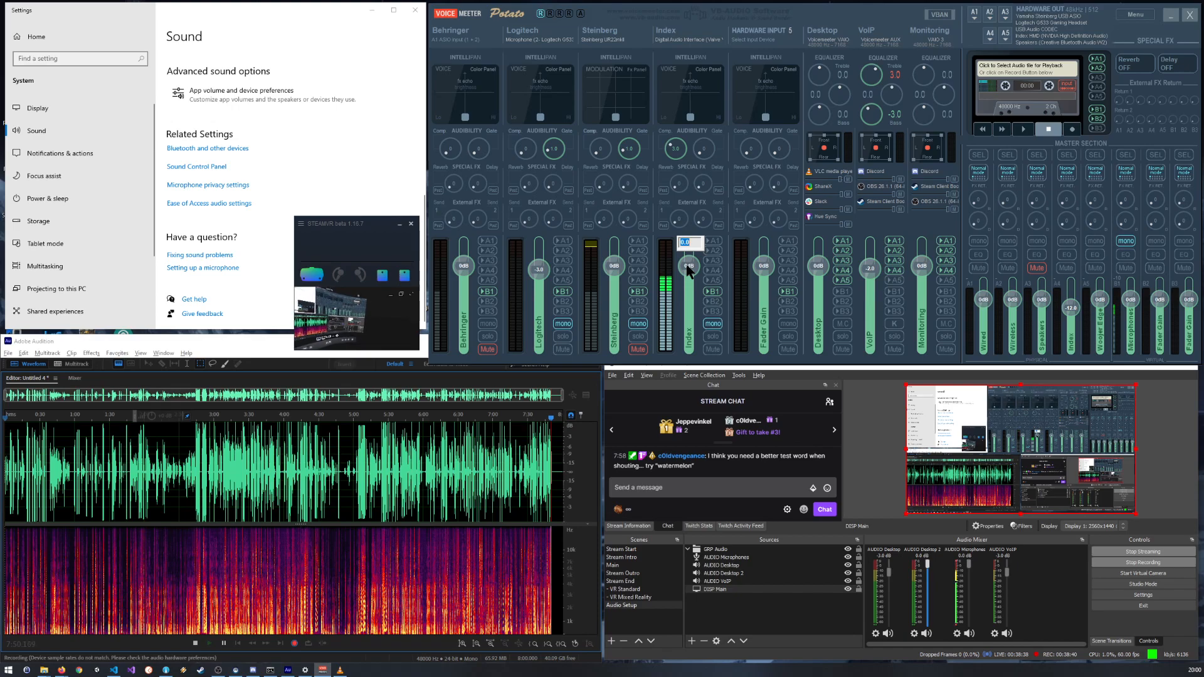
text(-3)
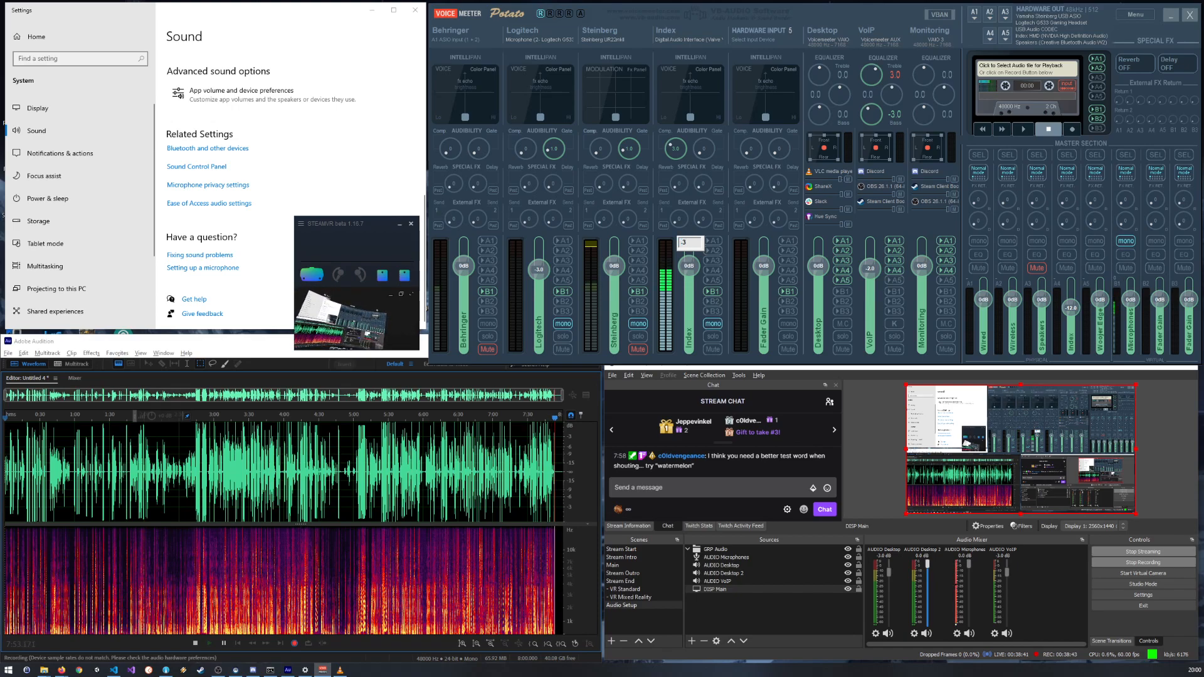
key(Return)
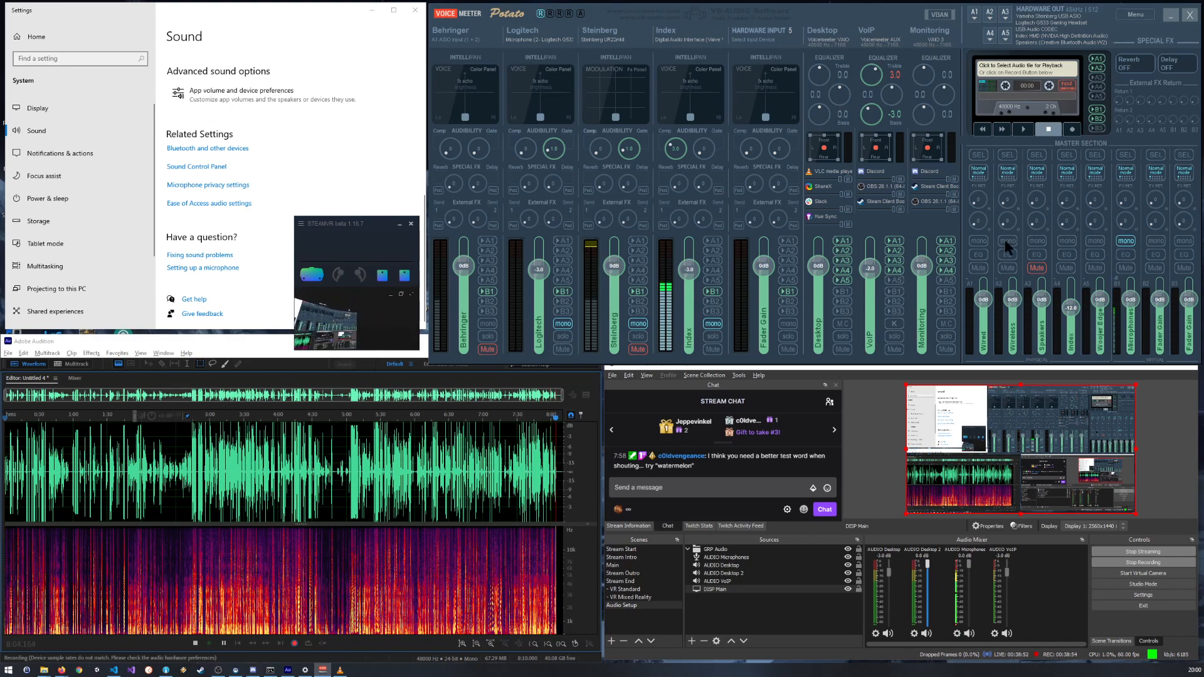
Step: Review the available input devices of the AUDIO Microphones source in OBS without changing the selection
click(733, 557)
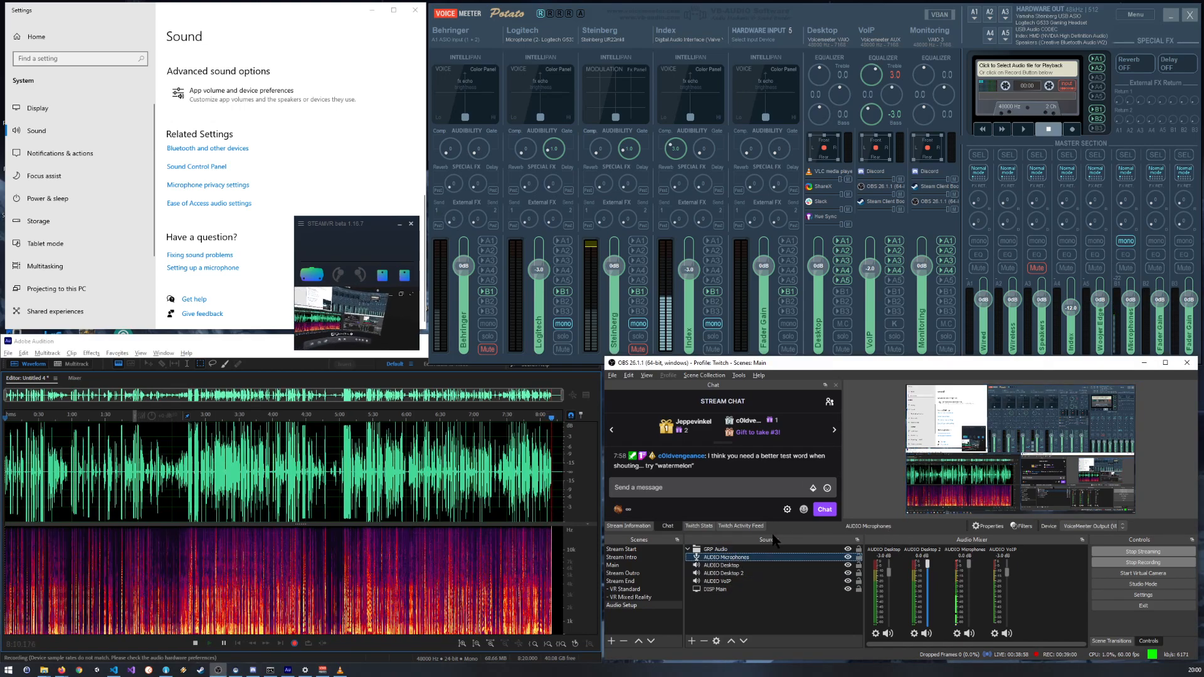
click(1122, 526)
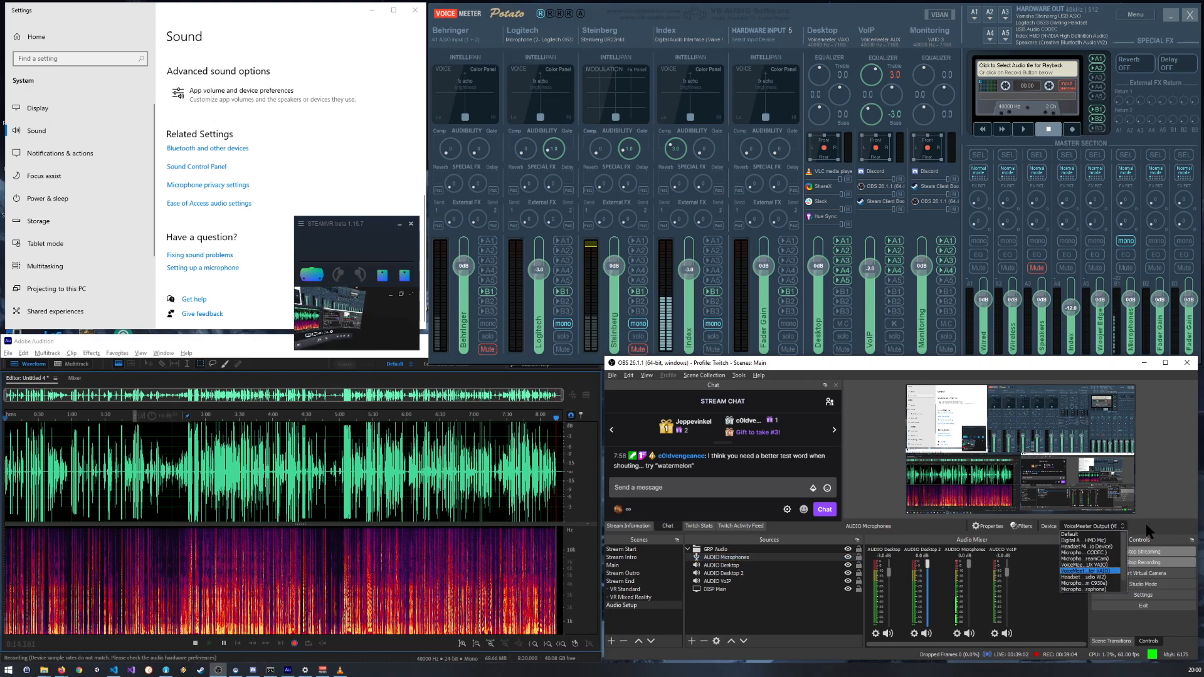
click(1145, 533)
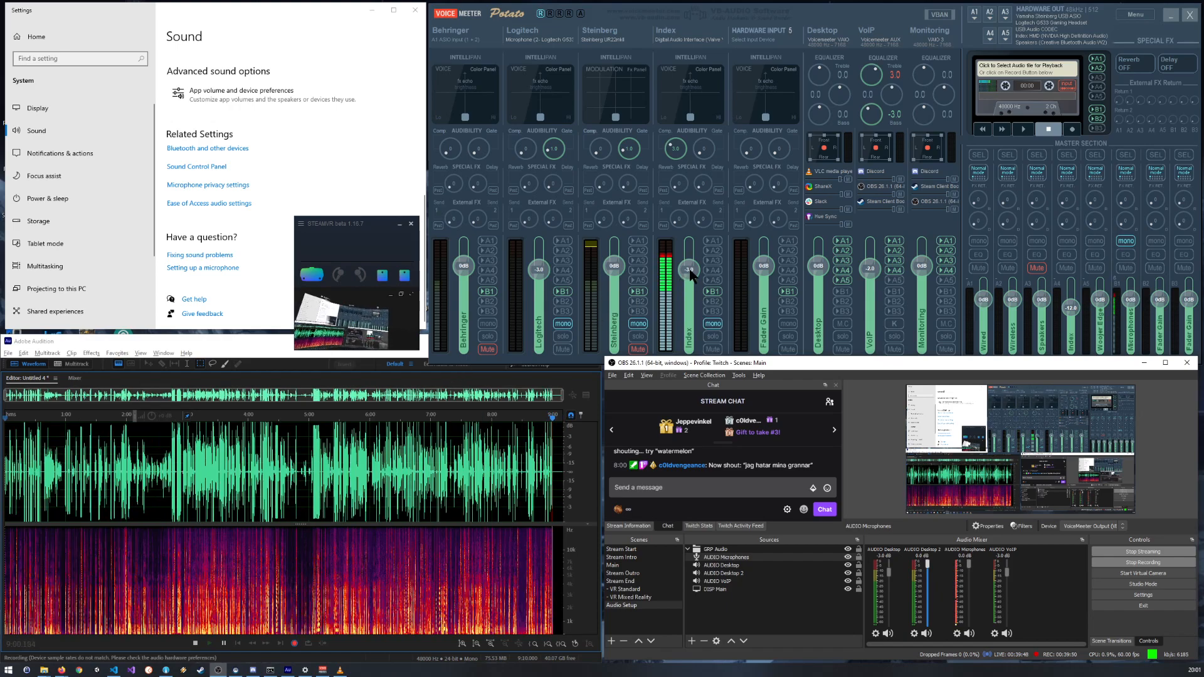
Step: Try much lower positions of the Index strip's gain fader, and set its gain to exactly -6 dB
drag(691, 273, 690, 319)
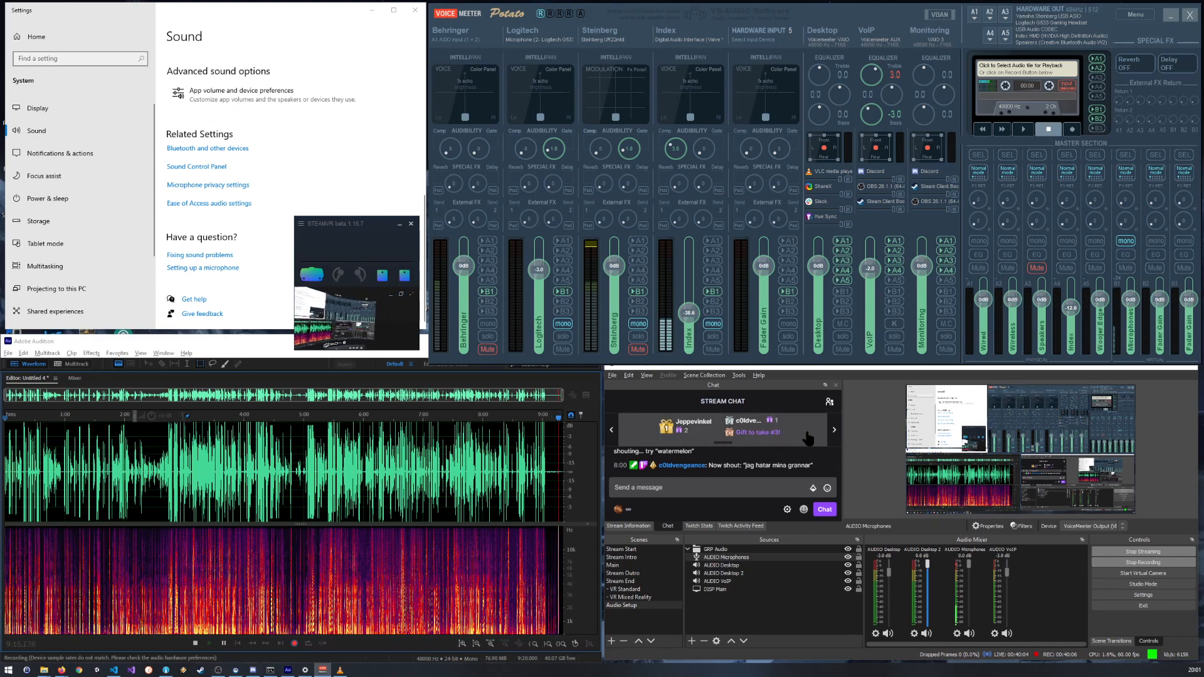
drag(693, 315, 686, 290)
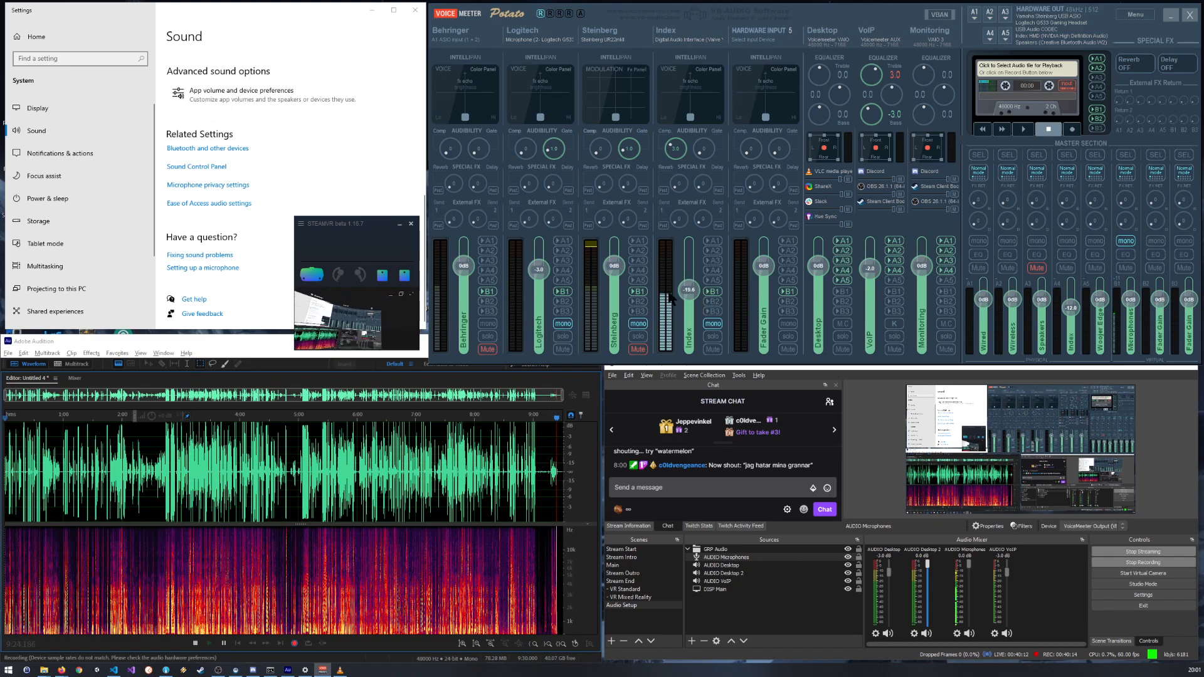
mouse_move(695, 299)
mouse_down()
mouse_move(694, 264)
mouse_move(694, 286)
mouse_up()
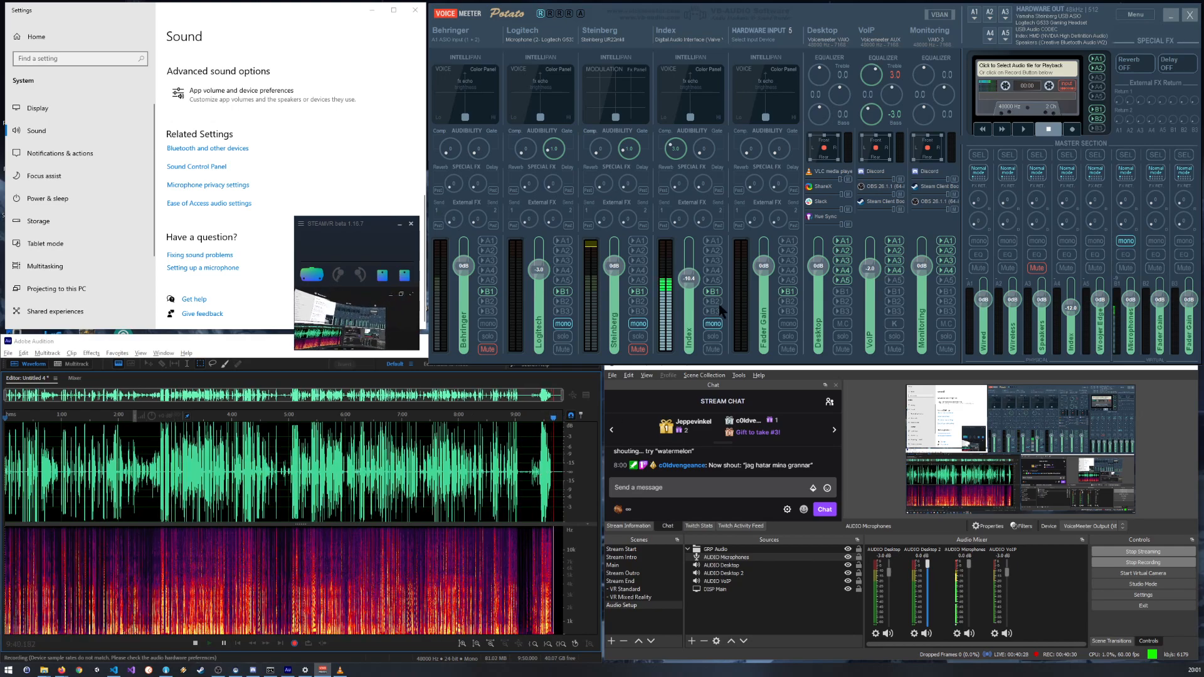
right_click(692, 275)
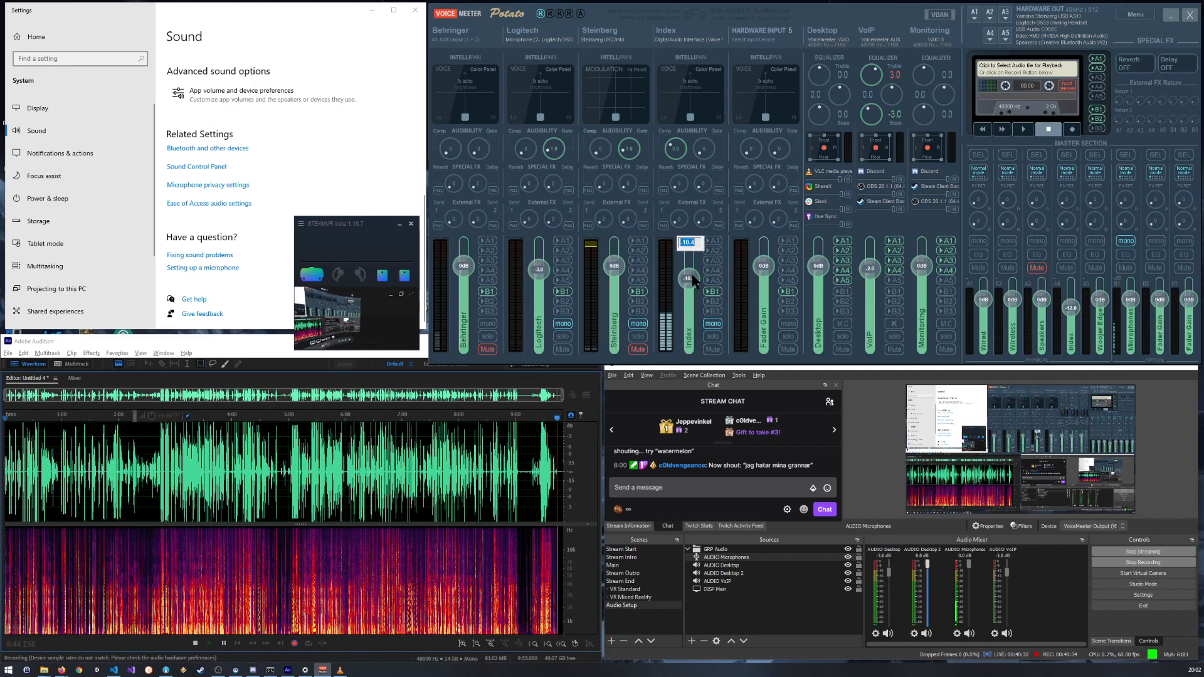
text(-6)
key(Return)
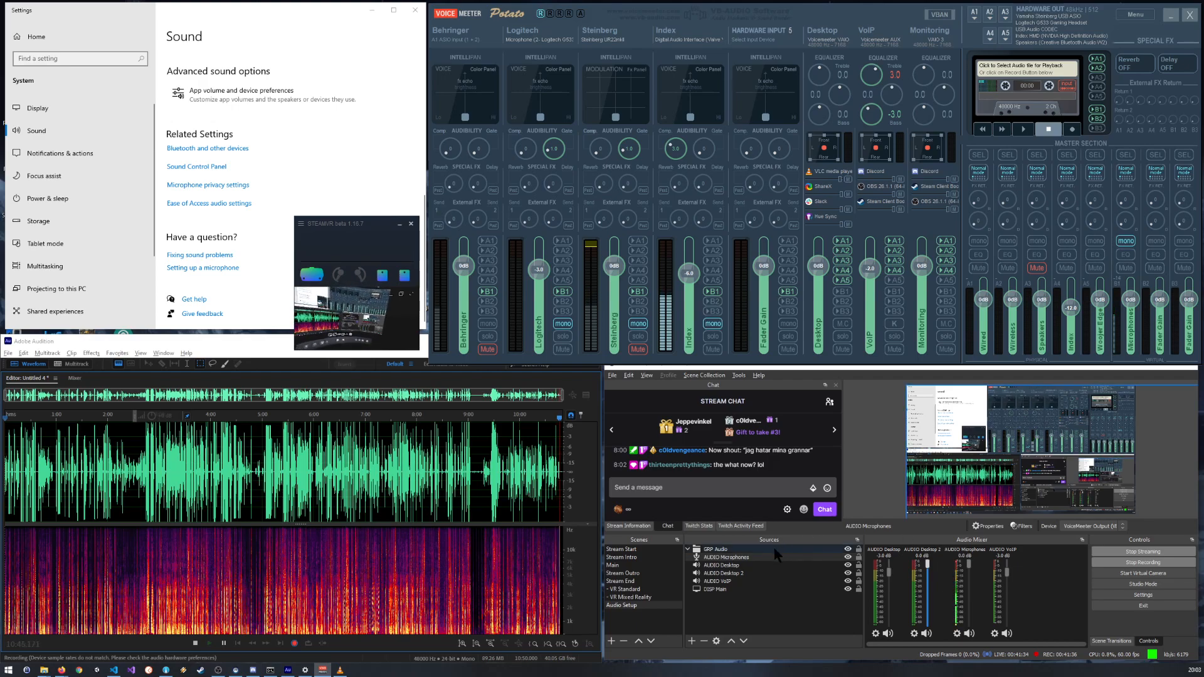
Step: Check the device properties of the AUDIO Microphones source in OBS without changes, and look through the recent stream chat messages
double_click(727, 556)
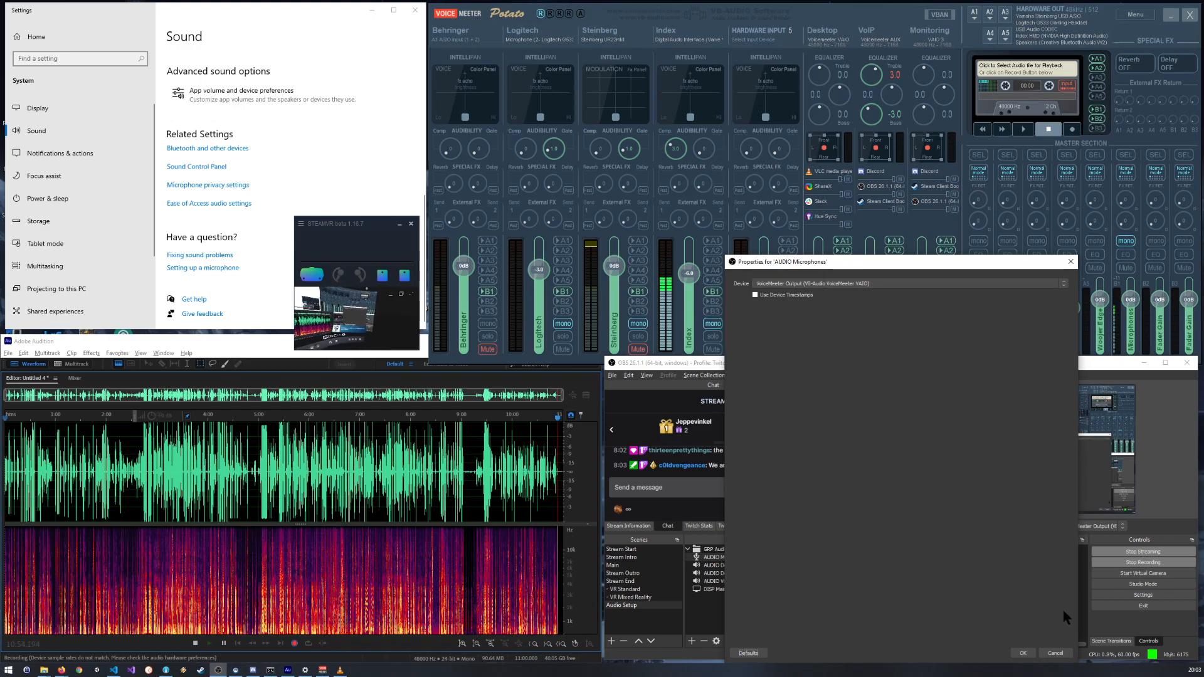
click(1024, 653)
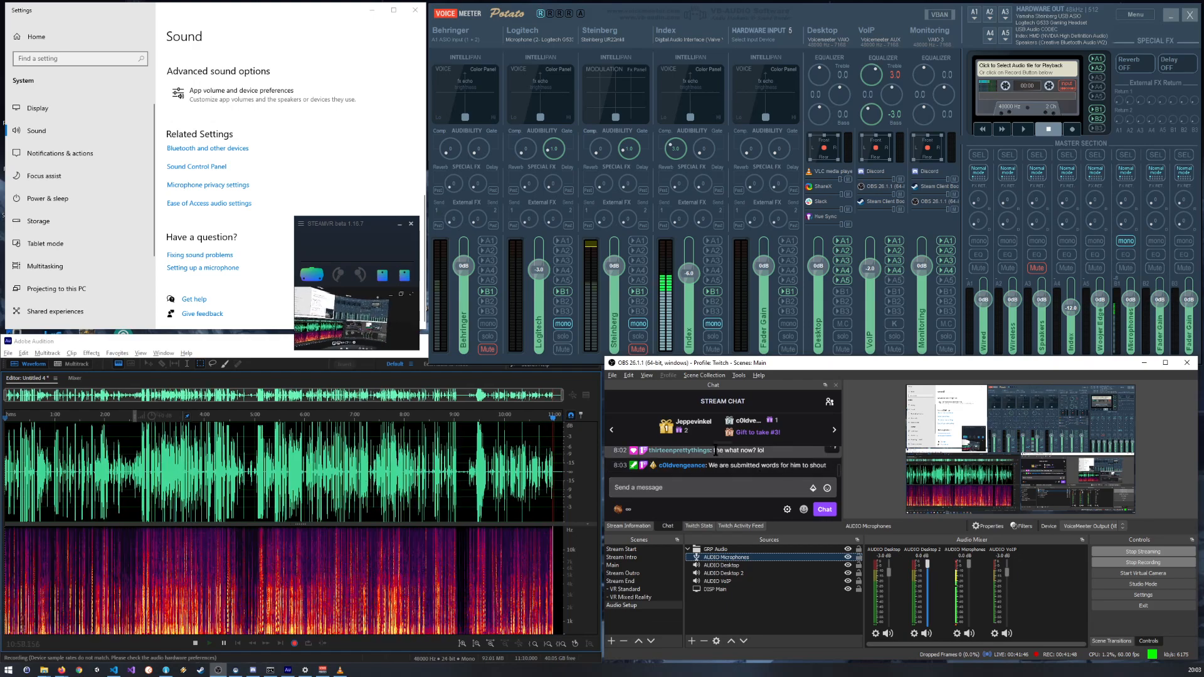
scroll(725, 465, up, 2)
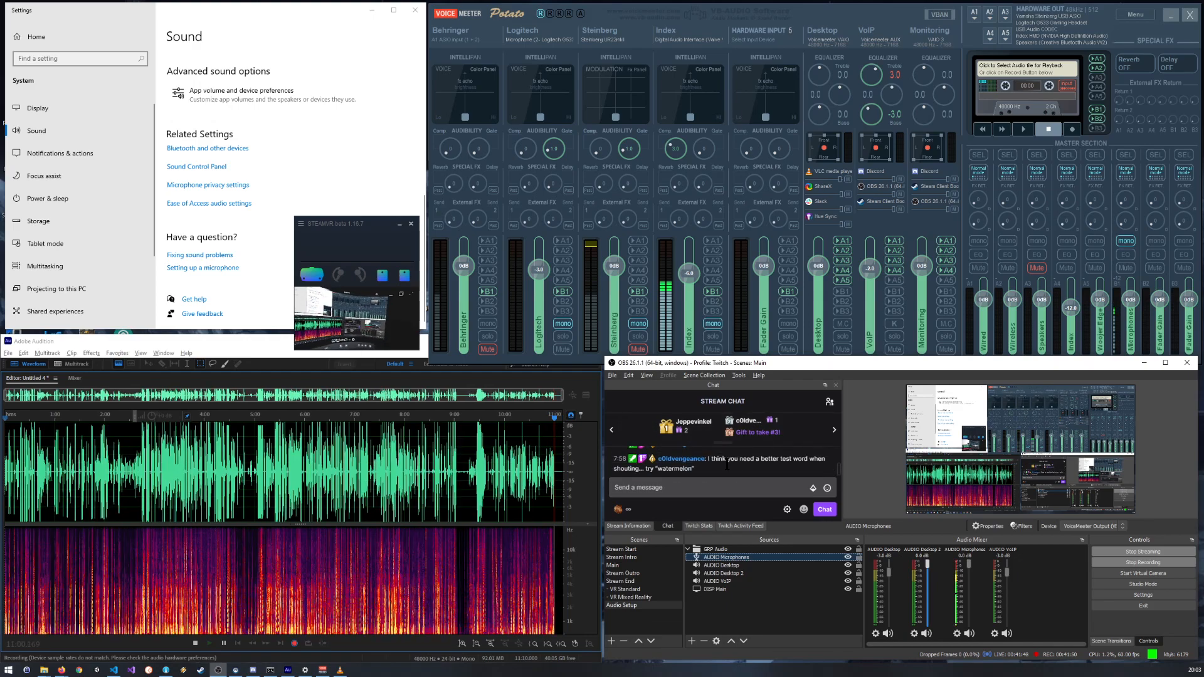
scroll(728, 465, down, 2)
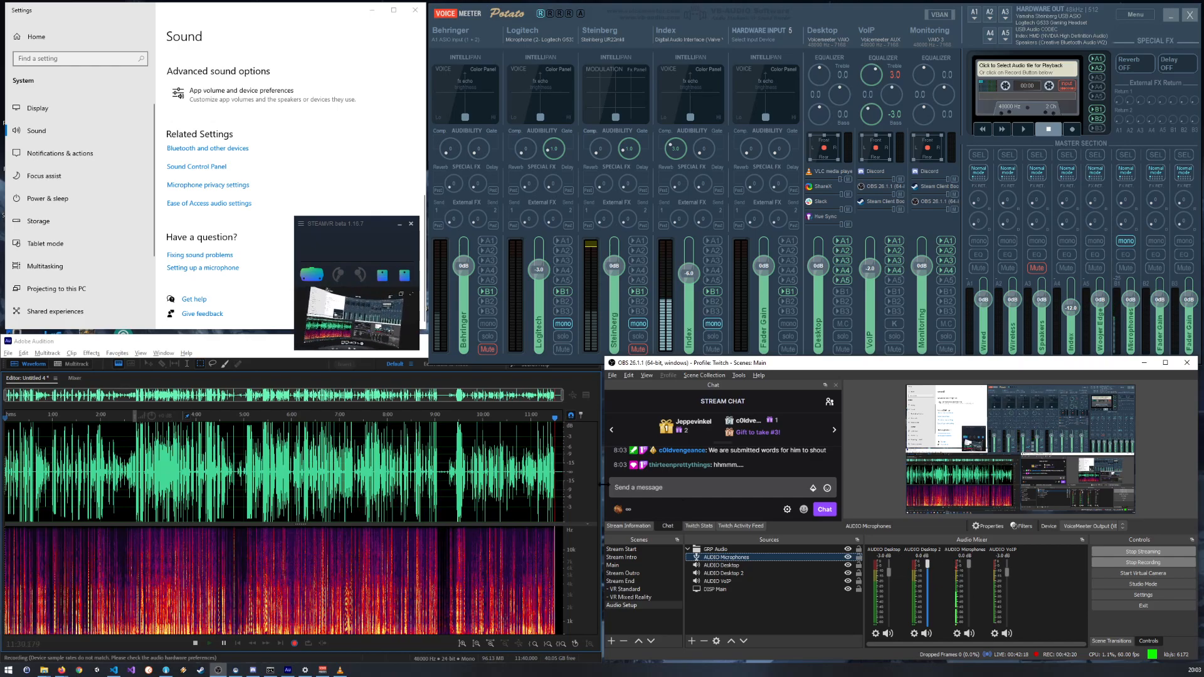
scroll(542, 439, up, 4)
scroll(542, 439, down, 4)
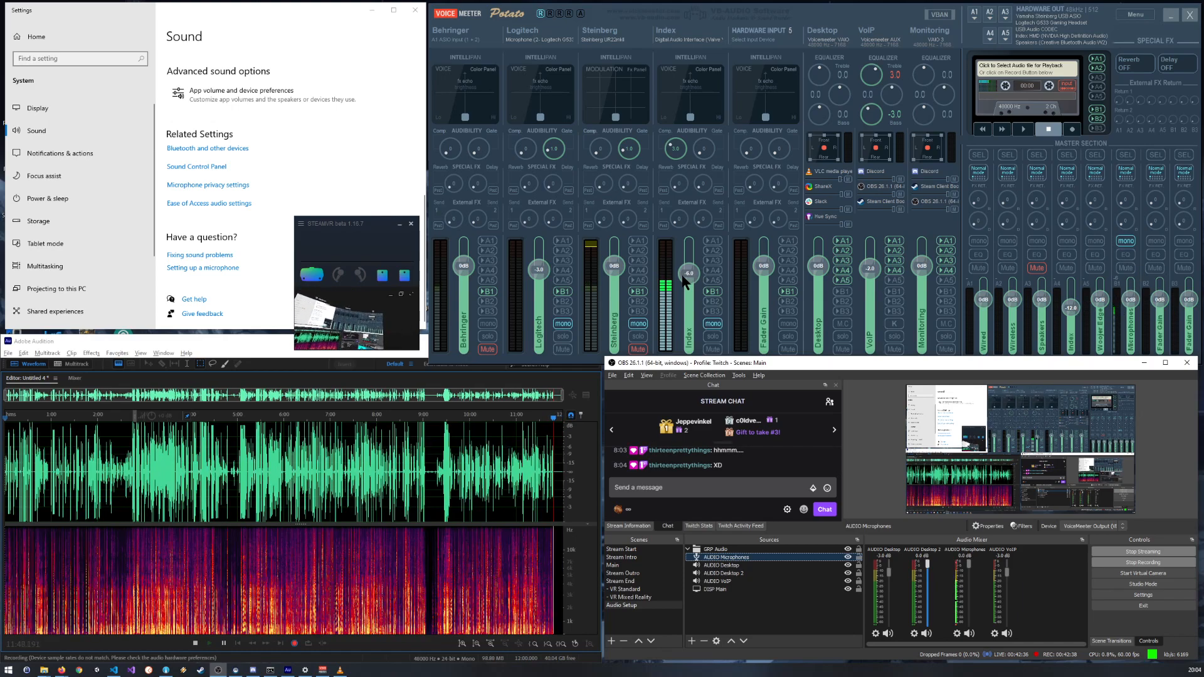
Step: Reset the Index strip's gain to 0 dB in VoiceMeeter and try a gain of -6 dB on the Microphones master bus
double_click(690, 280)
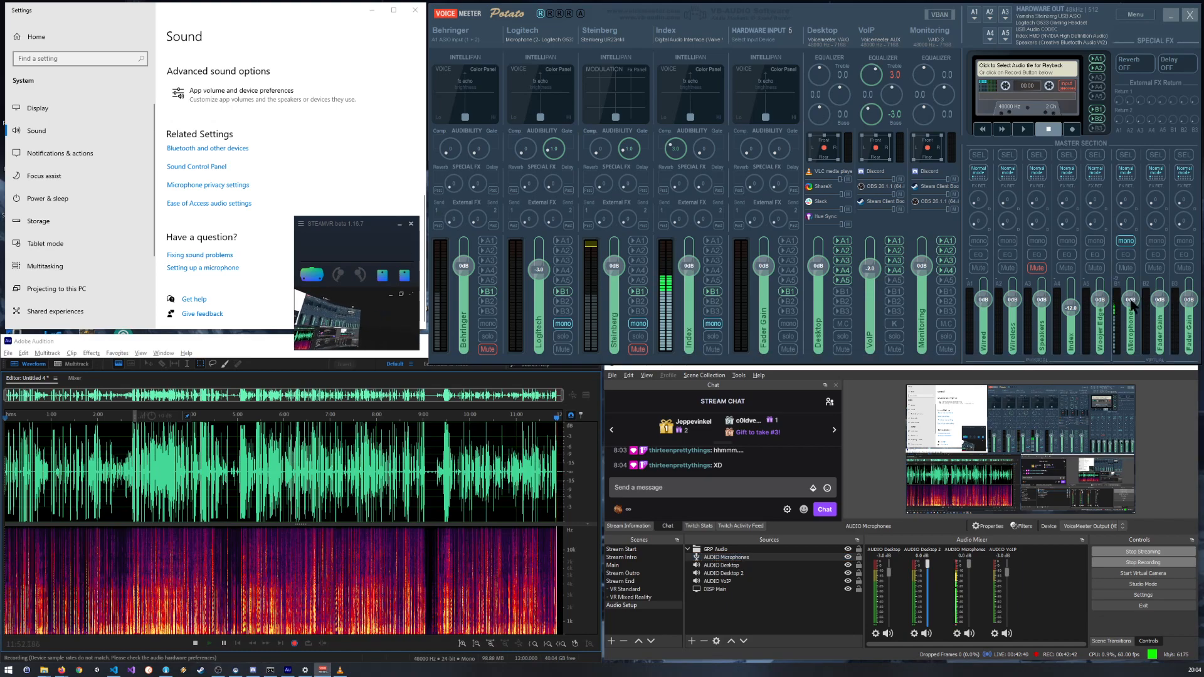
drag(1124, 303, 1126, 309)
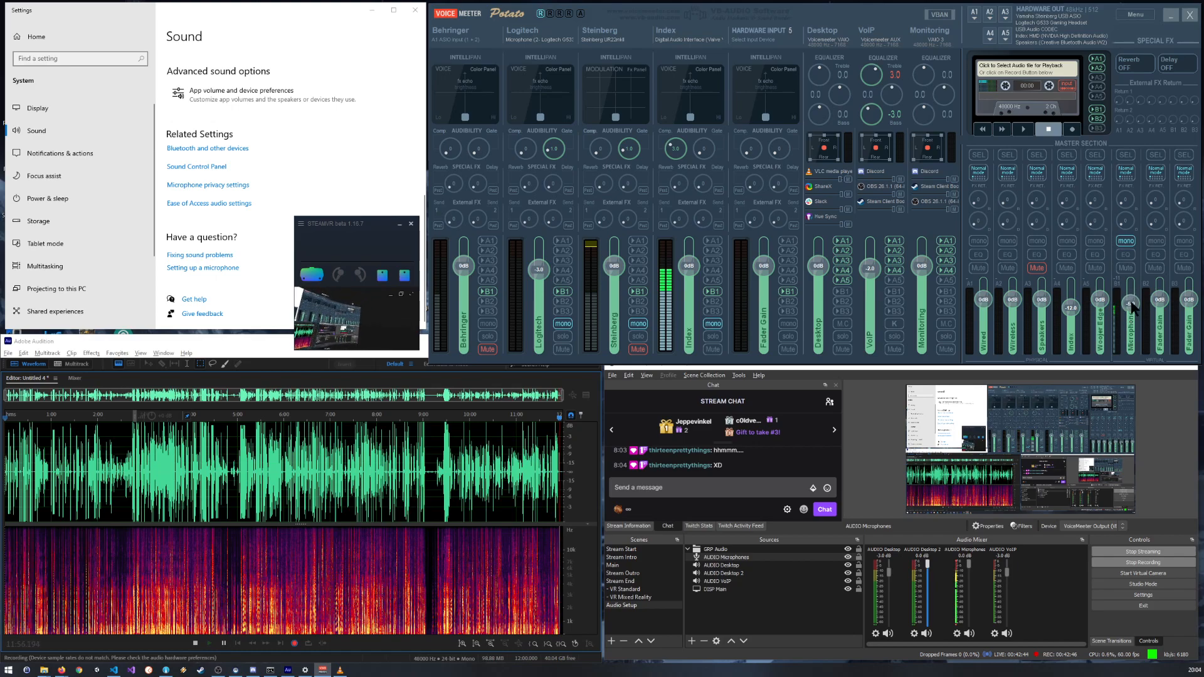
right_click(1131, 302)
text(-6)
key(Return)
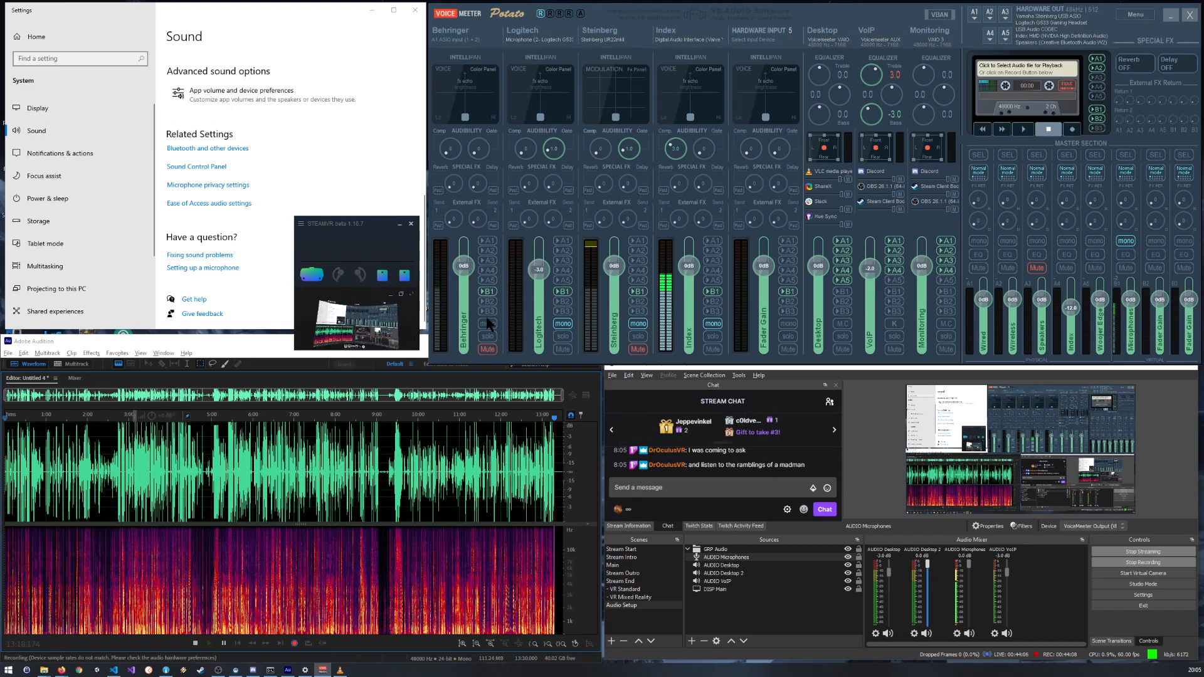
Step: Open the level settings of the Digital Audio Interface recording device in the Windows Sound Control Panel
key(alt+Tab)
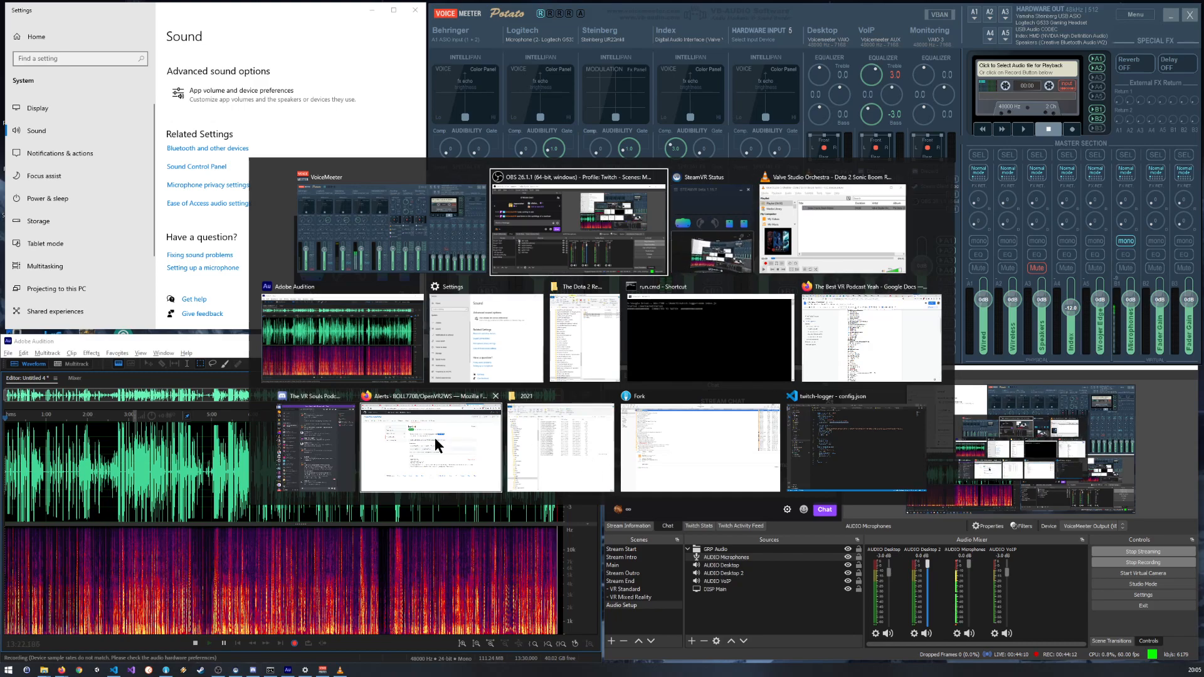
click(488, 319)
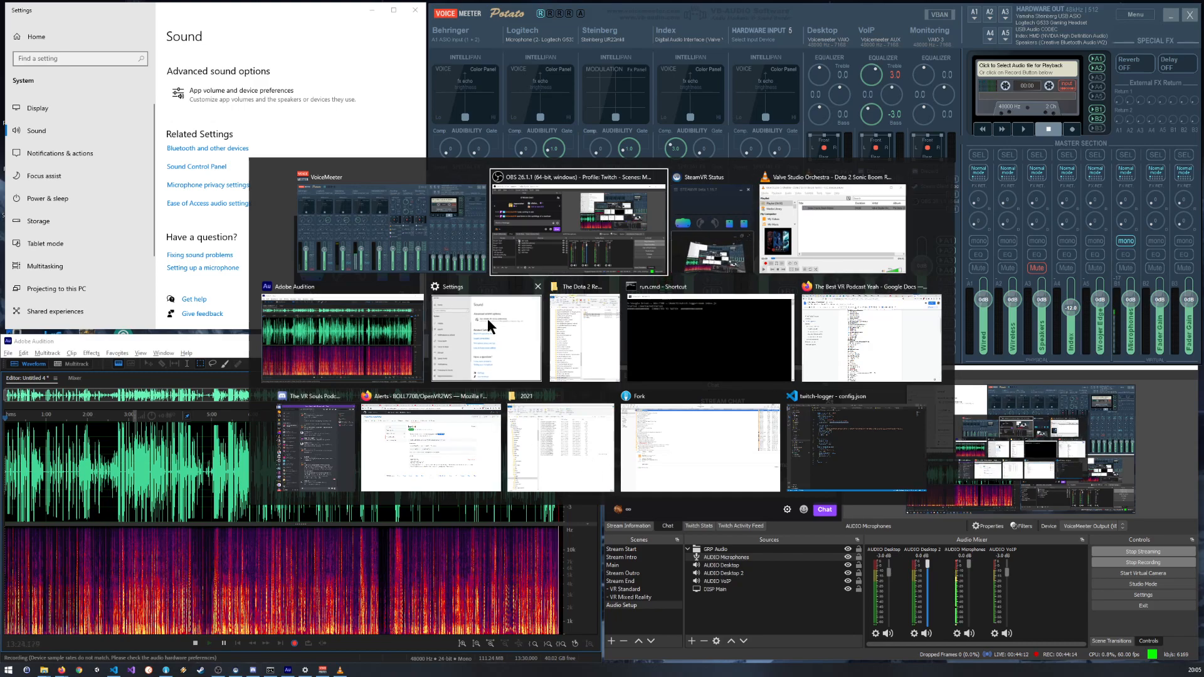
click(196, 166)
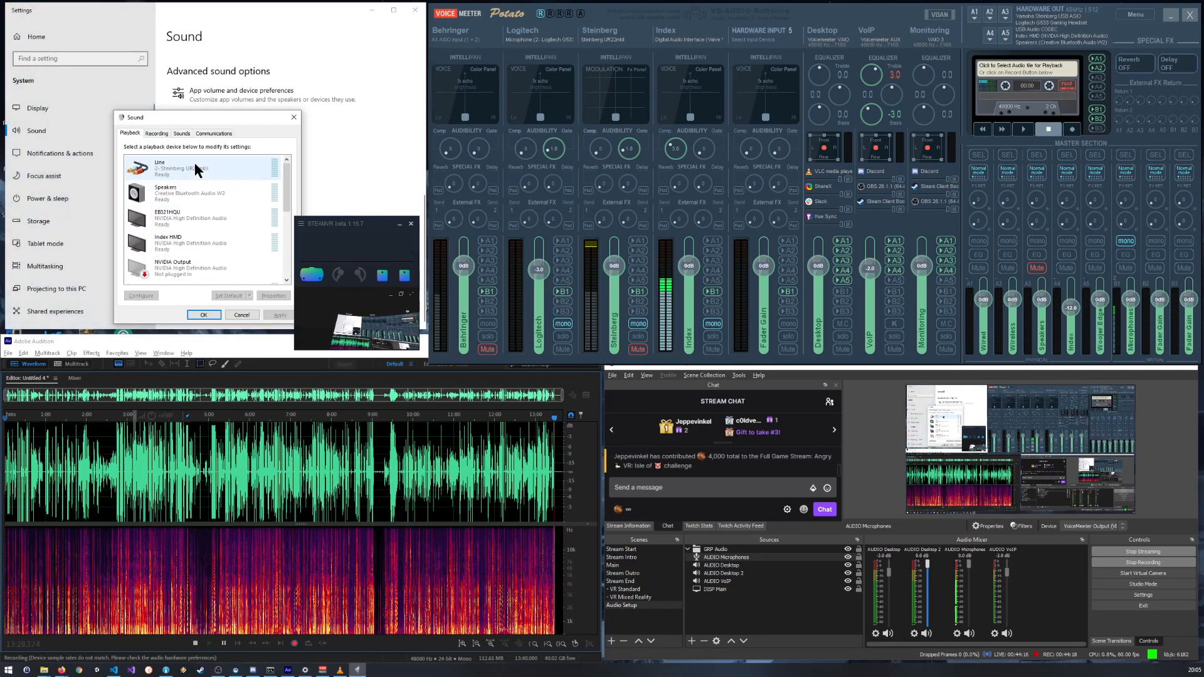
click(161, 133)
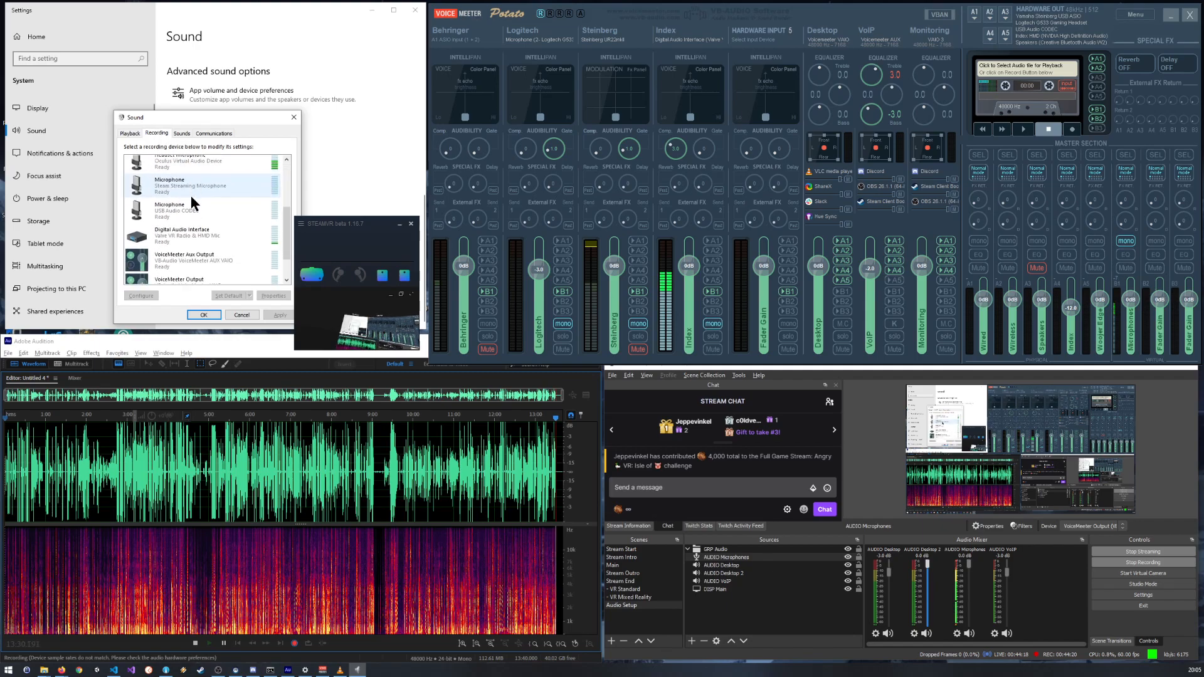
double_click(175, 244)
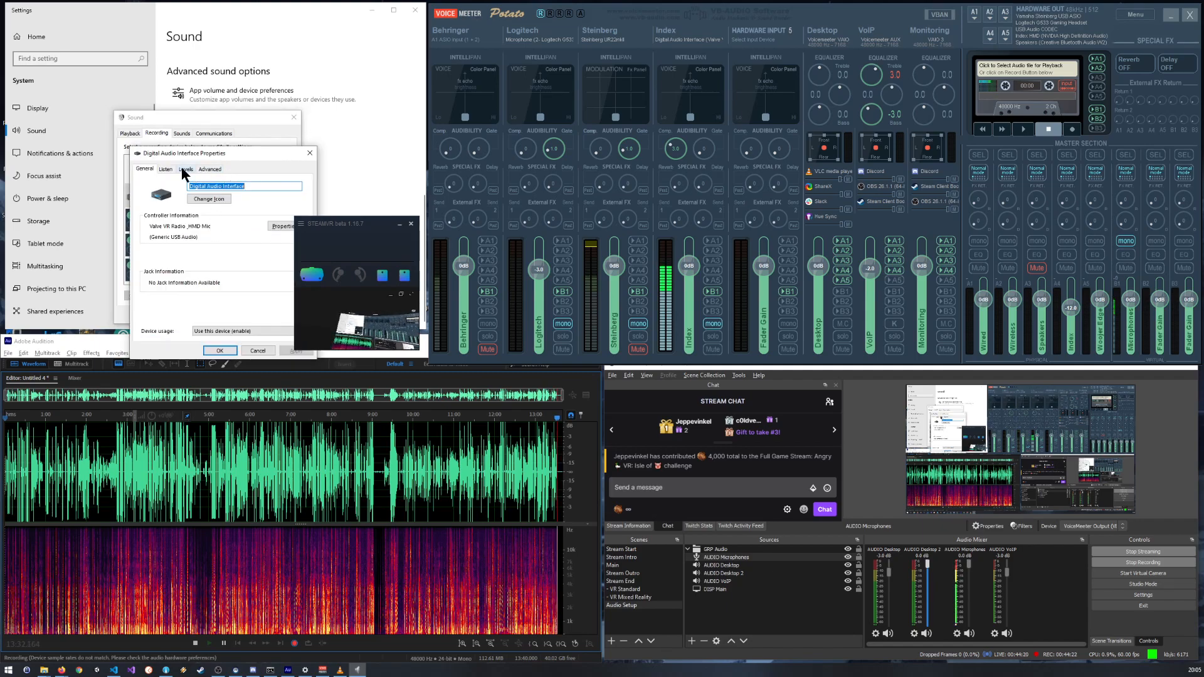
click(186, 170)
Step: Move the SteamVR window off the device properties and apply a Digital Audio Interface level of 50
drag(204, 157, 286, 179)
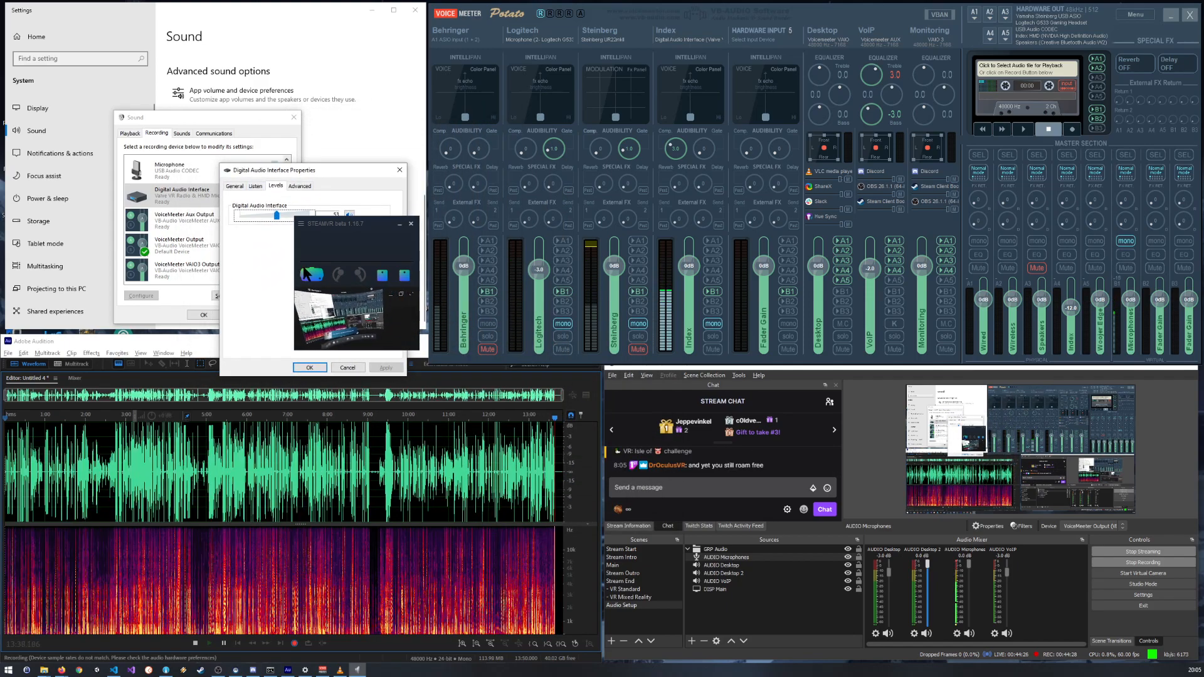
drag(367, 230, 170, 208)
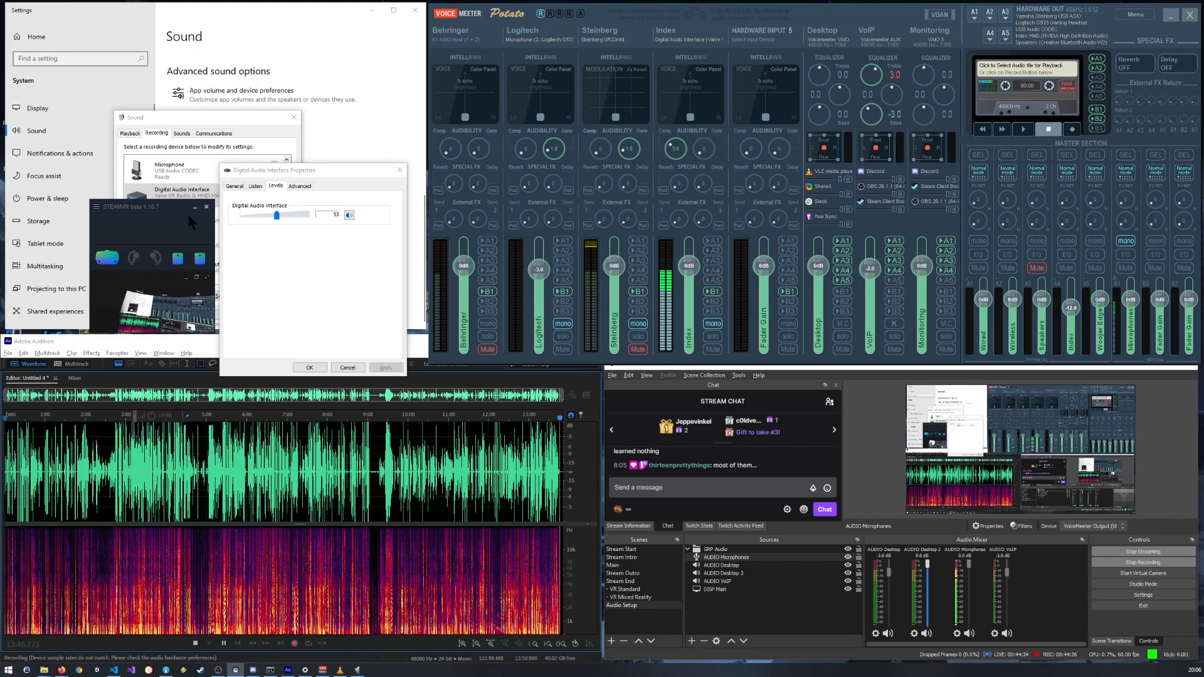
drag(301, 169, 322, 137)
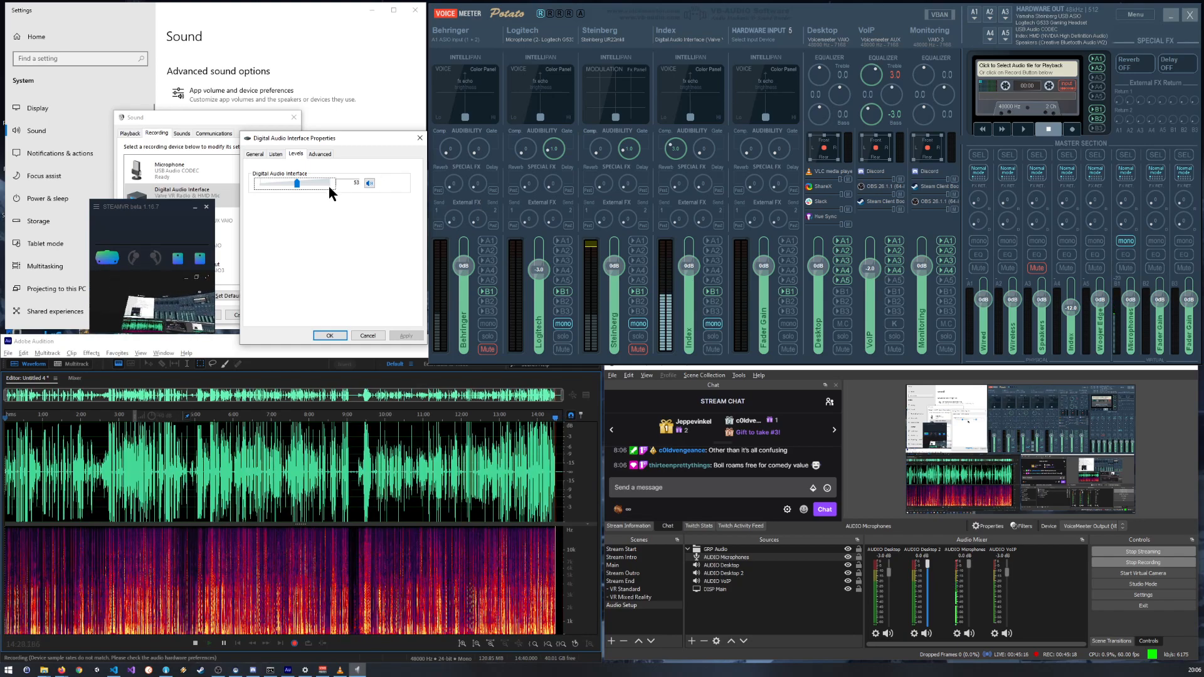
drag(297, 182, 295, 182)
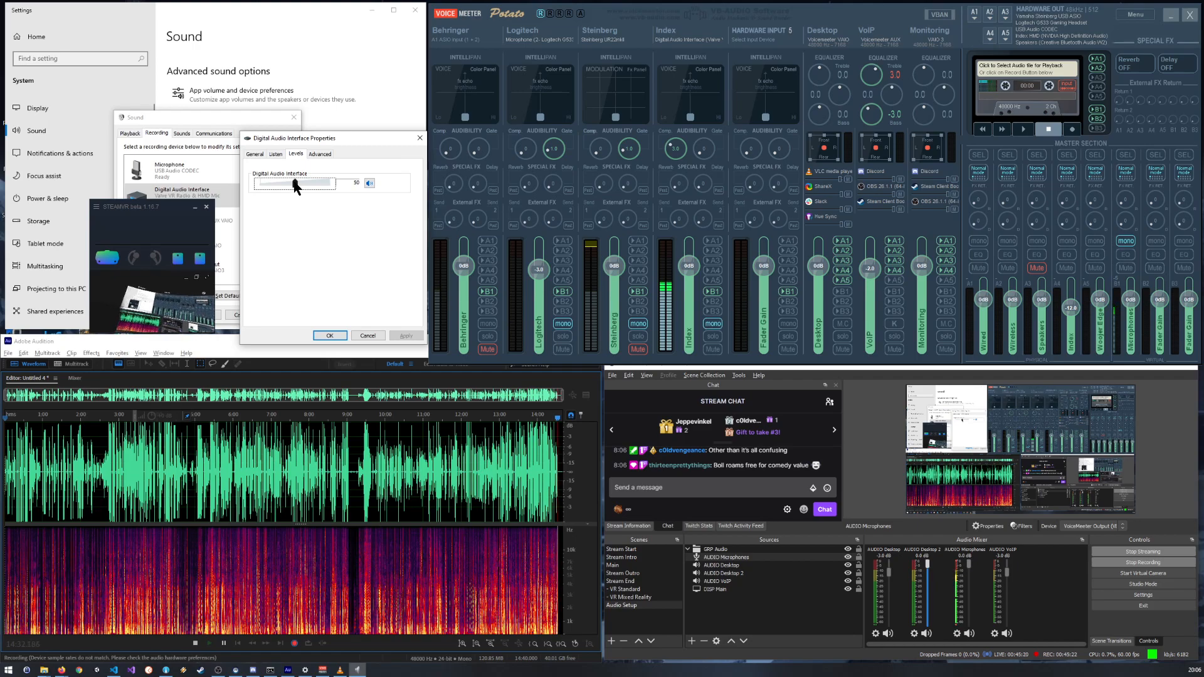
click(328, 337)
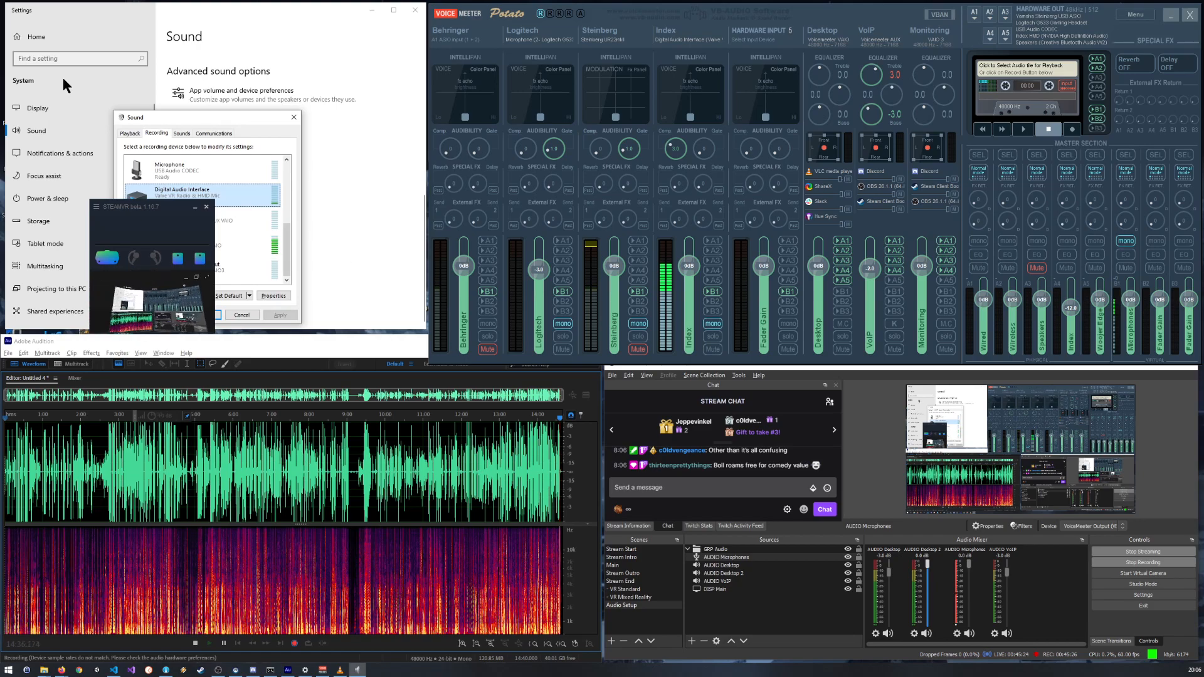
Step: Separate the SteamVR and Sound windows, and lower the Digital Audio Interface's recording level to 40
click(113, 207)
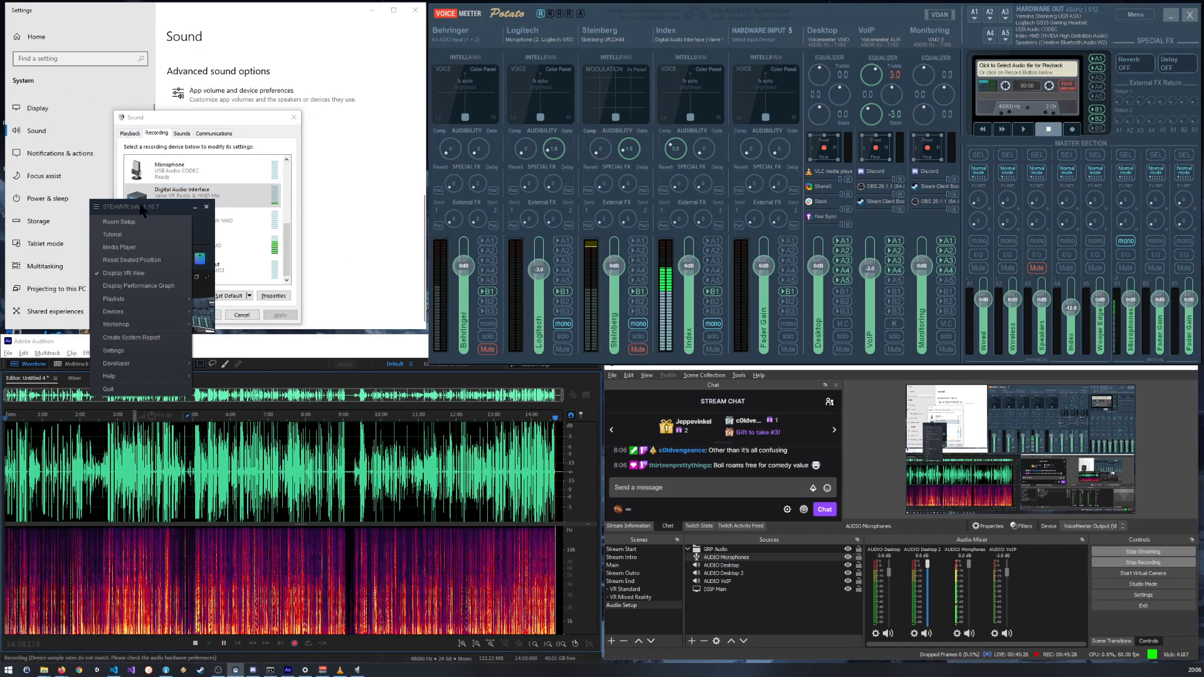
click(137, 207)
drag(183, 207, 376, 76)
drag(201, 123, 166, 121)
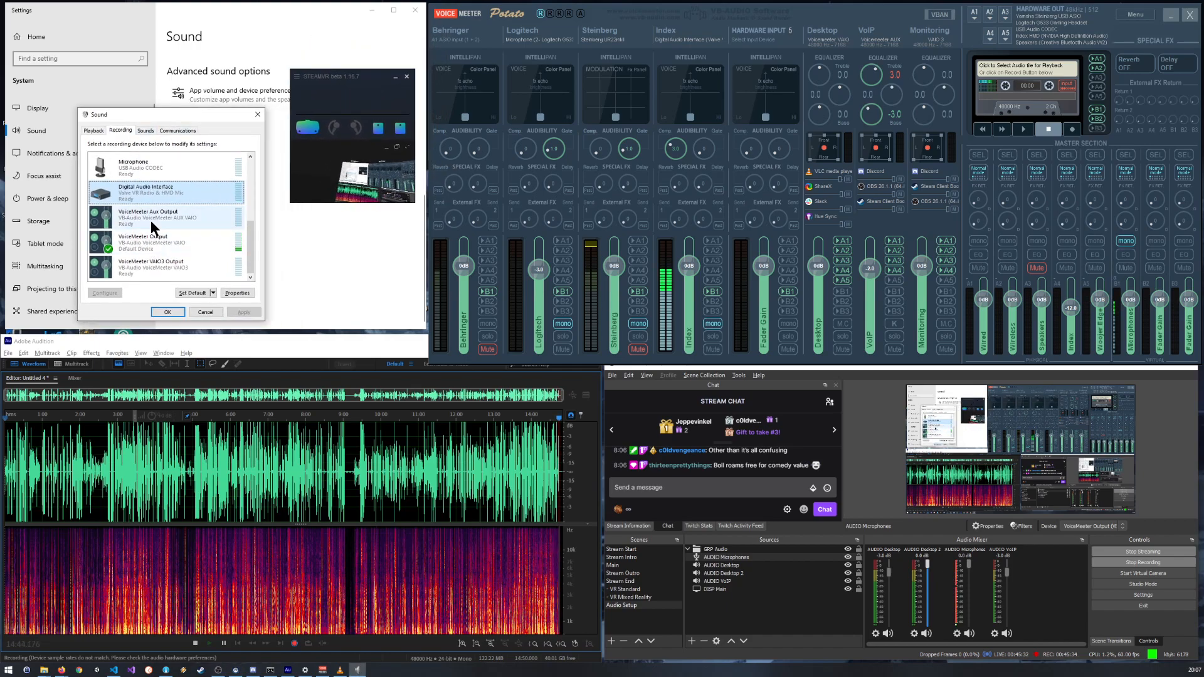
double_click(151, 194)
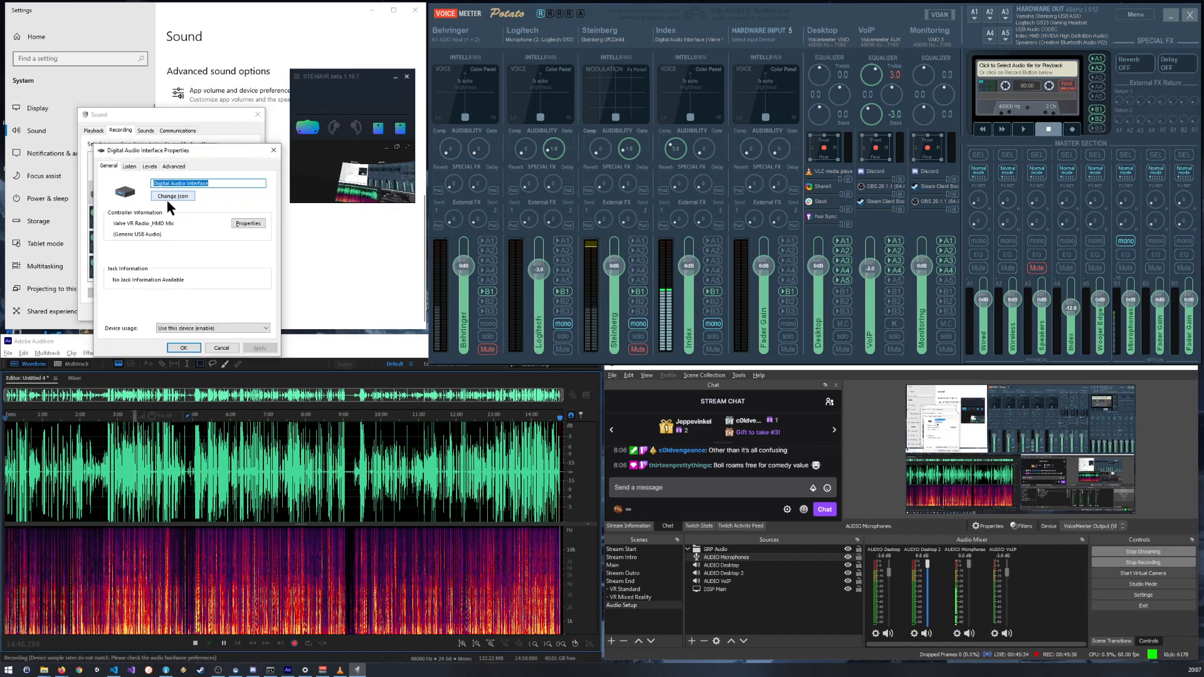
click(150, 167)
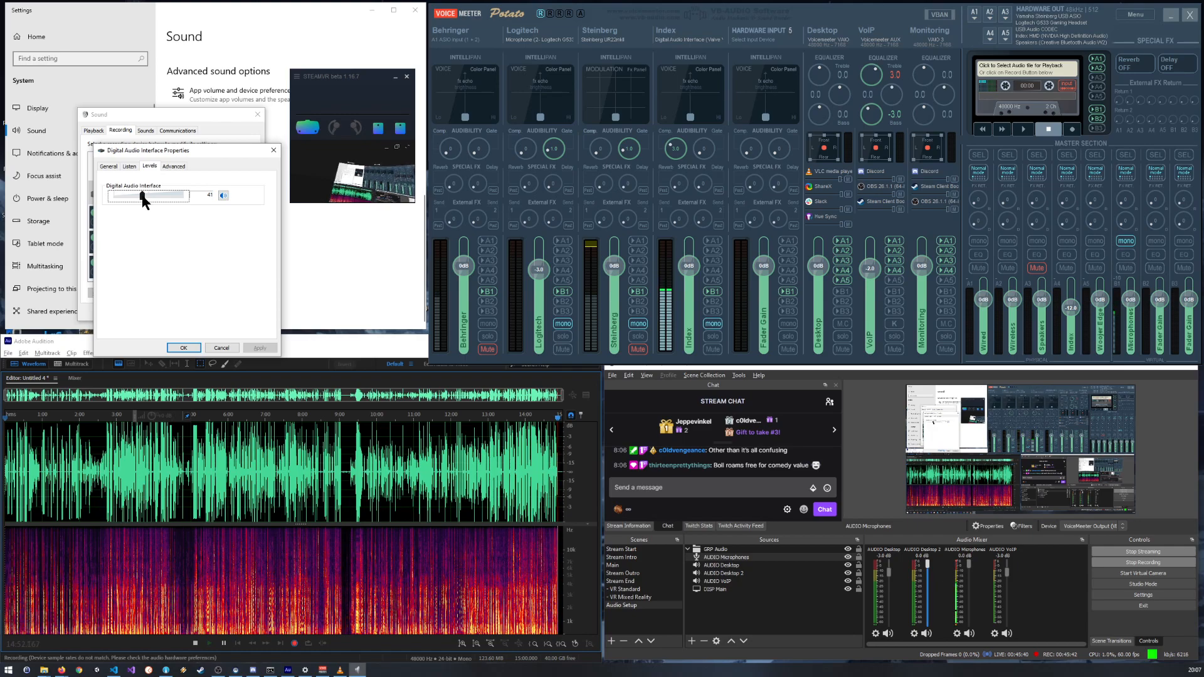
click(184, 348)
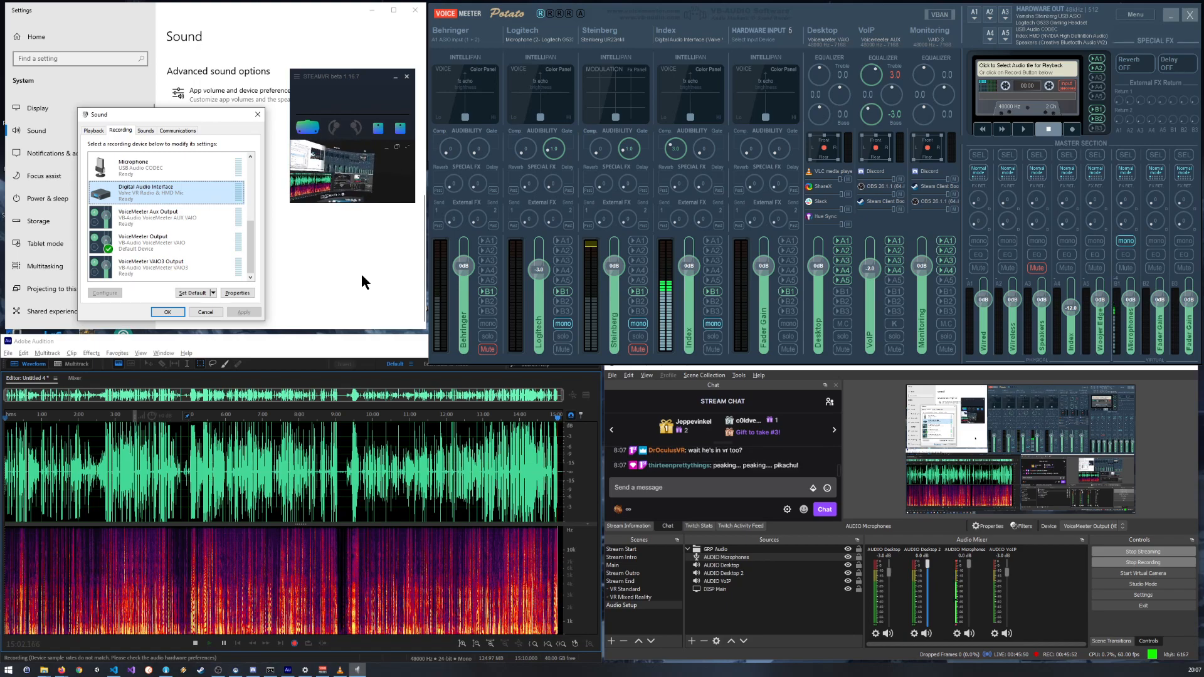
Step: Reposition the SteamVR window beside the Sound dialog and apply a level of 50 to the Digital Audio Interface again
click(369, 76)
drag(368, 77, 365, 191)
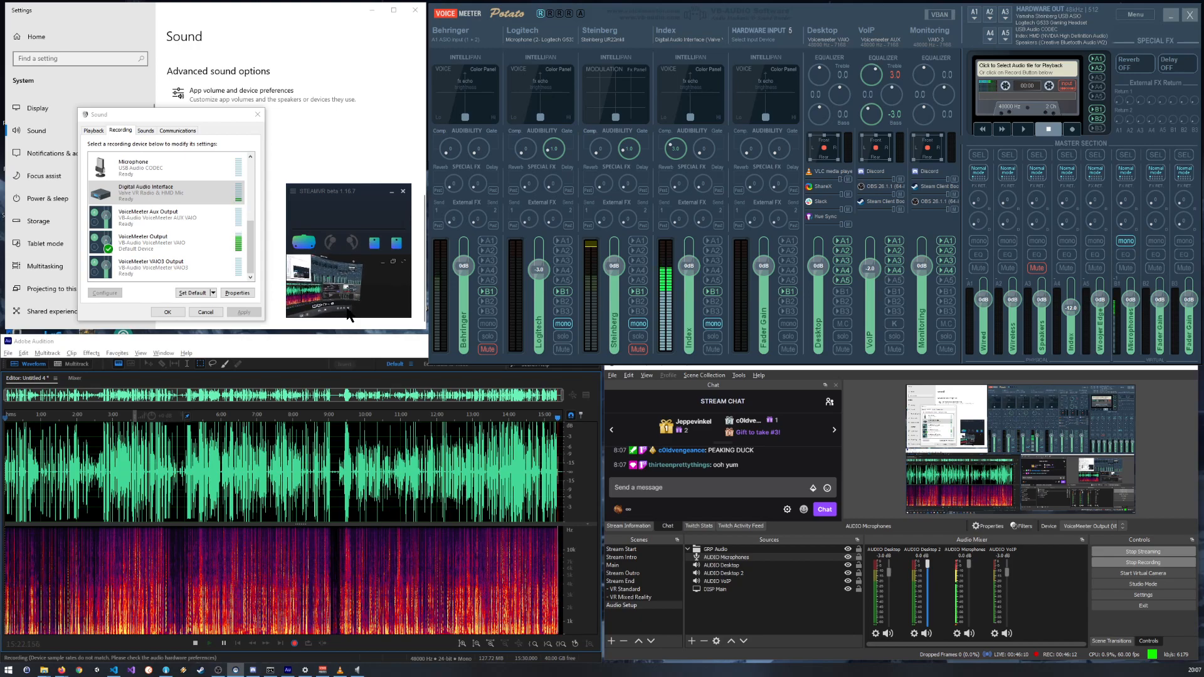
click(118, 133)
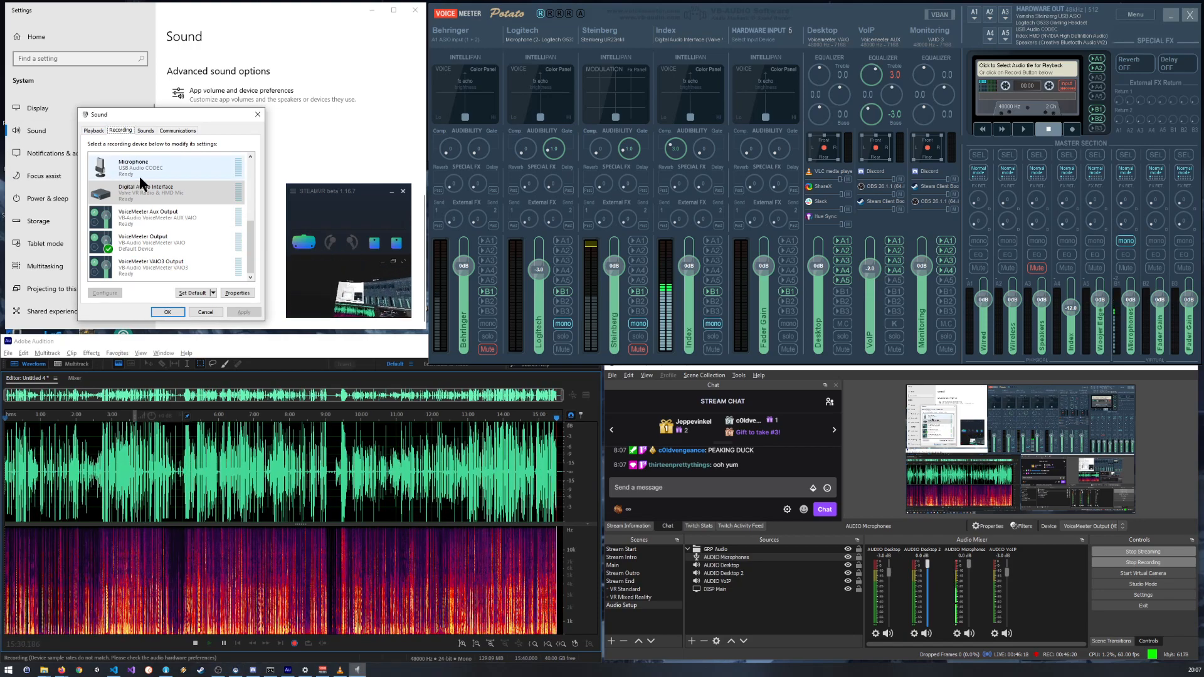
double_click(156, 192)
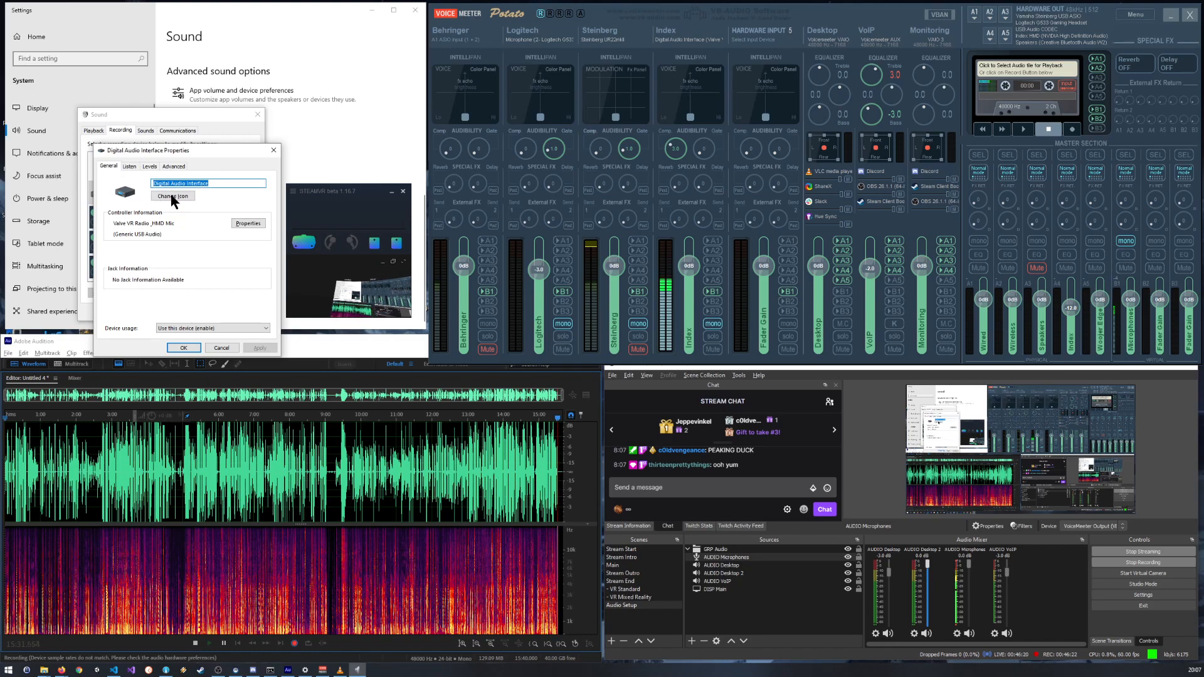
click(149, 167)
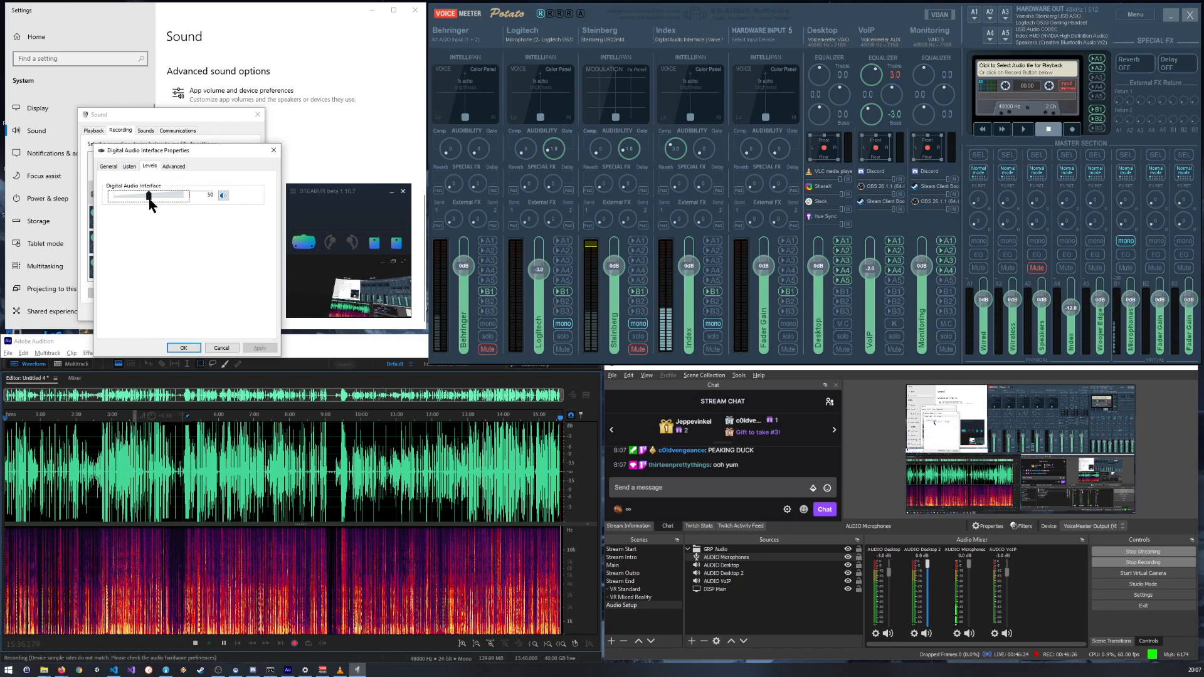
click(184, 347)
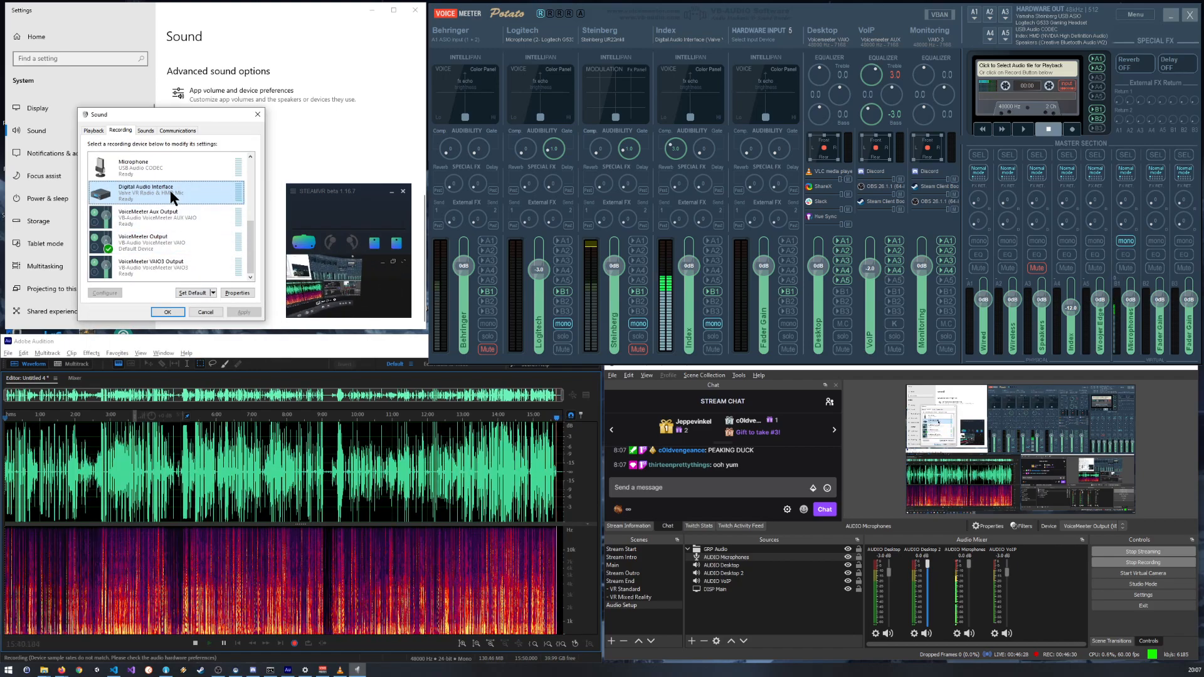
Step: Reopen the Digital Audio Interface's levels and apply a recording level of 45
double_click(160, 194)
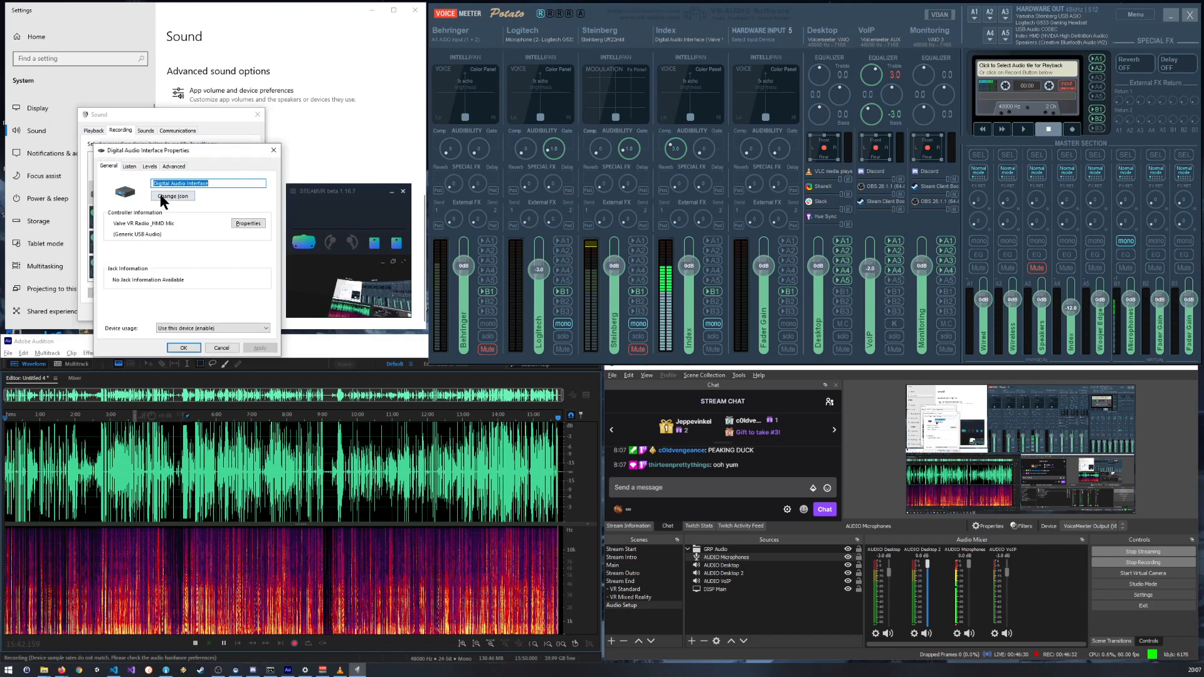
click(148, 167)
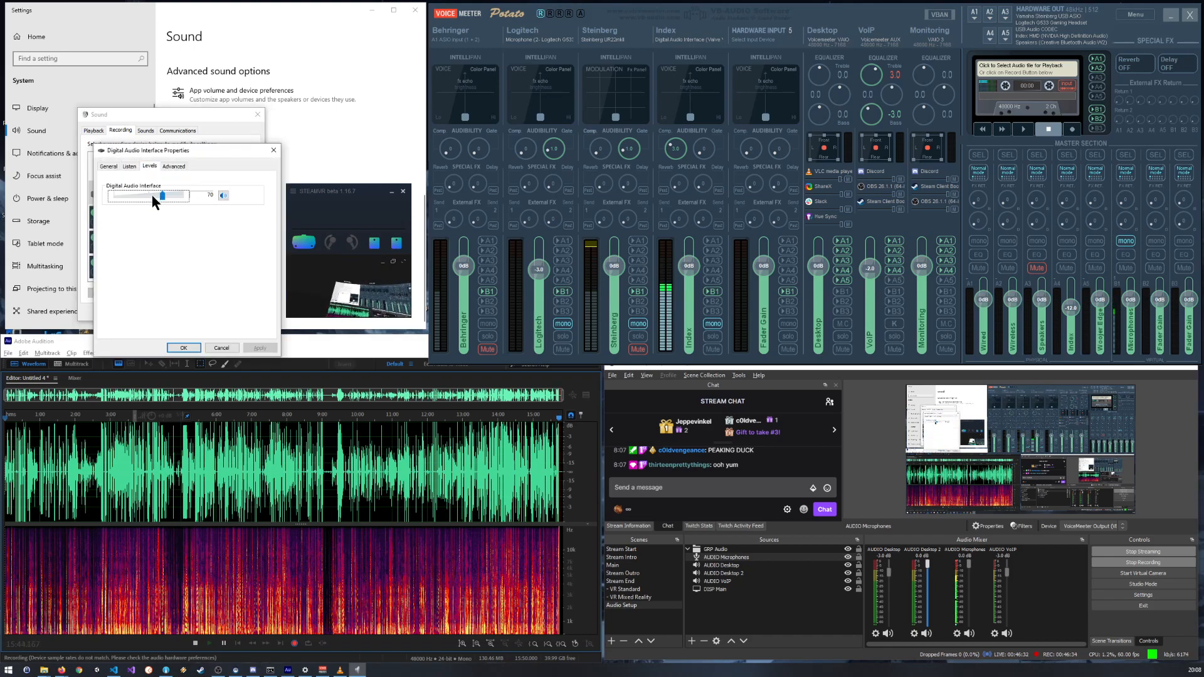
click(150, 194)
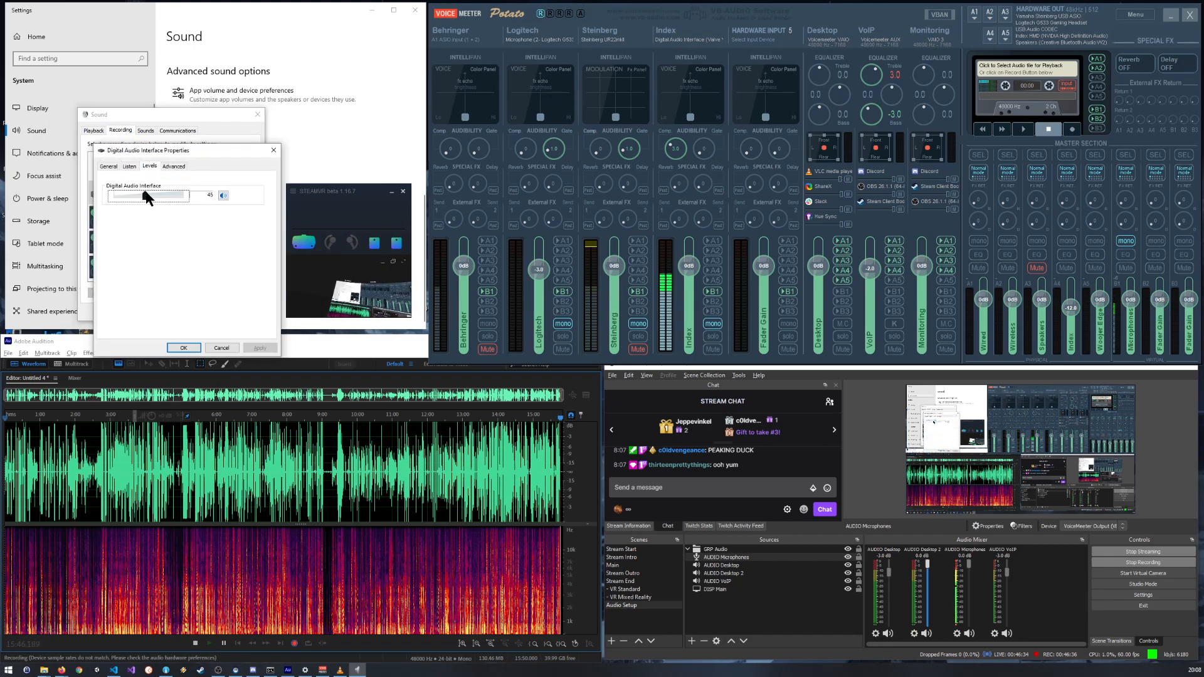
click(187, 349)
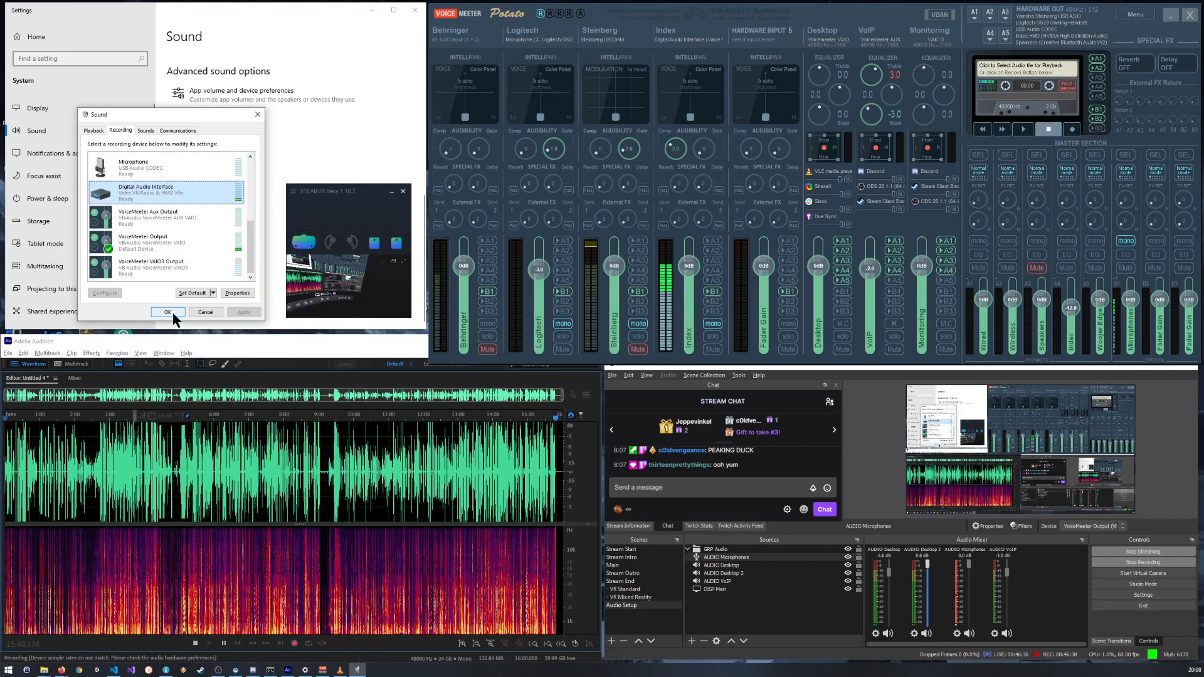
Step: Return to the Digital Audio Interface's level settings and fine-tune its recording level to 41
double_click(161, 187)
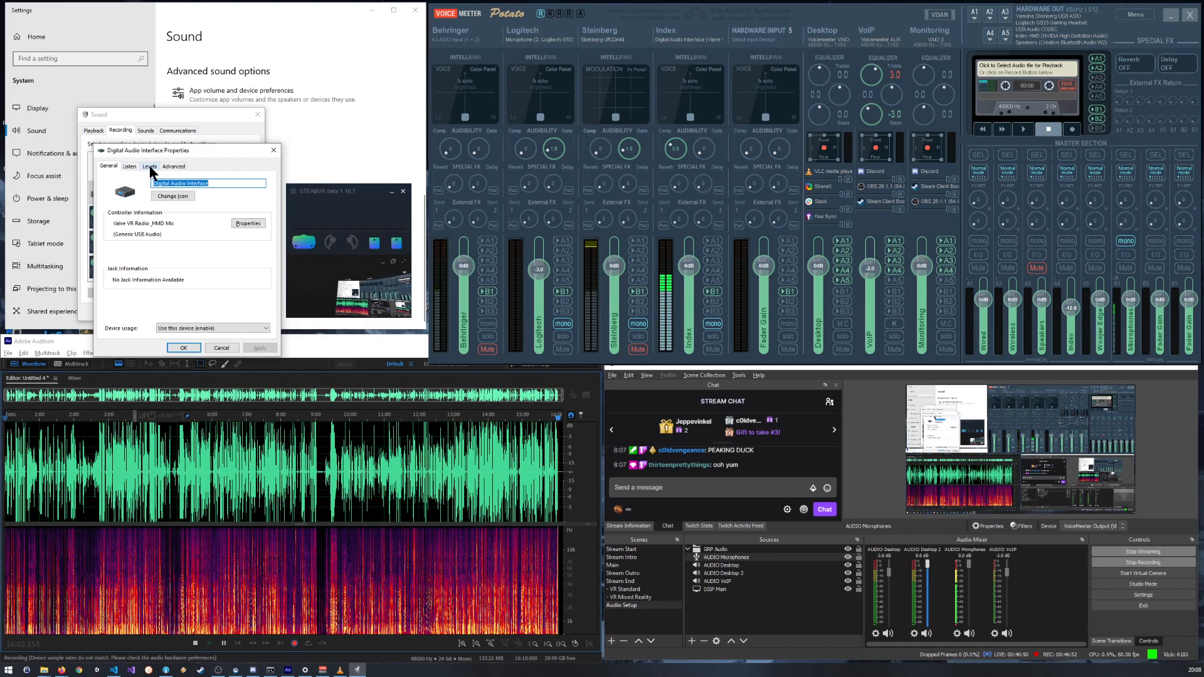
click(129, 164)
click(147, 165)
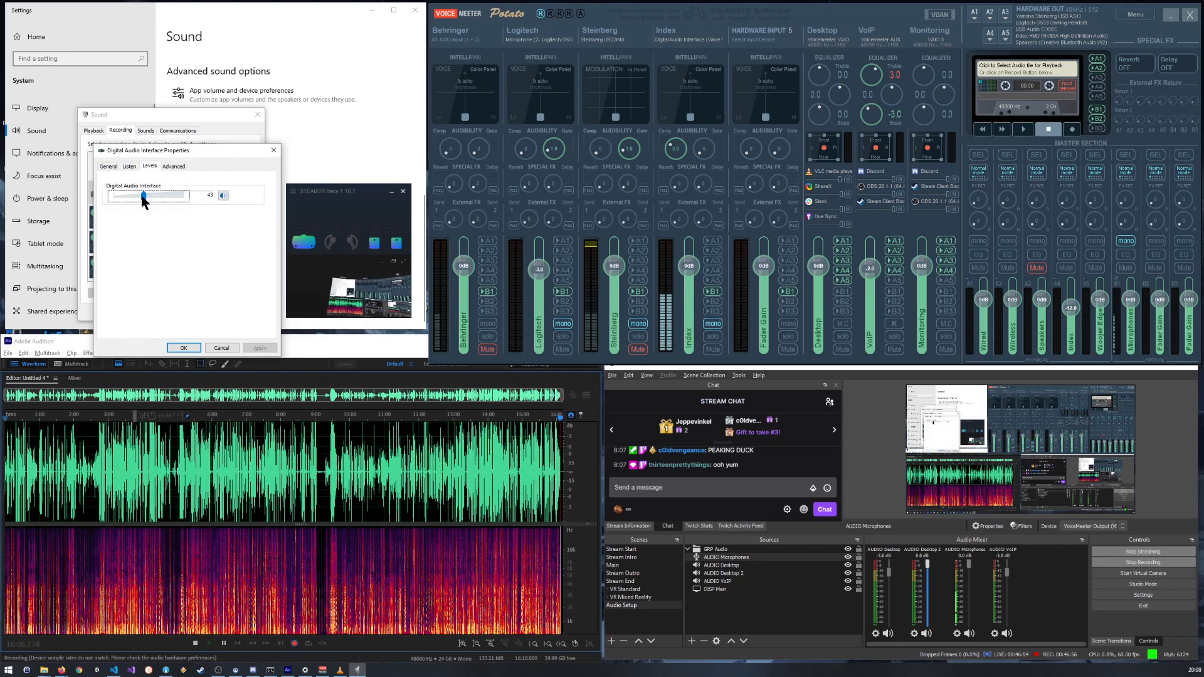
drag(142, 200, 144, 201)
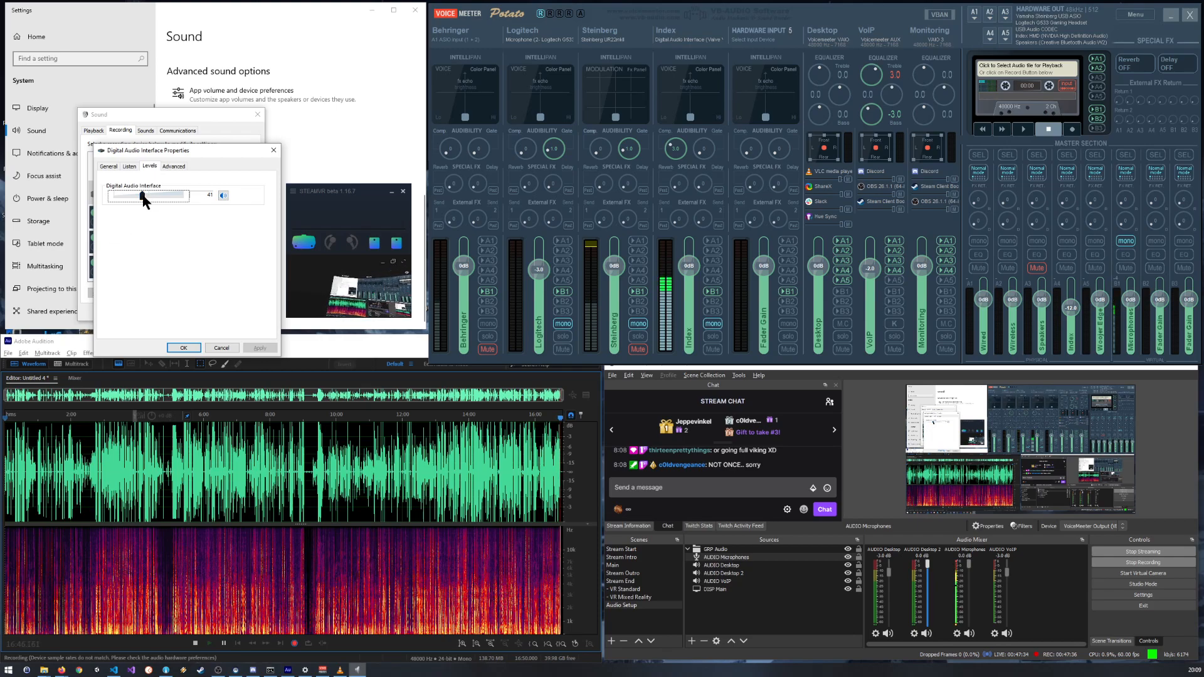
Step: Save a recording level of 42 for the Digital Audio Interface and reopen its level settings to check it
drag(142, 197, 144, 197)
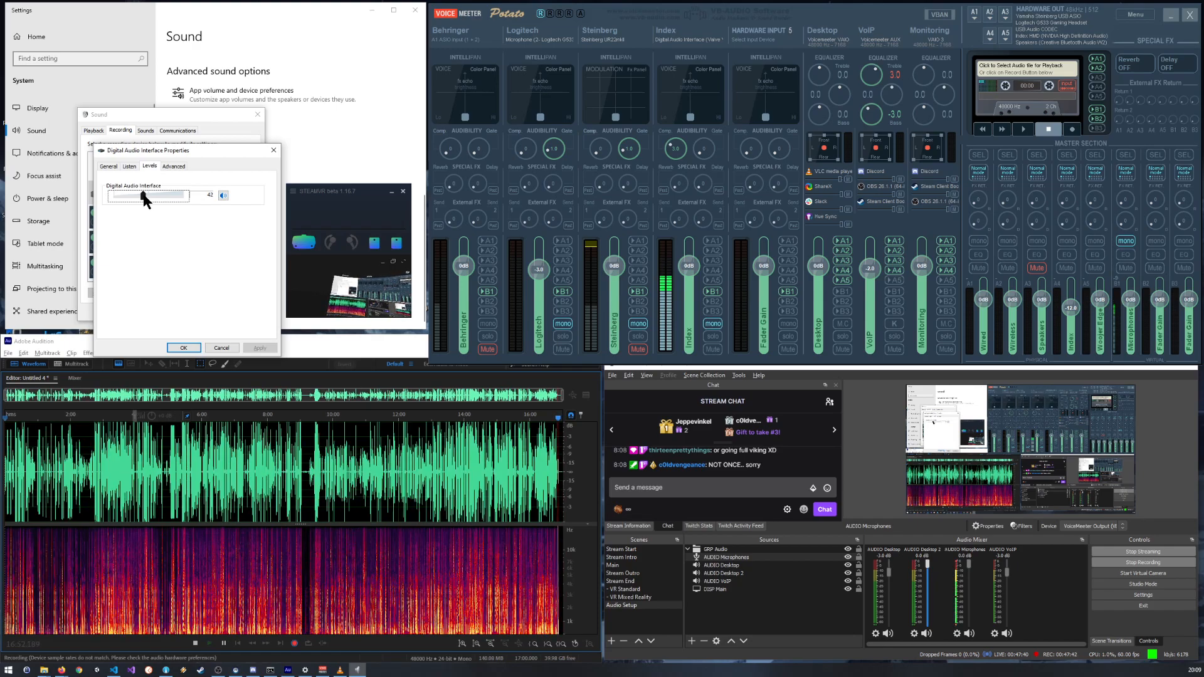
click(184, 348)
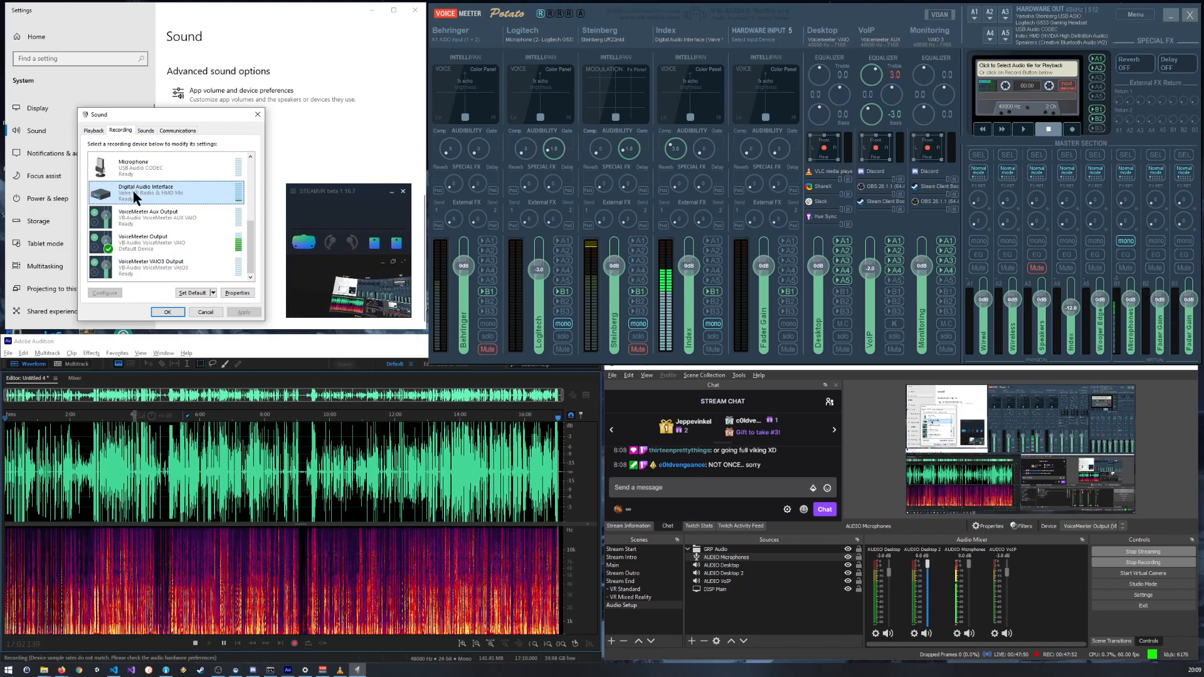
double_click(178, 194)
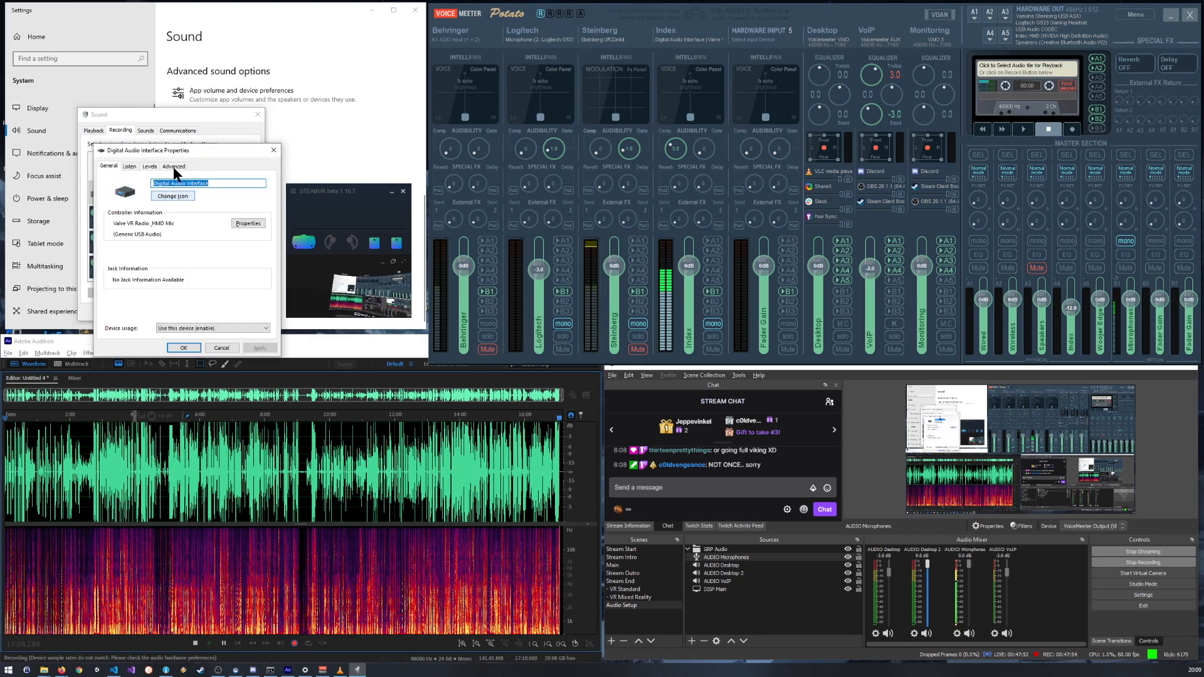
click(149, 167)
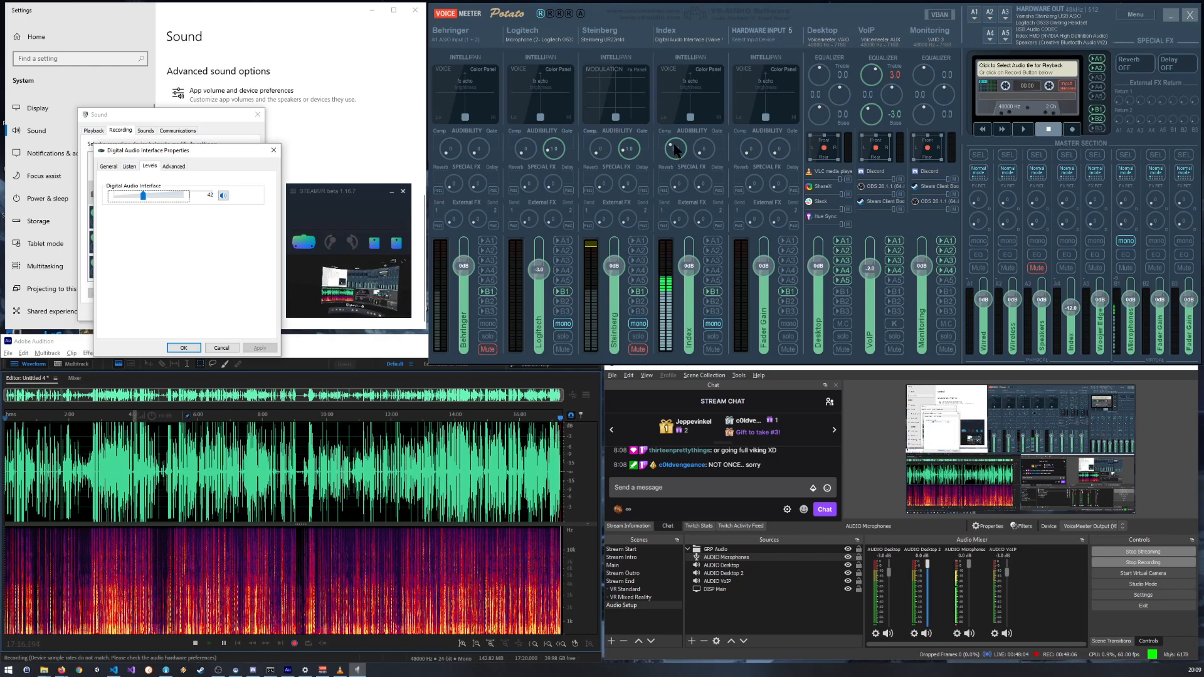
Step: Switch to Audition and examine the waveform peaks of the most recently recorded audio up close
scroll(535, 478, up, 12)
scroll(576, 438, up, 1)
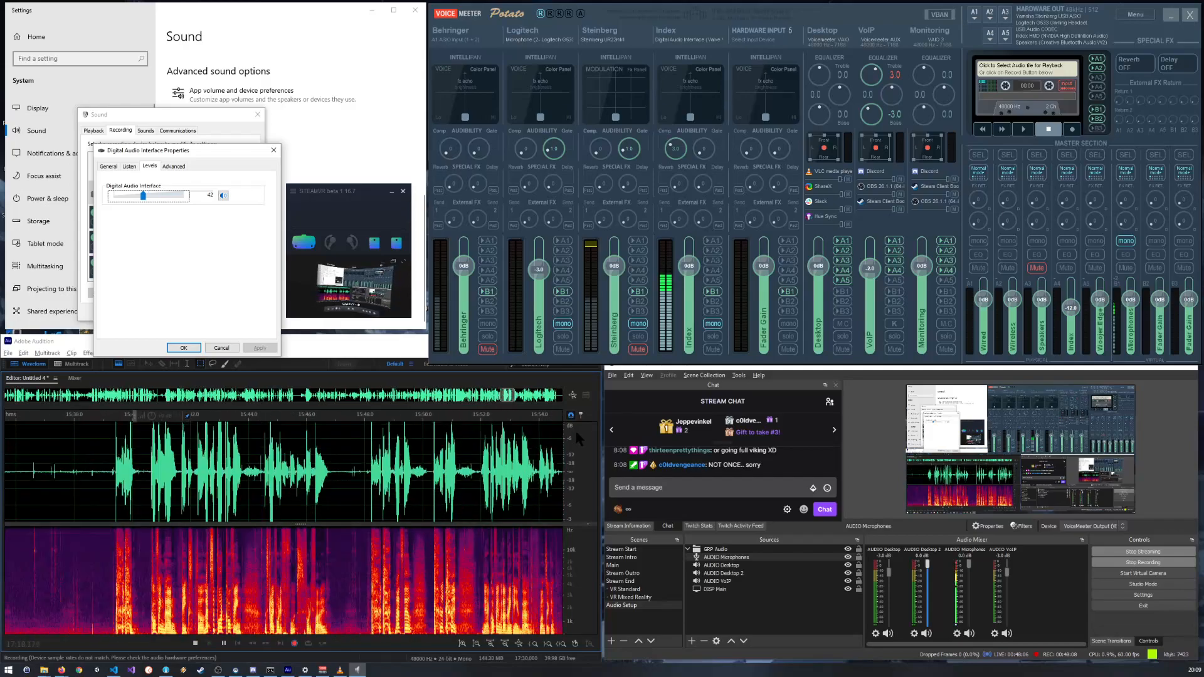
click(584, 419)
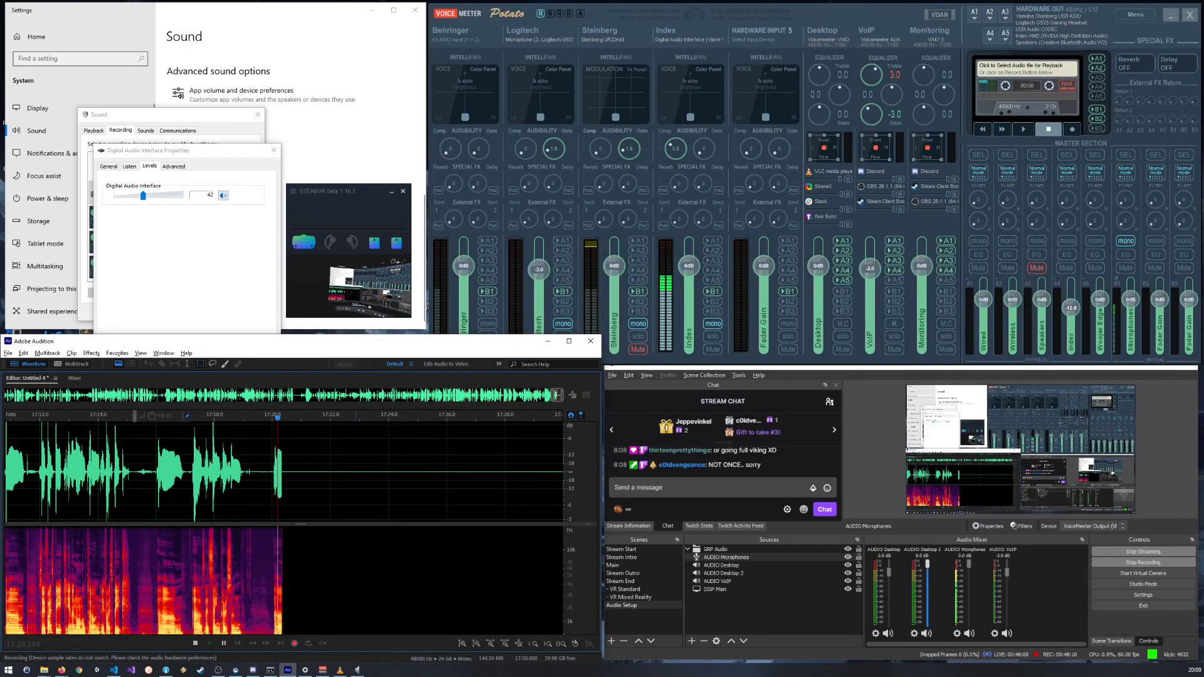
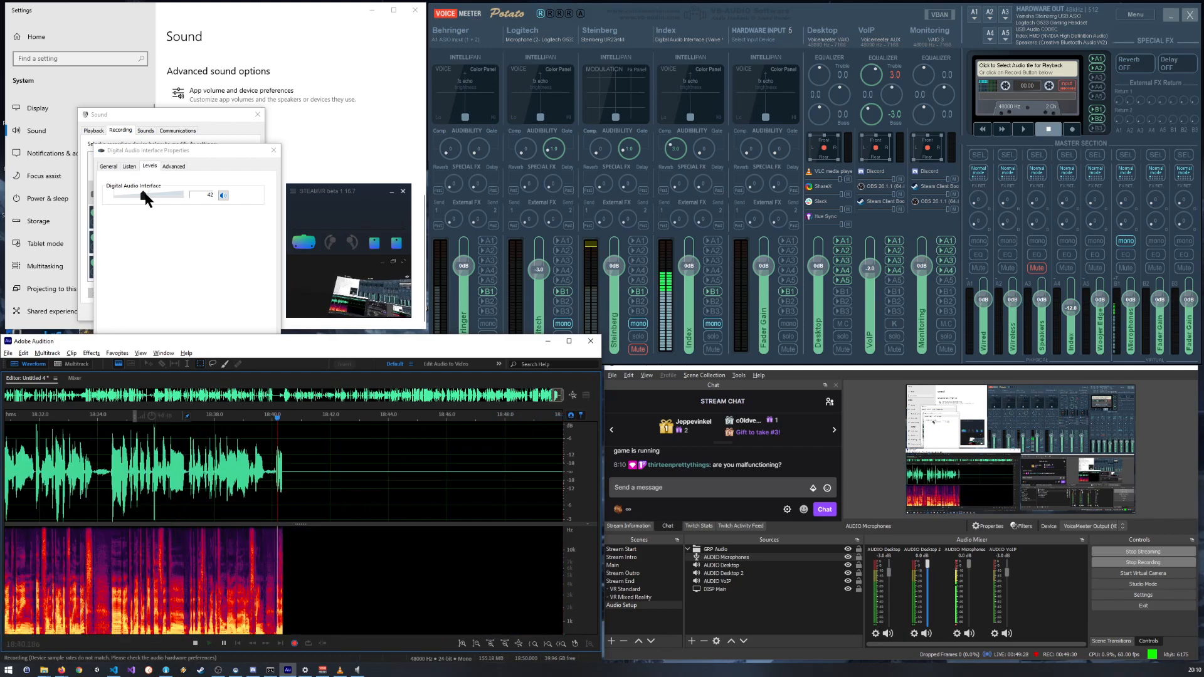
Step: Lower the Digital Audio Interface's recording level to 39 and save it
mouse_move(186, 152)
mouse_down()
mouse_move(285, 216)
mouse_move(176, 160)
mouse_move(188, 178)
mouse_move(140, 388)
mouse_move(305, 182)
mouse_move(180, 153)
mouse_up()
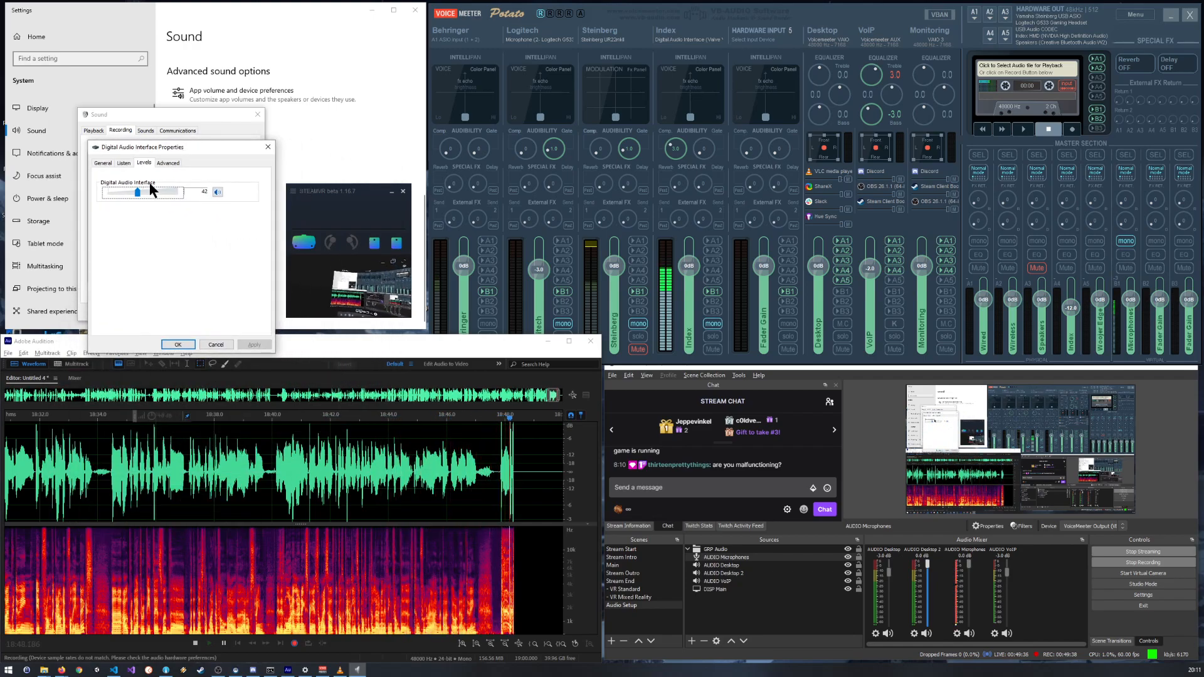
drag(139, 194, 135, 191)
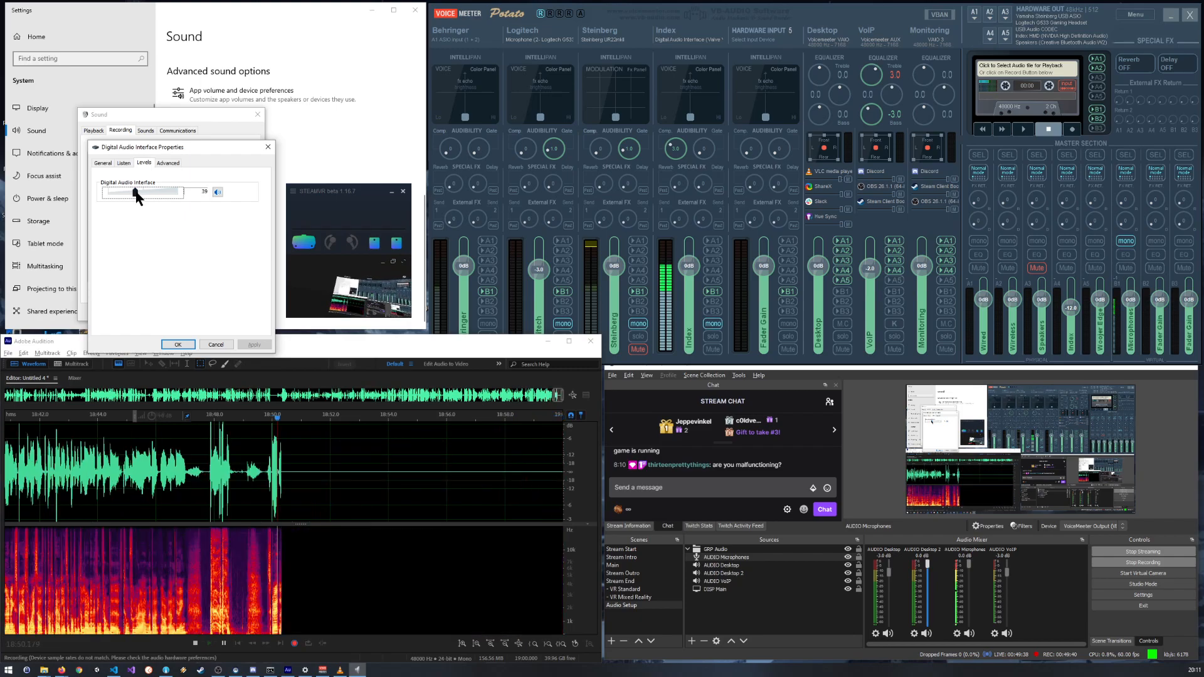
click(178, 345)
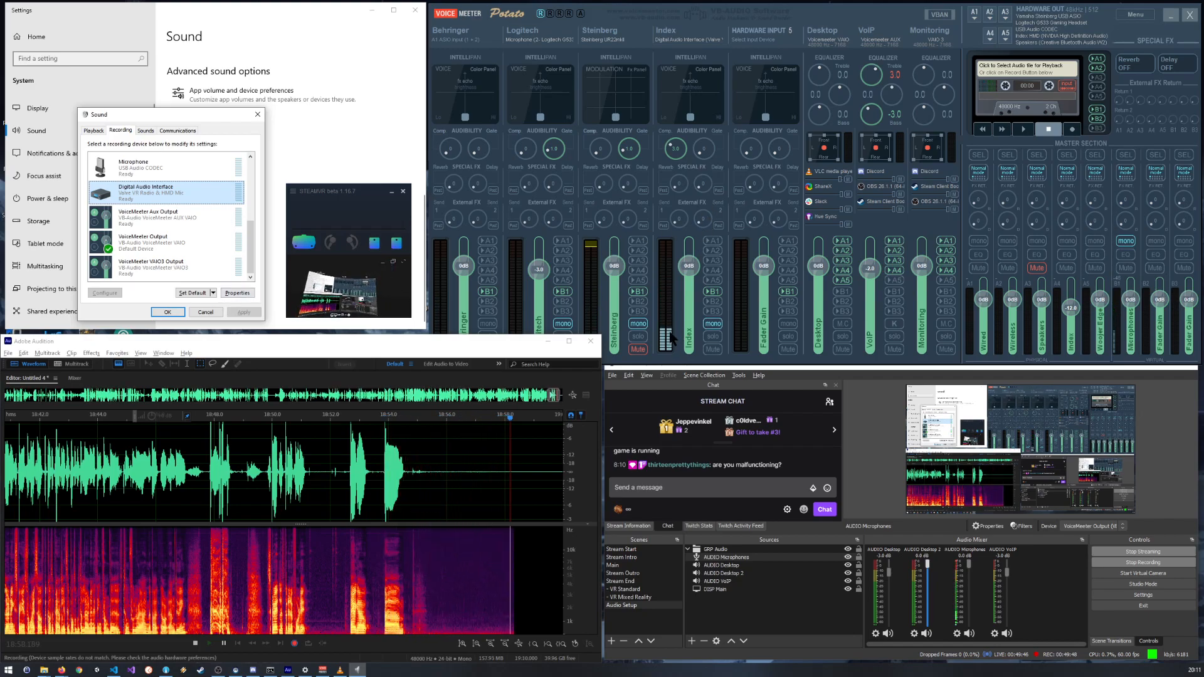
Step: Try a slight gate on VoiceMeeter's Index strip and examine its effect on the start of speech in Audition's waveform
click(707, 152)
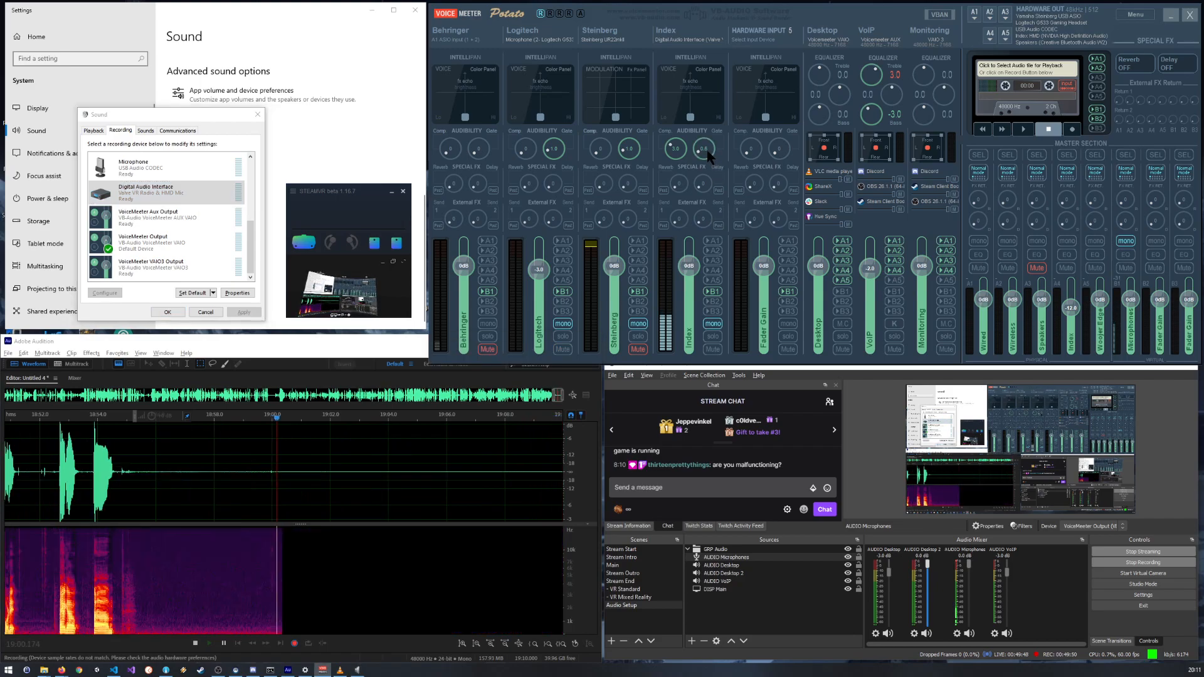
scroll(707, 152, up, 1)
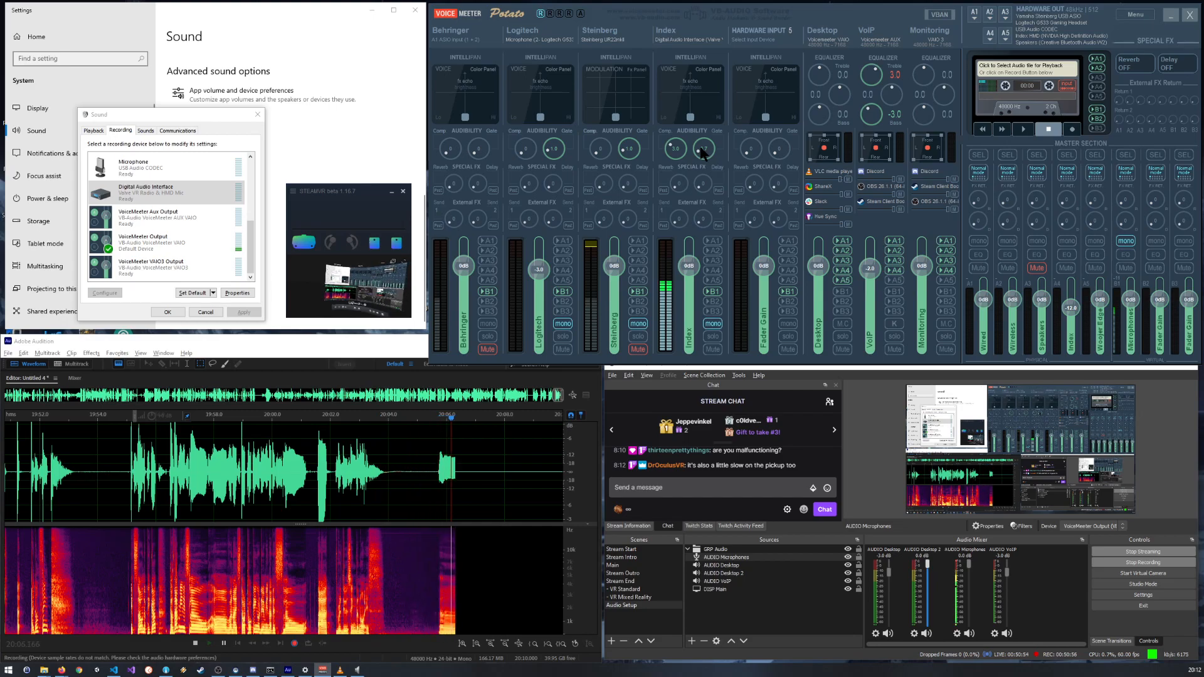
scroll(447, 472, up, 10)
scroll(344, 481, up, 2)
scroll(367, 465, down, 10)
scroll(380, 465, up, 5)
click(573, 431)
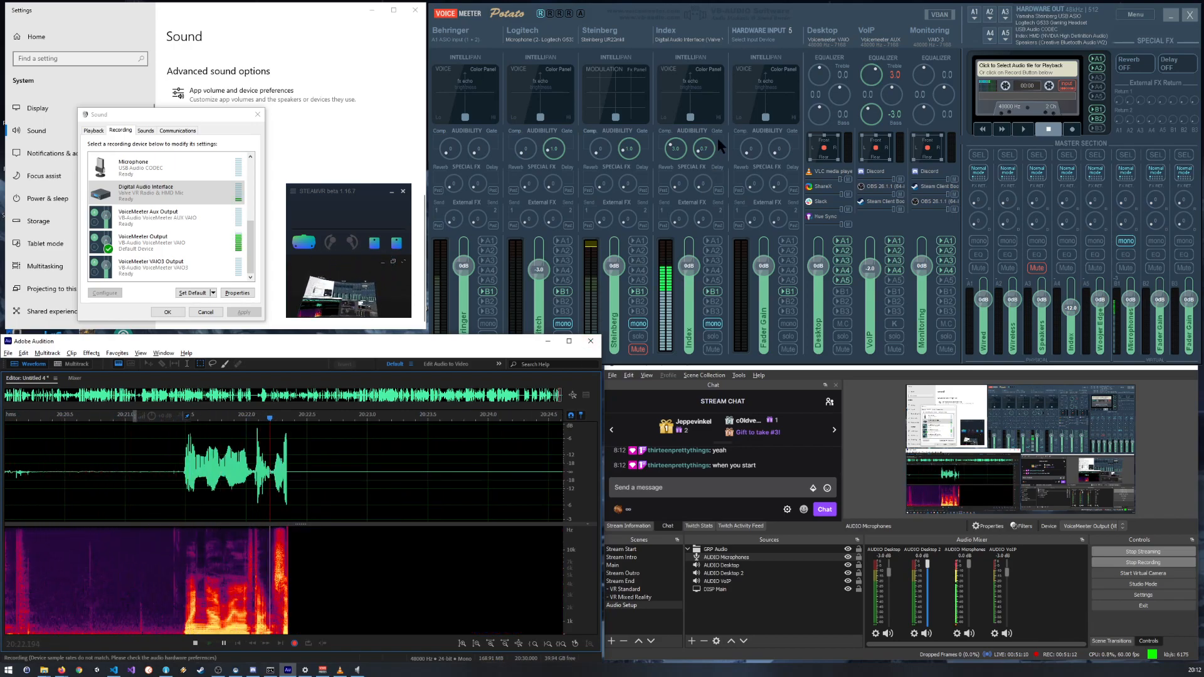
Step: Turn the Index strip's gate down to zero and back up, then retune the strip's compressor amount
drag(704, 148, 701, 186)
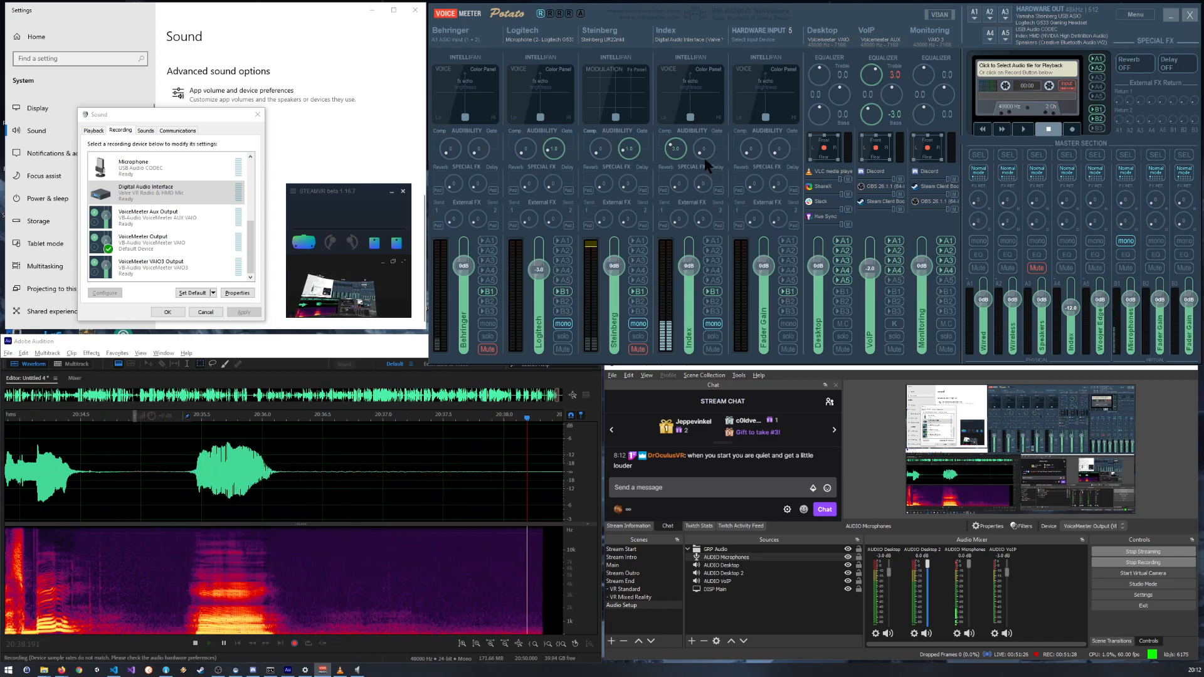
drag(707, 155, 698, 159)
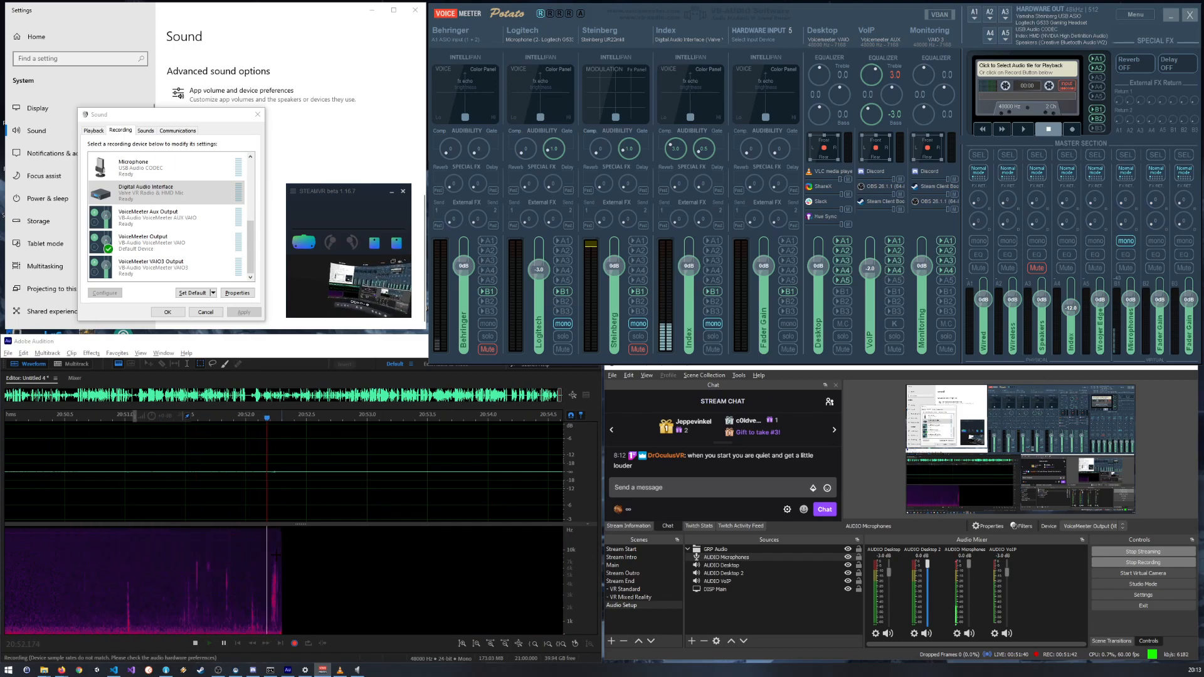
scroll(307, 558, down, 5)
scroll(308, 558, down, 1)
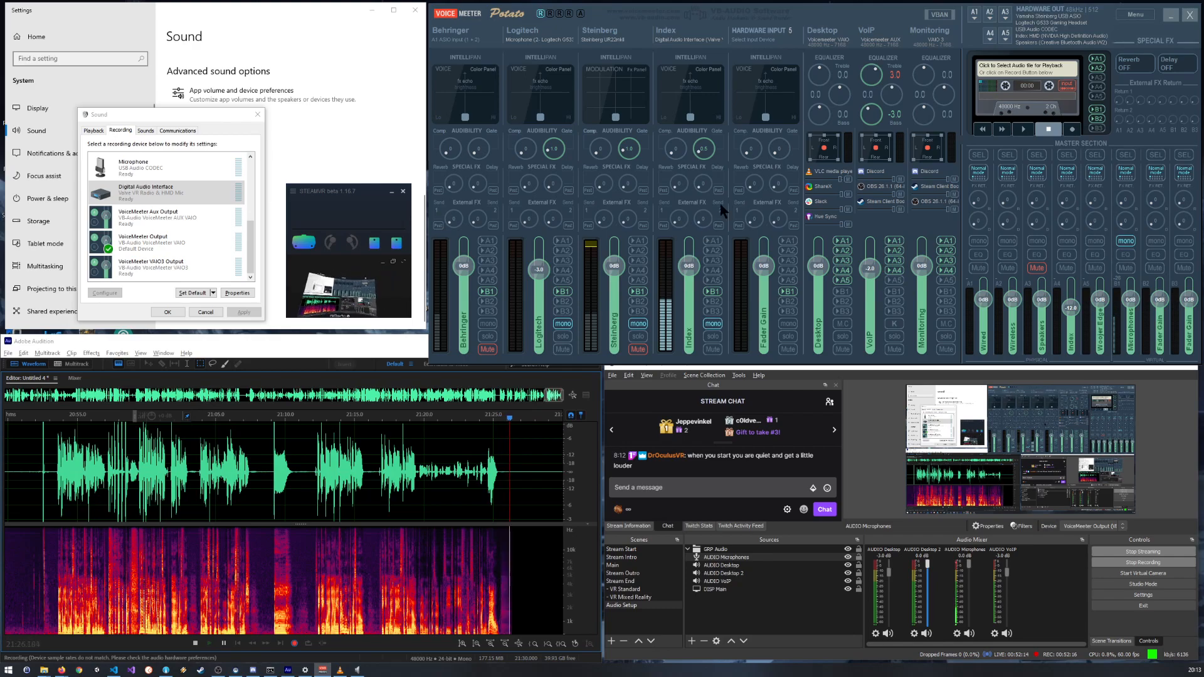
drag(674, 158, 659, 144)
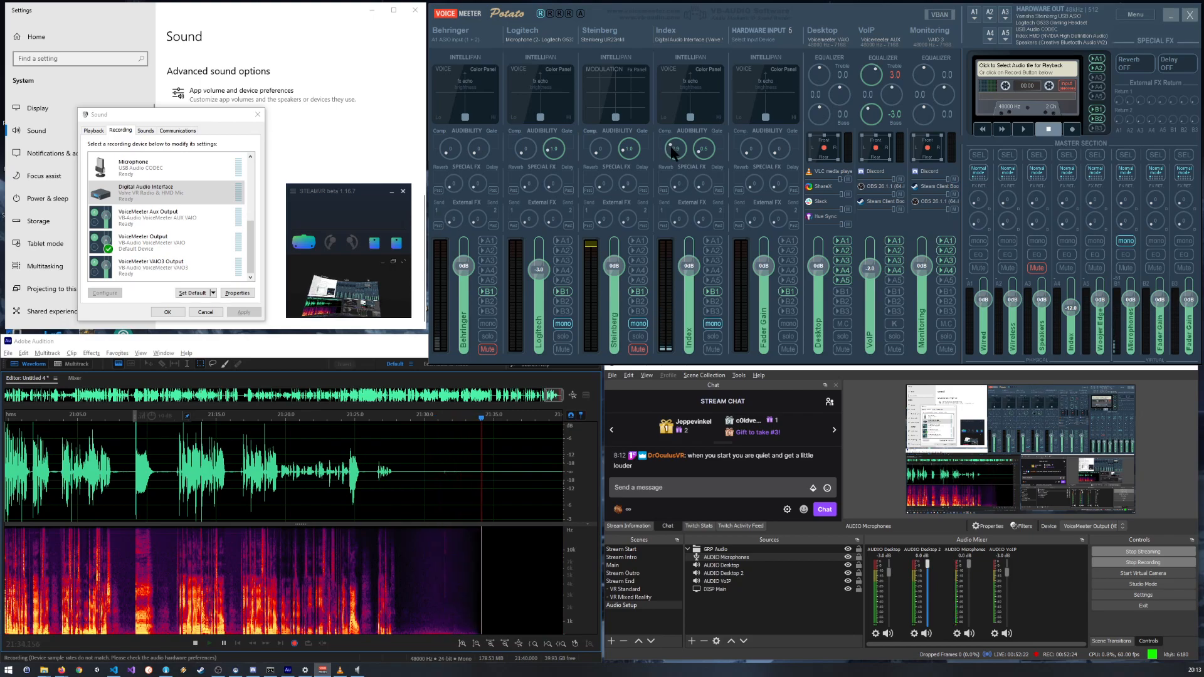
drag(673, 150, 671, 154)
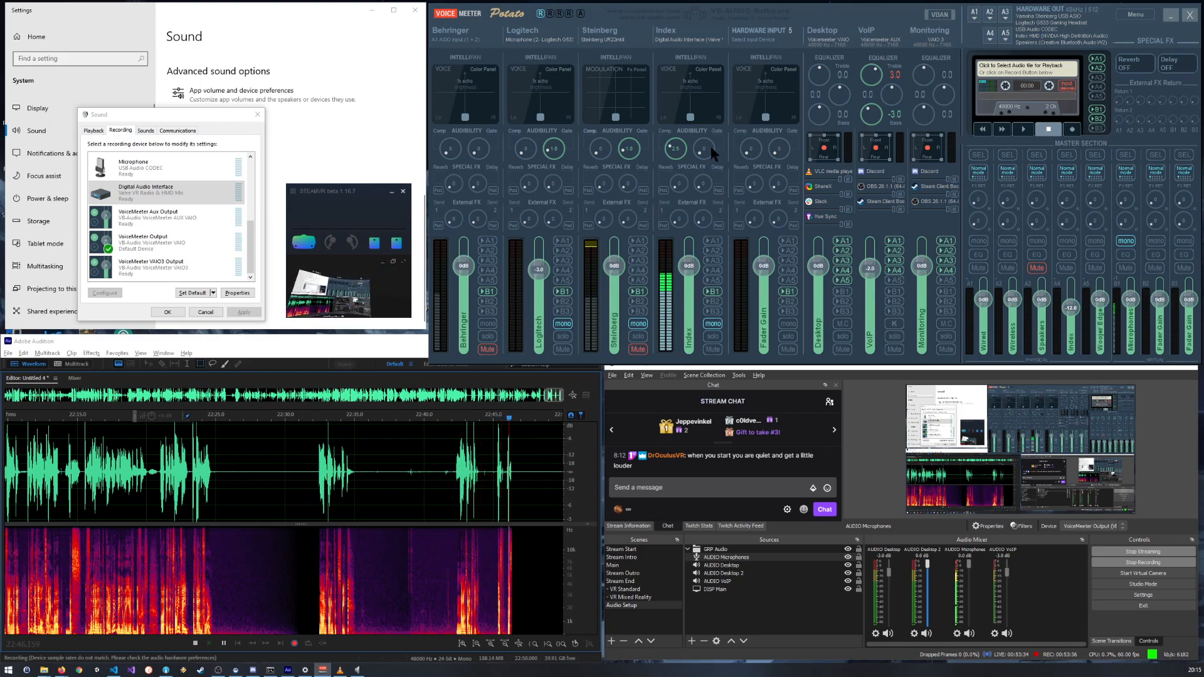
Step: Examine in Audition how the speech onset near 23:11 rises out of silence, and compare it with the surrounding recording
scroll(706, 149, up, 5)
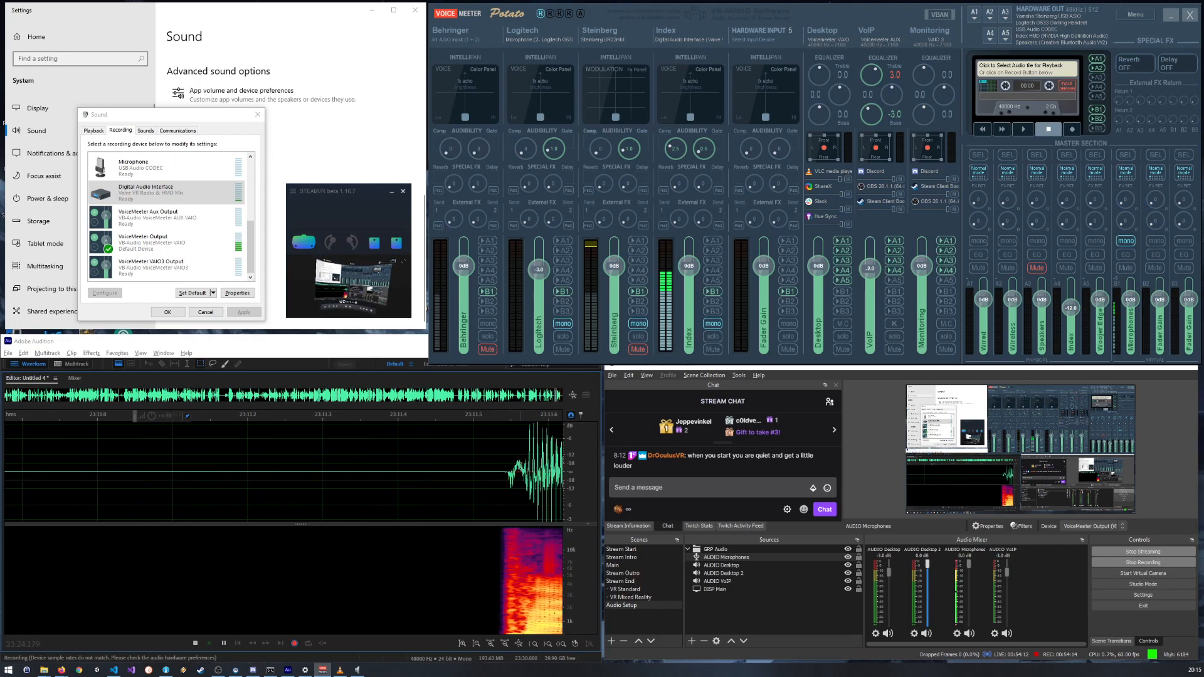
scroll(519, 471, down, 10)
scroll(362, 482, up, 10)
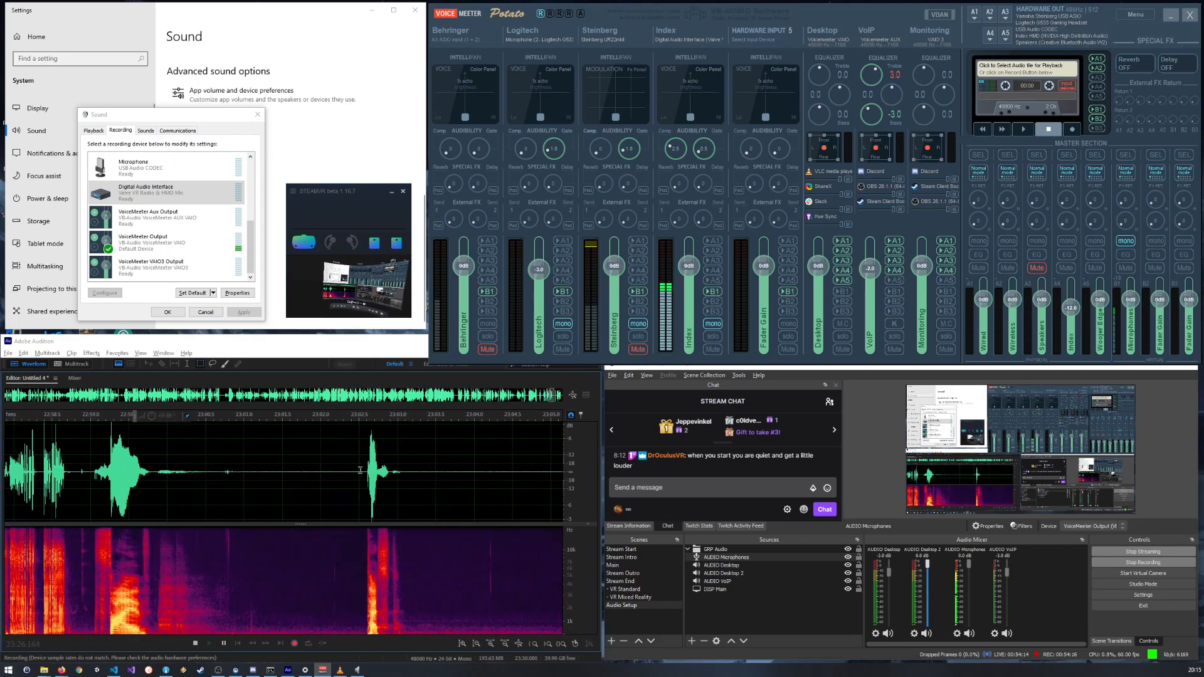
scroll(387, 469, up, 1)
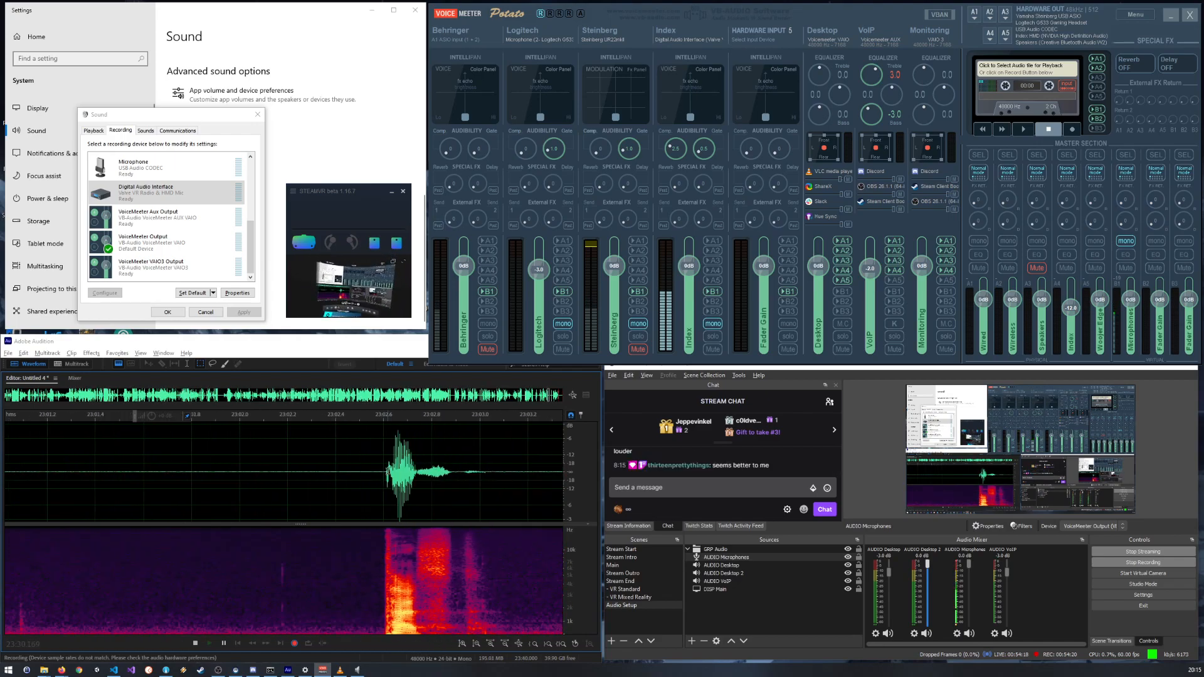
scroll(389, 469, down, 10)
scroll(510, 474, up, 10)
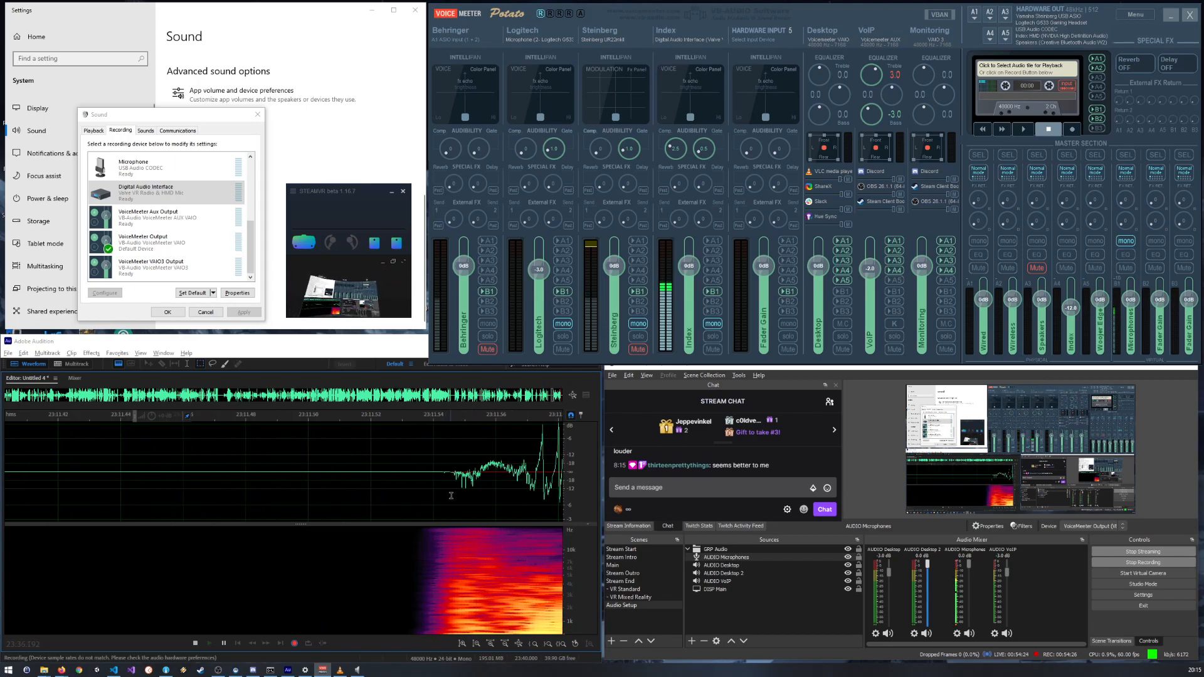
scroll(515, 468, up, 4)
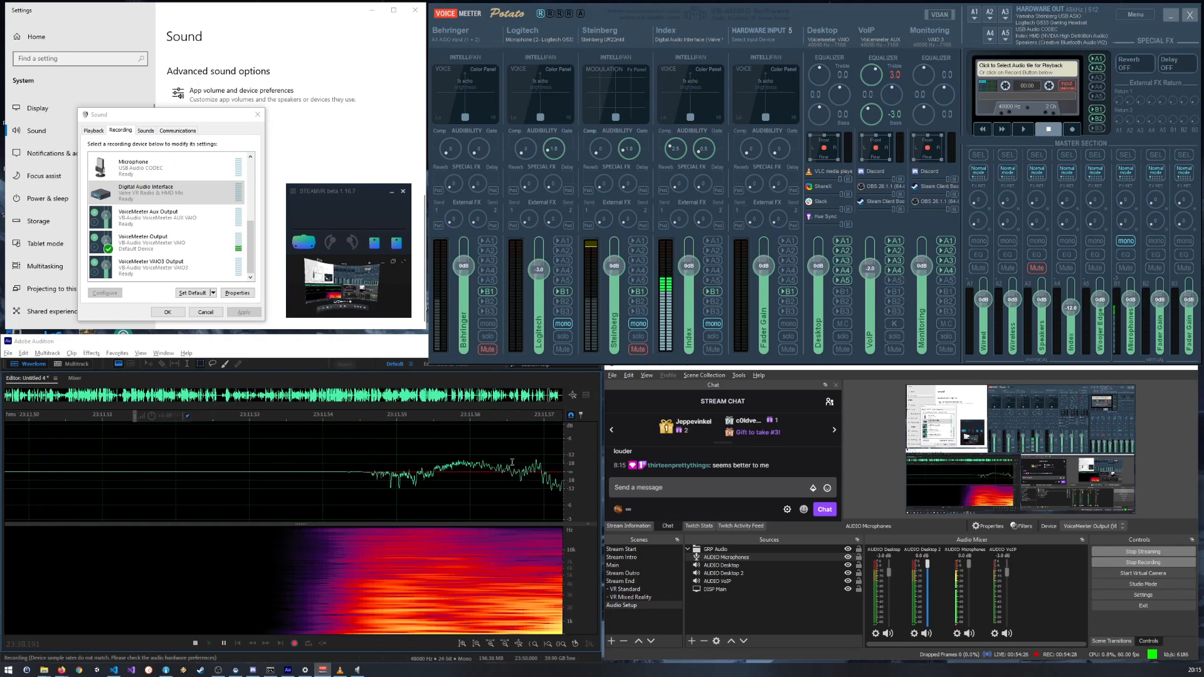
scroll(464, 462, down, 5)
scroll(462, 462, down, 8)
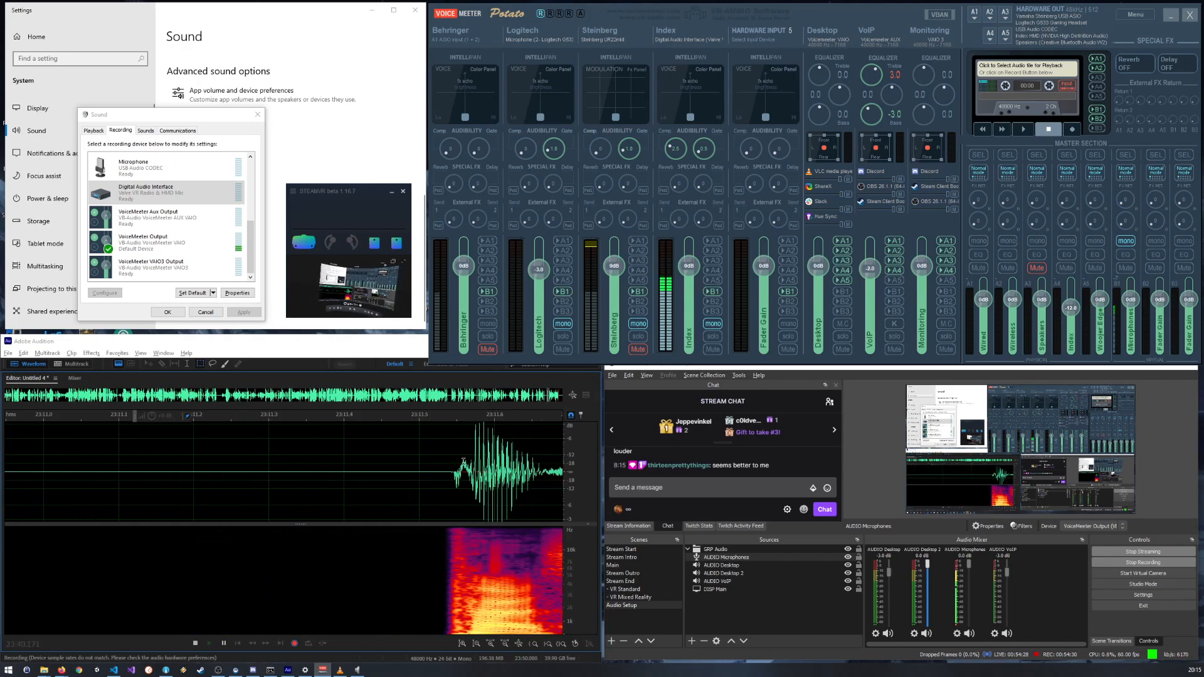
scroll(461, 462, down, 4)
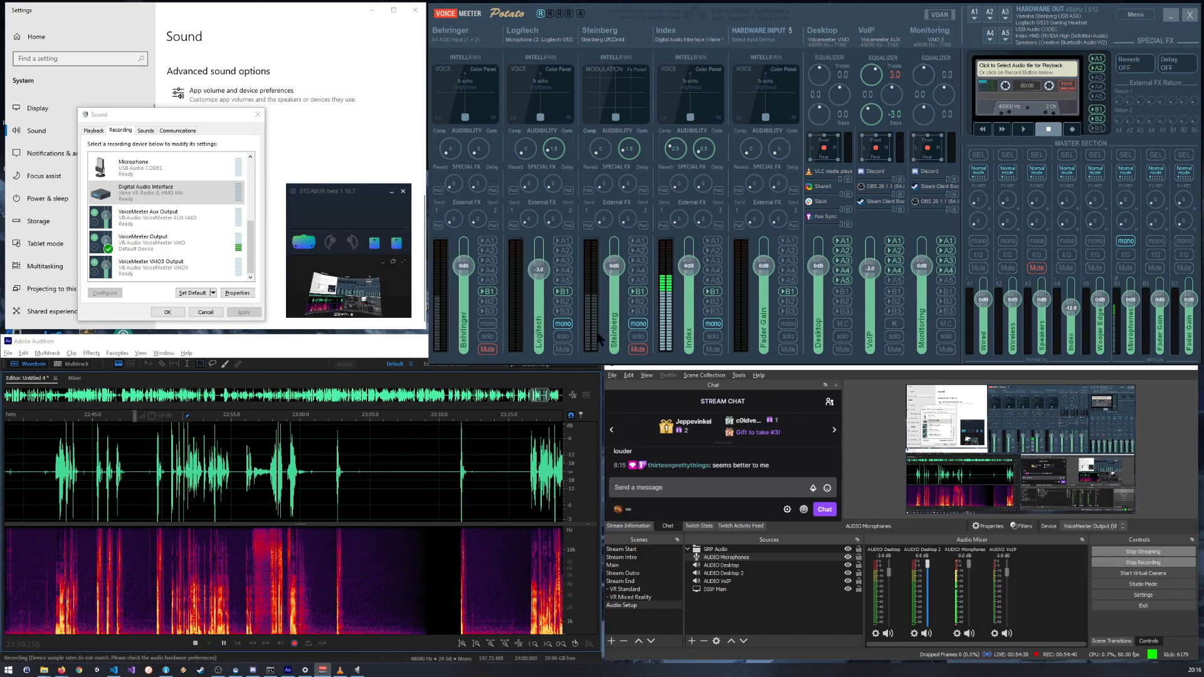
scroll(406, 485, down, 5)
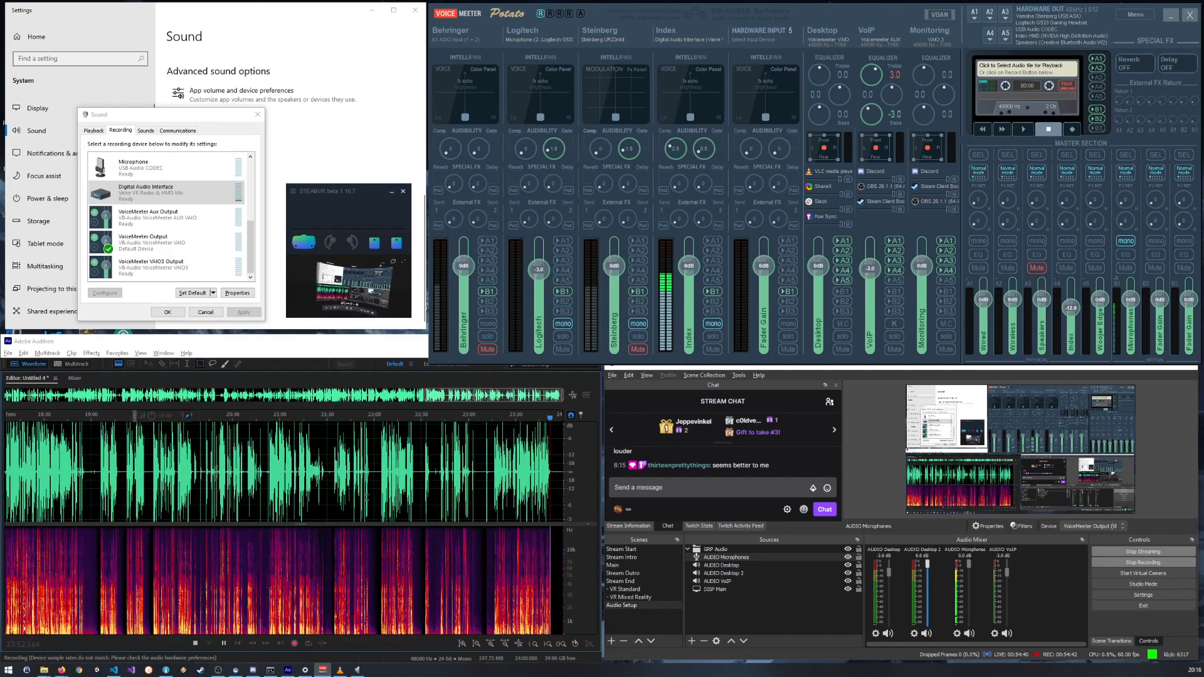
scroll(537, 451, up, 8)
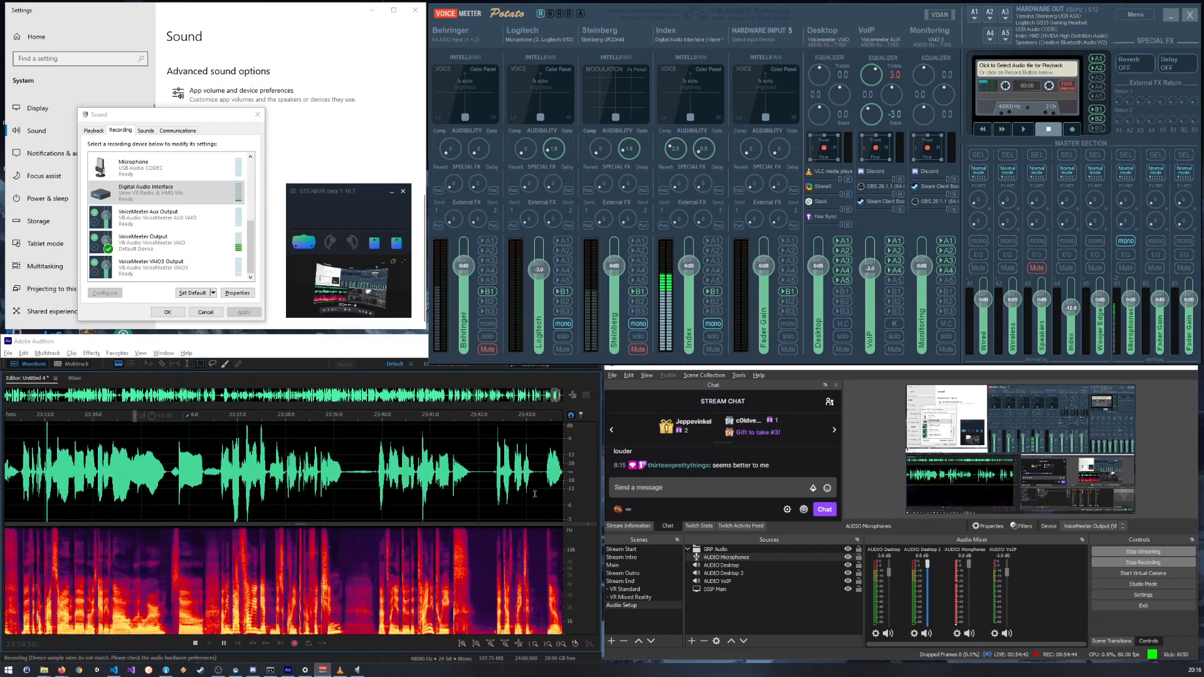
click(582, 414)
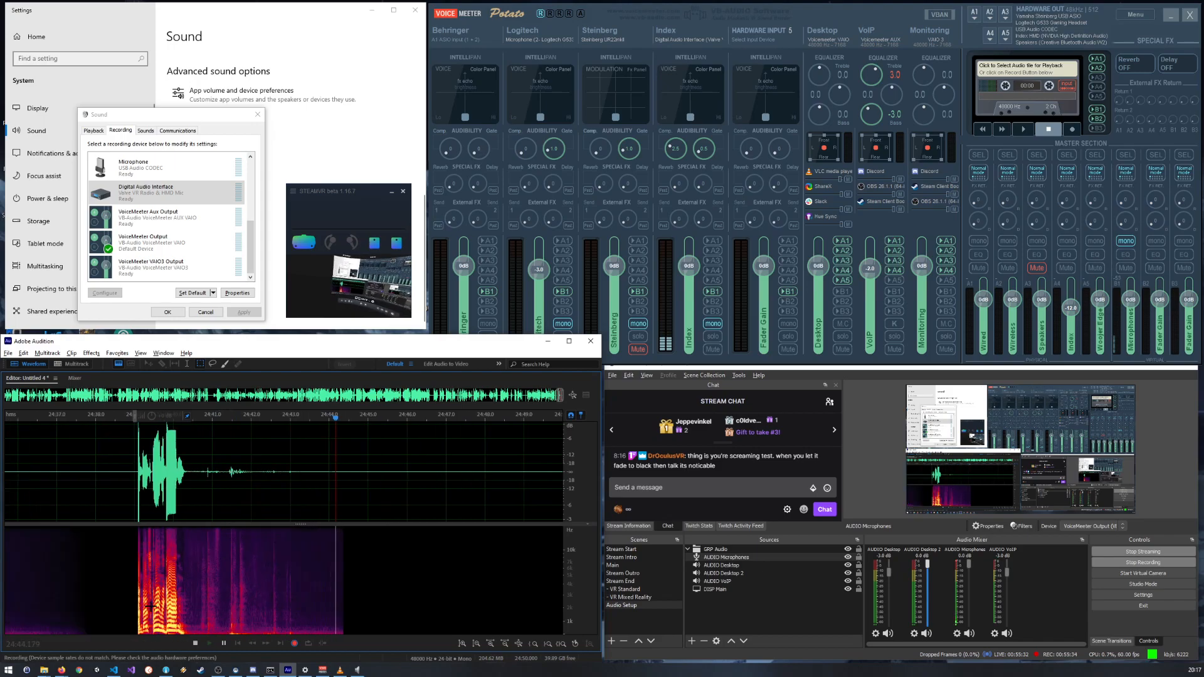
Step: Examine the waveform peaks at the loud onset near 24:39 in Audition, then return to the live recording
scroll(153, 604, up, 10)
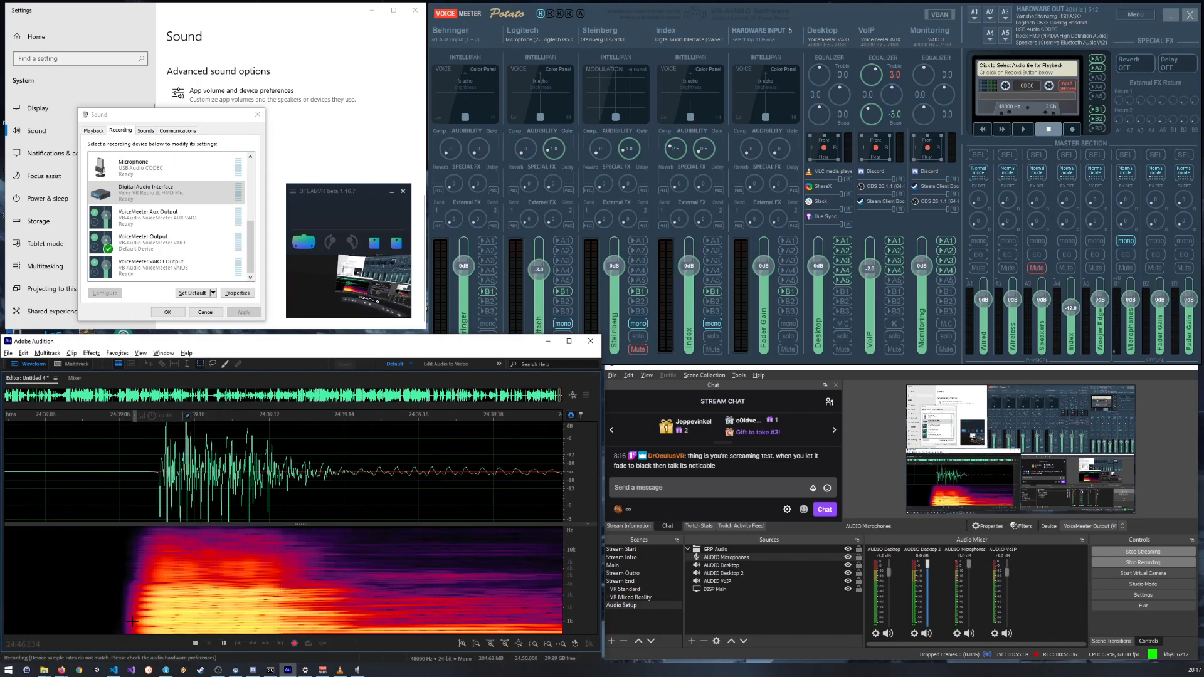
scroll(142, 619, up, 3)
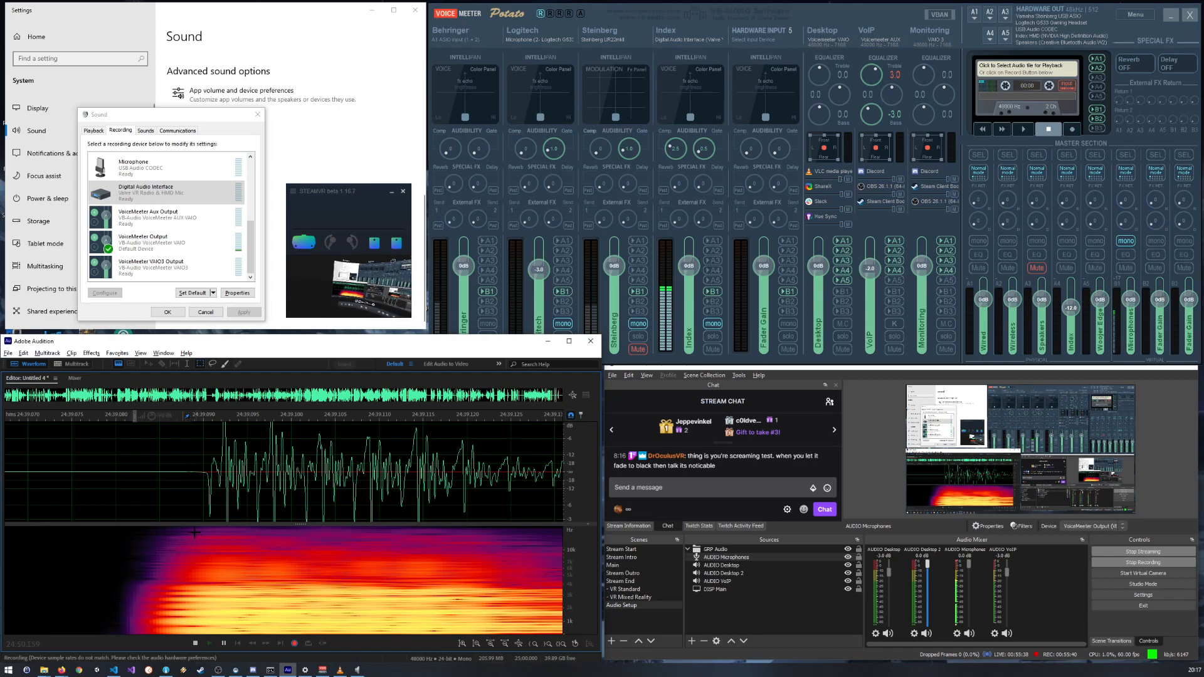
scroll(207, 462, down, 5)
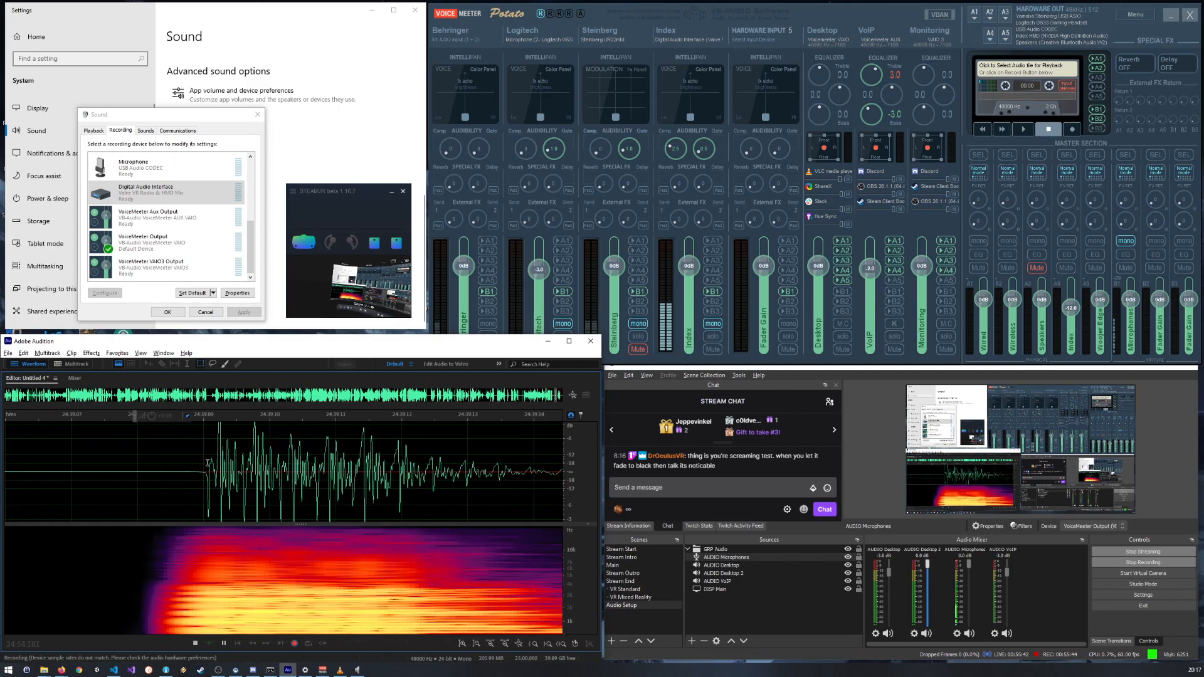
scroll(207, 462, up, 7)
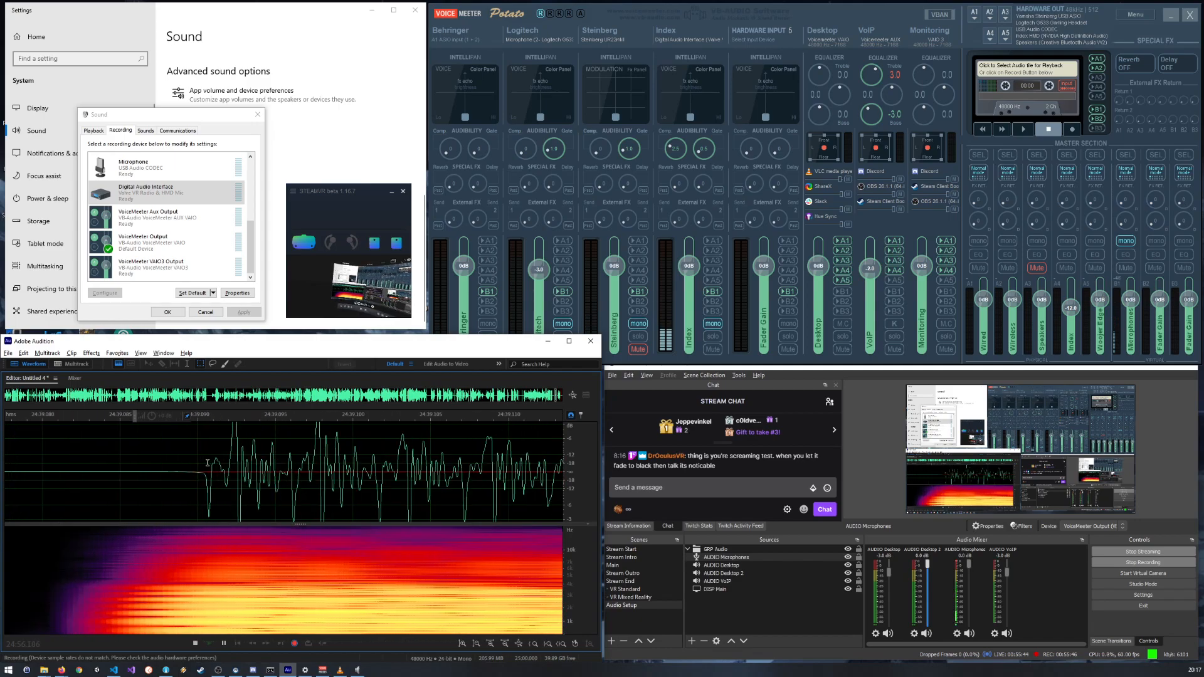
scroll(208, 462, down, 20)
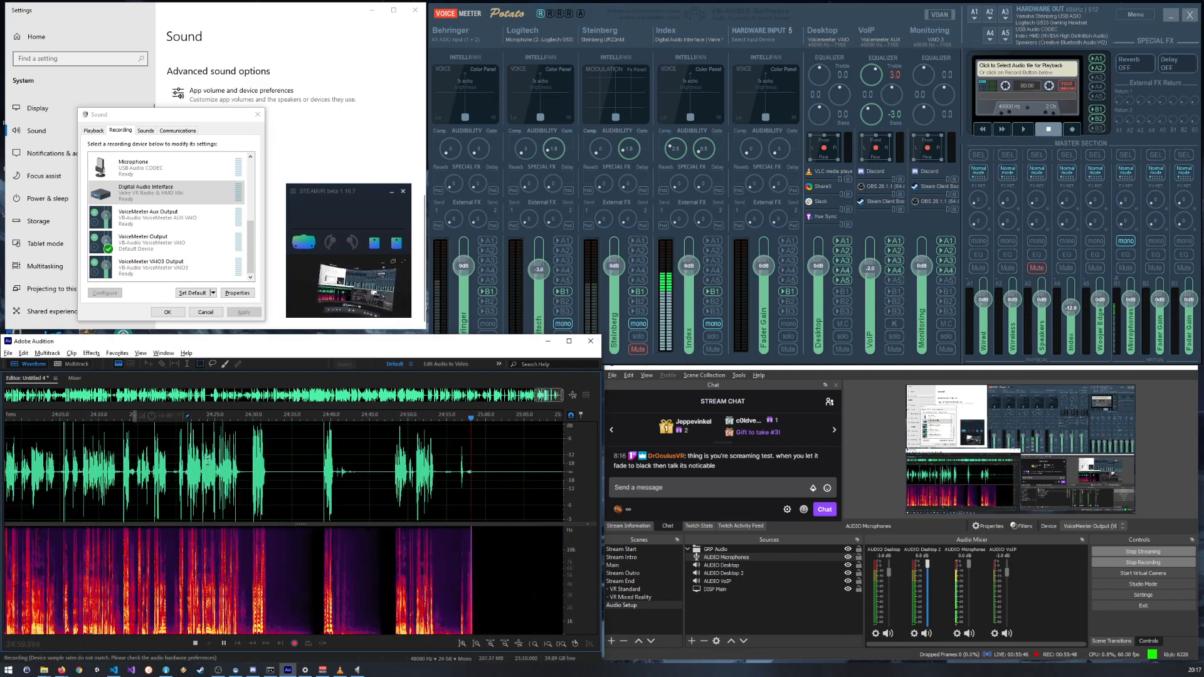
scroll(207, 462, down, 2)
scroll(557, 457, up, 6)
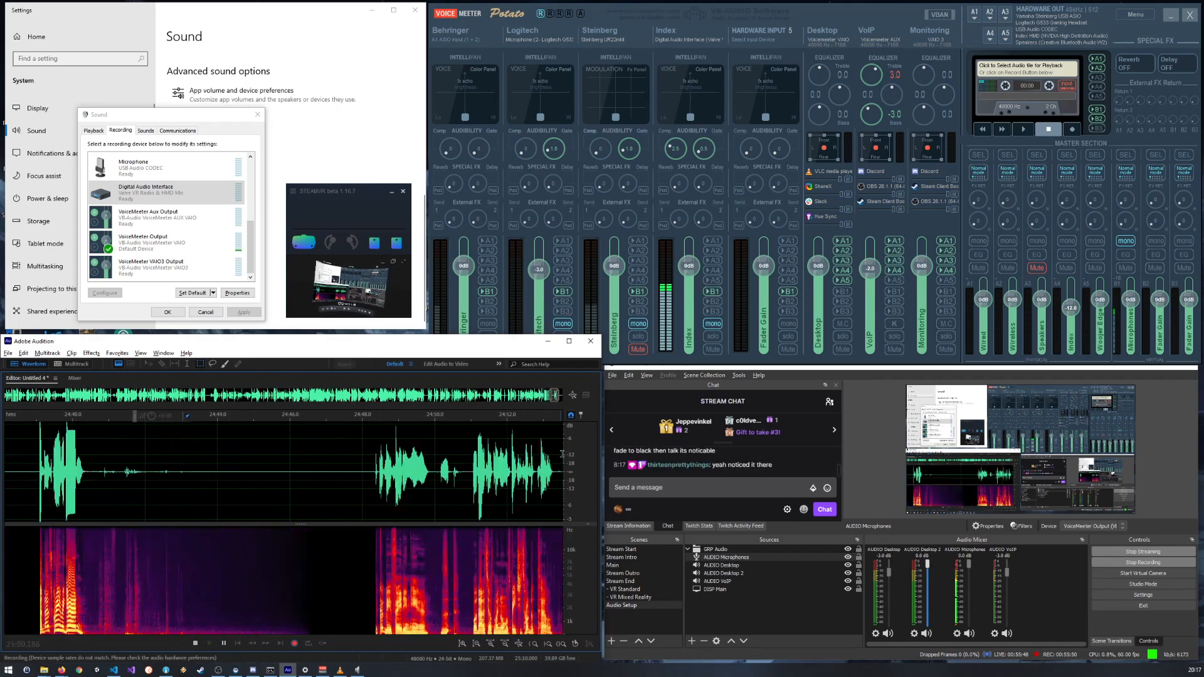
click(582, 415)
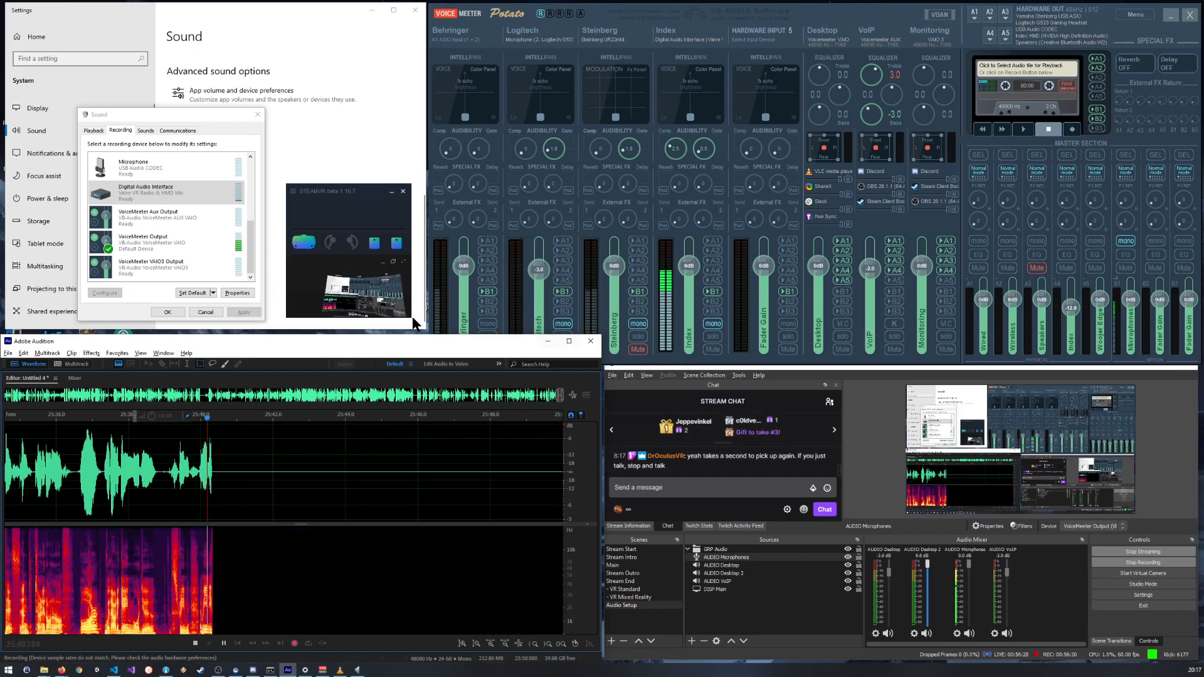
Step: Switch to VLC media player, adjust its playback volume, and start playing Dota 2 Sonic Boom Remix
click(339, 670)
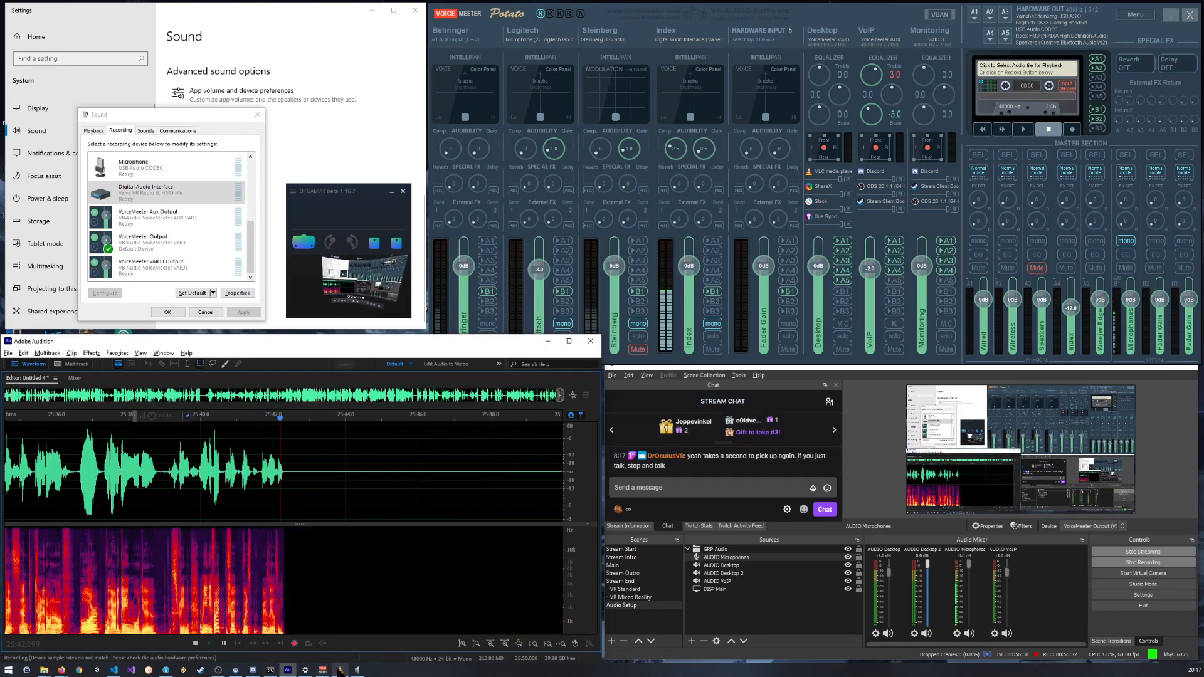
click(958, 608)
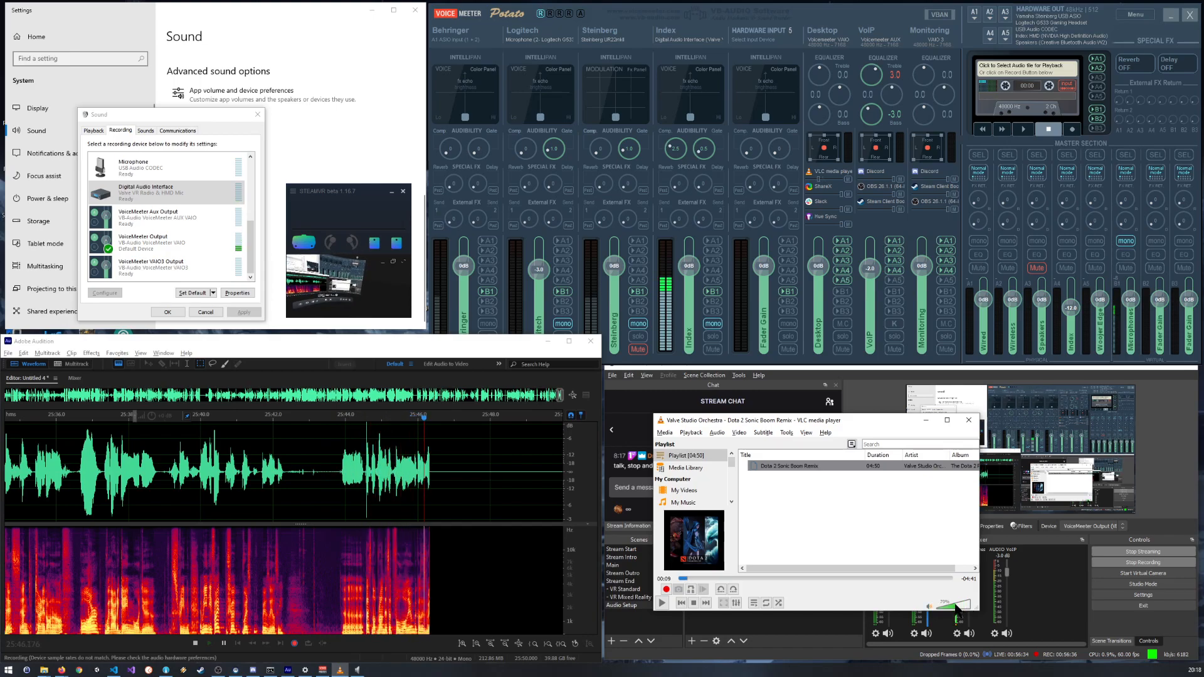
click(662, 603)
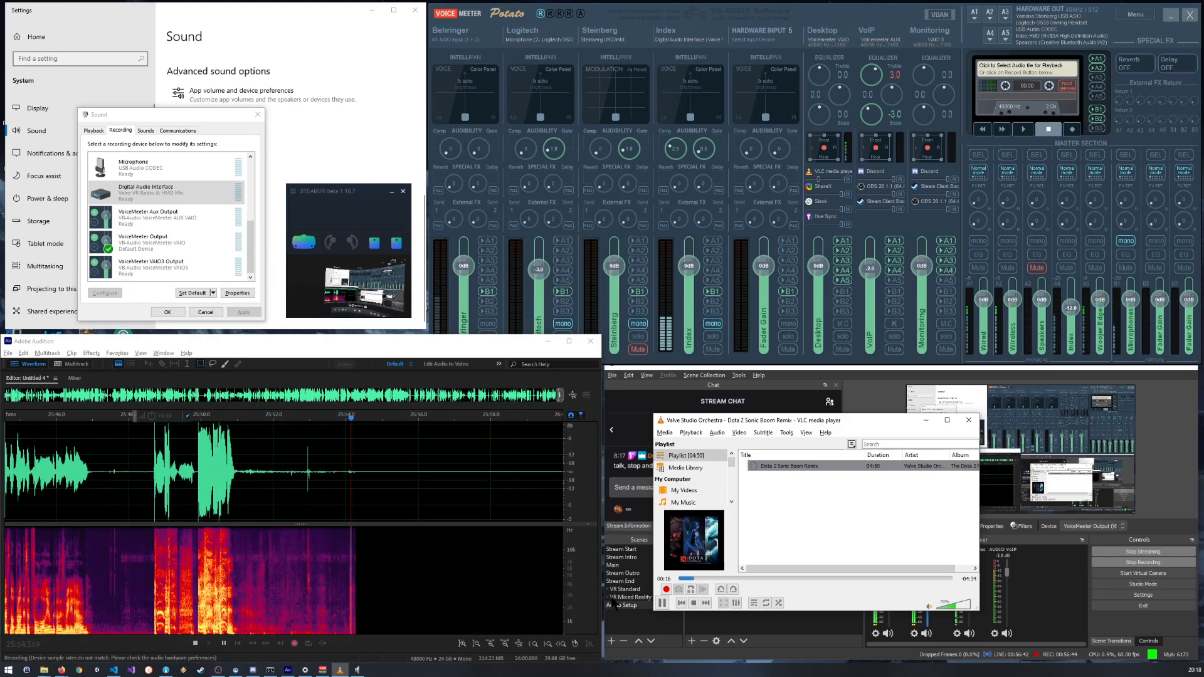
Step: Rearrange the VLC and Sound windows so that the Index strip and the OBS audio mixer are uncovered
drag(860, 415, 635, 125)
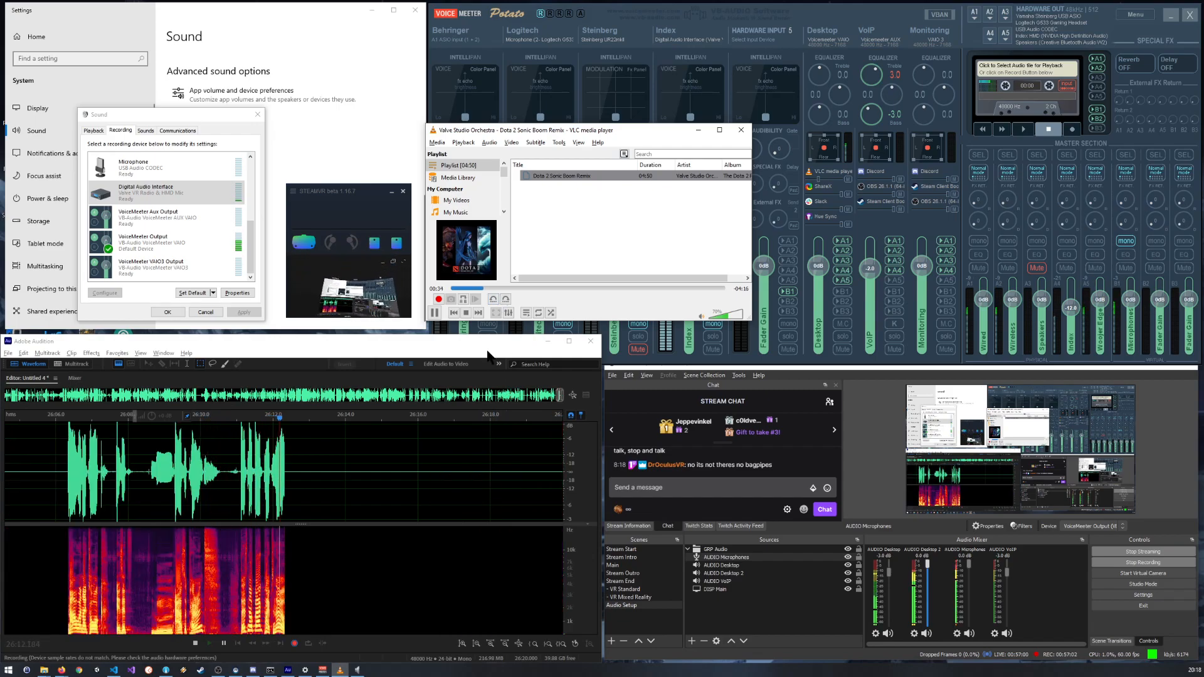
drag(631, 130, 641, 134)
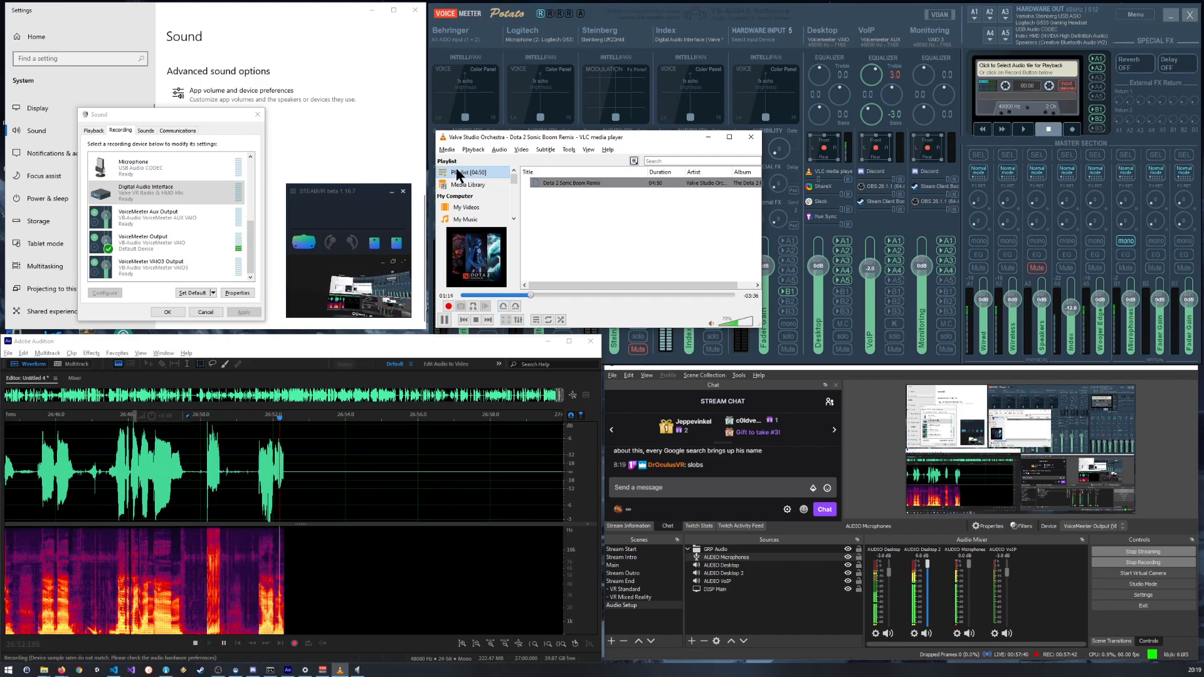
mouse_move(185, 117)
mouse_down()
mouse_move(295, 118)
mouse_move(186, 118)
mouse_move(197, 111)
mouse_up()
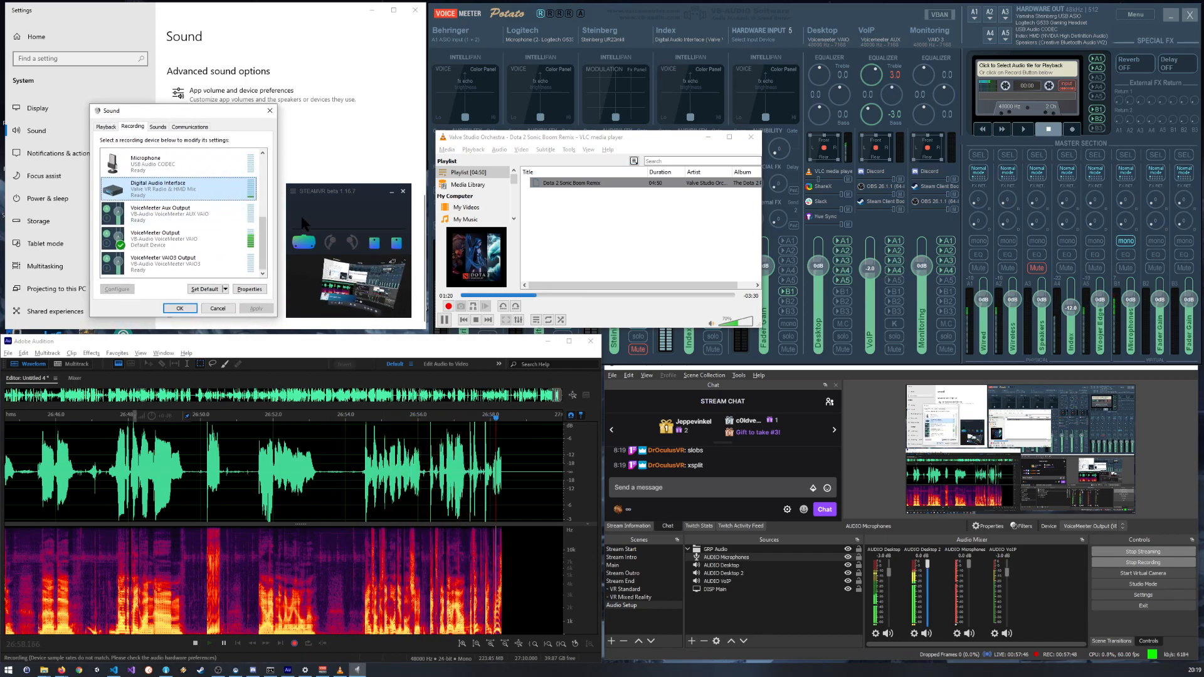
drag(567, 137, 853, 225)
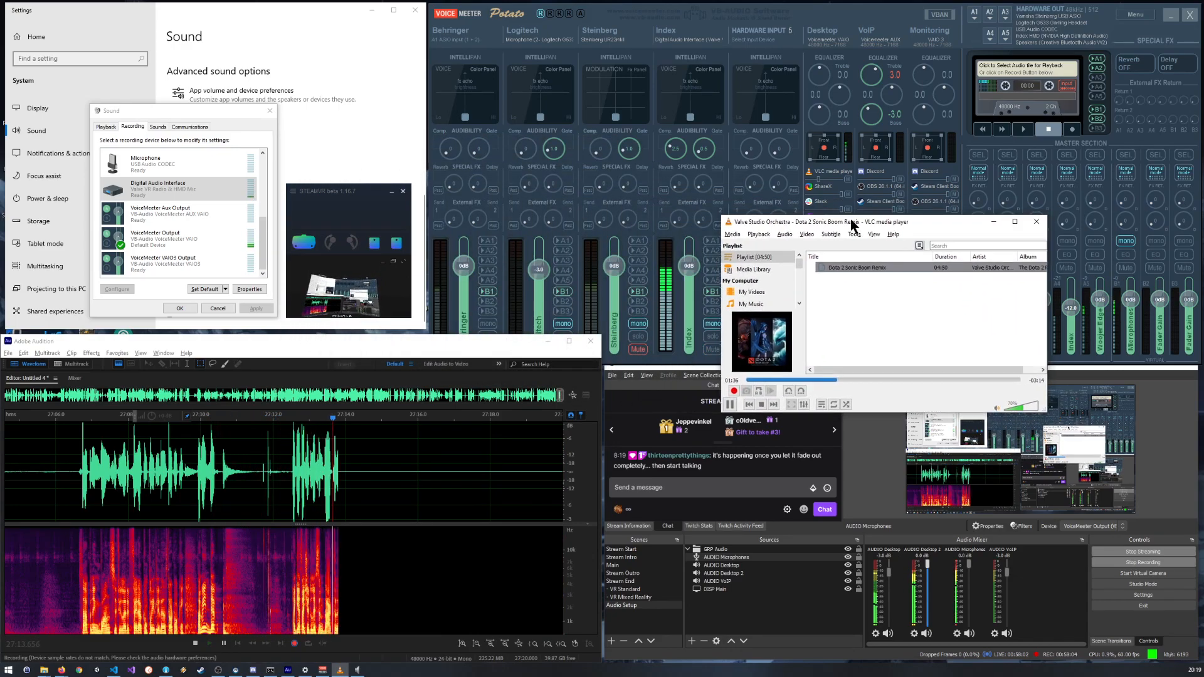
Step: Fine-tune the gate amount on the Index strip in VoiceMeeter
click(704, 157)
drag(701, 152, 702, 150)
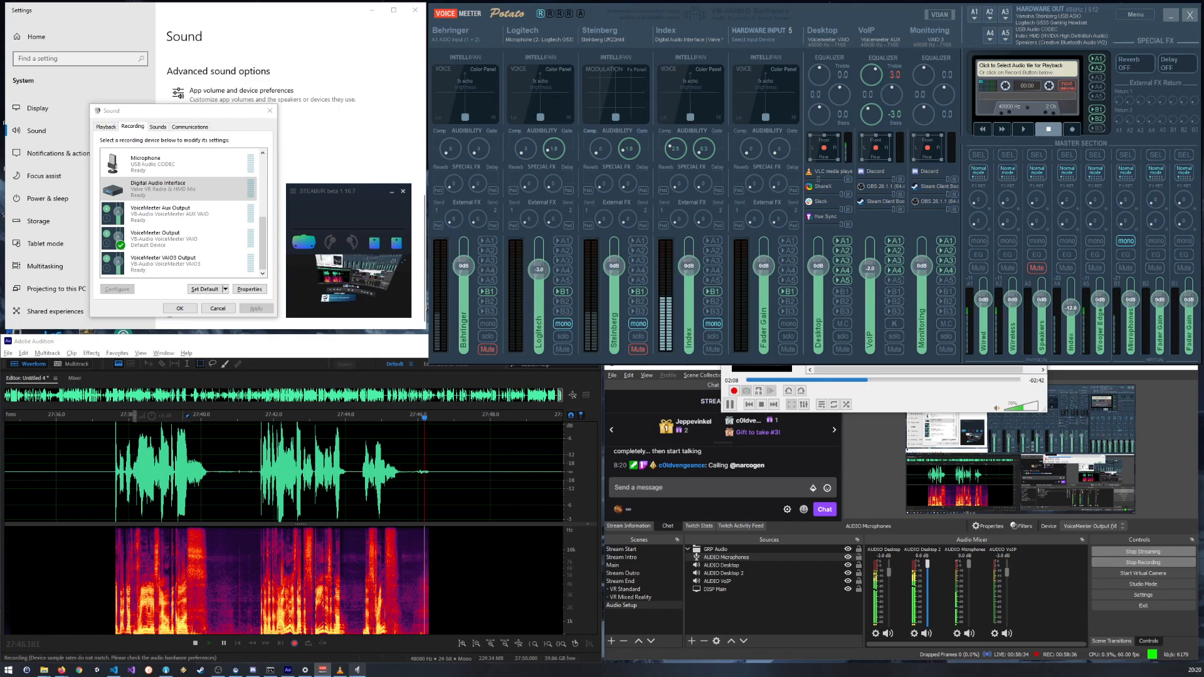
Step: Examine the latest speech in Audition from close-up words to the last few minutes, returning to the live recording in between
scroll(298, 583, down, 4)
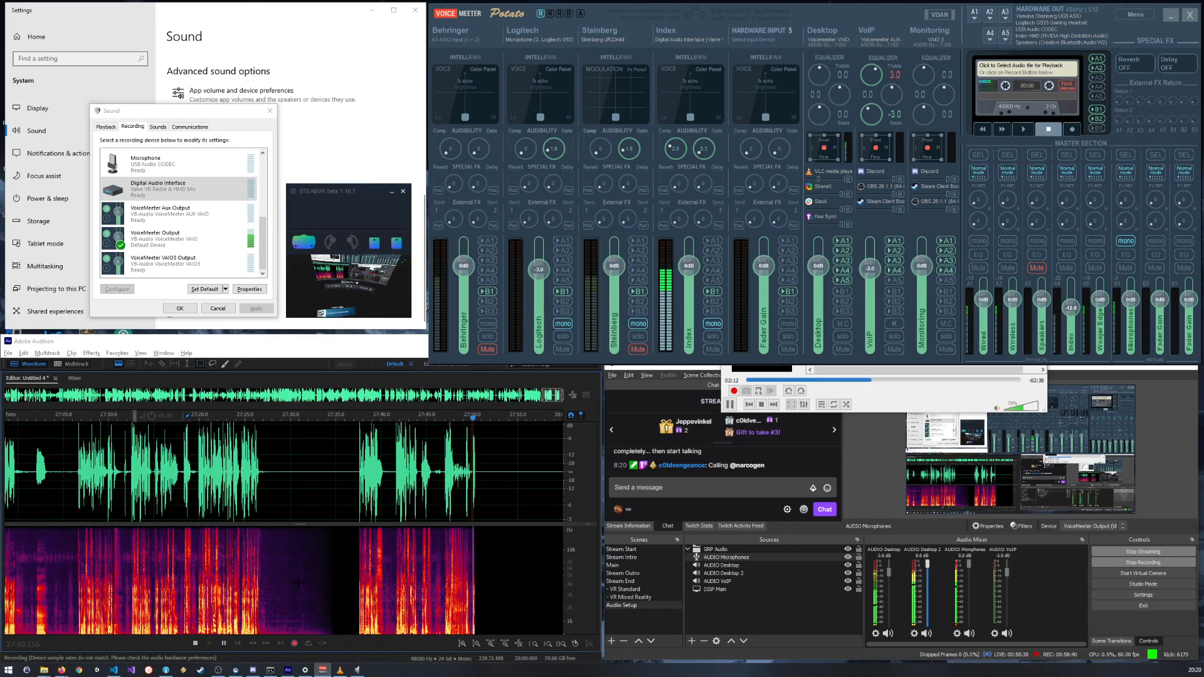
scroll(310, 584, down, 1)
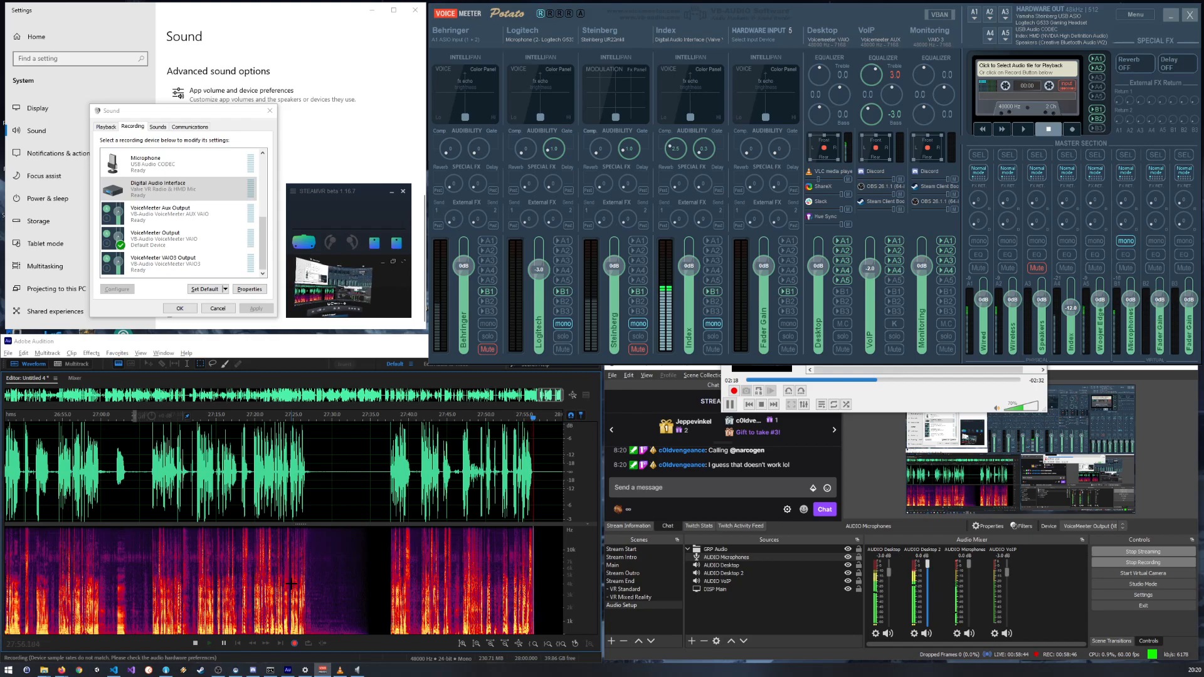
scroll(449, 568, down, 2)
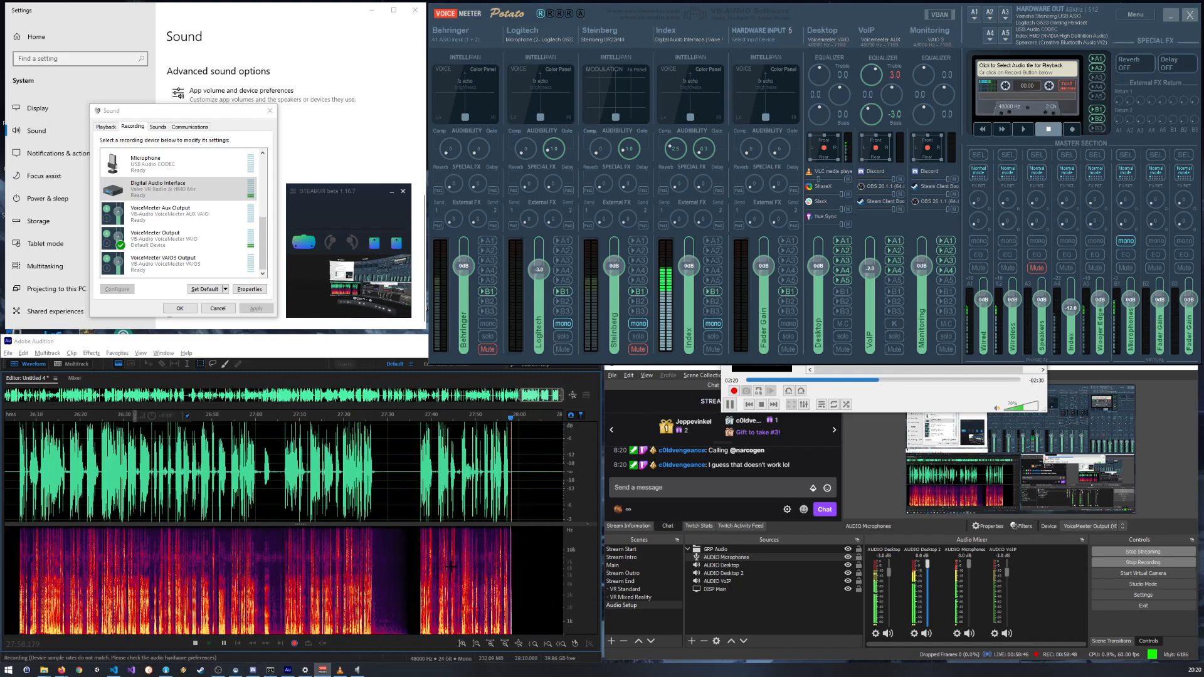
scroll(450, 568, down, 1)
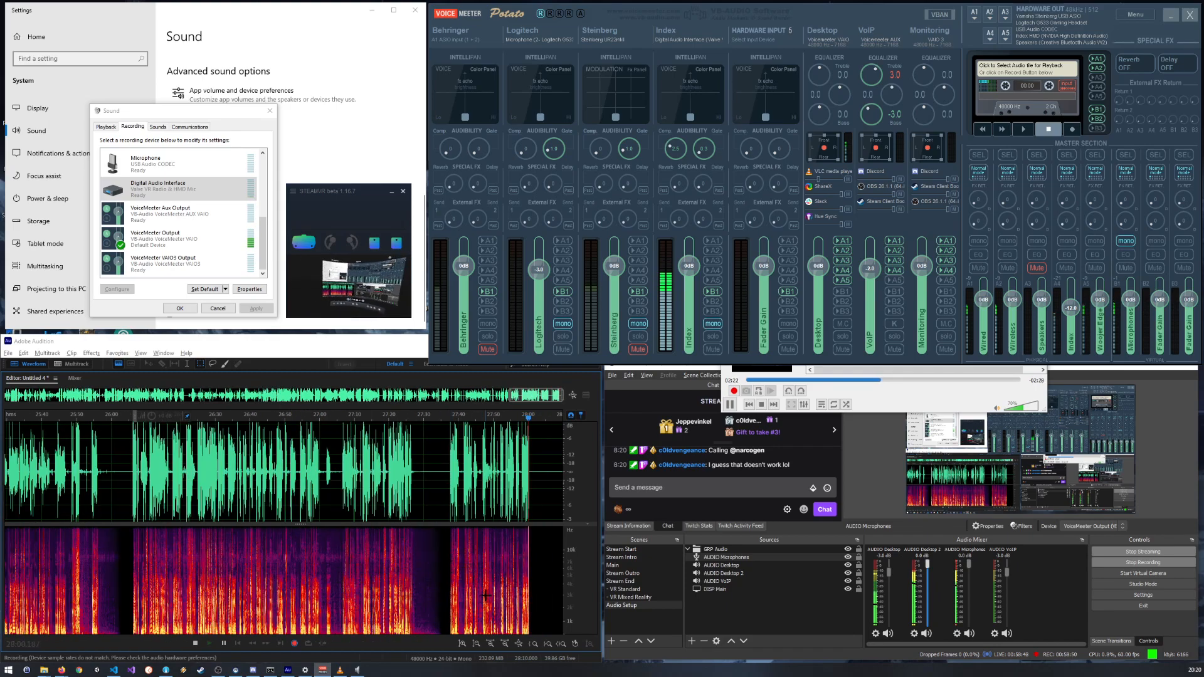
scroll(485, 597, up, 10)
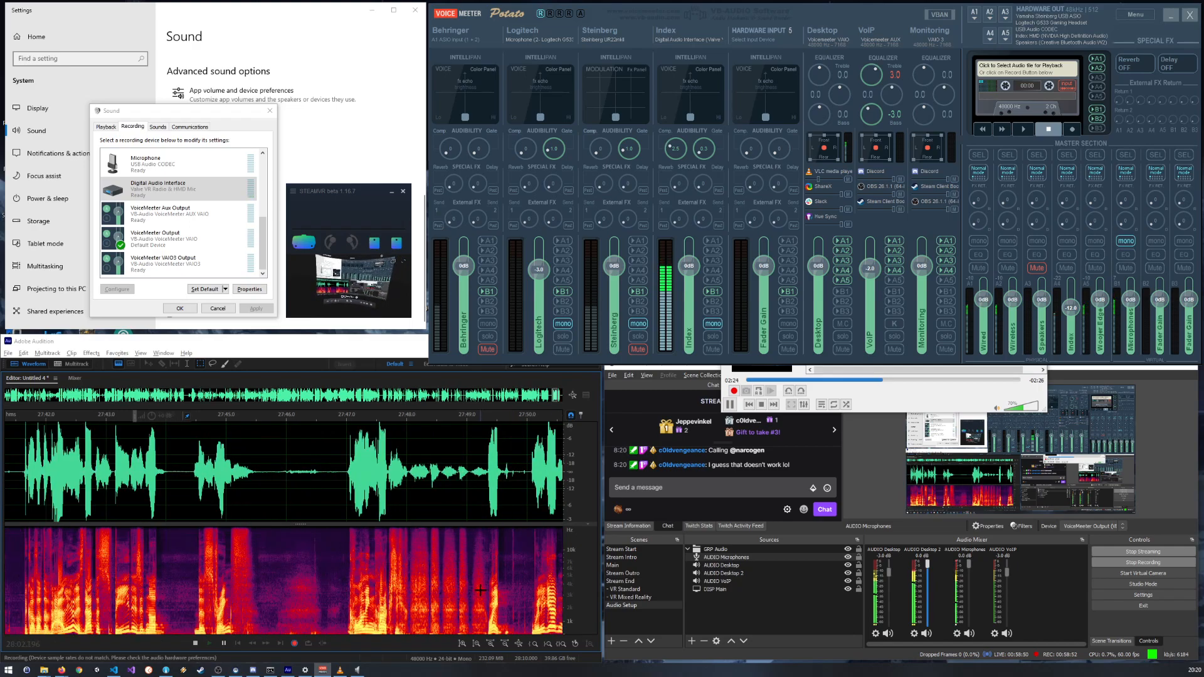
scroll(480, 590, up, 2)
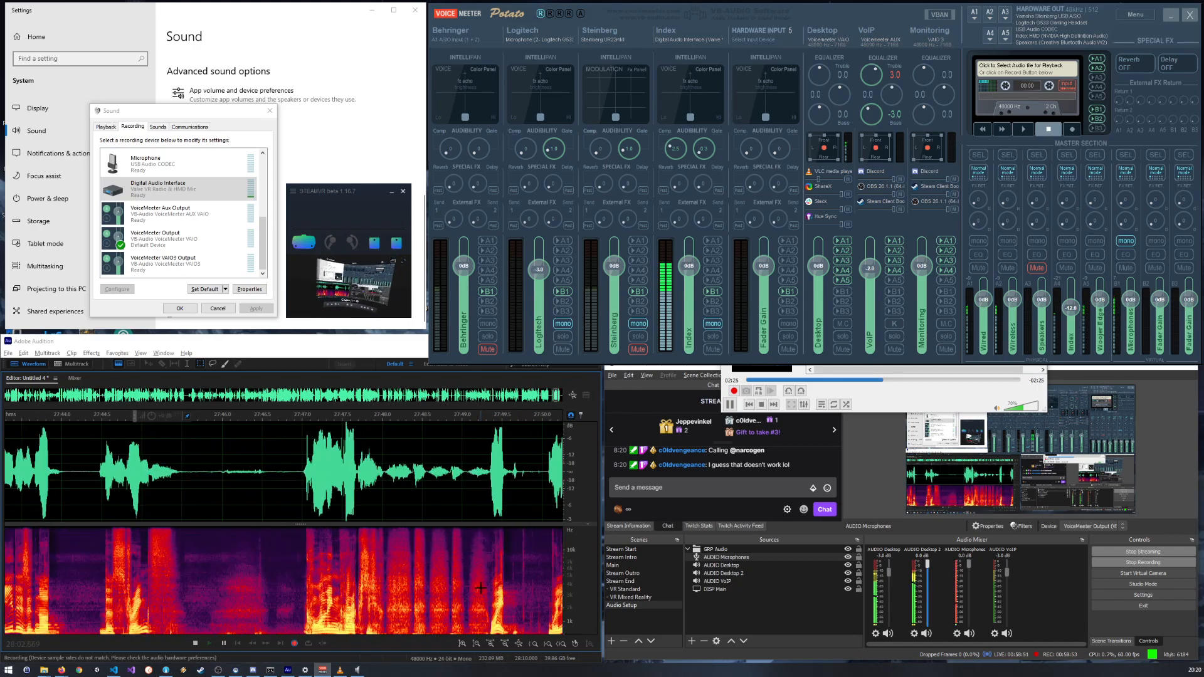
click(583, 409)
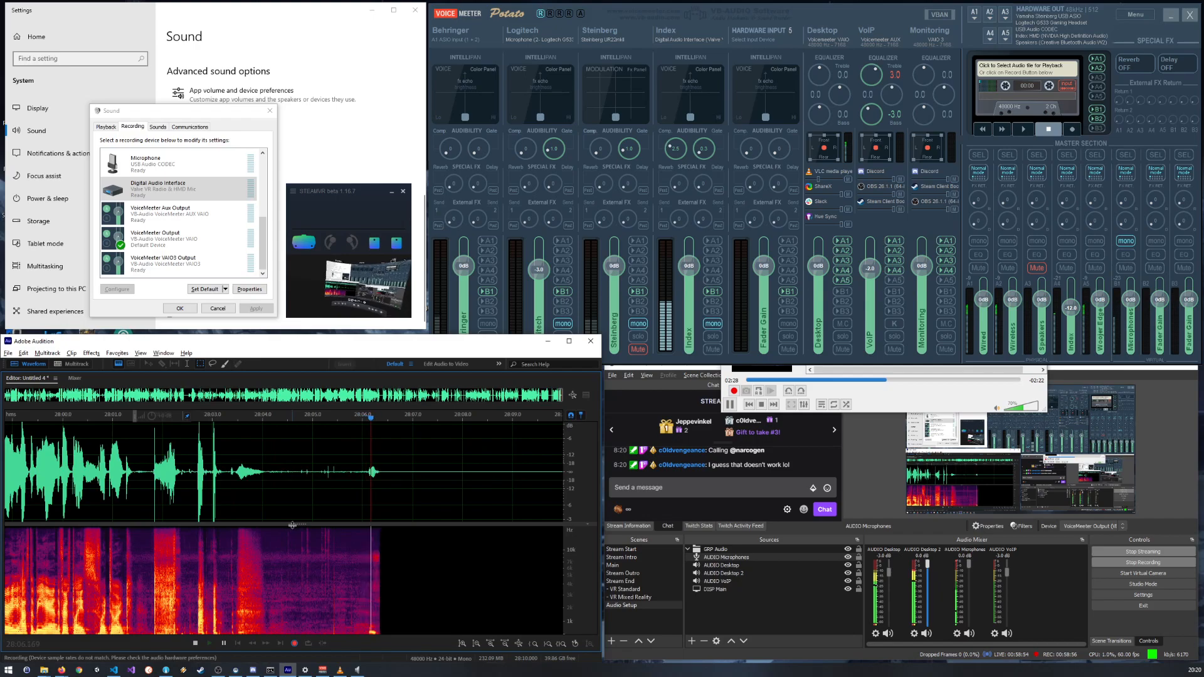
scroll(293, 526, down, 1)
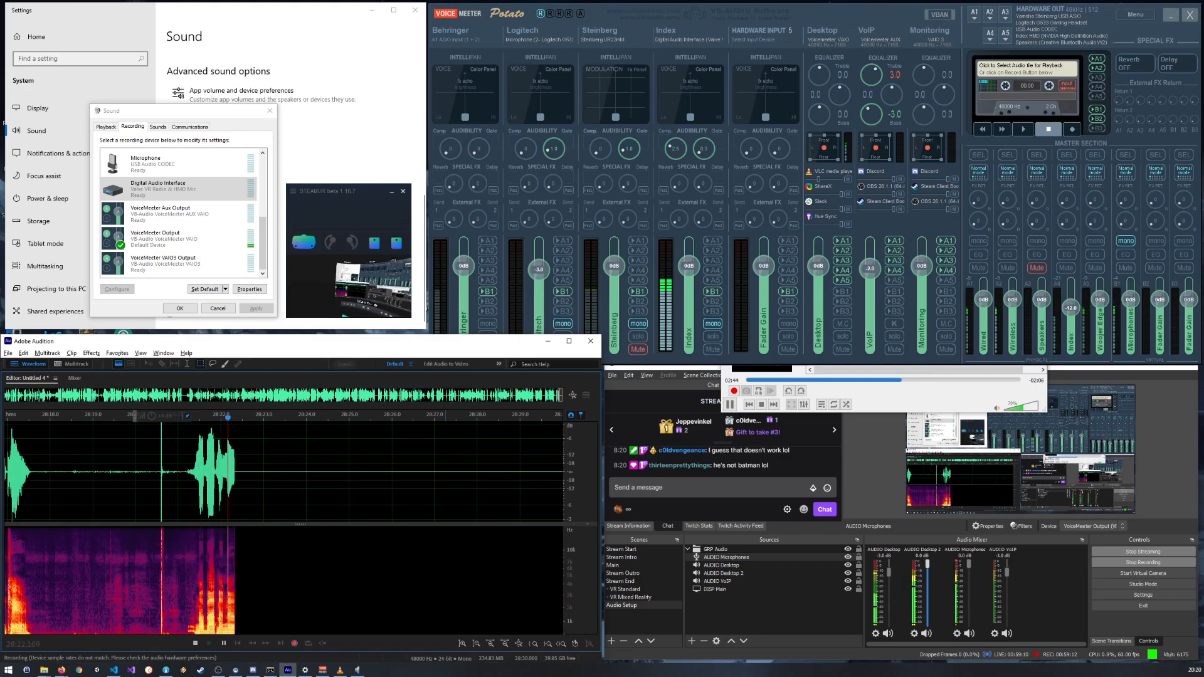
scroll(339, 557, down, 2)
scroll(339, 557, down, 4)
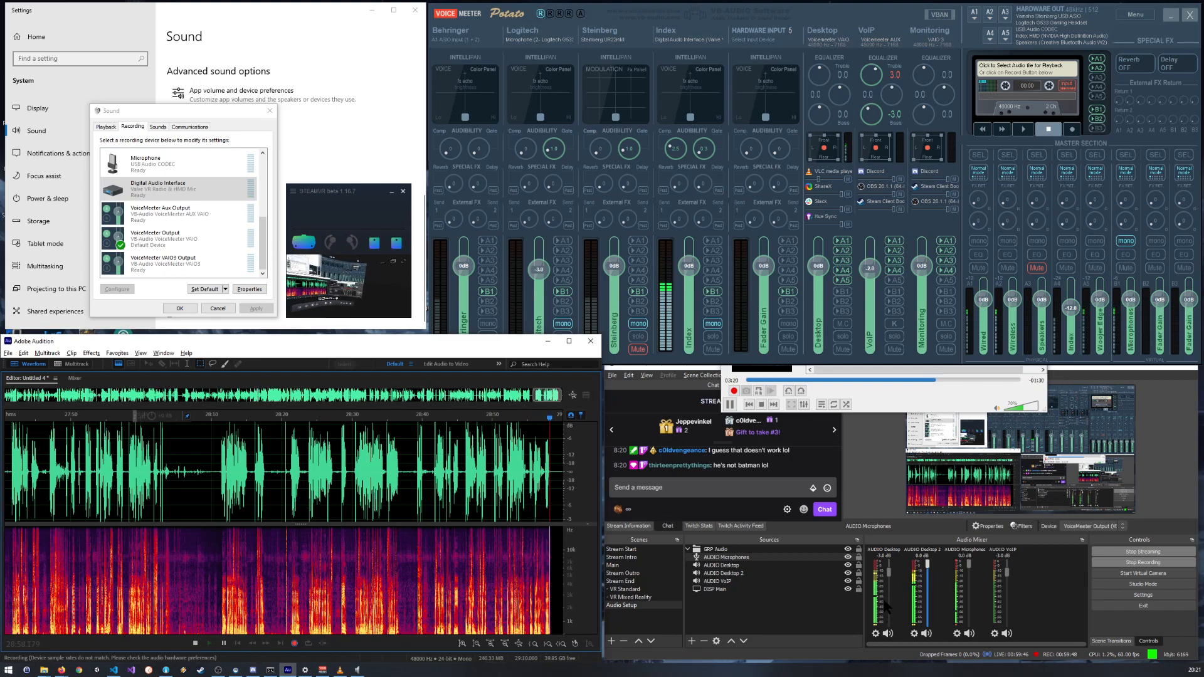
Step: Inspect the microphone and VoIP ducking compressors in the AUDIO Desktop source's filters in OBS, watching the audio mixer, and close the filters
click(877, 634)
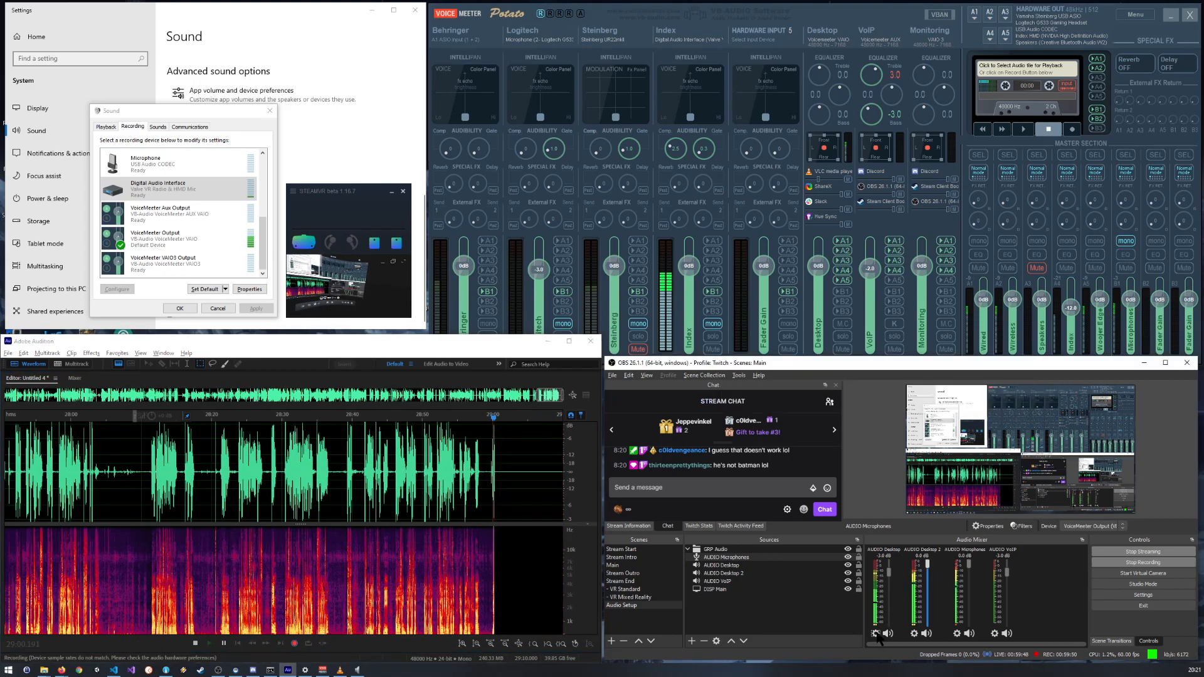
click(919, 606)
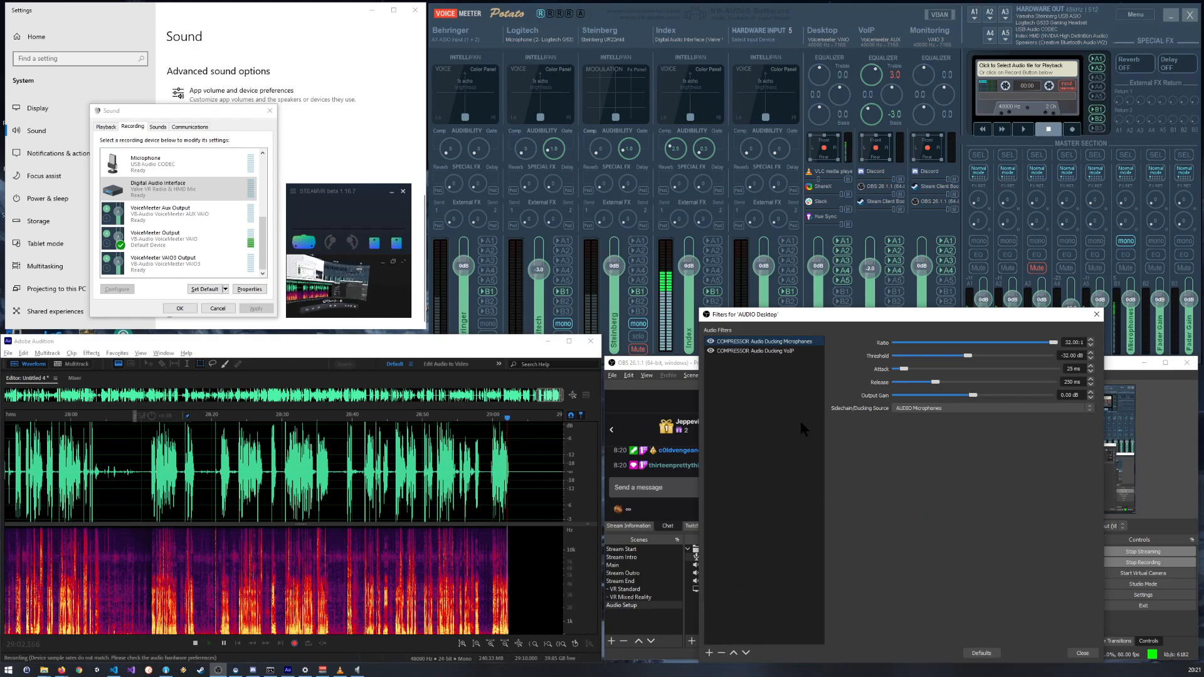
drag(882, 319, 598, 295)
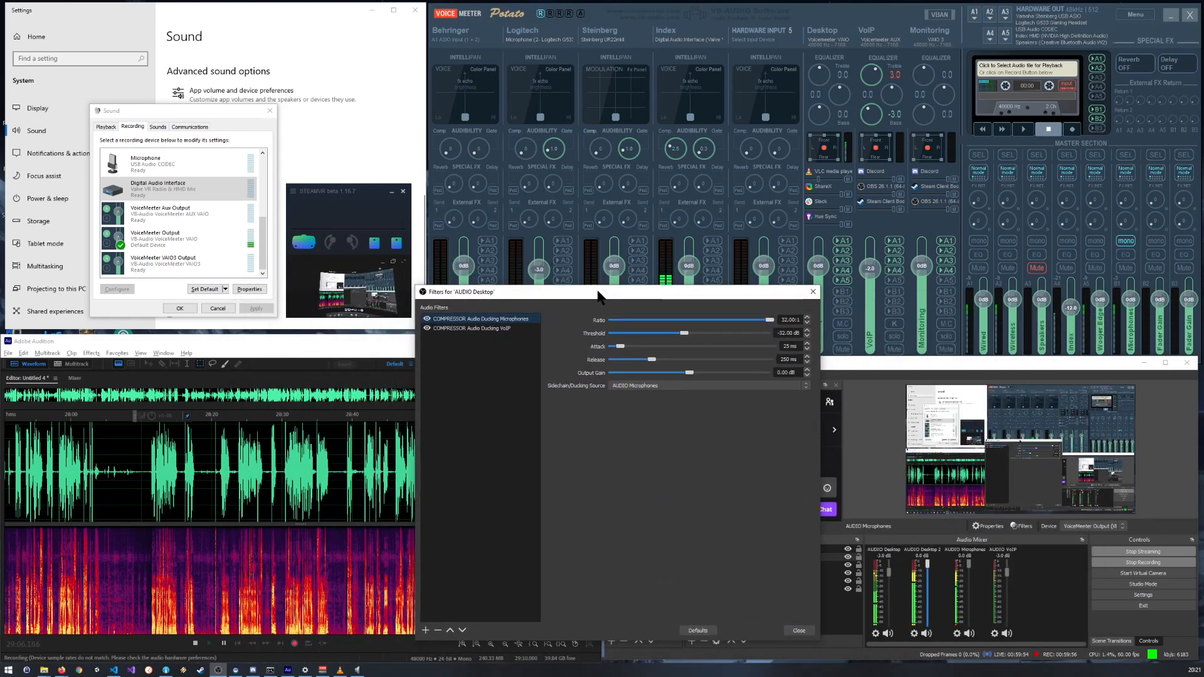
drag(690, 295, 740, 288)
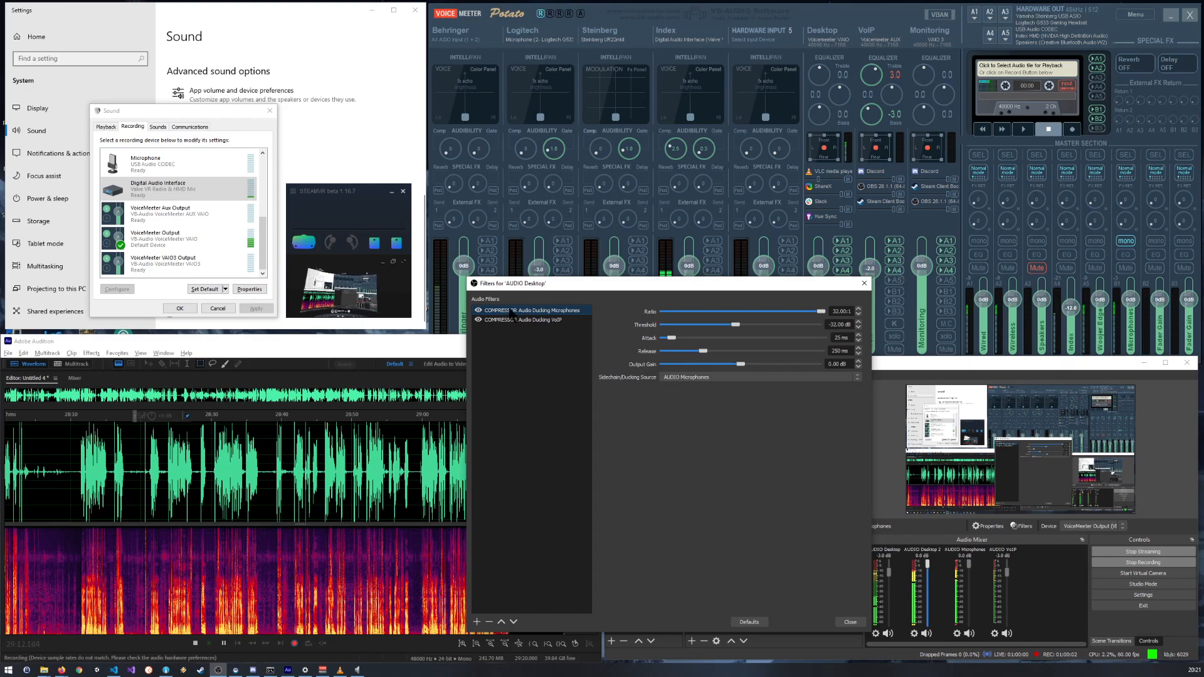
click(540, 321)
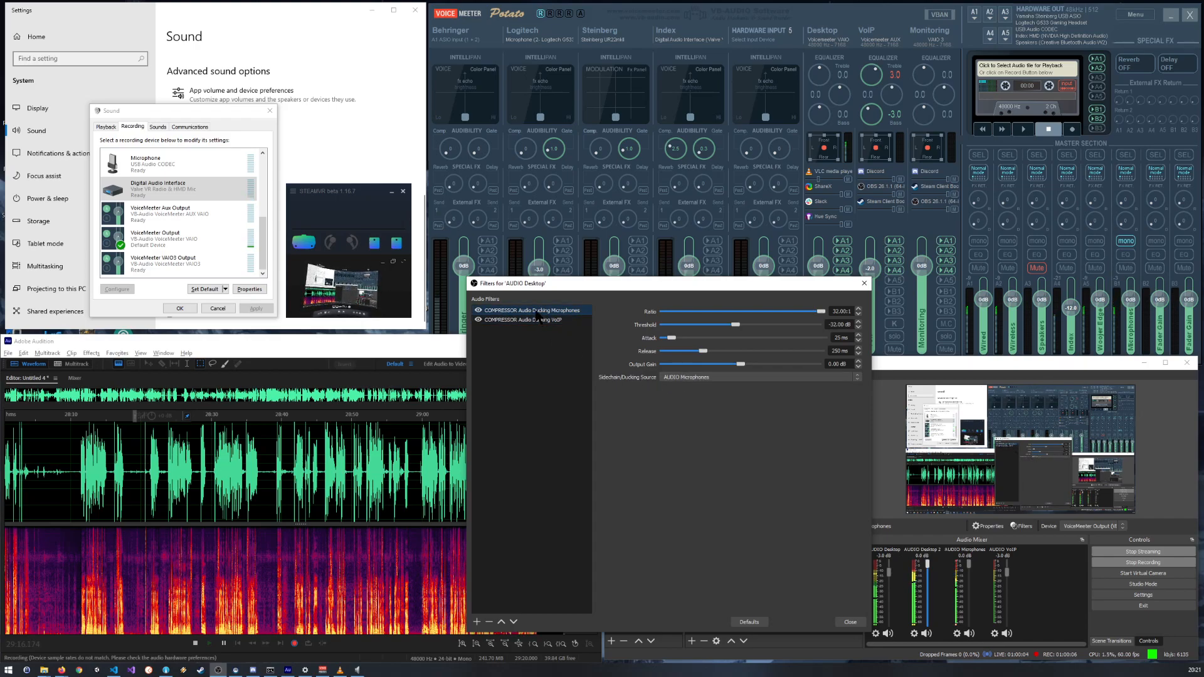
drag(783, 290, 702, 290)
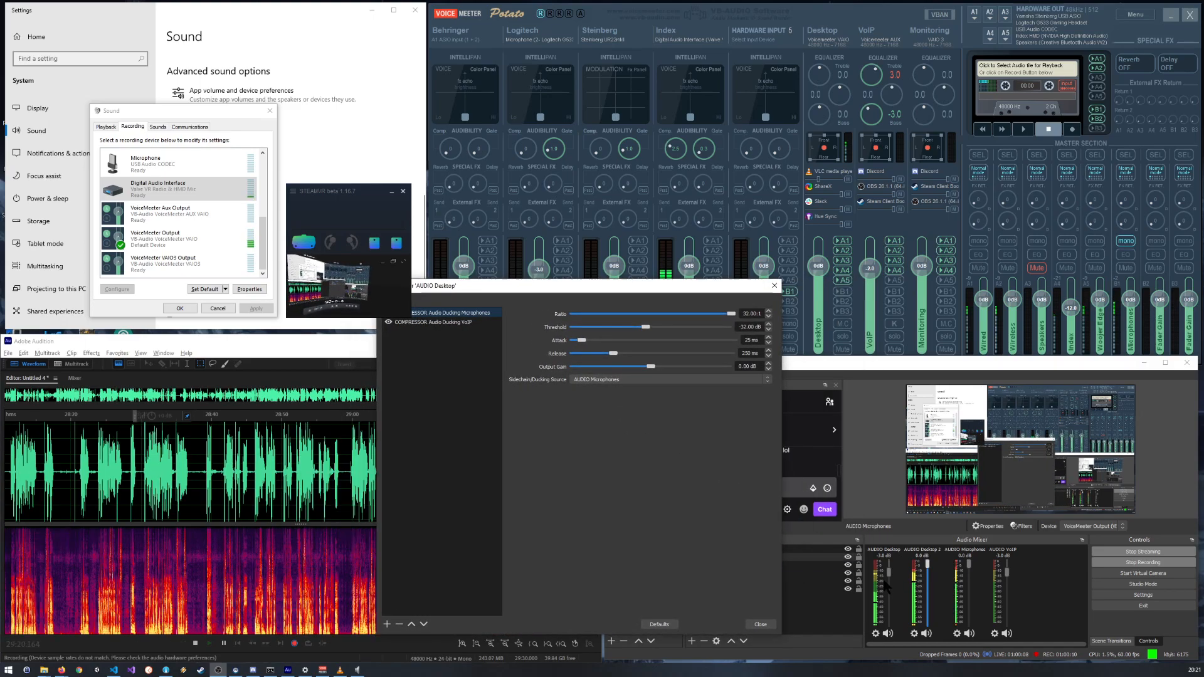
drag(584, 285, 776, 177)
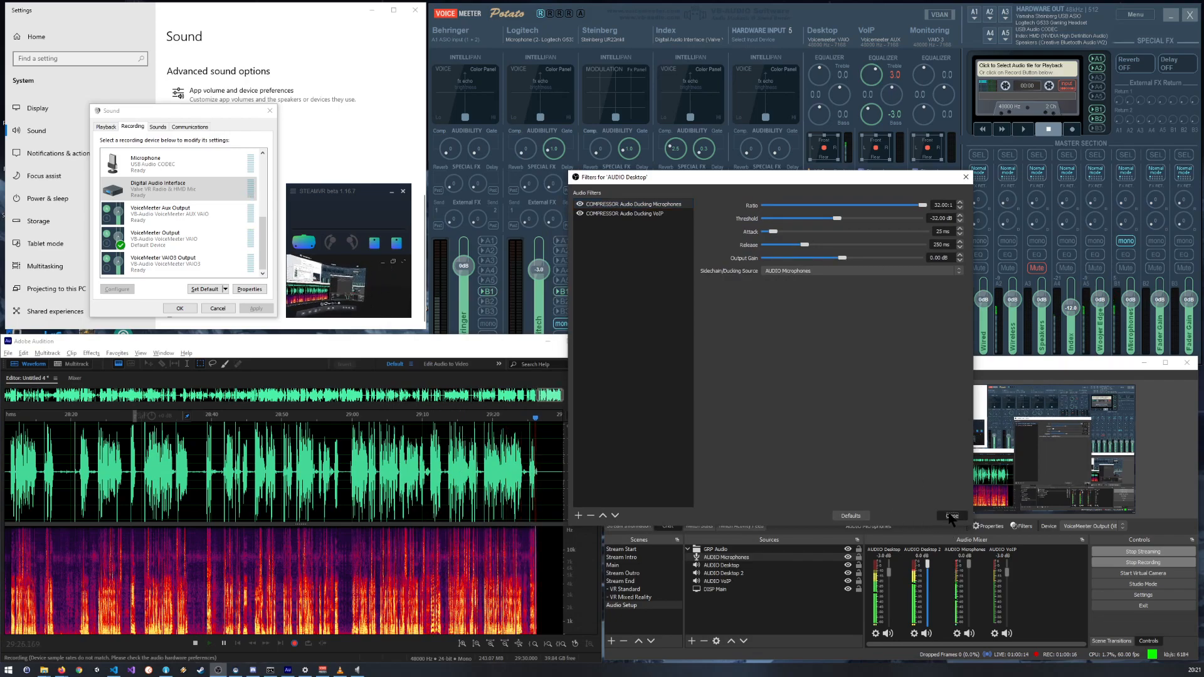
click(951, 515)
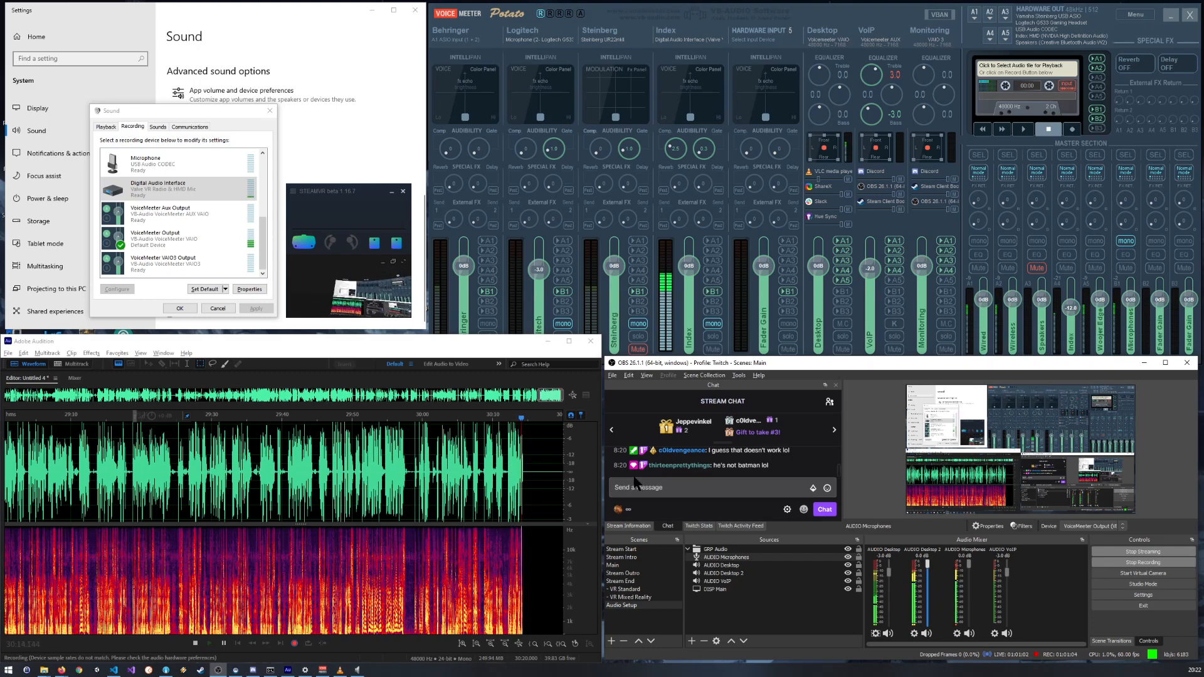
Step: Reset the gate on VoiceMeeter's Index strip to its default
click(145, 298)
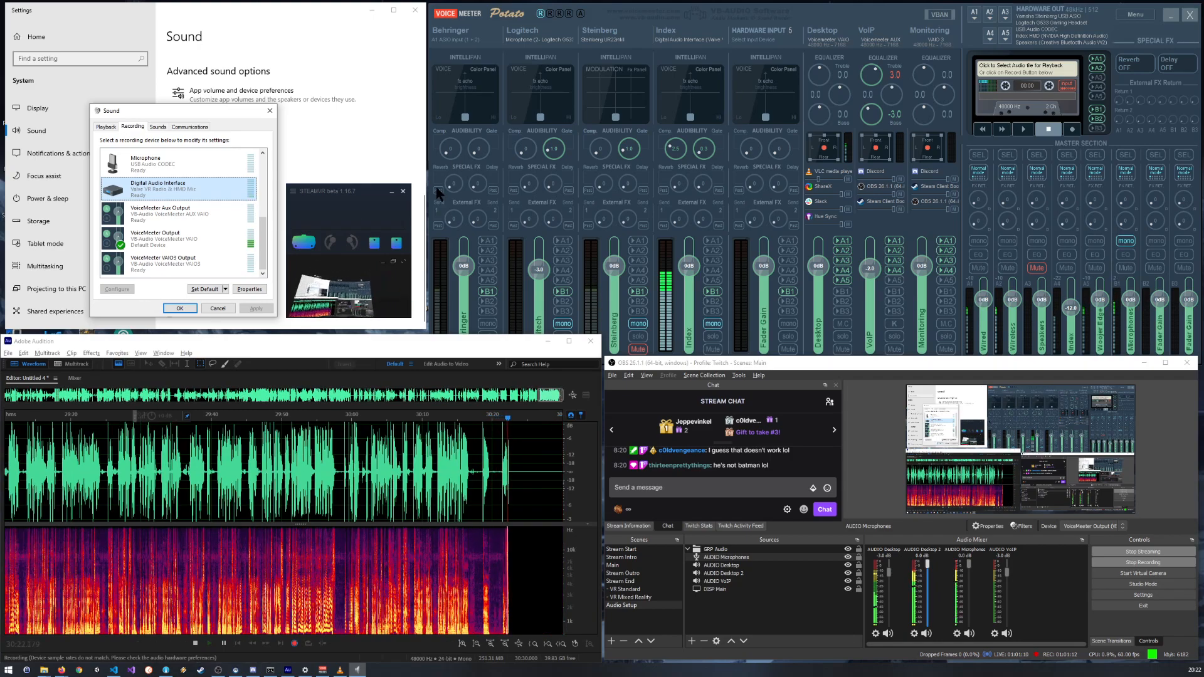
double_click(701, 151)
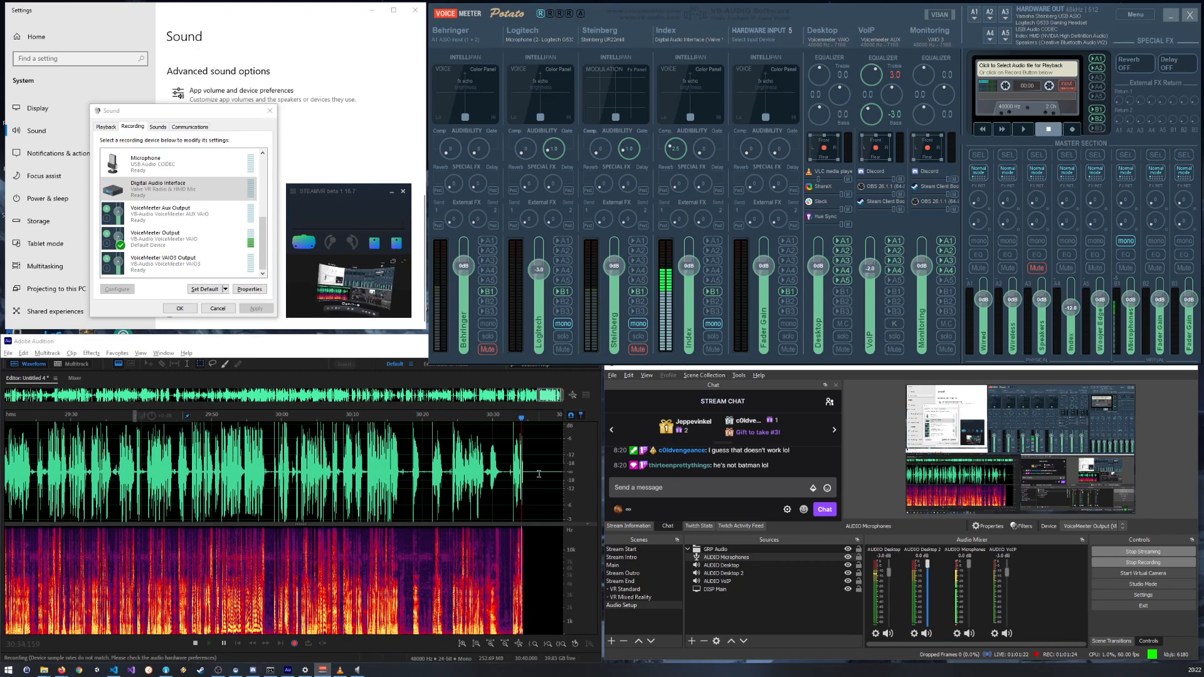
Step: Examine the pause near 30:36 in Audition down to sample level, compare it with speech near 25:40, and return to the live recording
scroll(539, 475, up, 8)
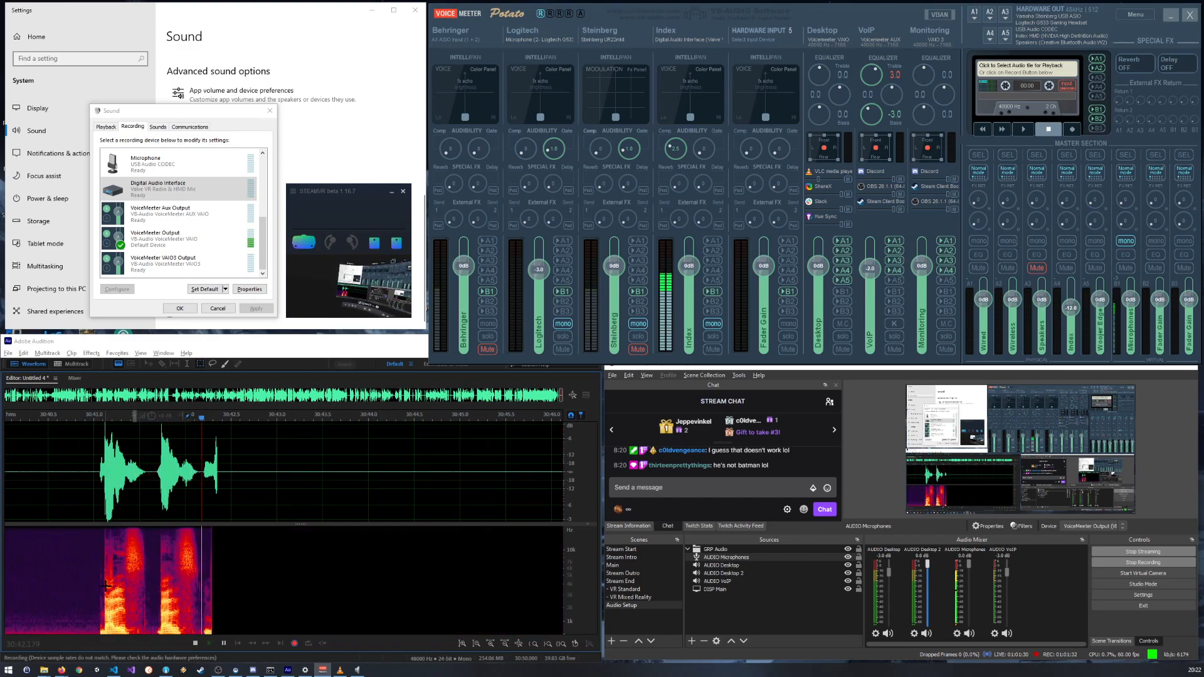
scroll(354, 465, up, 10)
scroll(316, 480, down, 10)
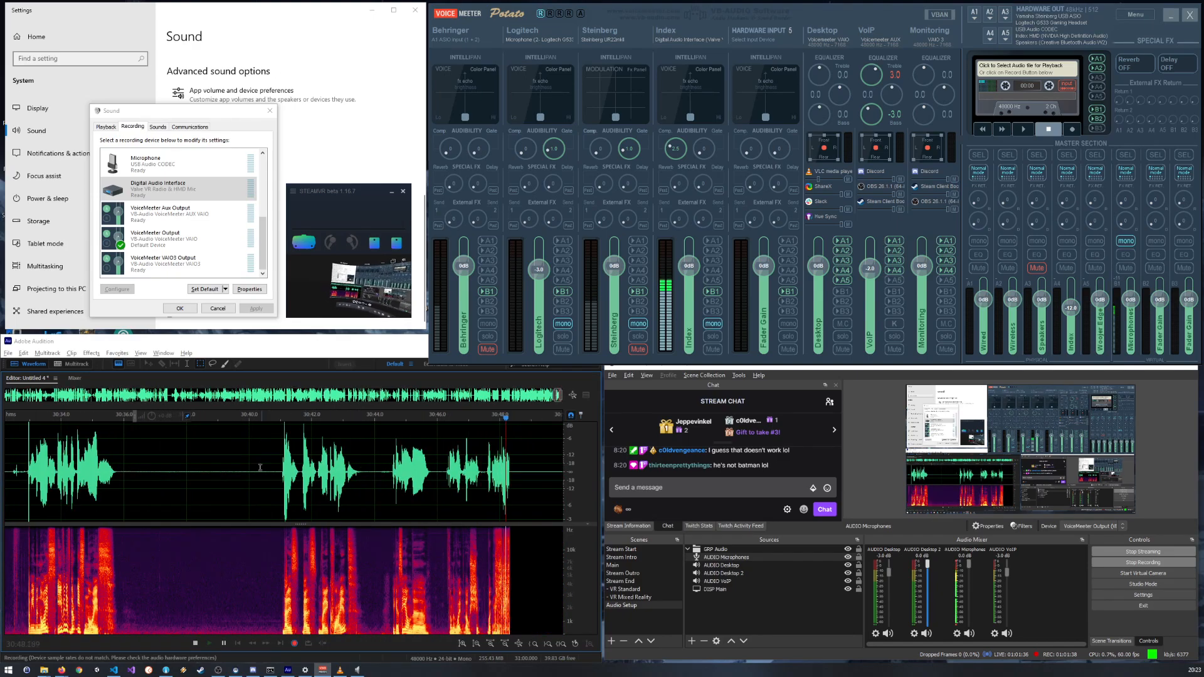
scroll(145, 467, up, 10)
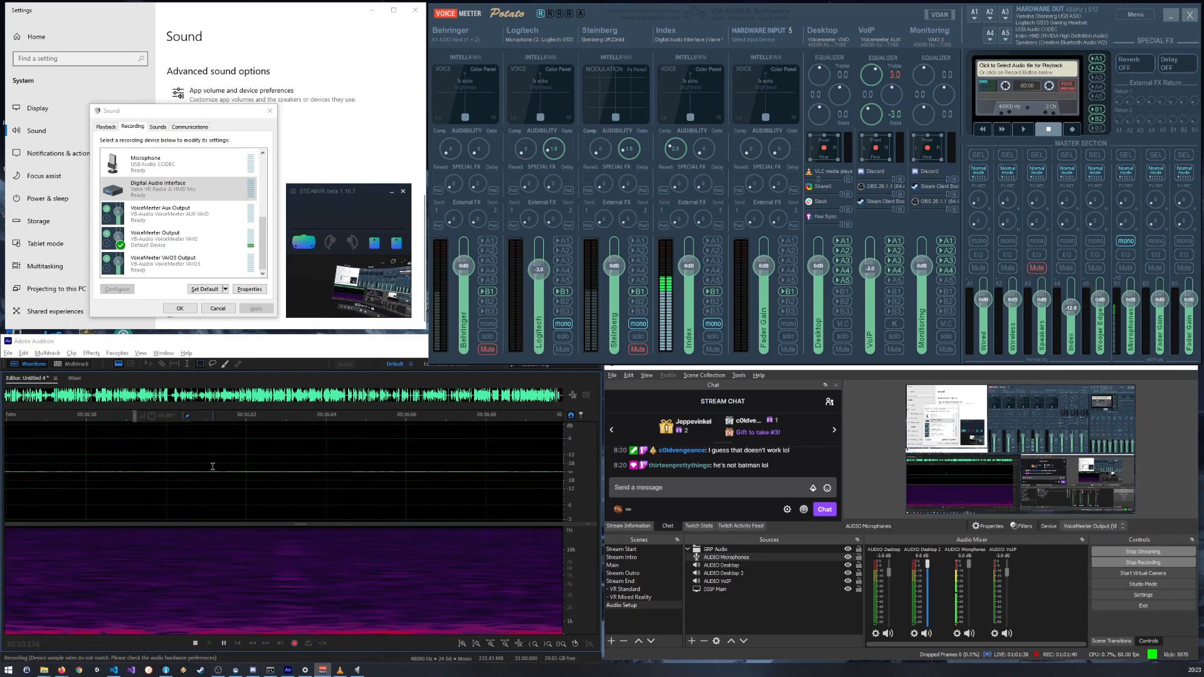
scroll(214, 468, up, 5)
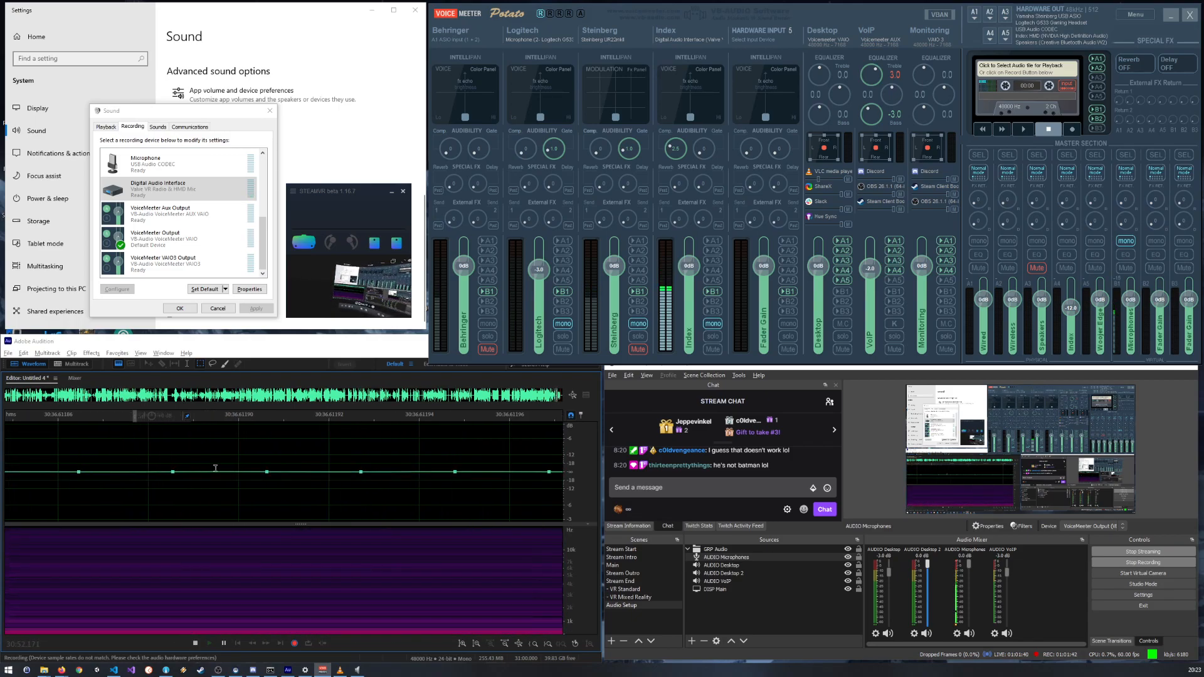
scroll(216, 469, down, 5)
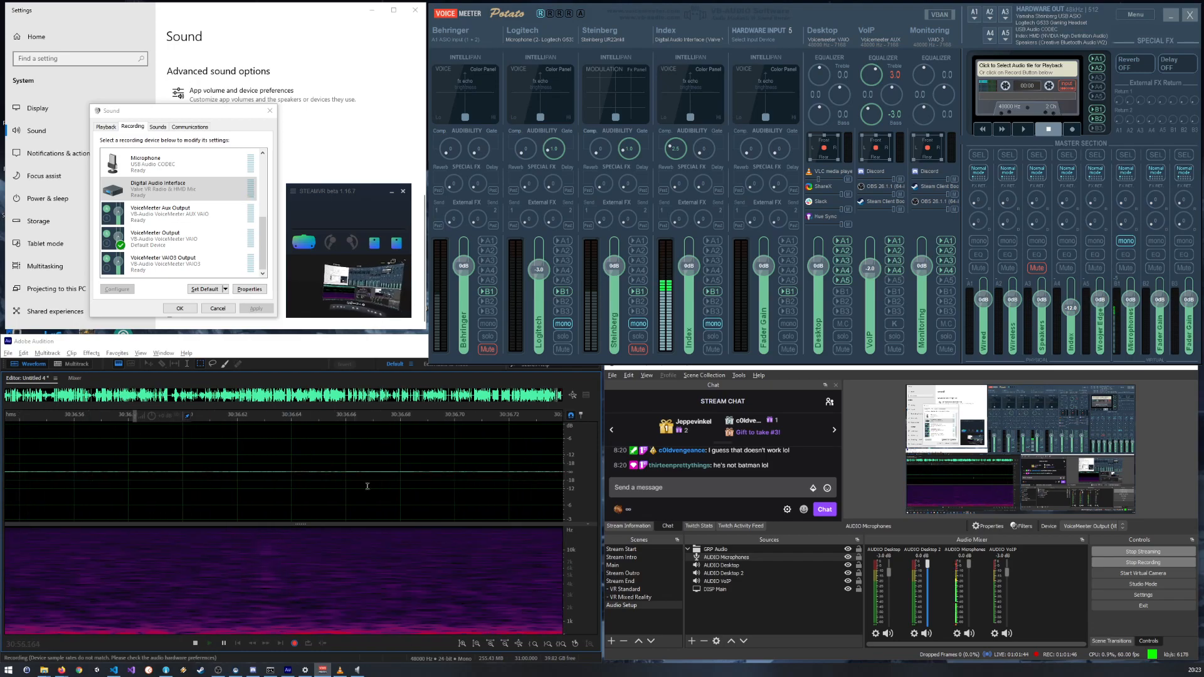
scroll(510, 461, down, 8)
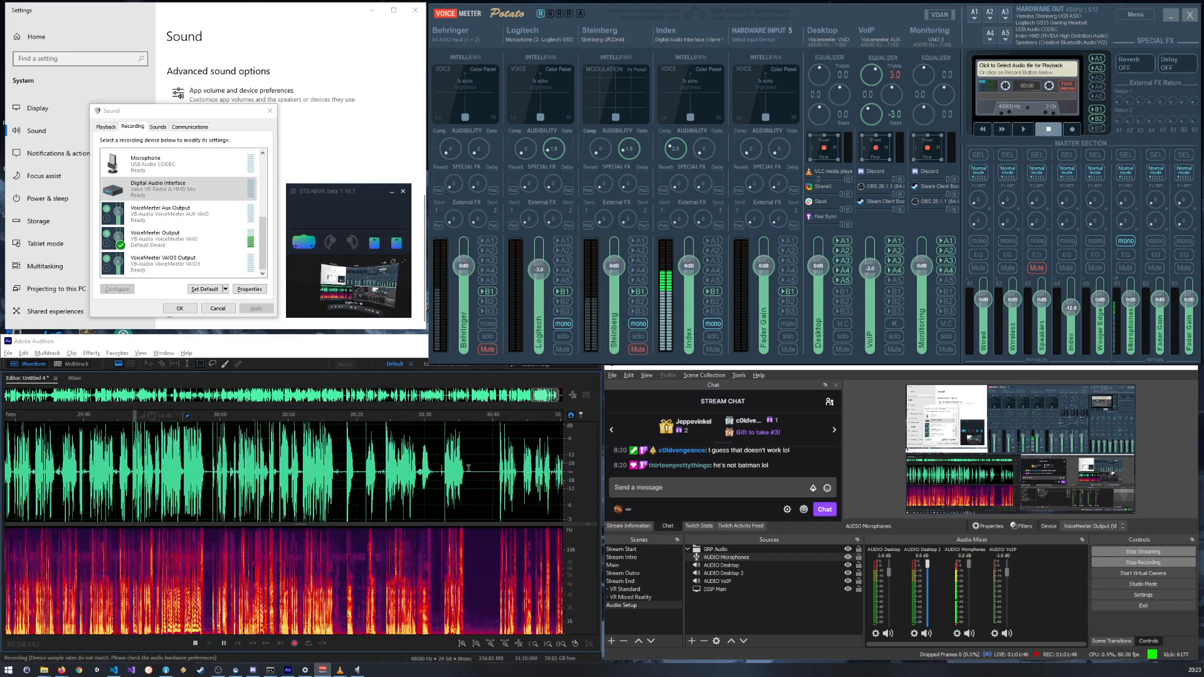
scroll(505, 483, up, 1)
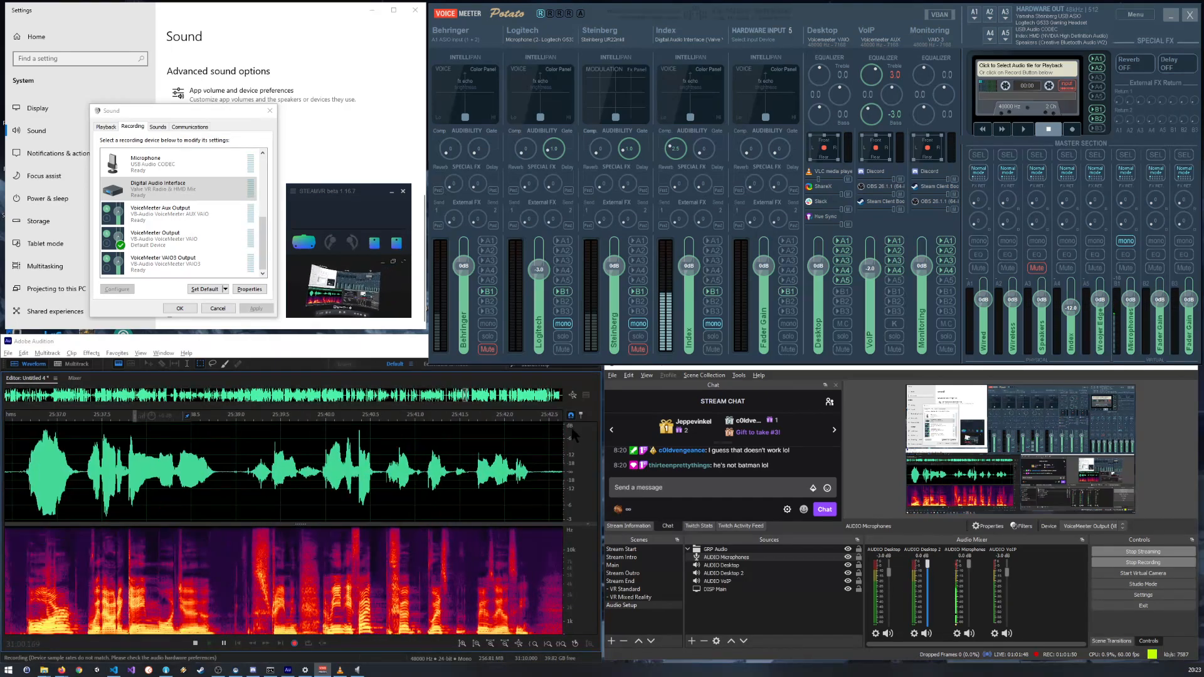
click(582, 416)
scroll(416, 497, down, 3)
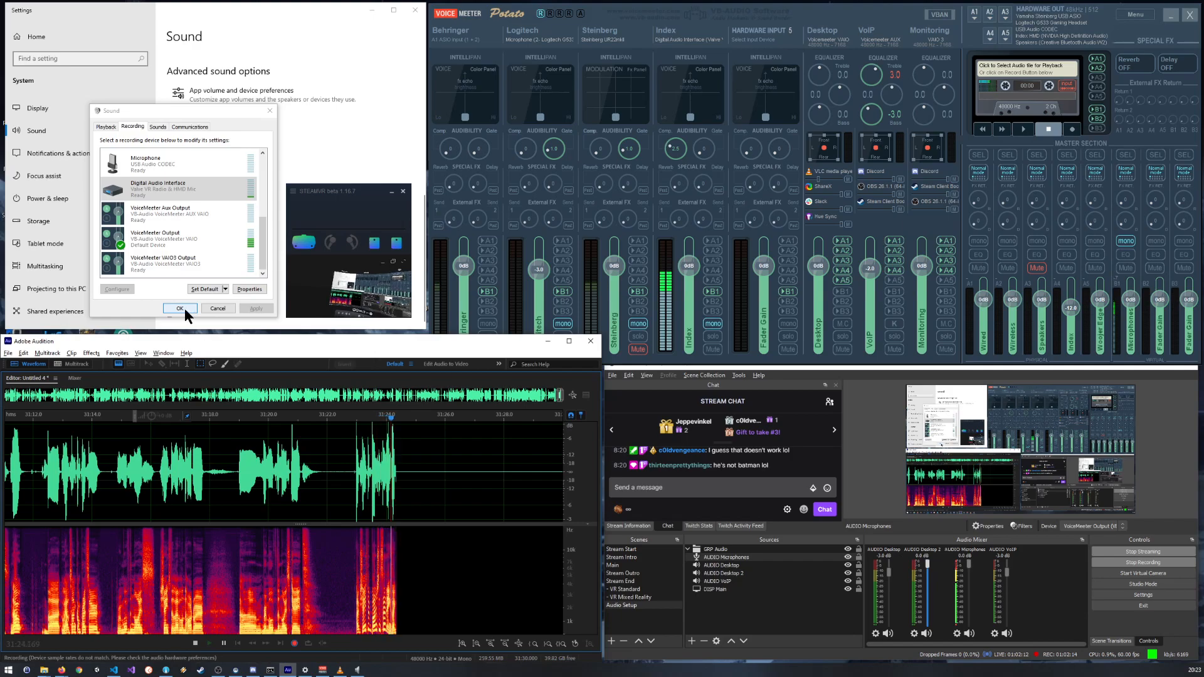
Step: Confirm the Sound dialog, close Windows Settings, and rearrange the VoiceMeeter and SteamVR windows so that the Index strip is uncovered
click(183, 306)
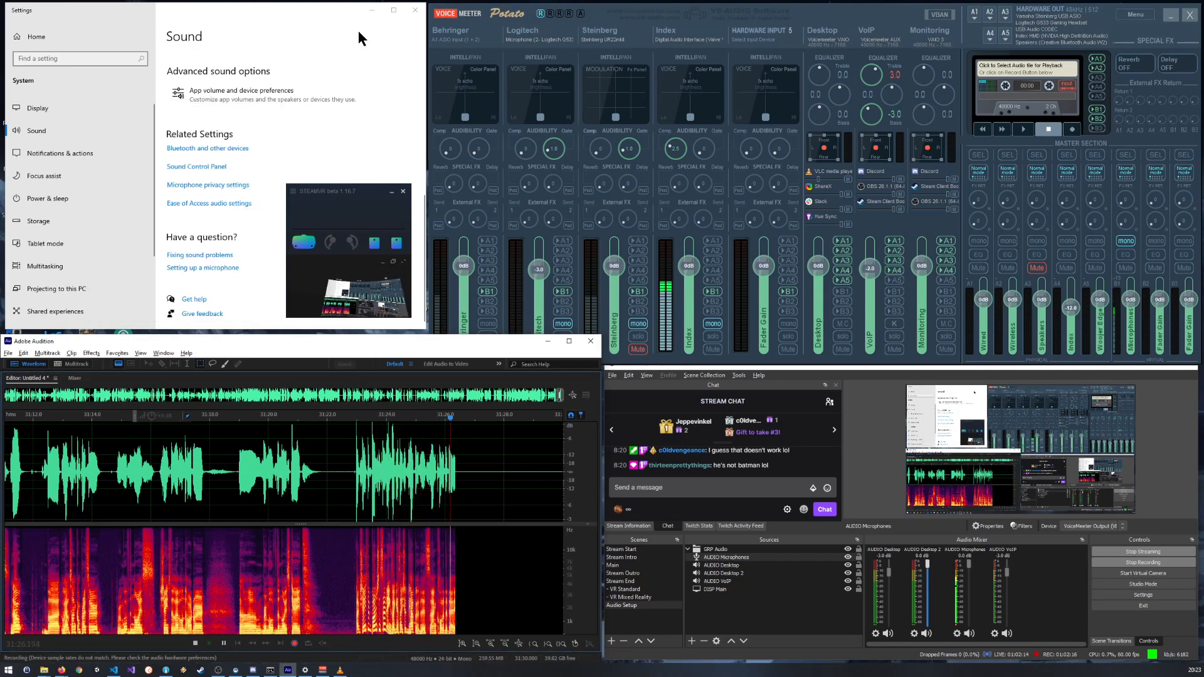
click(414, 10)
mouse_move(355, 194)
mouse_down()
mouse_move(361, 180)
mouse_move(378, 194)
mouse_up()
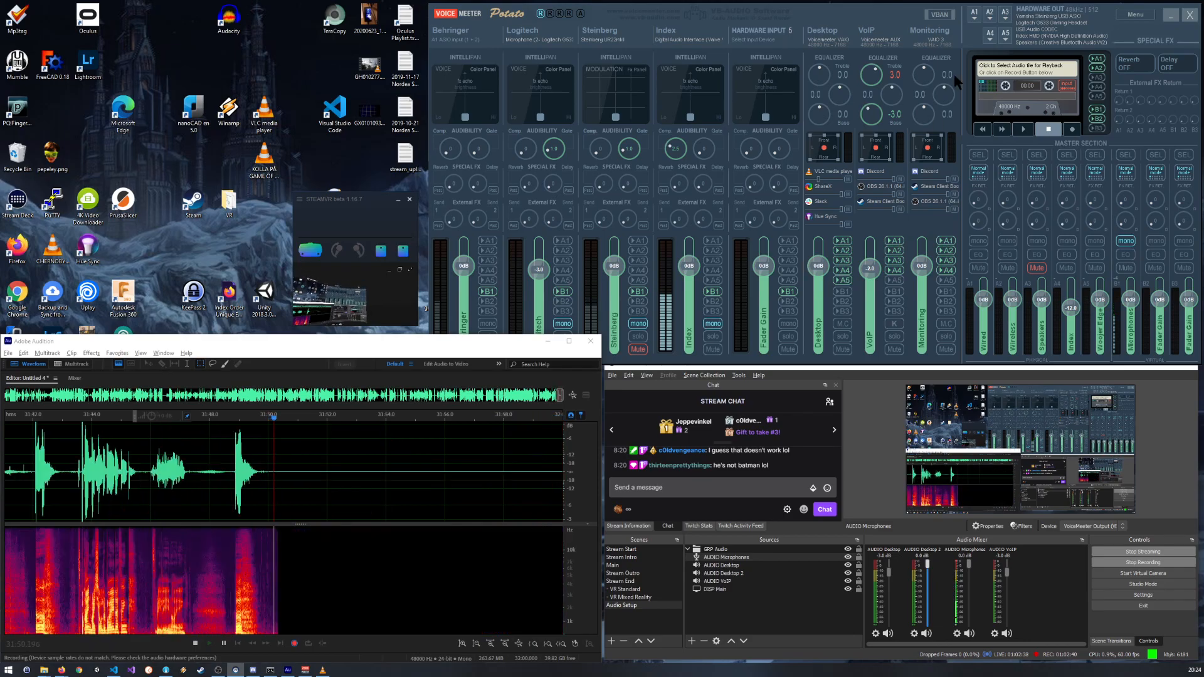
drag(897, 15, 578, 131)
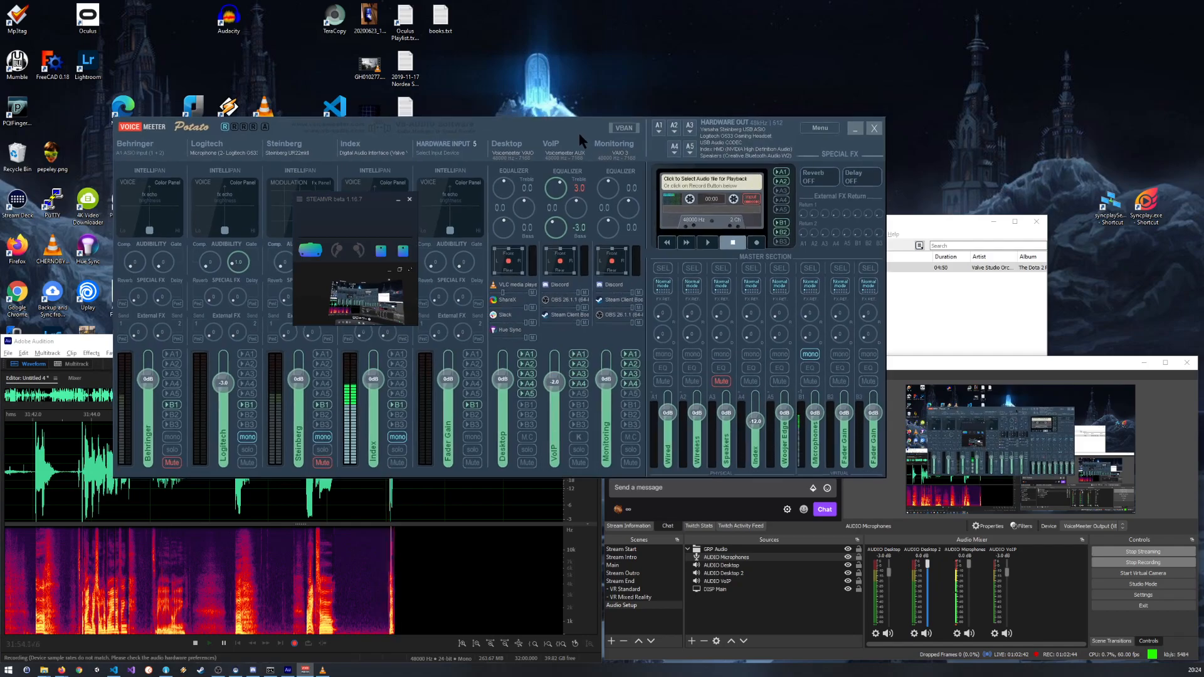
drag(375, 201, 123, 85)
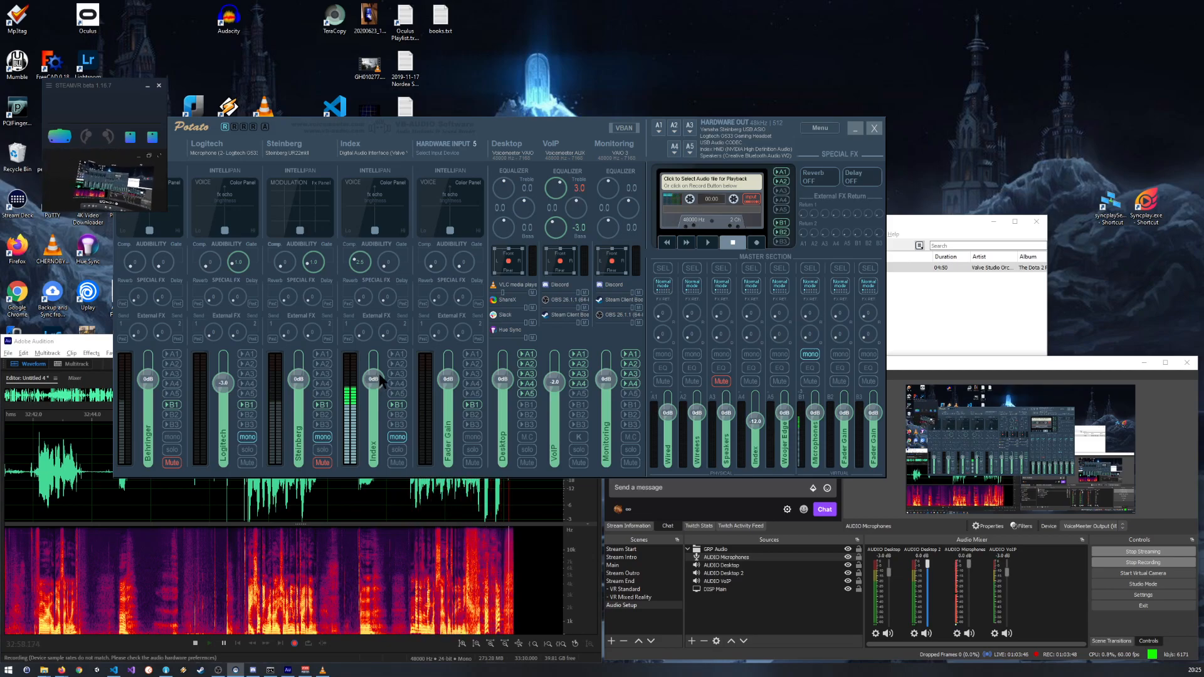
Step: Lower the Index strip's fader to about -21 dB, and move VoiceMeeter aside to look through the OBS stream chat
drag(377, 381, 373, 406)
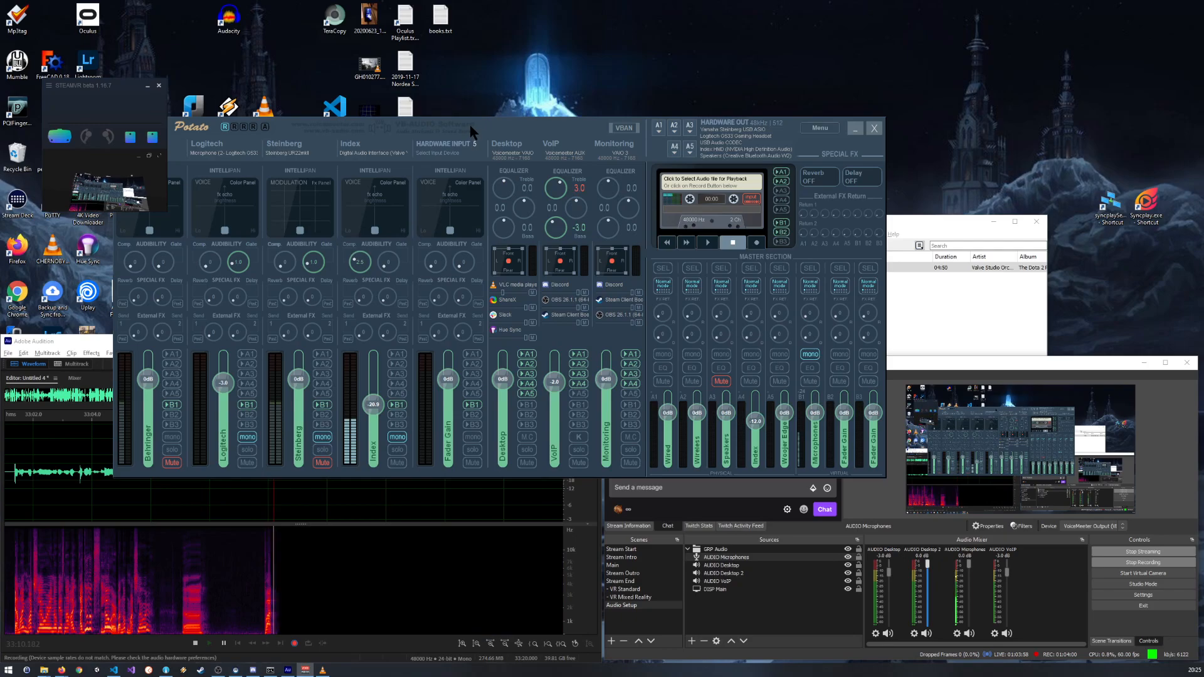
drag(470, 124, 502, 46)
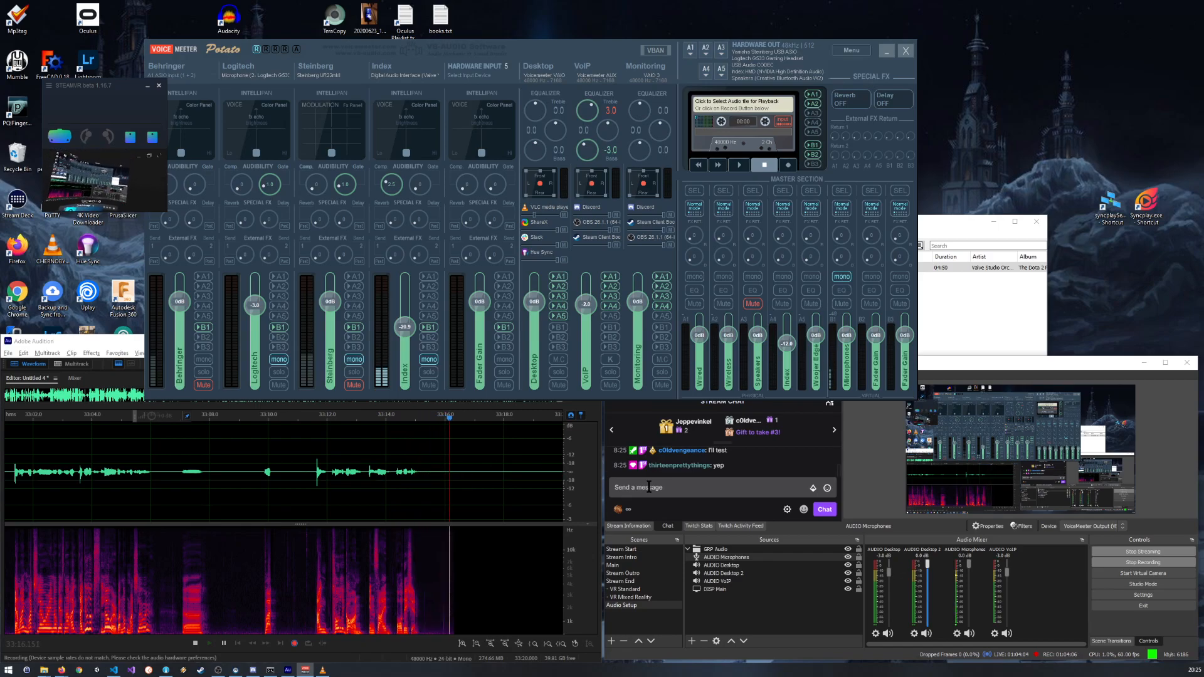
scroll(675, 459, up, 1)
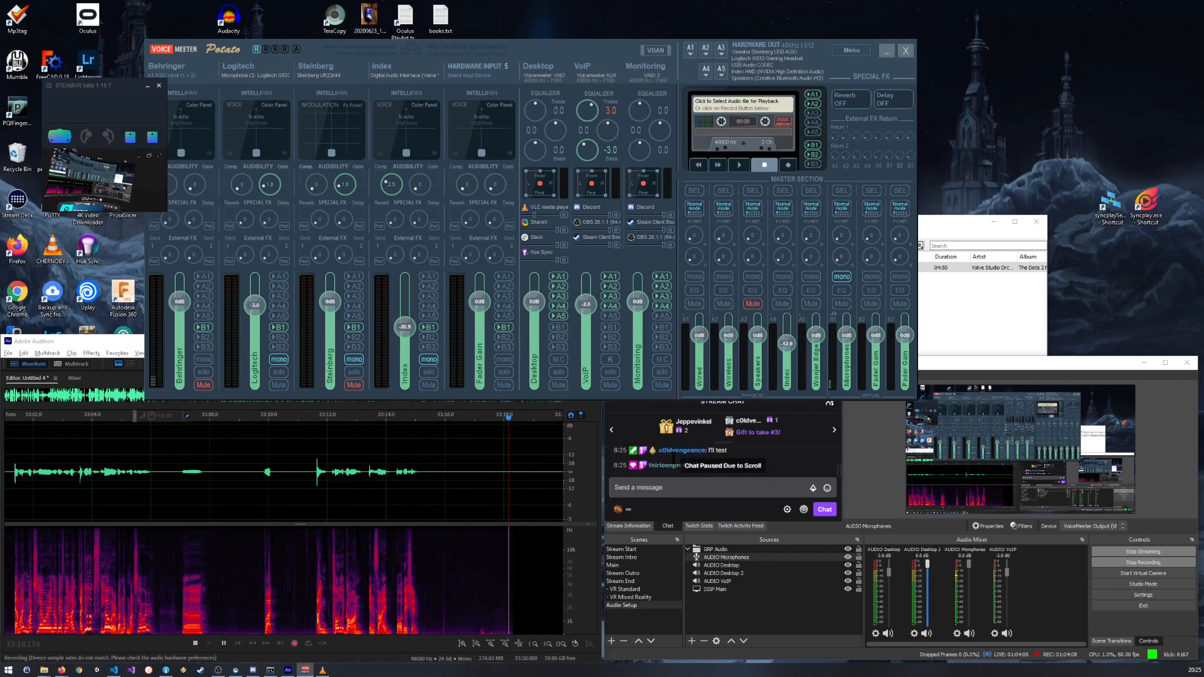
Step: Move the OBS window higher on the desktop so that the full stream chat can be read
scroll(674, 458, down, 1)
scroll(675, 458, up, 1)
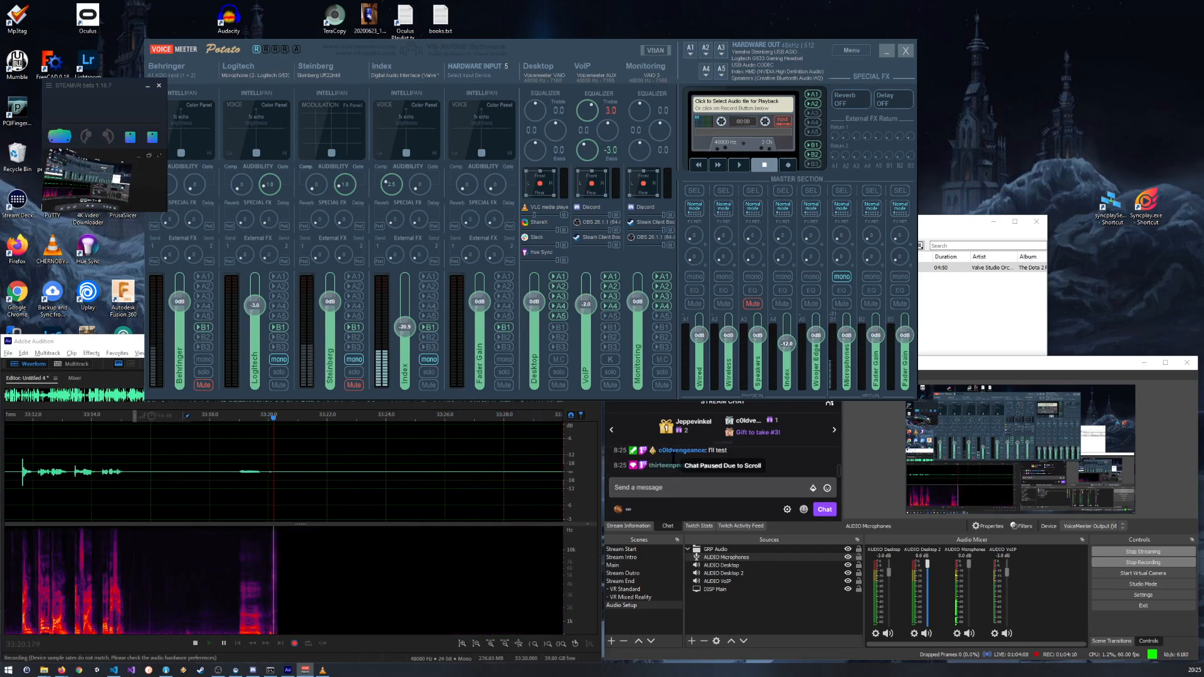
drag(984, 356, 983, 155)
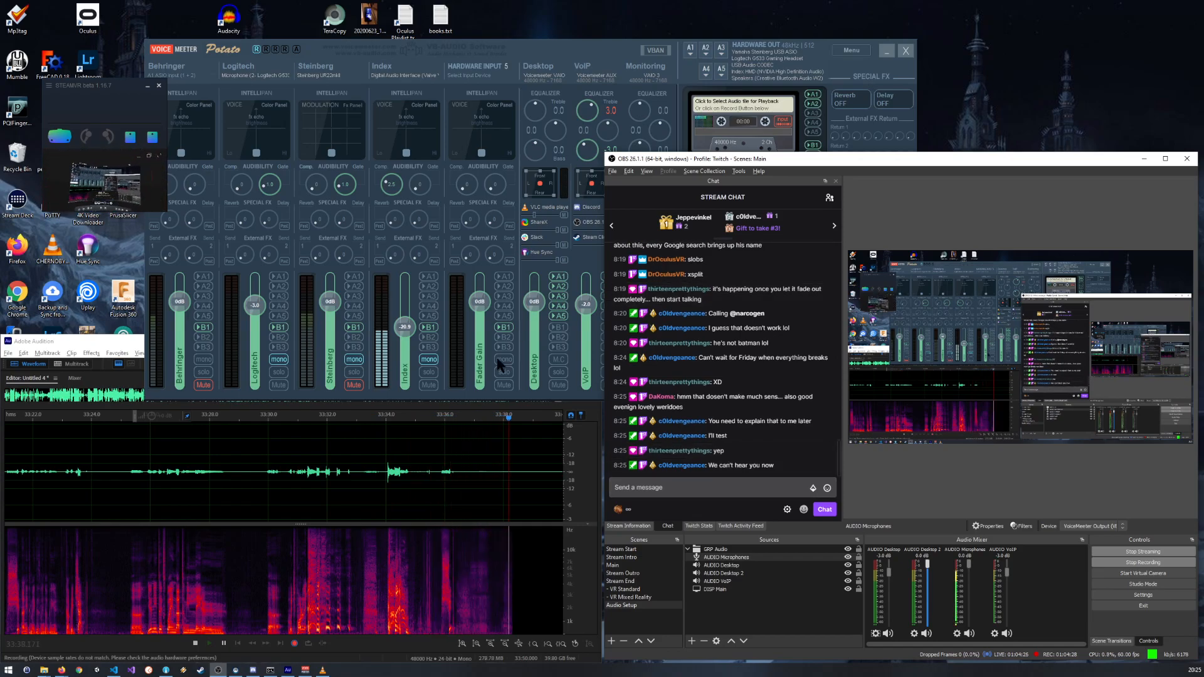
Step: Reset the Index strip's fader to 0 dB, and move the VoiceMeeter and SteamVR windows clear of the Audition waveform
double_click(399, 329)
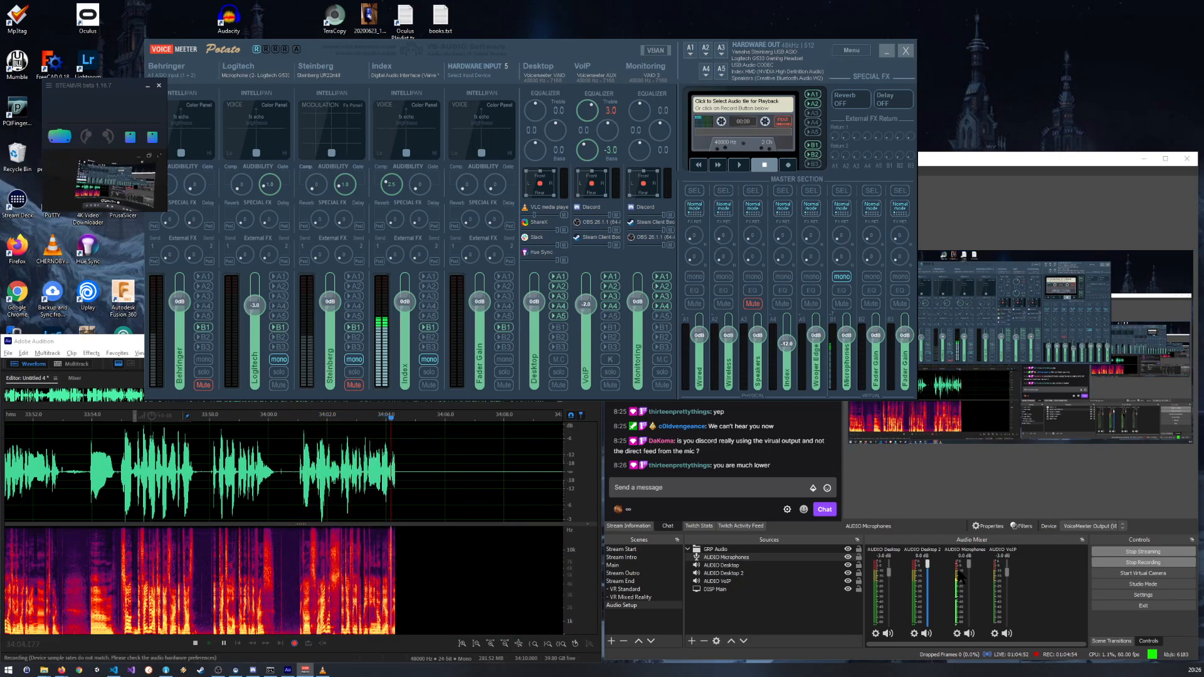
drag(627, 75, 476, 13)
drag(123, 83, 872, 19)
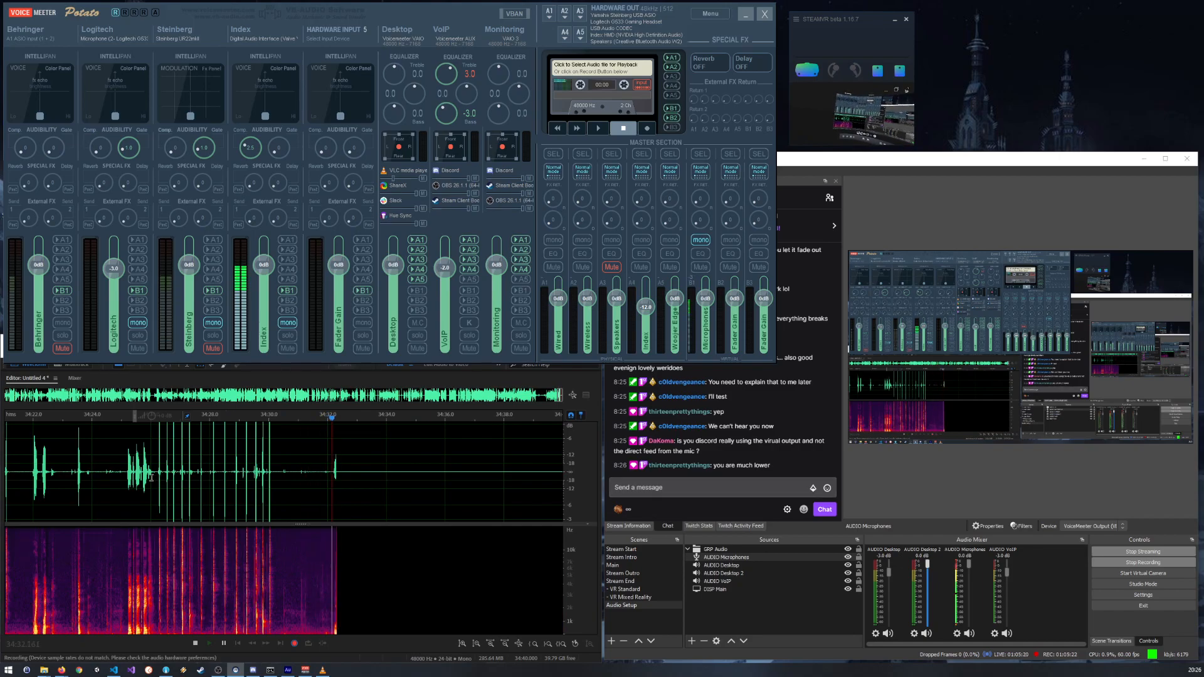
Step: Examine the short spikes near 34:26 in the Audition recording up close and against the surrounding speech
scroll(151, 478, up, 8)
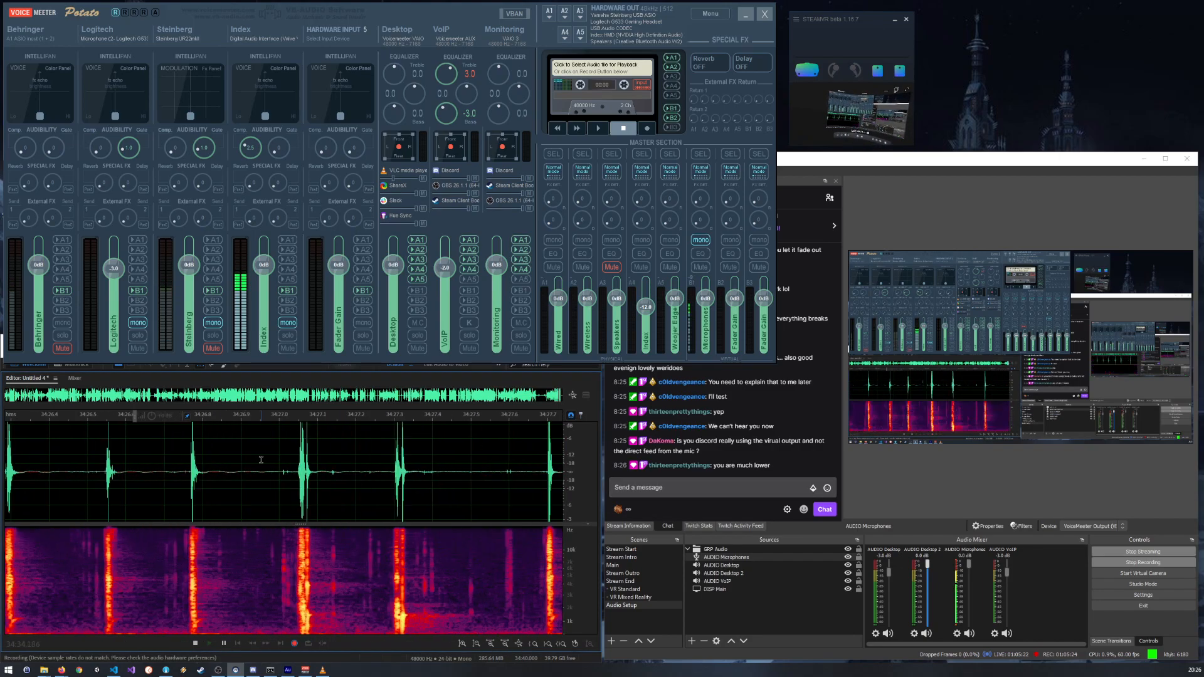
scroll(261, 460, up, 2)
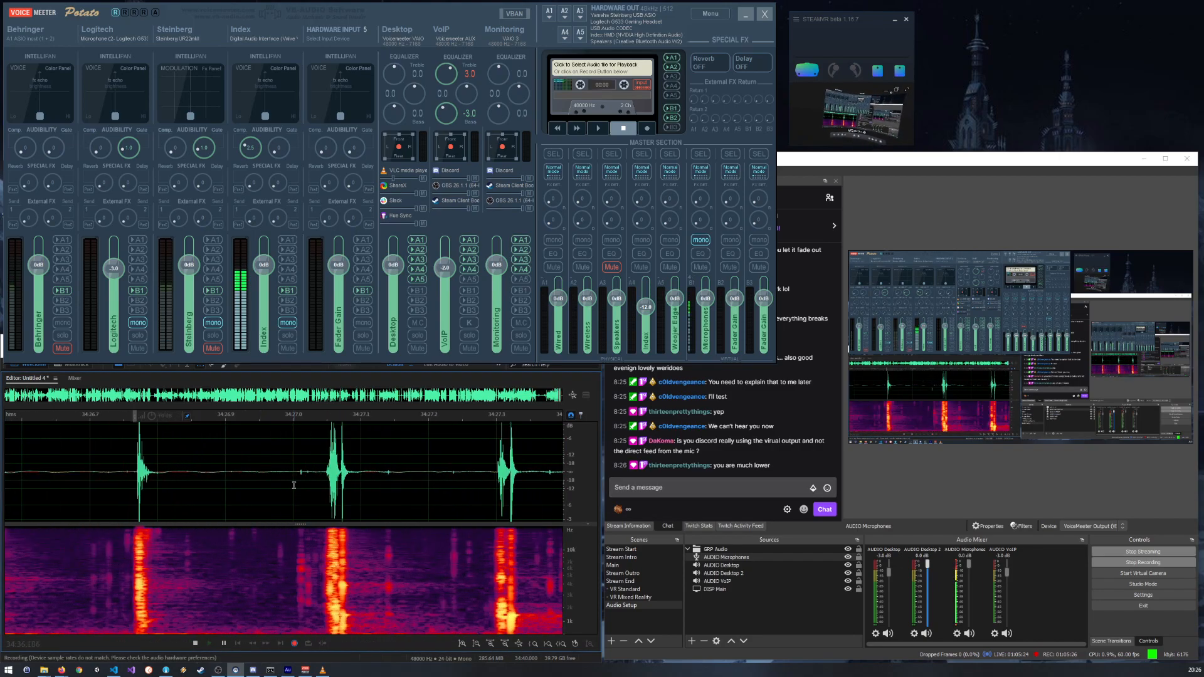
scroll(294, 485, down, 10)
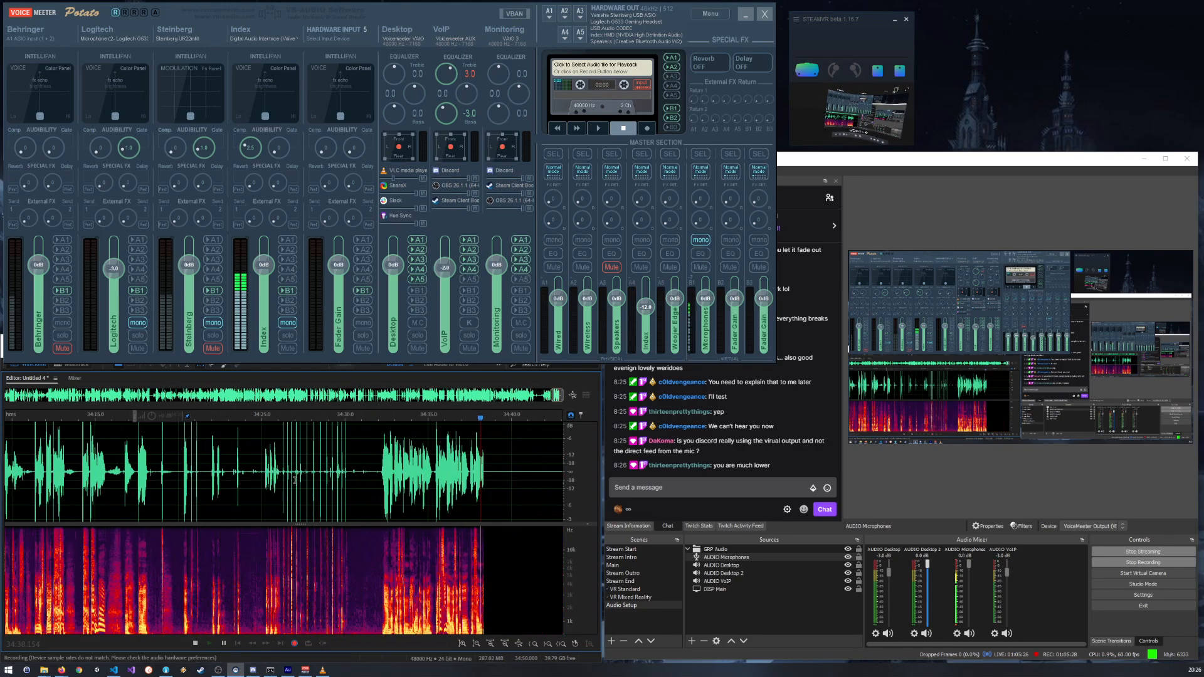
scroll(320, 471, up, 3)
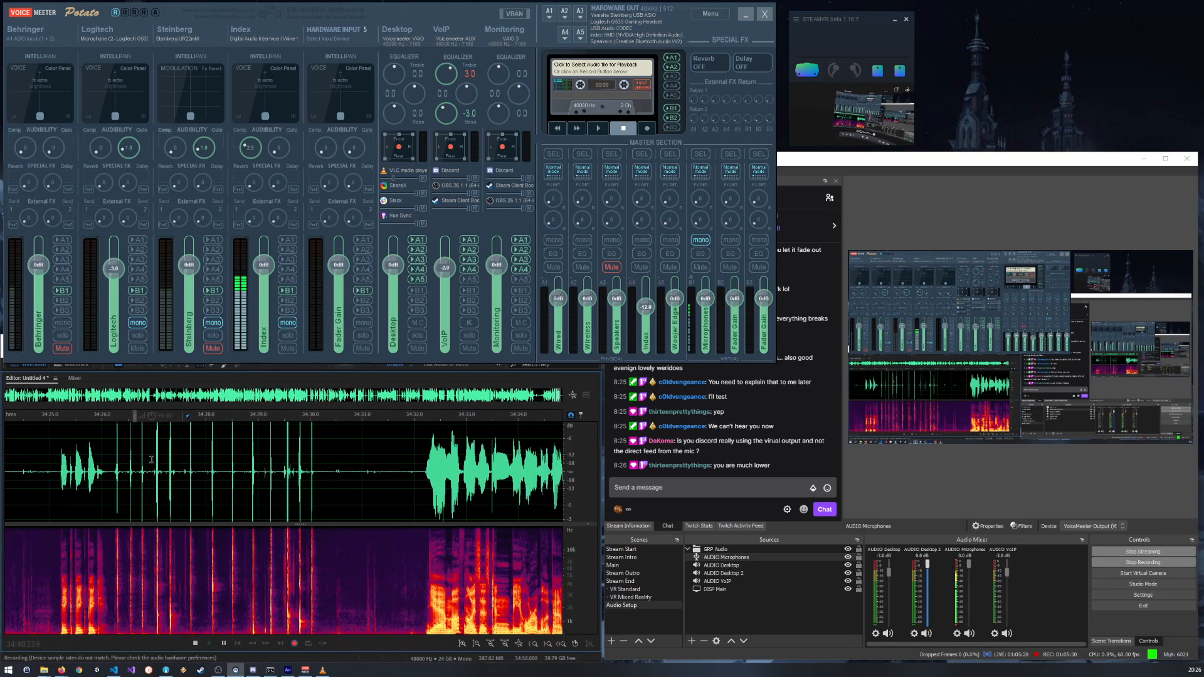
scroll(219, 464, down, 4)
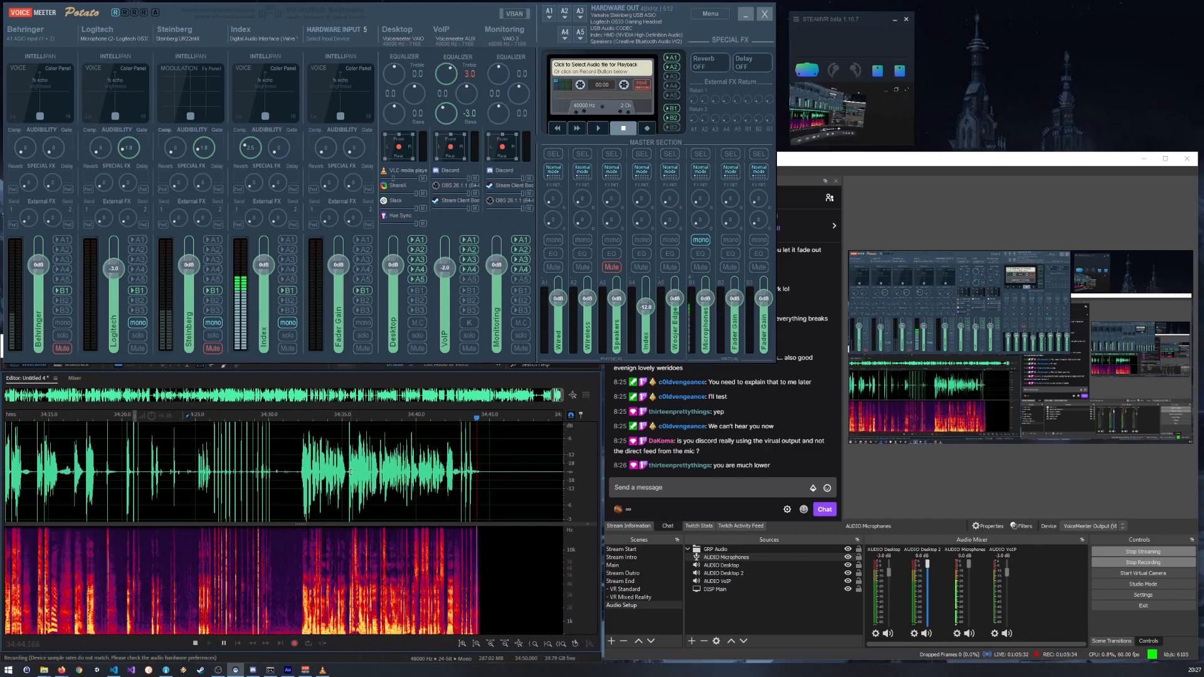
Step: Examine the spikes near 34:43 in Audition at close range, and compare them with the speech after 34:50
scroll(499, 465, up, 6)
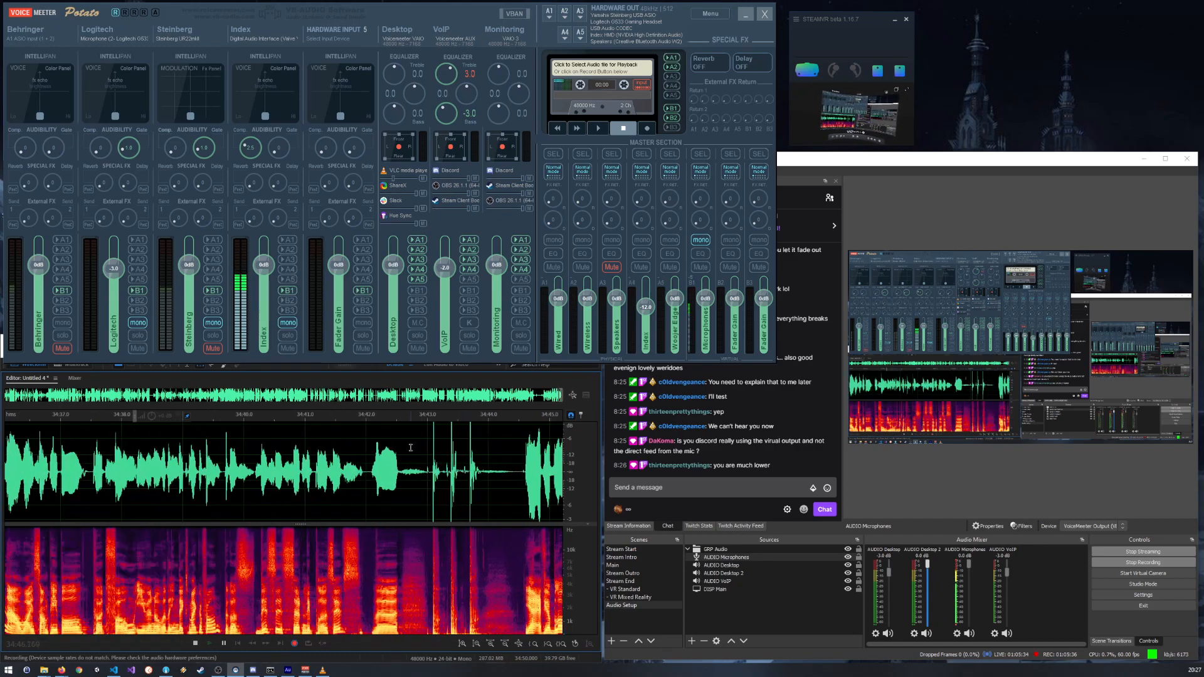
scroll(489, 465, up, 2)
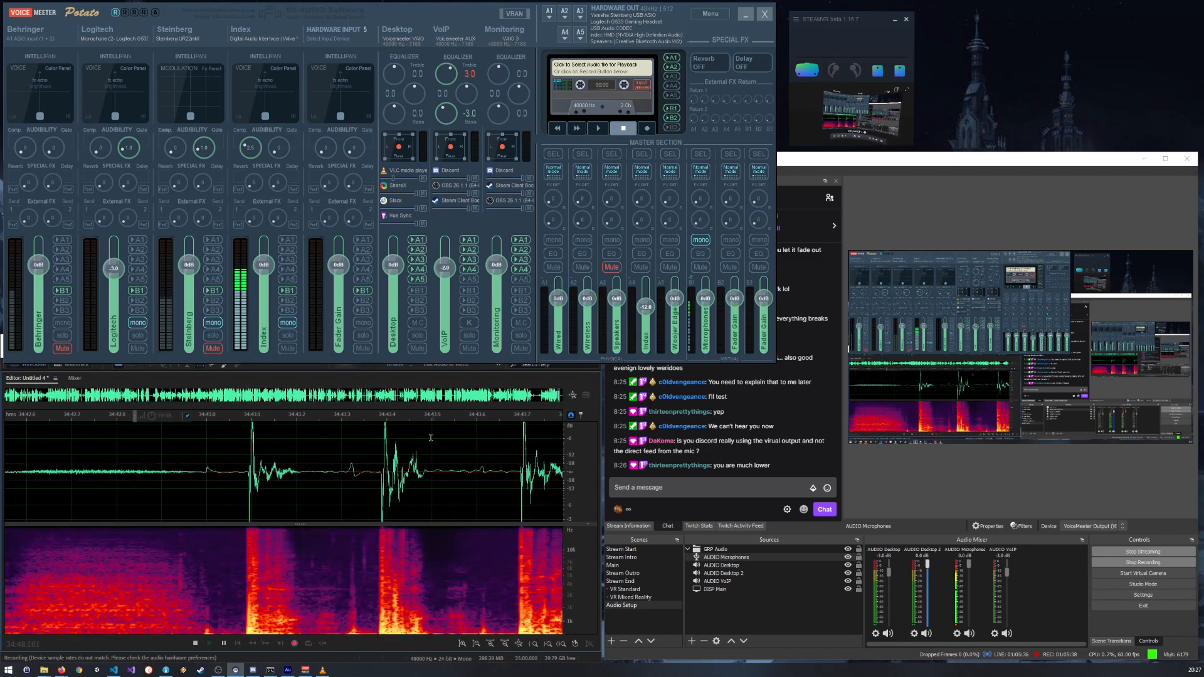
scroll(338, 448, up, 1)
scroll(233, 463, down, 1)
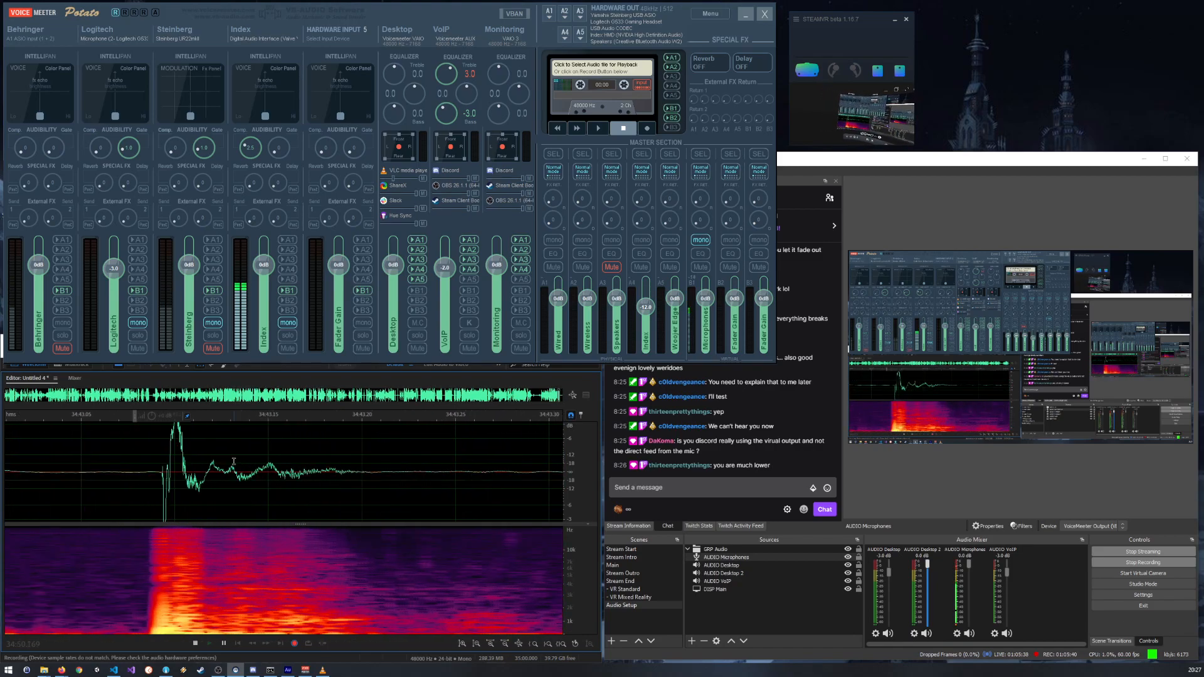
scroll(233, 462, down, 10)
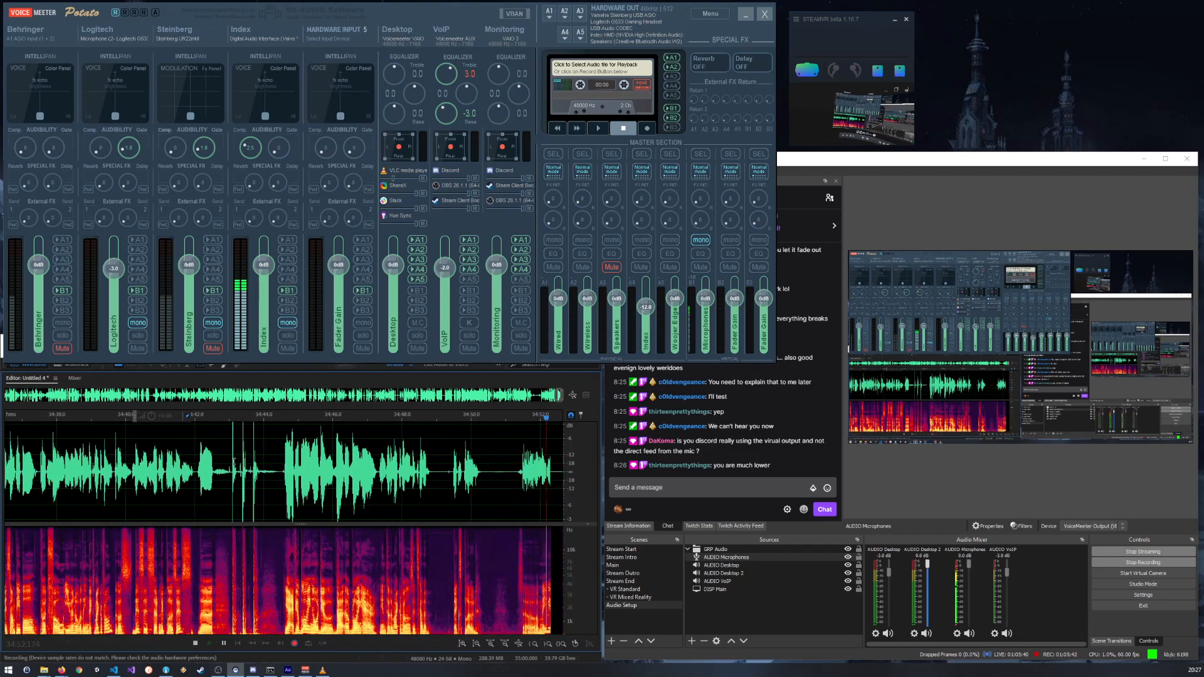
scroll(533, 462, up, 6)
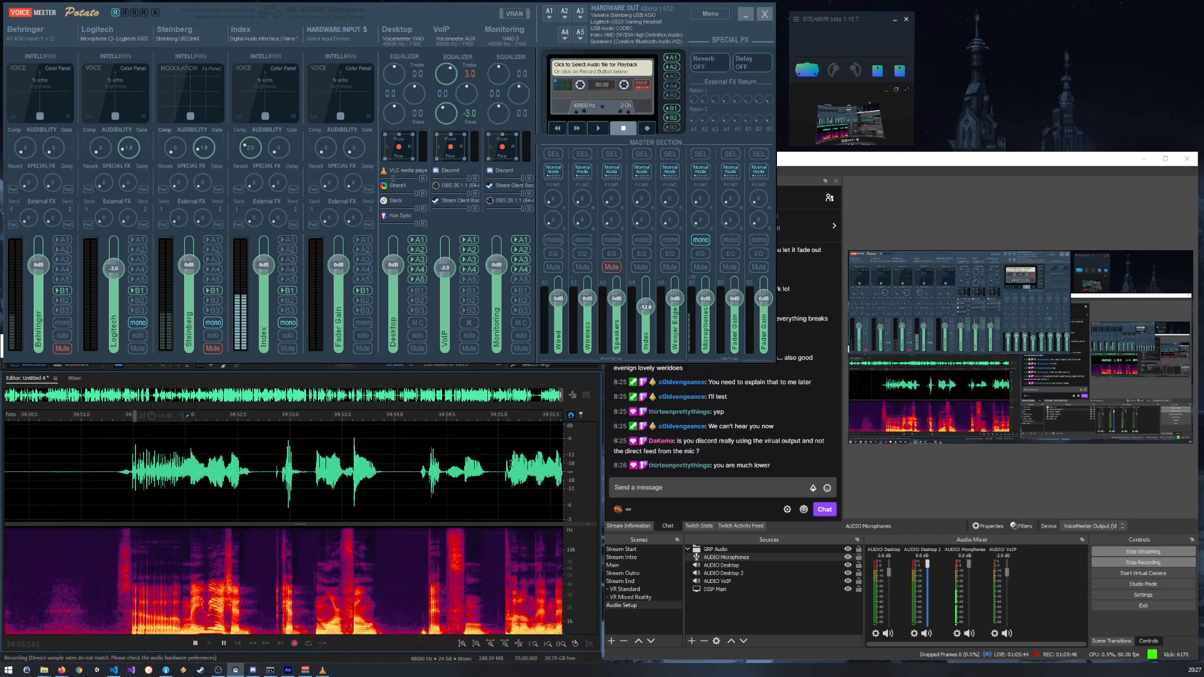
scroll(507, 458, down, 3)
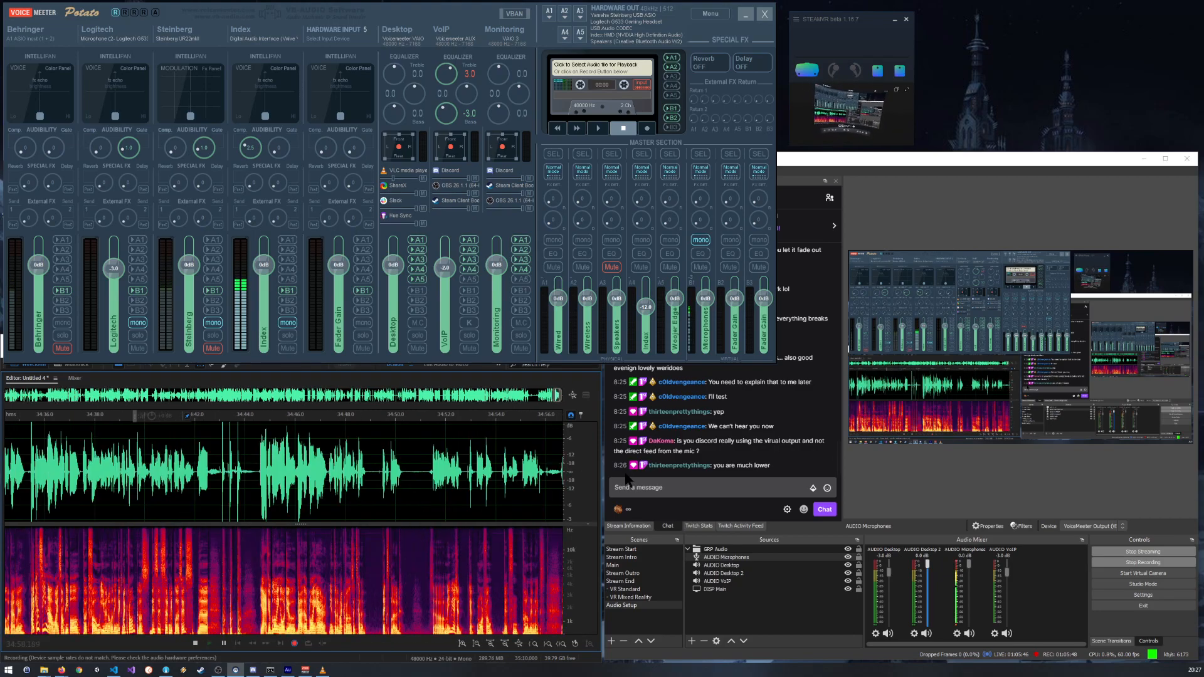
Step: Bring Audition to the front and stop the recording
click(580, 417)
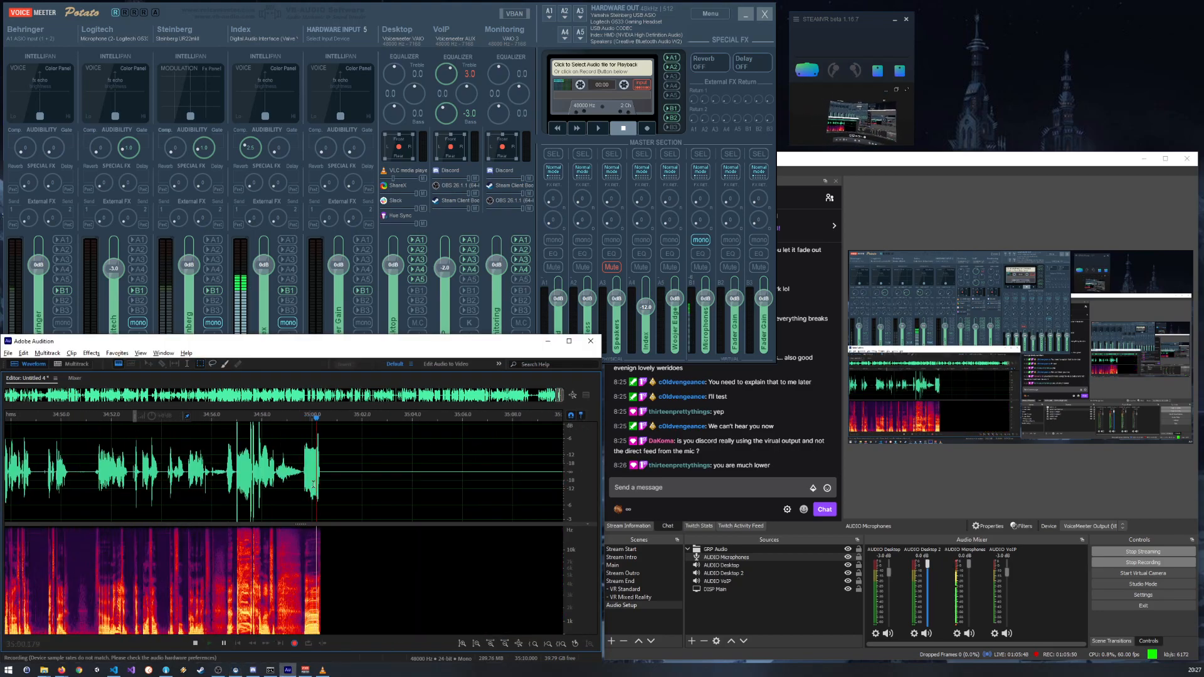
scroll(356, 467, up, 3)
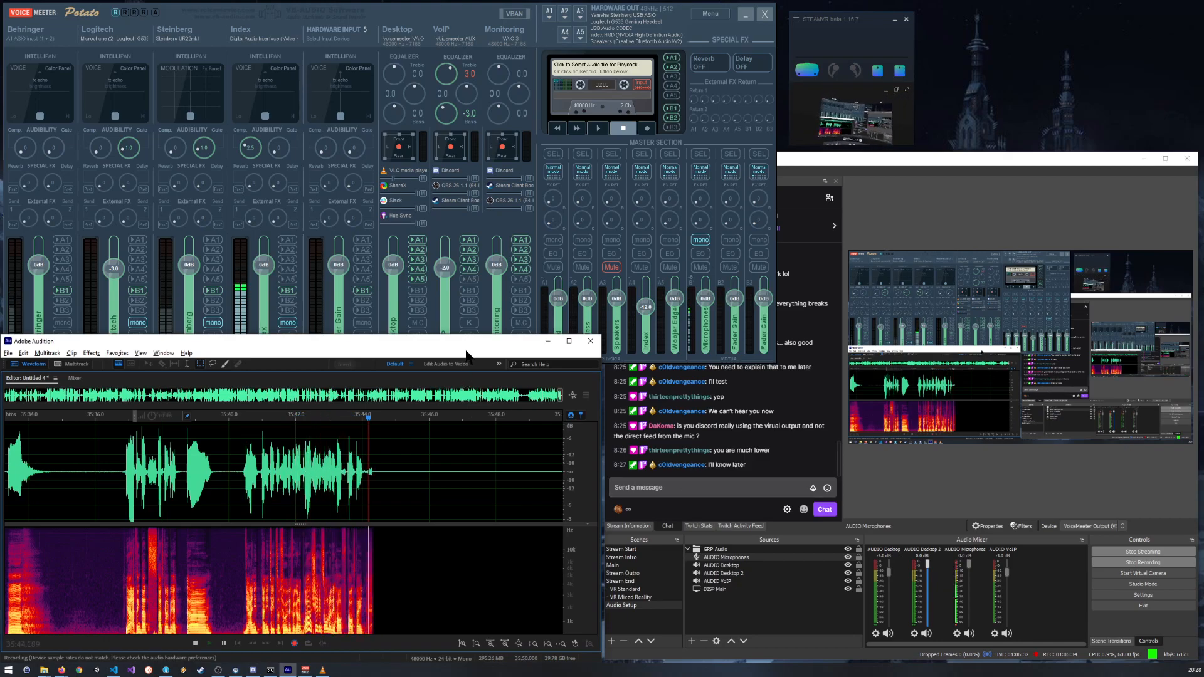
click(195, 644)
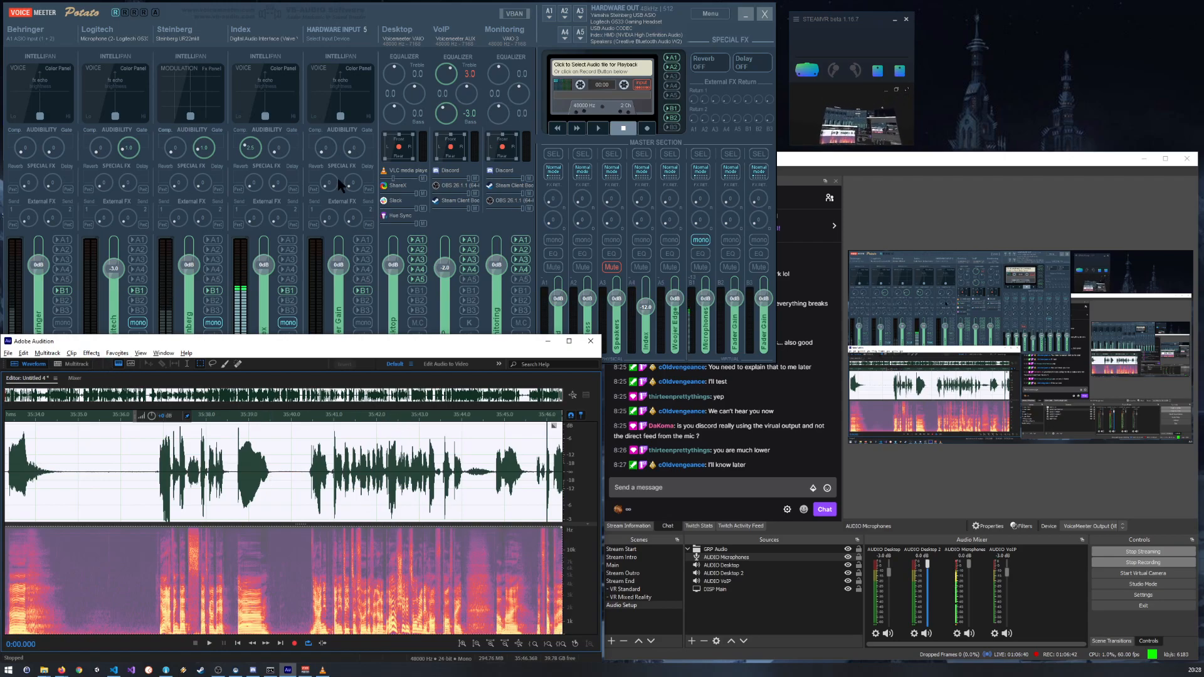
Step: Switch to OBS and maximize its window, ready to follow the stream chat
click(437, 19)
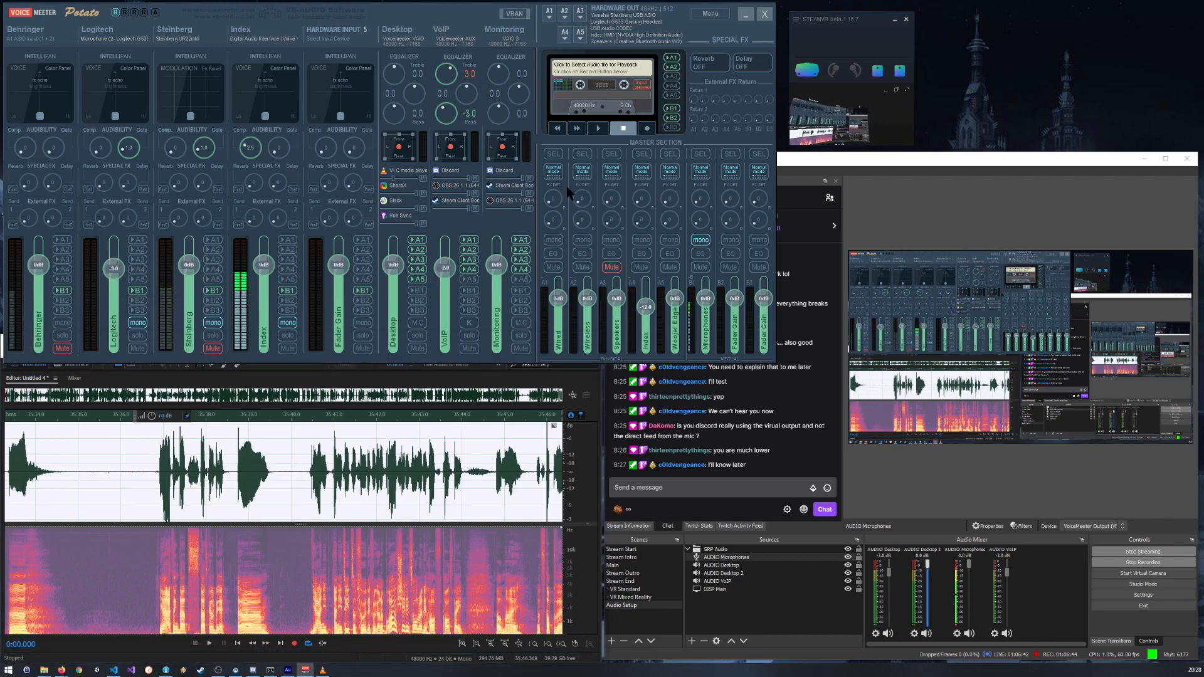
drag(871, 159, 540, 150)
double_click(541, 151)
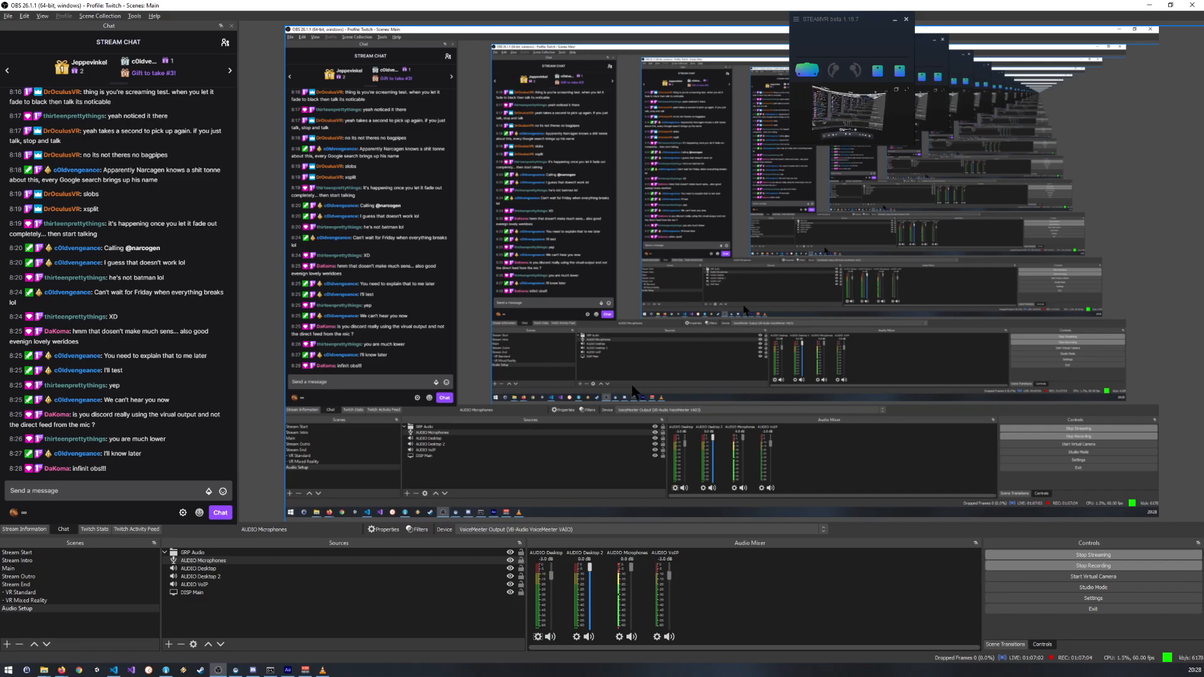
click(152, 488)
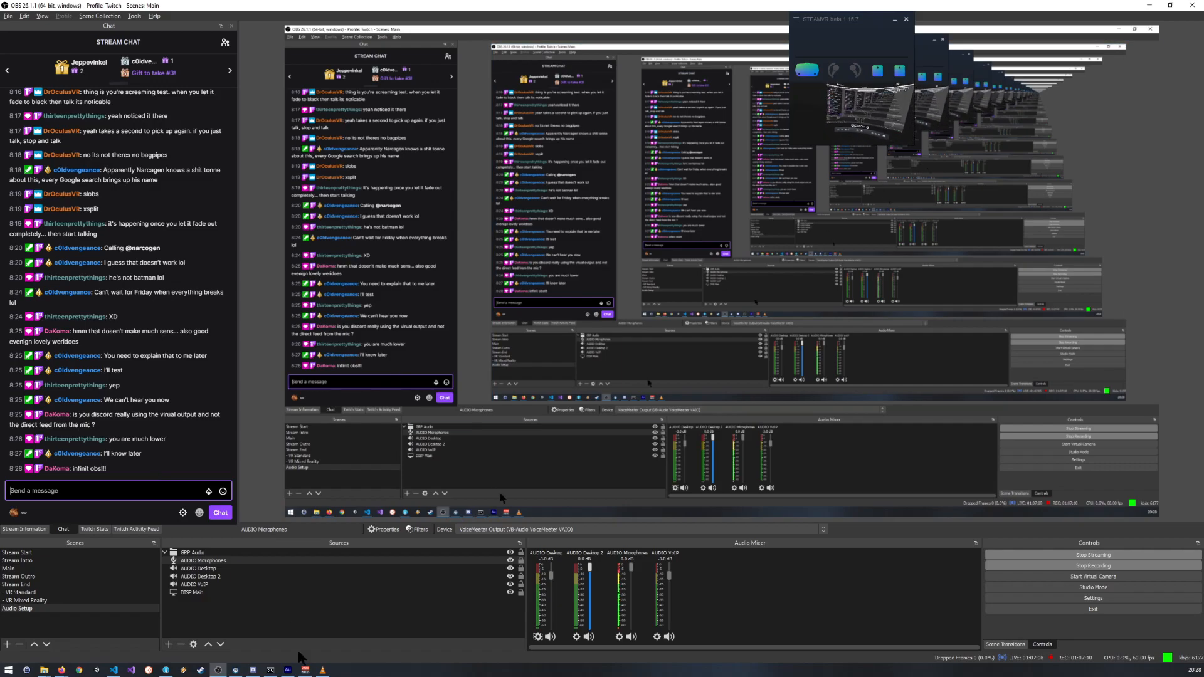
Step: Bring VoiceMeeter up over OBS, move it to the middle of the screen and close its window
click(305, 670)
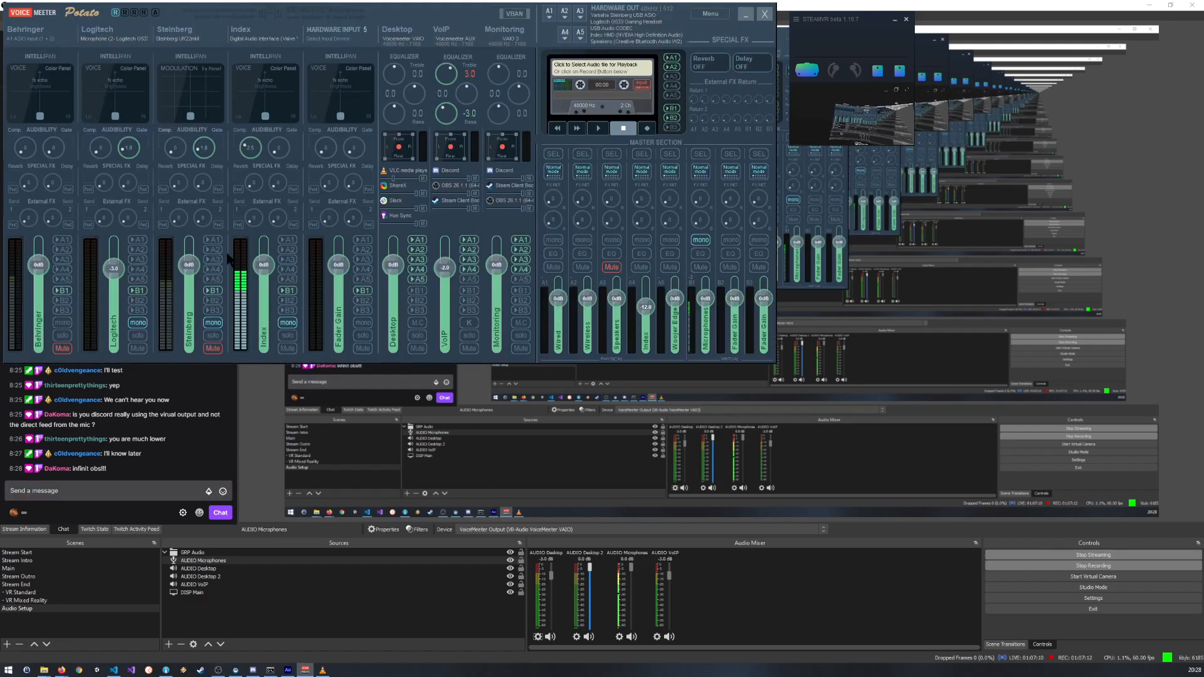
drag(443, 10, 747, 252)
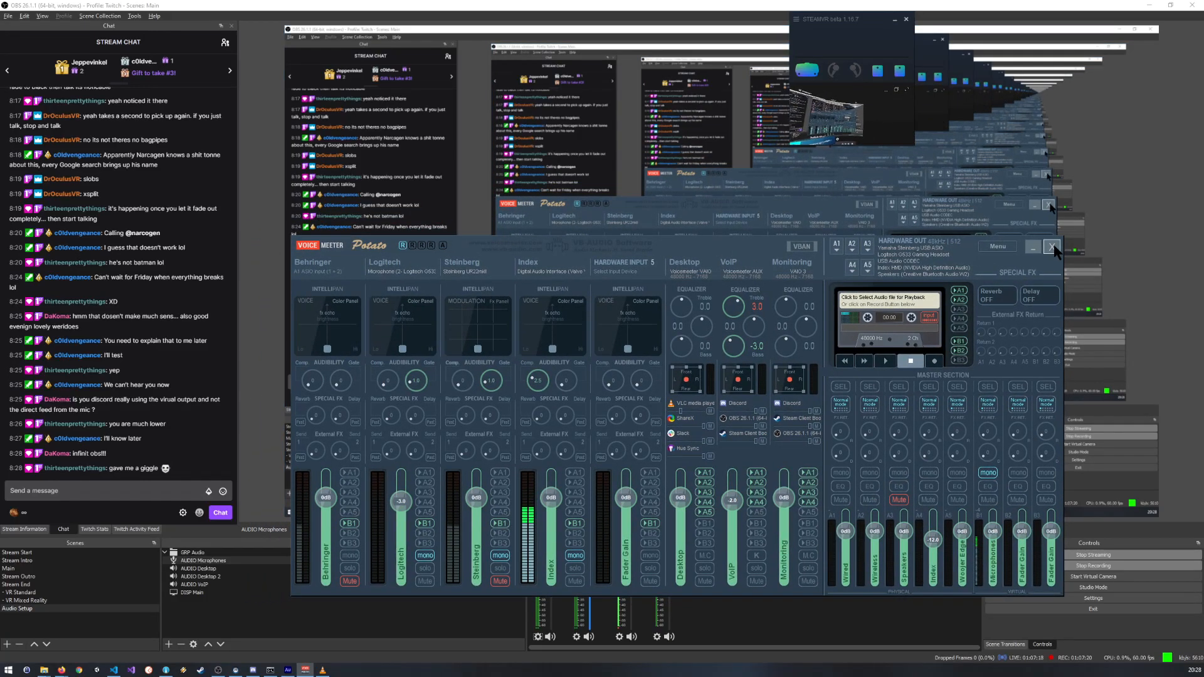
click(826, 224)
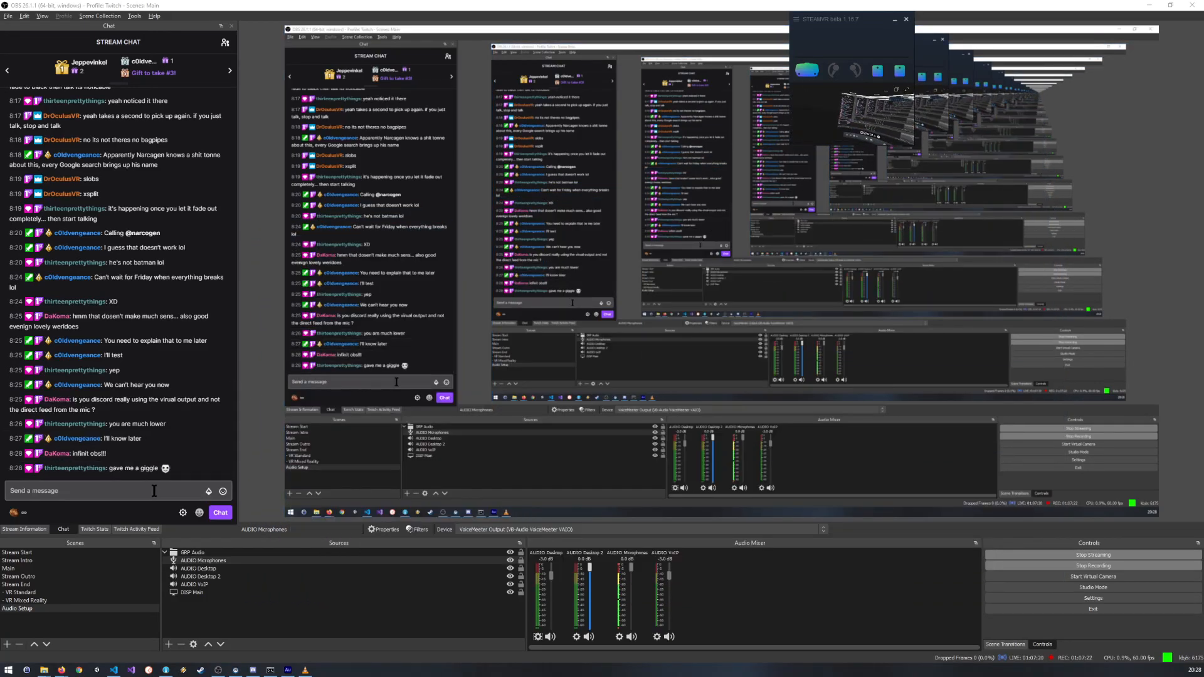
Step: Switch OBS from the Audio Setup scene to the Main scene and look through its sources
click(113, 491)
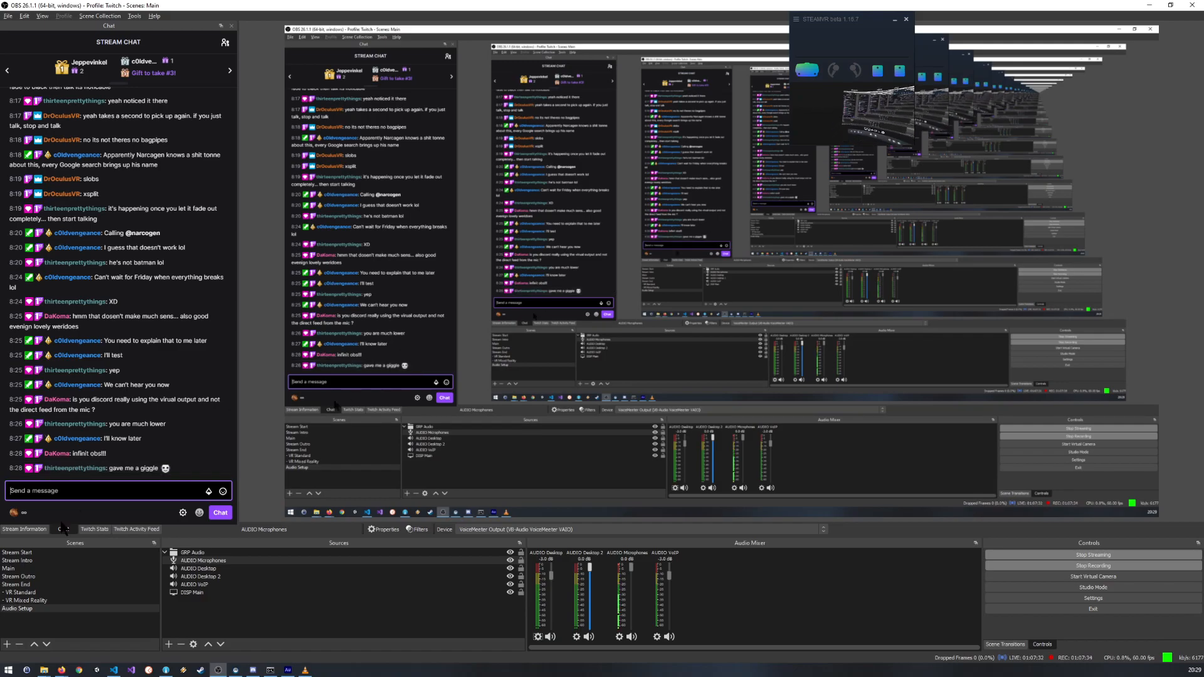
click(36, 570)
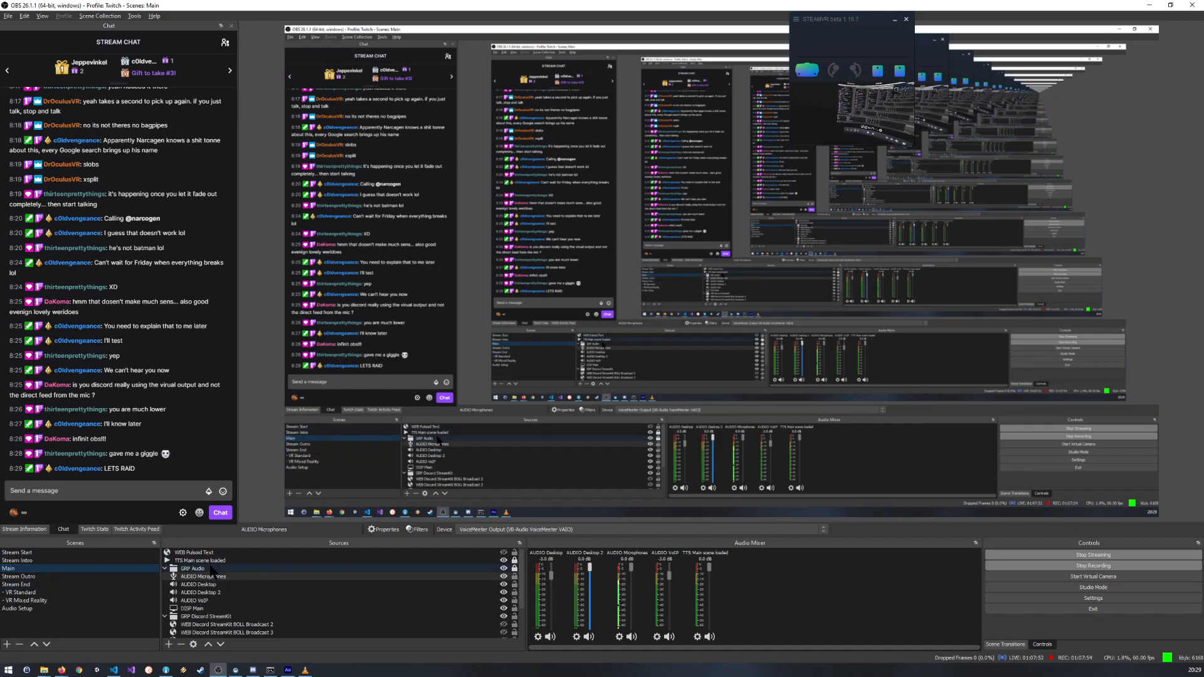
scroll(212, 571, down, 2)
scroll(213, 567, up, 2)
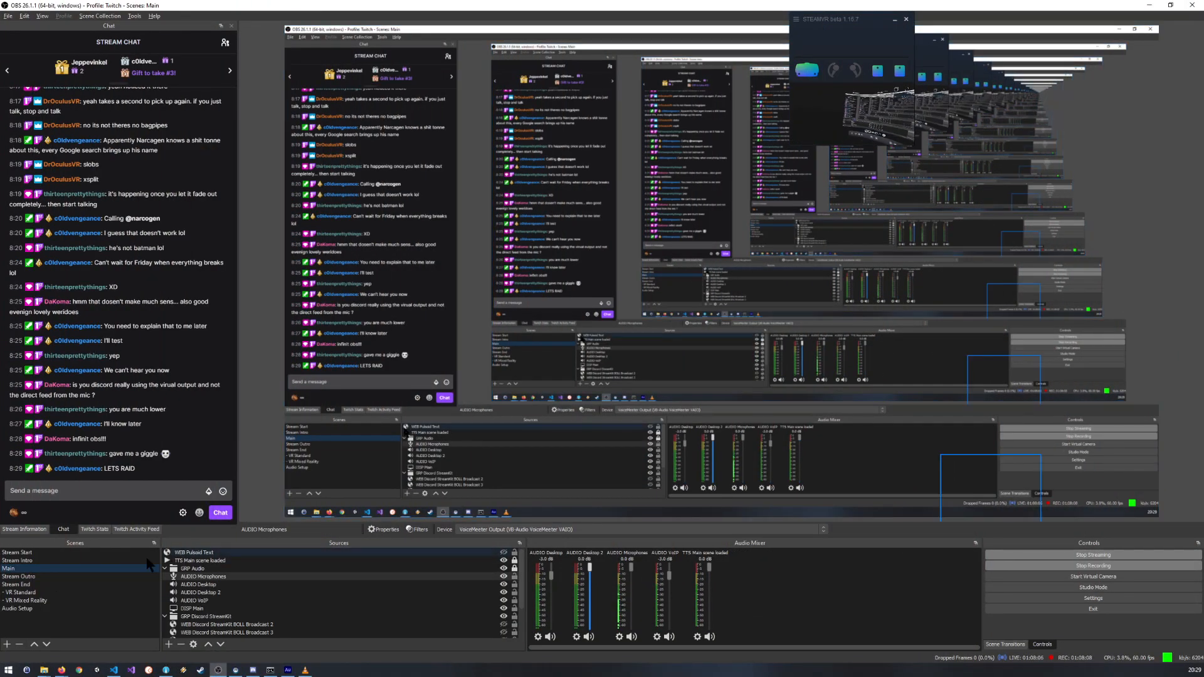
Step: View the Audio Setup and VR Mixed Reality scenes in OBS, and return to the Main scene
click(22, 609)
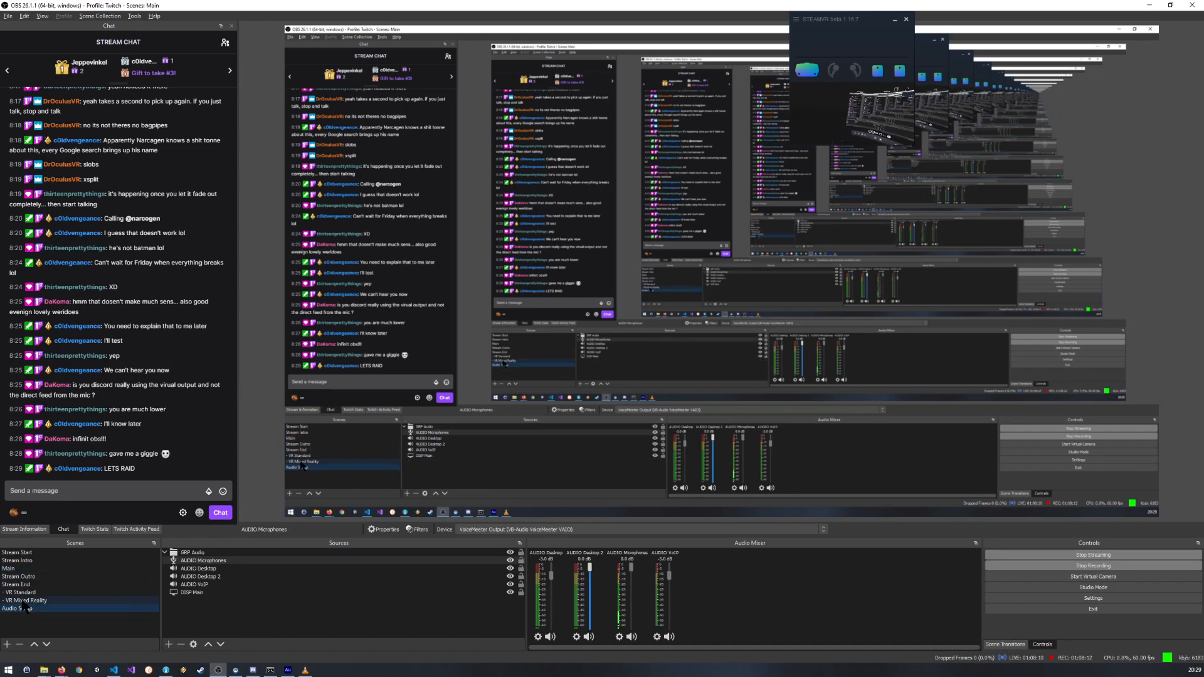
click(24, 601)
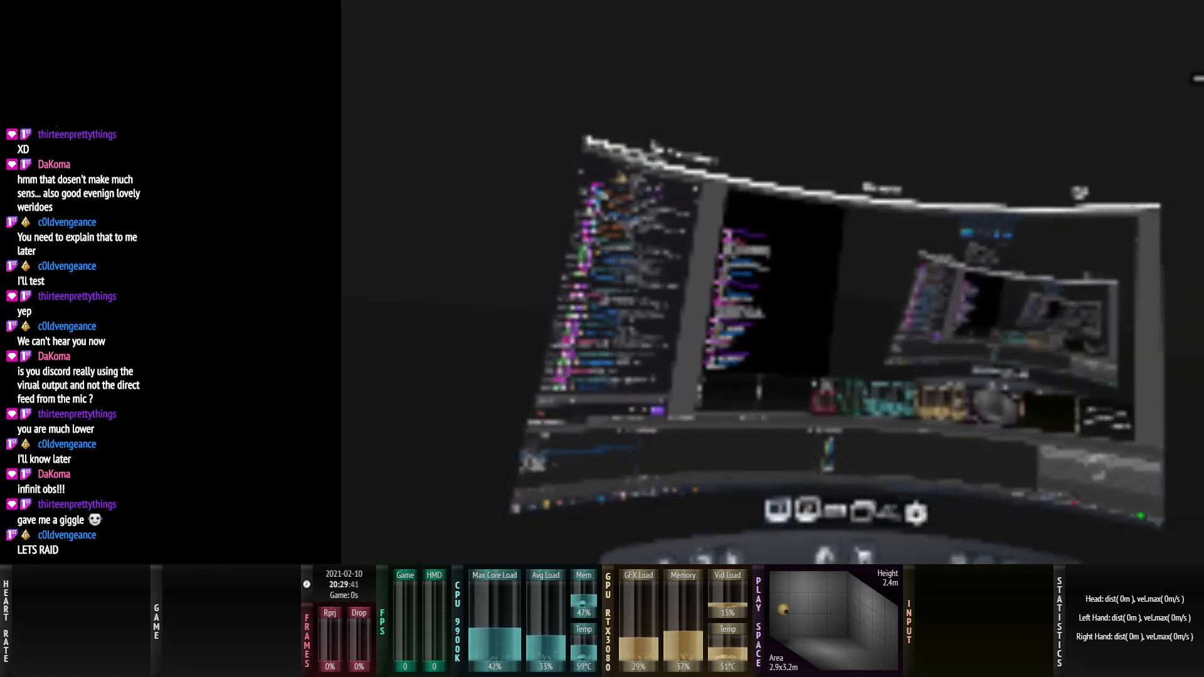
click(27, 611)
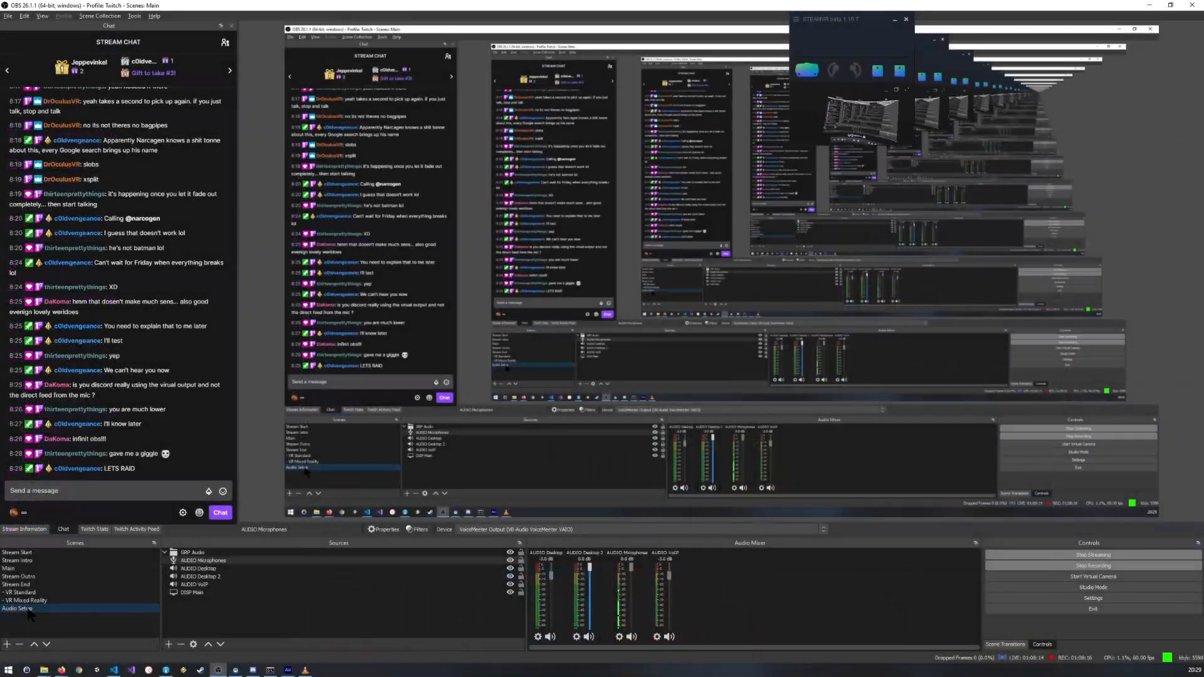
click(28, 569)
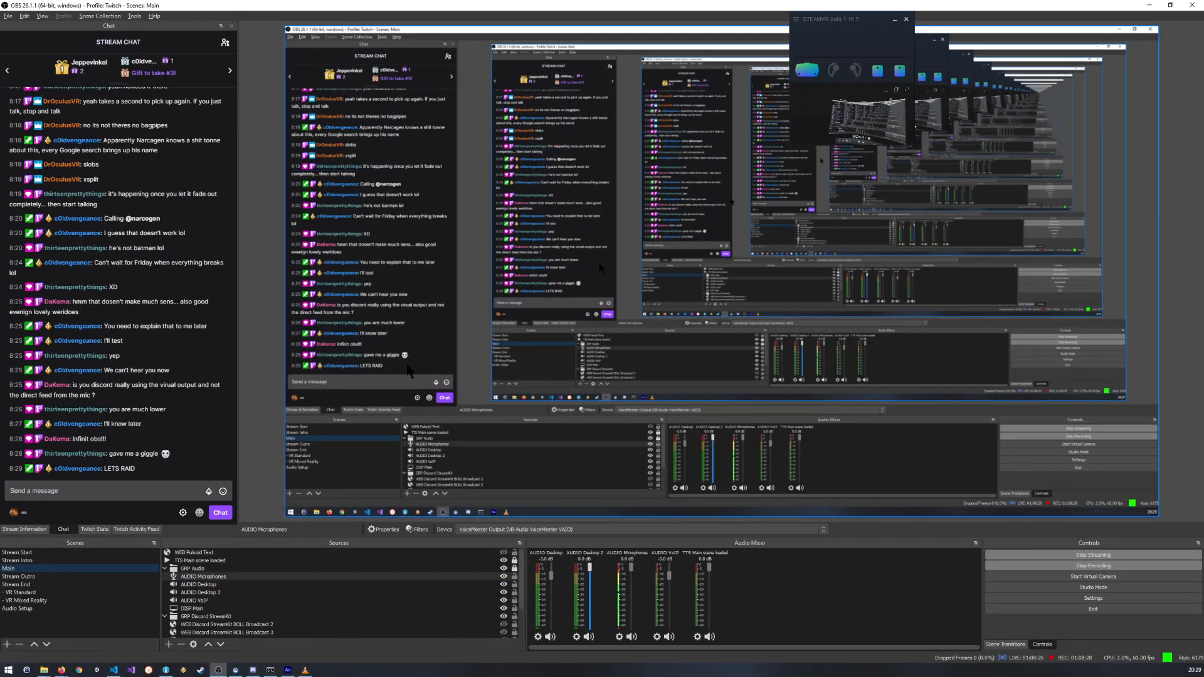
Step: Select the "TTS Main scene loaded" source, look through the Main scene's sources, and briefly restore the OBS window before maximizing it again
click(202, 562)
scroll(208, 564, down, 2)
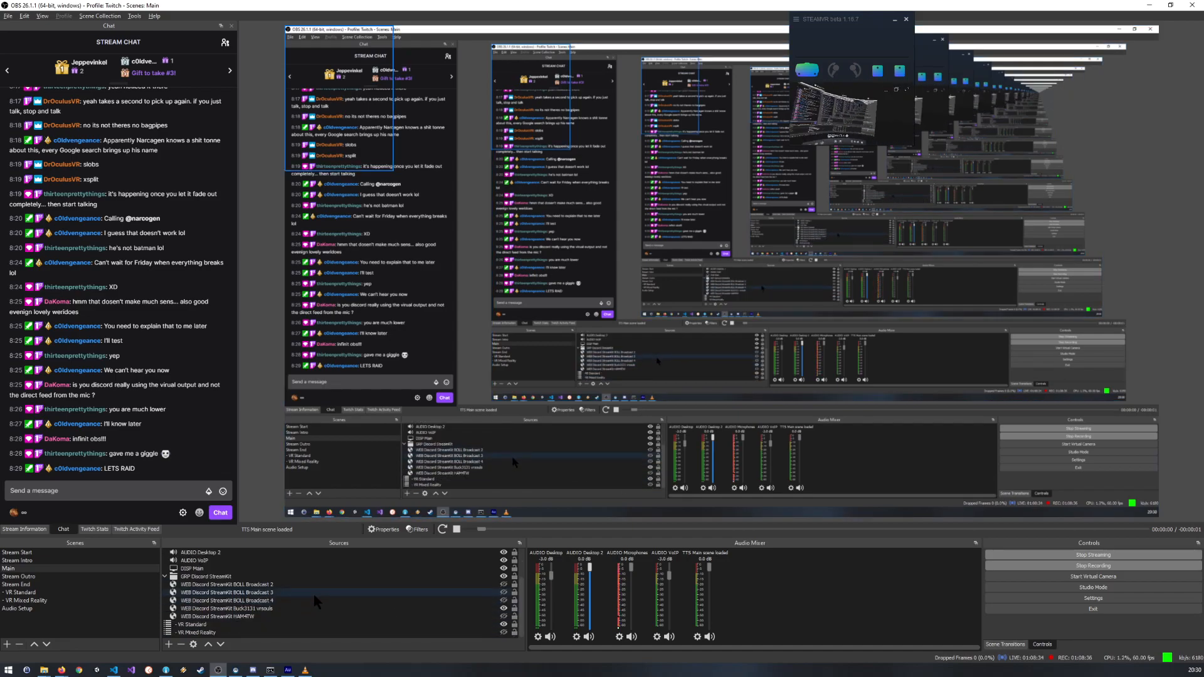
scroll(314, 607, up, 2)
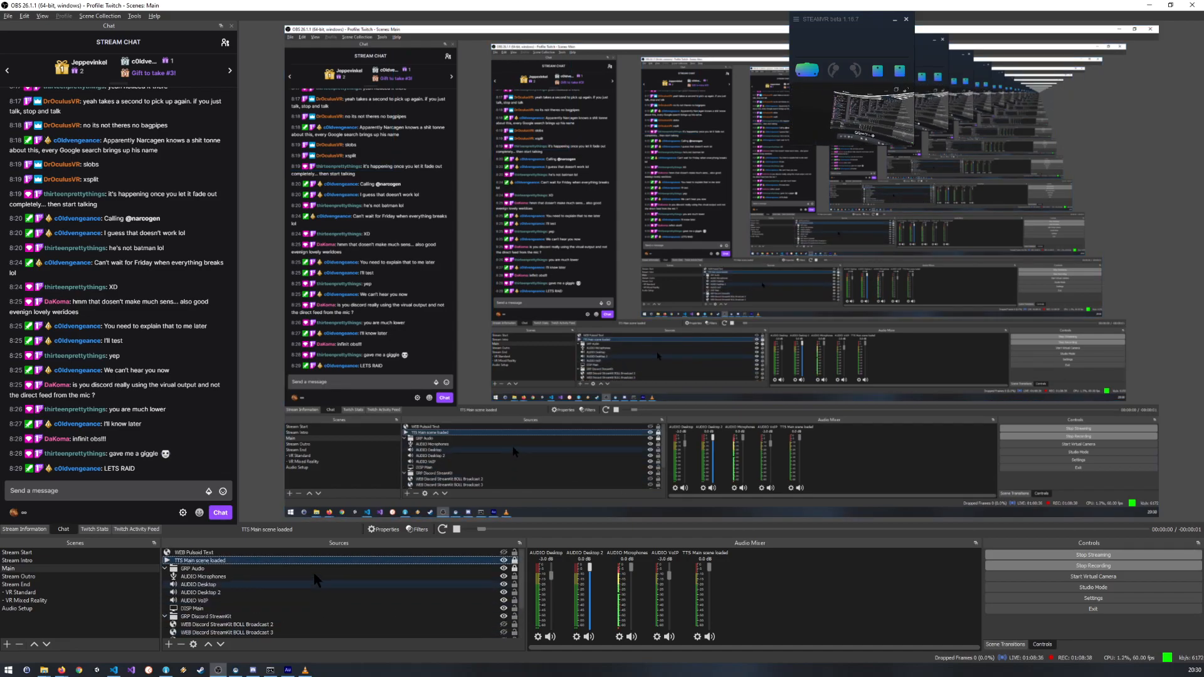
drag(403, 8, 422, 174)
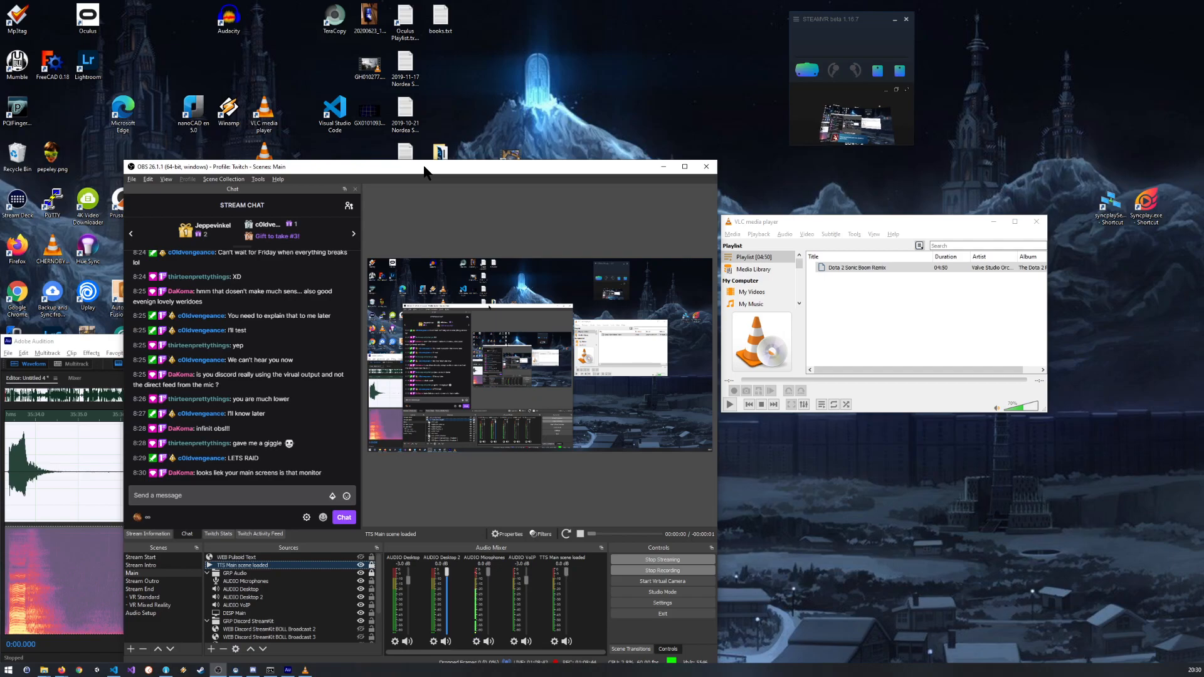
double_click(426, 168)
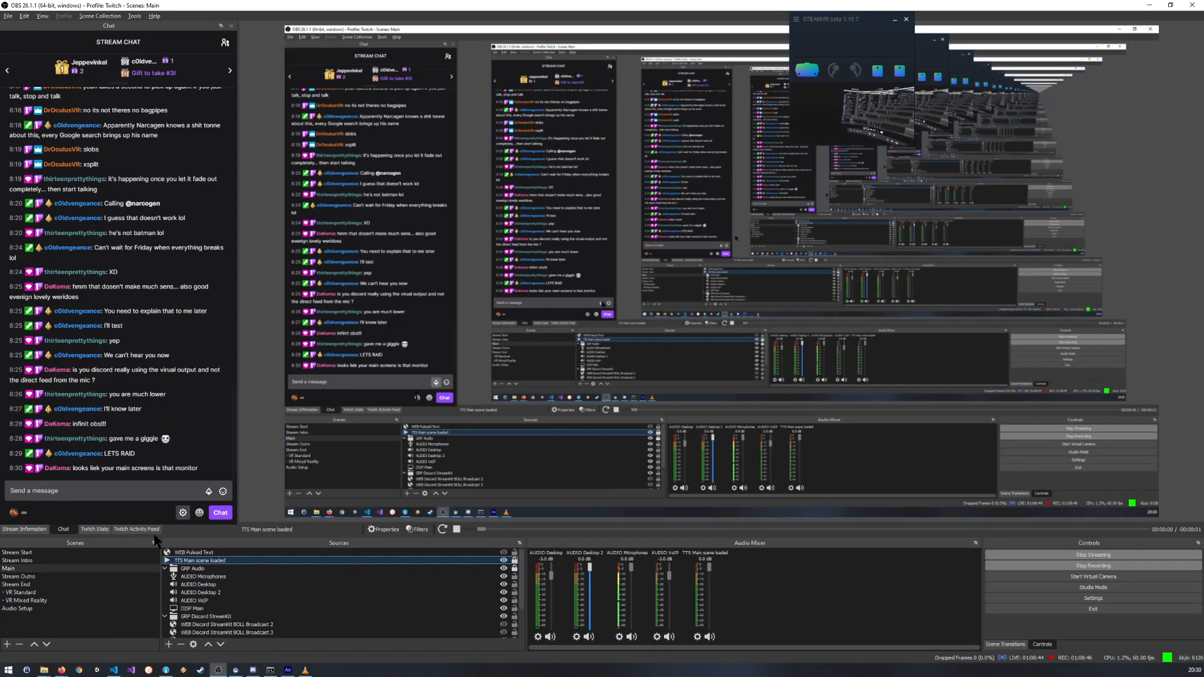
Step: View the Audio Setup scene in OBS, return to the Main scene, look through its sources and select the DISP Main source
click(19, 609)
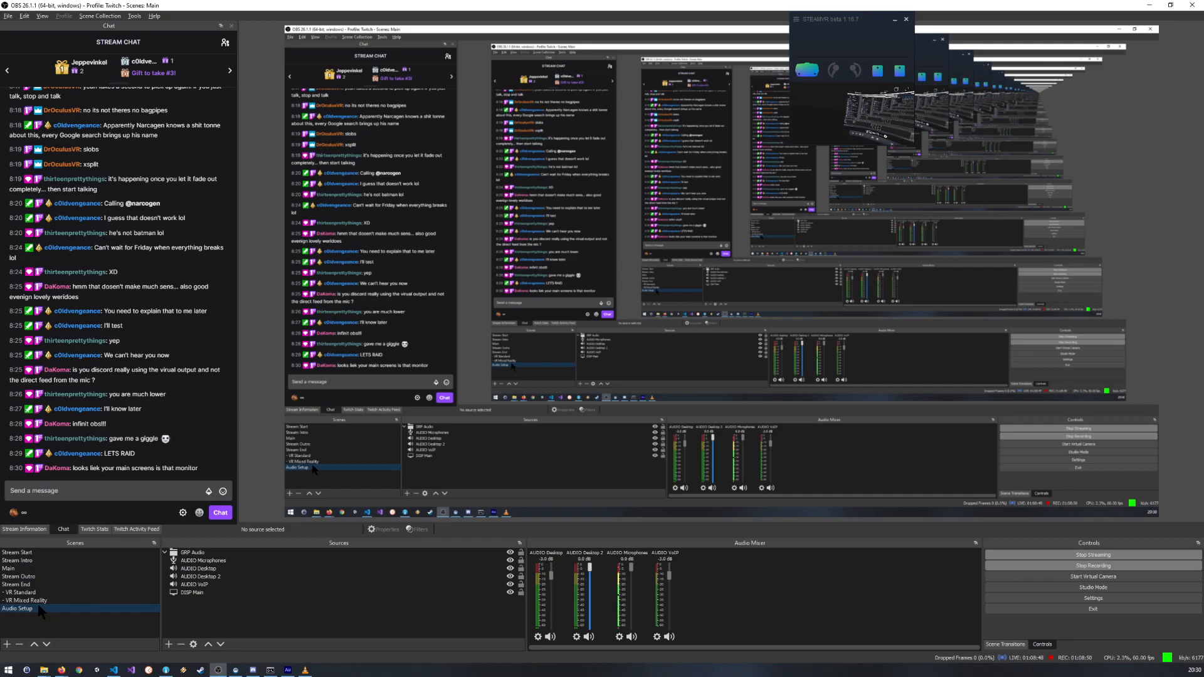
click(38, 567)
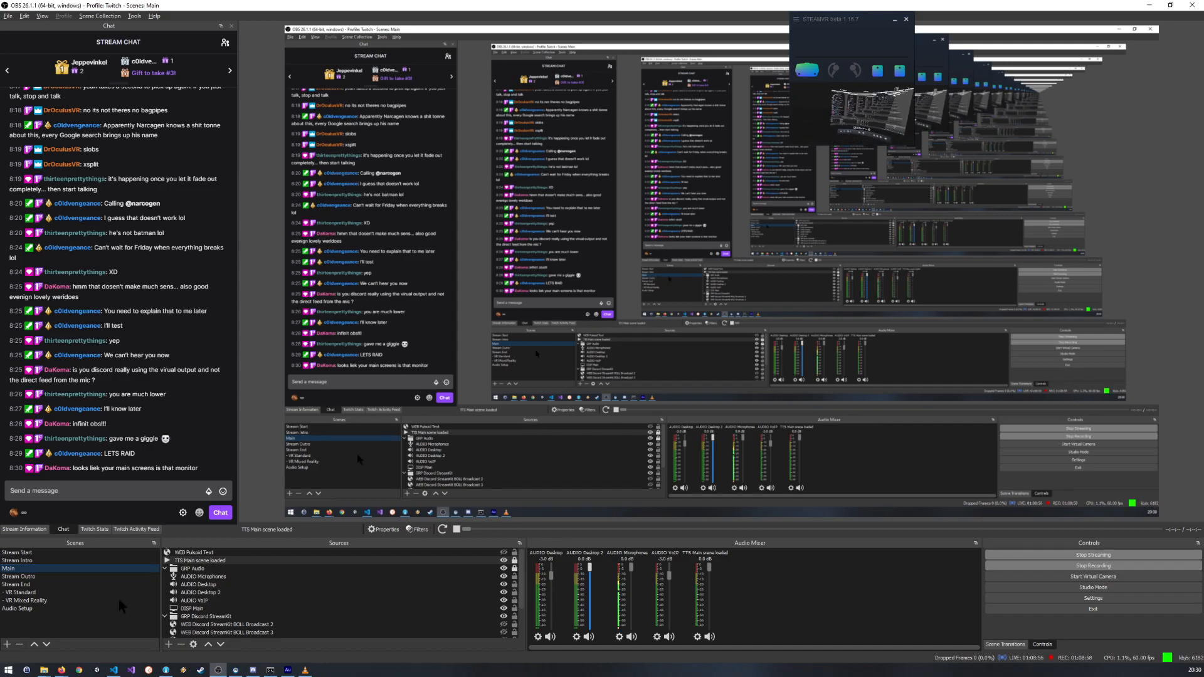
scroll(200, 602, down, 2)
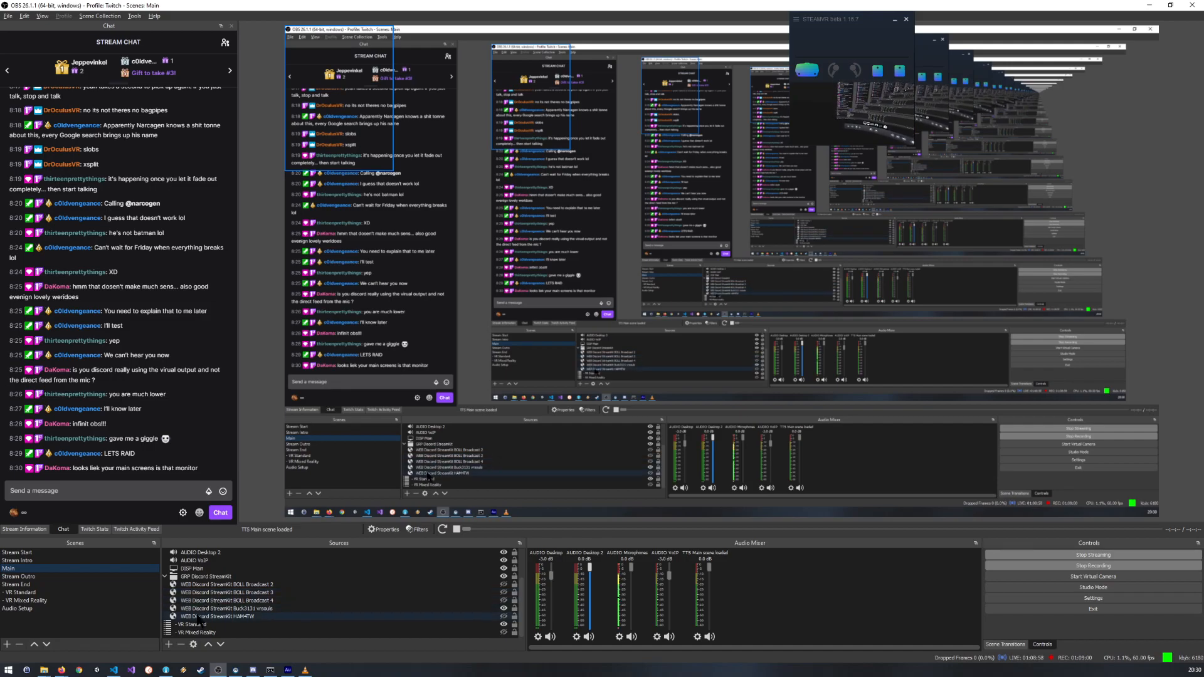
scroll(194, 603, up, 3)
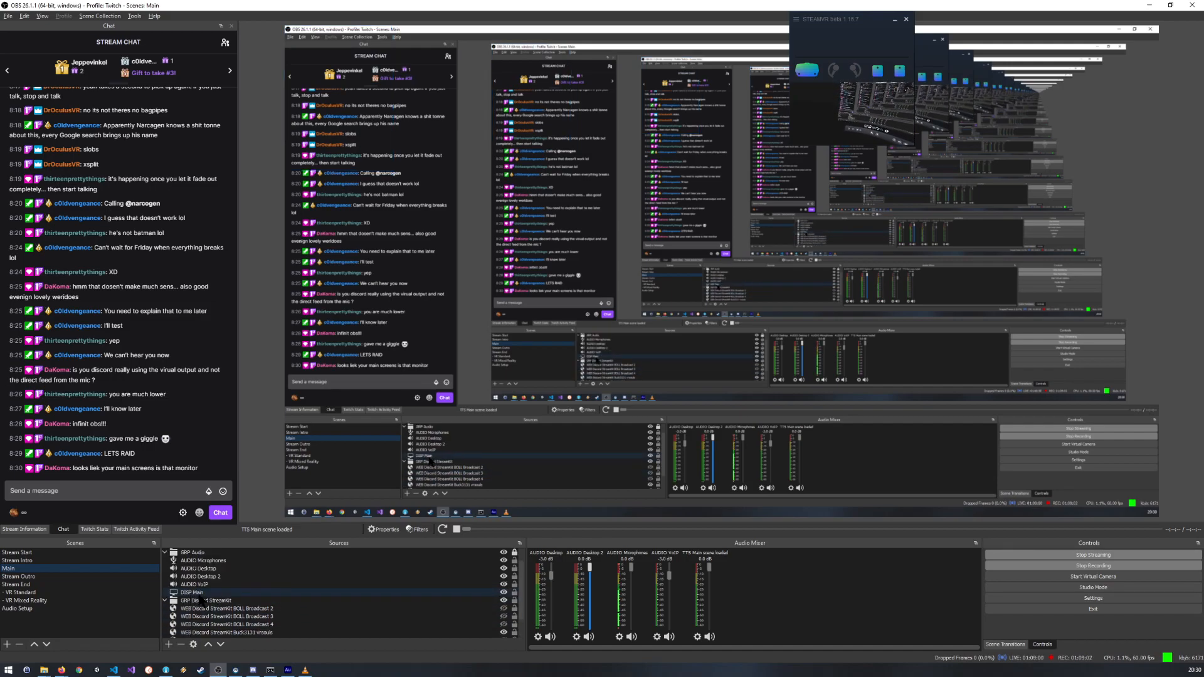
click(202, 592)
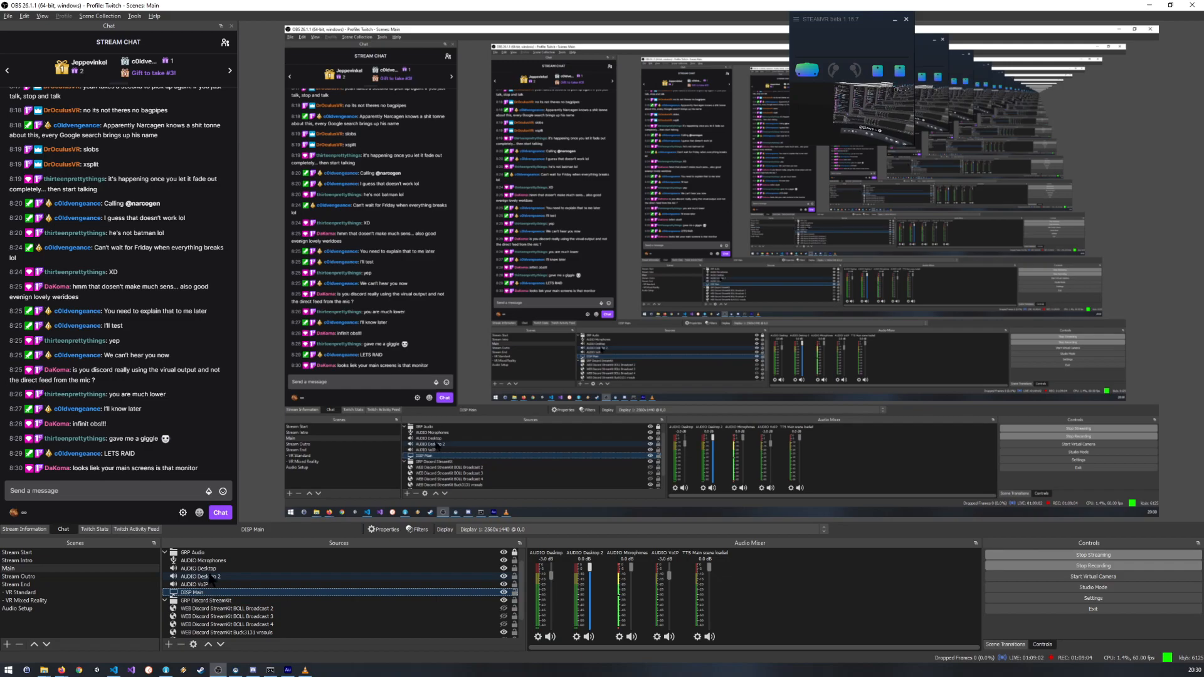
scroll(209, 578, up, 1)
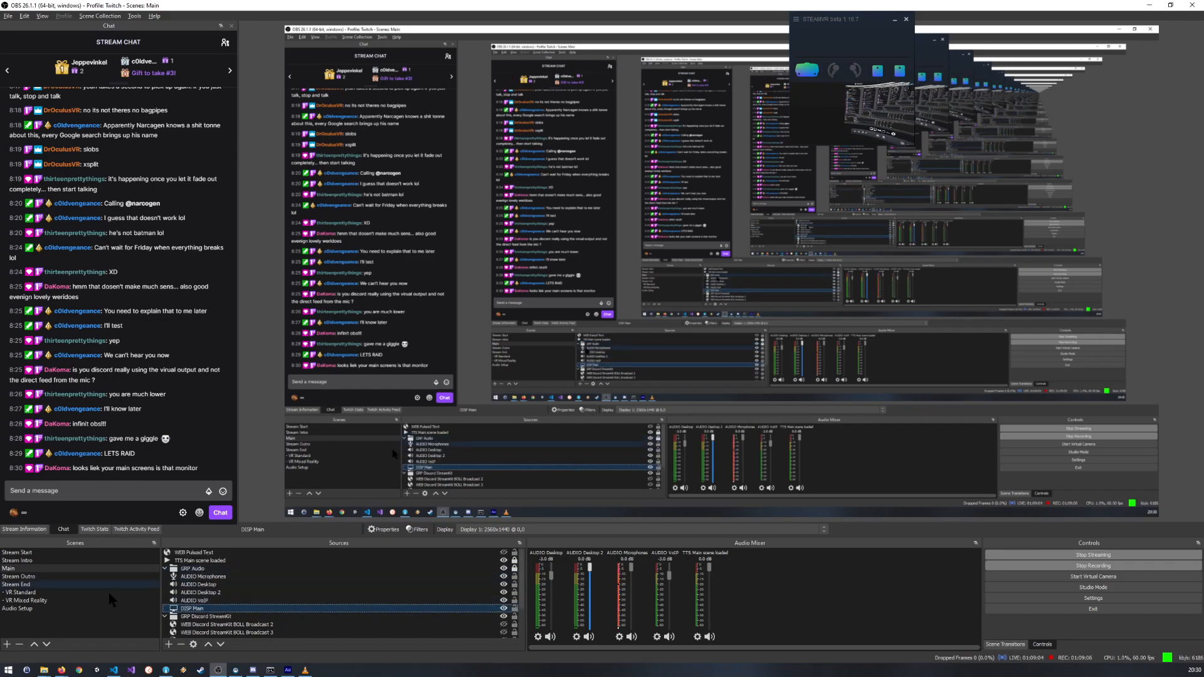
Step: Move the DISP Main source out of the GRP Audio group in the Audio Setup scene and switch to the Main scene
click(19, 608)
drag(191, 592, 179, 607)
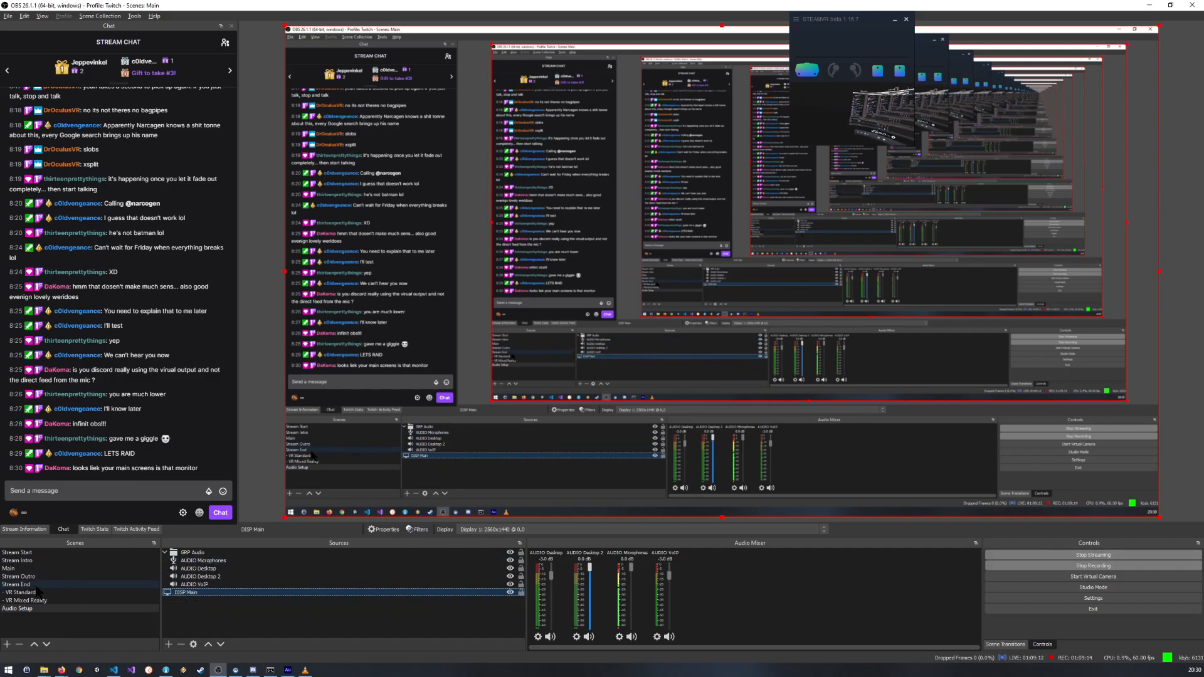
click(84, 568)
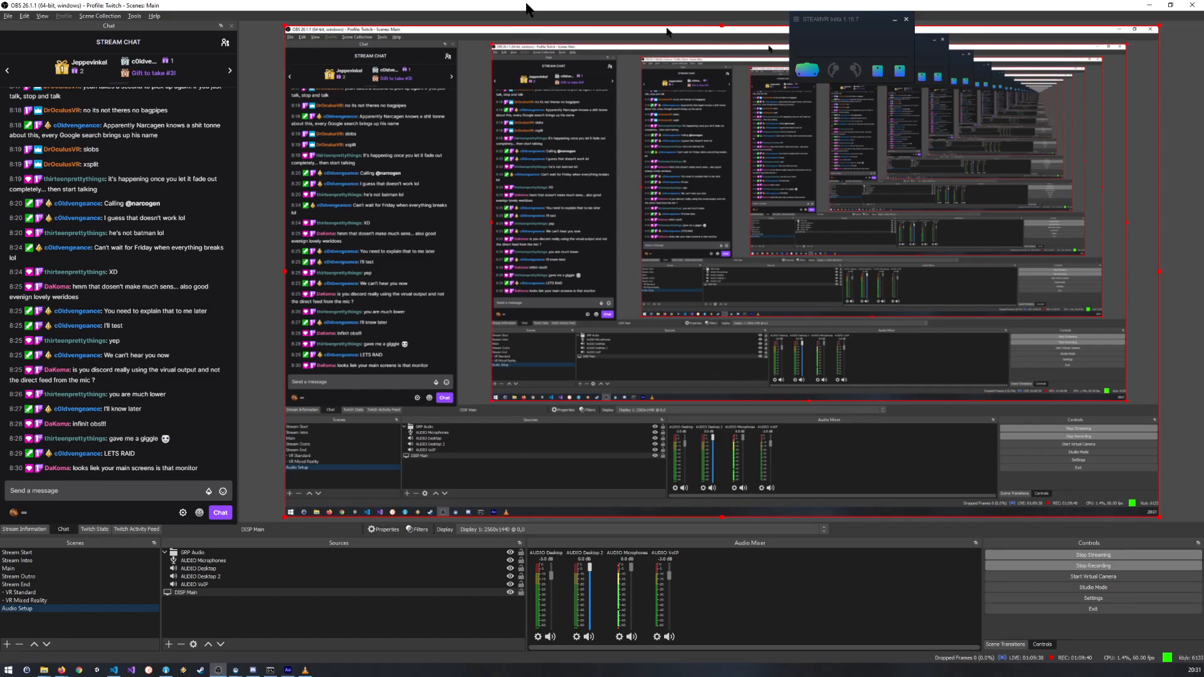
Step: Restore the OBS window and move it aside, and switch to Chrome with its YouTube video paused
drag(526, 4, 1195, 107)
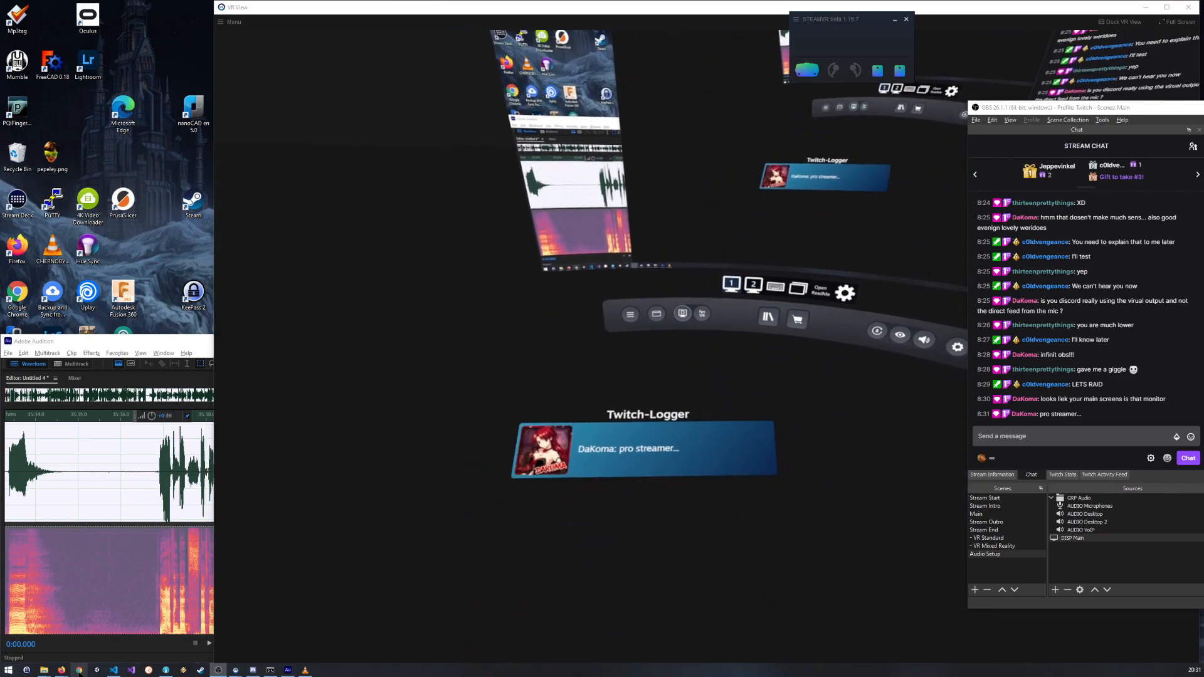
click(80, 671)
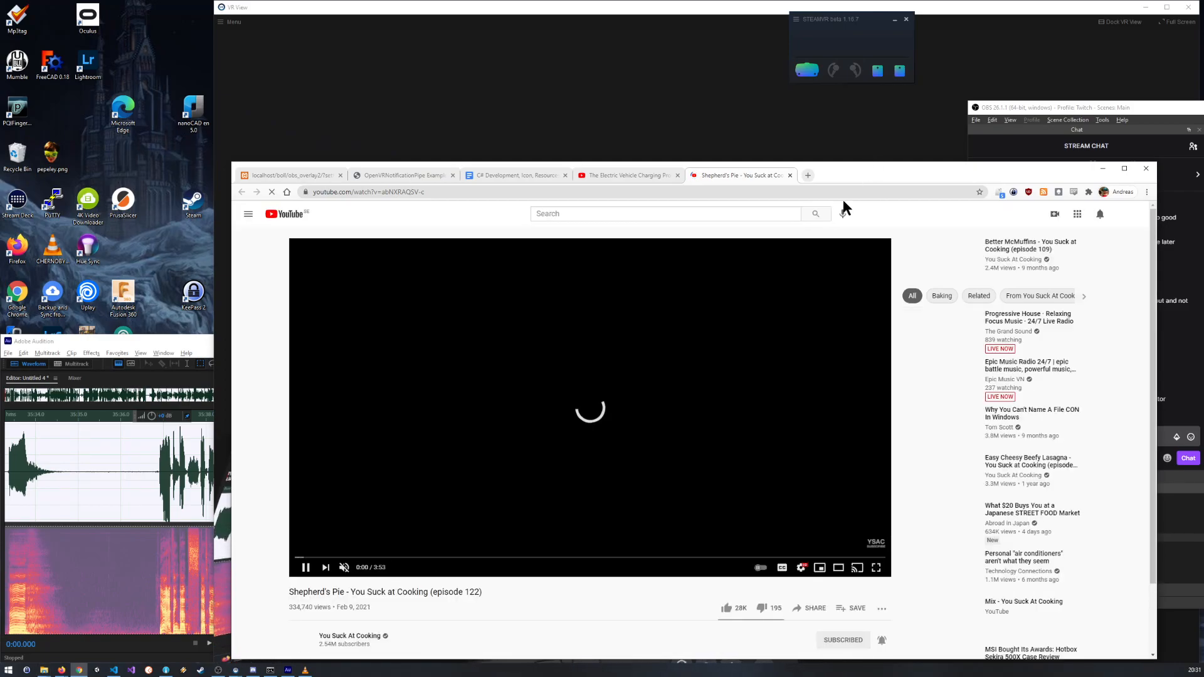
click(305, 568)
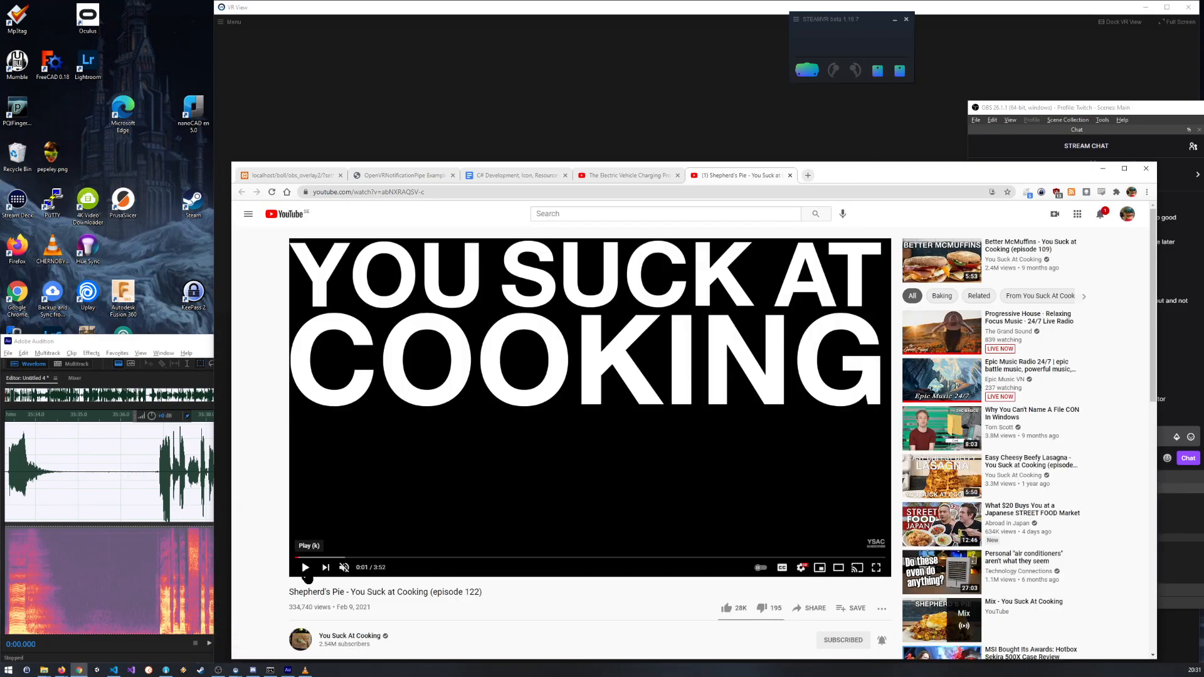
Step: Open twitch.tv in a new browser tab and move the browser window beside the OBS chat
click(808, 175)
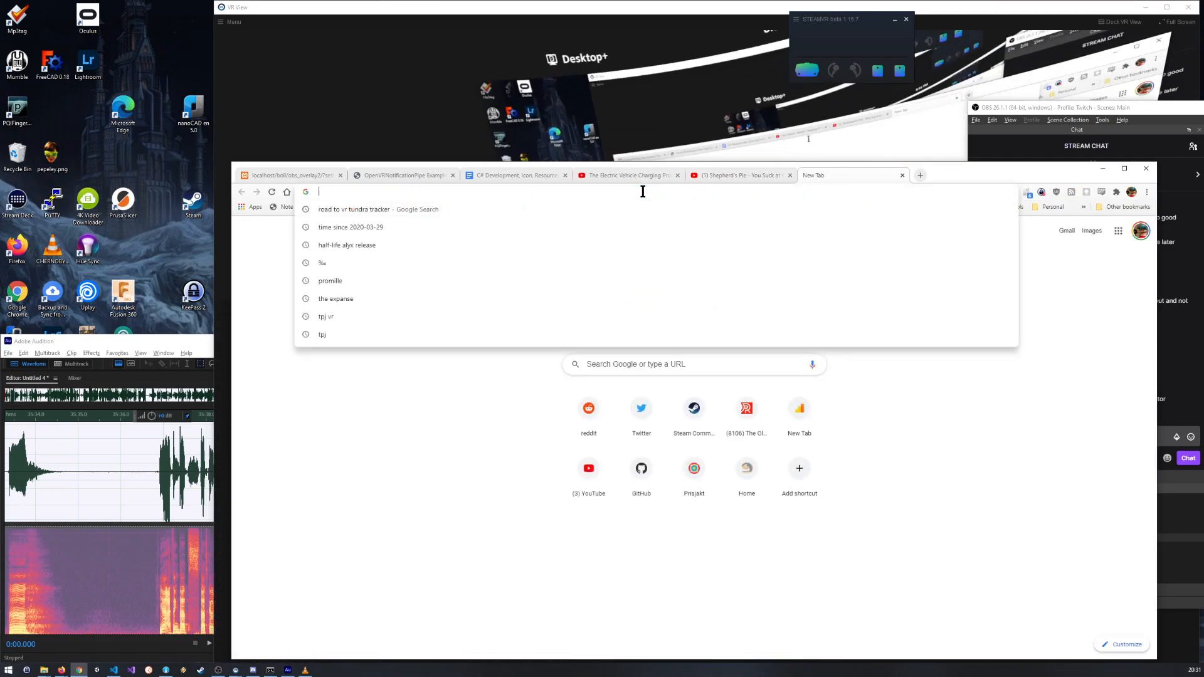
text(twit)
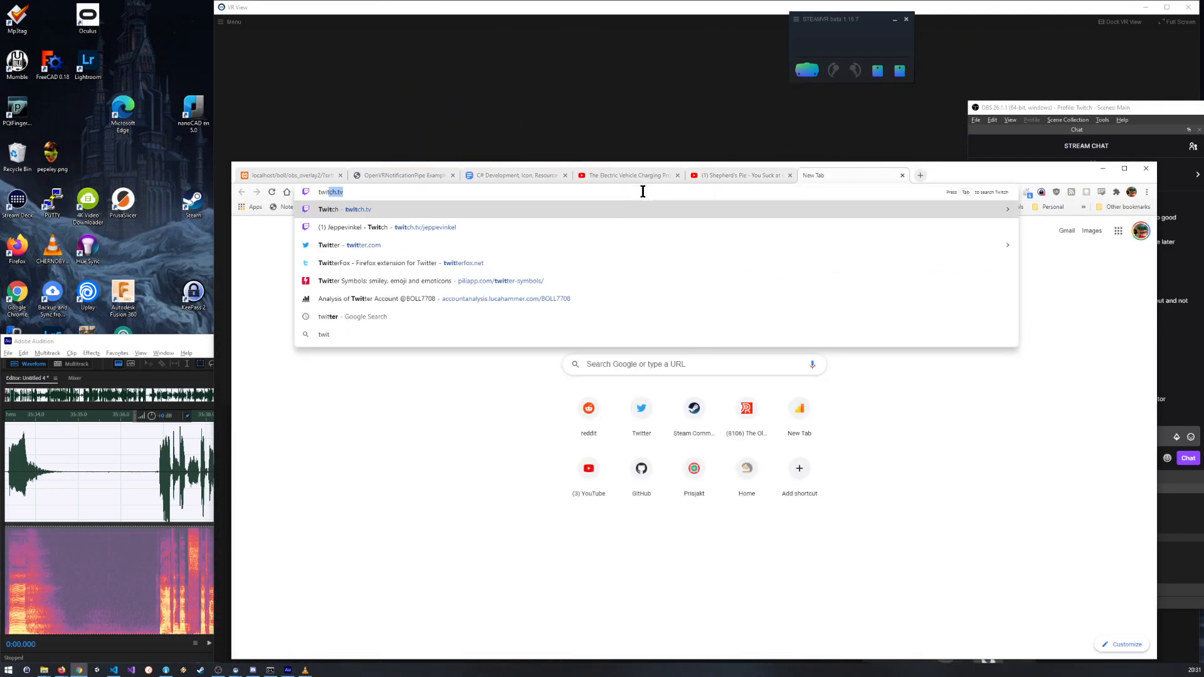
text(ch)
key(Return)
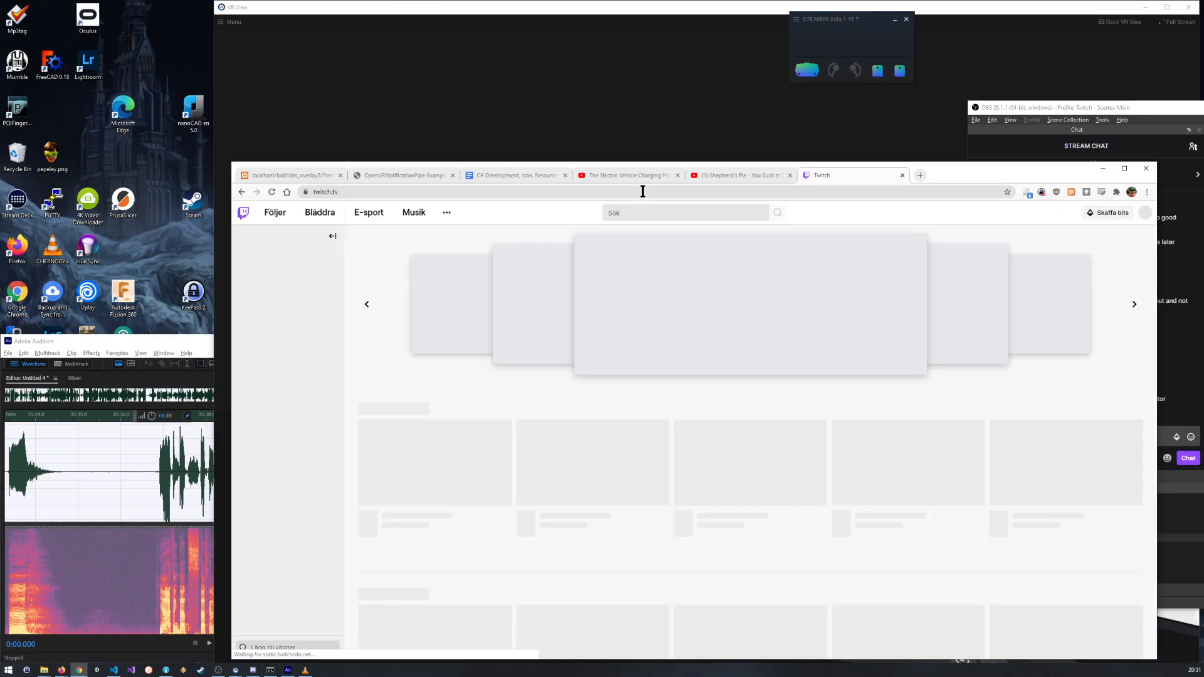
drag(944, 176, 673, 77)
drag(691, 108, 770, 130)
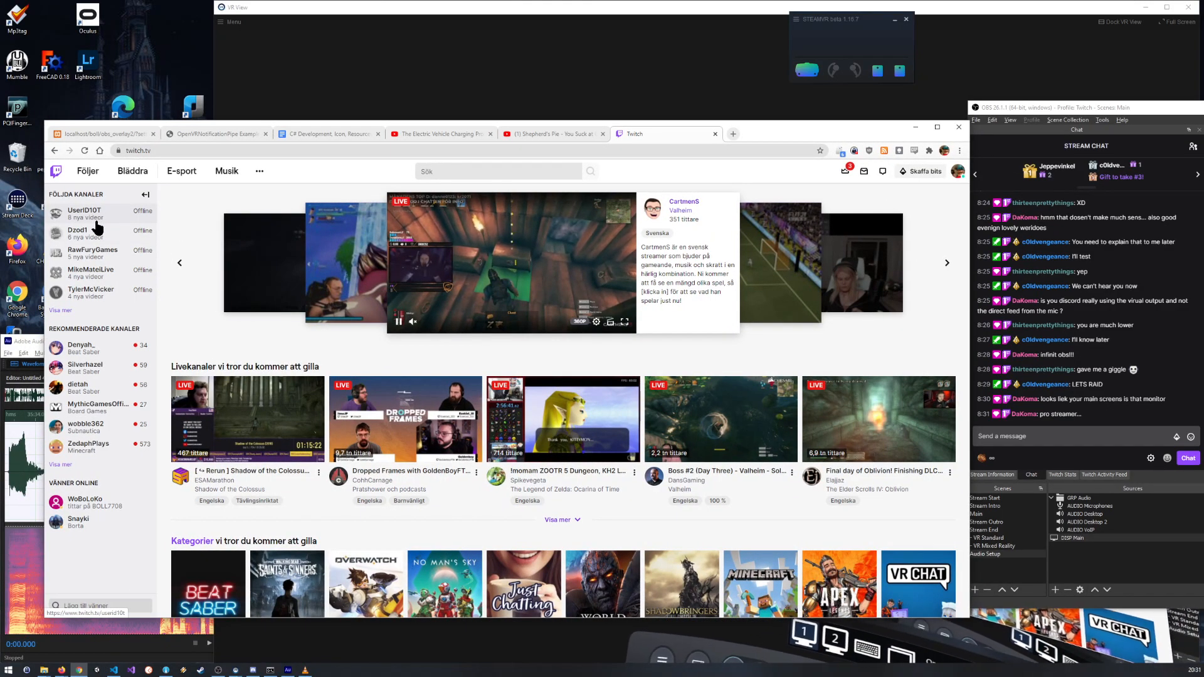
Step: Check the channels on the Twitch home page, search Twitch for "borderlands vr" and look through the results
mouse_move(96, 224)
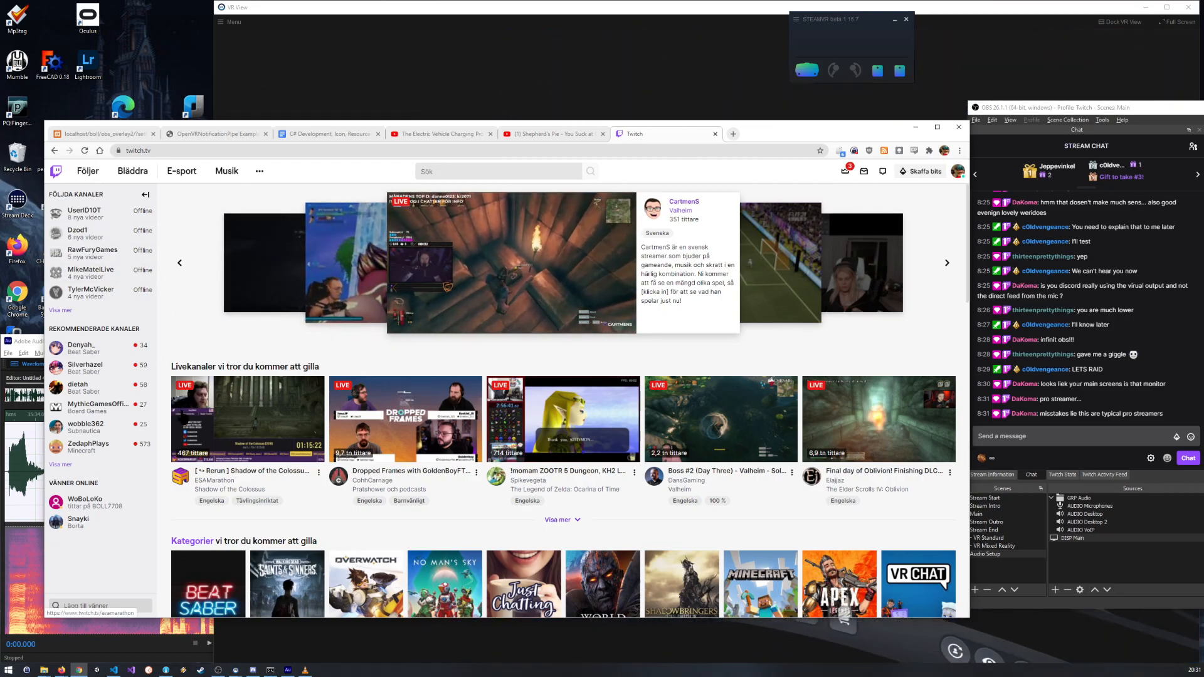
scroll(273, 404, down, 2)
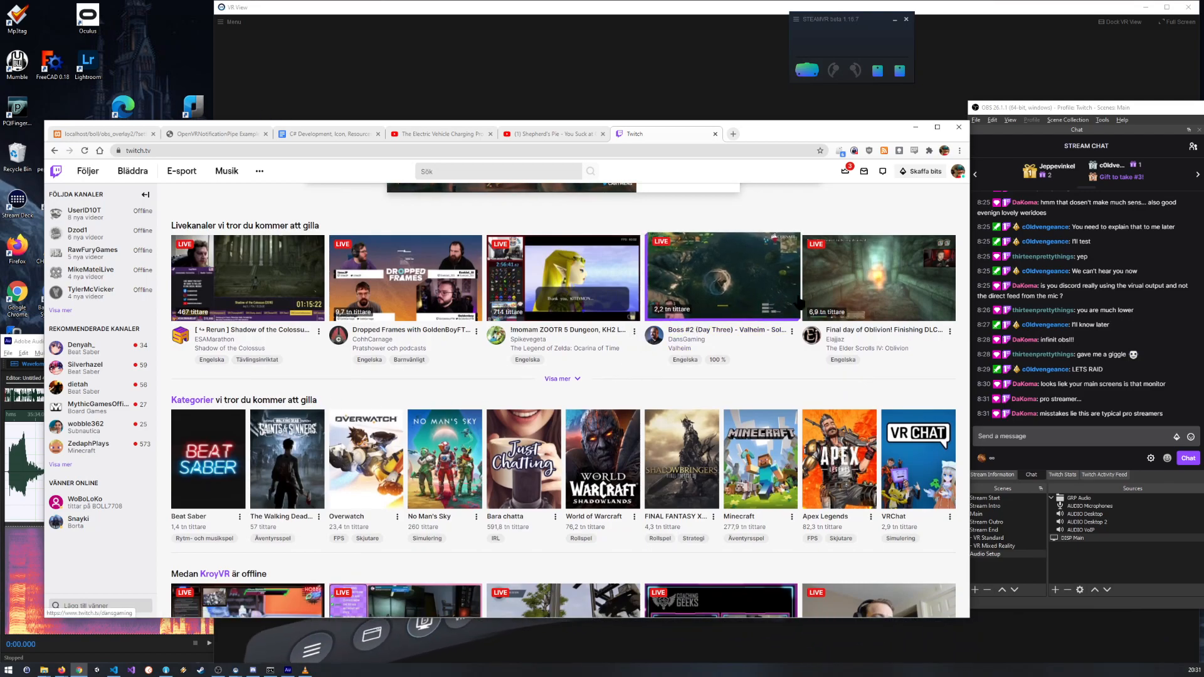
scroll(224, 292, up, 2)
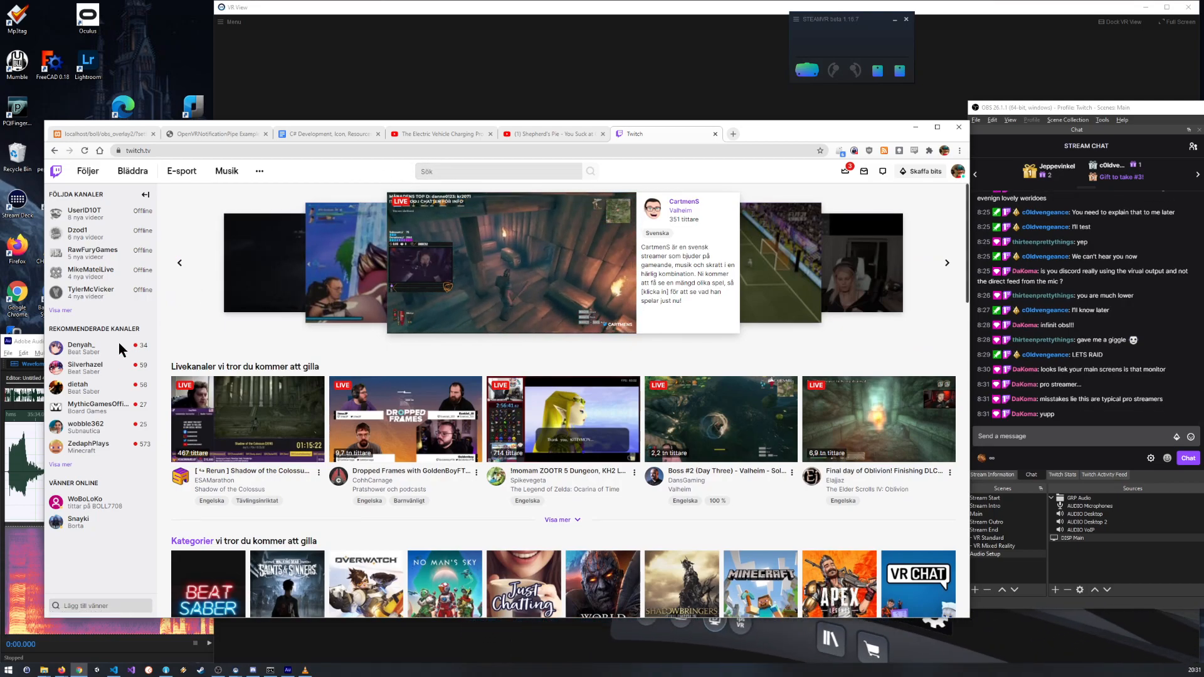
click(446, 174)
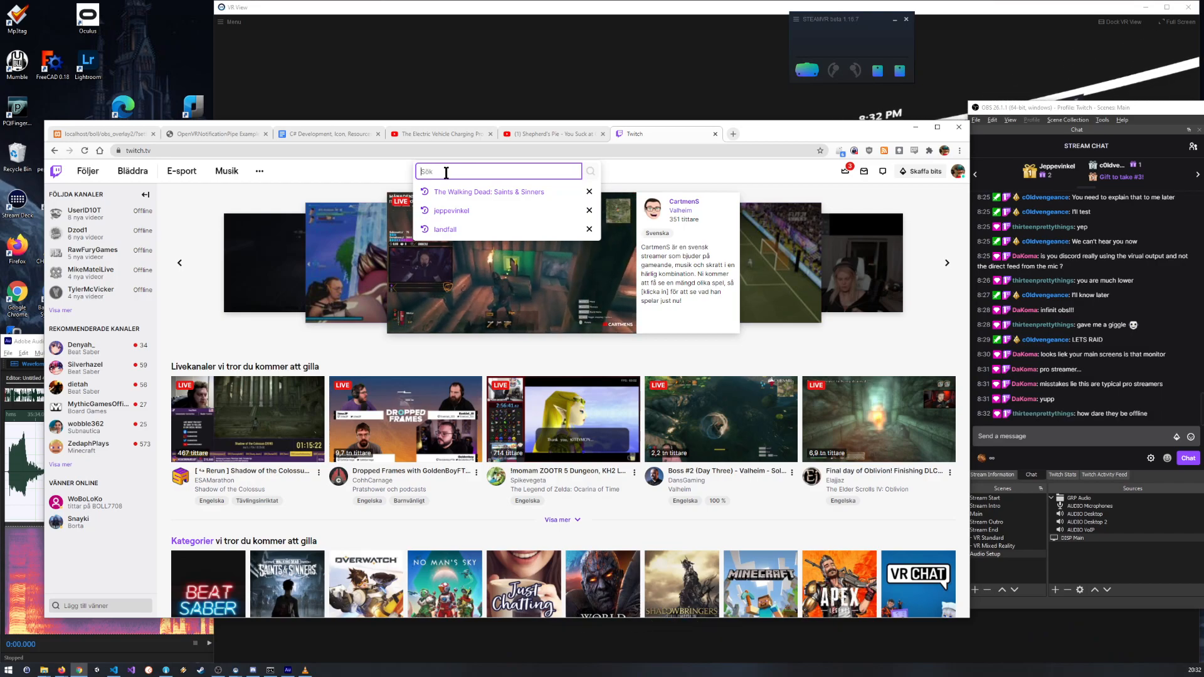
text(bor)
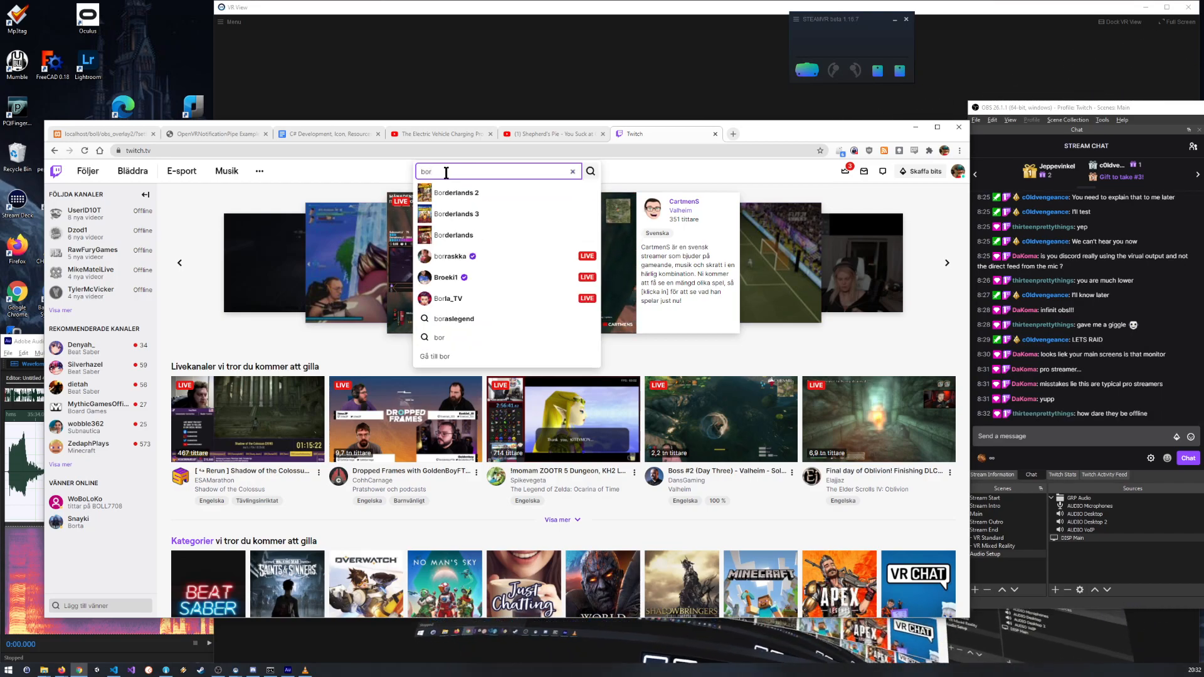
text(d)
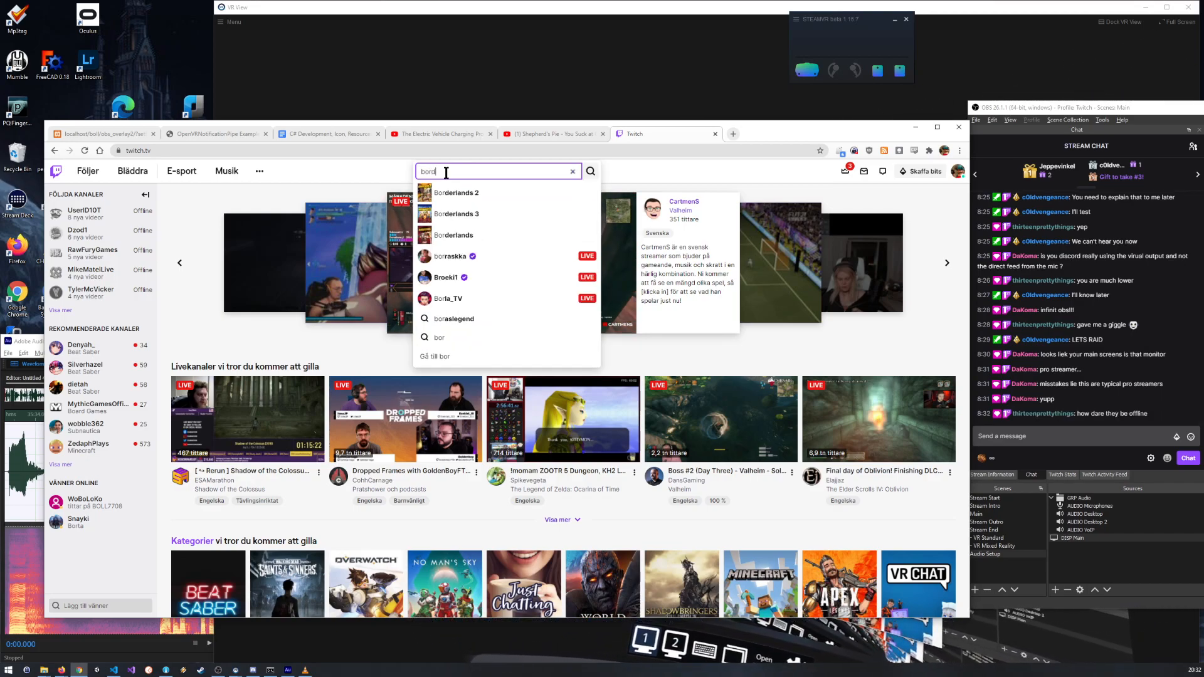
text(erlands vr)
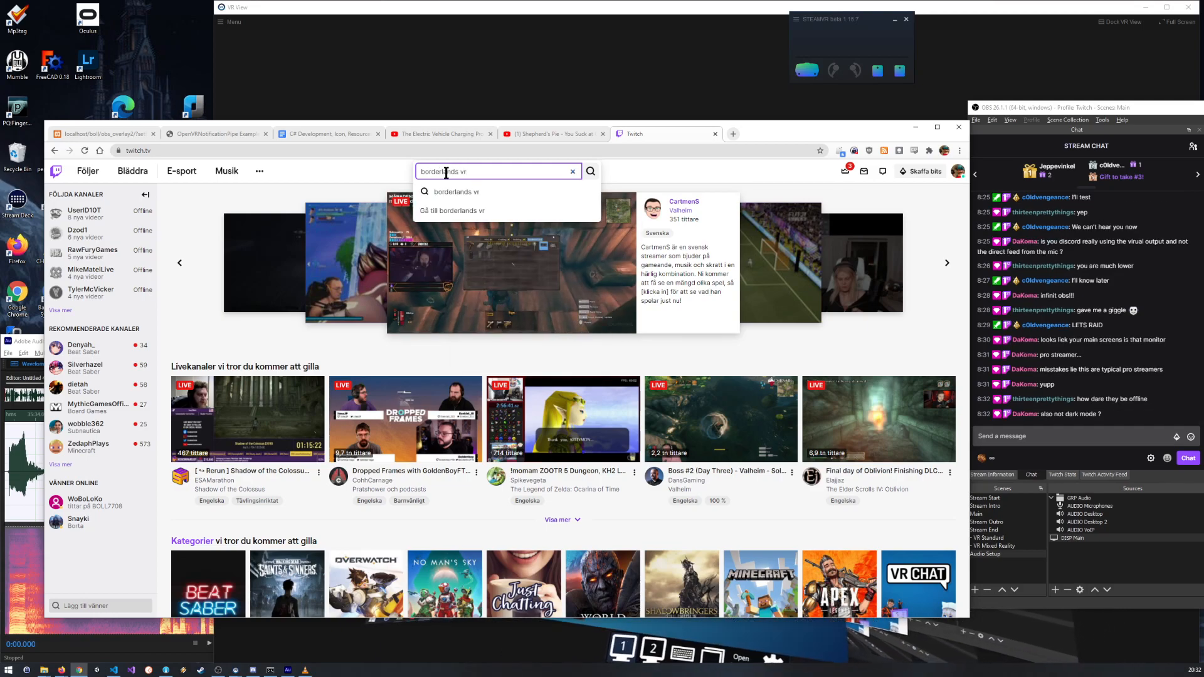
key(Return)
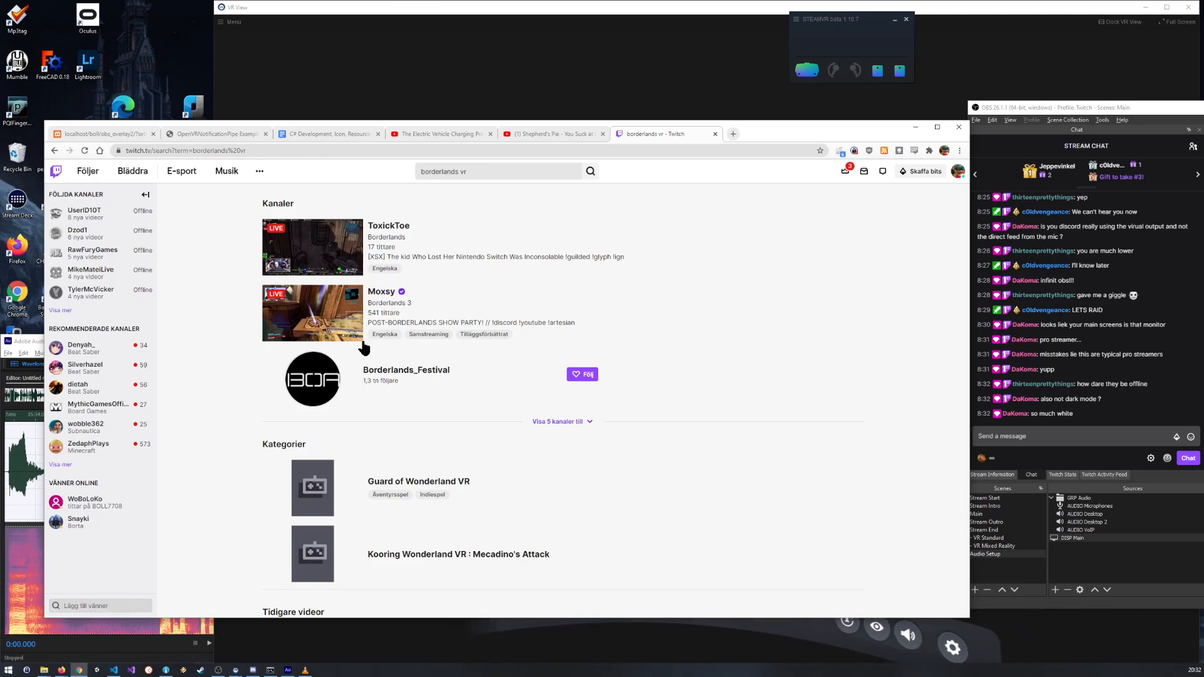
scroll(364, 348, down, 3)
scroll(369, 317, down, 1)
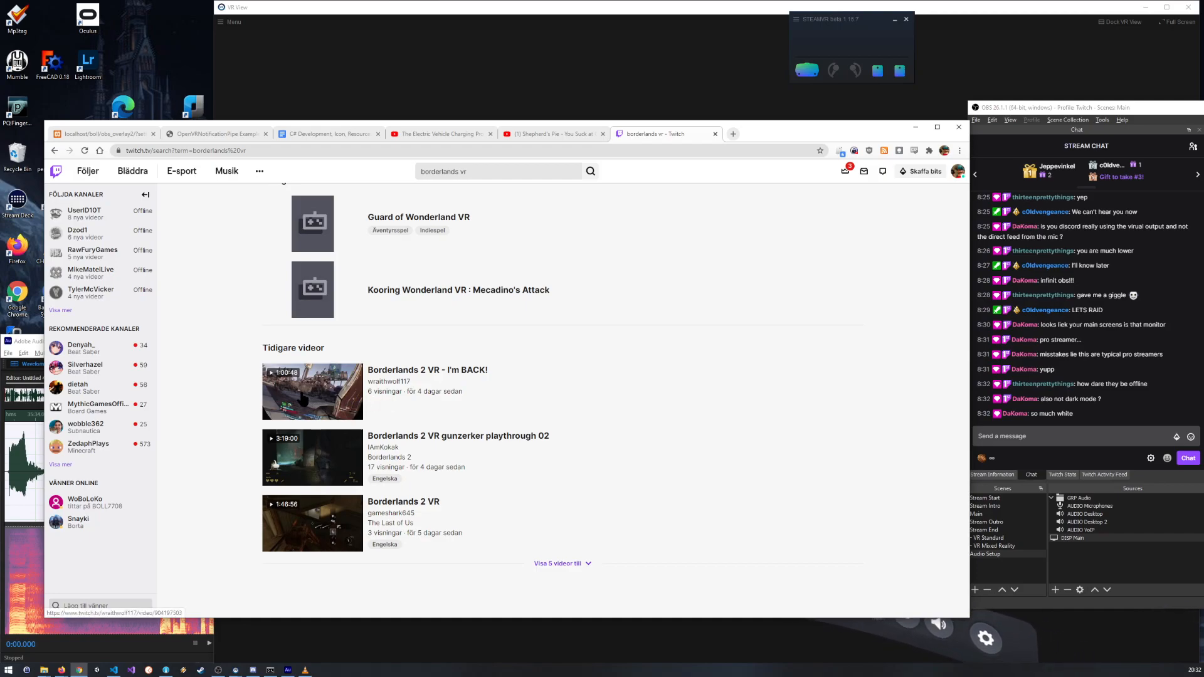
scroll(303, 399, up, 4)
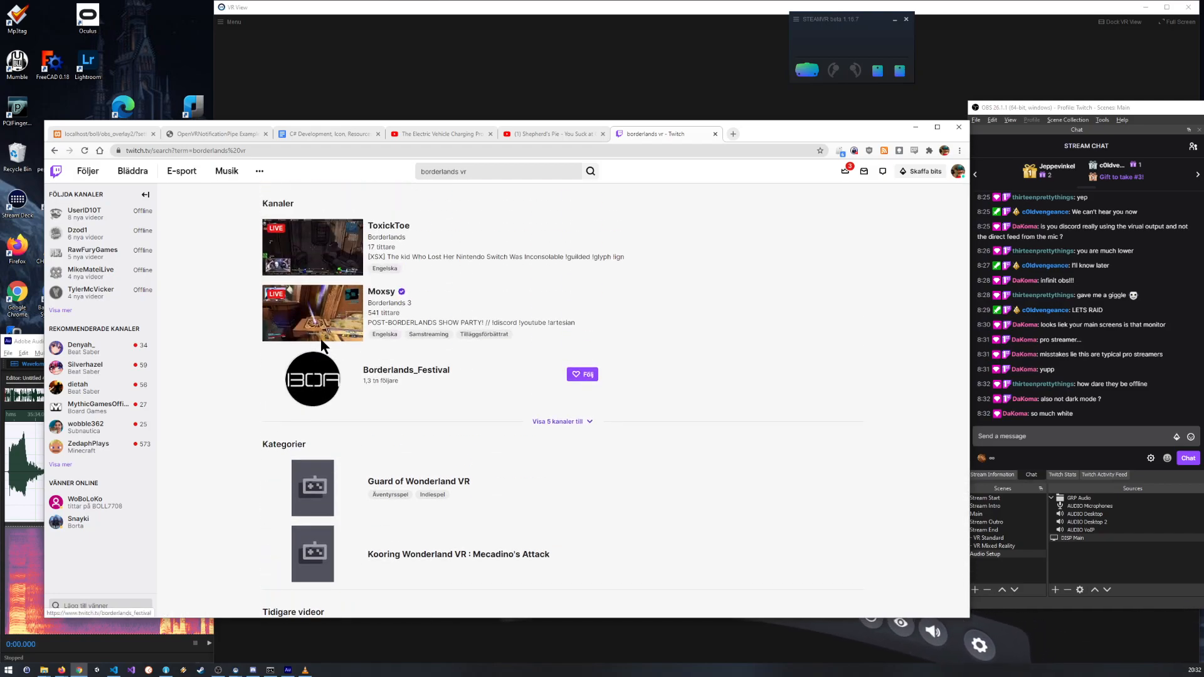
Step: Refine the Twitch search to "borderlands 2 vr" and look through the live channels found
click(502, 171)
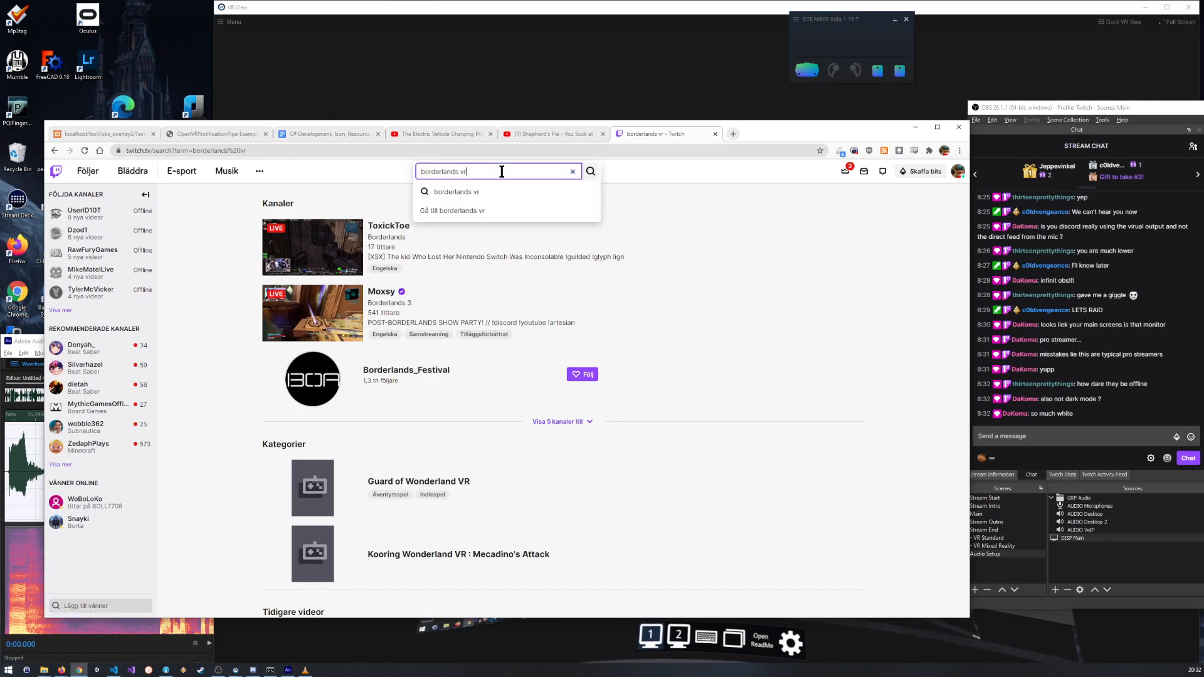
text(2)
key(Return)
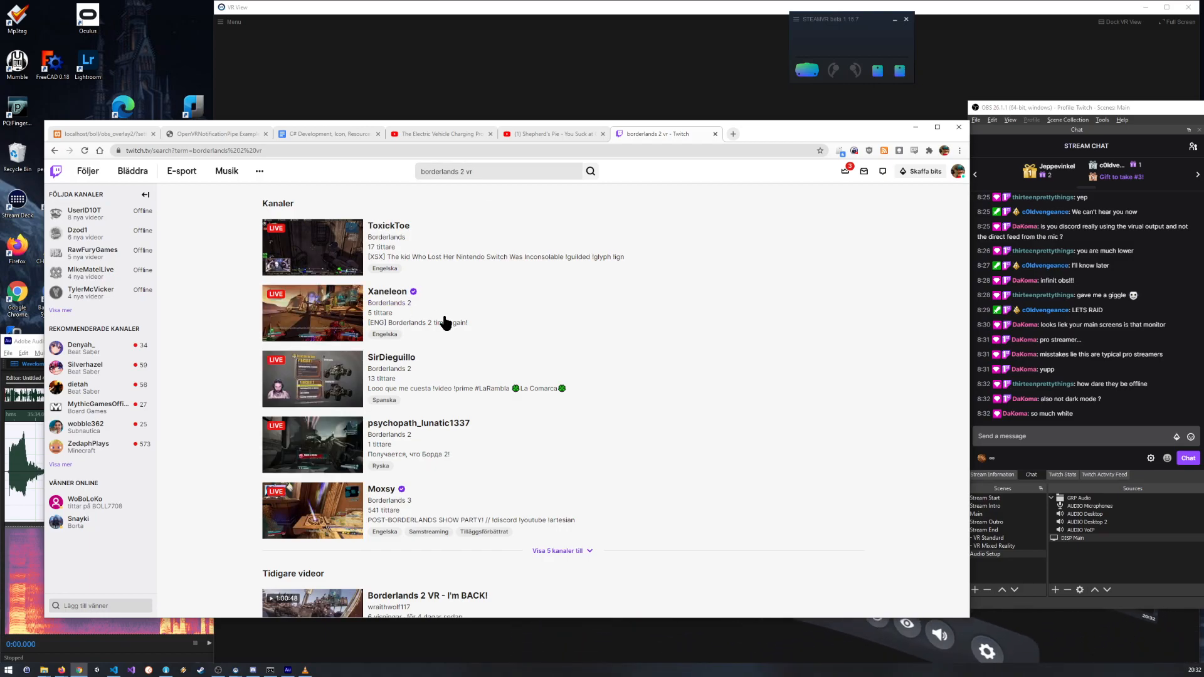
scroll(444, 320, down, 3)
scroll(426, 402, up, 3)
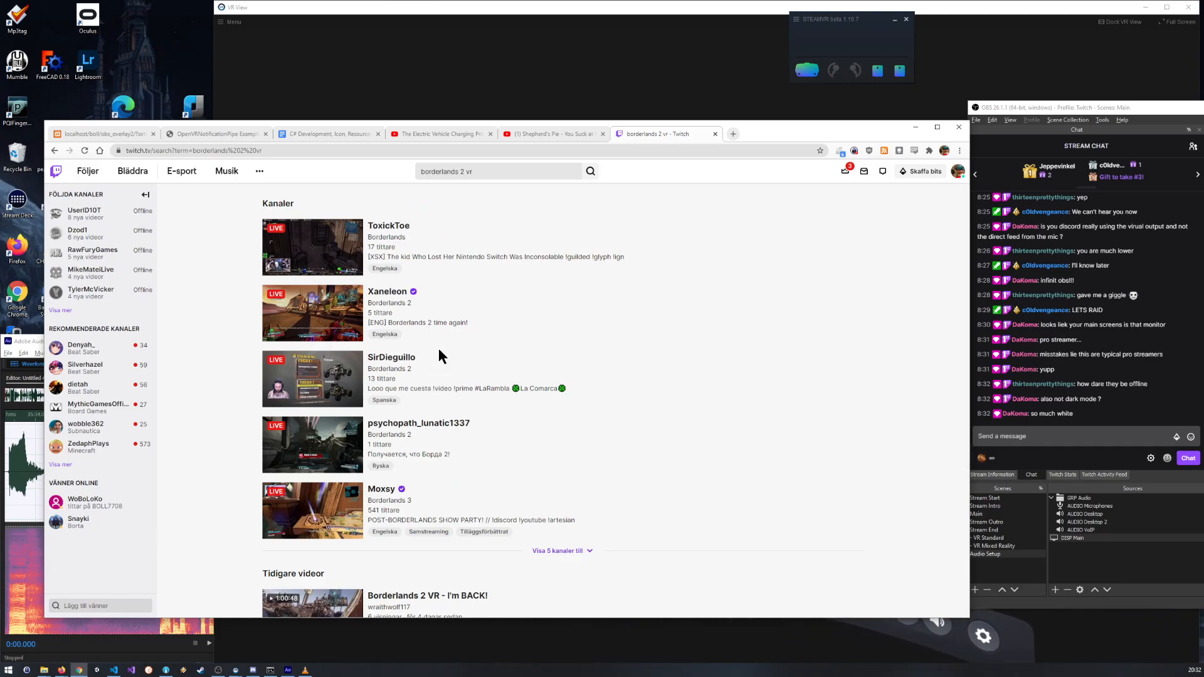
Step: Search Twitch for "ironwolf" and open the IronWolf VR category from the results
click(495, 175)
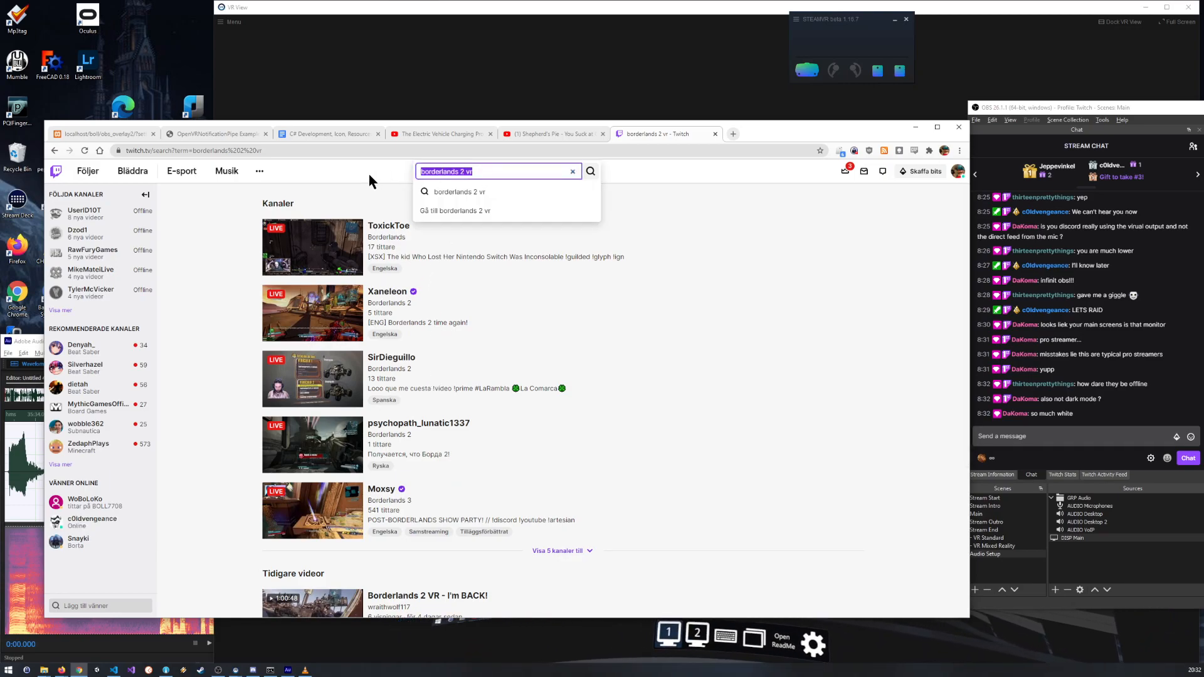
key(BackSpace)
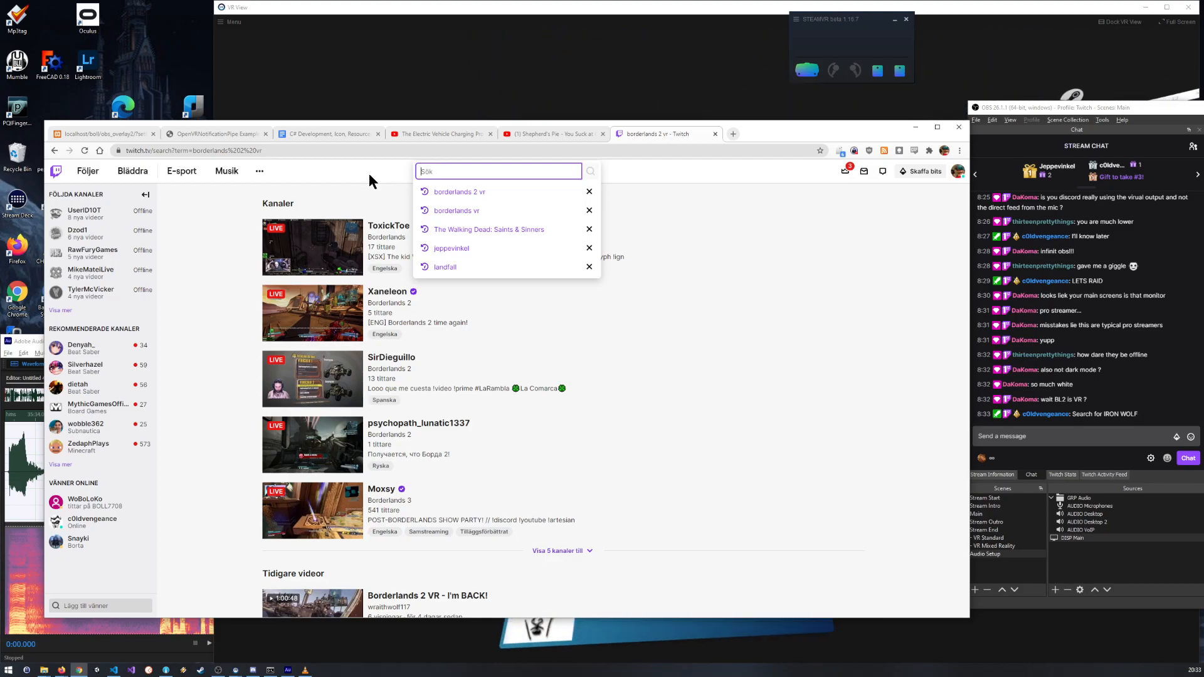
text(iron wolf)
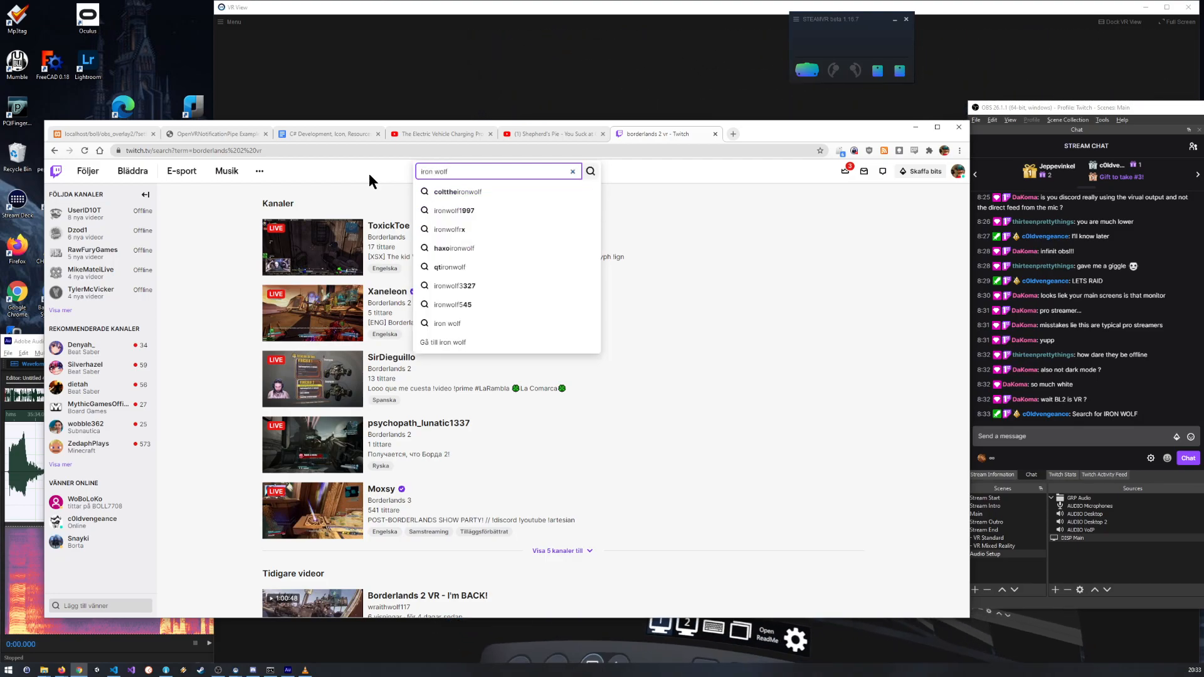
key(BackSpace)
key(Return)
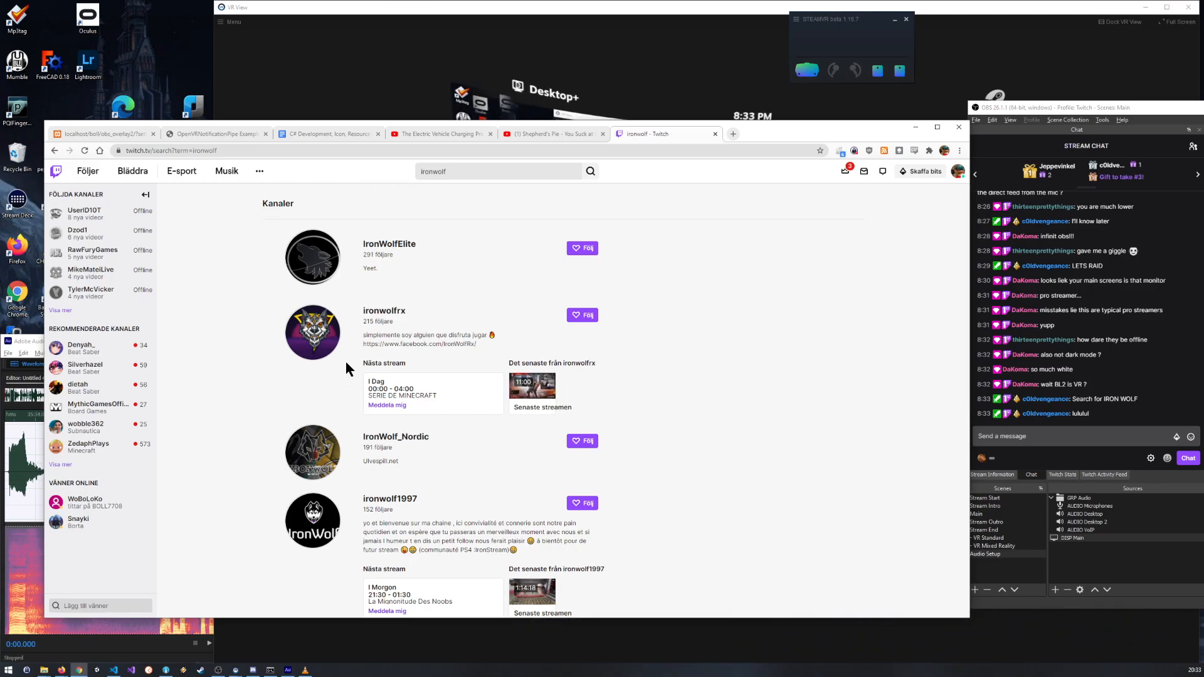
scroll(360, 339, down, 6)
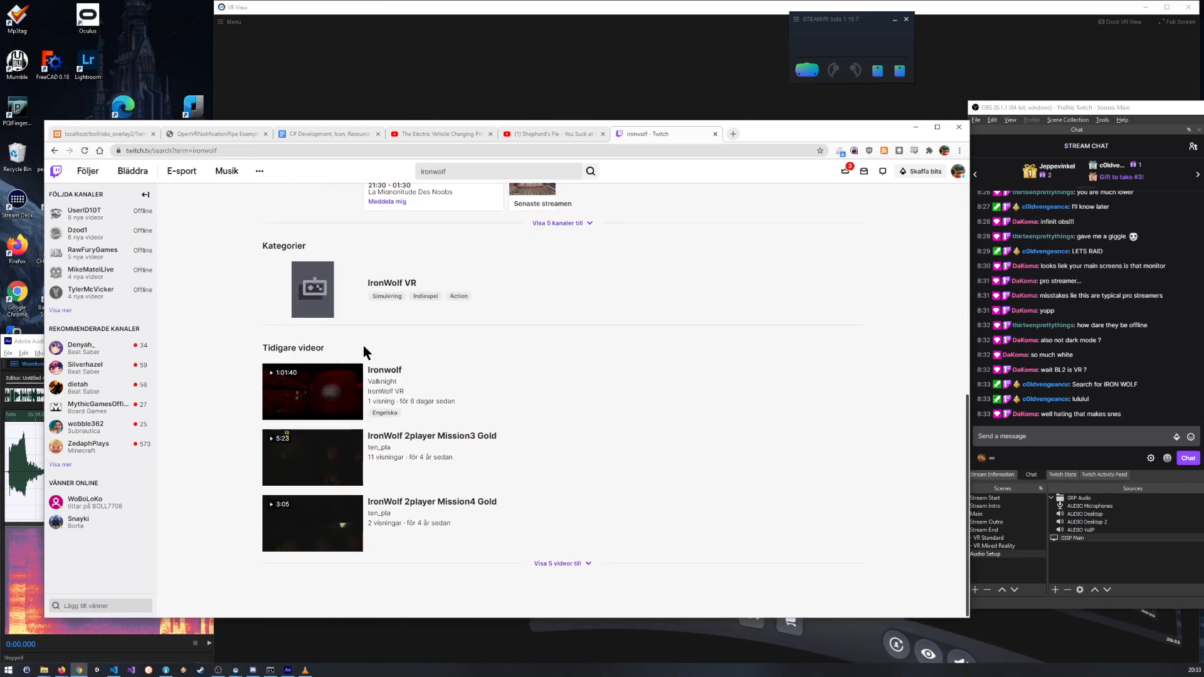
scroll(361, 354, up, 2)
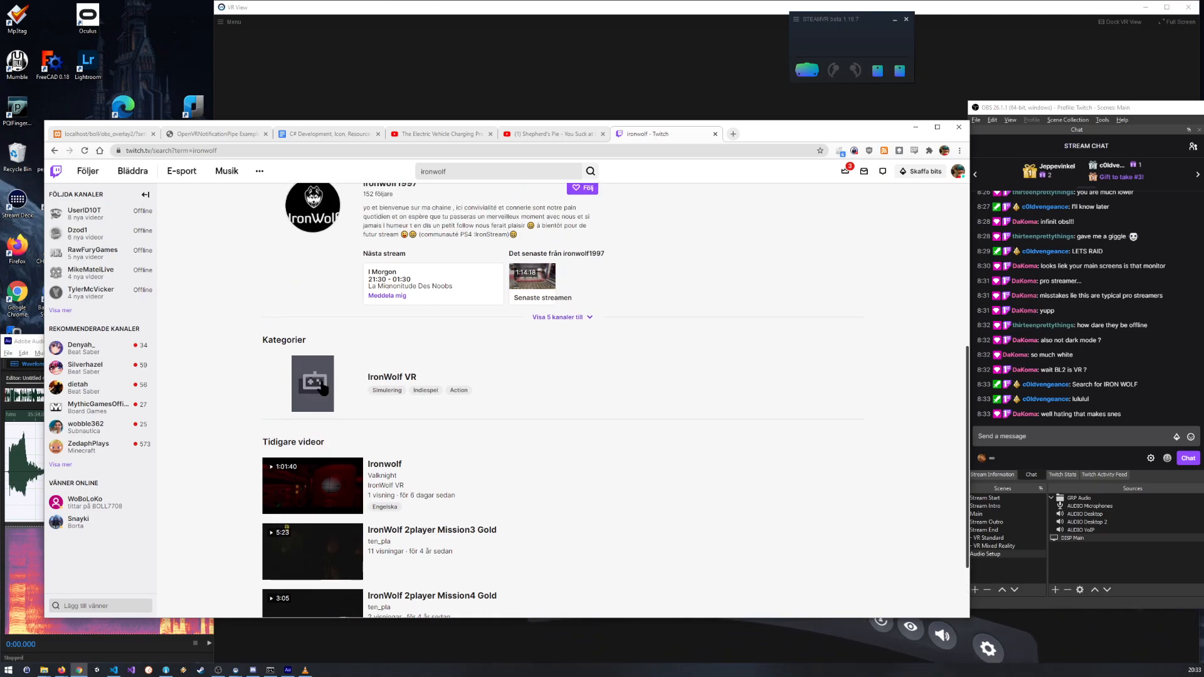
click(318, 380)
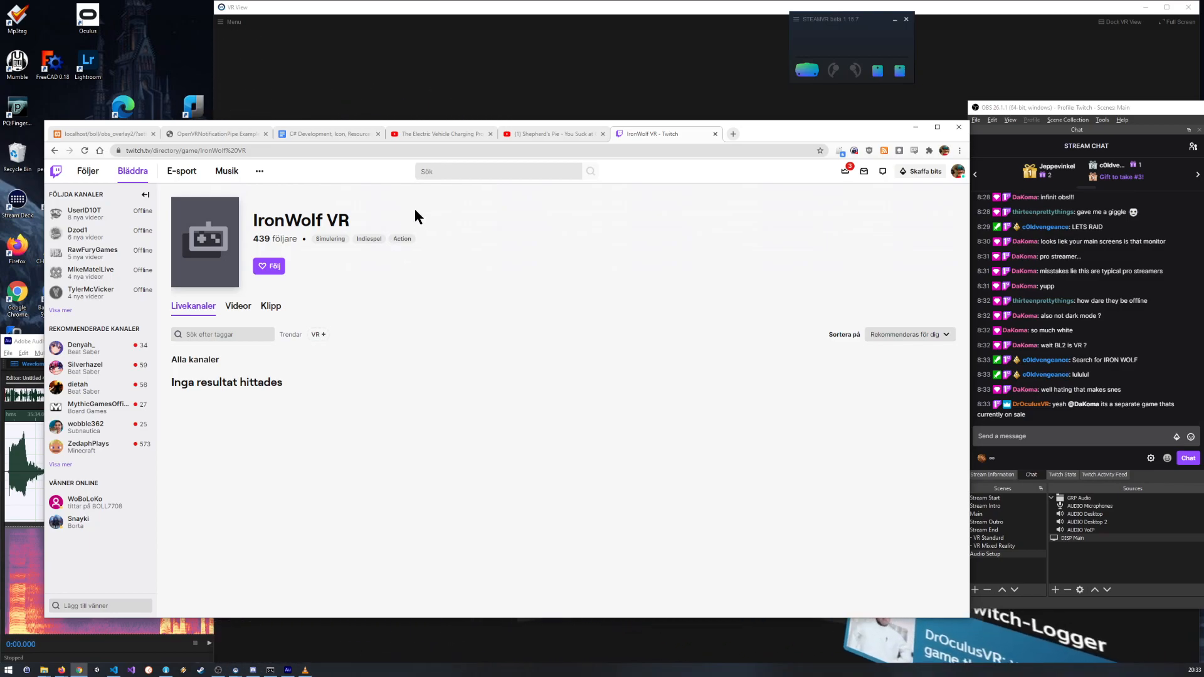
Step: Search Twitch for "SURV1V3" and open the SURV1V3 game category from the results
click(439, 170)
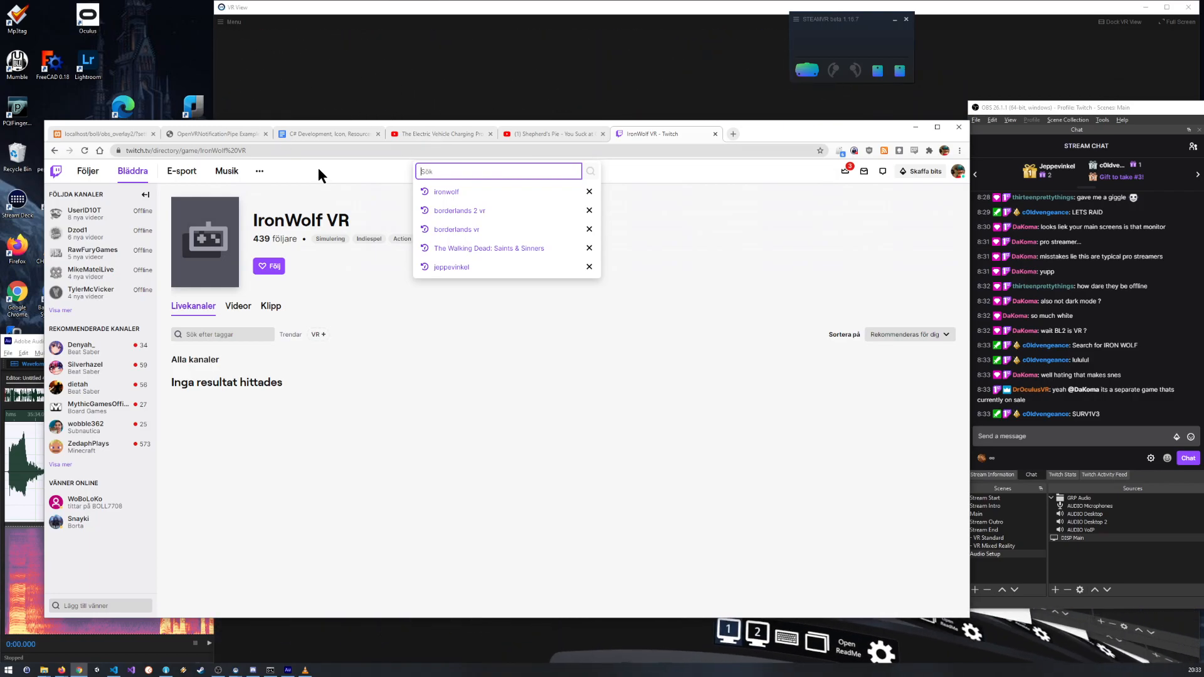
text(SURV1V3)
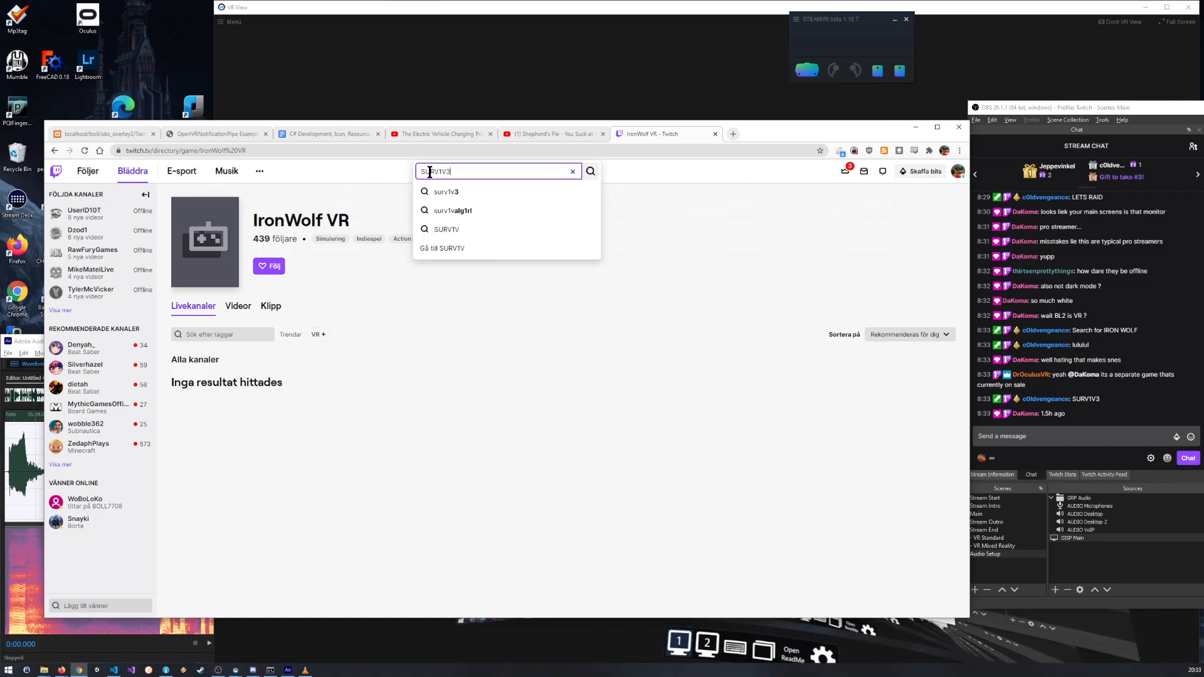
click(456, 210)
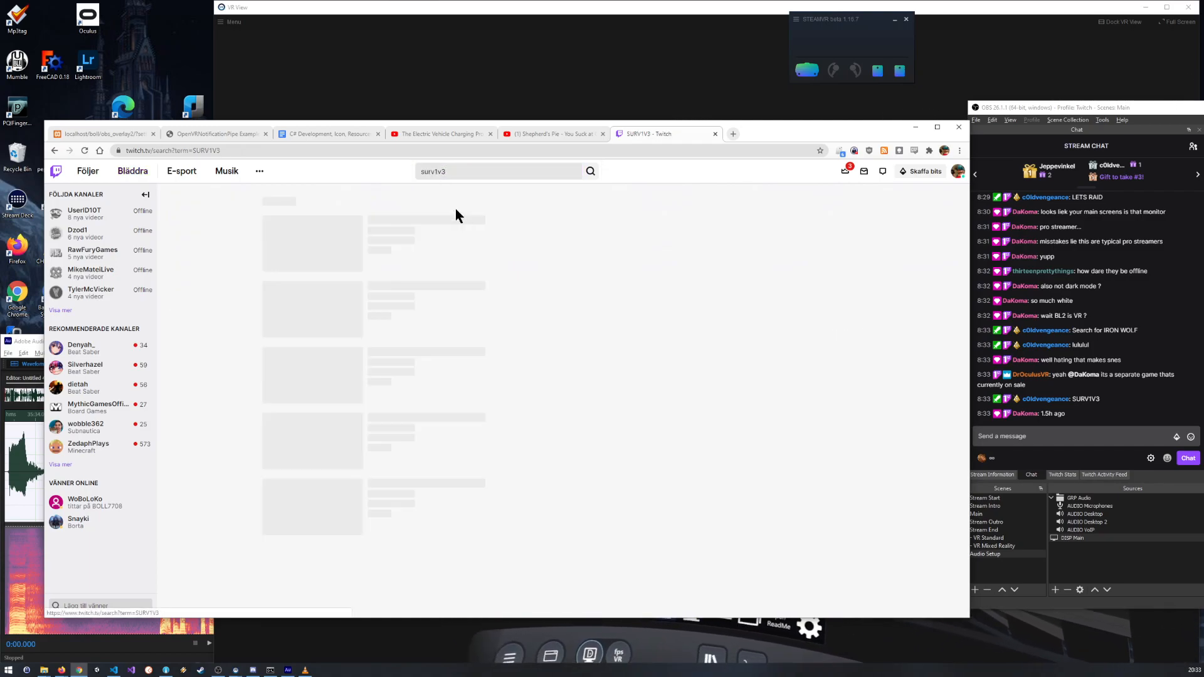
scroll(426, 270, down, 3)
scroll(404, 312, down, 3)
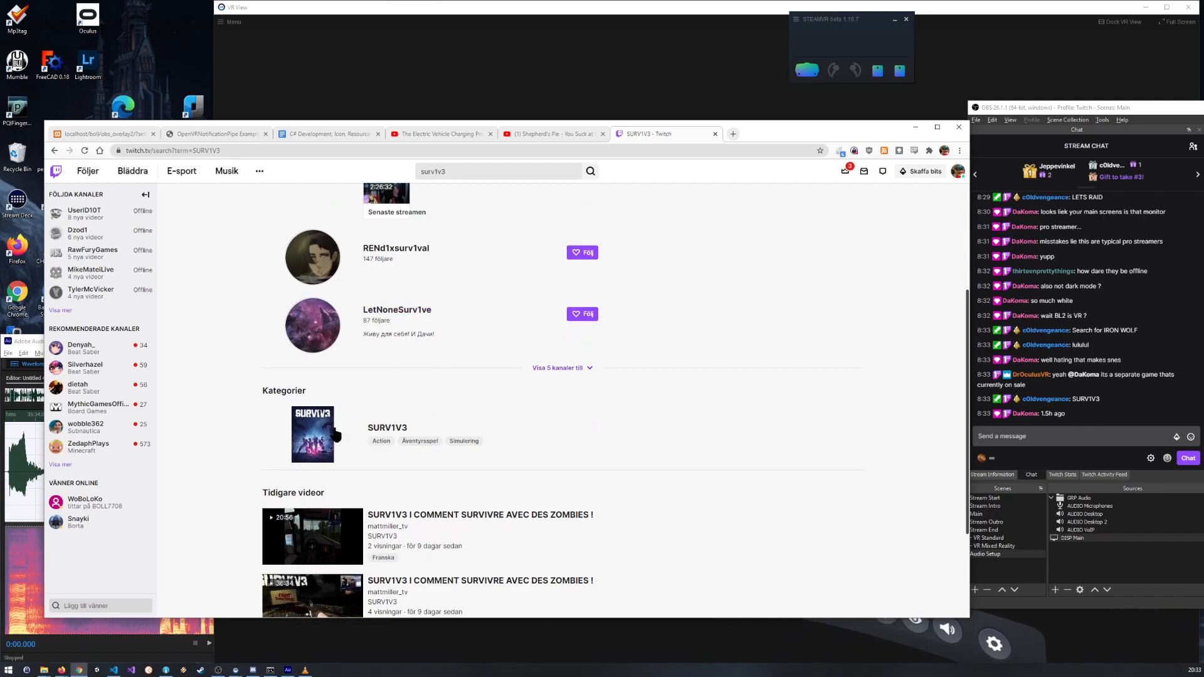
click(312, 245)
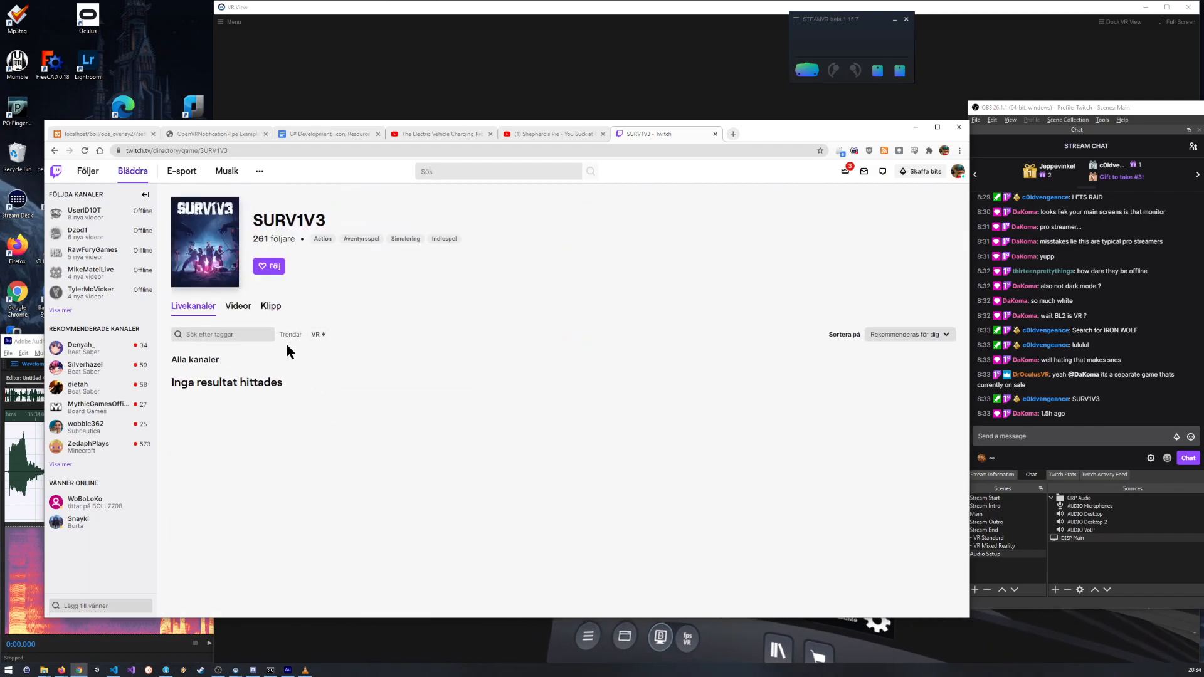
Step: Search Twitch for "Arizona Sunshine" and open the game's category from the results
click(457, 172)
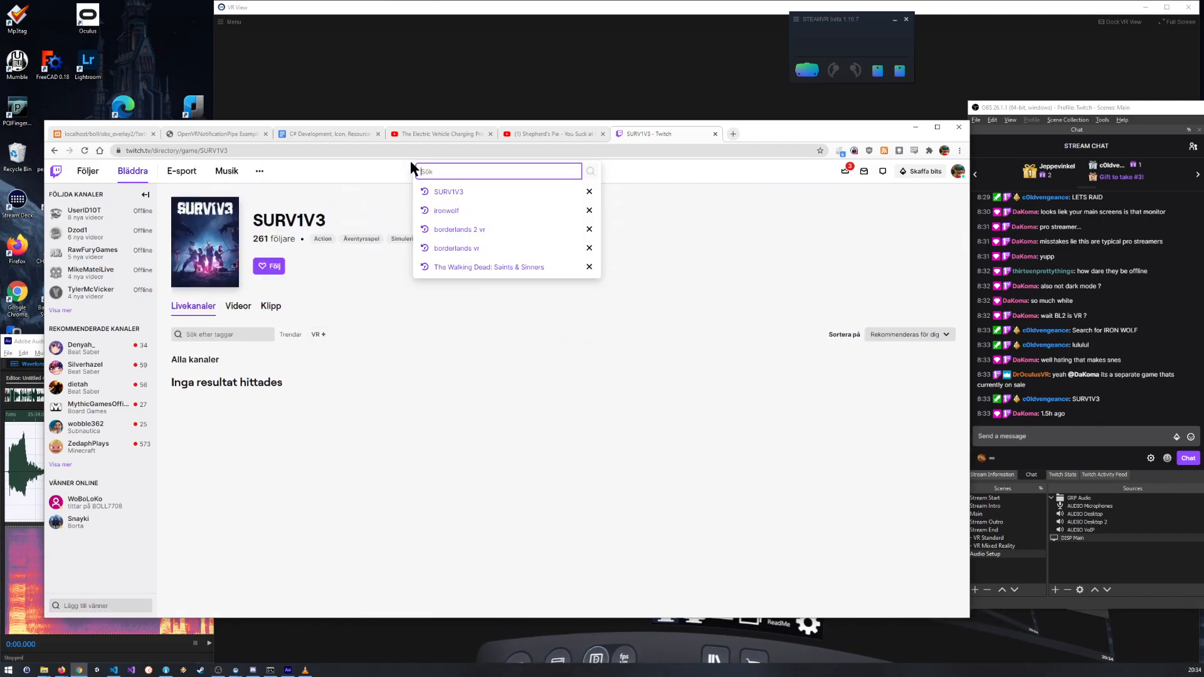
click(453, 169)
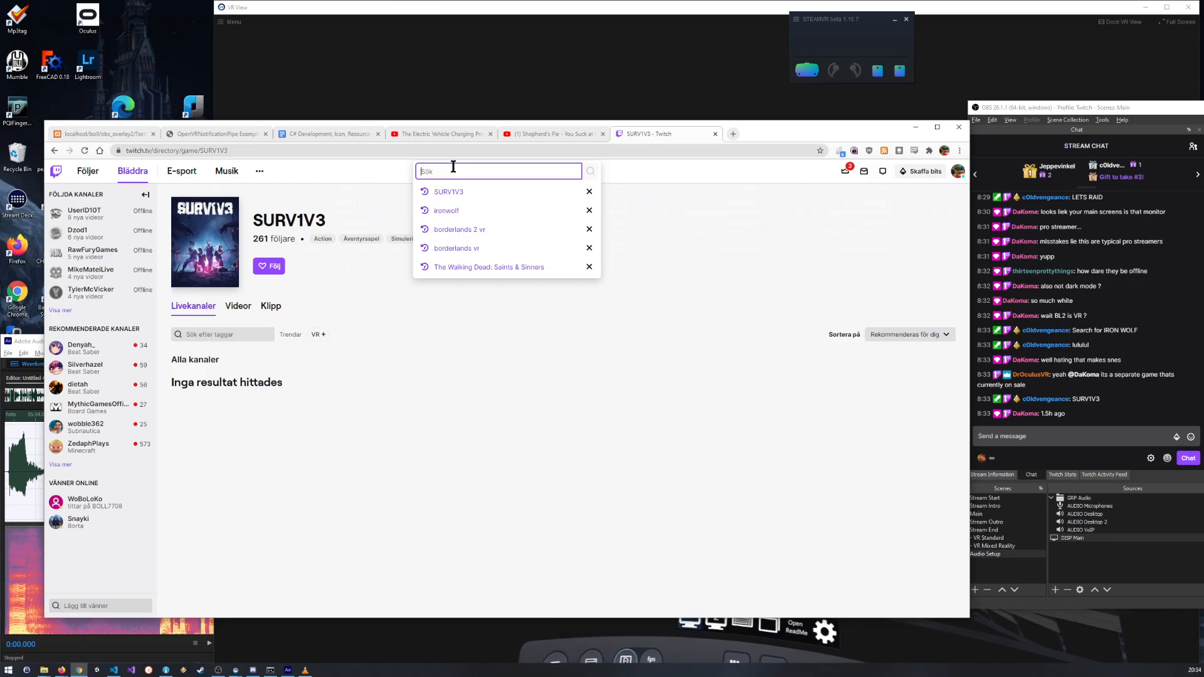
text(Ari)
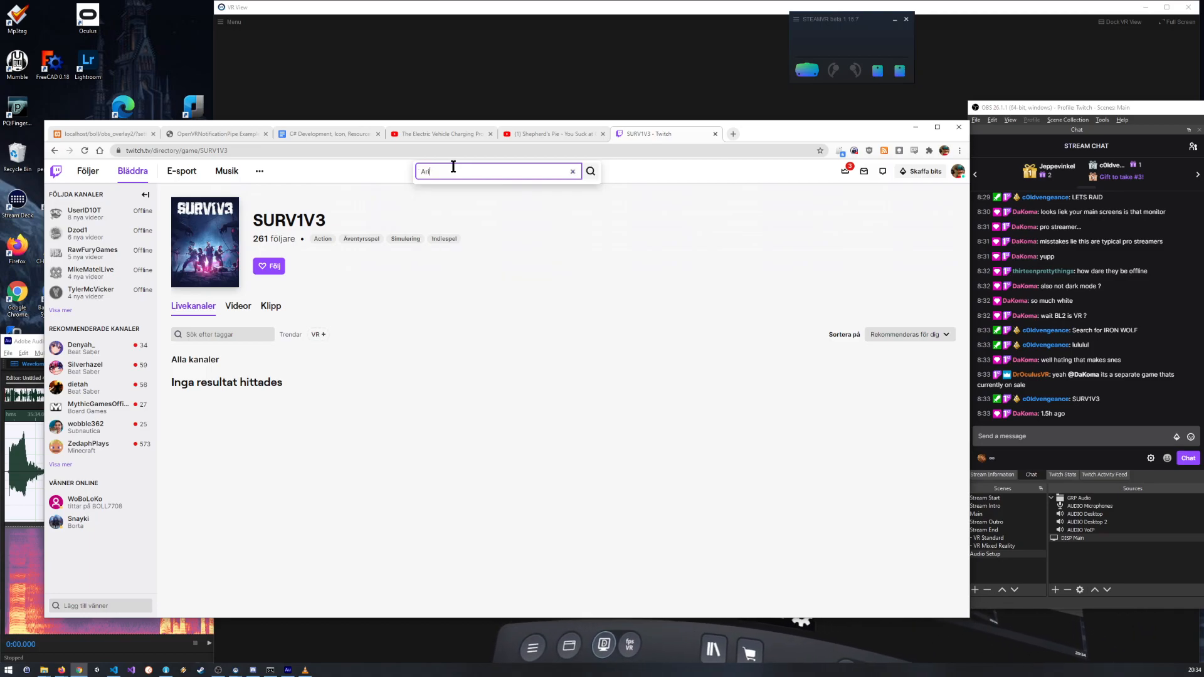
text(zona Sunshine)
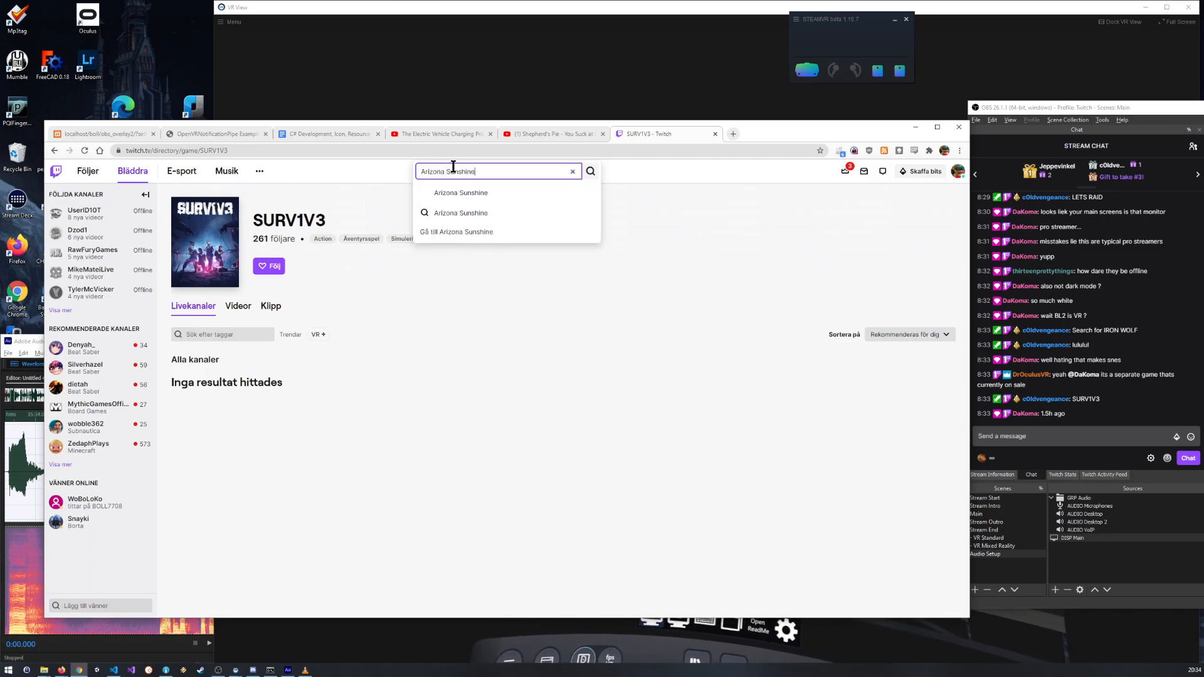
key(Return)
scroll(438, 429, down, 2)
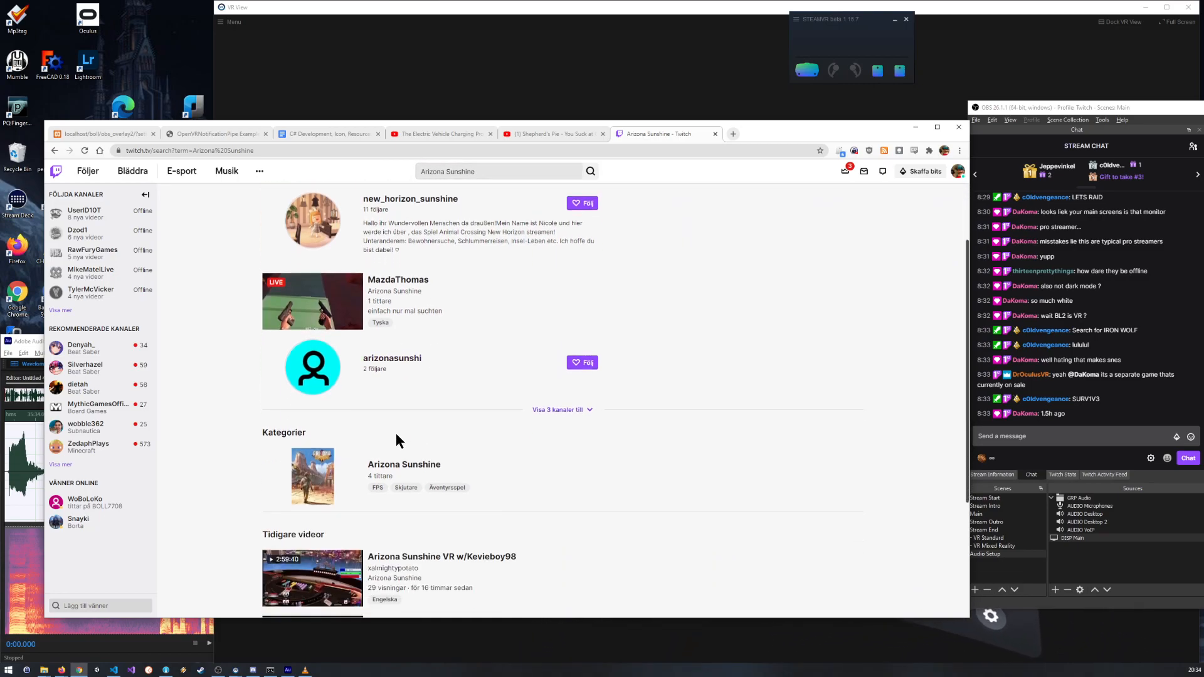
click(312, 477)
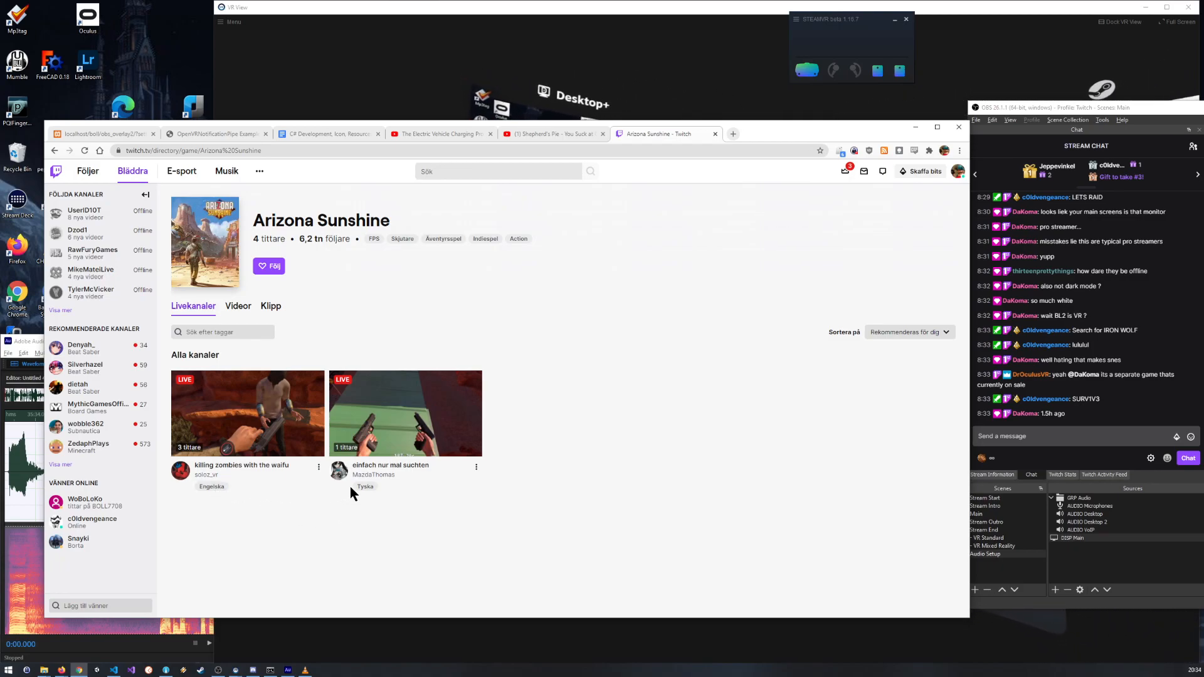
Step: Check both live Arizona Sunshine streams with the sound turned up, and return to the category listing
click(381, 425)
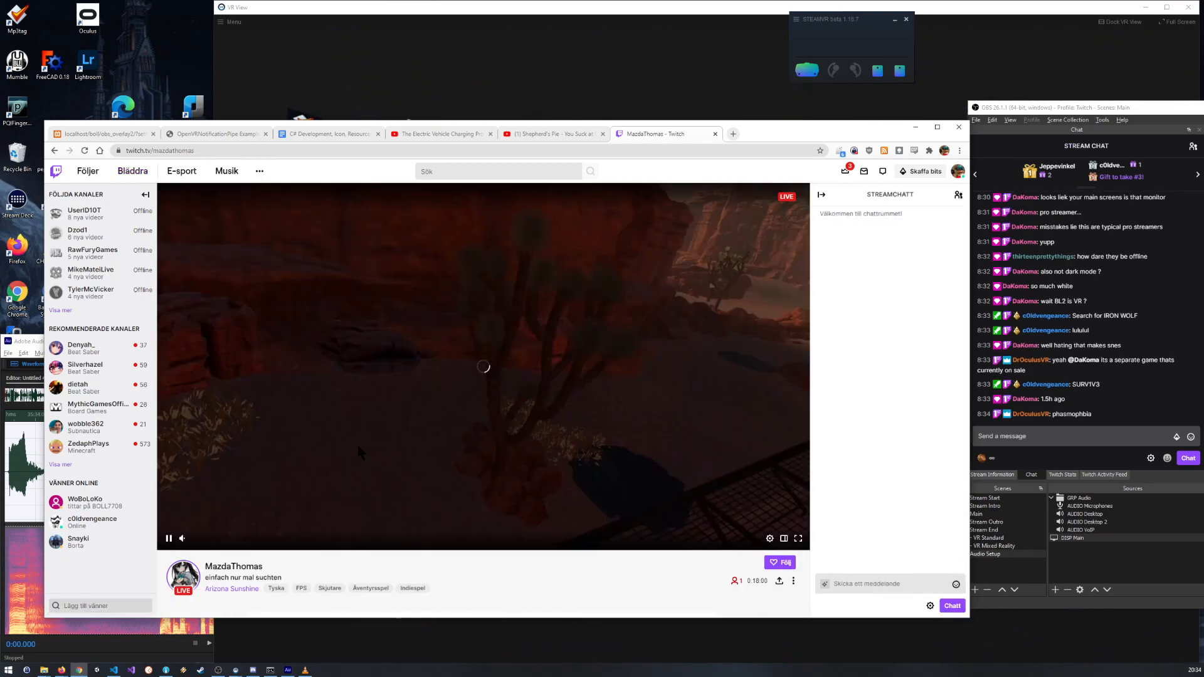
drag(197, 539, 235, 538)
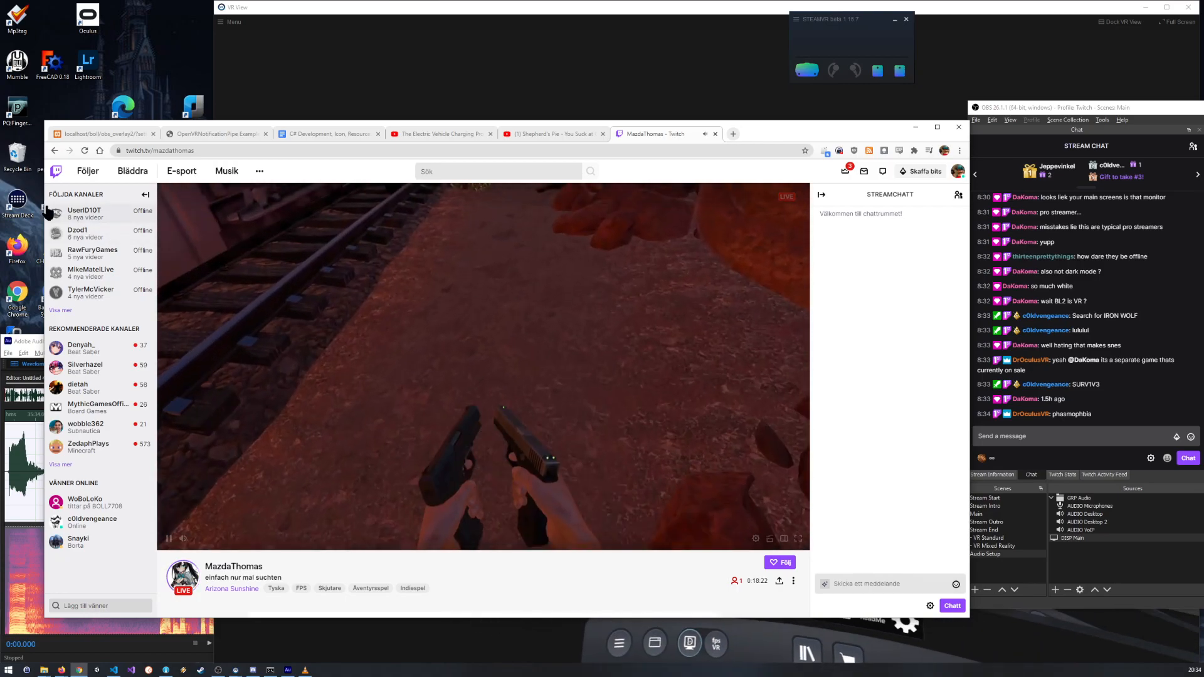
click(232, 589)
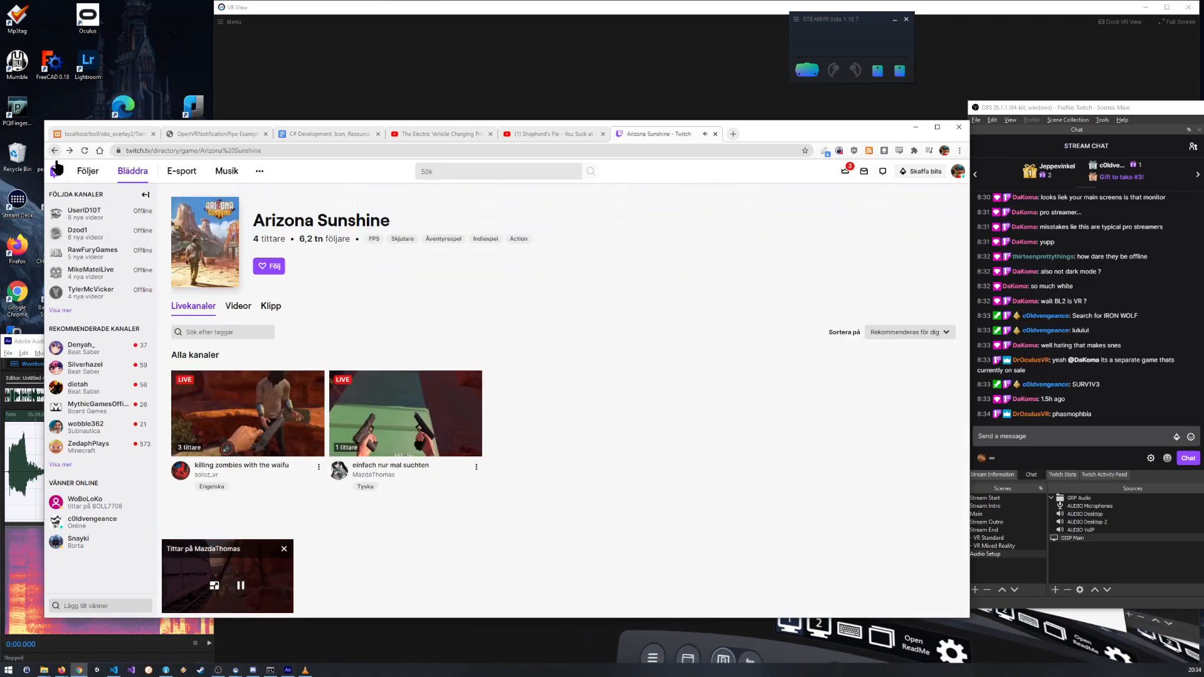
click(249, 419)
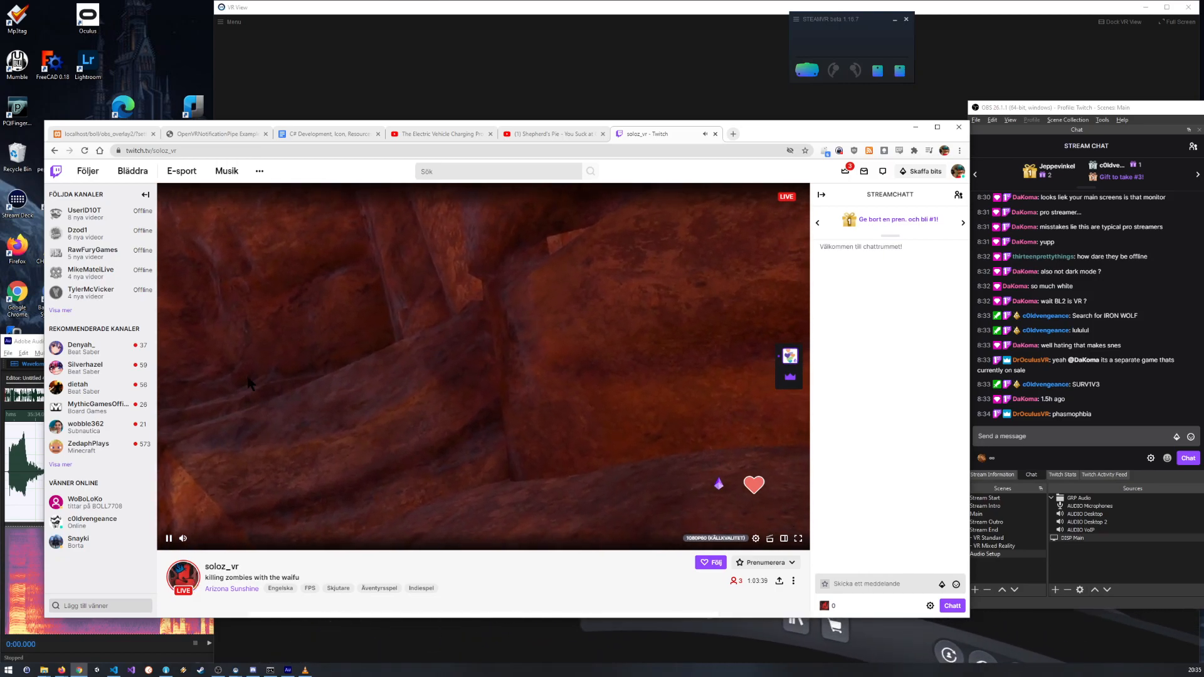
click(54, 151)
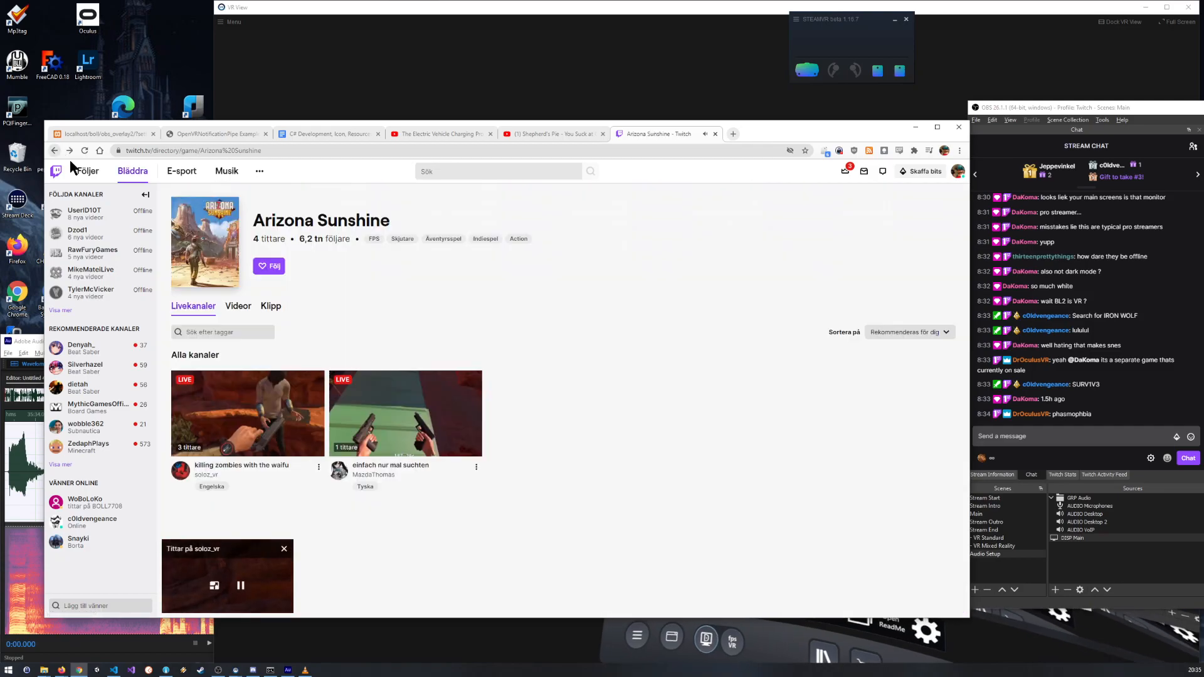
Step: Search Twitch for "Phasmo", open the Phasmophobia category and look through its live channels
click(449, 171)
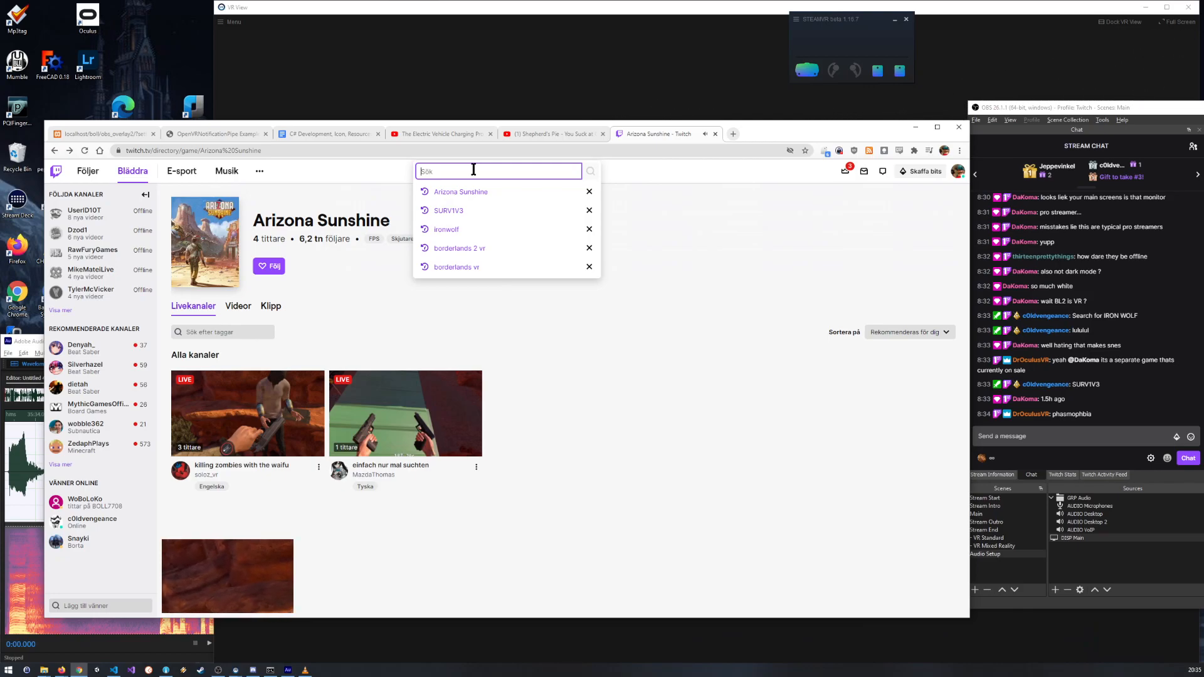
text(Ph)
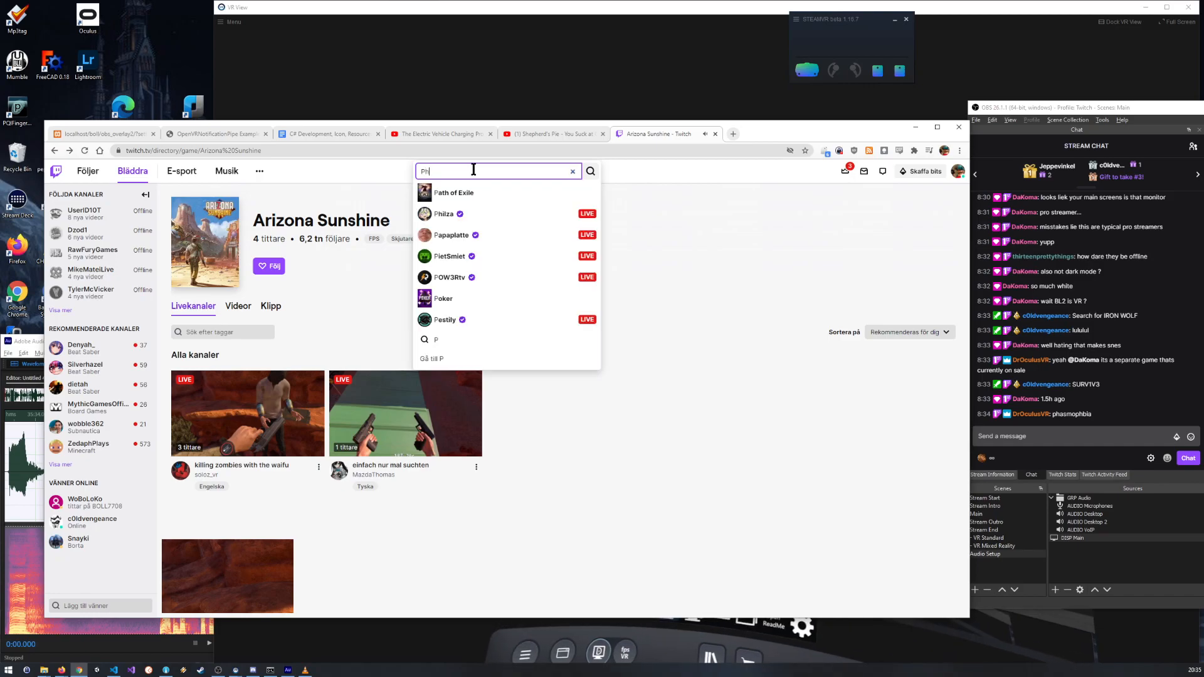
text(asmo)
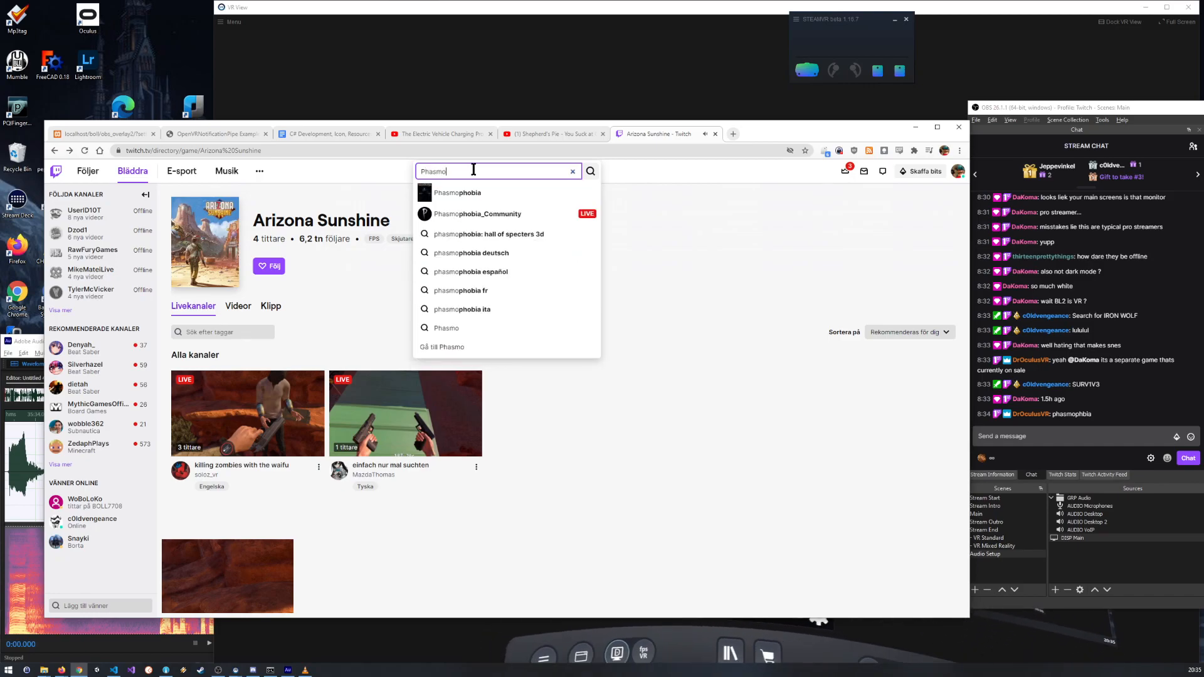
click(485, 192)
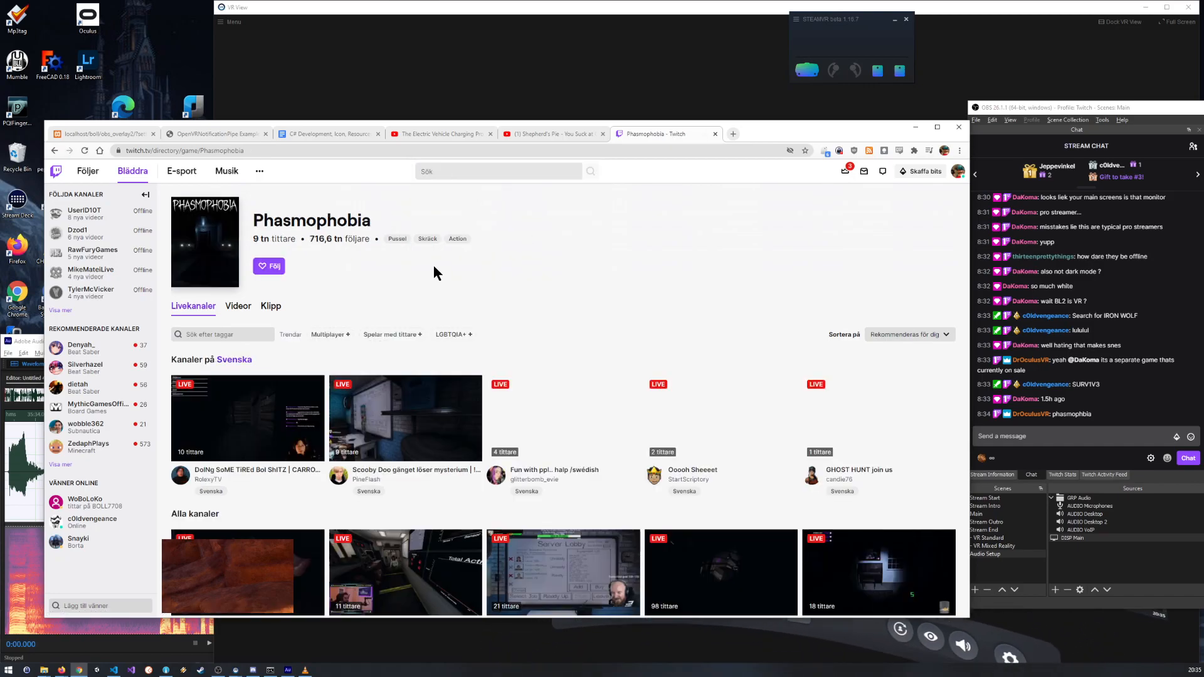
scroll(242, 360, down, 15)
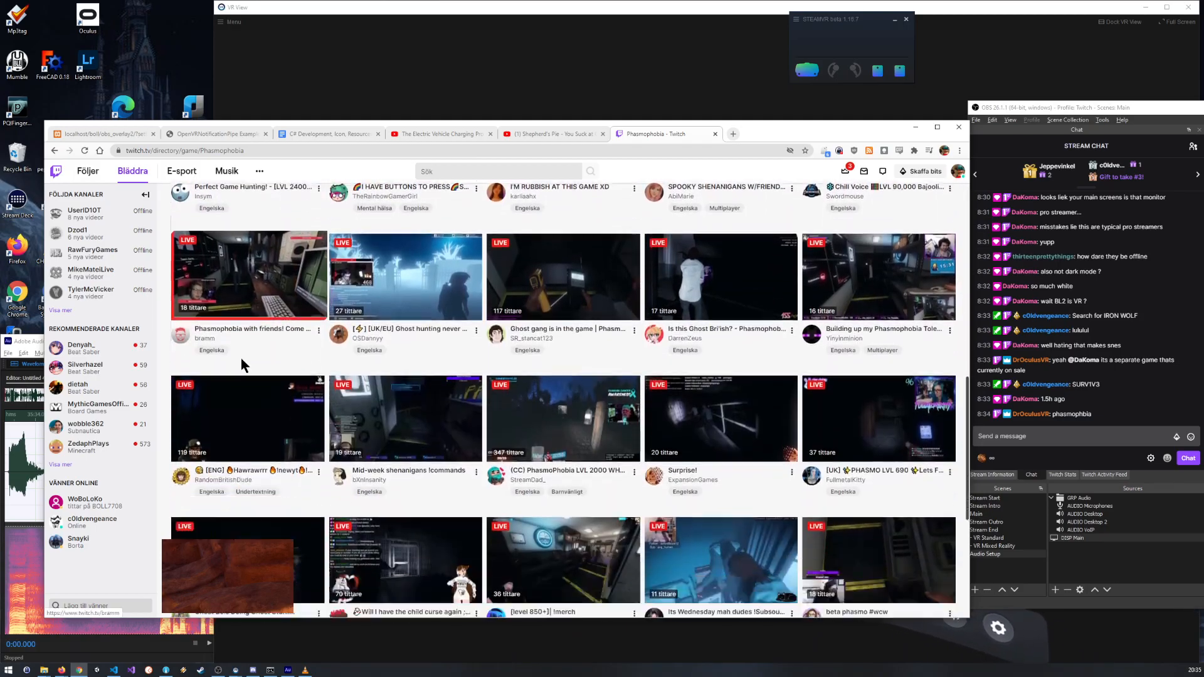
scroll(242, 360, down, 10)
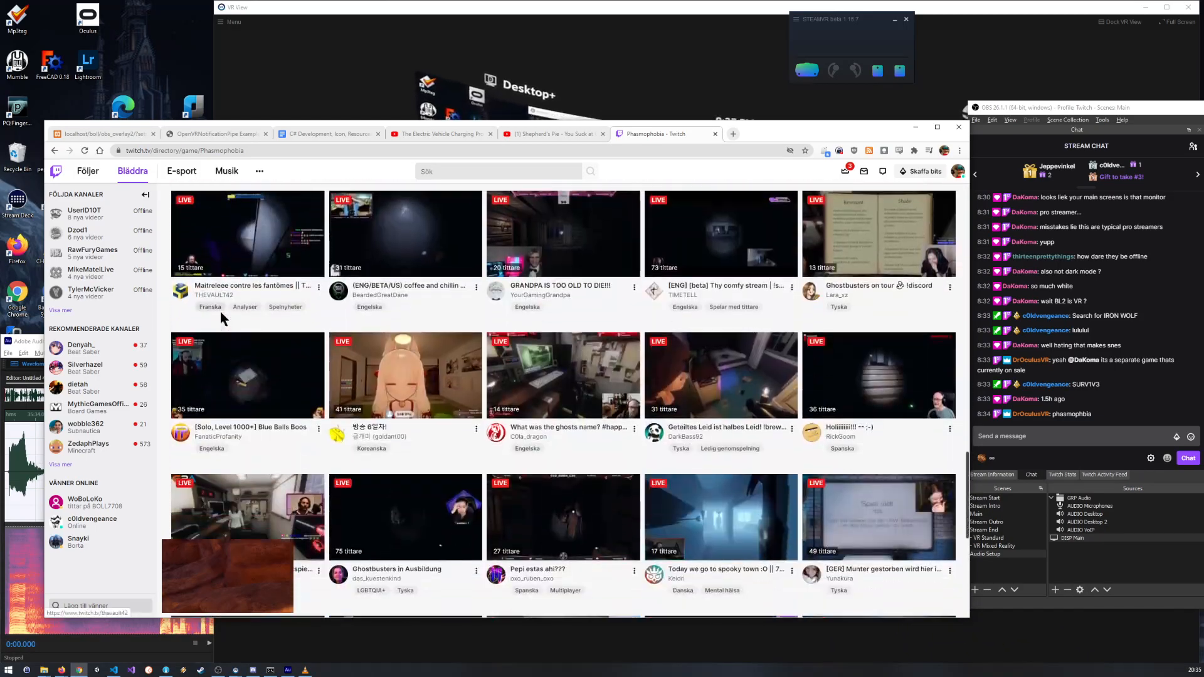
scroll(457, 368, up, 20)
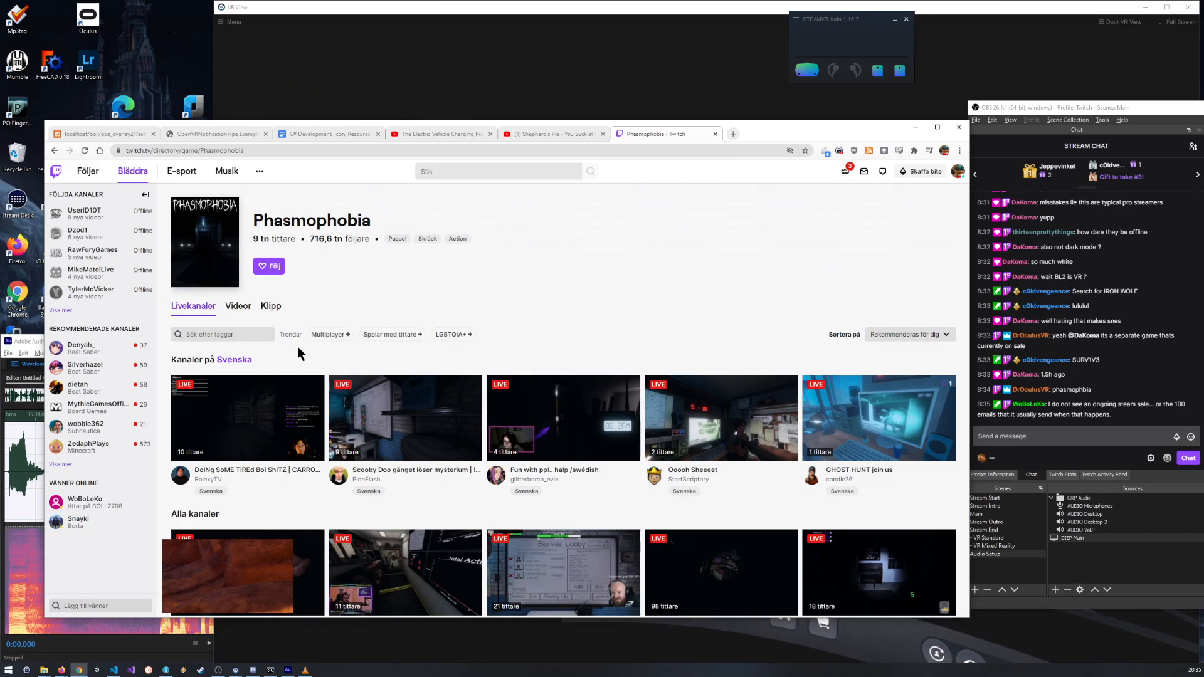
scroll(294, 460, down, 5)
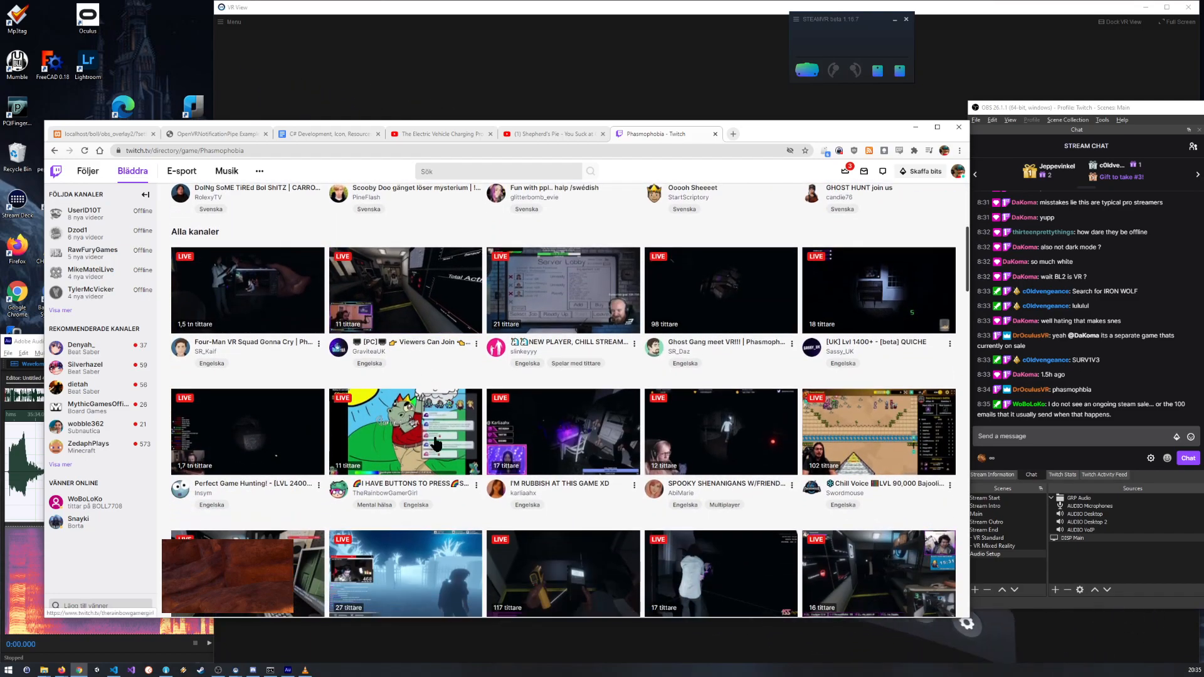
scroll(544, 507, up, 5)
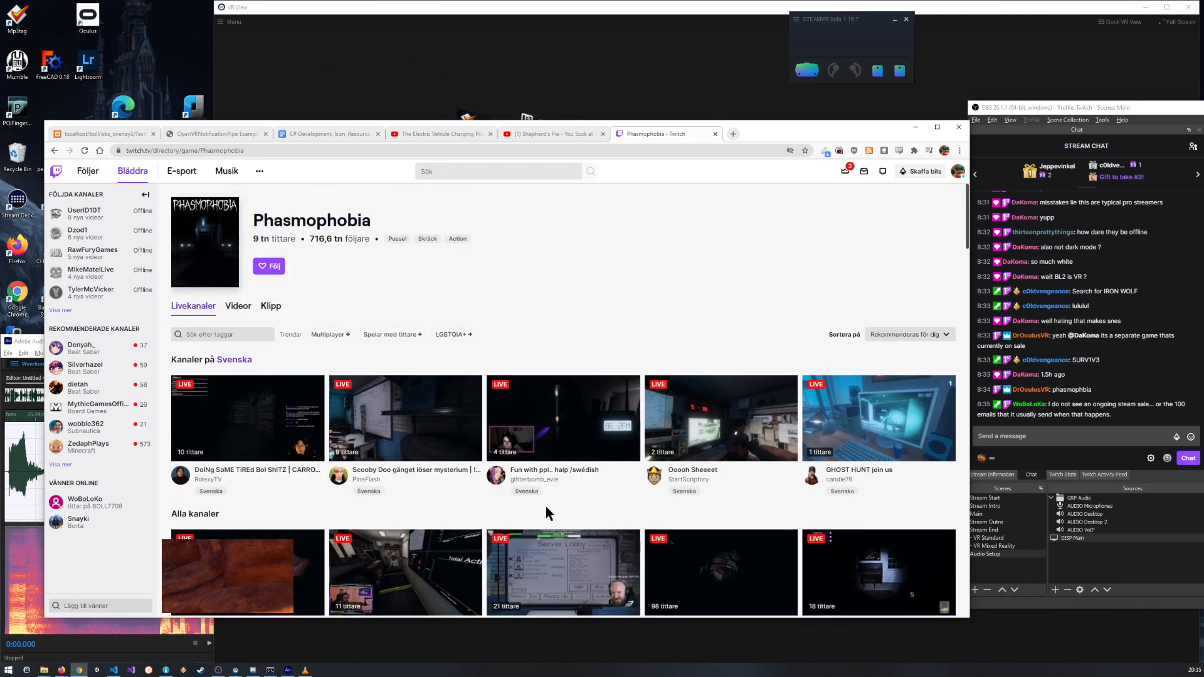
scroll(334, 246, down, 5)
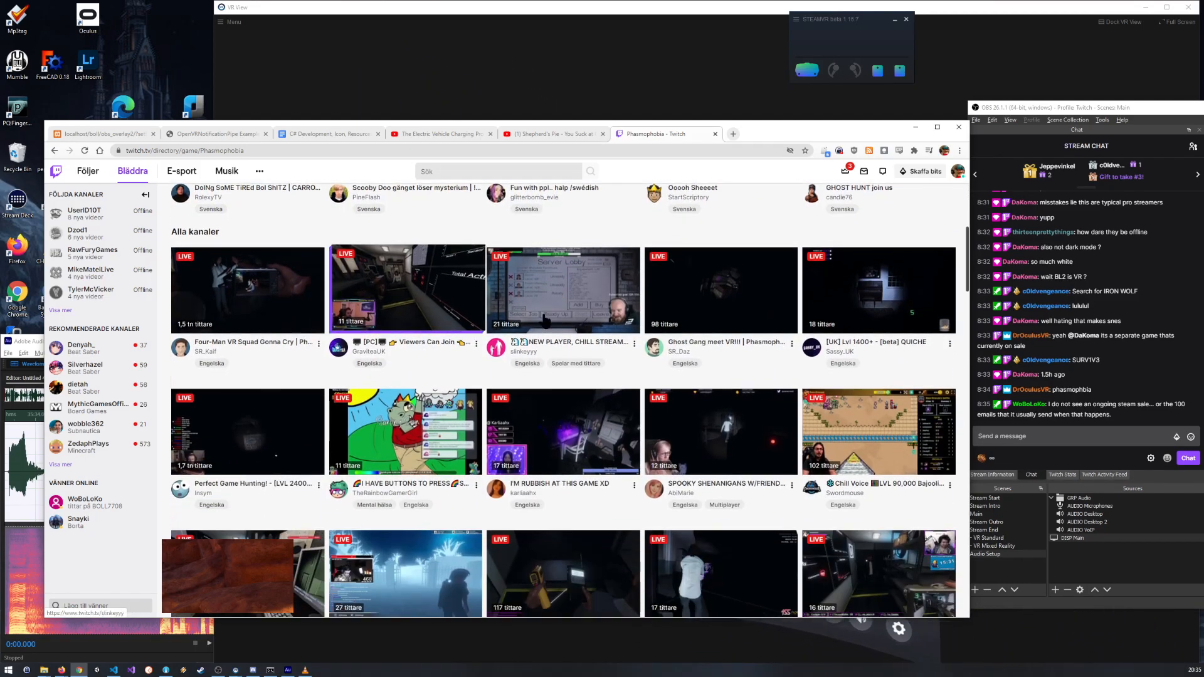
scroll(574, 166, up, 5)
Step: Search Twitch for "saints and sinners" and open The Walking Dead: Saints & Sinners category, dismissing the browser's extension warning
click(511, 170)
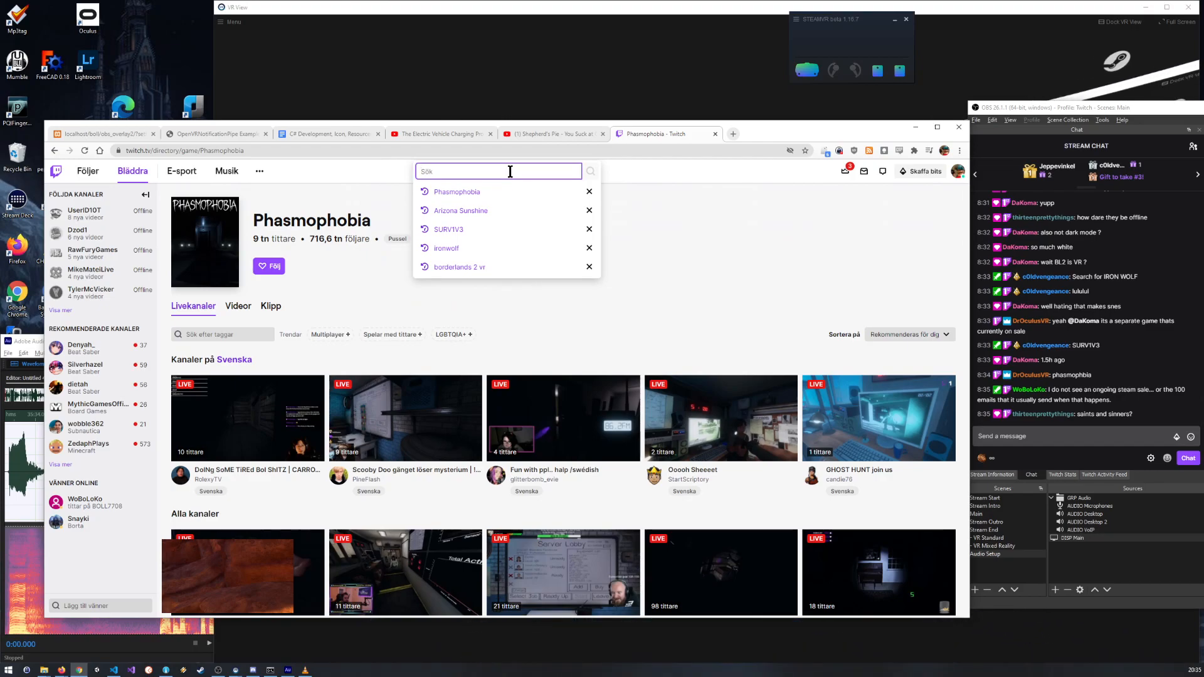
text(saints and sinners)
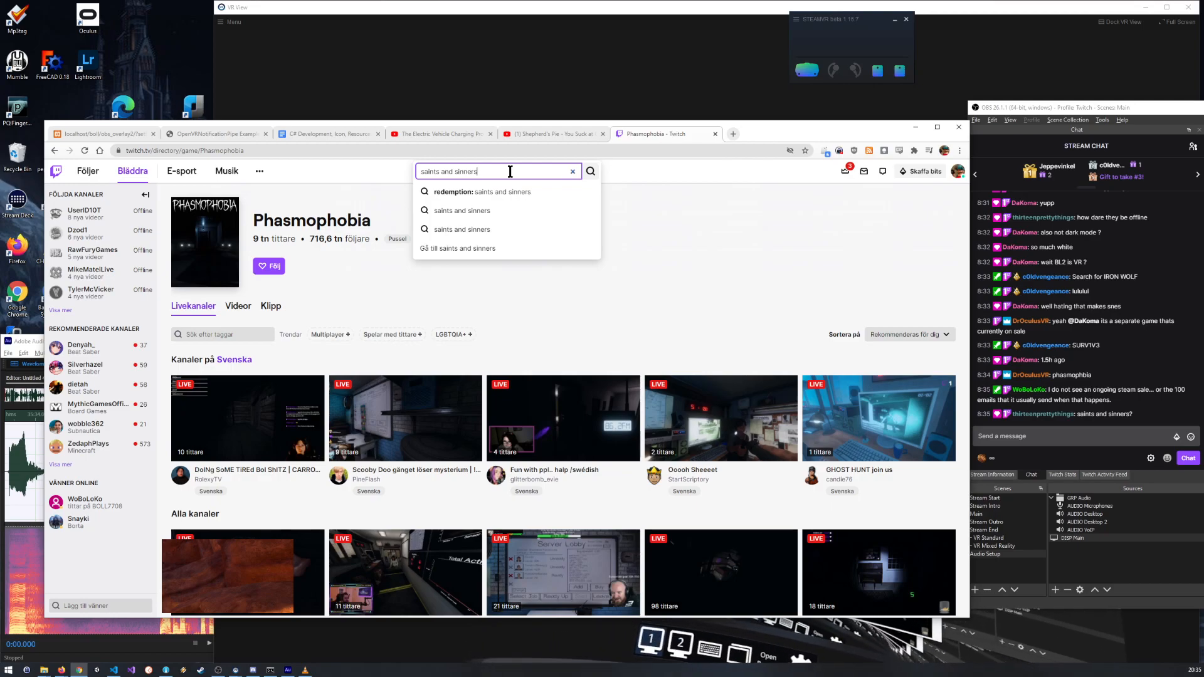
key(Return)
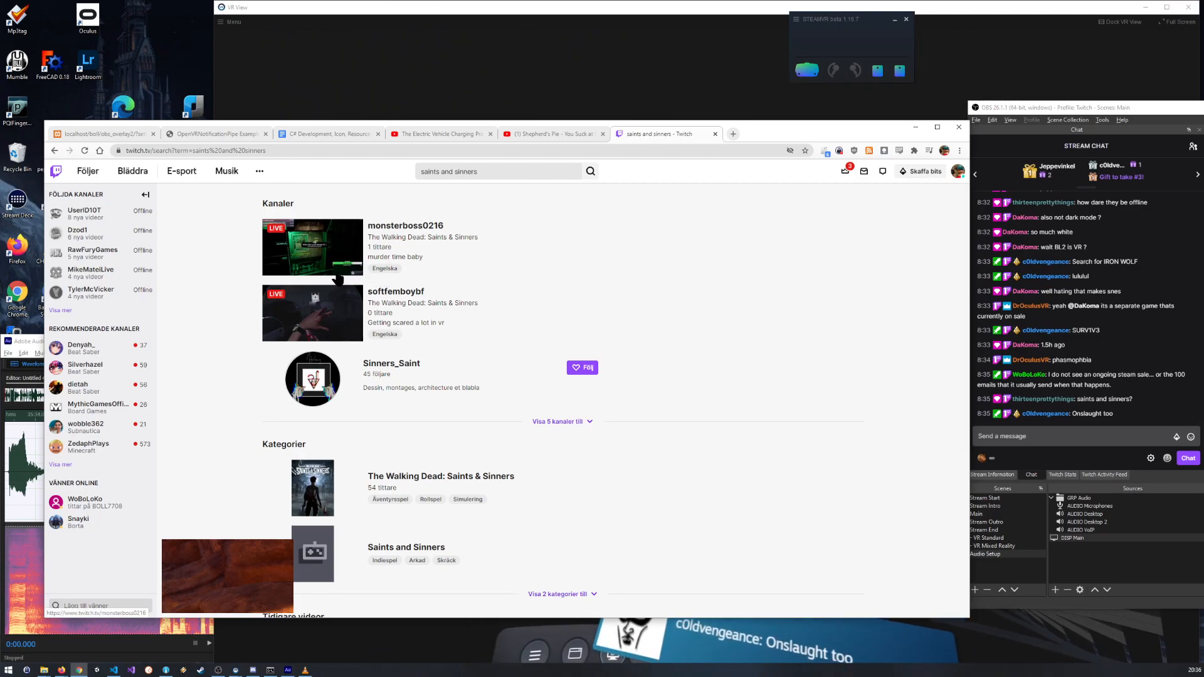
scroll(343, 289, down, 3)
click(312, 341)
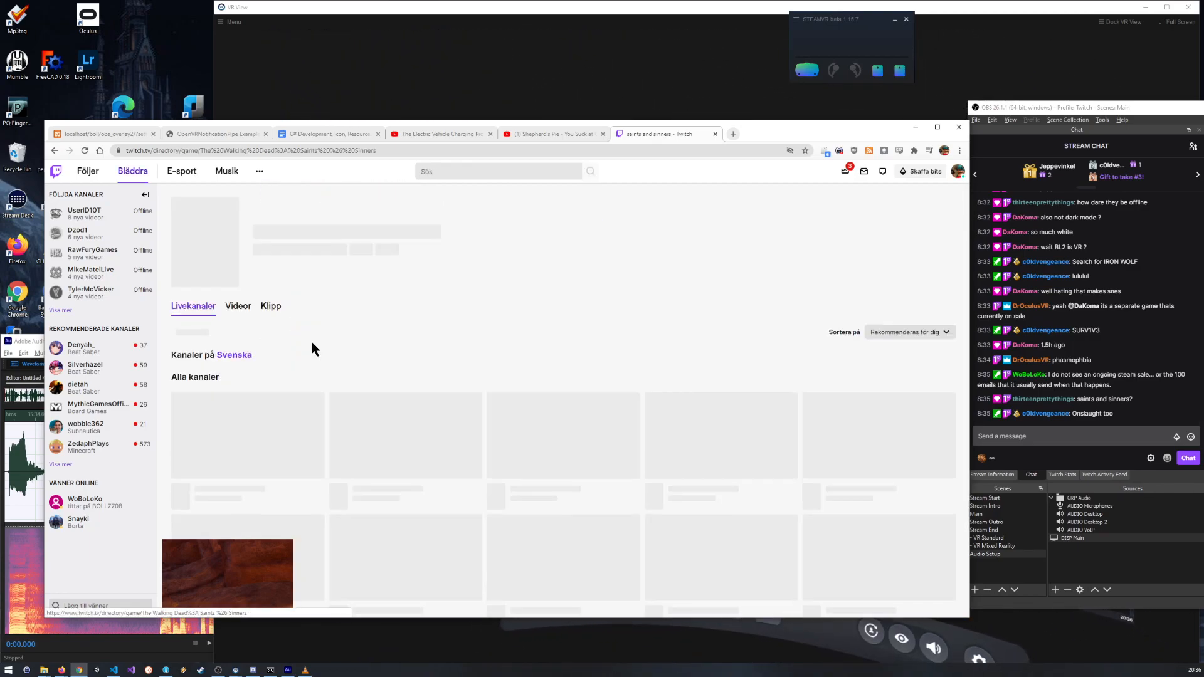
scroll(300, 305, down, 2)
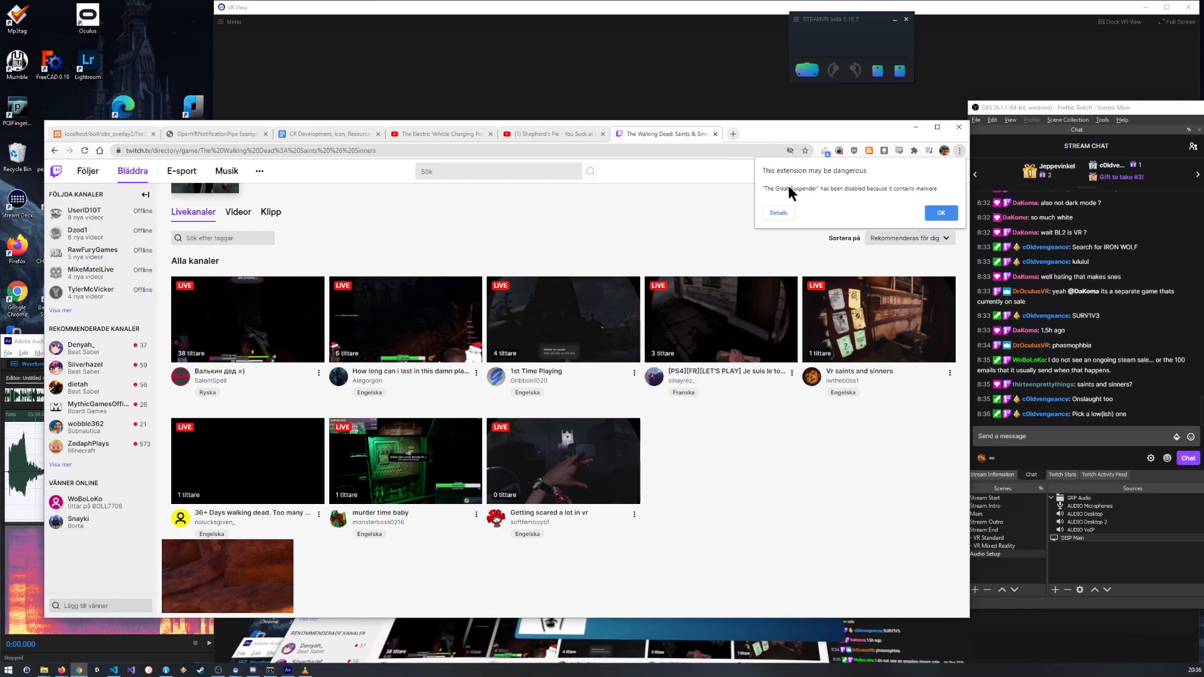
click(941, 213)
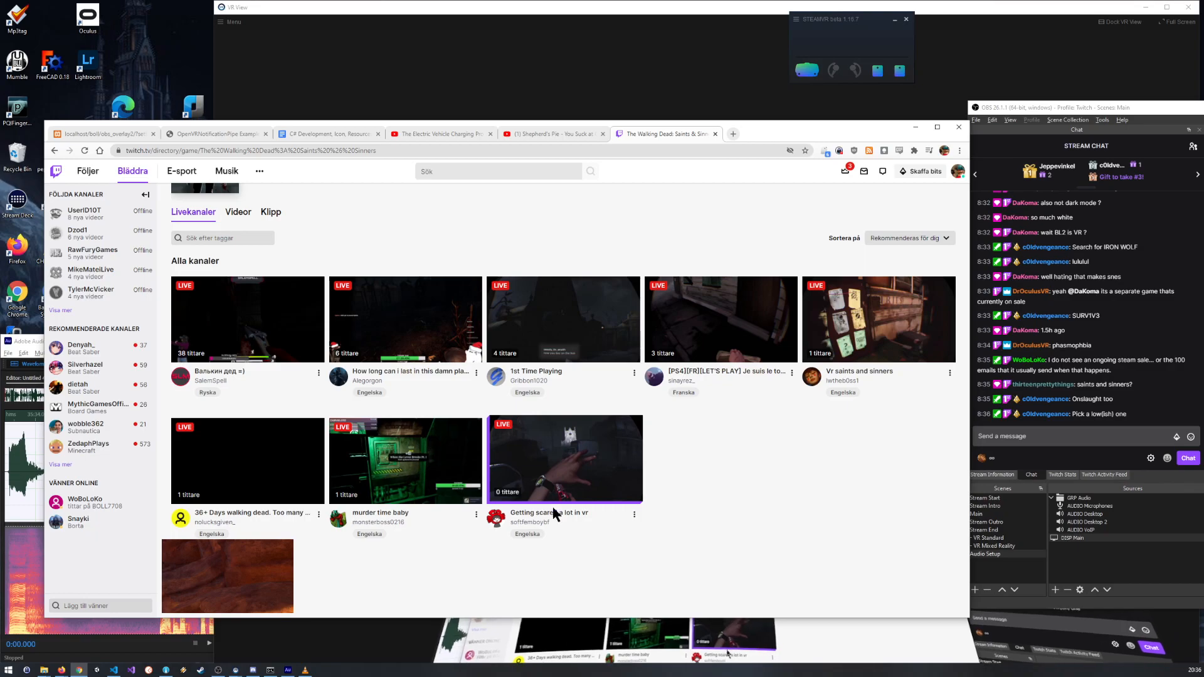
Step: Open the "Getting scared a lot in vr" stream and raid its channel from the OBS chat with the /raid command
click(562, 470)
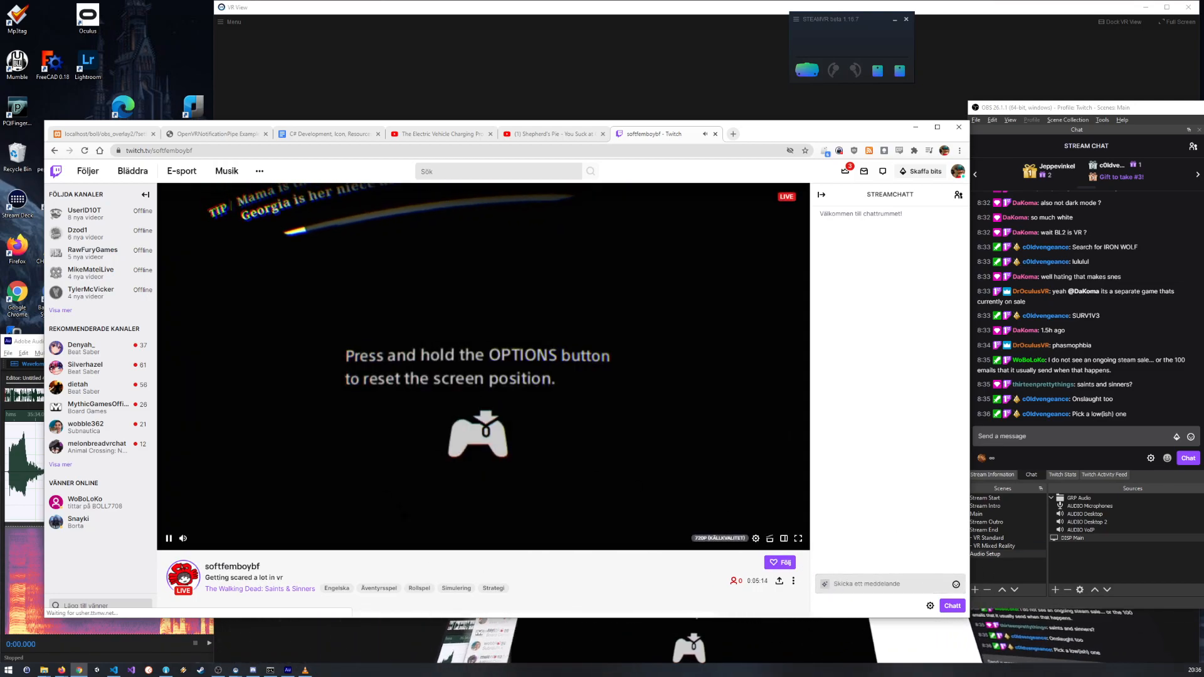
drag(290, 565, 204, 567)
key(ctrl+c)
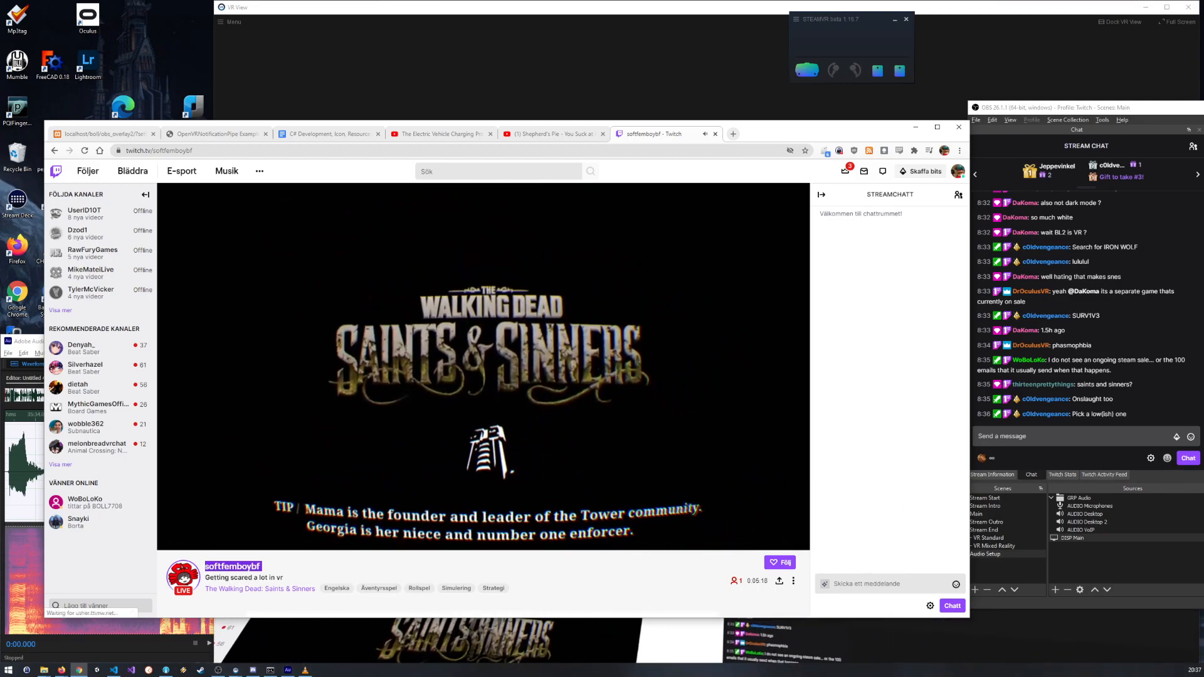
click(1035, 436)
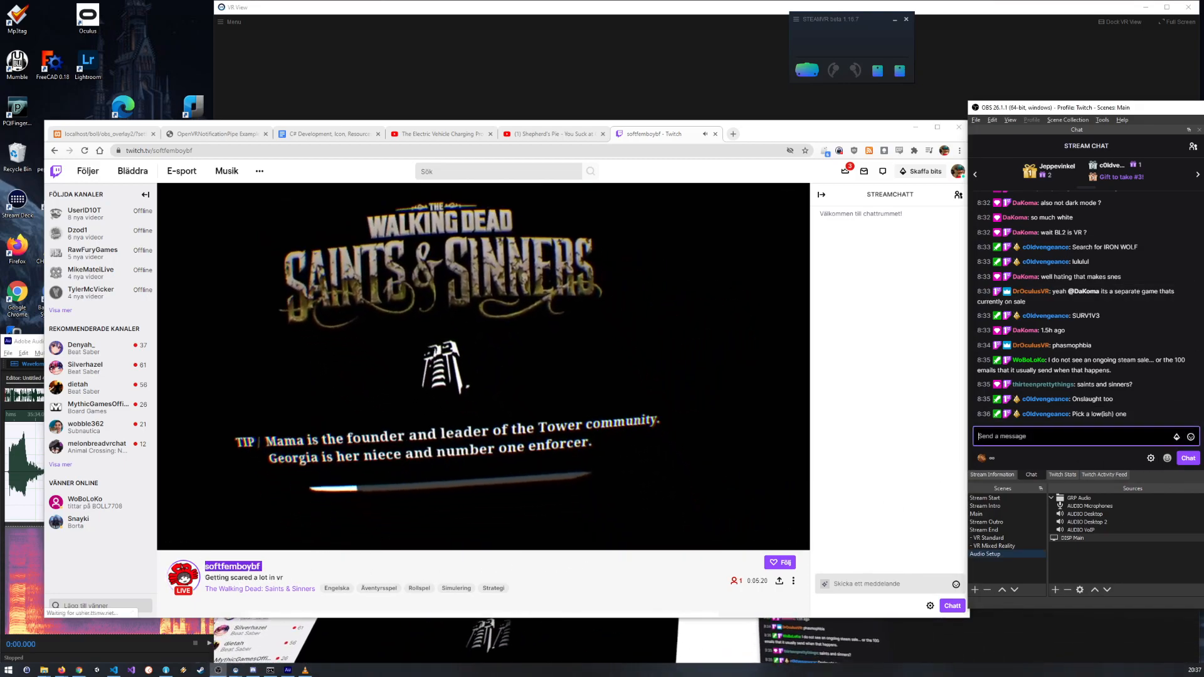
text(/raid)
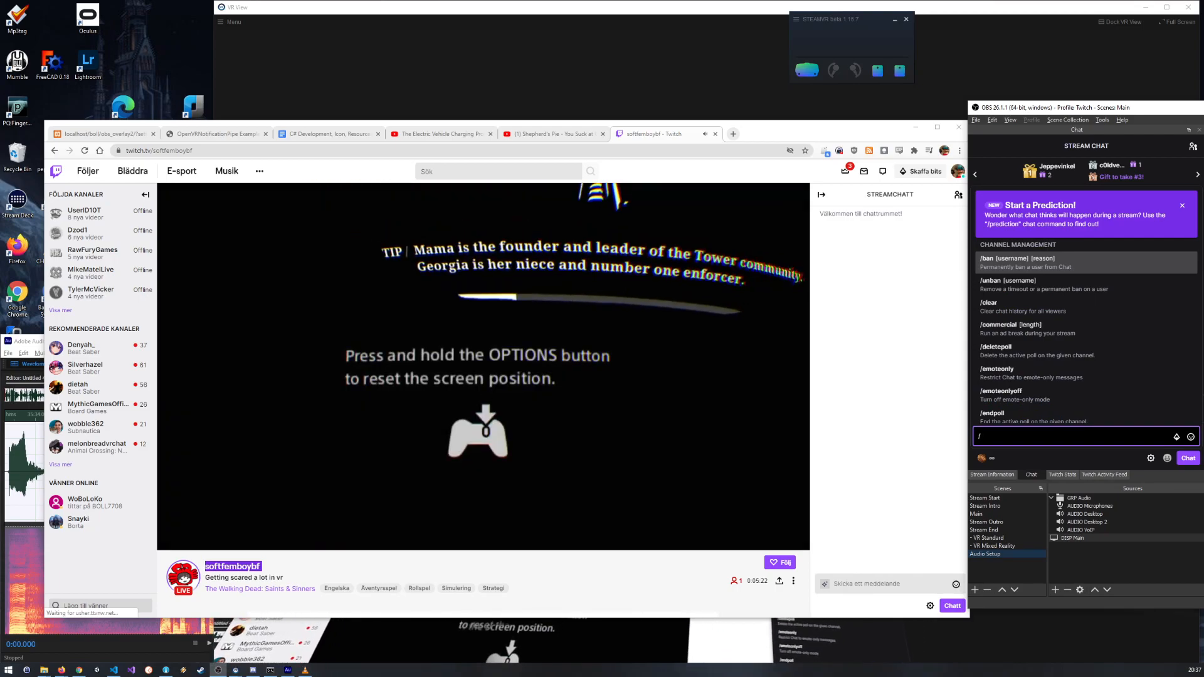
key(ctrl+v)
key(BackSpace)
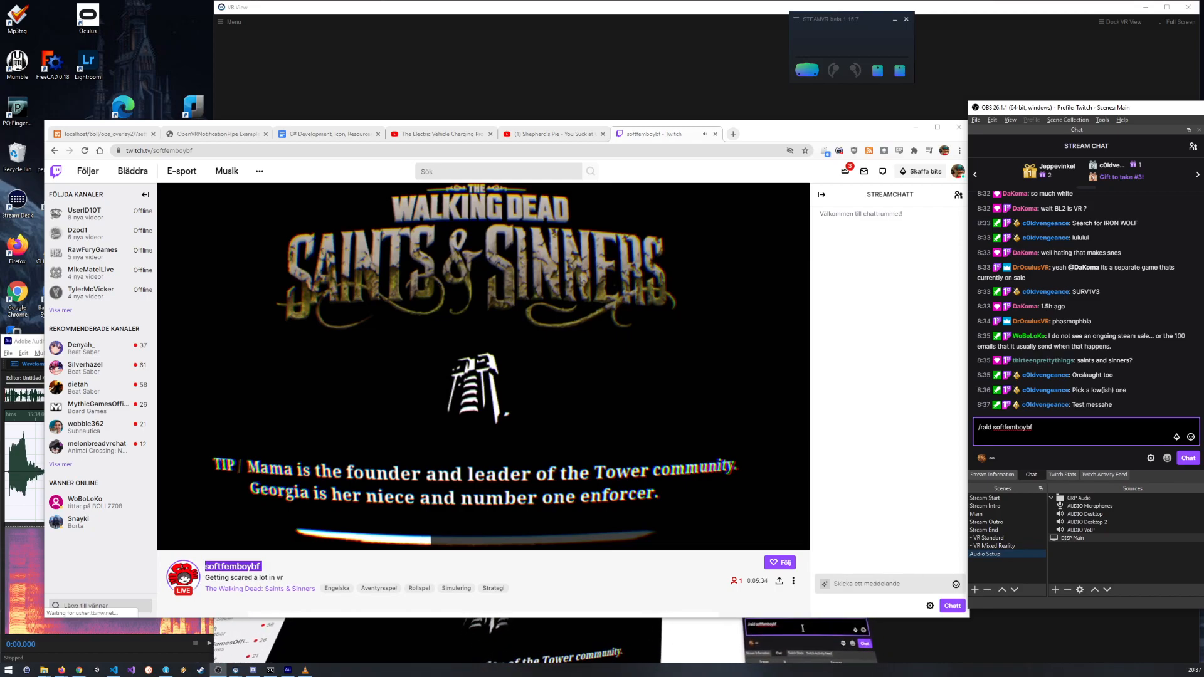
key(Return)
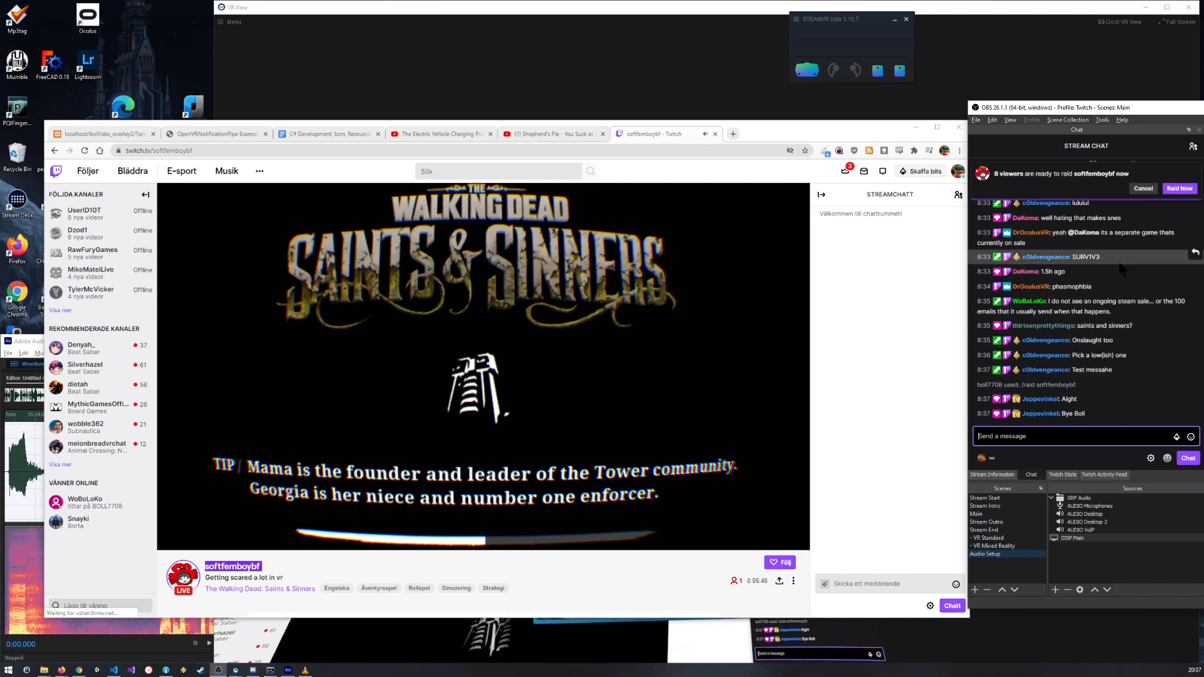
click(1182, 190)
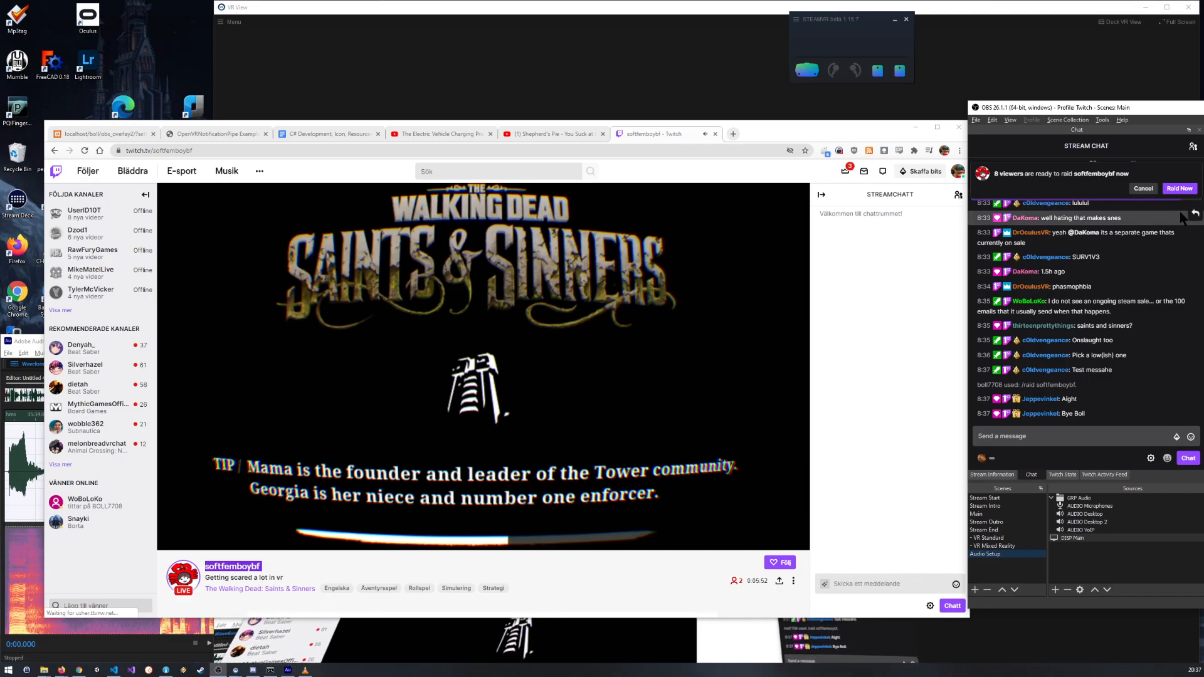